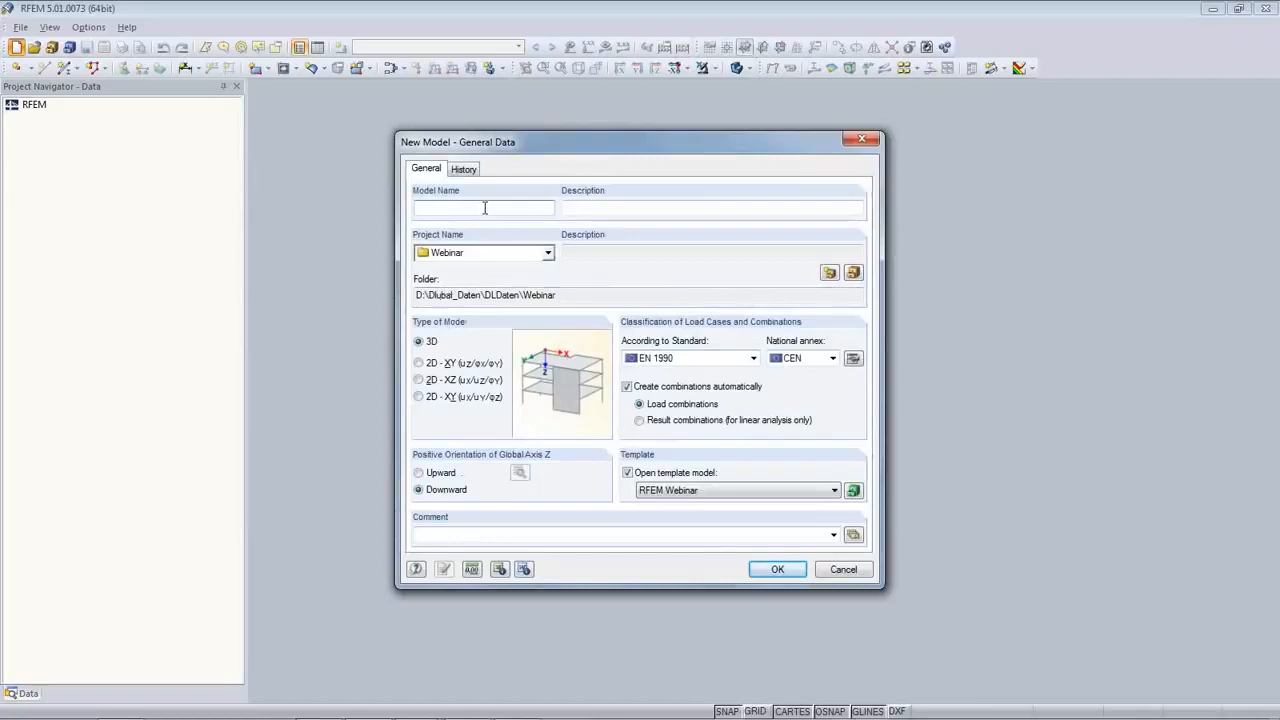
# - Name the new model 847-2013 and describe it as My Project
pyautogui.write('-2013')
pyautogui.click(682, 208)
pyautogui.write('My Project')
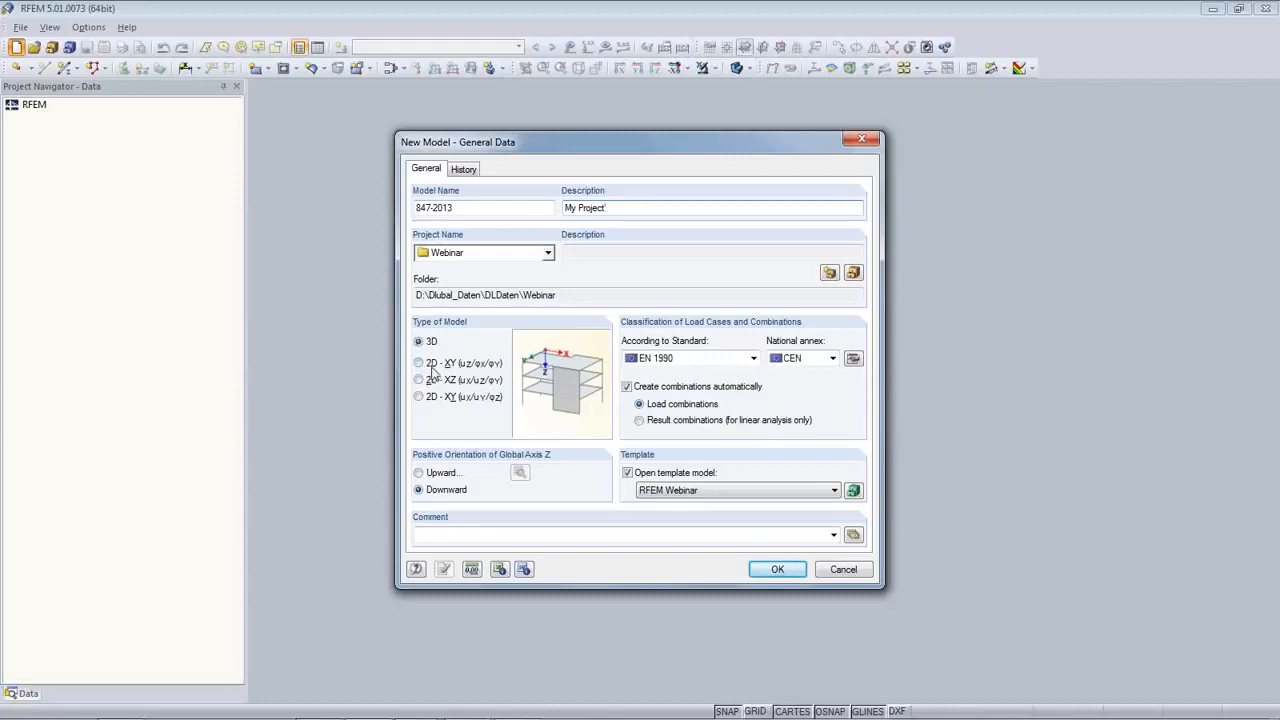
# - Classify load cases and combinations according to EN 1990 with the CEN national annex
pyautogui.click(754, 358)
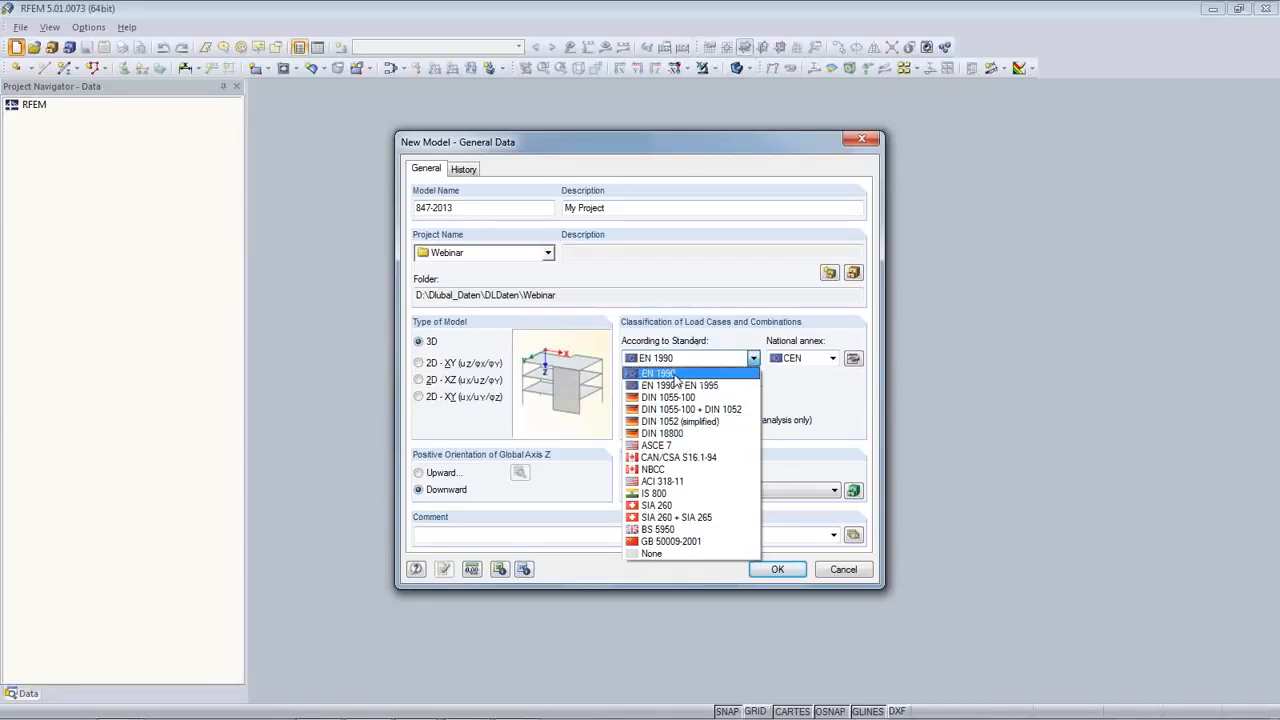
pyautogui.click(676, 374)
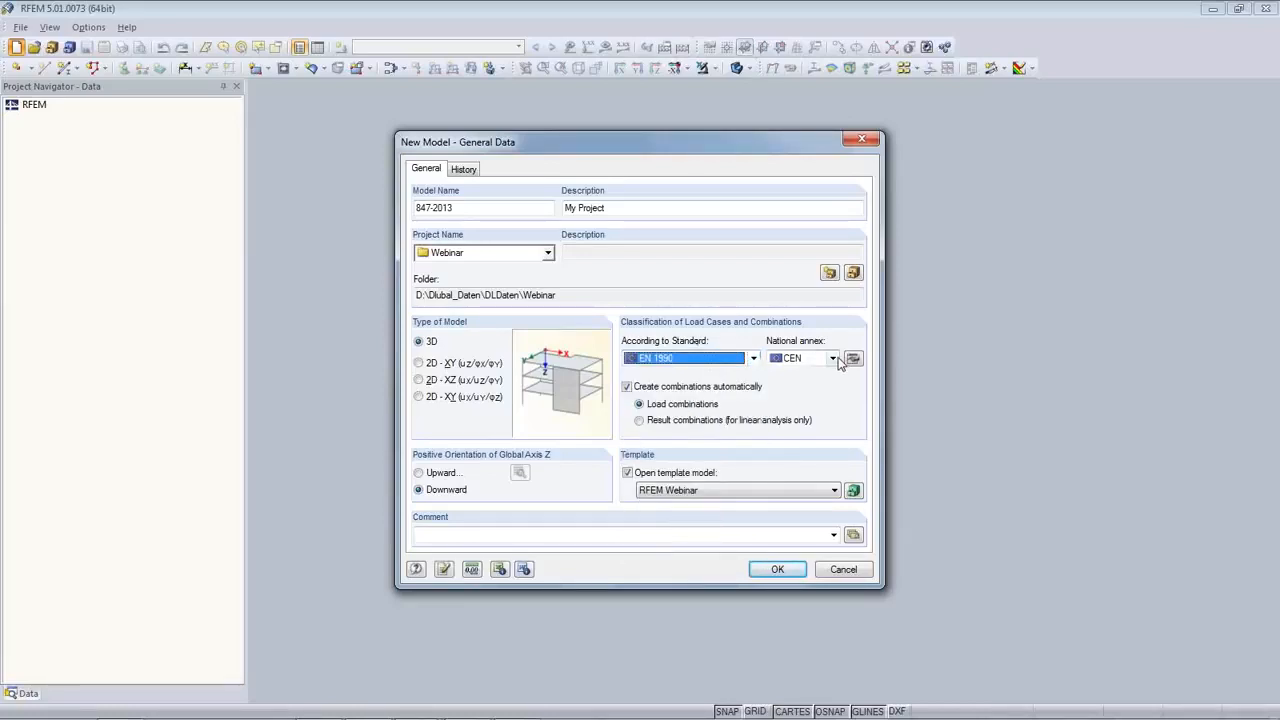
pyautogui.click(833, 358)
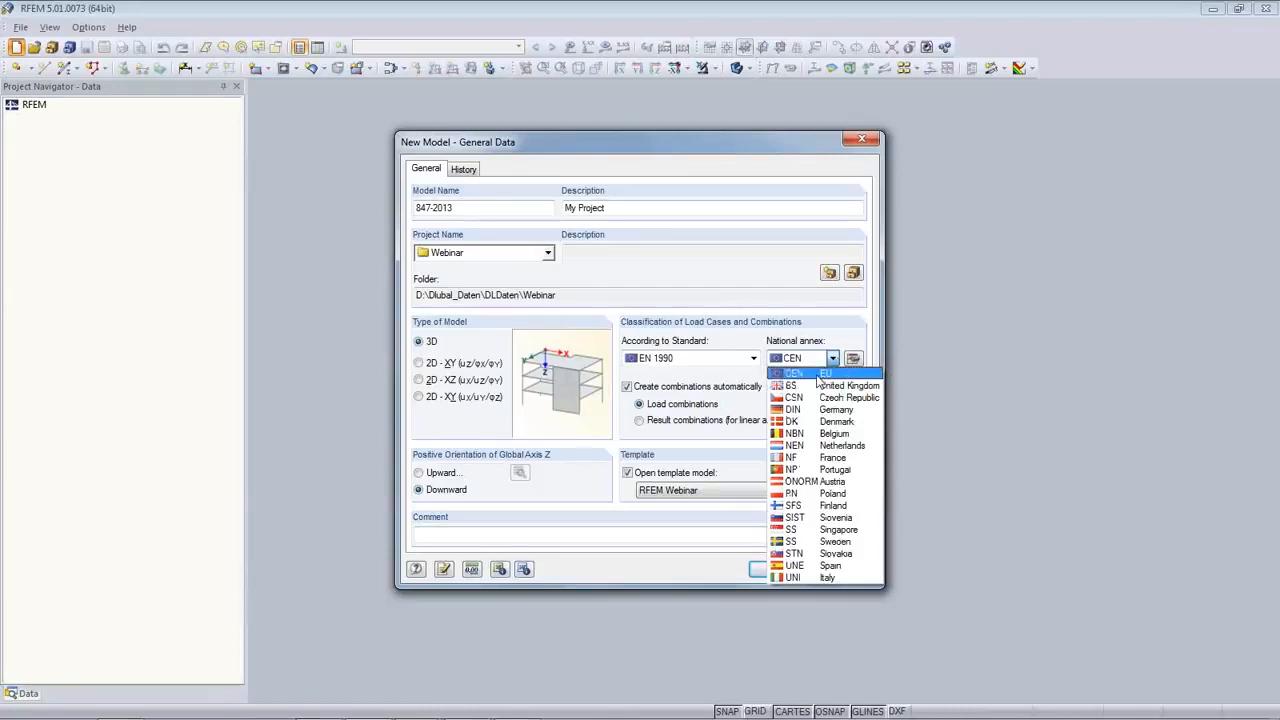
pyautogui.click(819, 374)
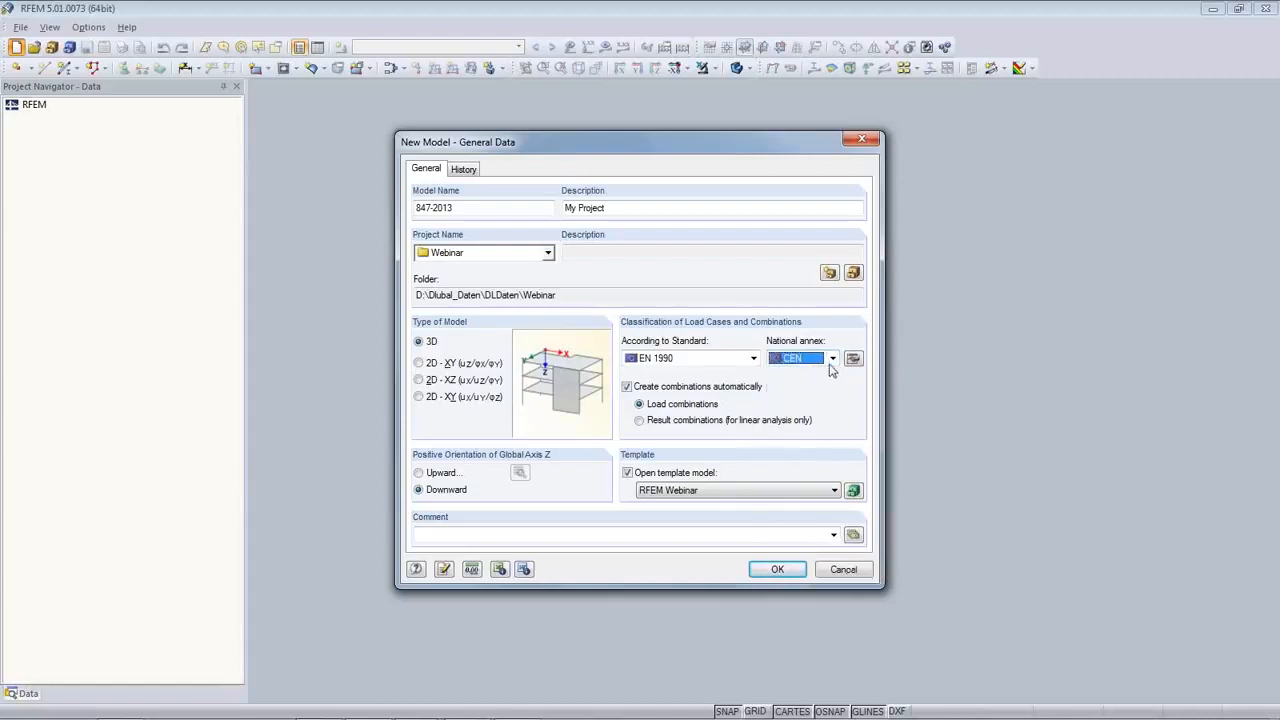
# - Review the EN 1990 safety coefficients, combination coefficients and consequences classes without changing them, and create the new model
pyautogui.click(852, 360)
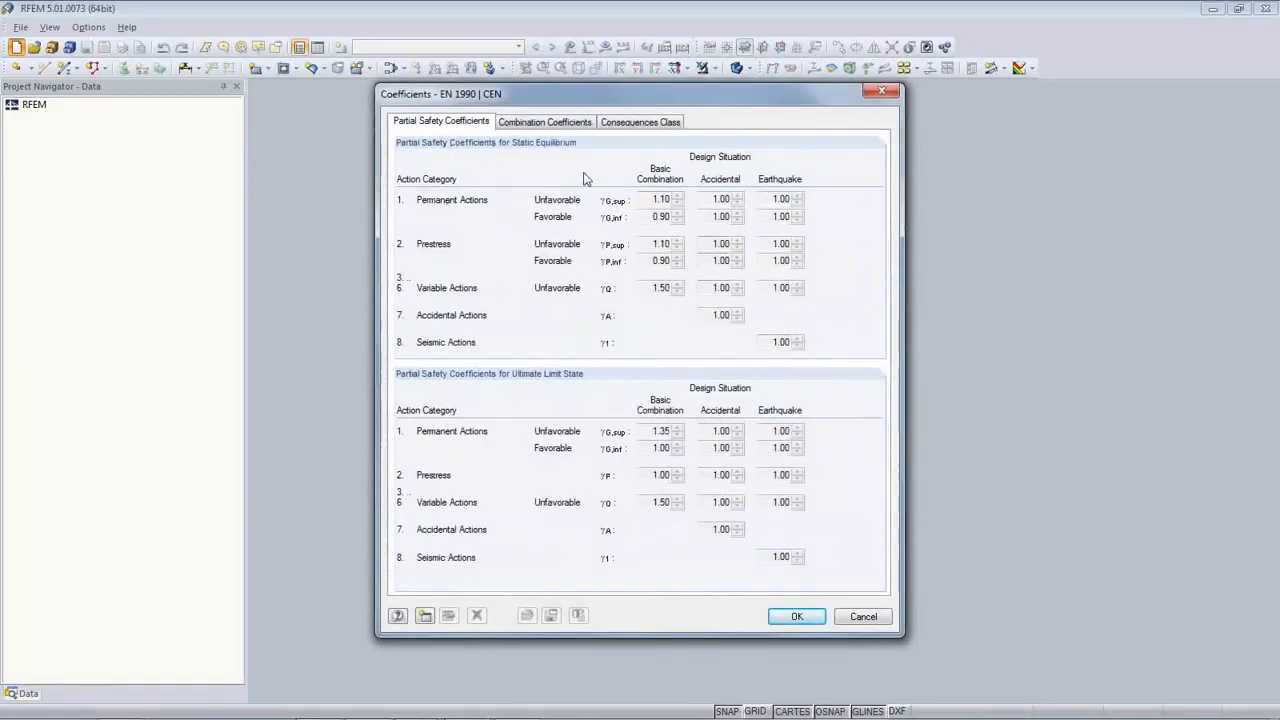
pyautogui.click(548, 122)
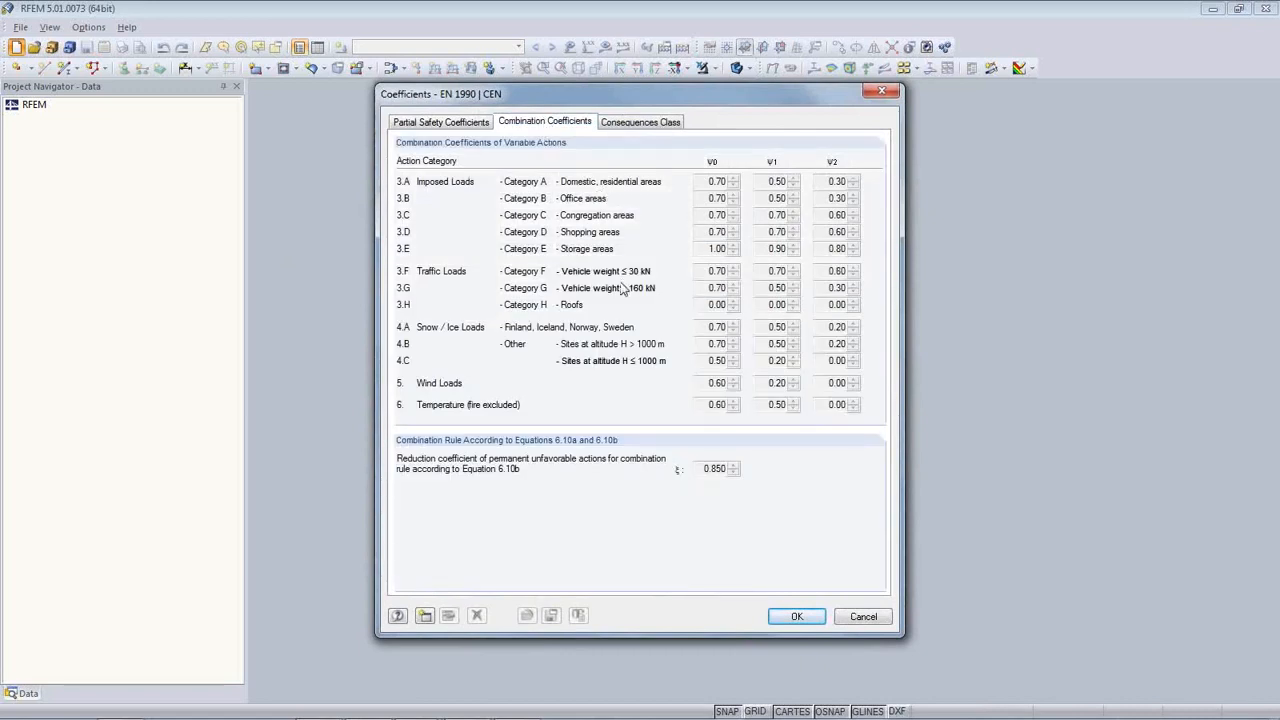
pyautogui.click(640, 124)
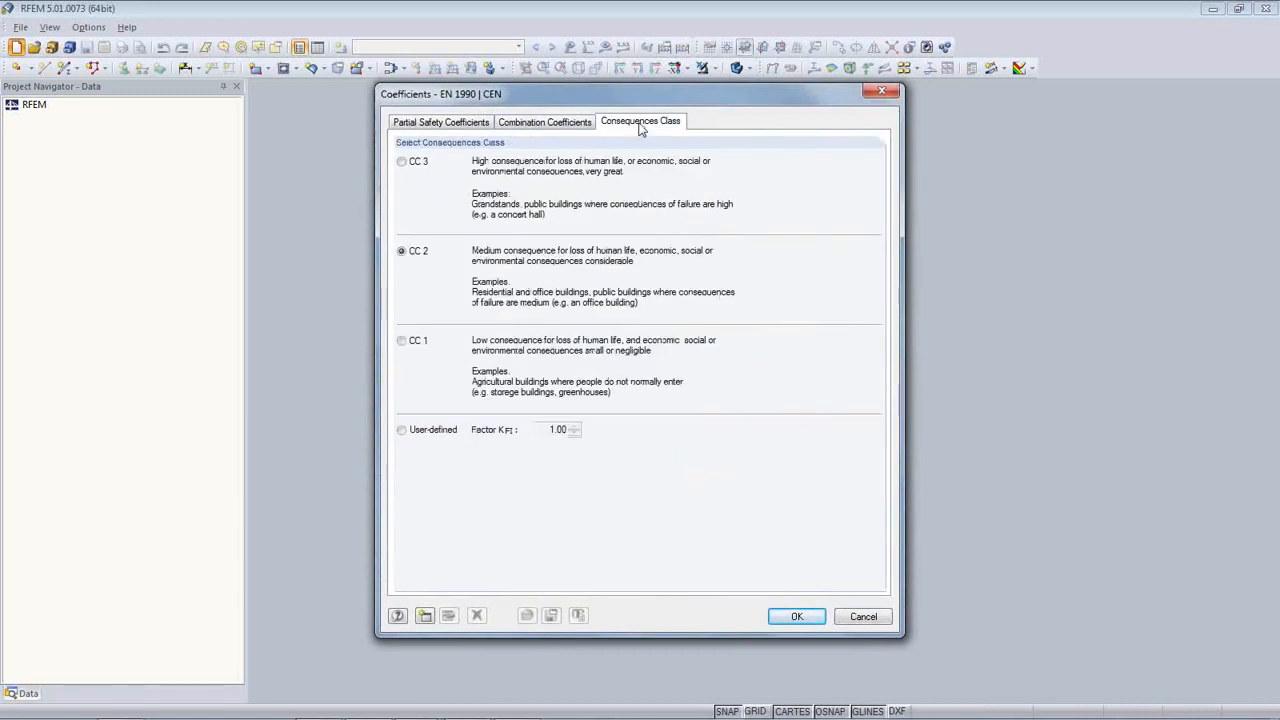
pyautogui.click(545, 122)
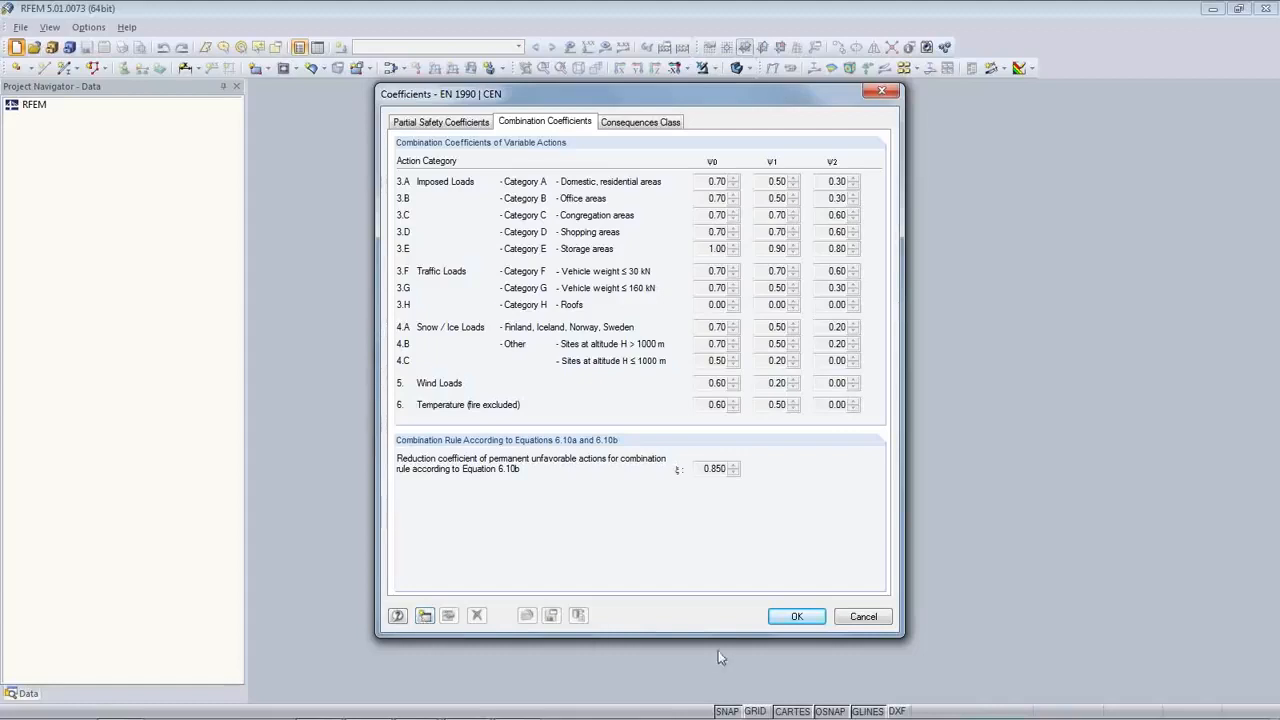
pyautogui.click(857, 615)
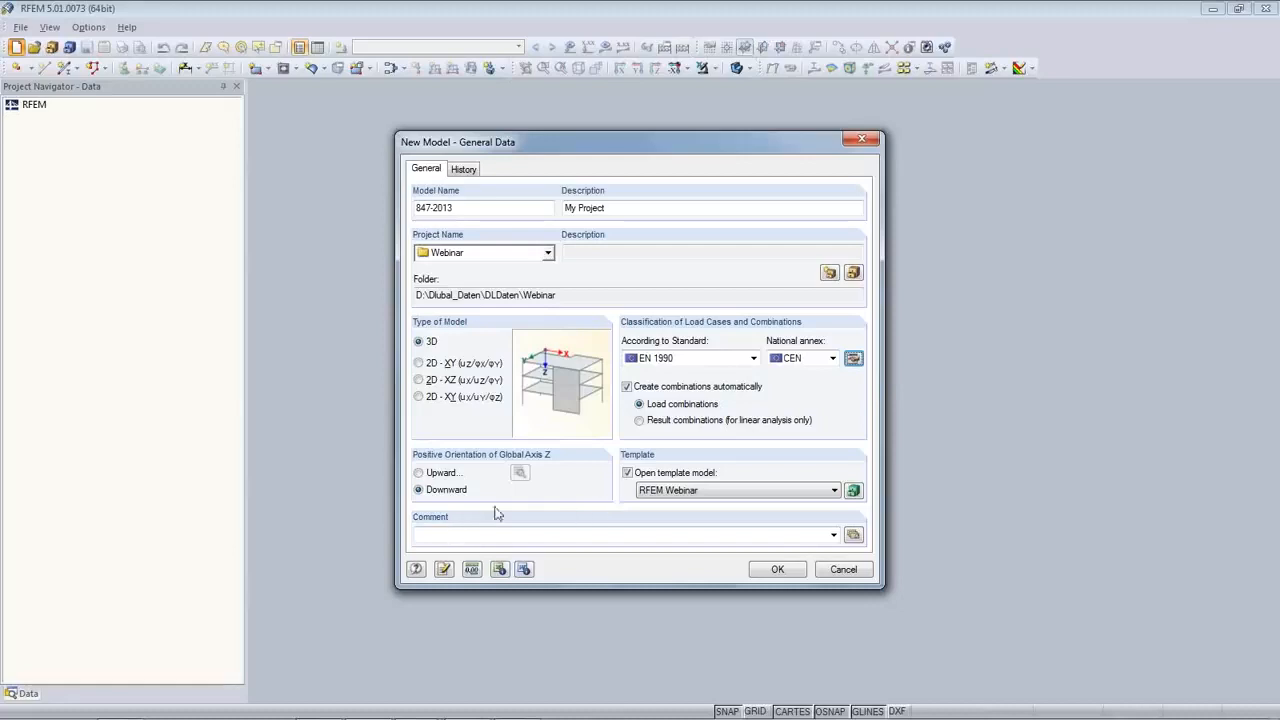
pyautogui.click(777, 570)
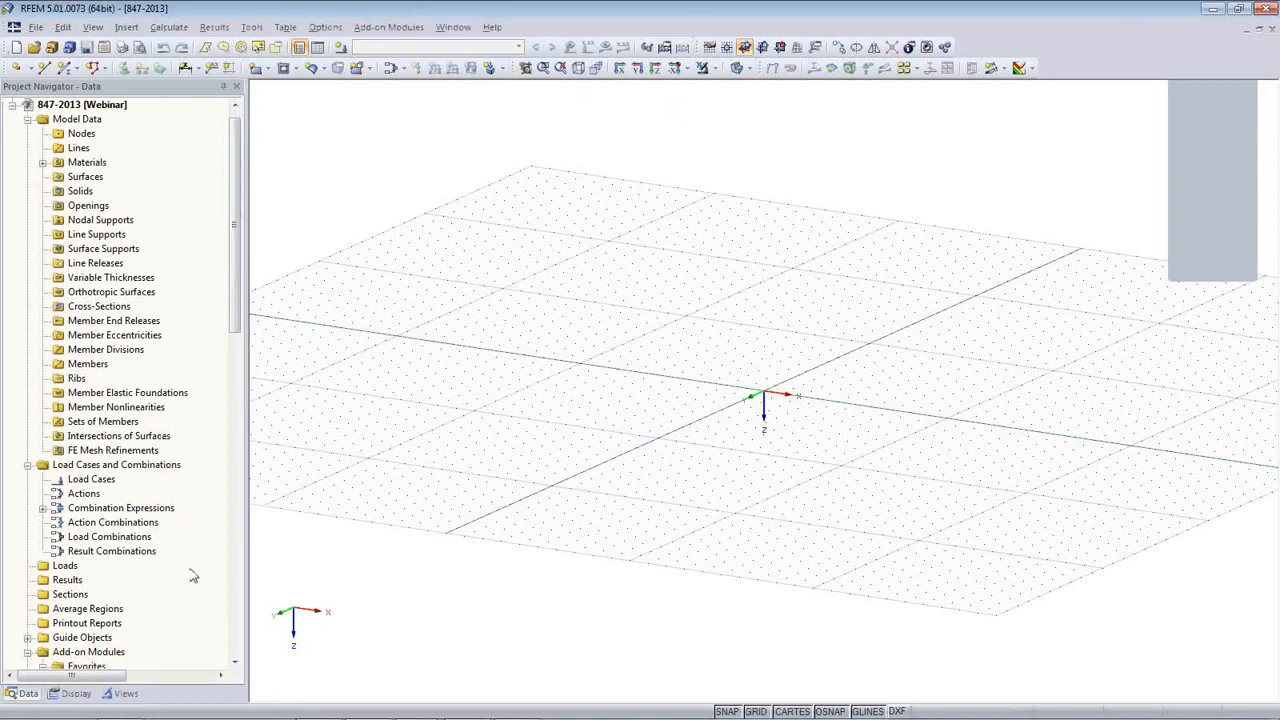
# - Examine the nodes, lines and materials tables and the navigator's data branches, leaving the tables hidden again
pyautogui.click(317, 47)
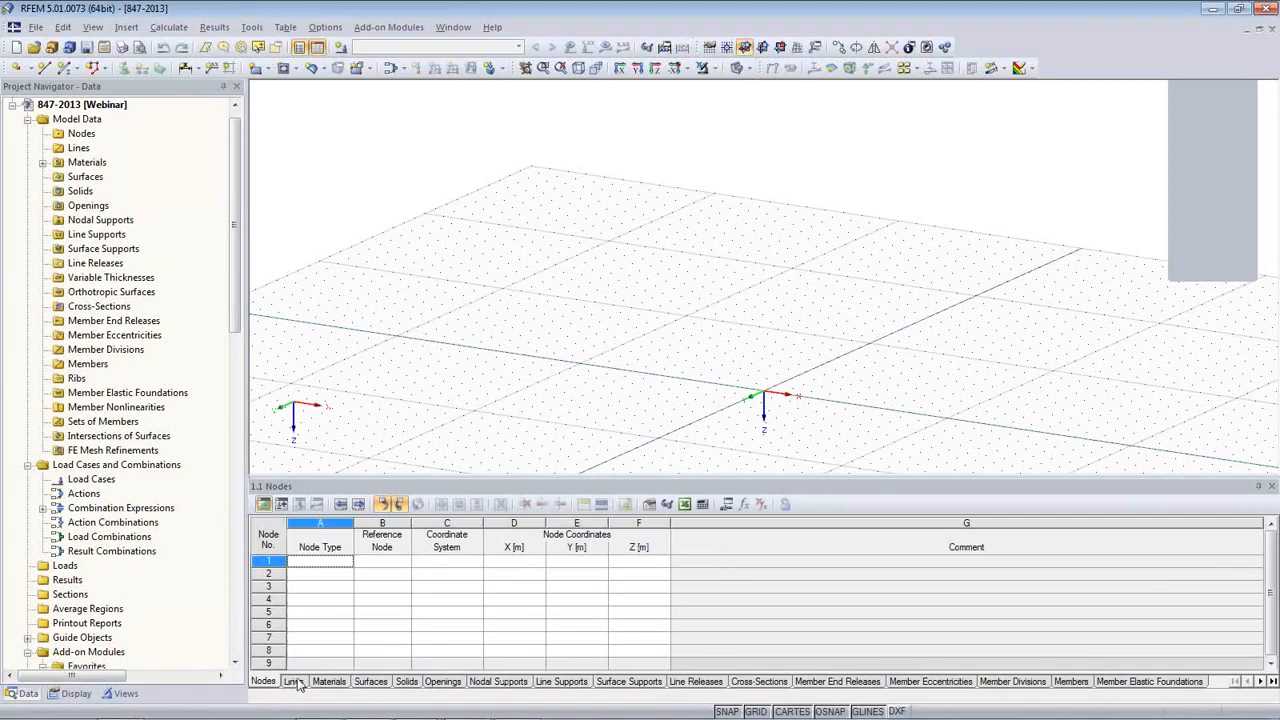
pyautogui.click(294, 684)
pyautogui.click(329, 682)
pyautogui.click(263, 682)
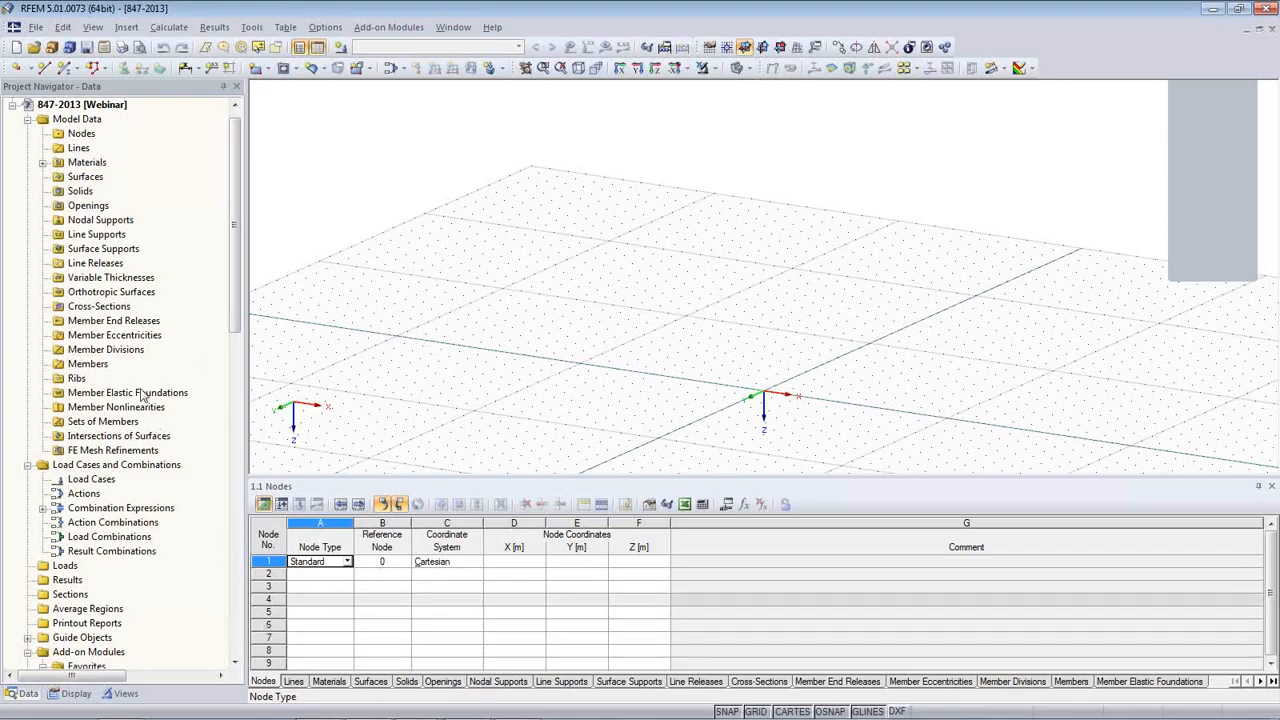
pyautogui.click(42, 162)
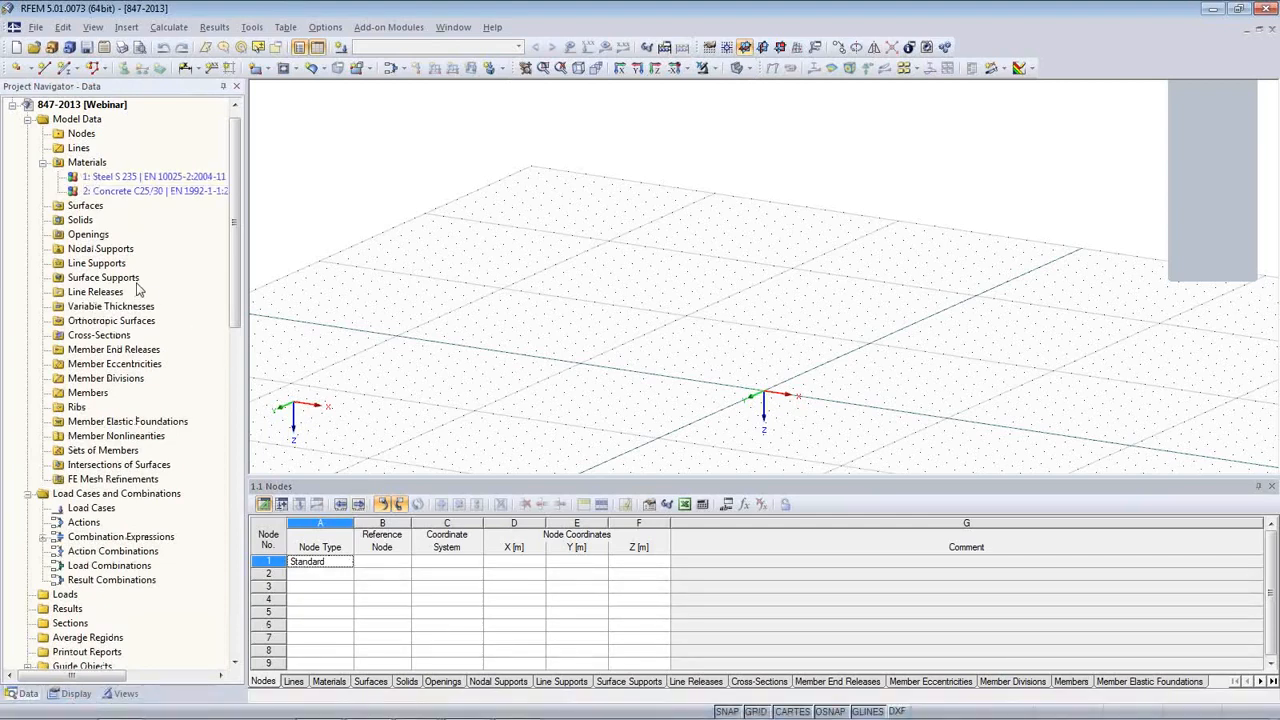
pyautogui.moveTo(799, 418); pyautogui.dragTo(771, 347, button='middle')
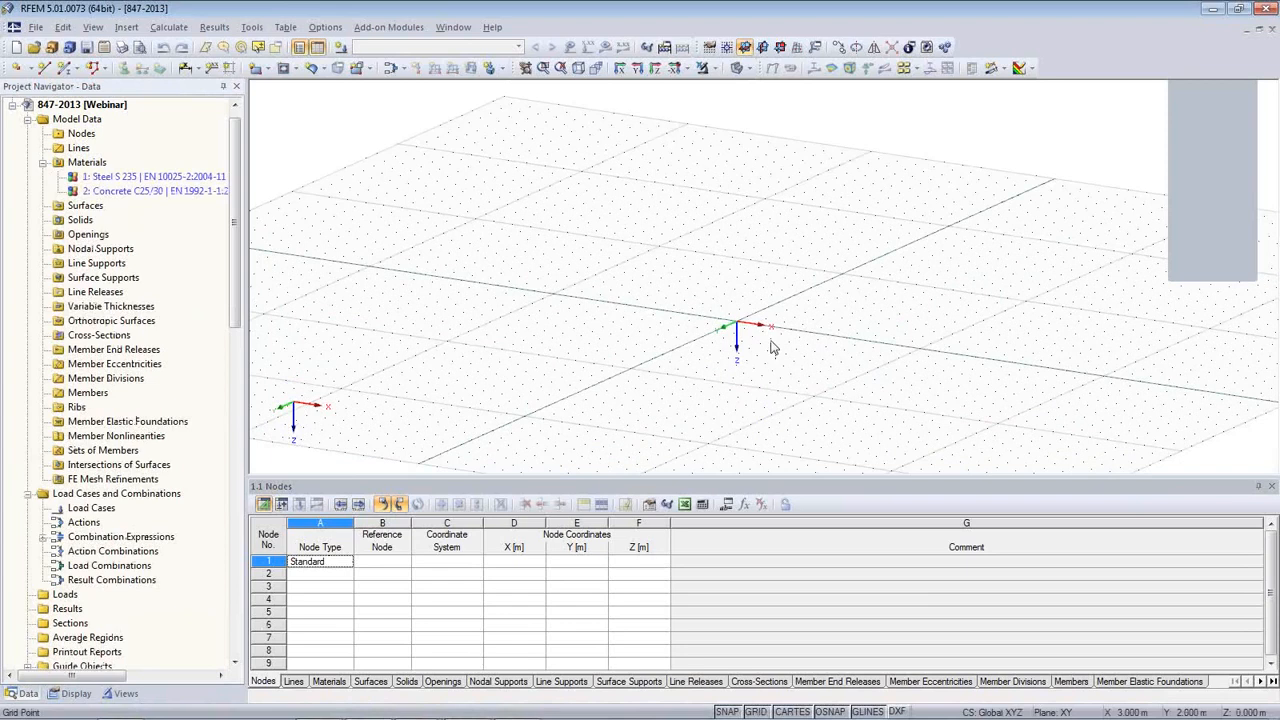
pyautogui.click(28, 493)
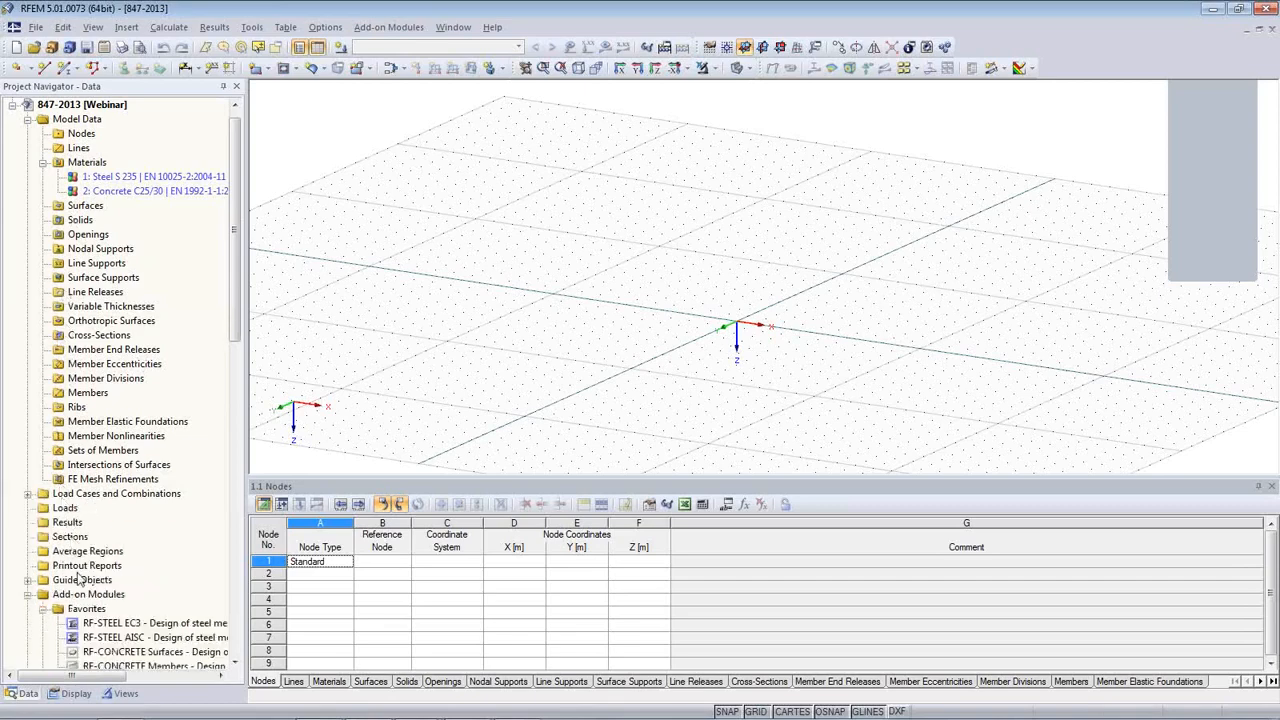
pyautogui.moveTo(236, 320)
pyautogui.mouseDown()
pyautogui.moveTo(232, 655)
pyautogui.moveTo(238, 295)
pyautogui.mouseUp()
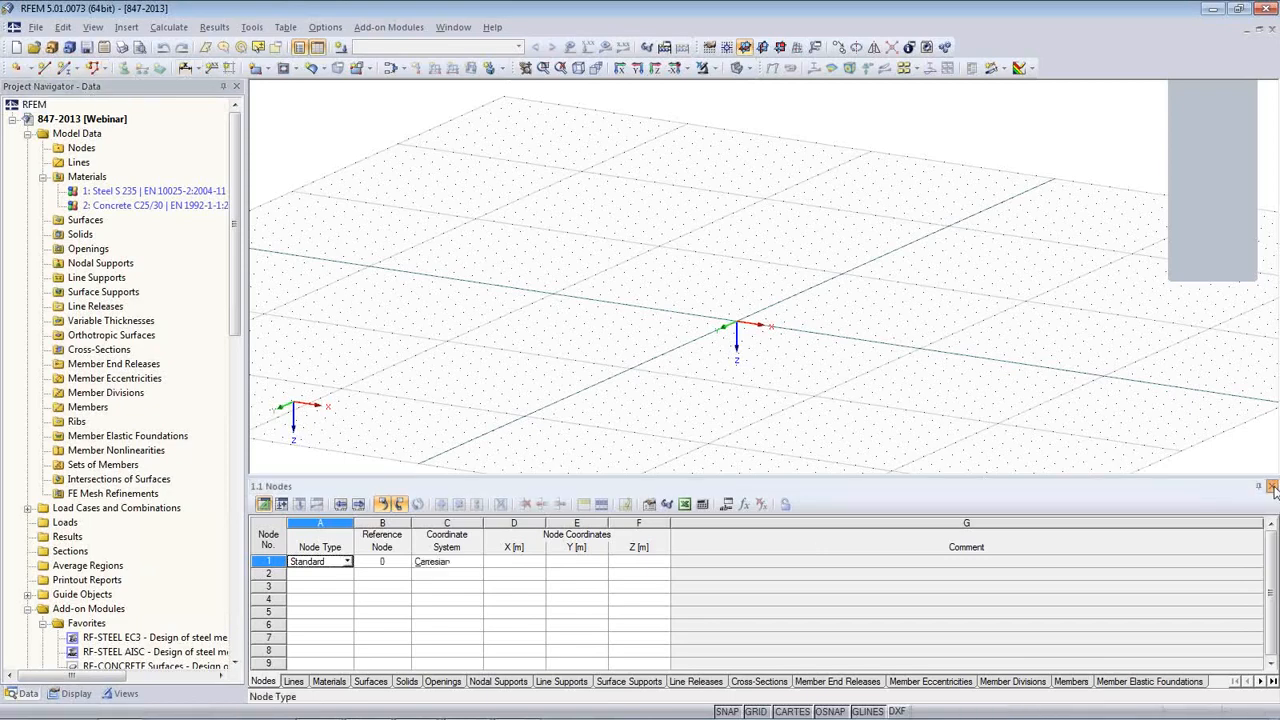
pyautogui.click(1273, 487)
# - Set the XZ plane as the current work plane
pyautogui.moveTo(743, 434); pyautogui.dragTo(678, 497, button='middle')
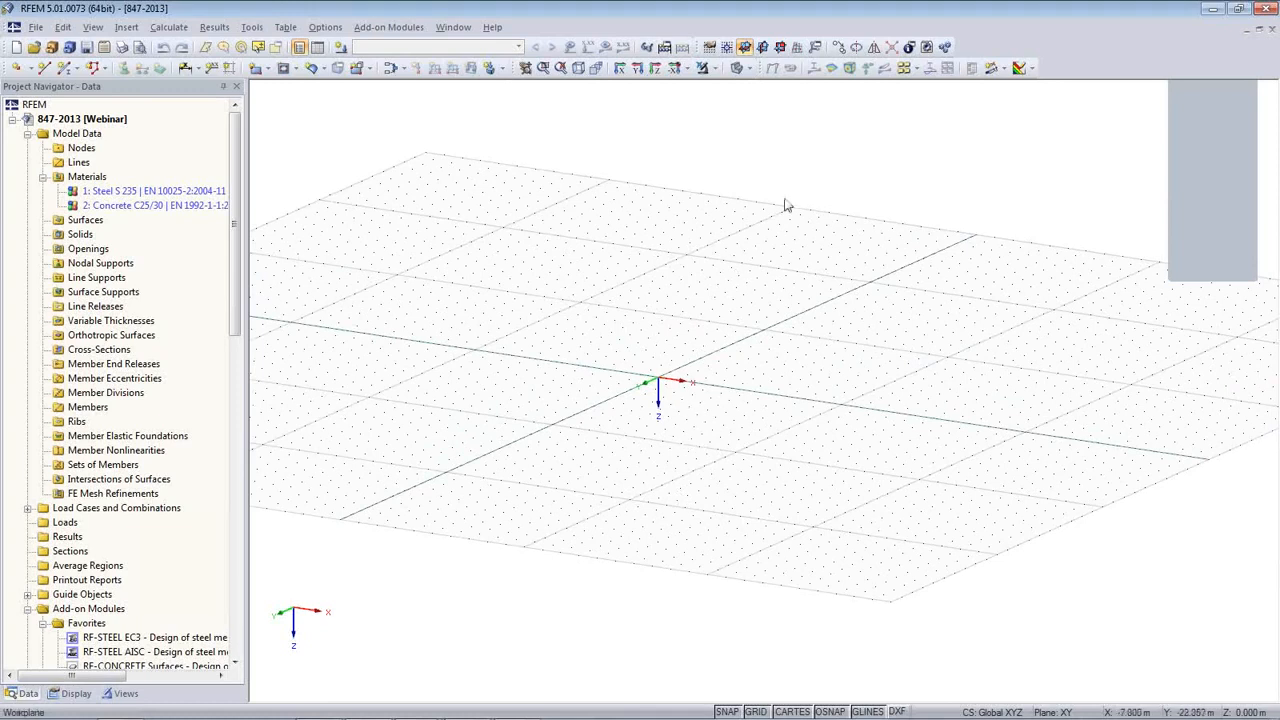
pyautogui.click(780, 50)
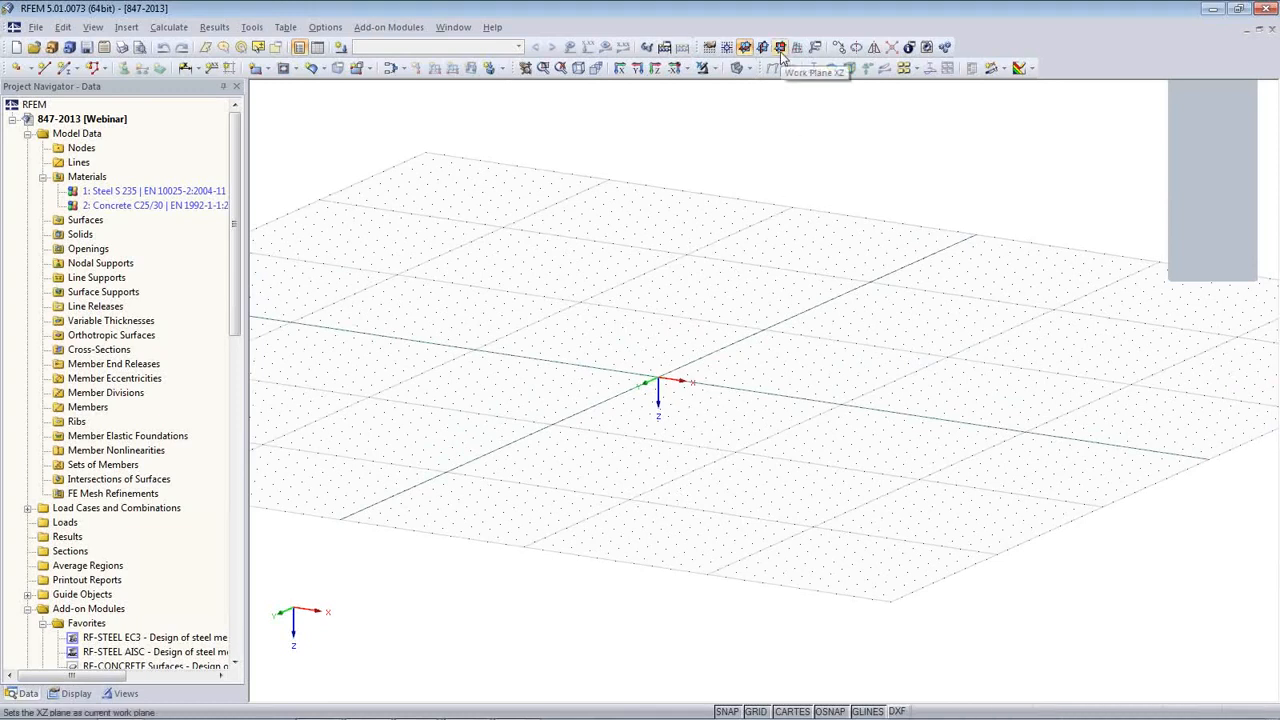
pyautogui.moveTo(732, 440); pyautogui.dragTo(600, 517, button='middle')
pyautogui.scroll(-3, 600, 517)
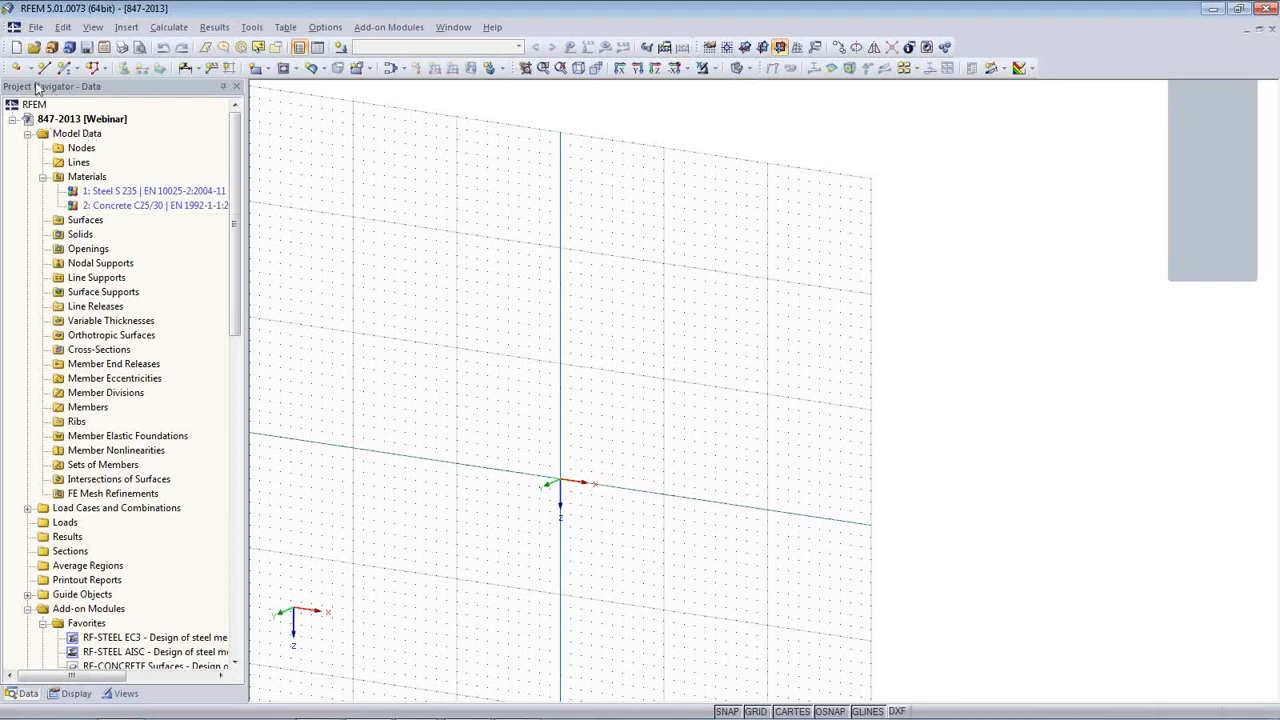
# - Start a new beam member and choose the rolled I-section HEA 360 for its new cross-section
pyautogui.click(64, 70)
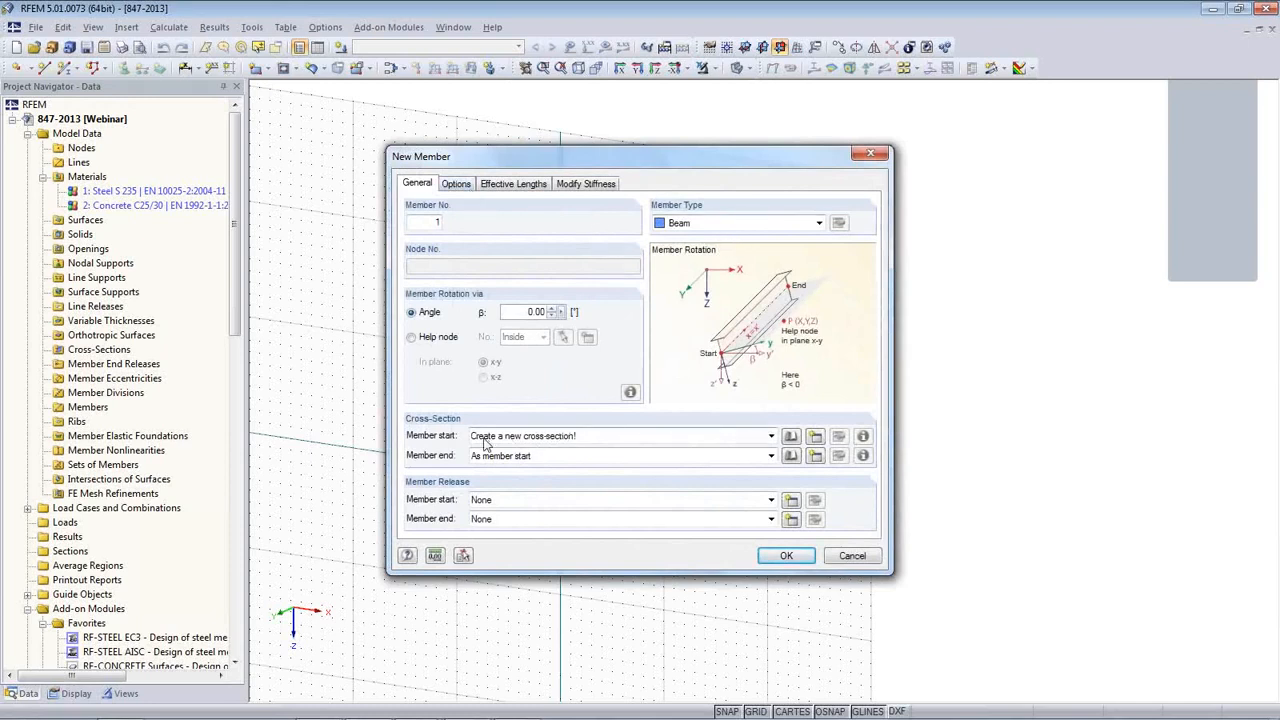
pyautogui.click(816, 440)
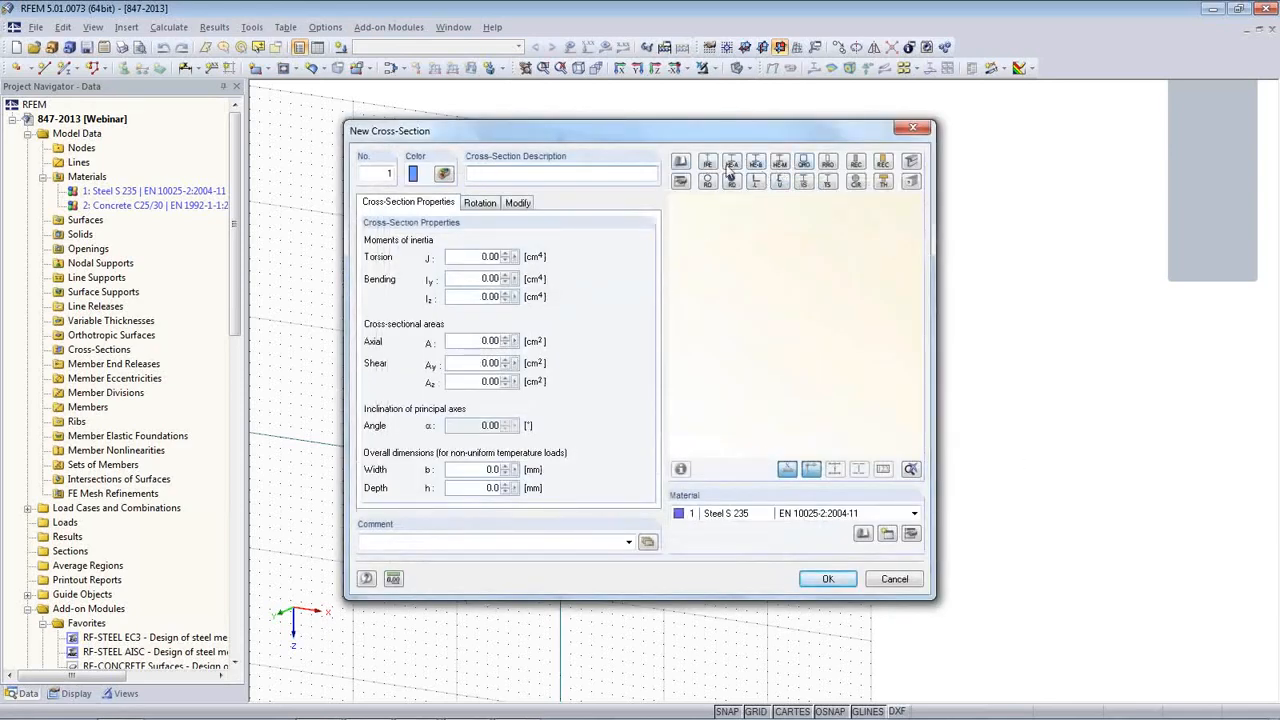
pyautogui.click(733, 164)
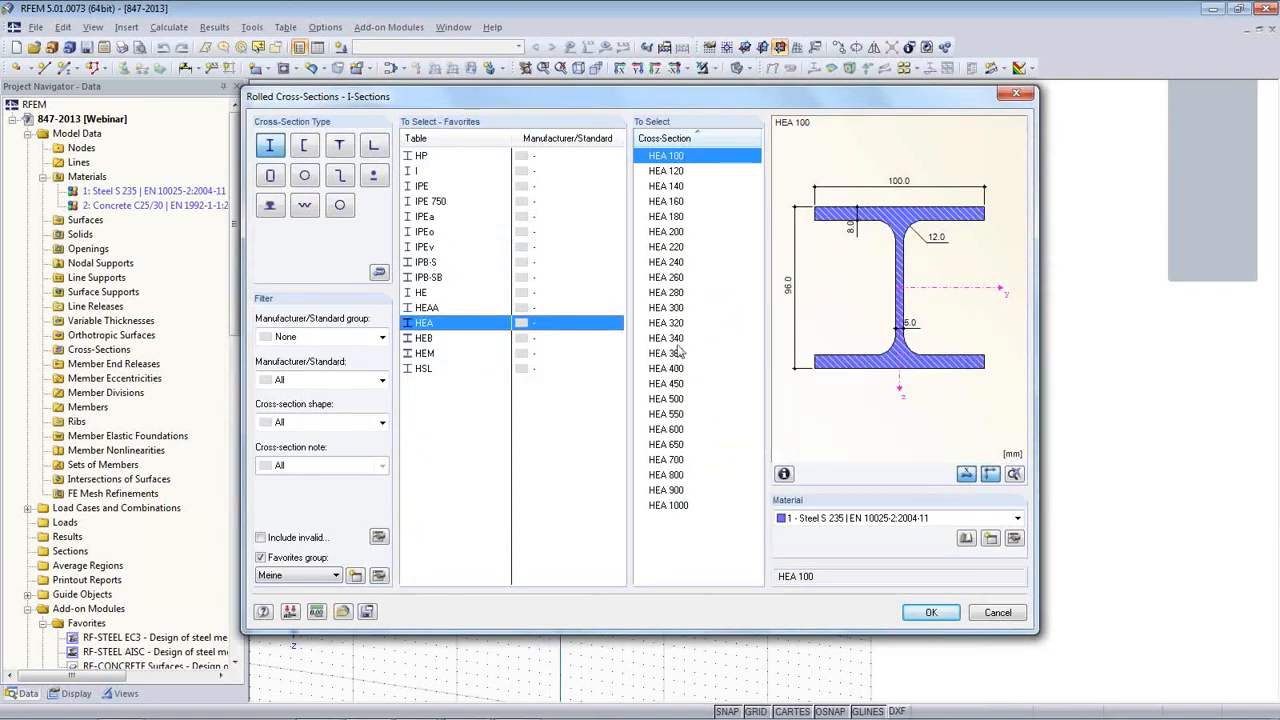
pyautogui.click(678, 353)
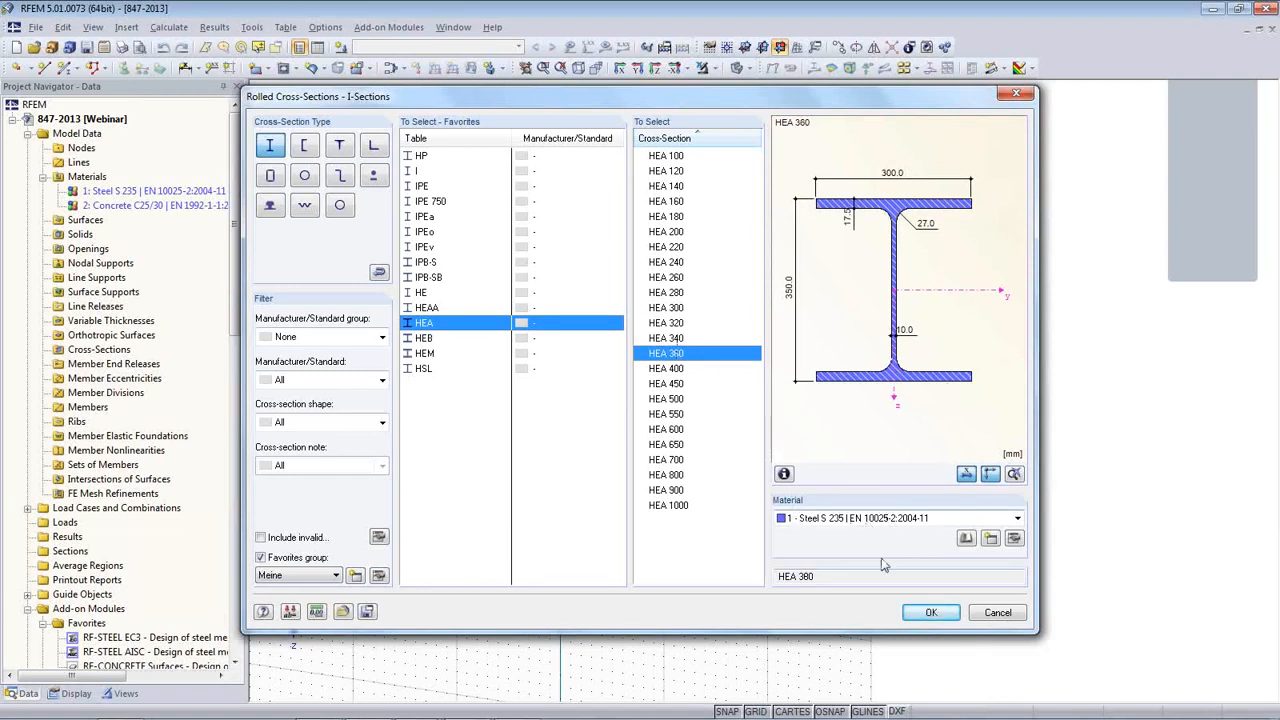
# - Look through the material library's metal categories for the section, keeping Steel S 235
pyautogui.click(966, 538)
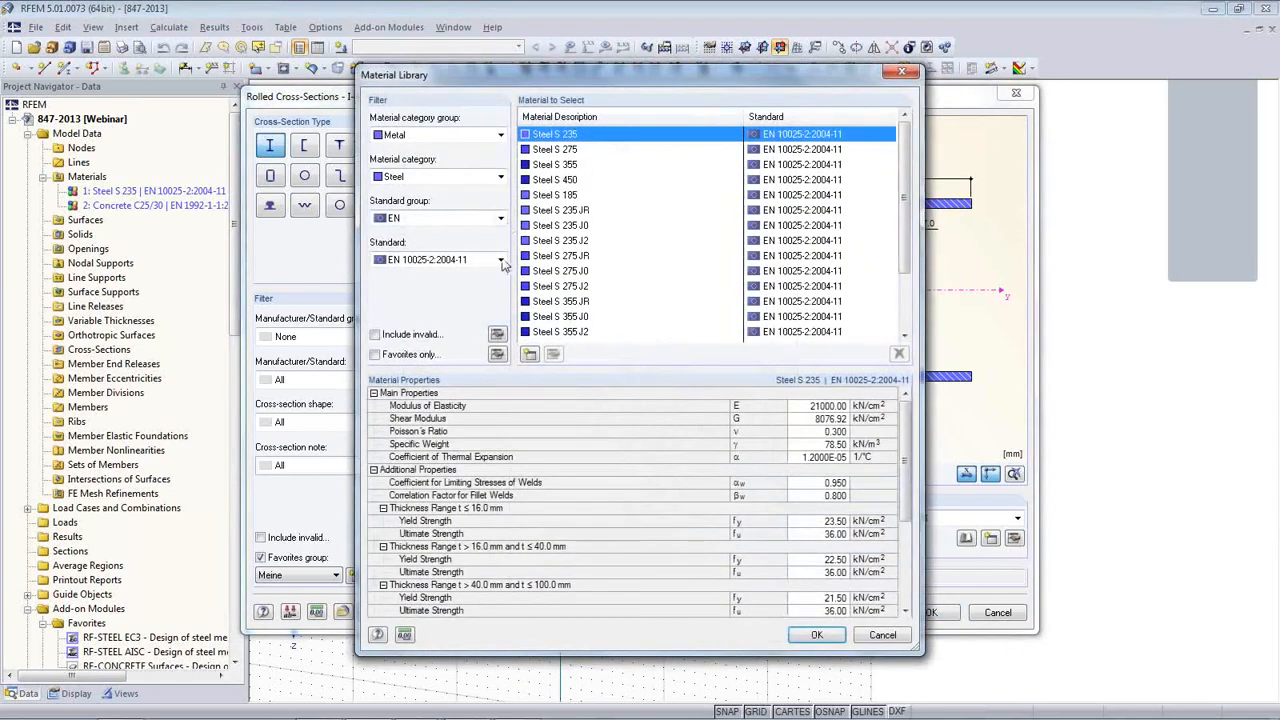
pyautogui.click(501, 177)
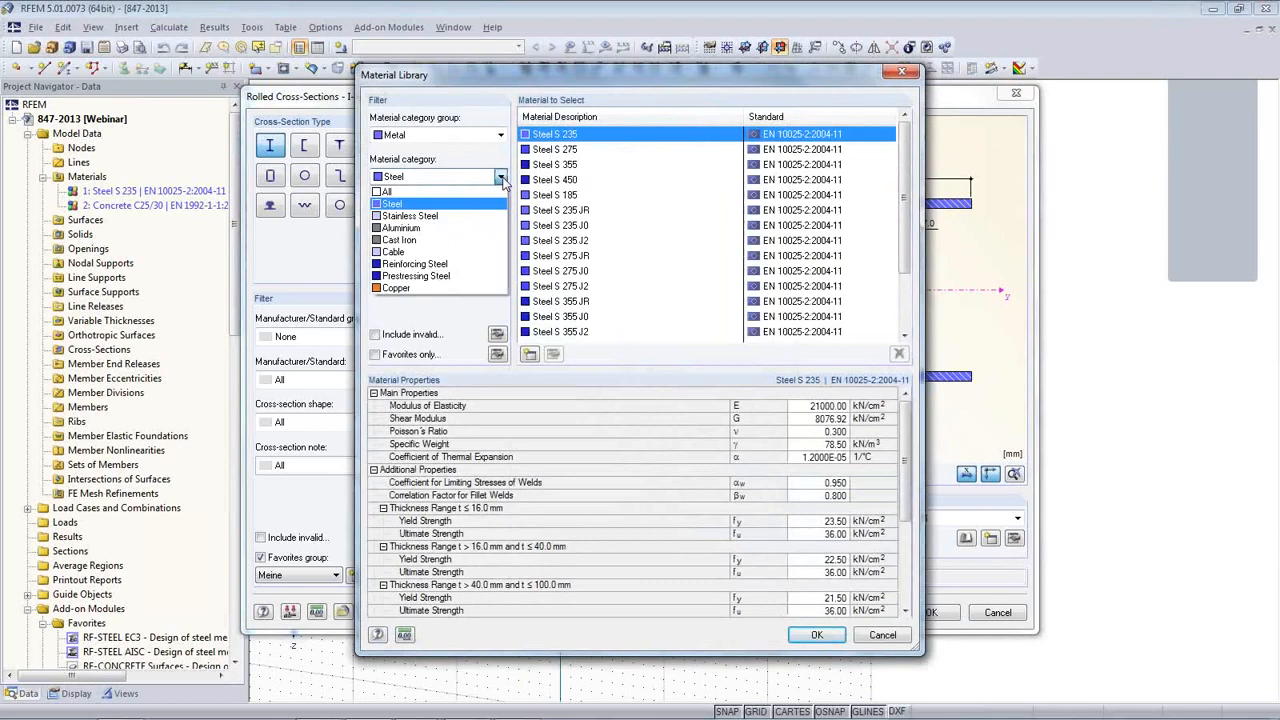
pyautogui.click(902, 643)
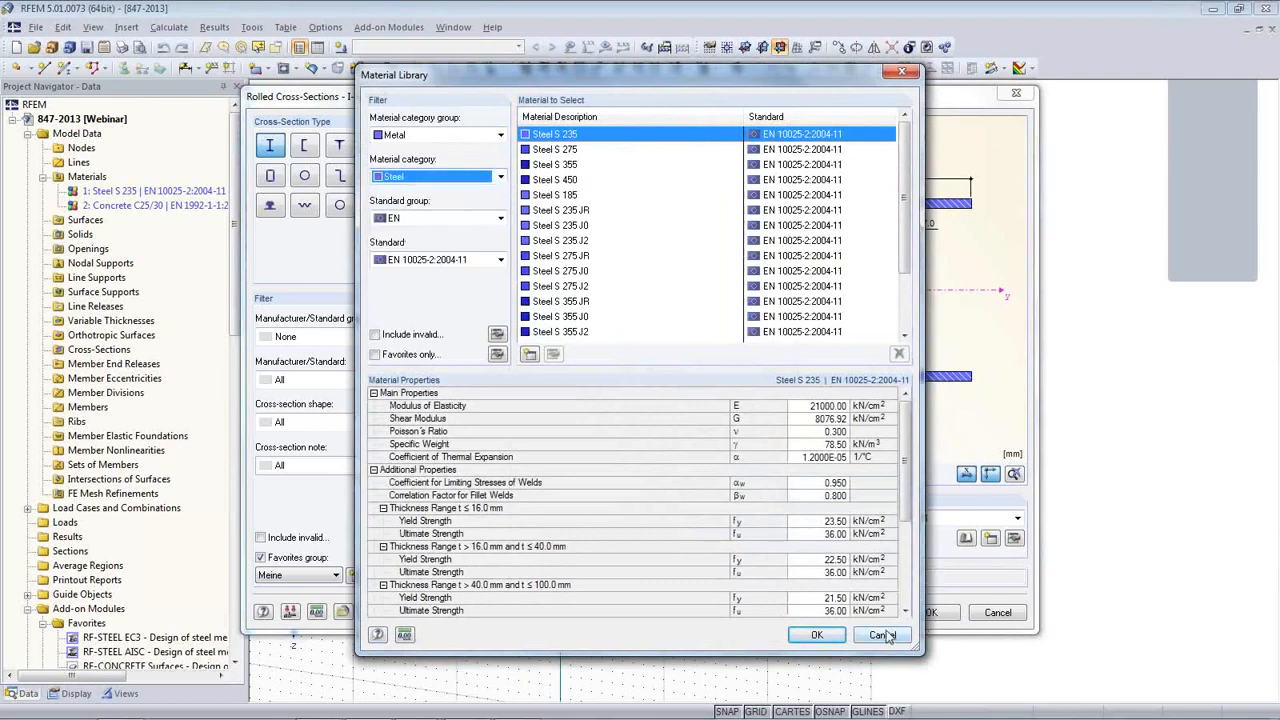
pyautogui.click(882, 636)
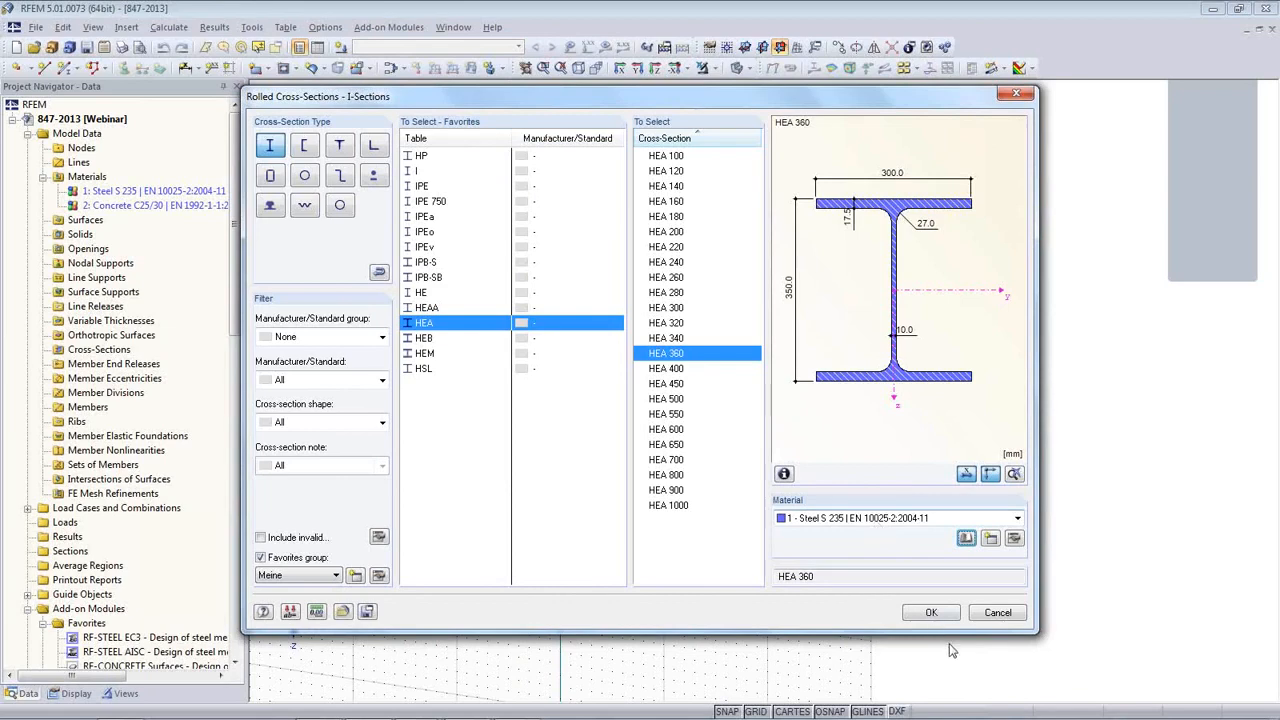
# - Assign the HEA 360 cross-section in Steel S 235 to the new beam member, with no member releases
pyautogui.click(933, 614)
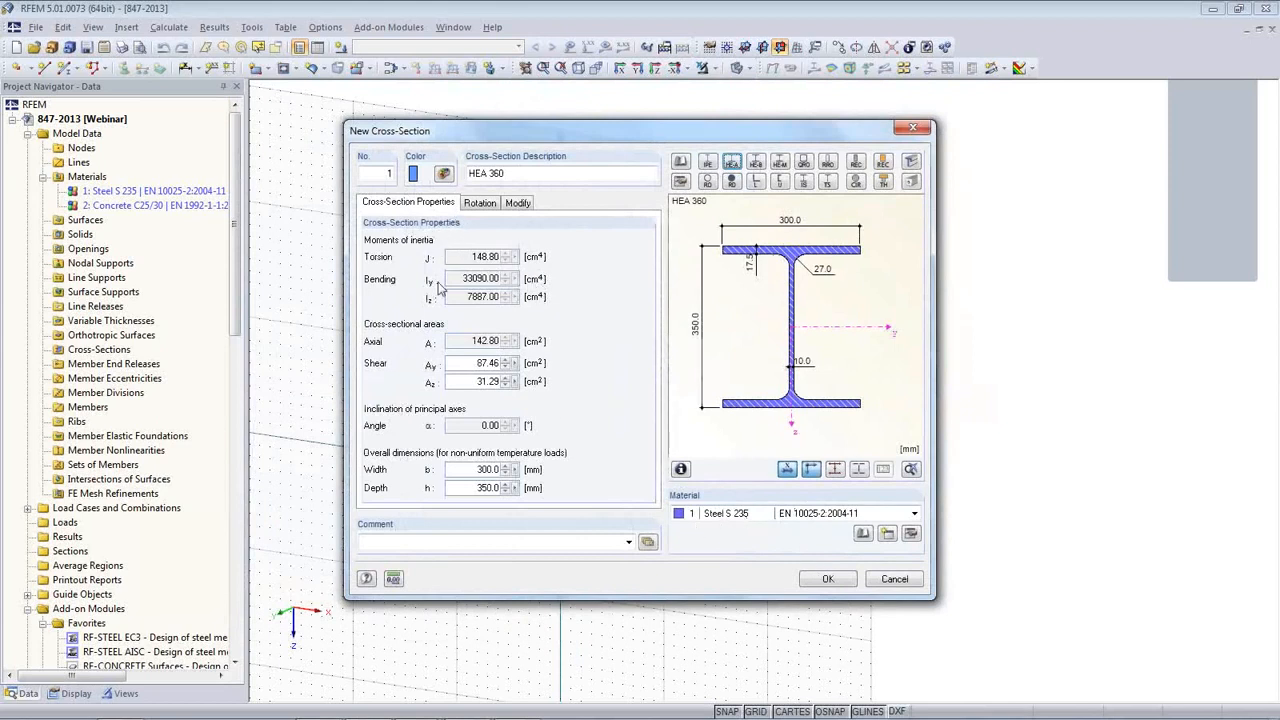
pyautogui.click(826, 580)
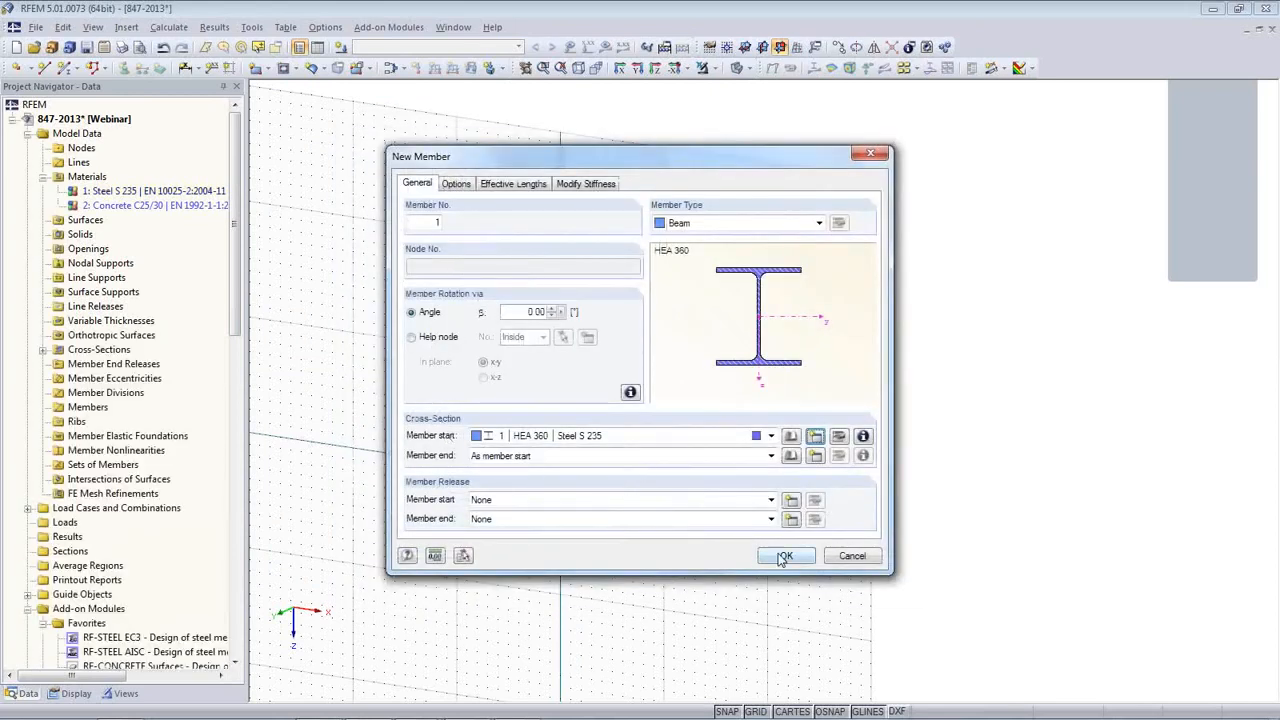
pyautogui.press('Return')
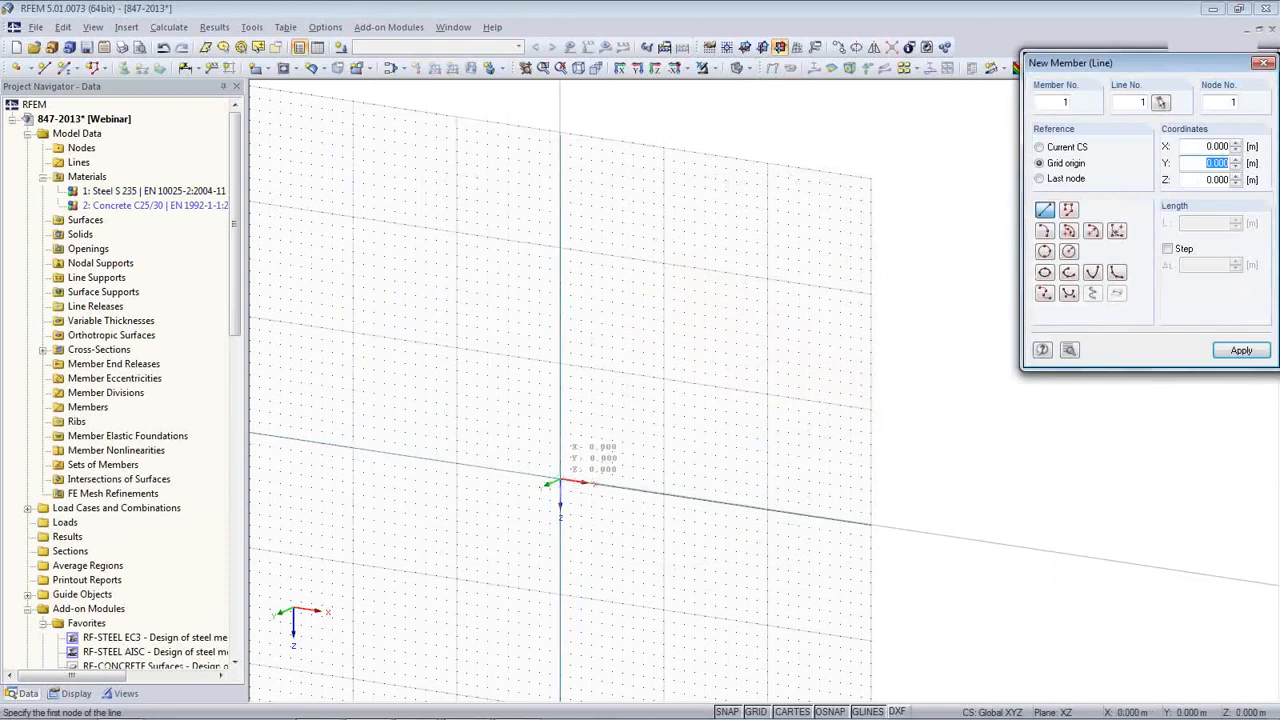
# - Draw a 6 m vertical column from the grid origin up to Z -6.000 m
pyautogui.click(560, 485)
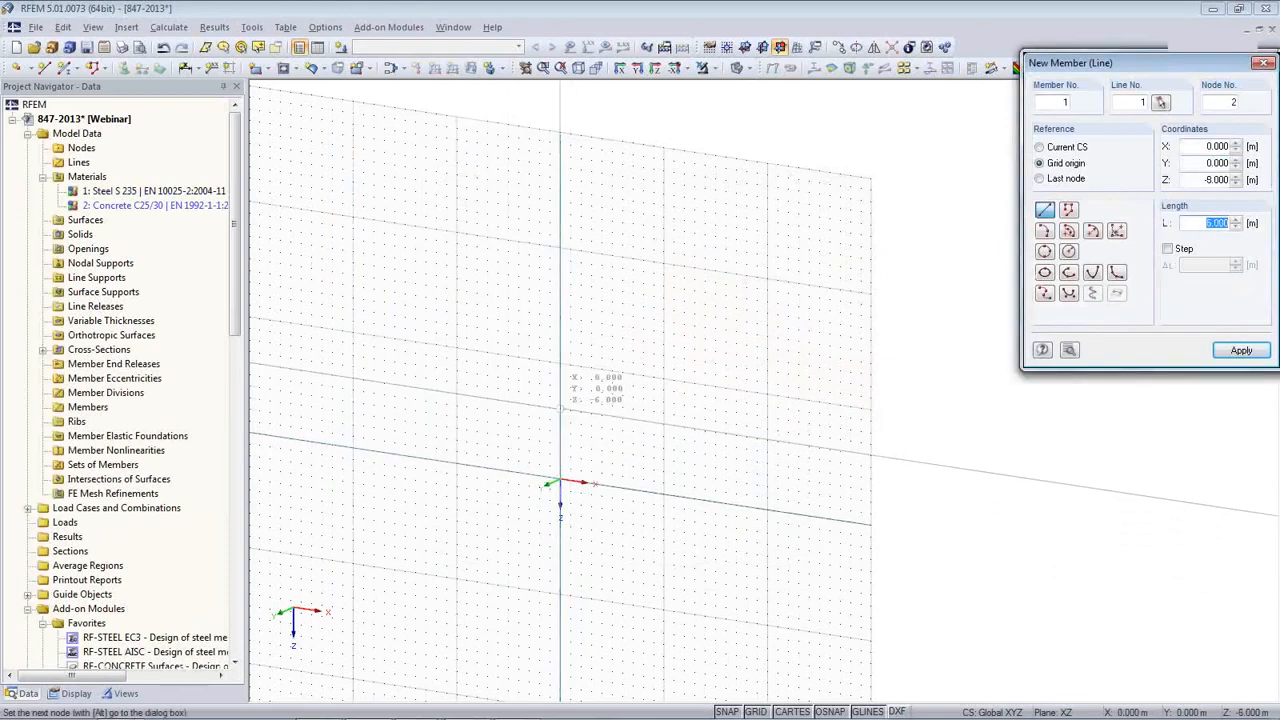
pyautogui.click(560, 420)
# - Draw a second HEA 360 column upright from X 20.000, Z 0.000 to Z -5.000 m and finish placing members
pyautogui.scroll(4, 594, 472)
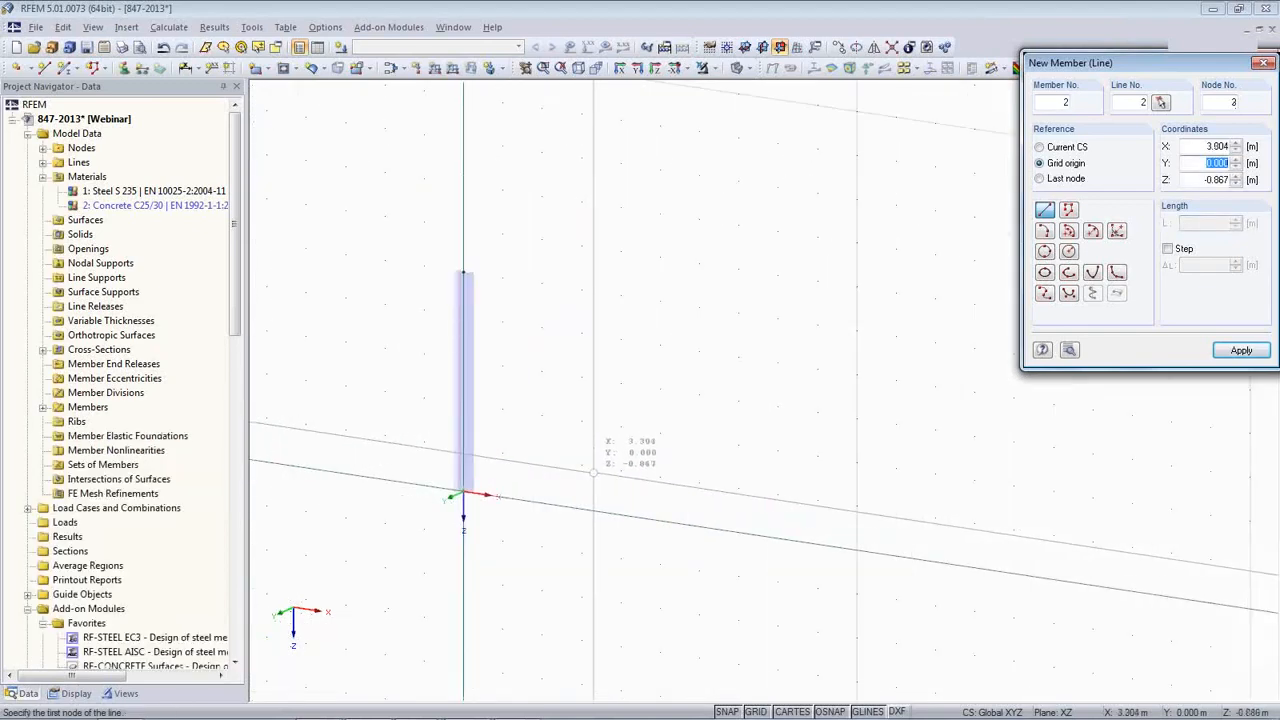
pyautogui.scroll(-2, 594, 472)
pyautogui.moveTo(672, 500); pyautogui.dragTo(487, 443, button='middle')
pyautogui.scroll(-2, 487, 443)
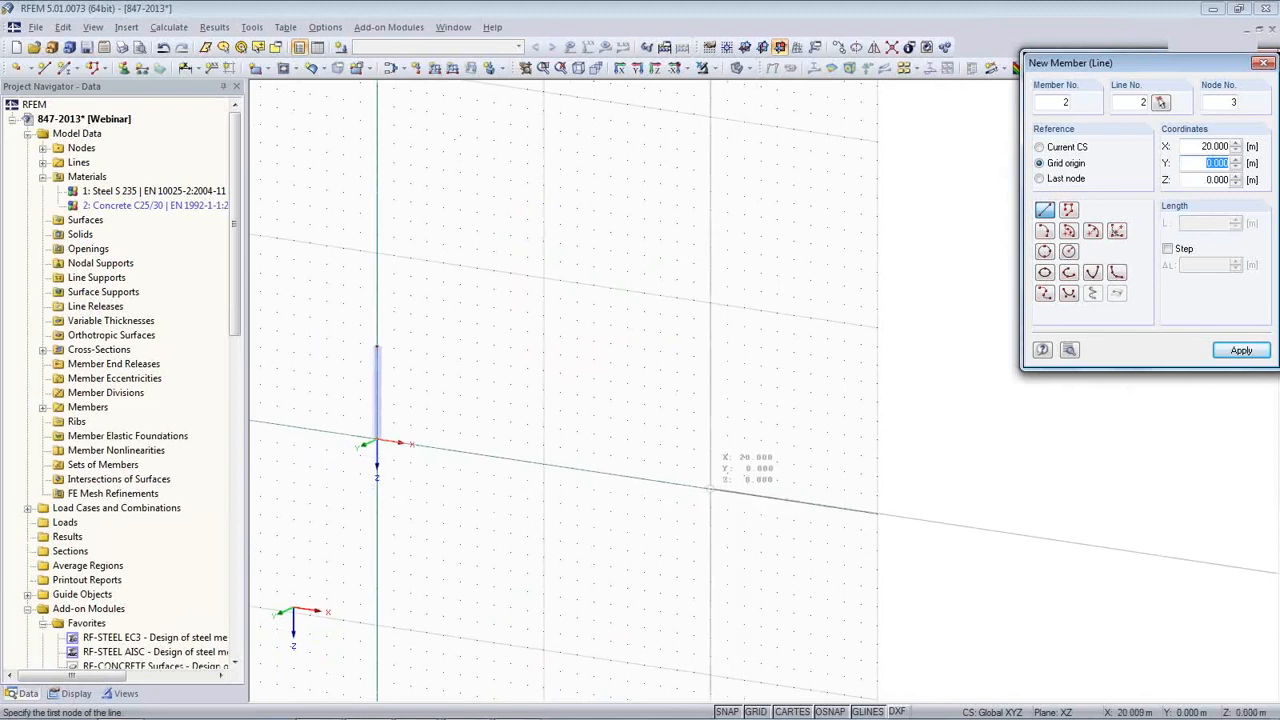
pyautogui.click(710, 490)
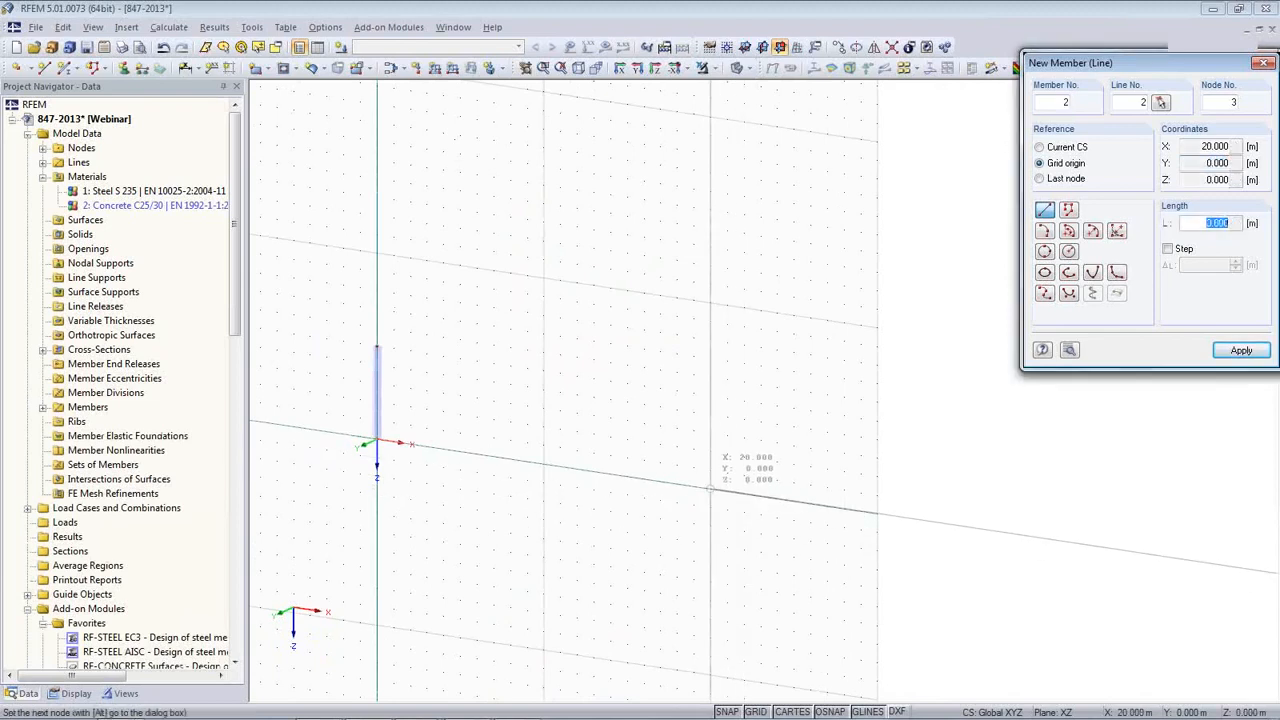
pyautogui.click(710, 395)
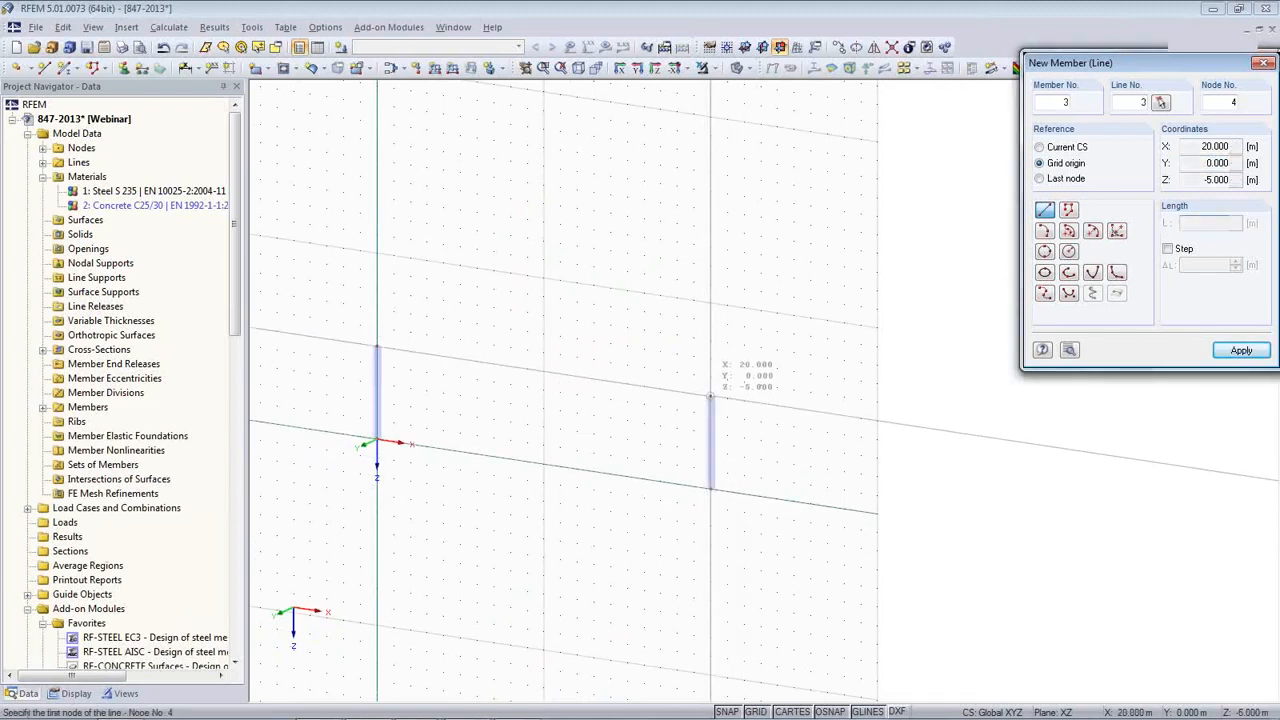
pyautogui.press('Escape')
# - Check the coordinates of the first column's top node and leave them unchanged
pyautogui.moveTo(486, 429)
pyautogui.keyDown('ctrl'); pyautogui.mouseDown(button='middle')
pyautogui.moveTo(557, 434)
pyautogui.moveTo(477, 420)
pyautogui.mouseUp(button='middle'); pyautogui.keyUp('ctrl')
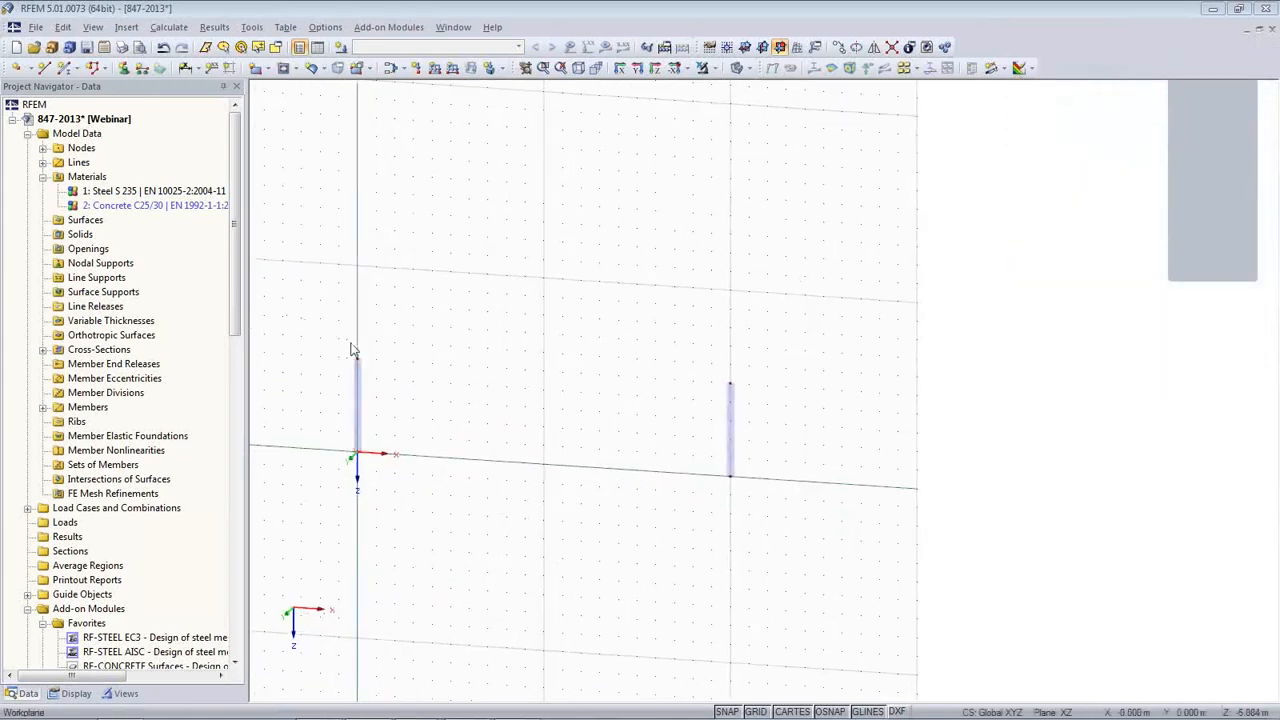
pyautogui.scroll(2, 386, 366)
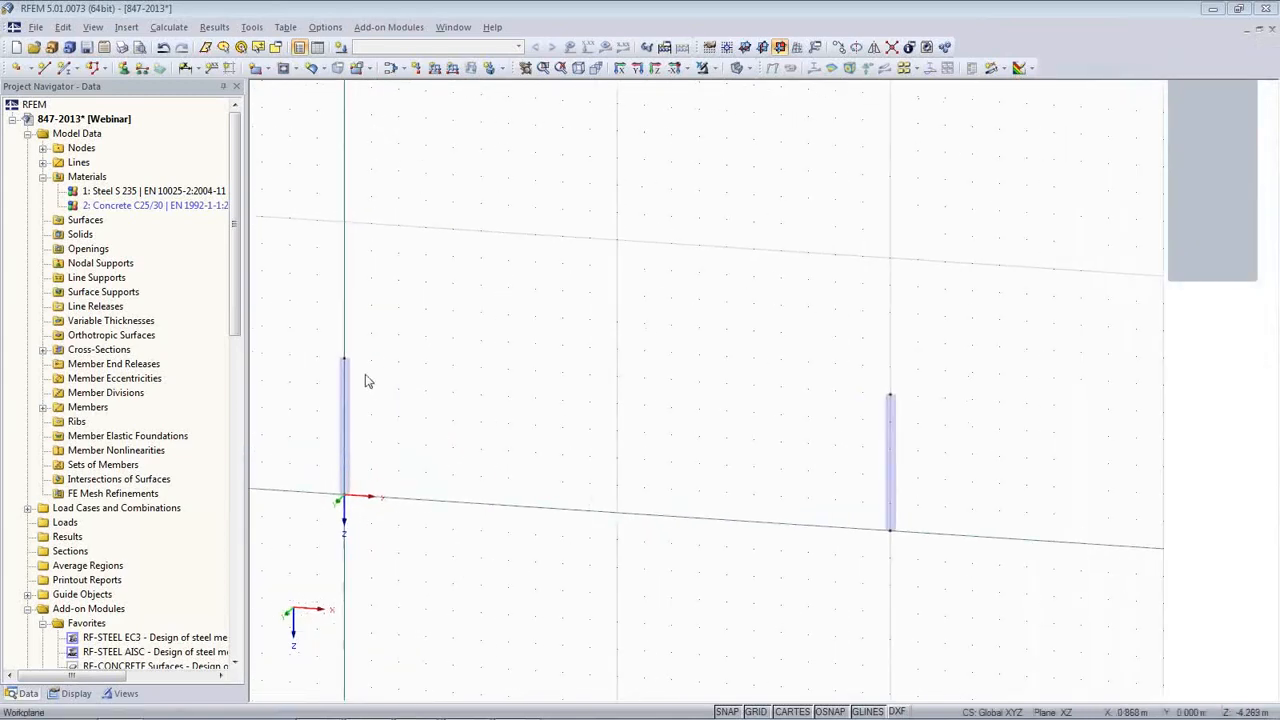
pyautogui.doubleClick(344, 362)
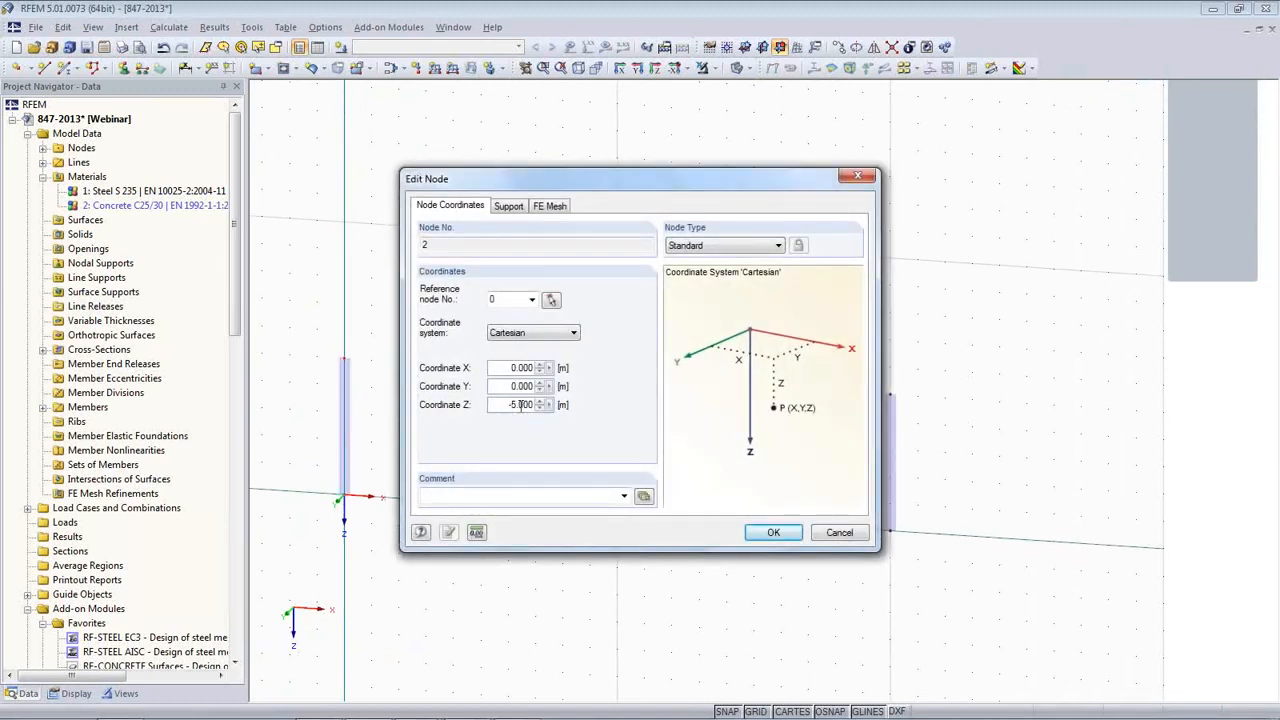
pyautogui.click(838, 535)
pyautogui.keyDown('ctrl'); pyautogui.moveTo(778, 466); pyautogui.dragTo(720, 440, button='middle'); pyautogui.keyUp('ctrl')
pyautogui.scroll(-3, 717, 440)
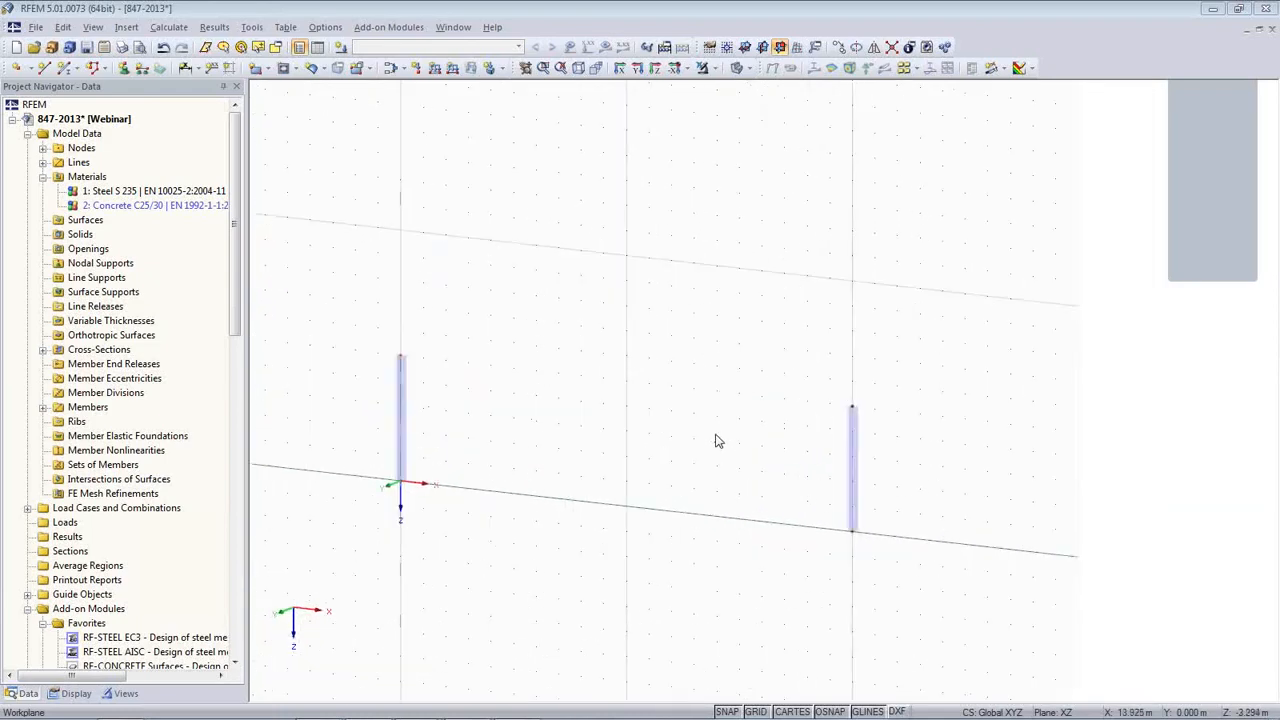
pyautogui.scroll(2, 716, 441)
pyautogui.scroll(-4, 714, 440)
pyautogui.scroll(4, 712, 445)
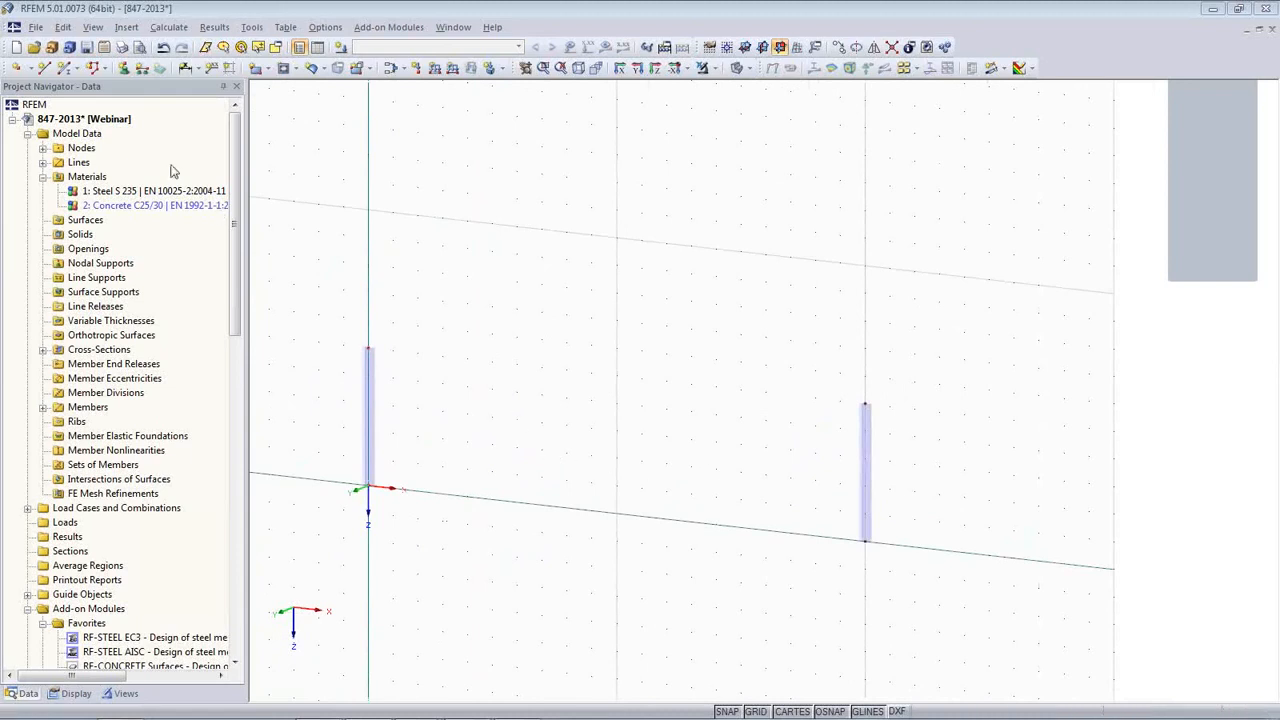
# - Start a new beam member with a new rolled I-section IPE 450 in Steel S 235 and no member releases
pyautogui.click(64, 67)
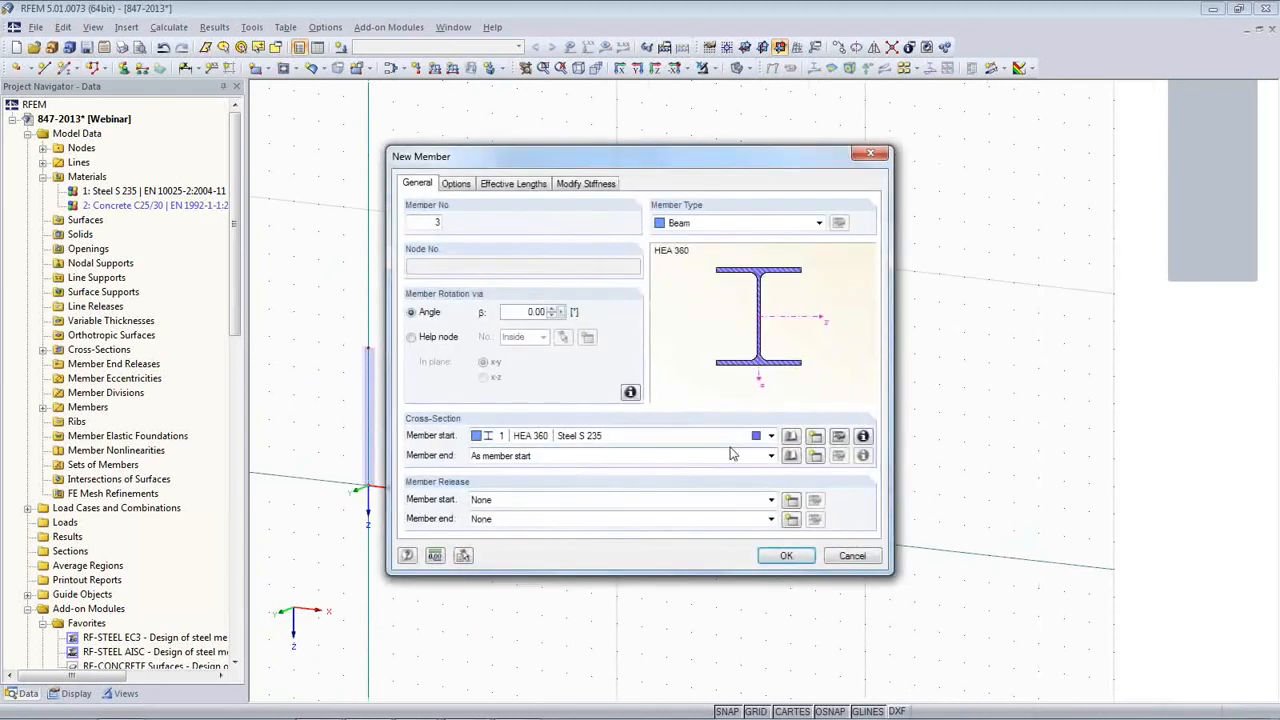
pyautogui.click(816, 442)
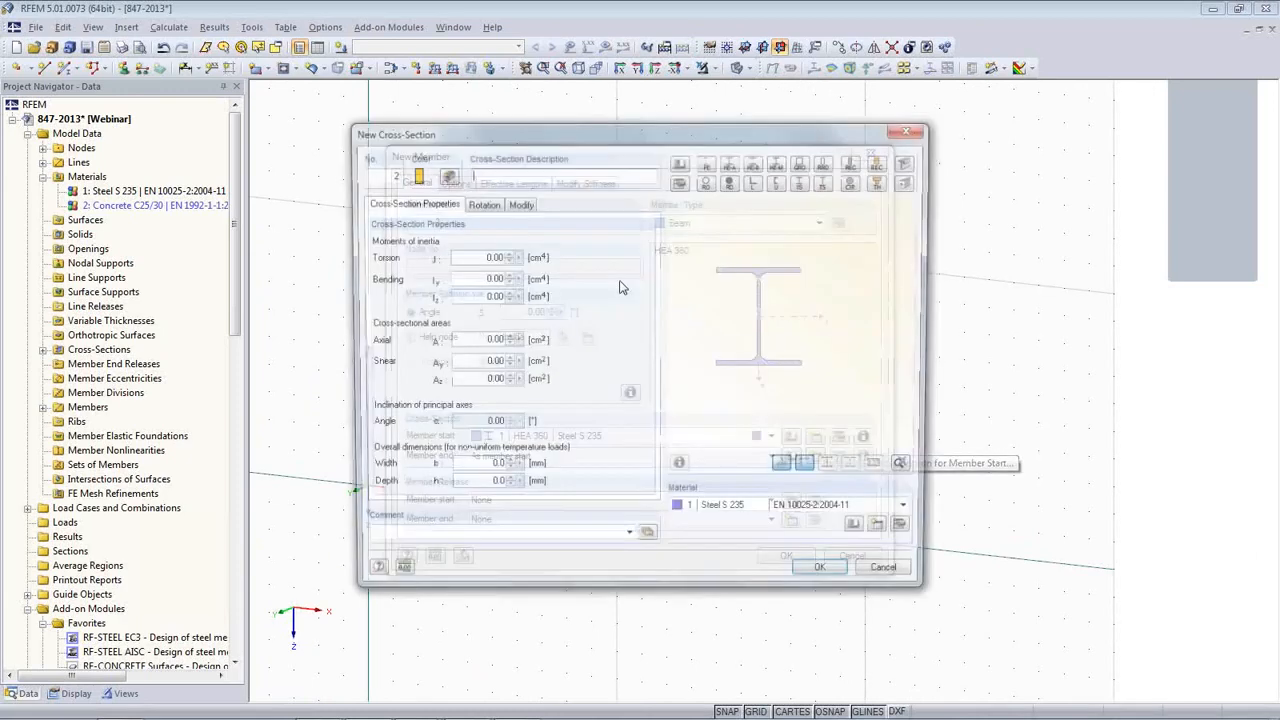
pyautogui.click(707, 165)
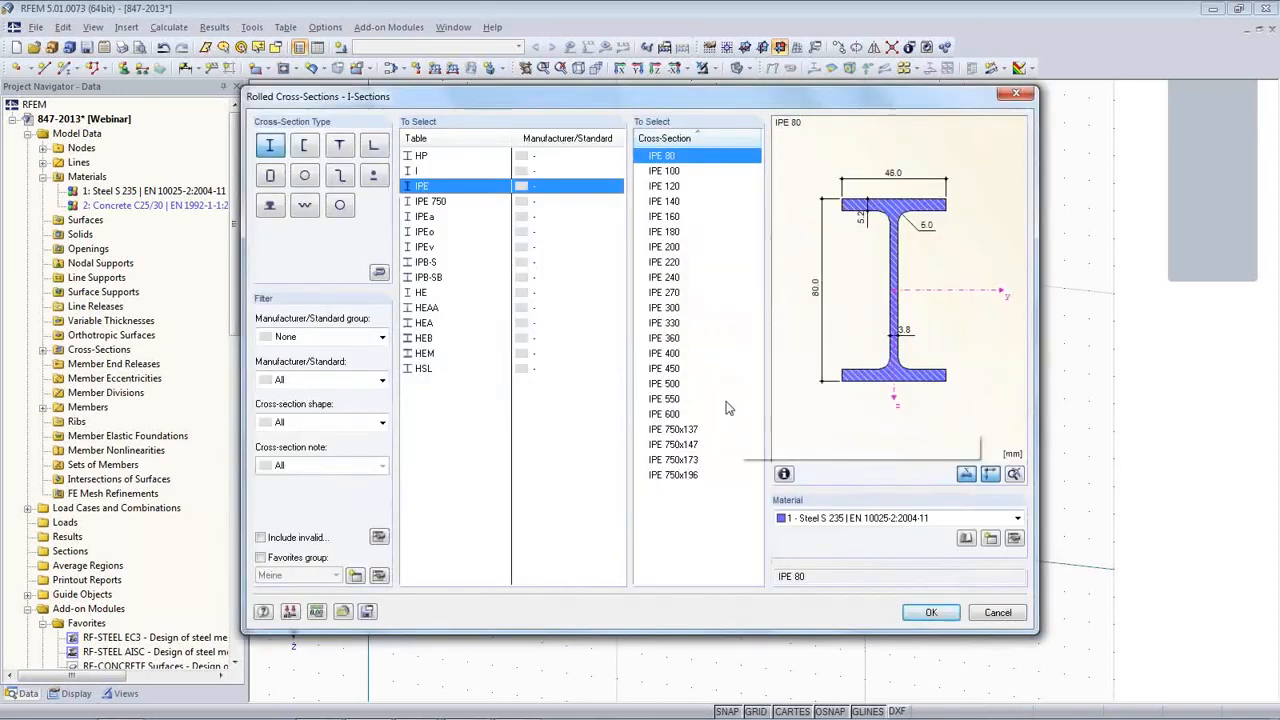
pyautogui.click(675, 370)
pyautogui.click(918, 612)
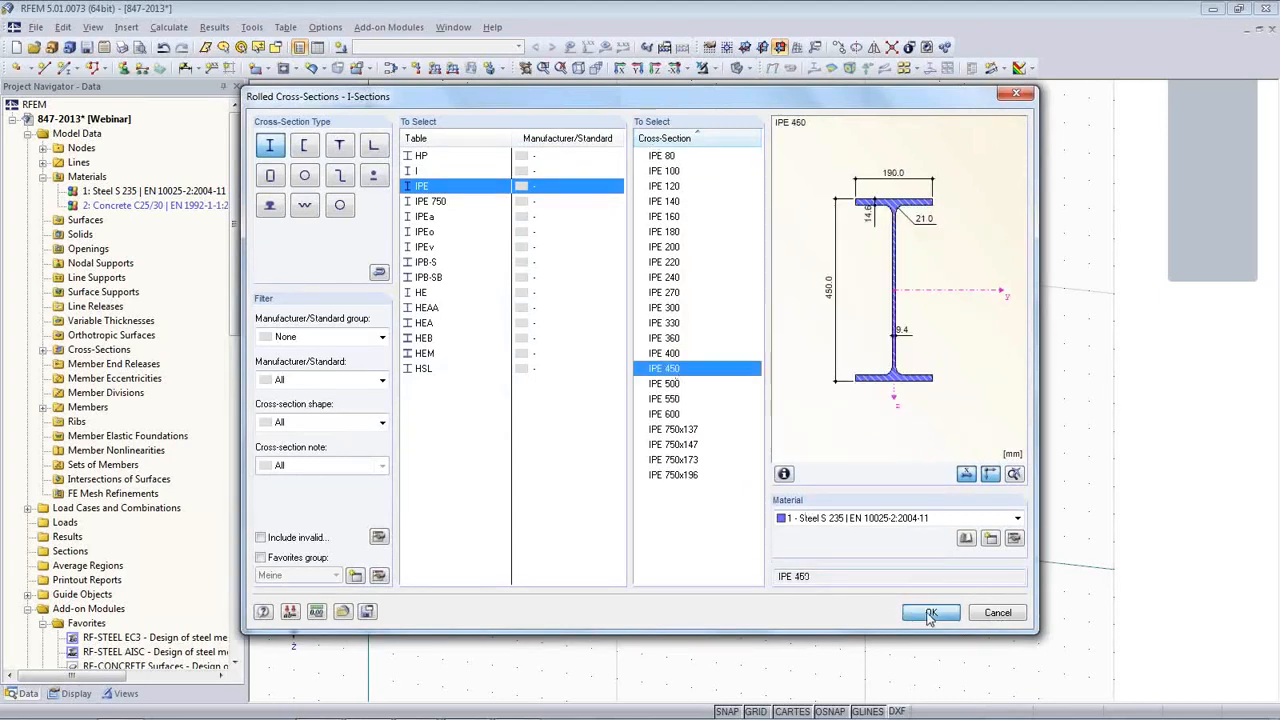
pyautogui.click(826, 578)
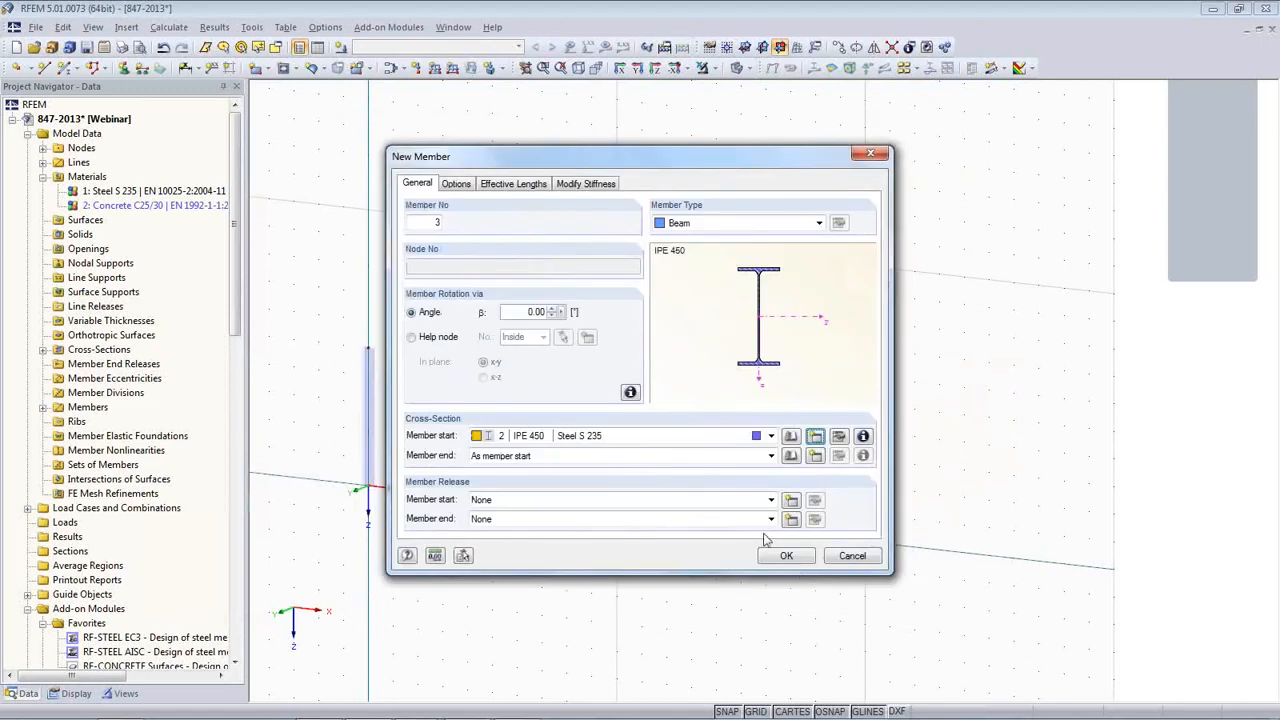
pyautogui.click(783, 556)
# - Draw two IPE 450 rafters about 10.05 m long, from the first column's top to a mid-span ridge and on to the second column's top
pyautogui.click(368, 348)
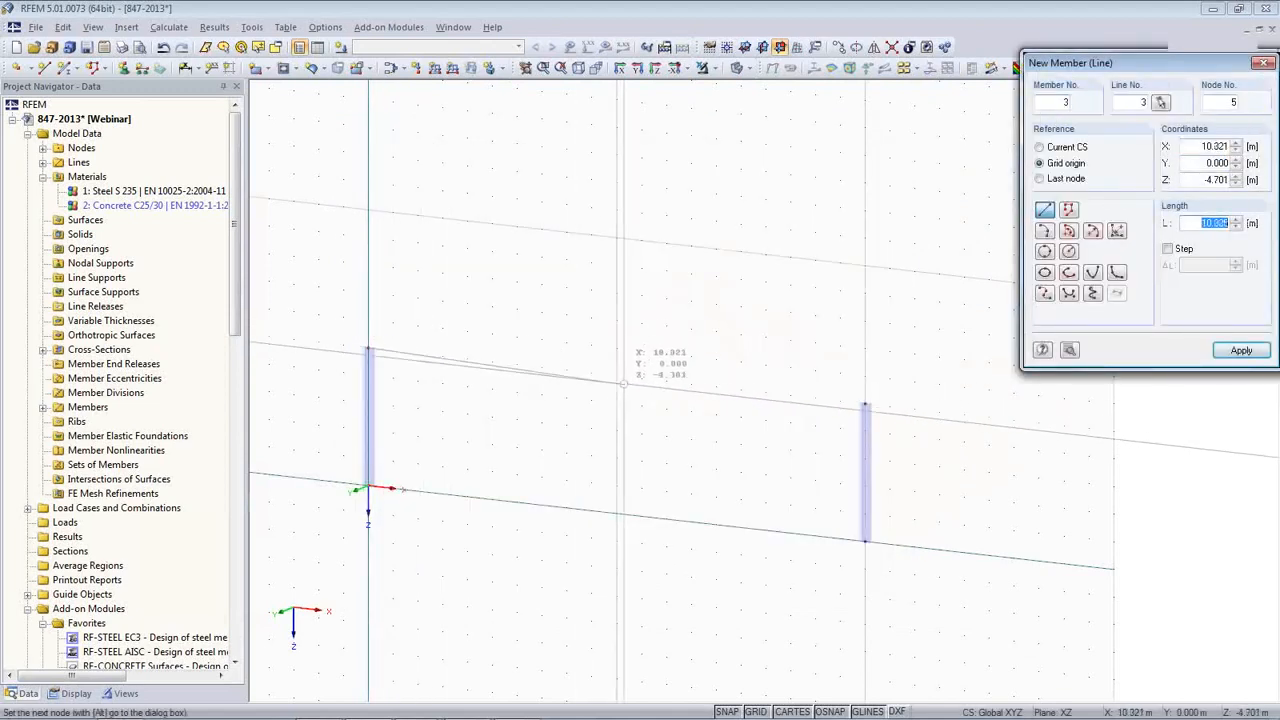
pyautogui.click(616, 348)
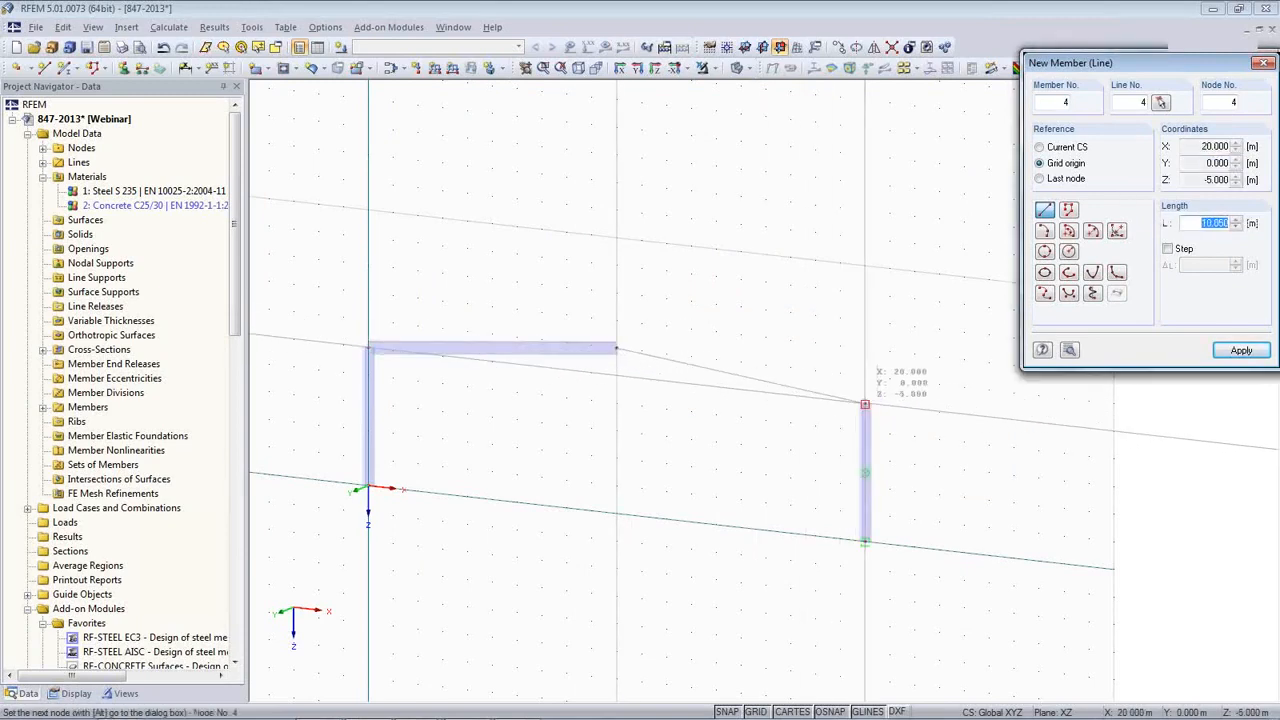
pyautogui.click(865, 404)
pyautogui.press('Escape')
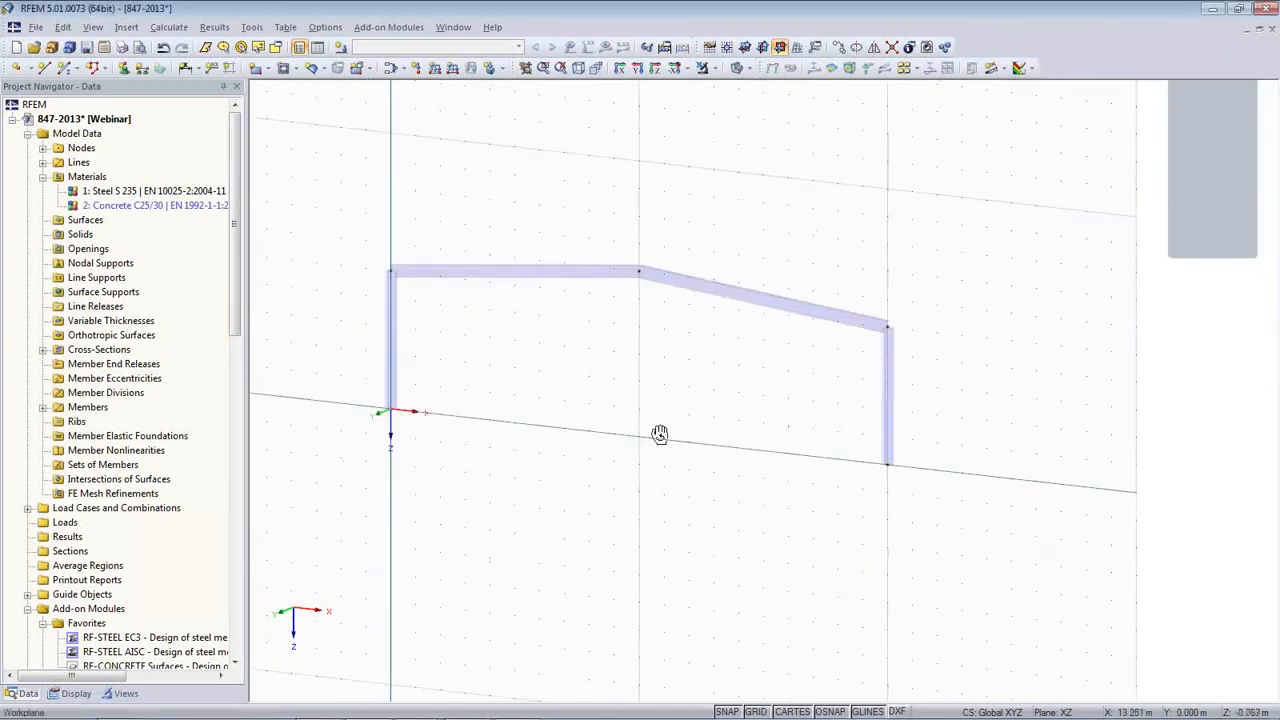
# - Show the object numbering, examine the node and member numbers on the frame, and hide the numbering again
pyautogui.rightClick(677, 420)
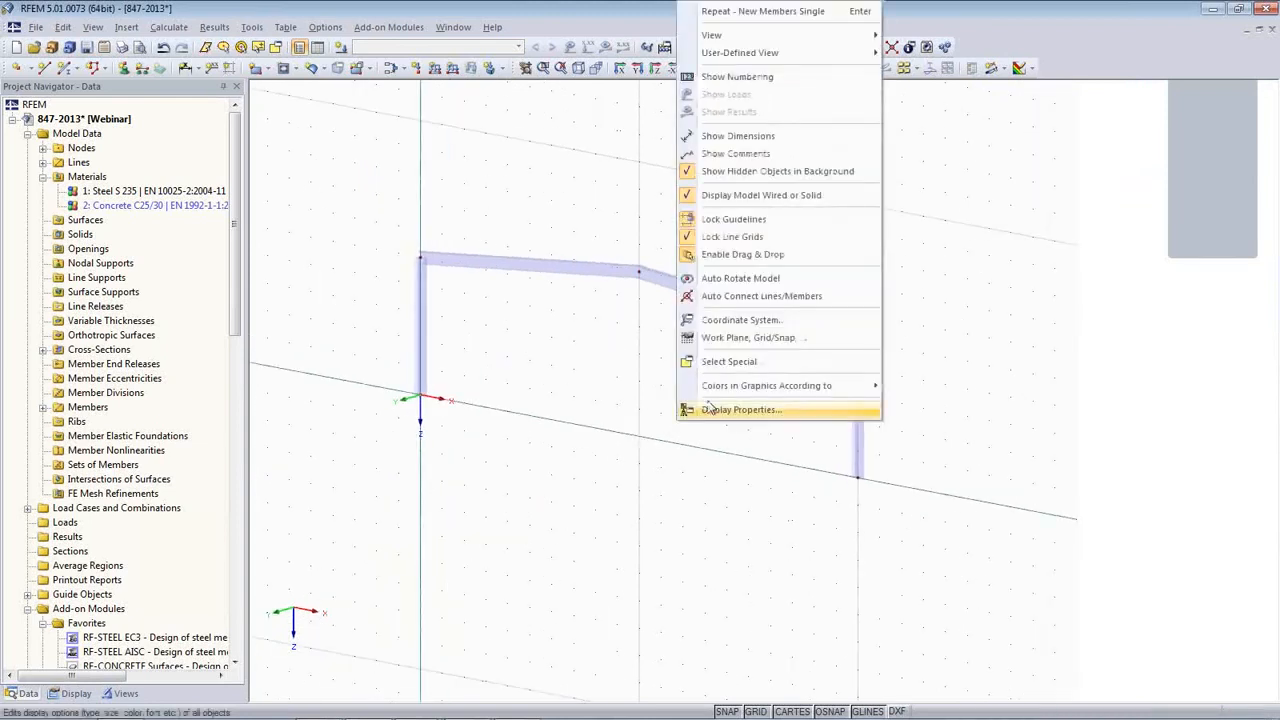
pyautogui.click(757, 80)
pyautogui.scroll(1, 878, 444)
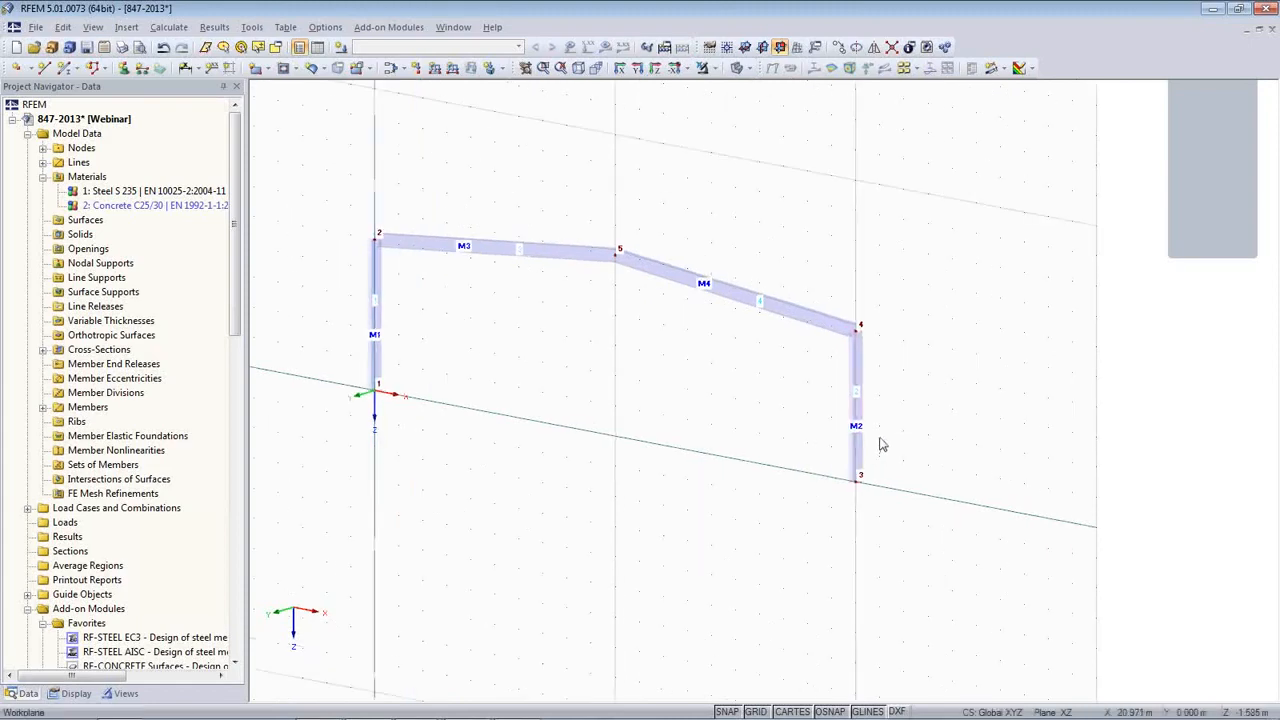
pyautogui.scroll(1, 880, 444)
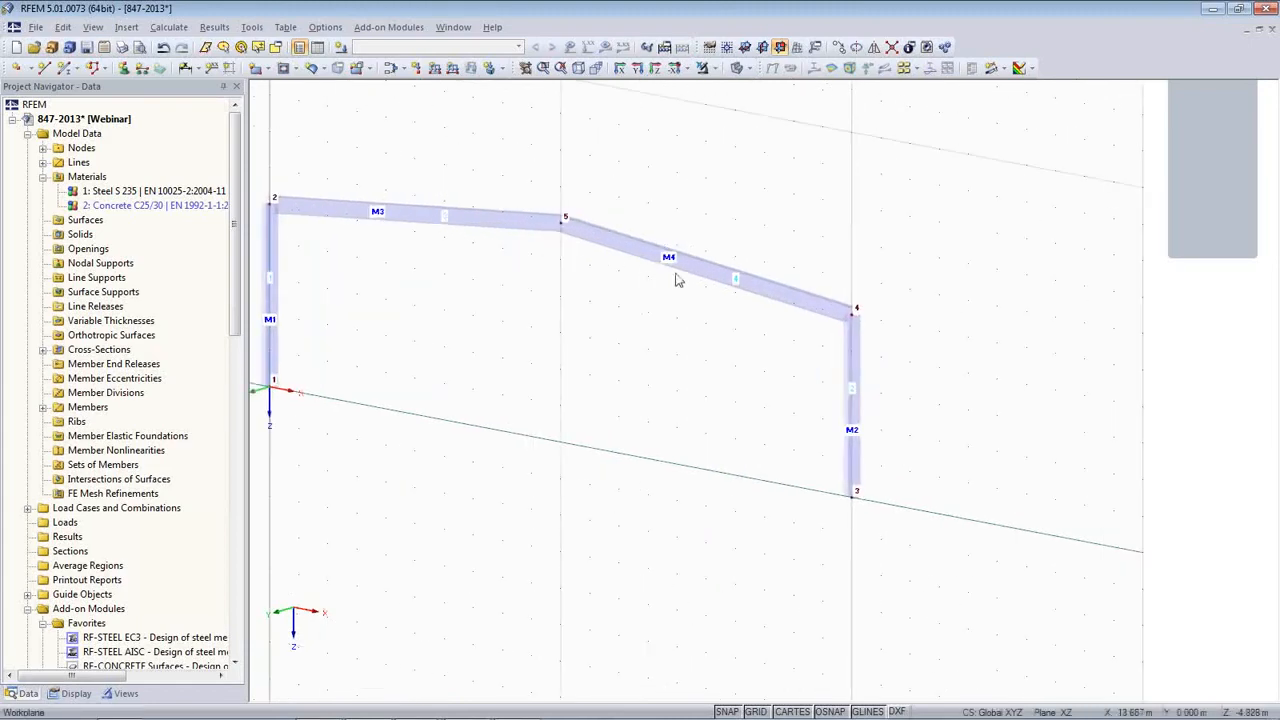
pyautogui.rightClick(642, 364)
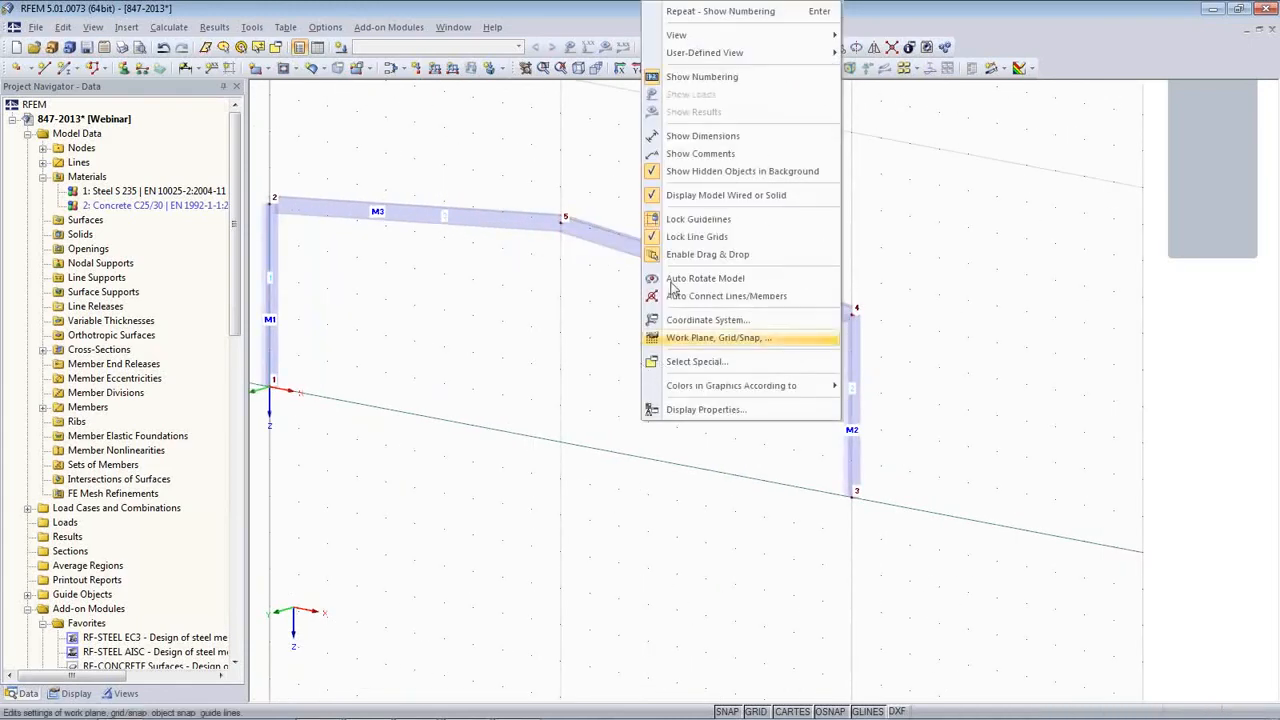
pyautogui.click(700, 77)
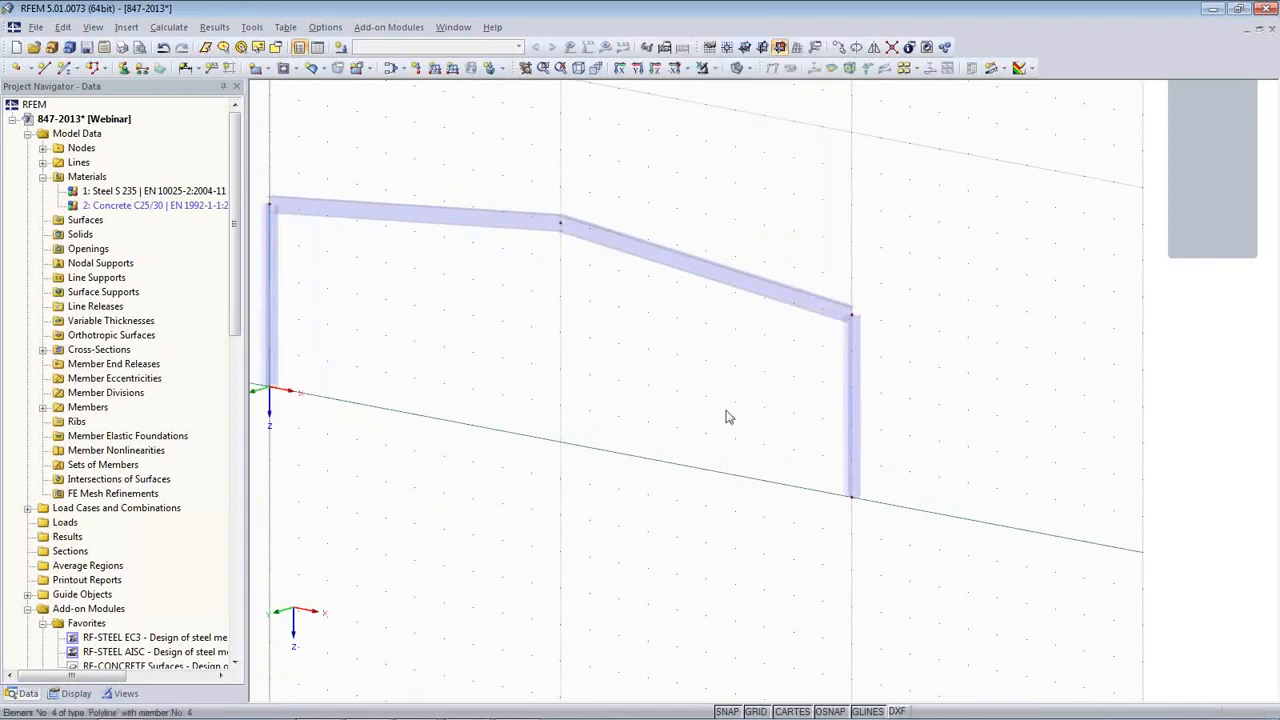
# - Define a hinged nodal support restraining uX, uY, uZ and φZ, and place it on both column base nodes
pyautogui.scroll(-3, 643, 509)
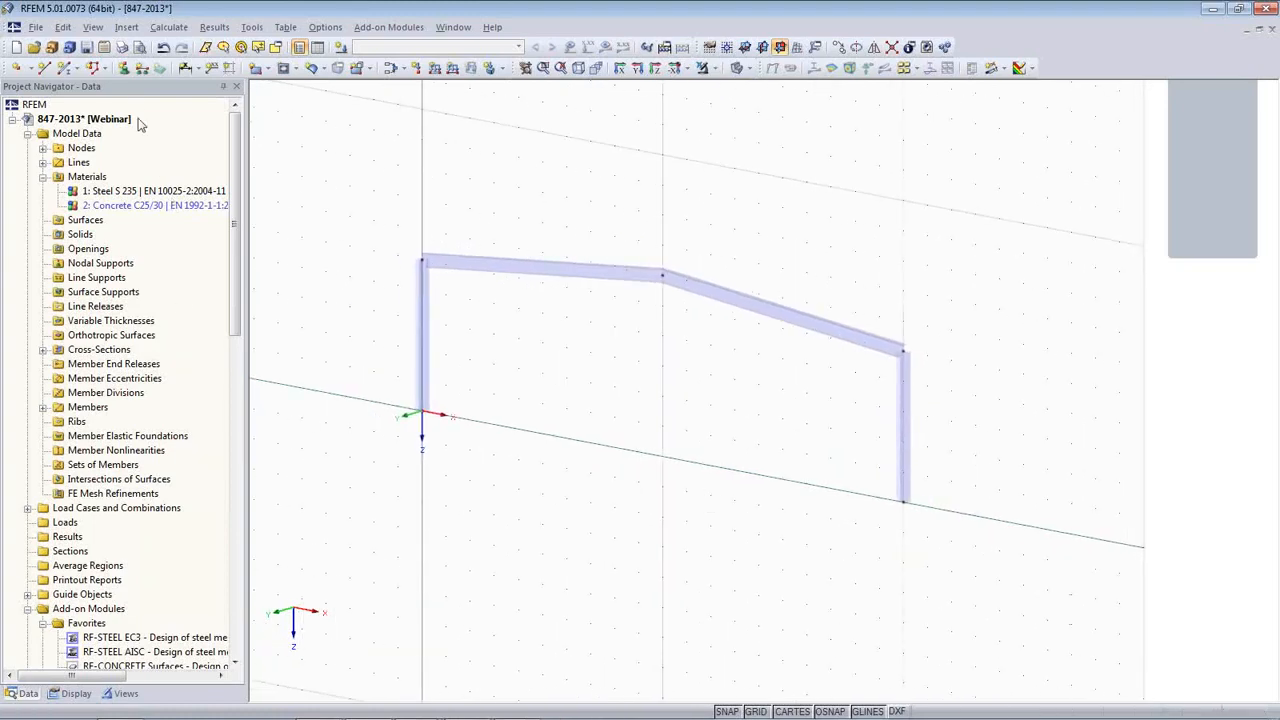
pyautogui.click(124, 67)
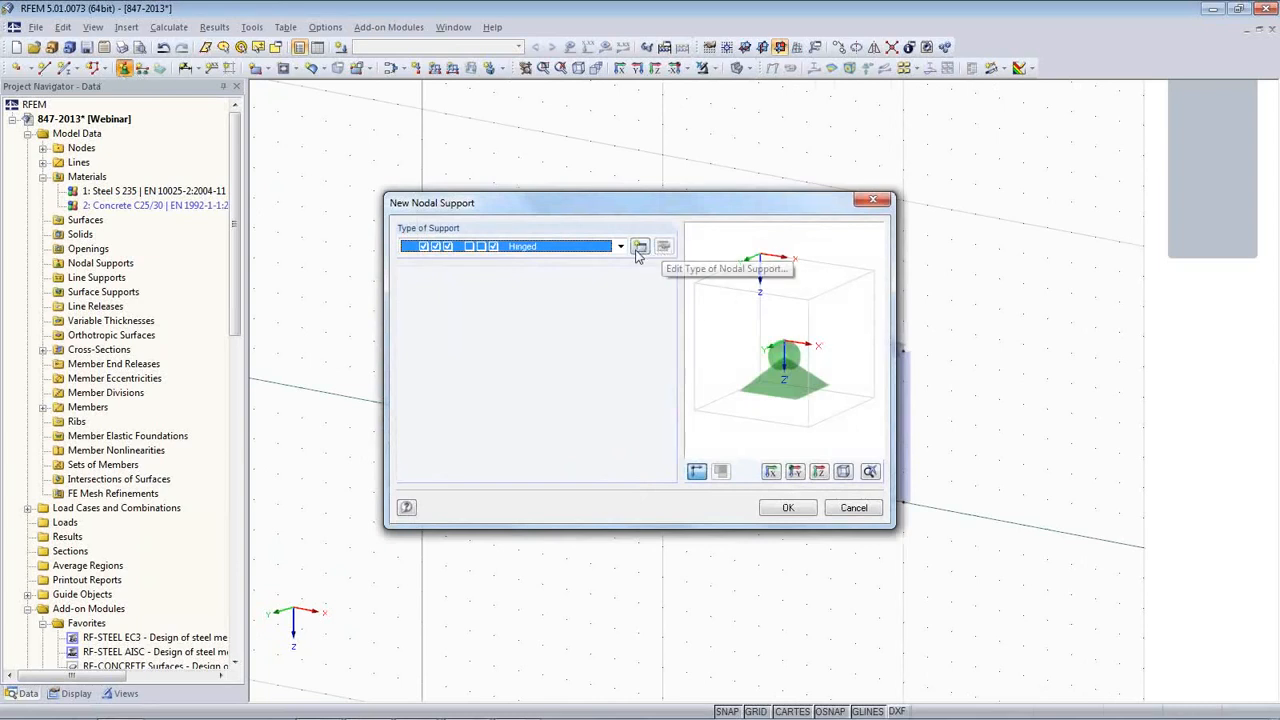
pyautogui.click(639, 247)
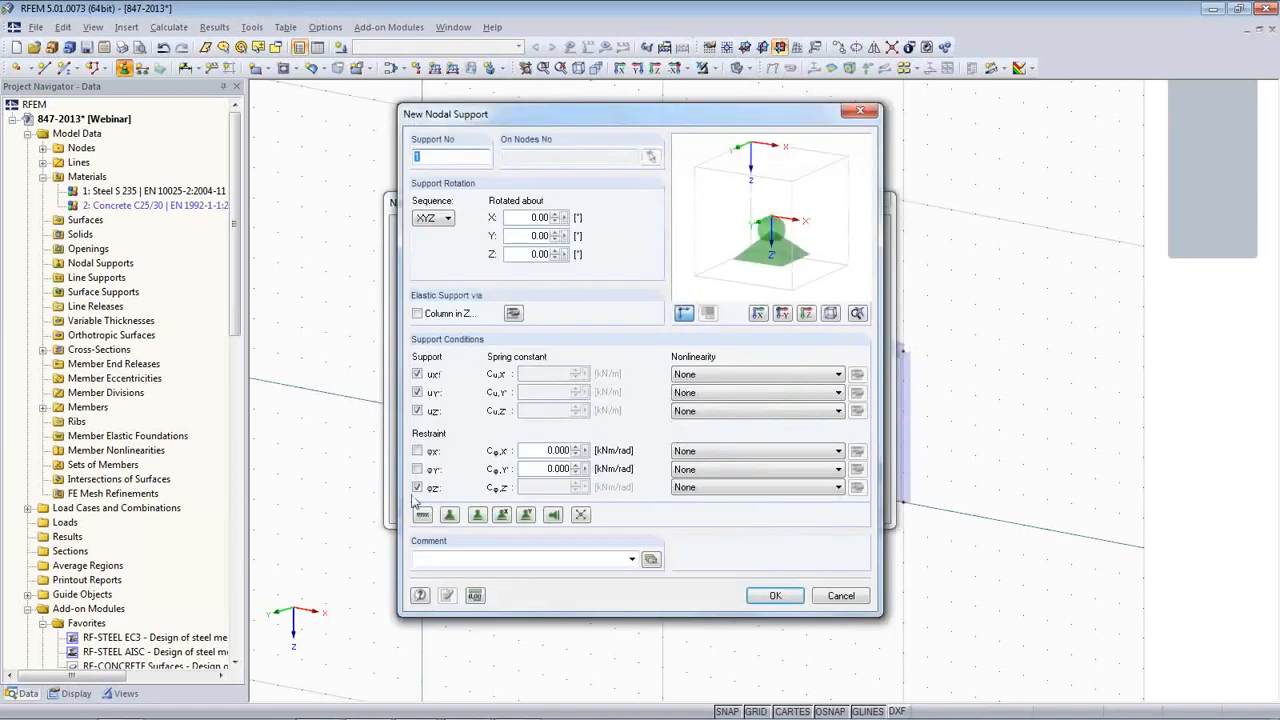
pyautogui.click(441, 511)
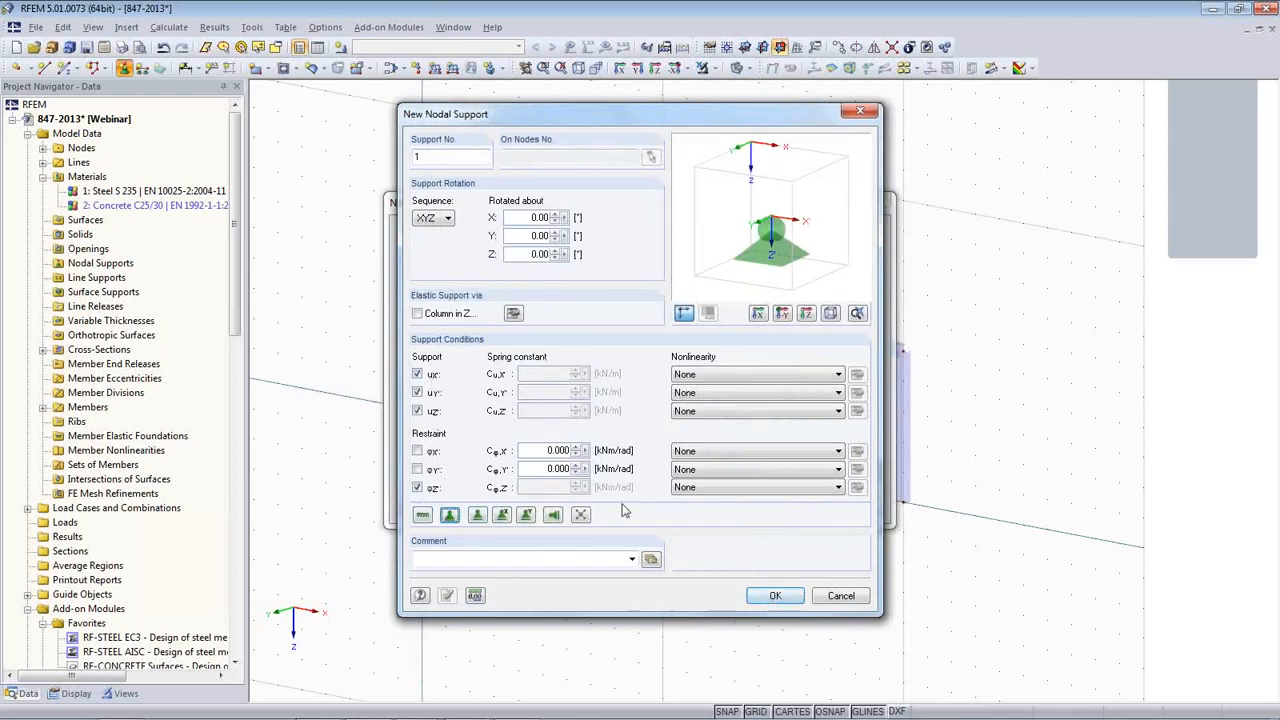
pyautogui.click(776, 597)
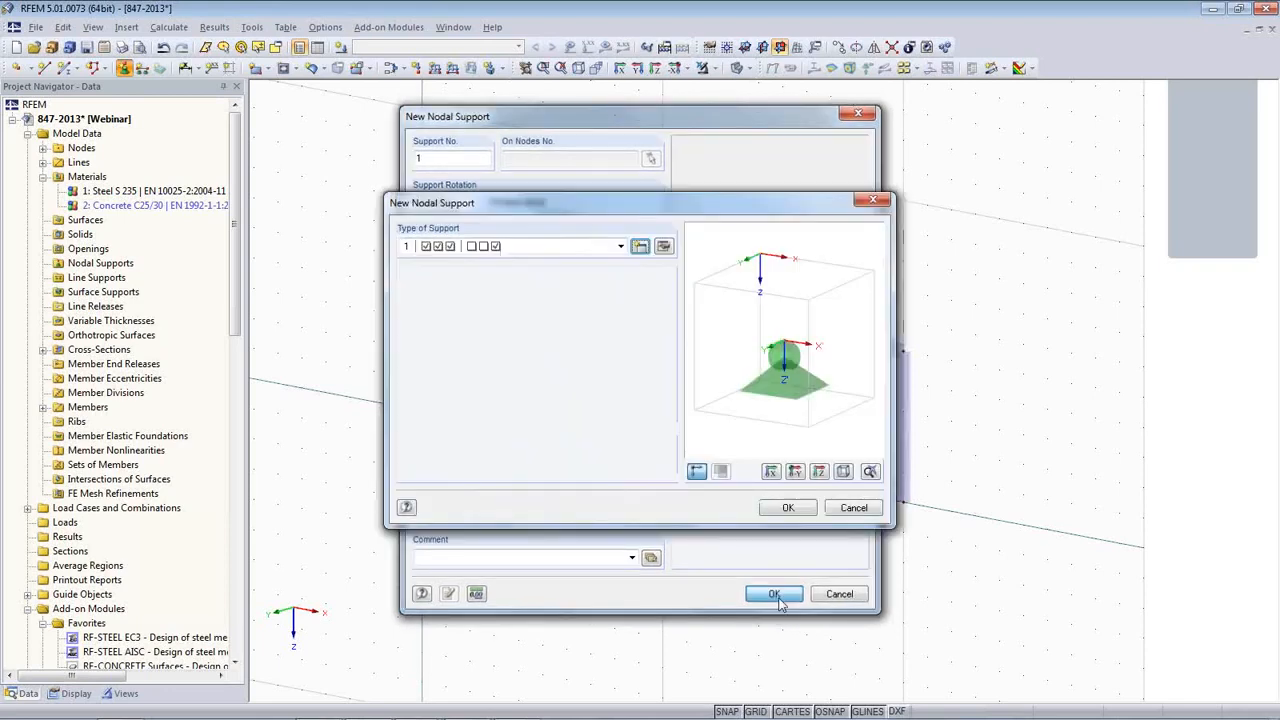
pyautogui.click(786, 508)
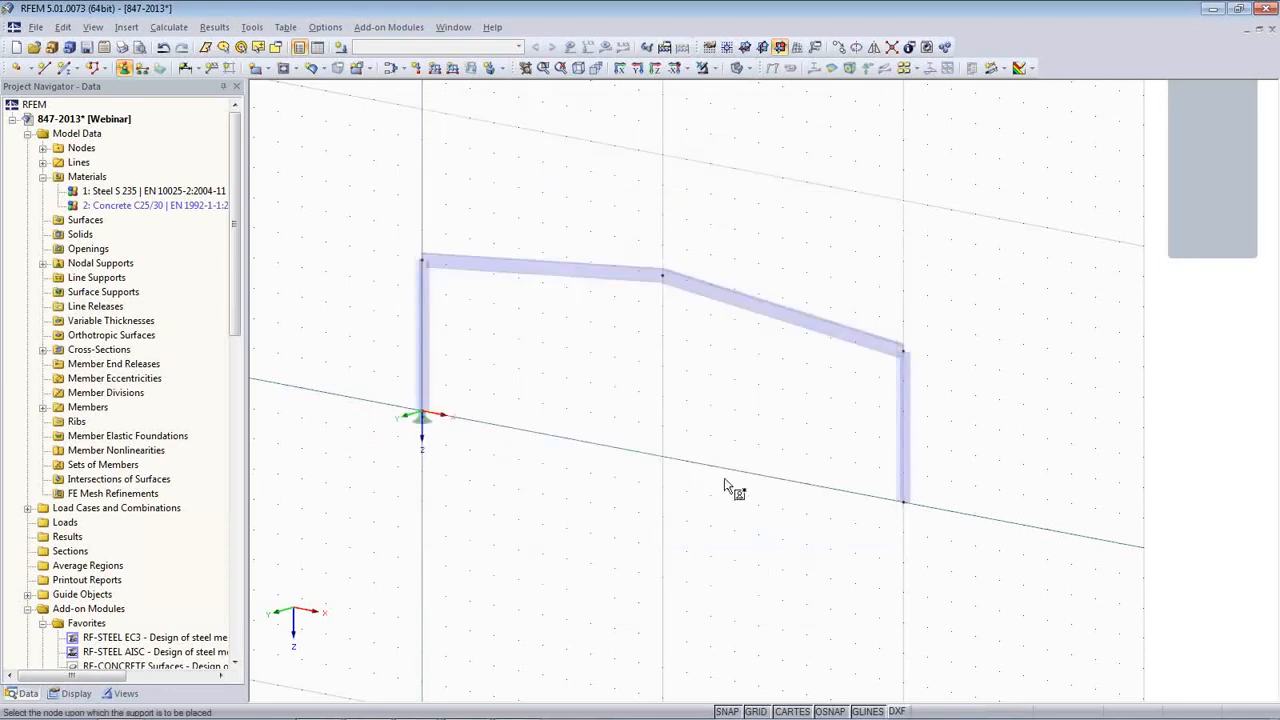
pyautogui.click(903, 500)
pyautogui.press('Escape')
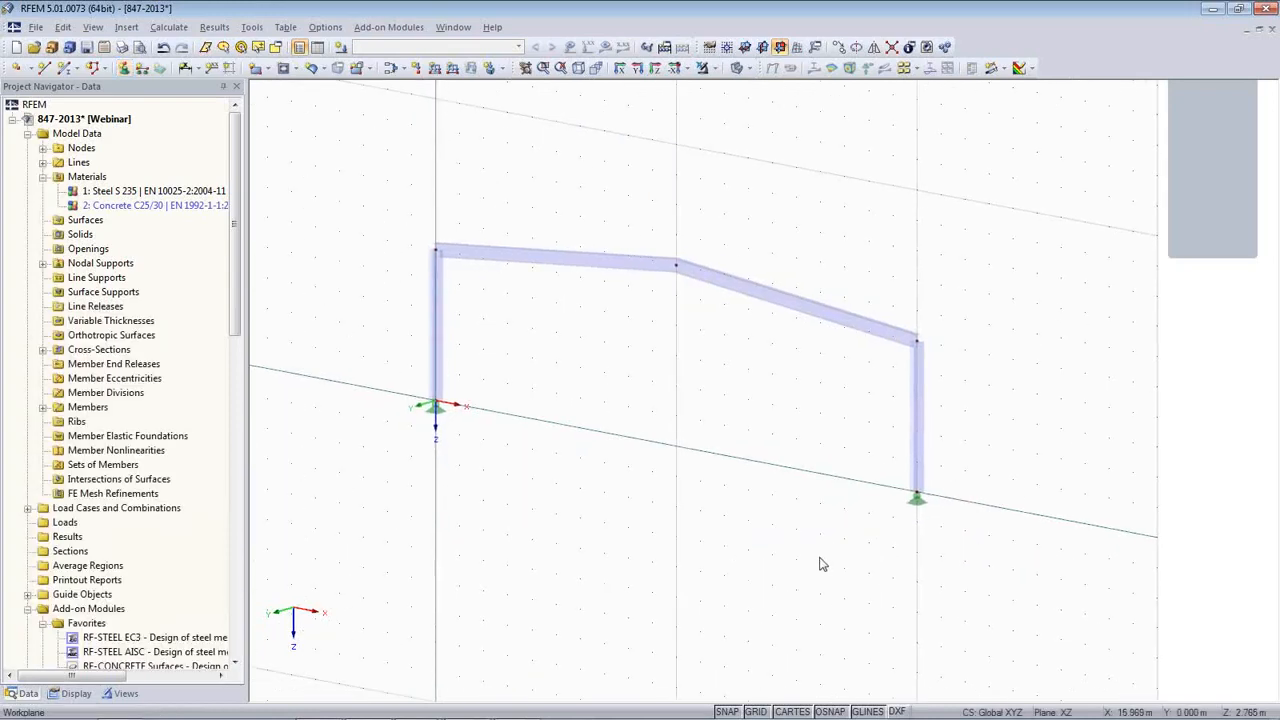
# - Select the entire frame with its supports and set up 4 copies with a displacement of 6 m in Y
pyautogui.scroll(-1, 776, 550)
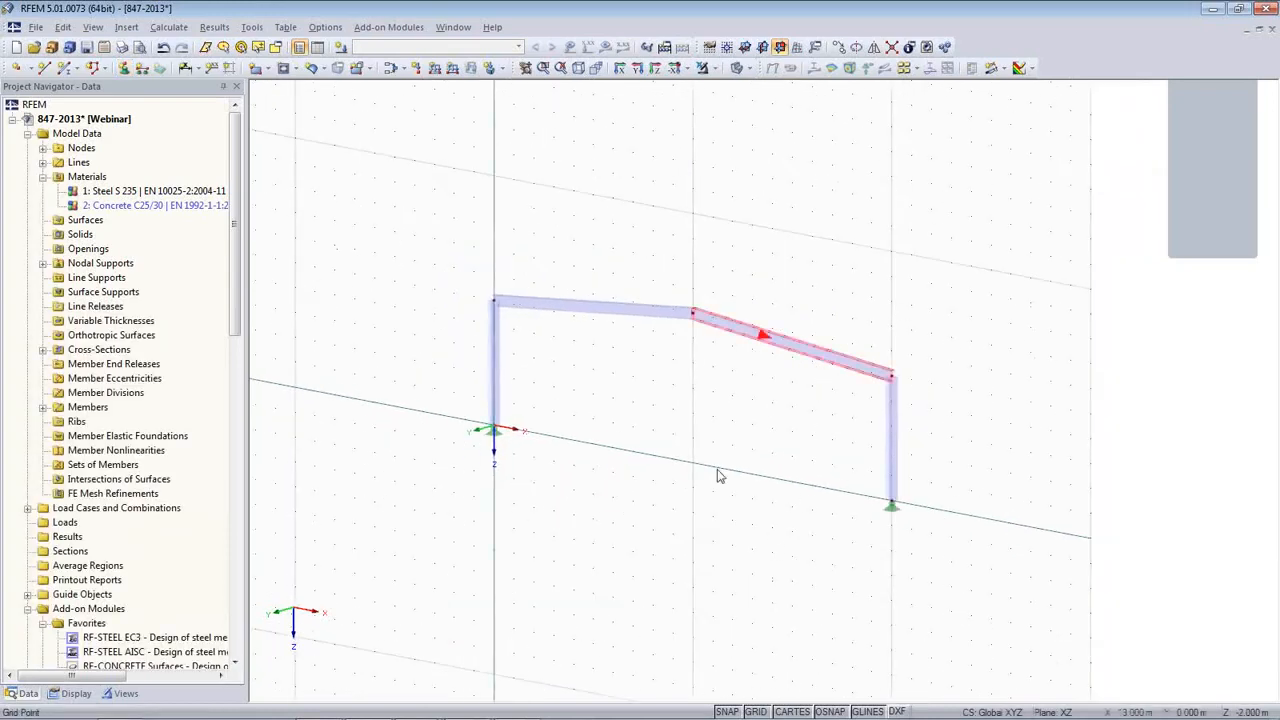
pyautogui.moveTo(652, 530); pyautogui.dragTo(663, 469, button='middle')
pyautogui.scroll(-2, 663, 469)
pyautogui.moveTo(484, 214); pyautogui.dragTo(1050, 537)
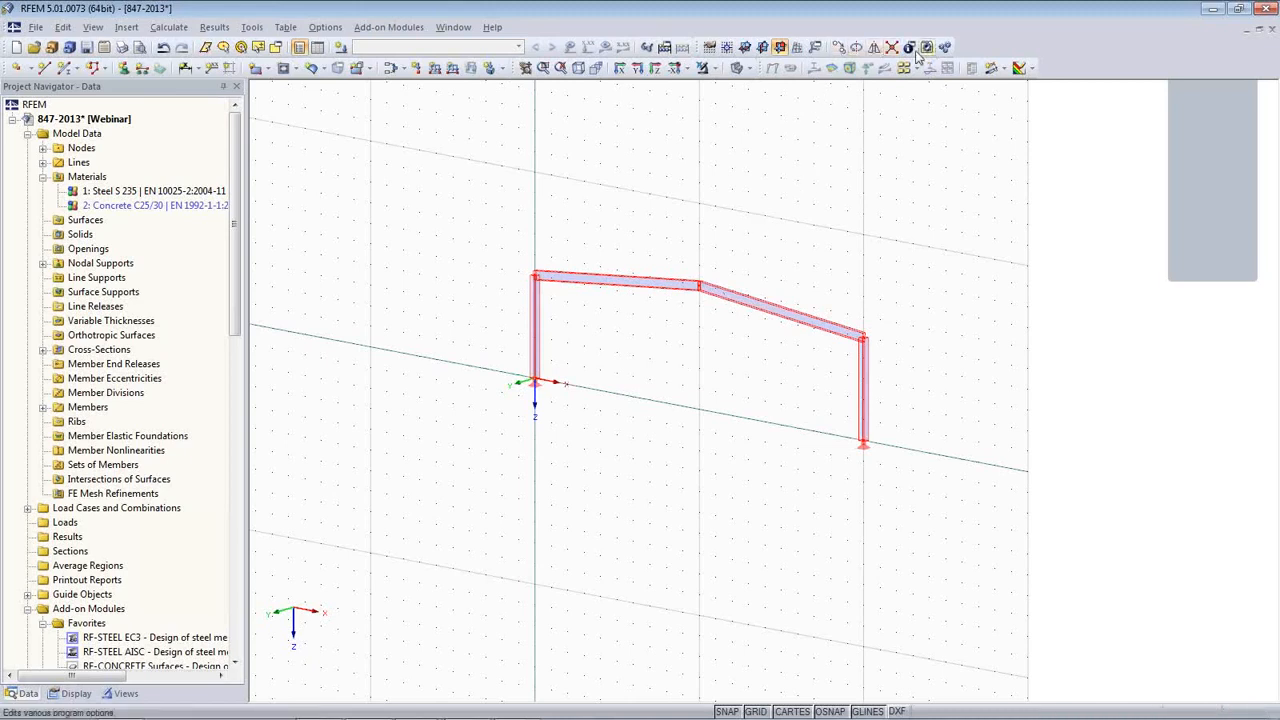
pyautogui.click(840, 49)
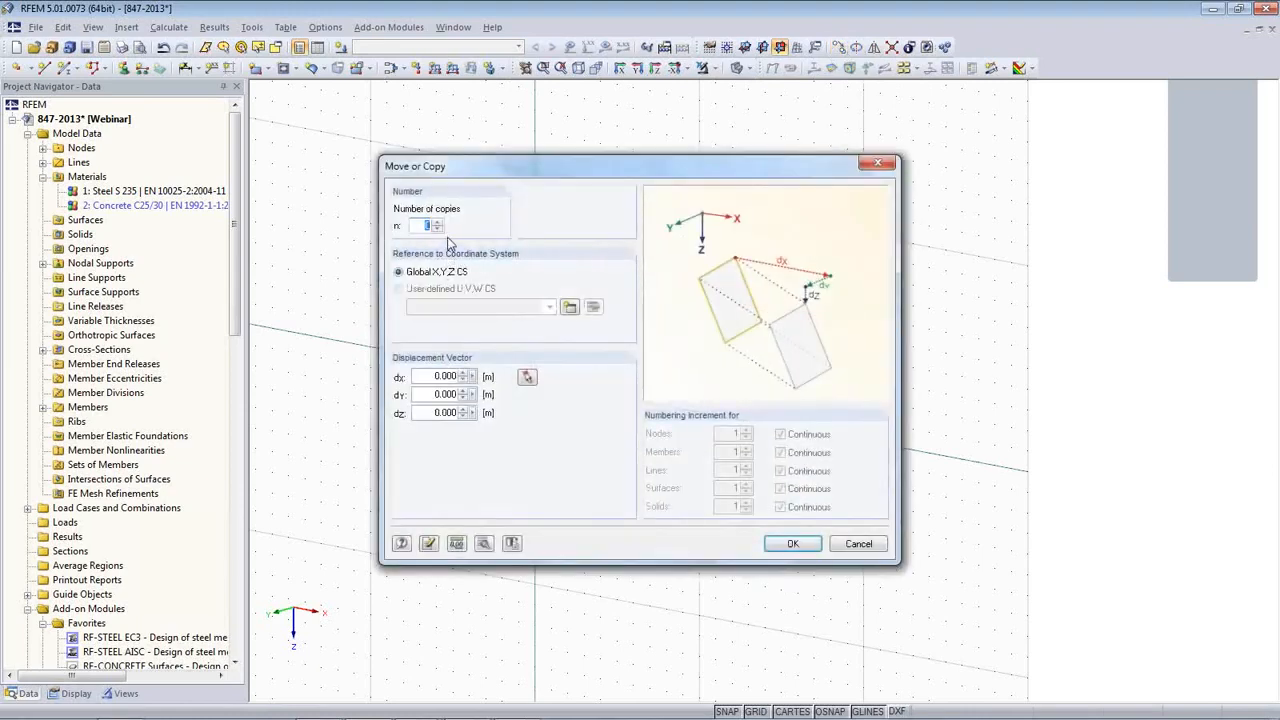
pyautogui.click(436, 222)
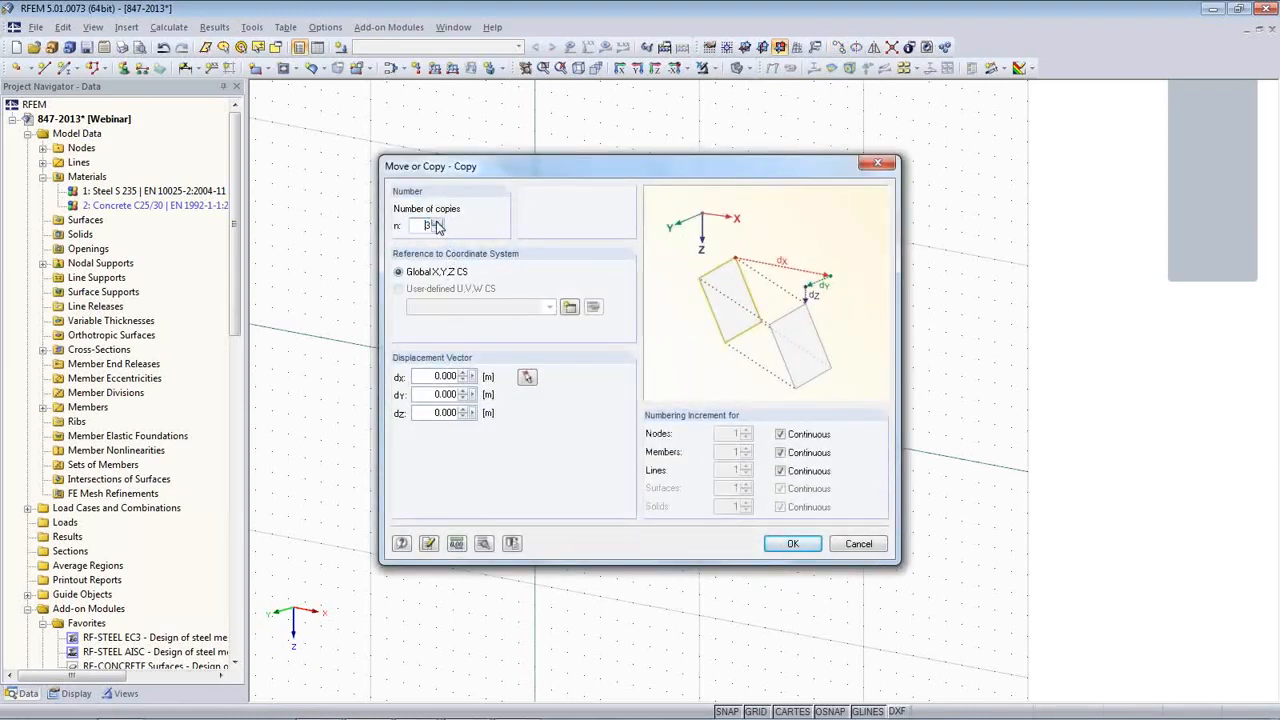
pyautogui.write('4')
pyautogui.click(446, 396)
pyautogui.write('6')
# - Set the copy to create new lines and members between nodes and their copies, with member 1 (HEA 360) as template, and generate the copies
pyautogui.click(484, 545)
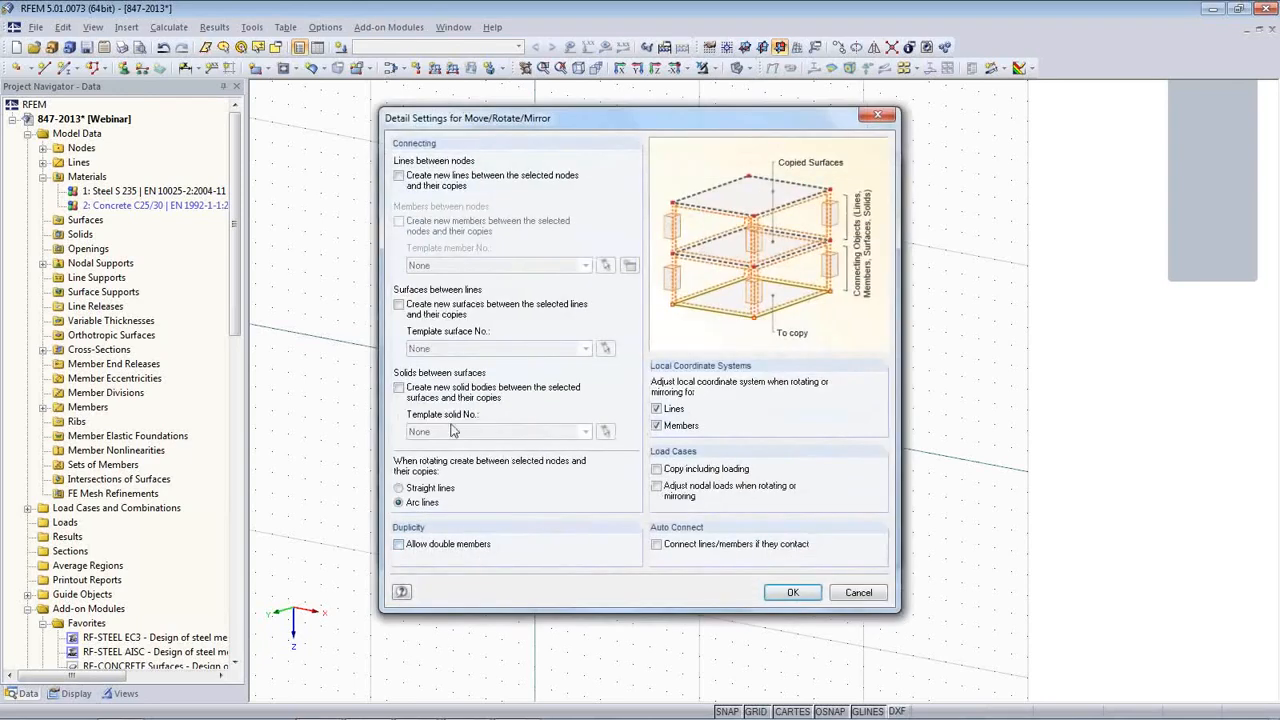
pyautogui.click(398, 176)
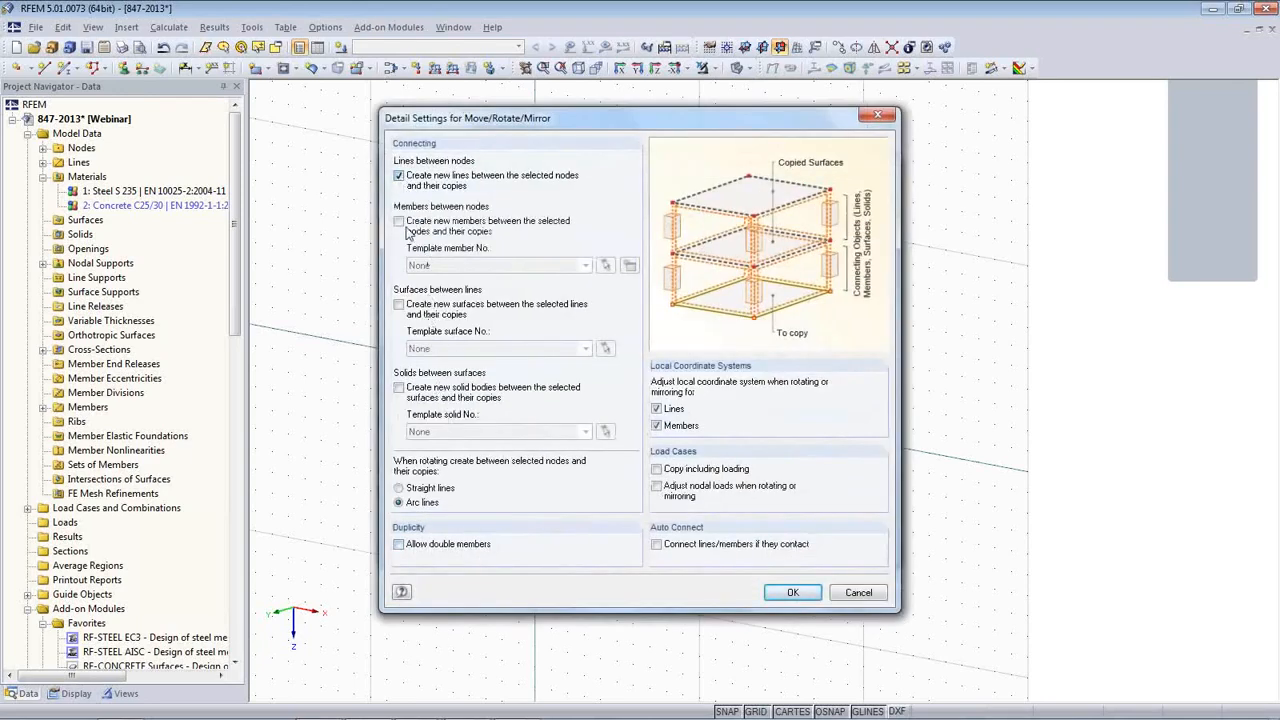
pyautogui.click(398, 221)
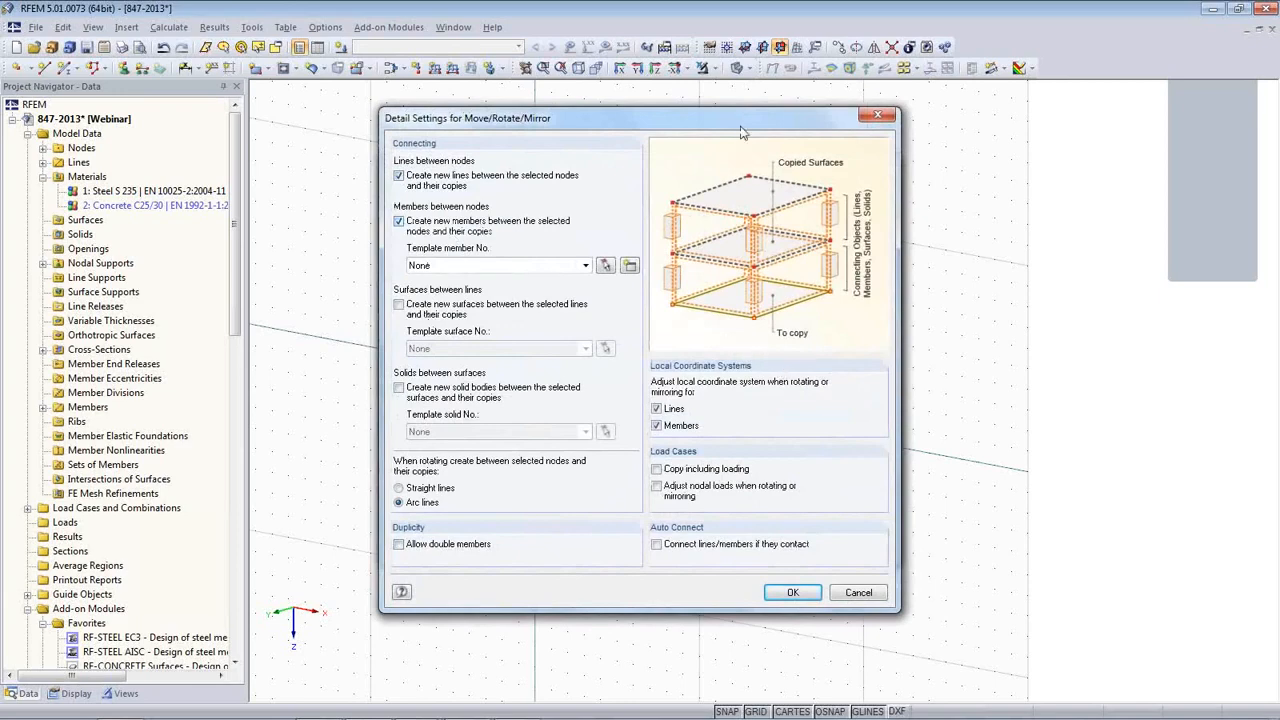
pyautogui.moveTo(741, 126); pyautogui.dragTo(735, 194)
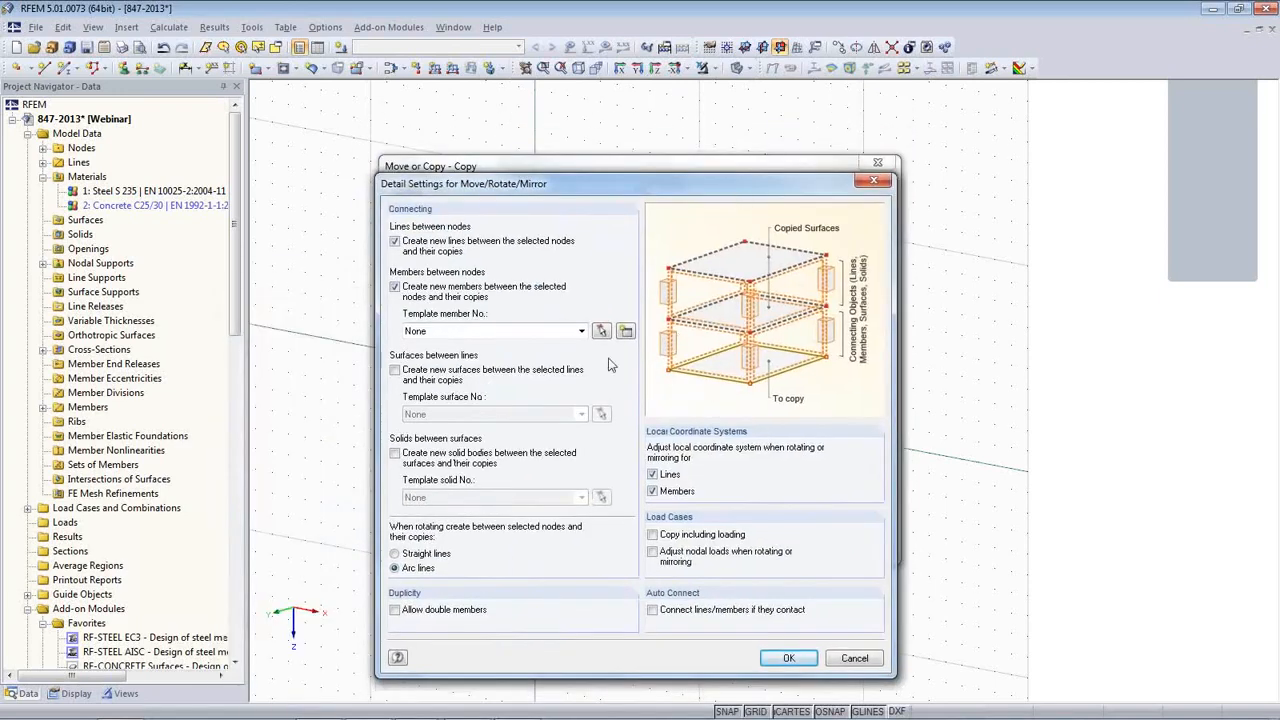
pyautogui.click(581, 331)
pyautogui.click(507, 362)
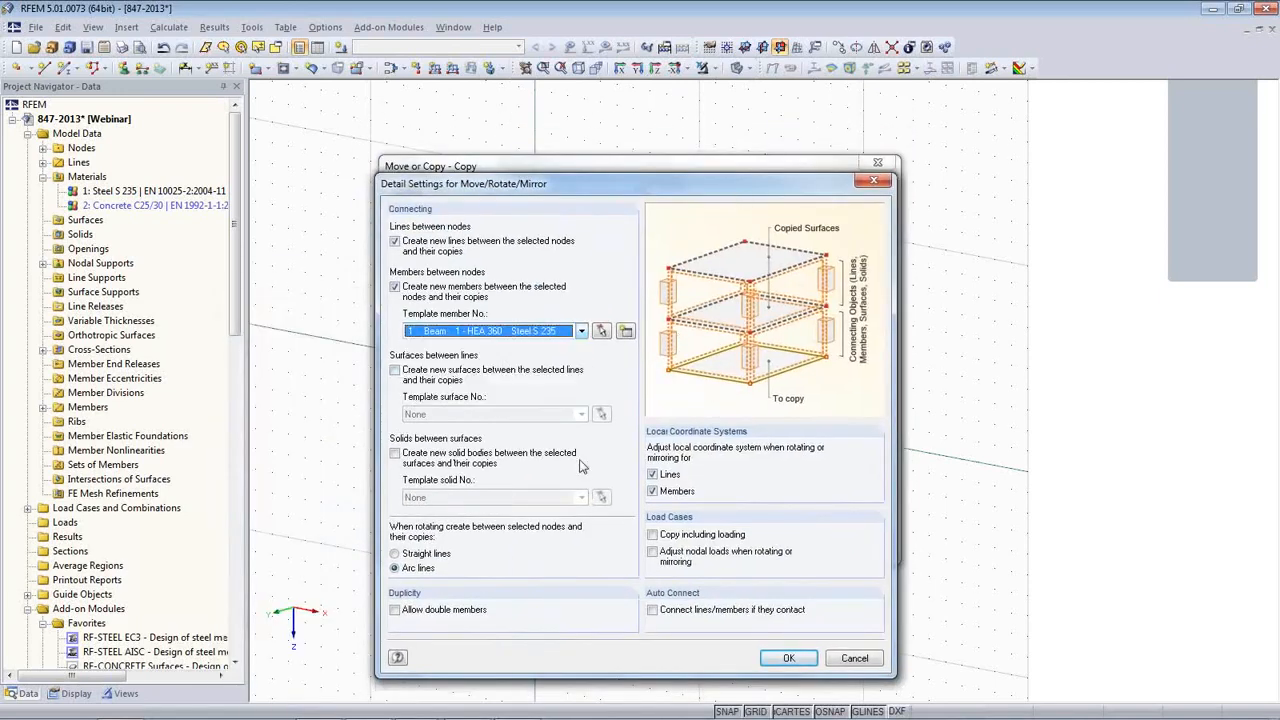
pyautogui.click(790, 658)
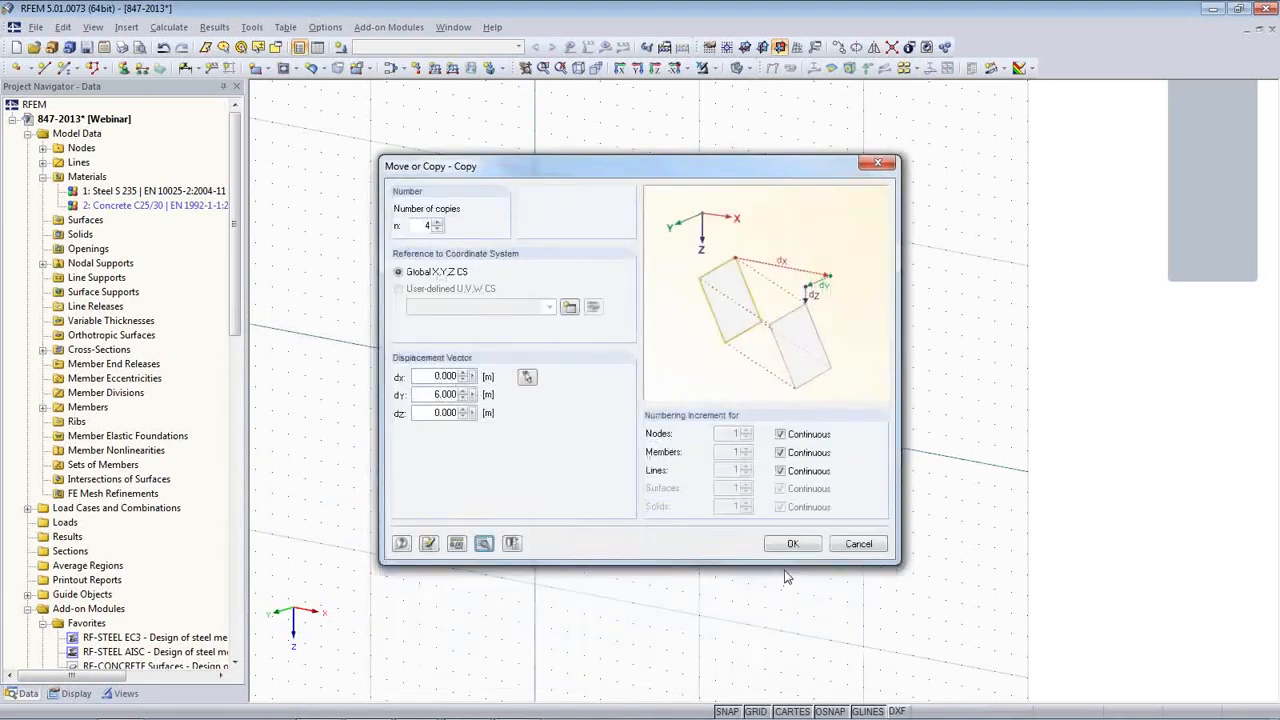
pyautogui.moveTo(637, 557); pyautogui.dragTo(717, 489, button='middle')
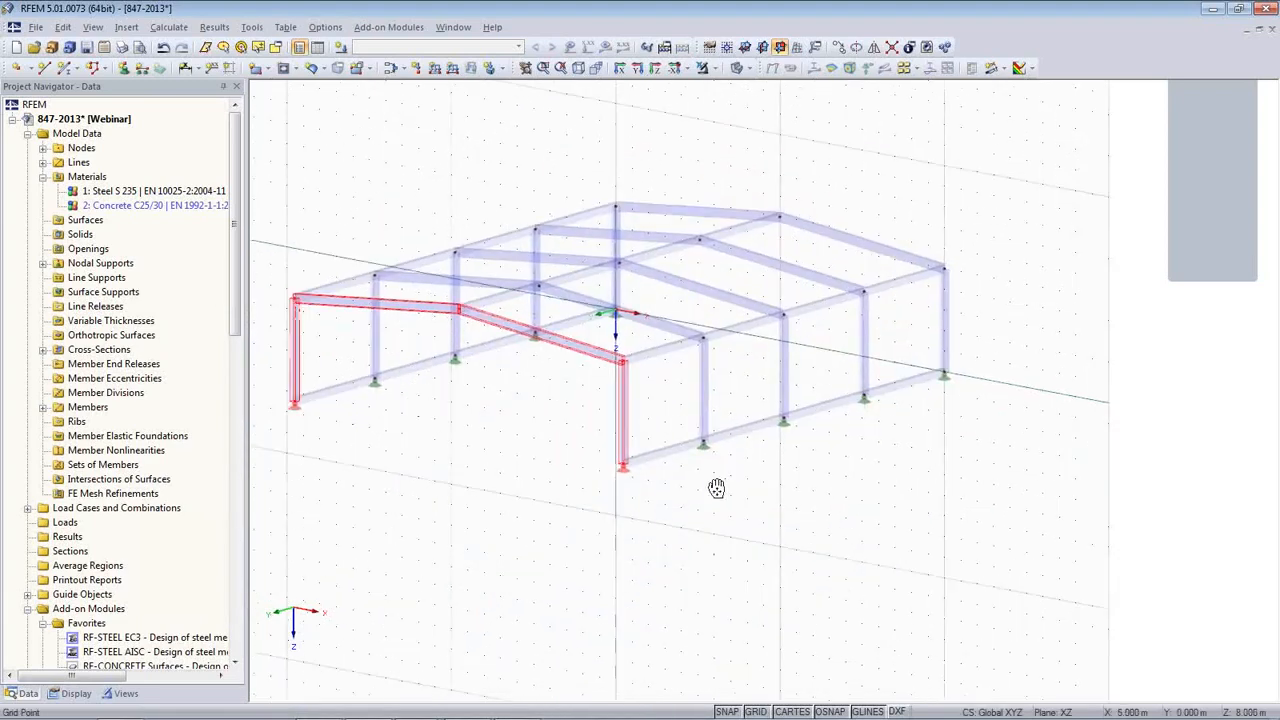
pyautogui.scroll(-1, 718, 488)
pyautogui.click(716, 499)
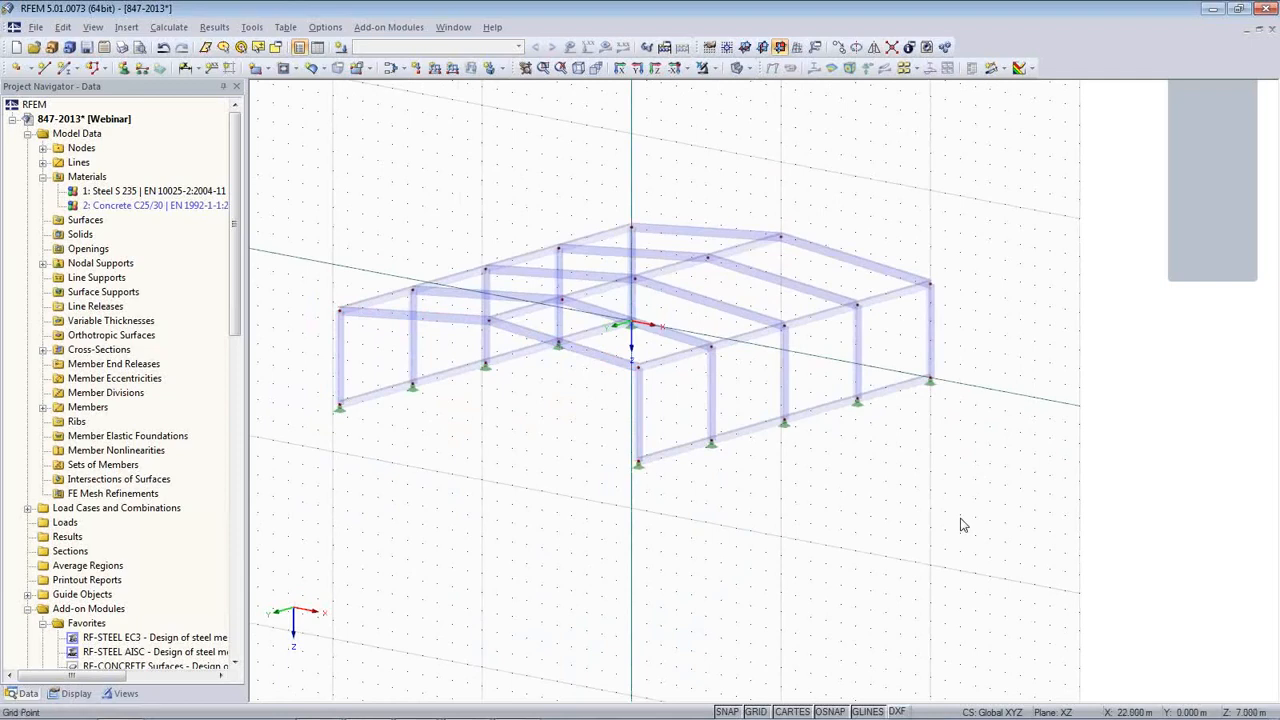
# - Delete all connecting members between the column bases along both long sides of the hall
pyautogui.keyDown('ctrl'); pyautogui.moveTo(961, 524); pyautogui.dragTo(780, 503, button='middle'); pyautogui.keyUp('ctrl')
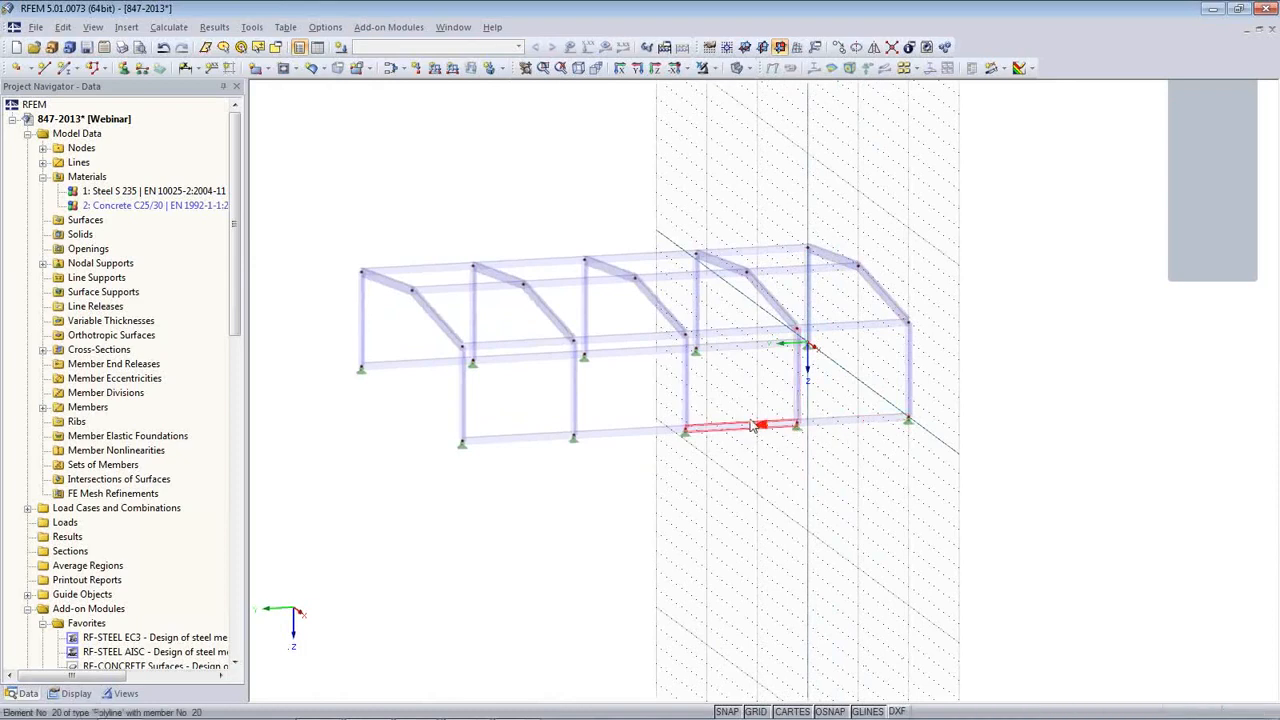
pyautogui.keyDown('ctrl'); pyautogui.moveTo(705, 548); pyautogui.dragTo(640, 515, button='middle'); pyautogui.keyUp('ctrl')
pyautogui.moveTo(479, 469); pyautogui.dragTo(452, 372)
pyautogui.moveTo(614, 460); pyautogui.dragTo(553, 362)
pyautogui.moveTo(745, 470); pyautogui.dragTo(680, 365)
pyautogui.moveTo(829, 449); pyautogui.dragTo(785, 365)
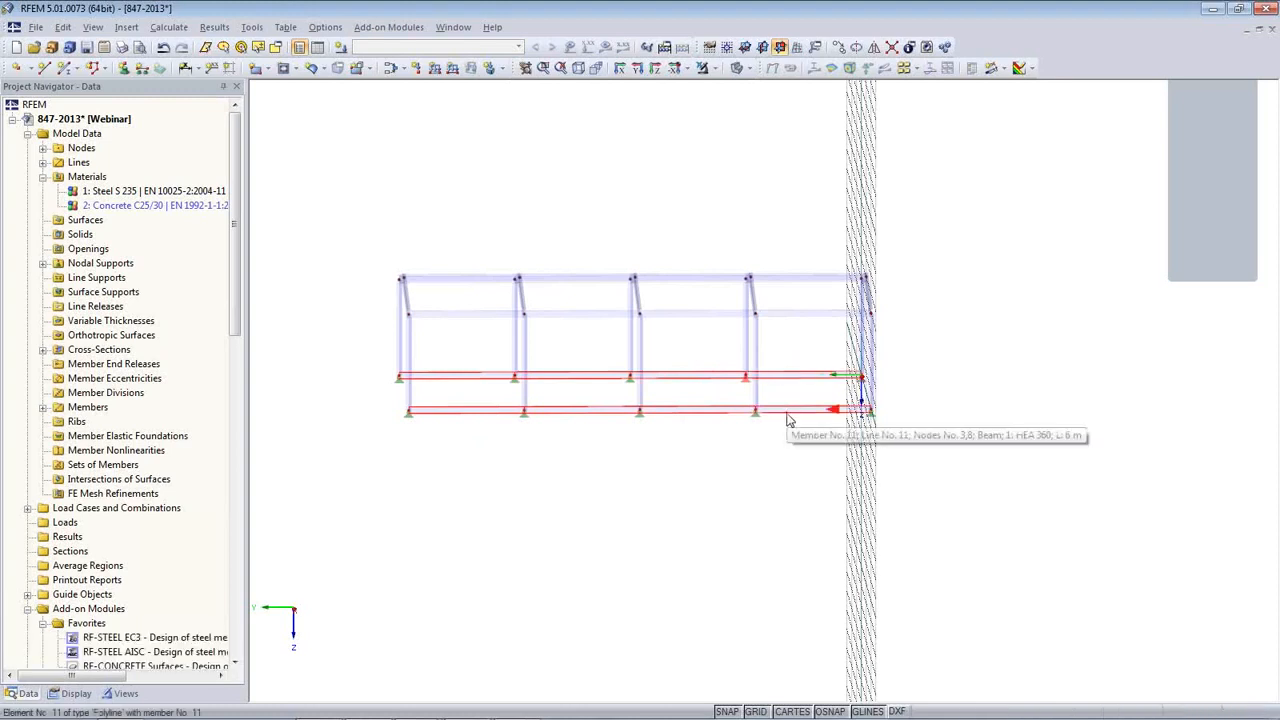
pyautogui.press('Delete')
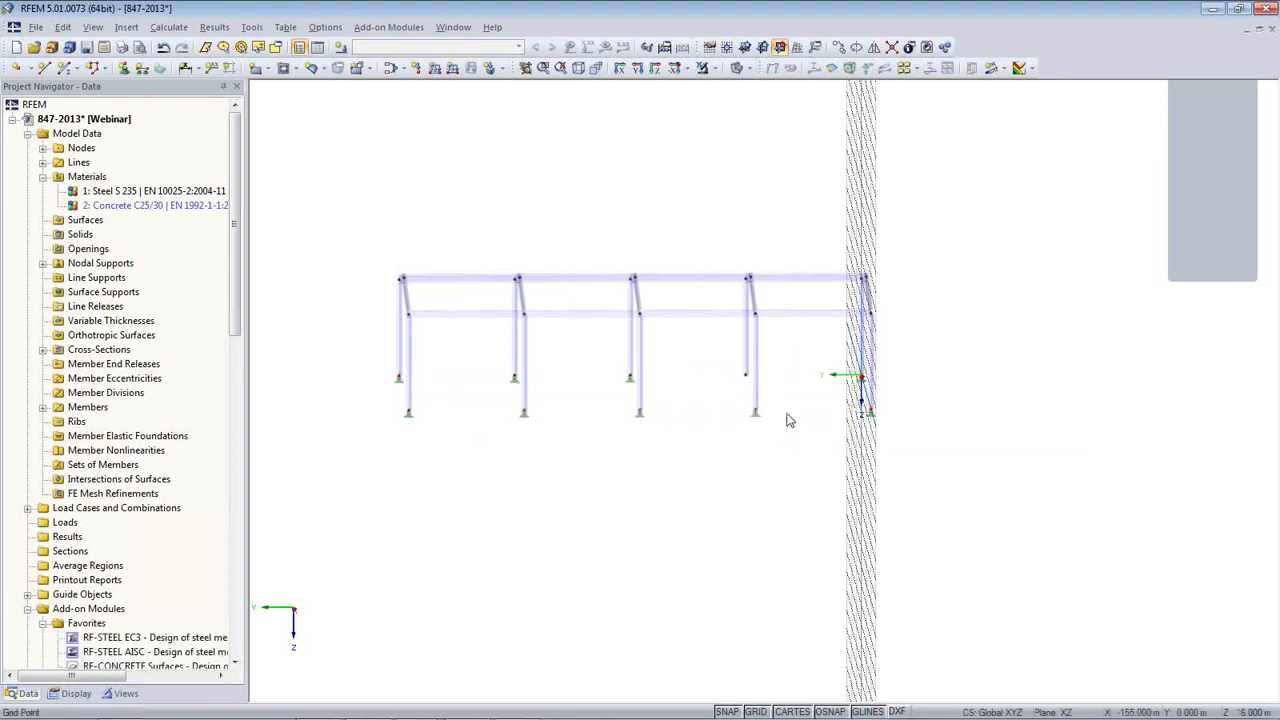
# - Check the properties of an eave connecting member without changing them, and hide the work plane grid
pyautogui.keyDown('ctrl'); pyautogui.moveTo(706, 478); pyautogui.dragTo(924, 566, button='middle'); pyautogui.keyUp('ctrl')
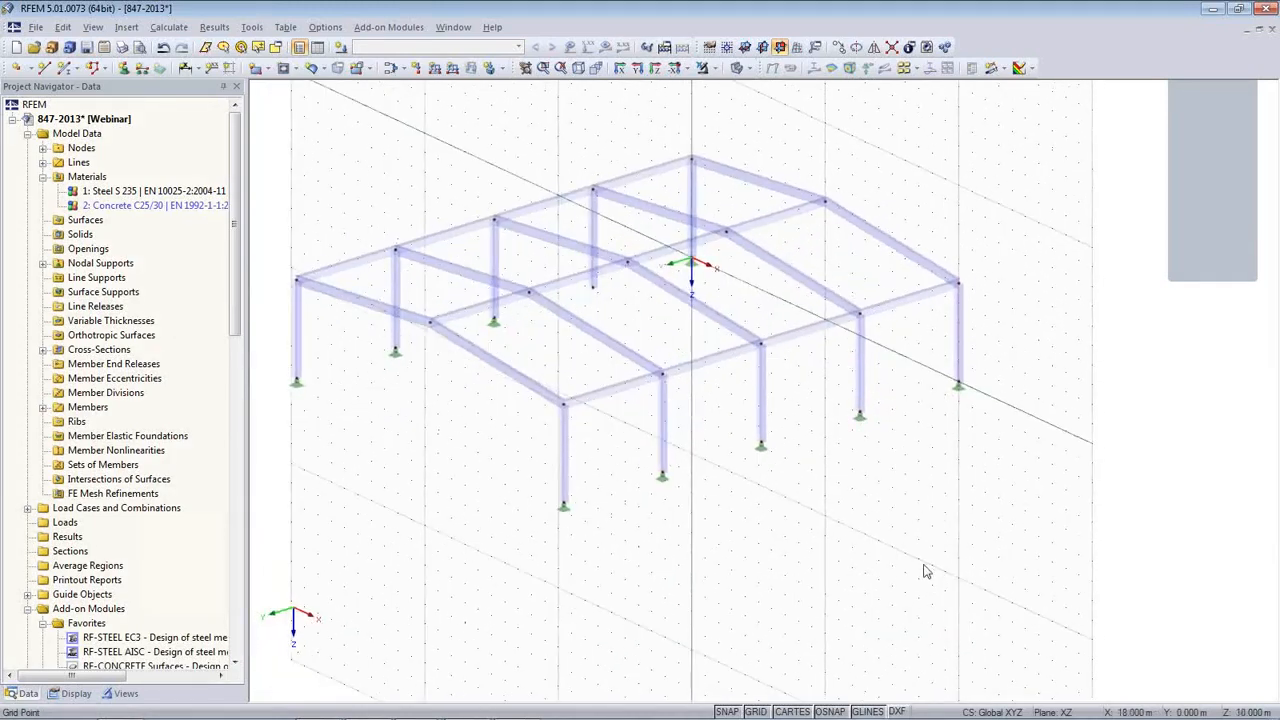
pyautogui.doubleClick(696, 365)
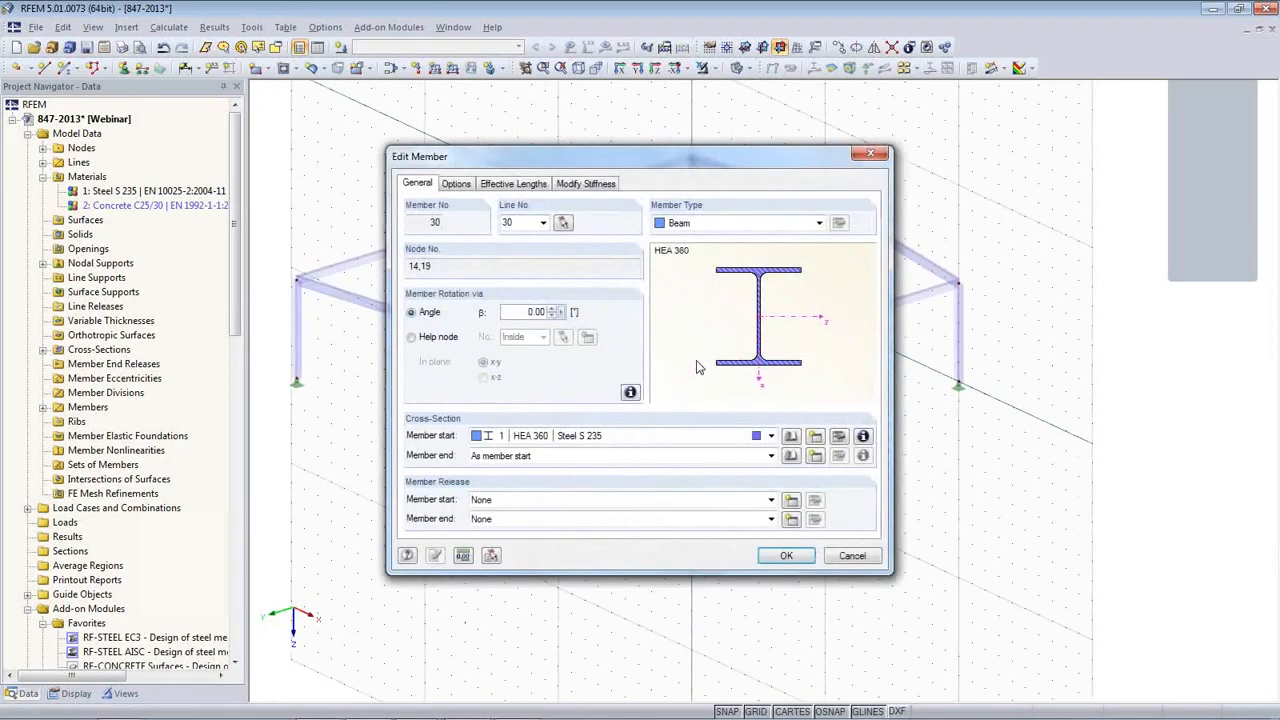
pyautogui.click(852, 556)
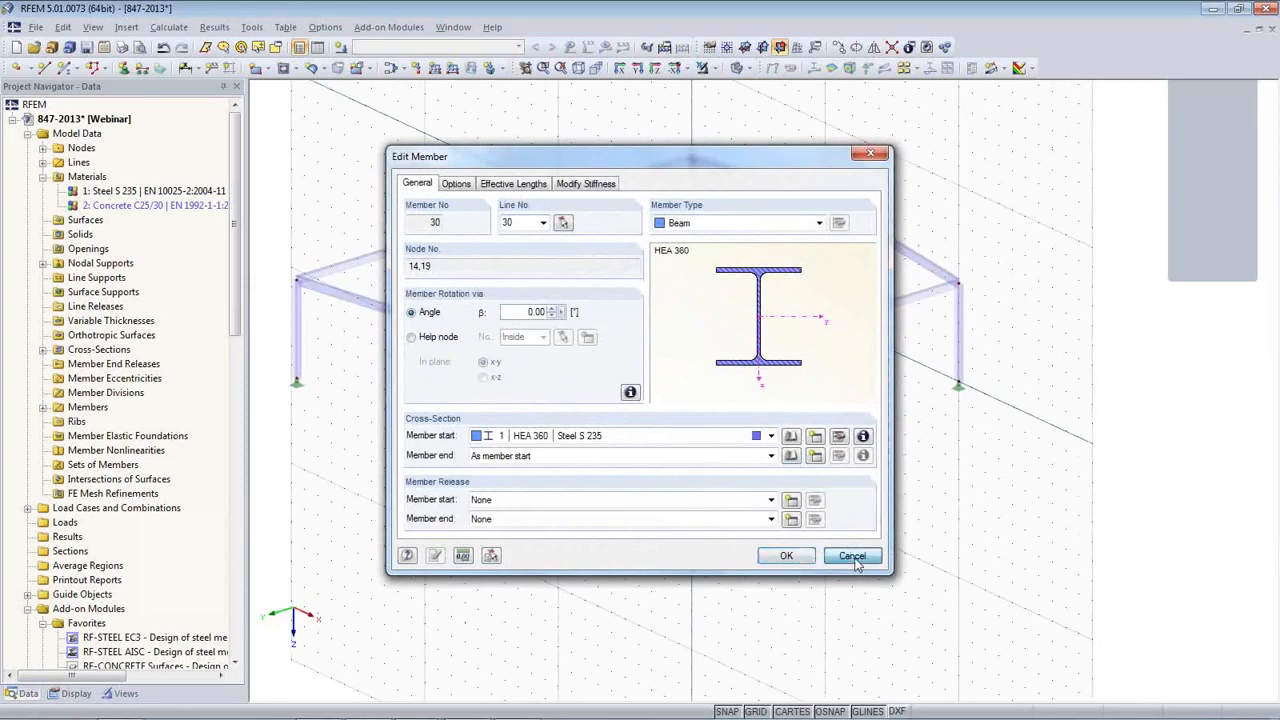
pyautogui.scroll(2, 951, 387)
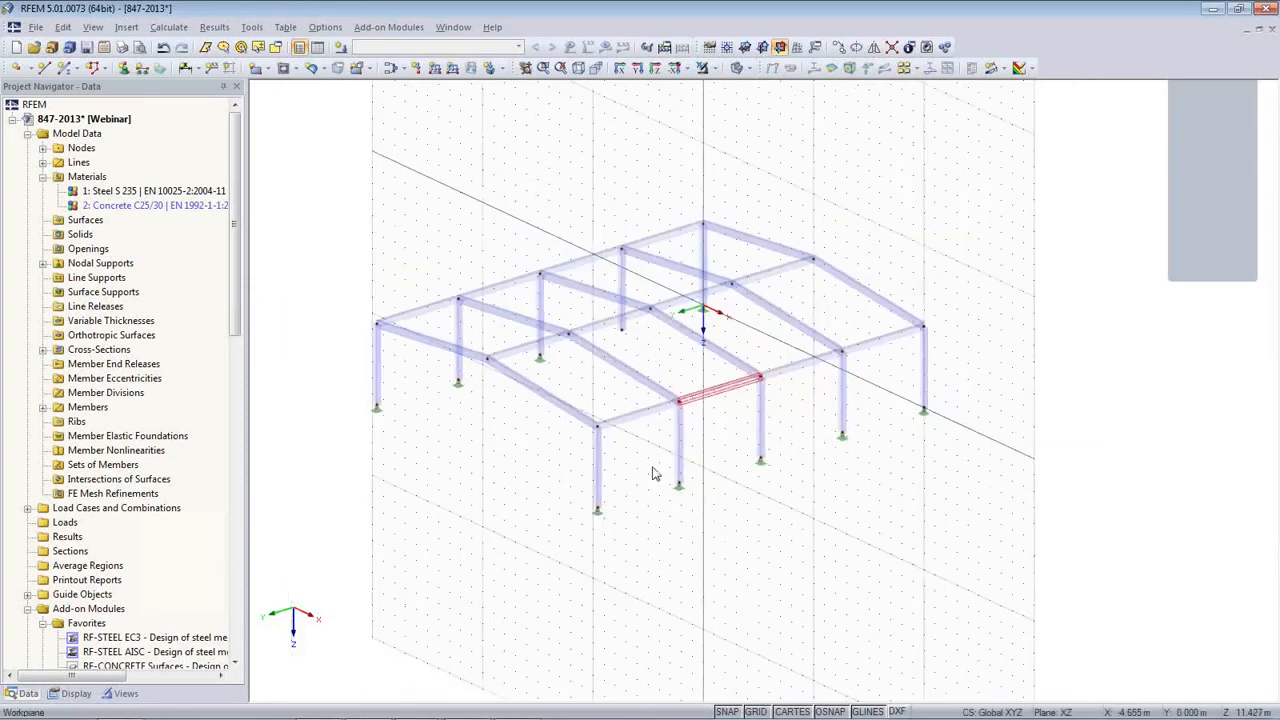
pyautogui.click(754, 711)
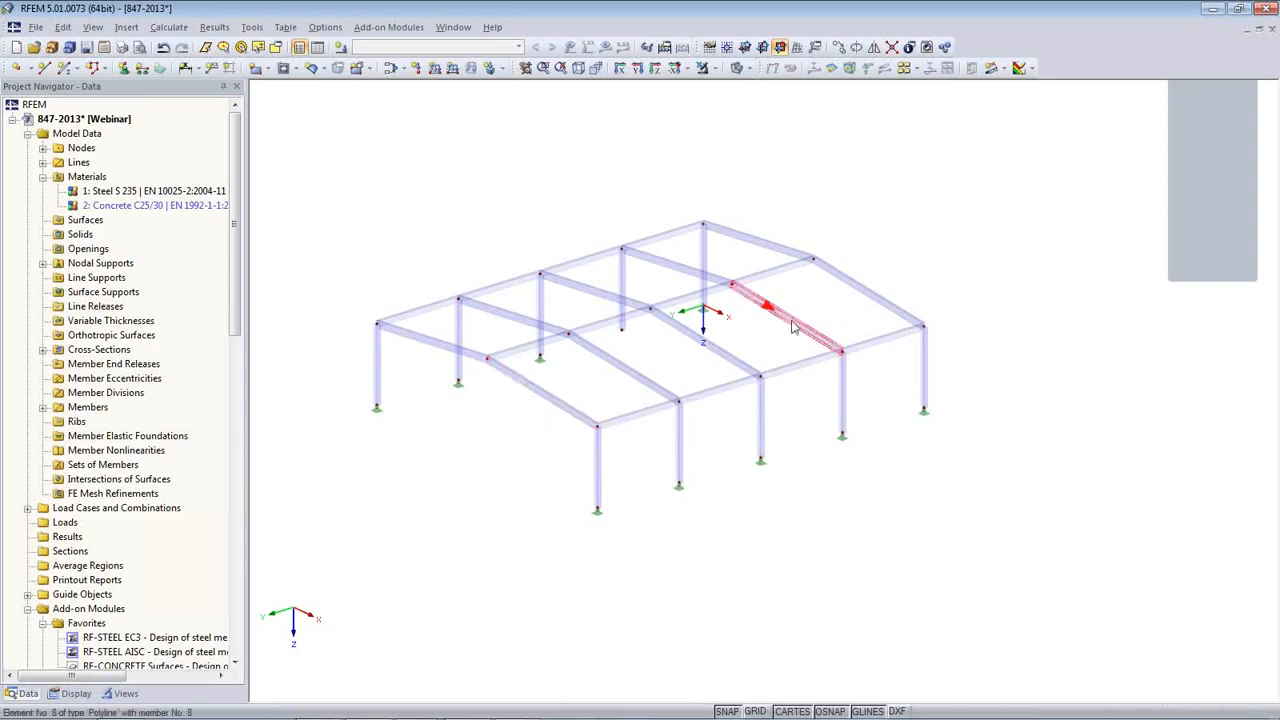
# - Set up a new member of type Truss (only N) with a new HEA 120 cross-section in Steel S 235
pyautogui.click(63, 68)
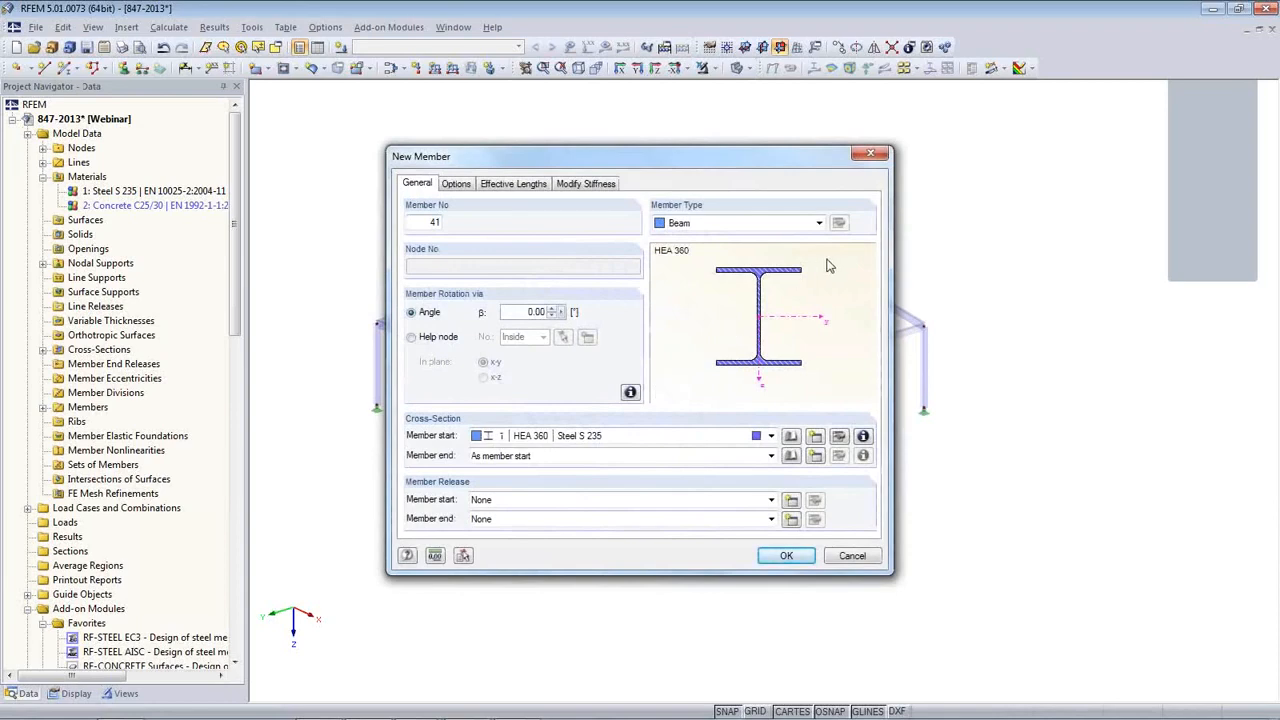
pyautogui.click(816, 437)
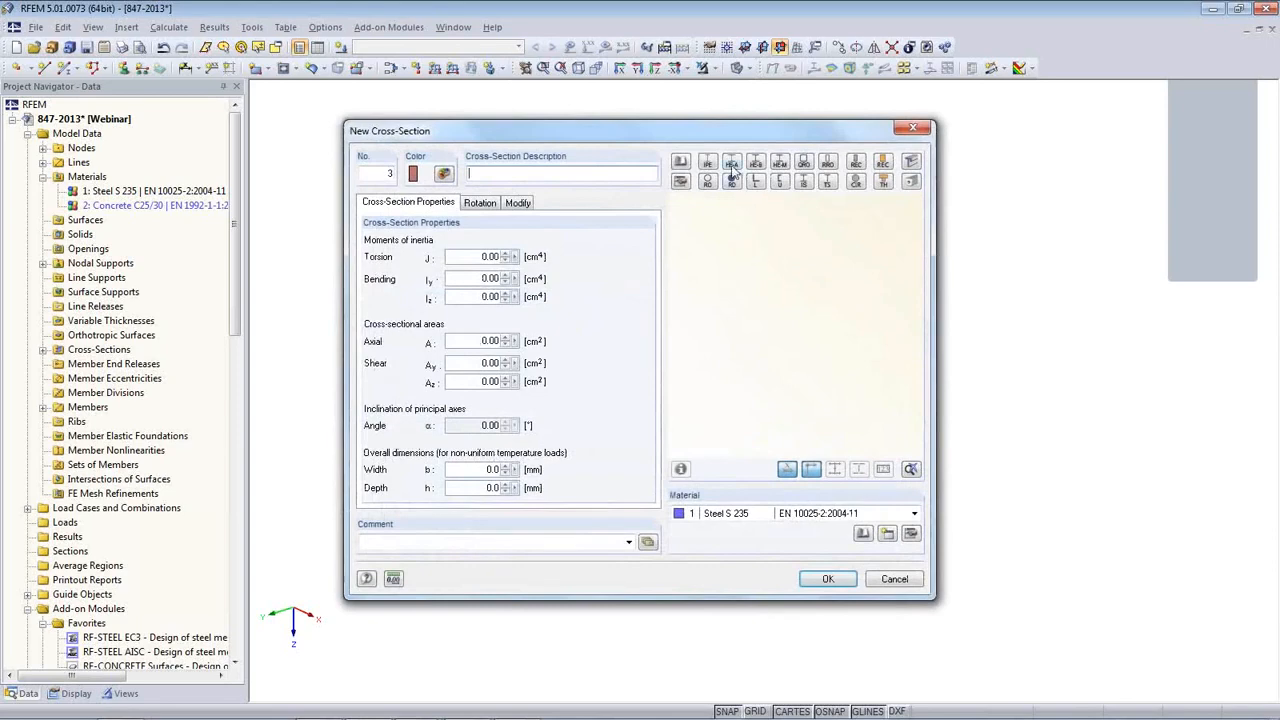
pyautogui.click(732, 166)
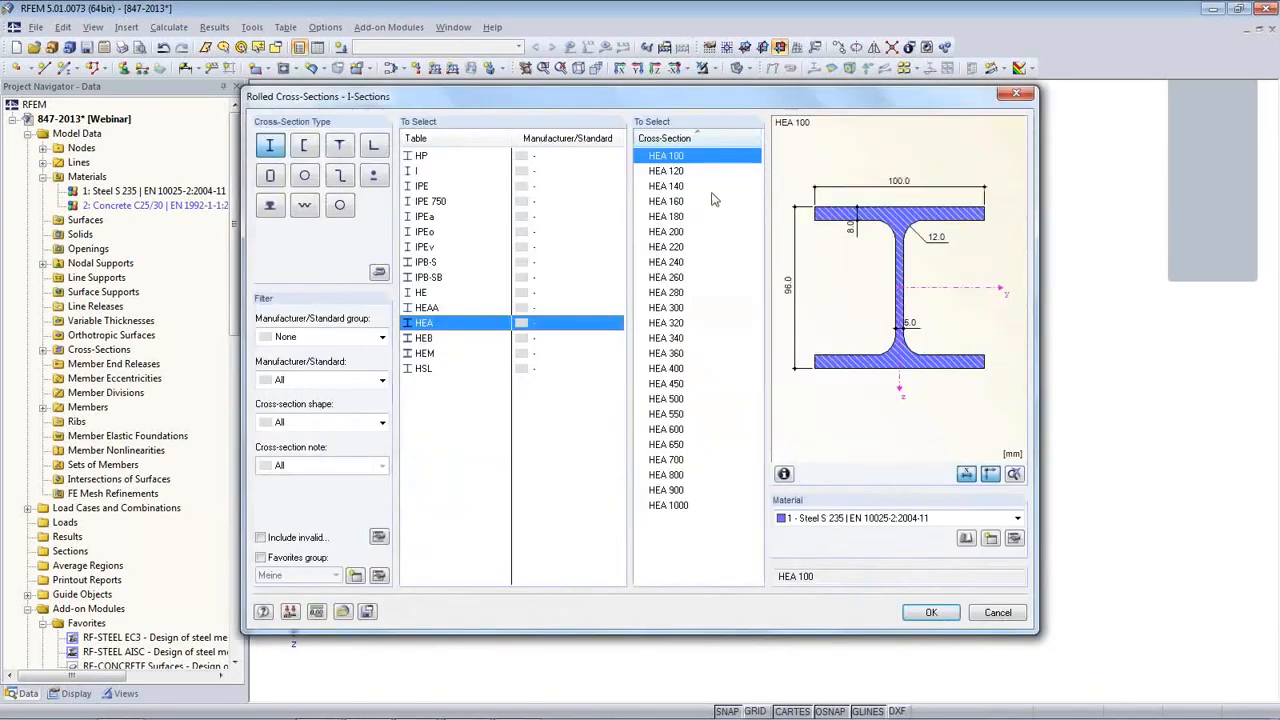
pyautogui.click(675, 172)
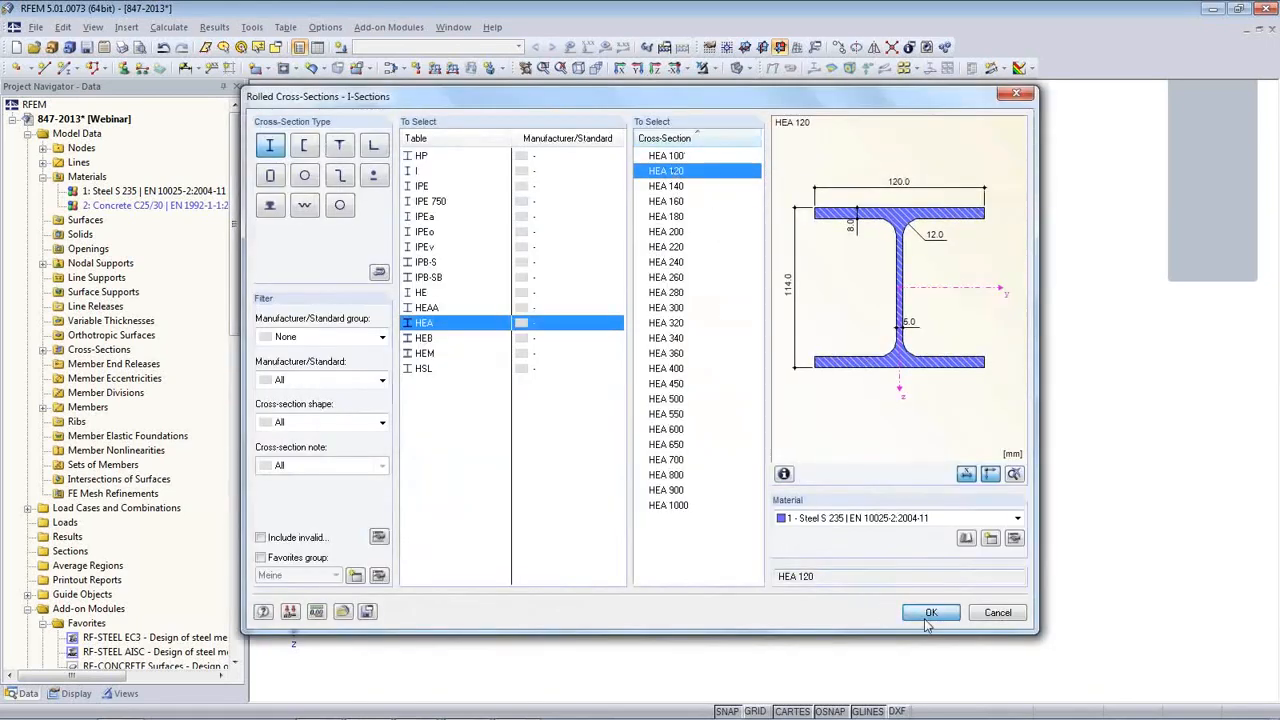
pyautogui.click(930, 611)
pyautogui.click(828, 579)
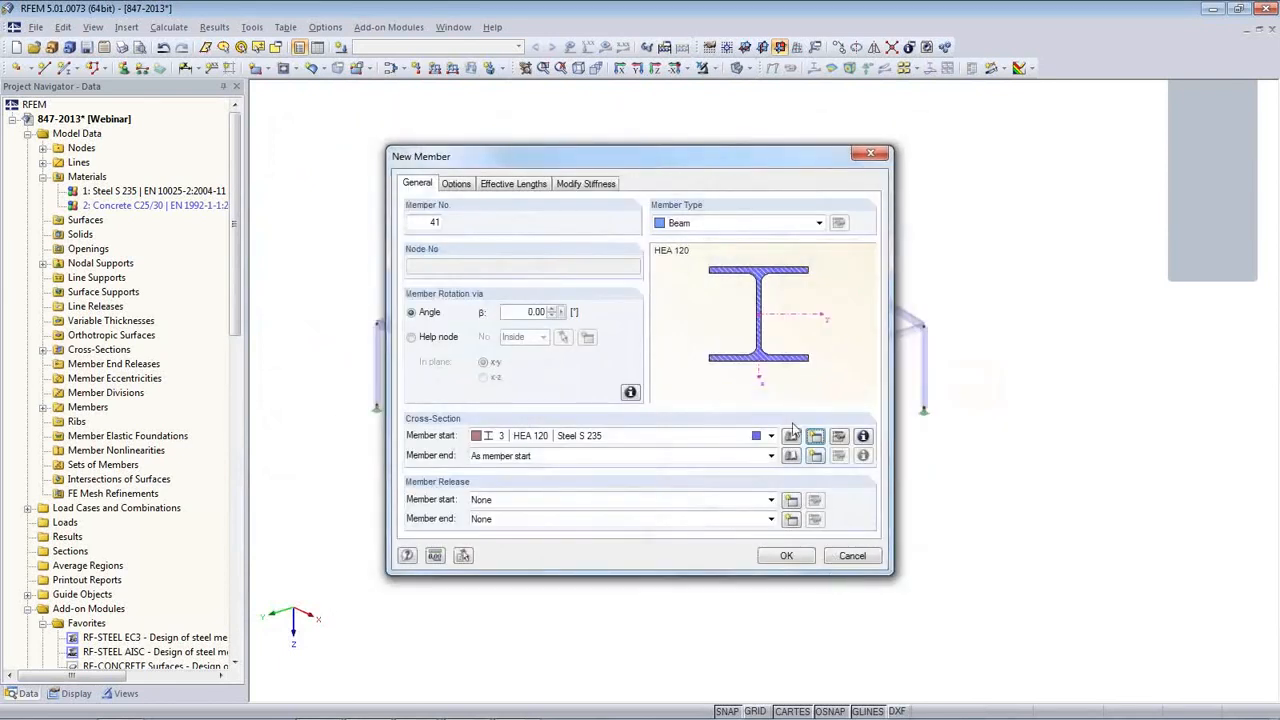
pyautogui.click(726, 223)
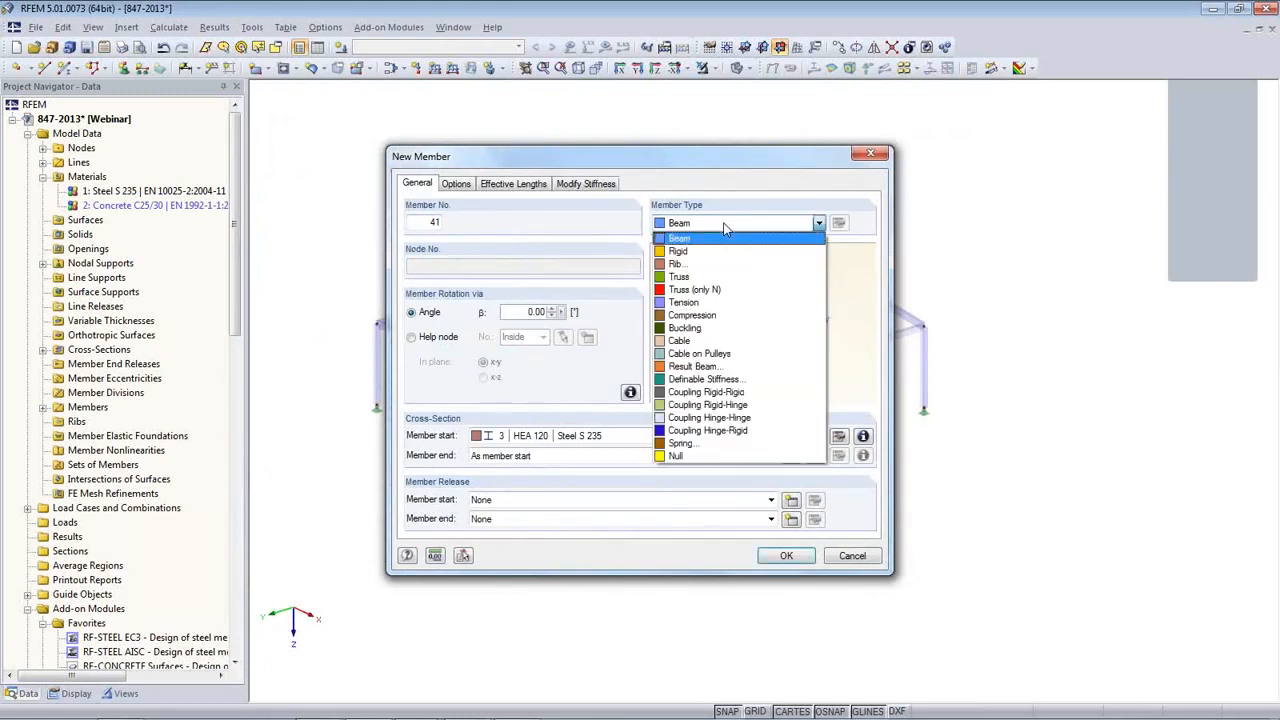
pyautogui.click(733, 292)
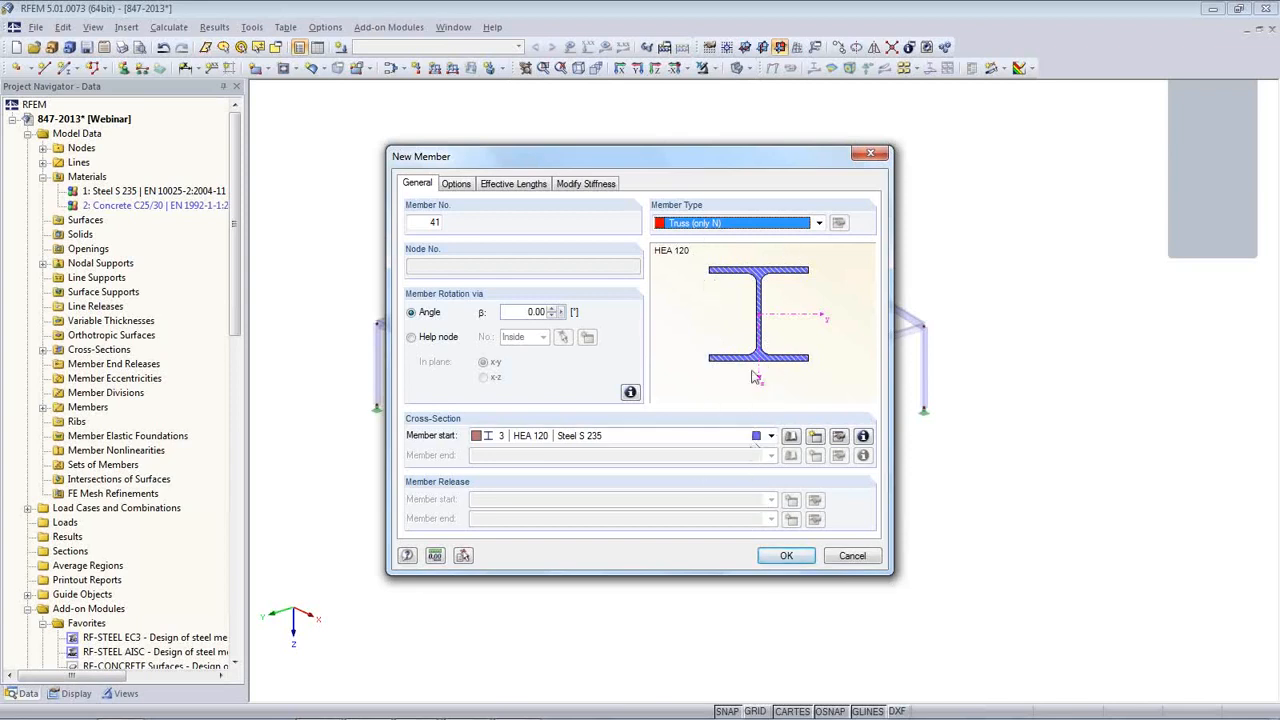
pyautogui.click(796, 563)
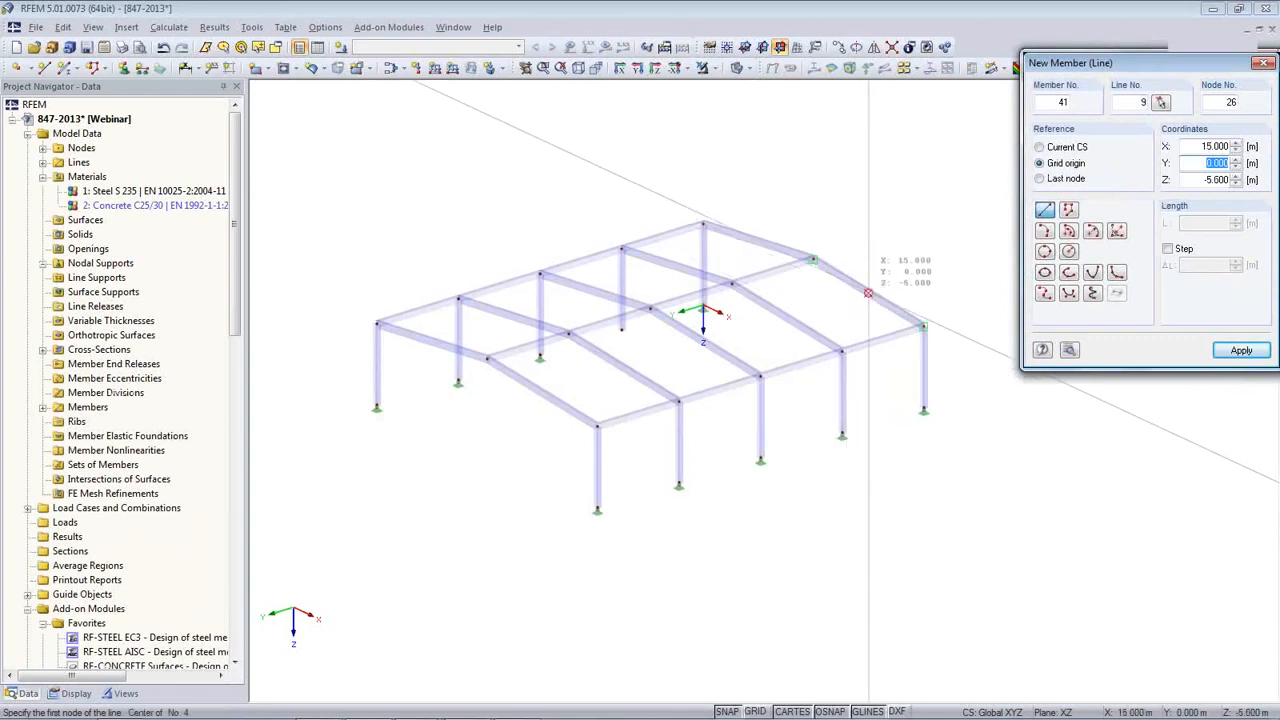
# - Draw the HEA 120 truss member along the front roof slope, from the first frame's rafter midpoint to the last frame's rafter midpoint
pyautogui.scroll(3, 868, 293)
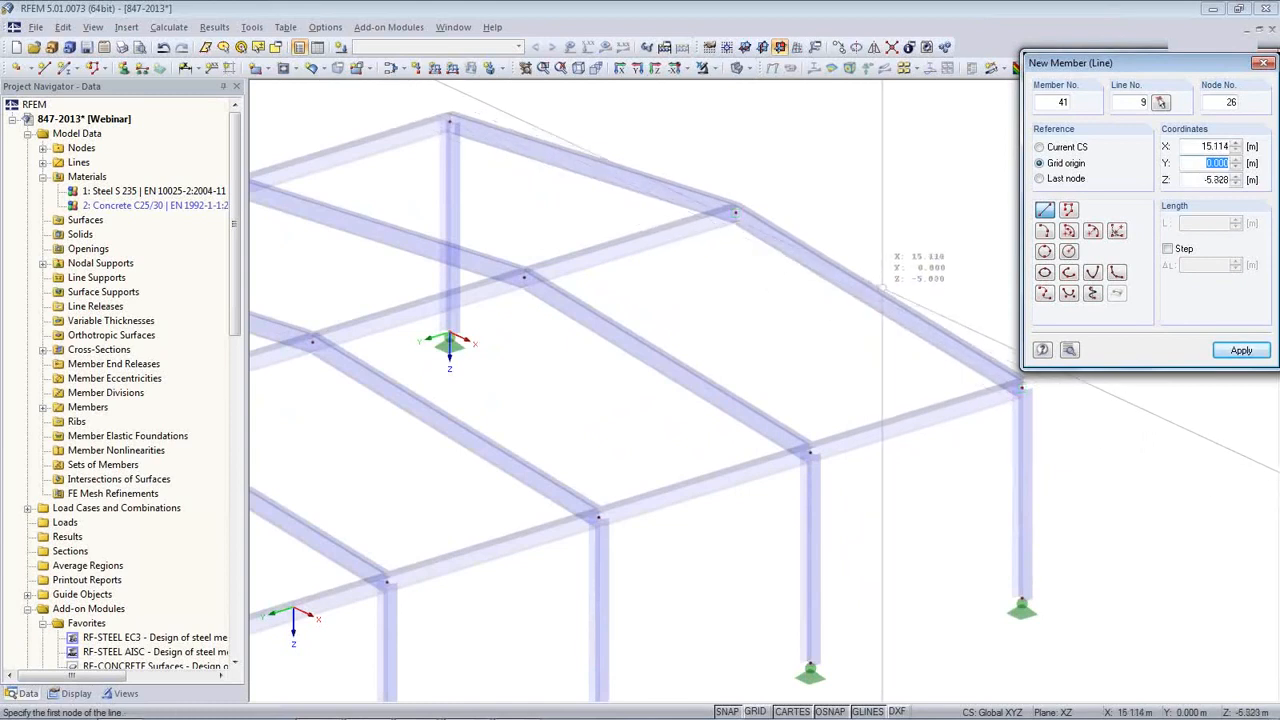
pyautogui.click(884, 293)
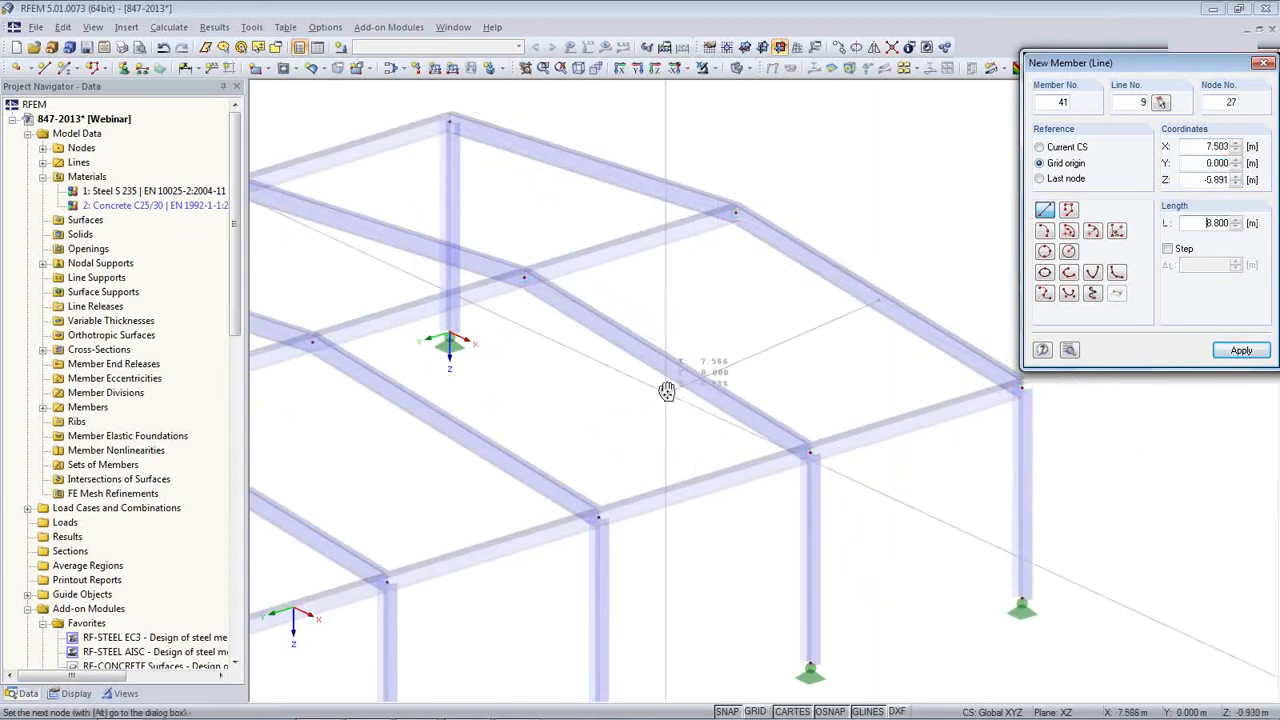
pyautogui.moveTo(876, 327); pyautogui.dragTo(842, 273, button='middle')
pyautogui.moveTo(397, 420); pyautogui.dragTo(566, 340, button='middle')
pyautogui.scroll(1, 530, 352)
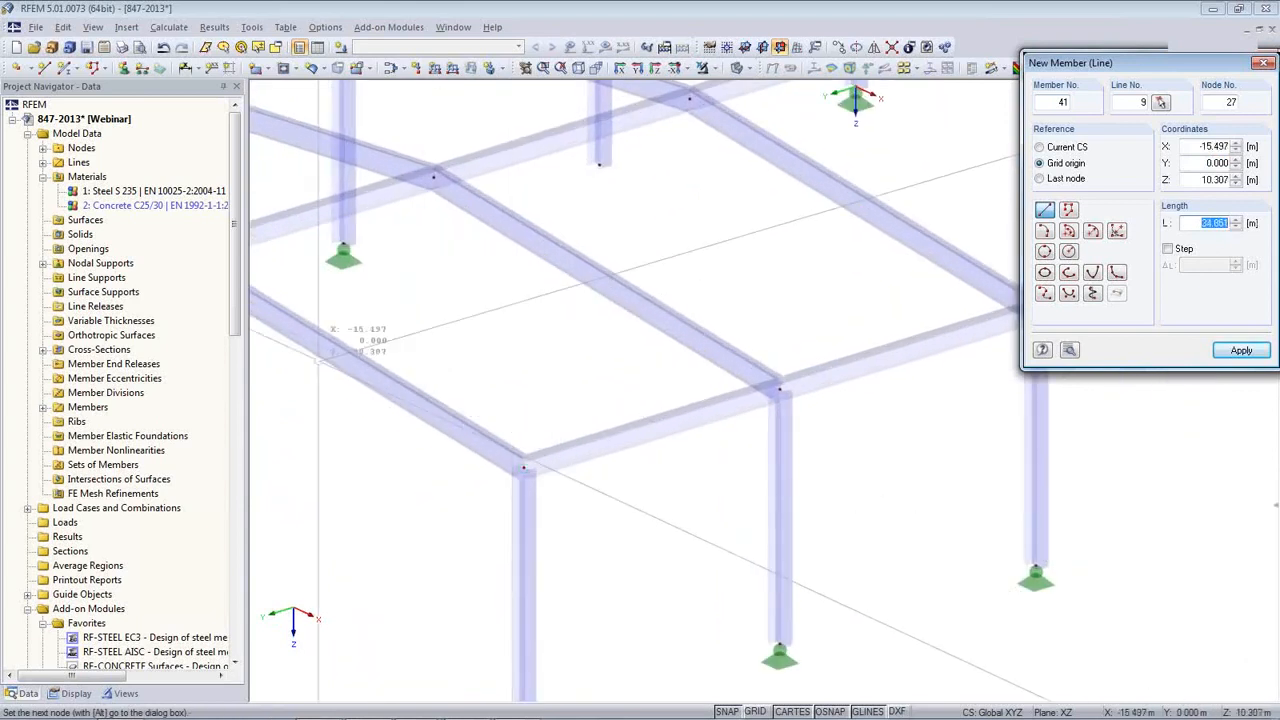
pyautogui.click(350, 362)
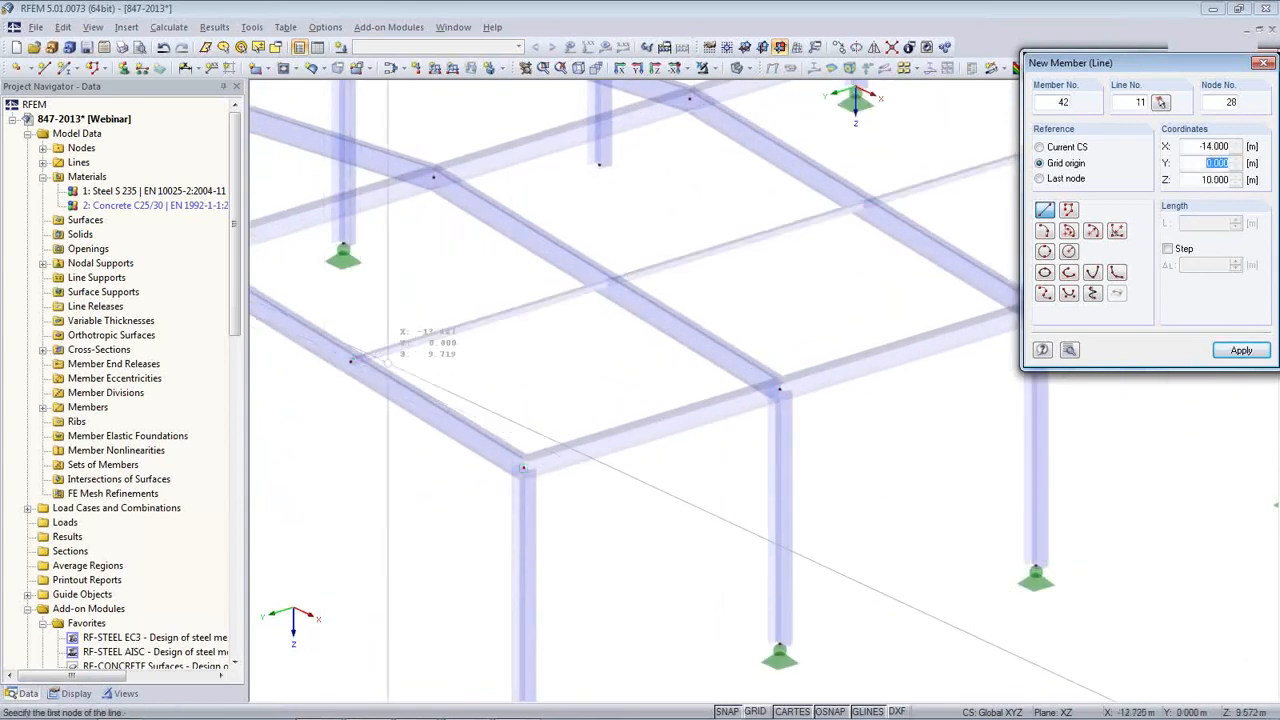
pyautogui.rightClick(626, 389)
pyautogui.click(630, 432)
pyautogui.scroll(-4, 628, 425)
pyautogui.keyDown('ctrl'); pyautogui.moveTo(620, 415); pyautogui.dragTo(693, 442, button='middle'); pyautogui.keyUp('ctrl')
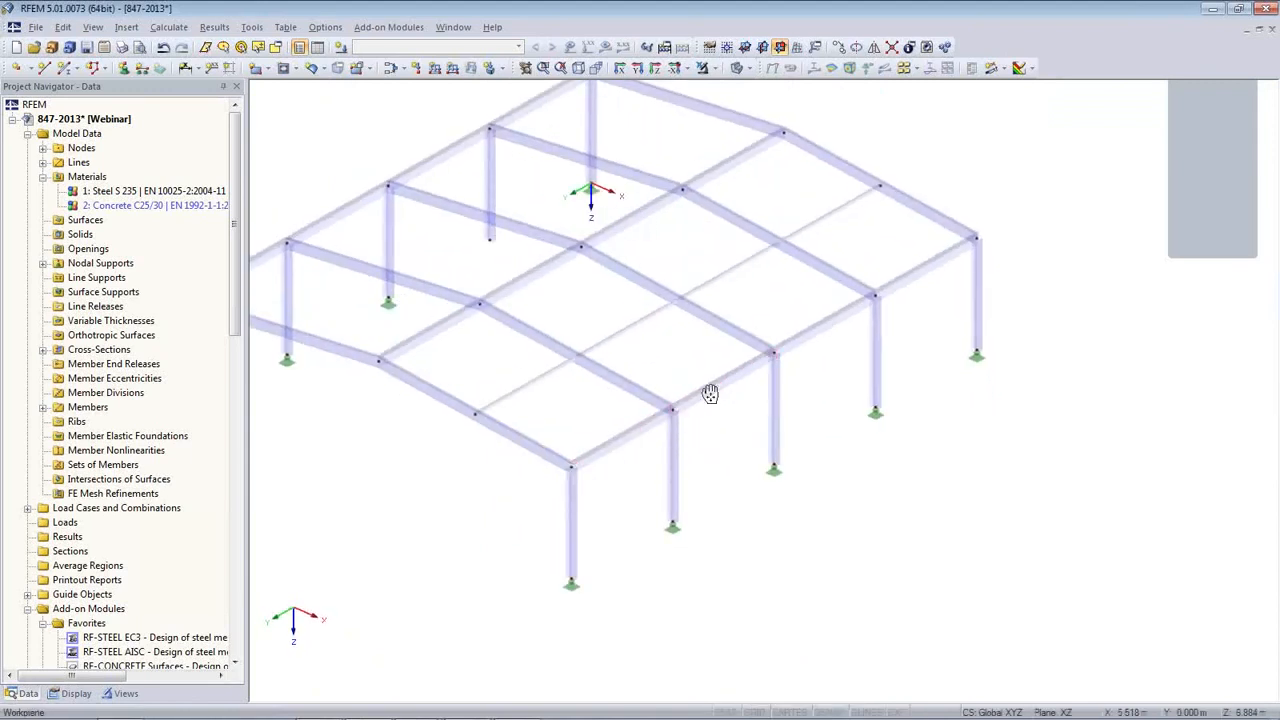
pyautogui.moveTo(709, 394); pyautogui.dragTo(869, 509, button='middle')
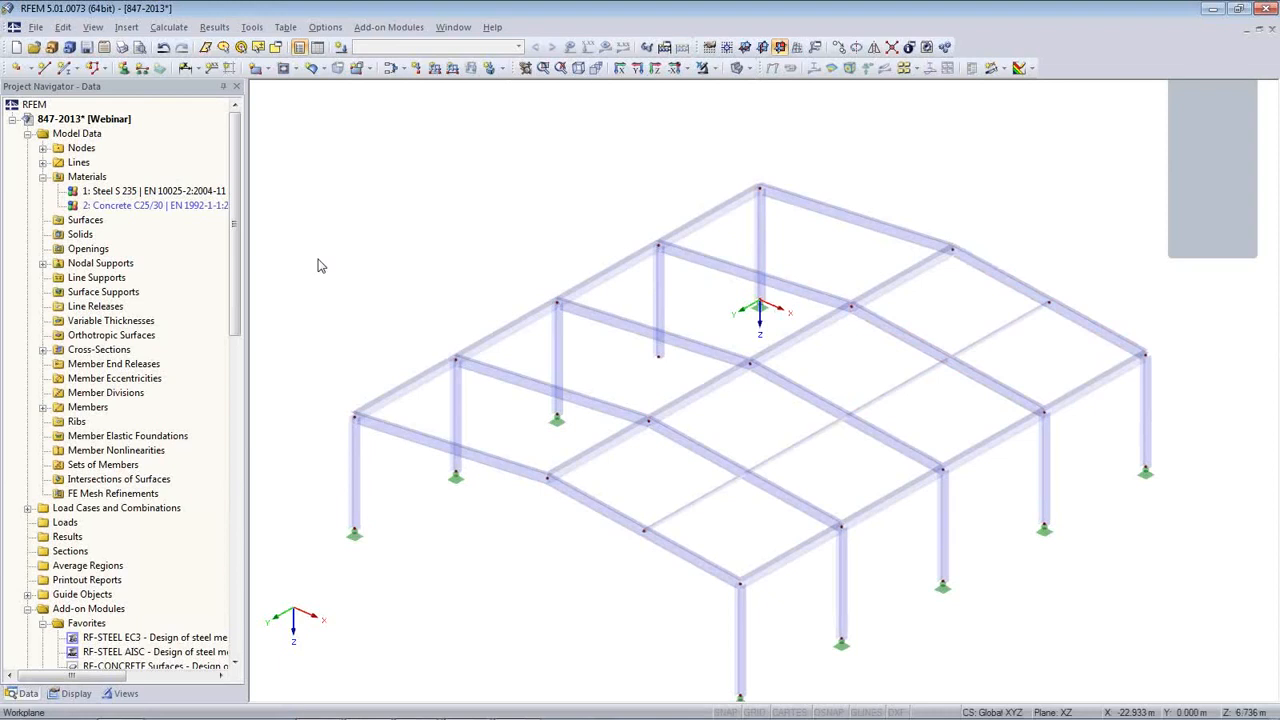
# - Draw a second HEA 120 truss member between the end frames' rafter midpoints on the opposite roof slope
pyautogui.press('Return')
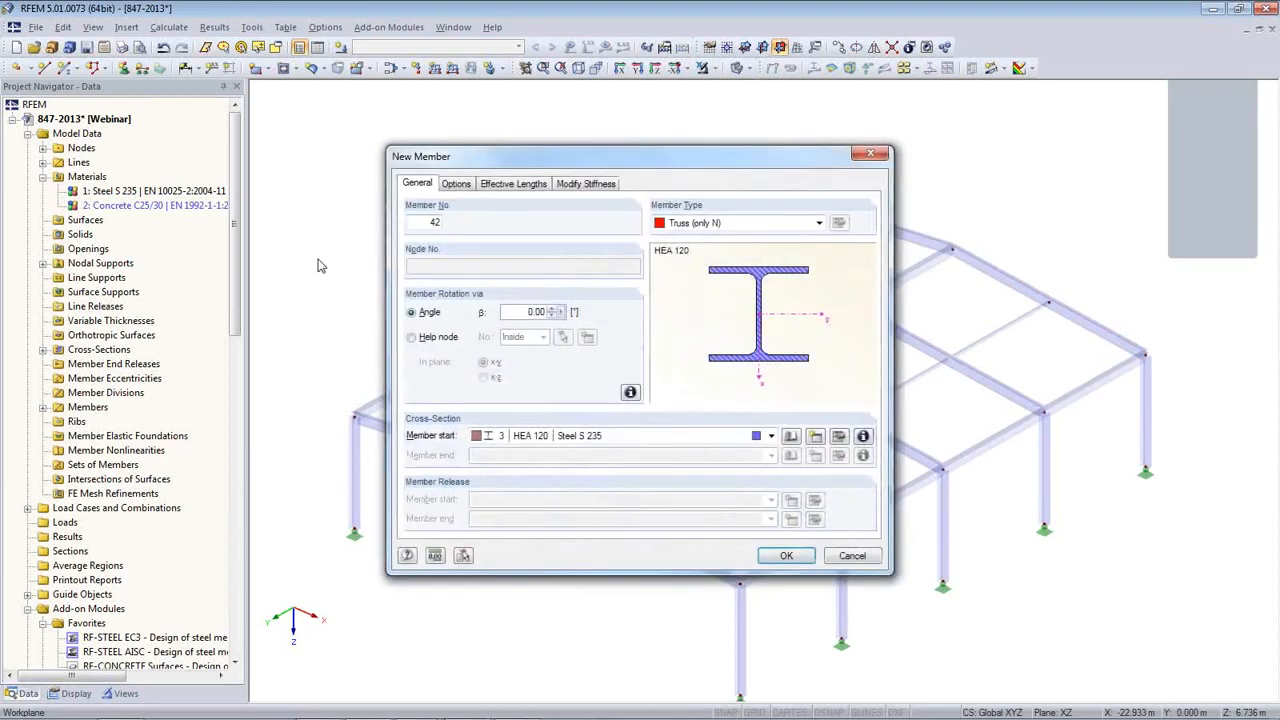
pyautogui.click(786, 555)
pyautogui.press('Return')
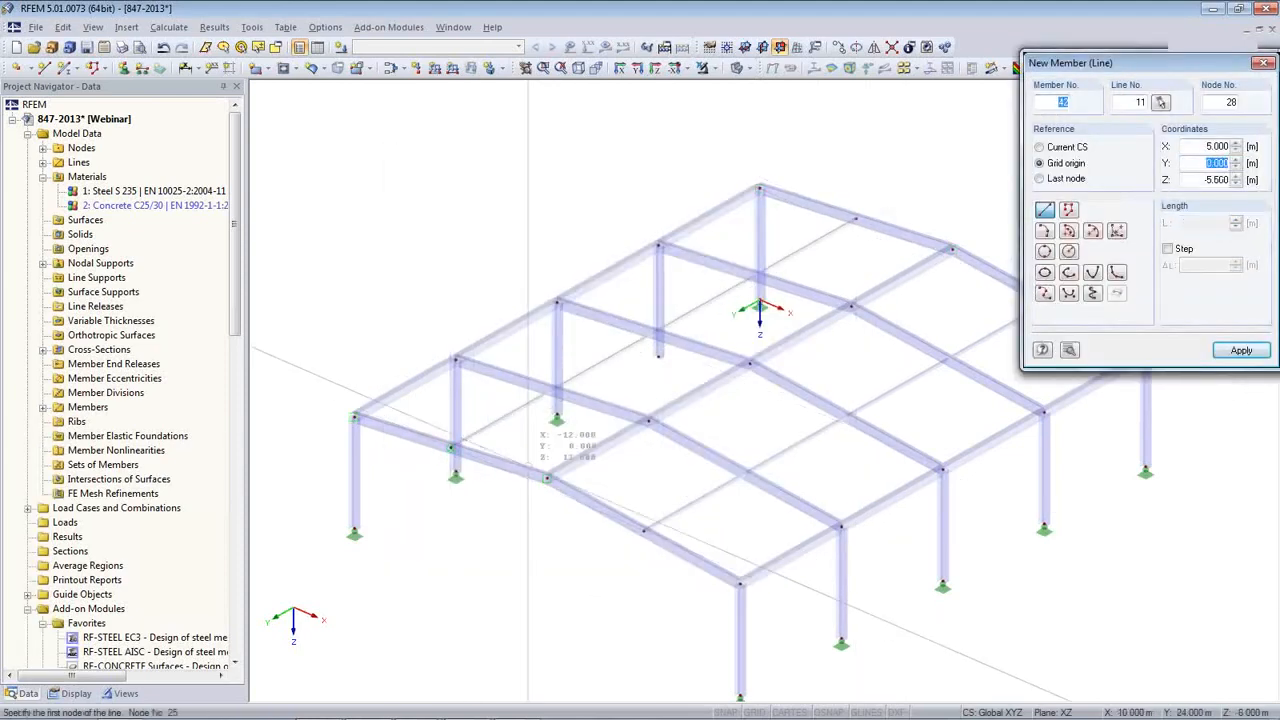
pyautogui.press('Escape')
pyautogui.keyDown('ctrl'); pyautogui.moveTo(423, 443); pyautogui.dragTo(459, 487, button='middle'); pyautogui.keyUp('ctrl')
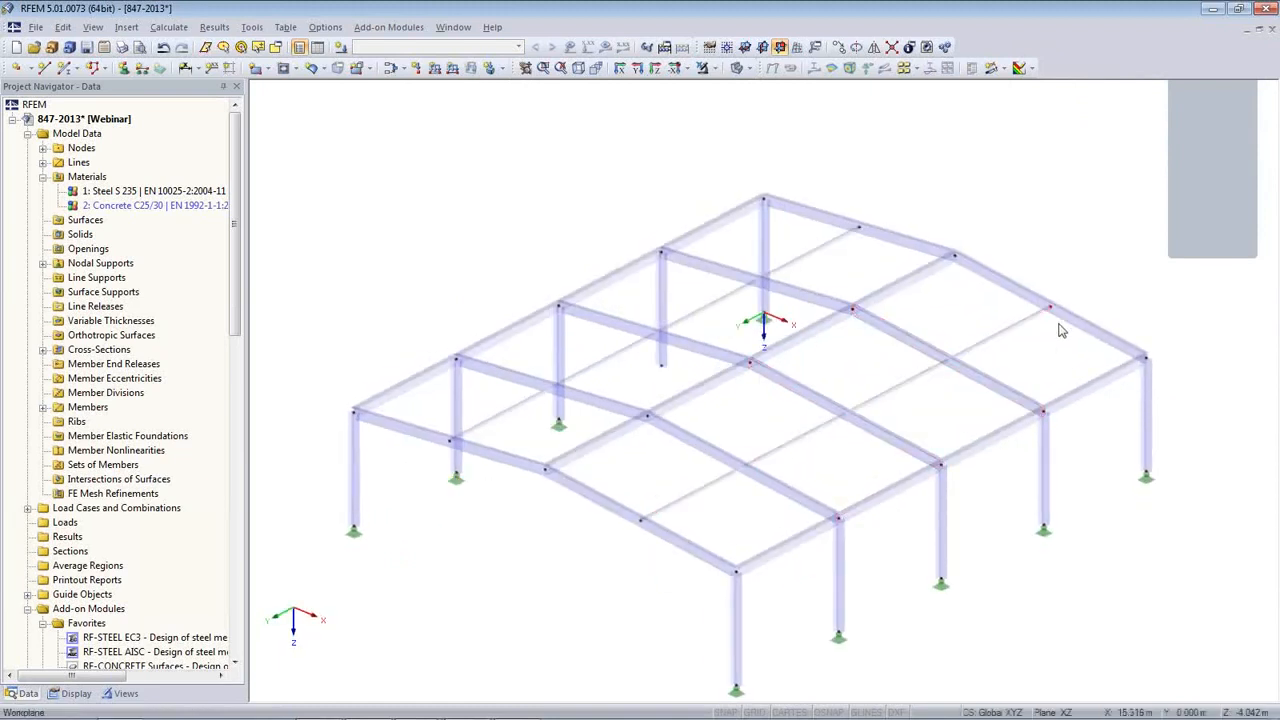
# - Connect the lines and members across the whole model so the two truss members join the rafters they cross
pyautogui.scroll(-1, 1008, 437)
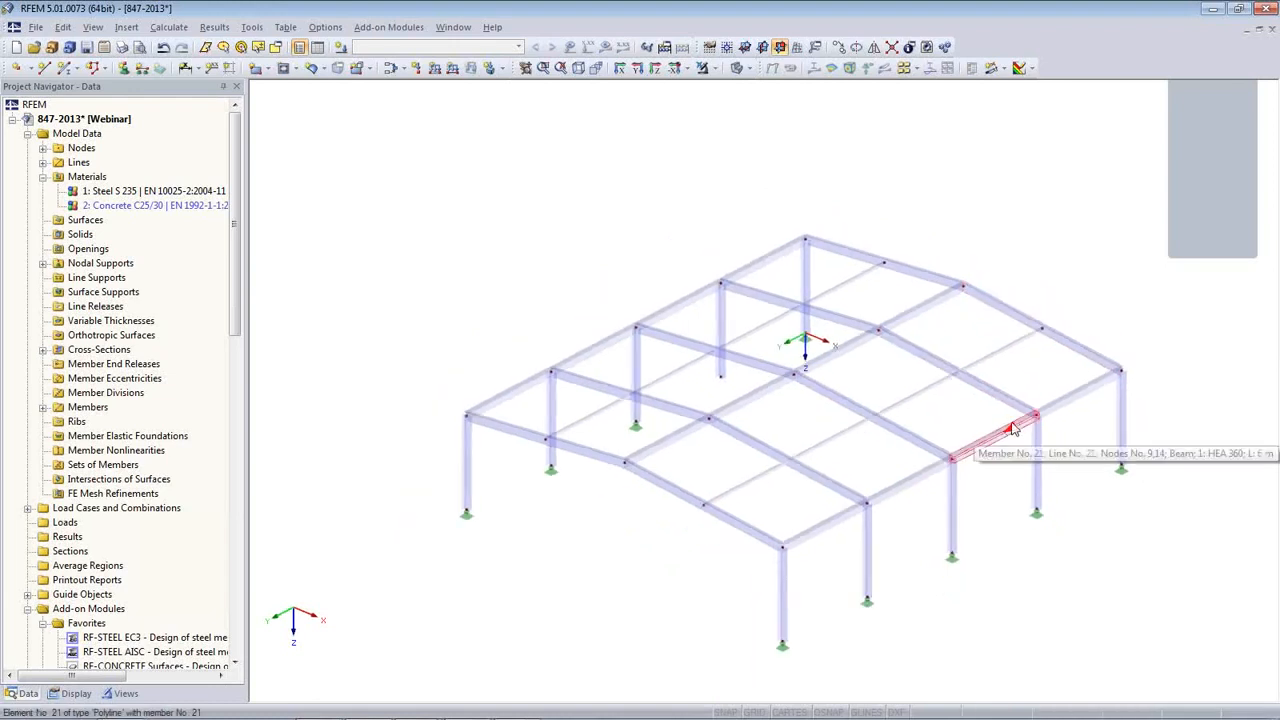
pyautogui.click(893, 49)
pyautogui.moveTo(391, 137); pyautogui.dragTo(1165, 636)
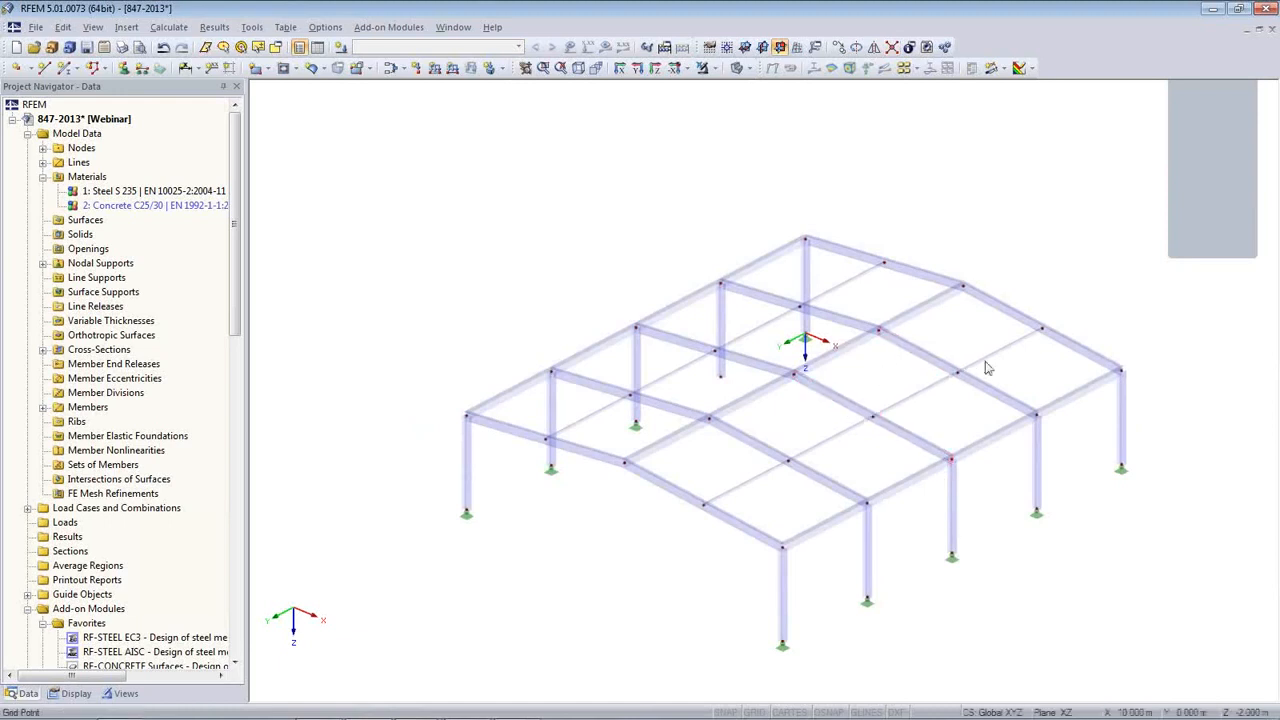
# - Select all members parallel to the front eaves member of the hall, using a special selection by member direction
pyautogui.keyDown('ctrl'); pyautogui.moveTo(691, 527); pyautogui.dragTo(620, 522, button='middle'); pyautogui.keyUp('ctrl')
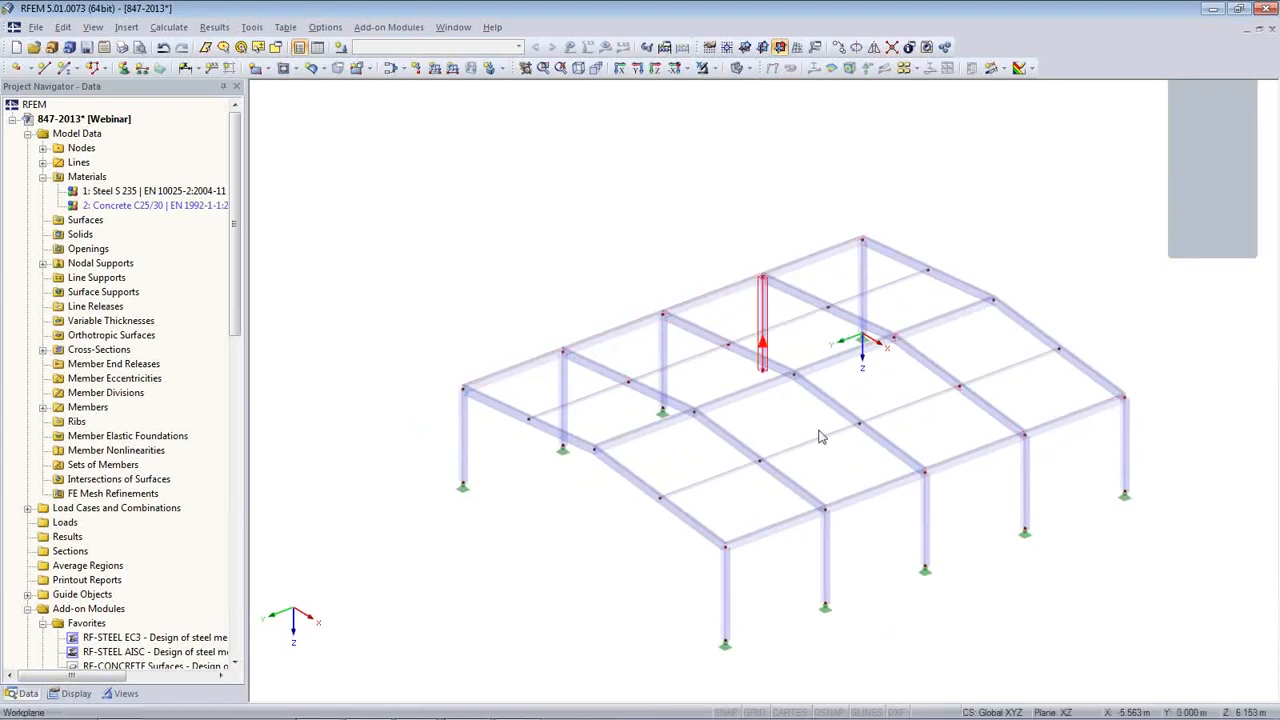
pyautogui.moveTo(925, 520); pyautogui.dragTo(865, 440, button='middle')
pyautogui.moveTo(704, 464)
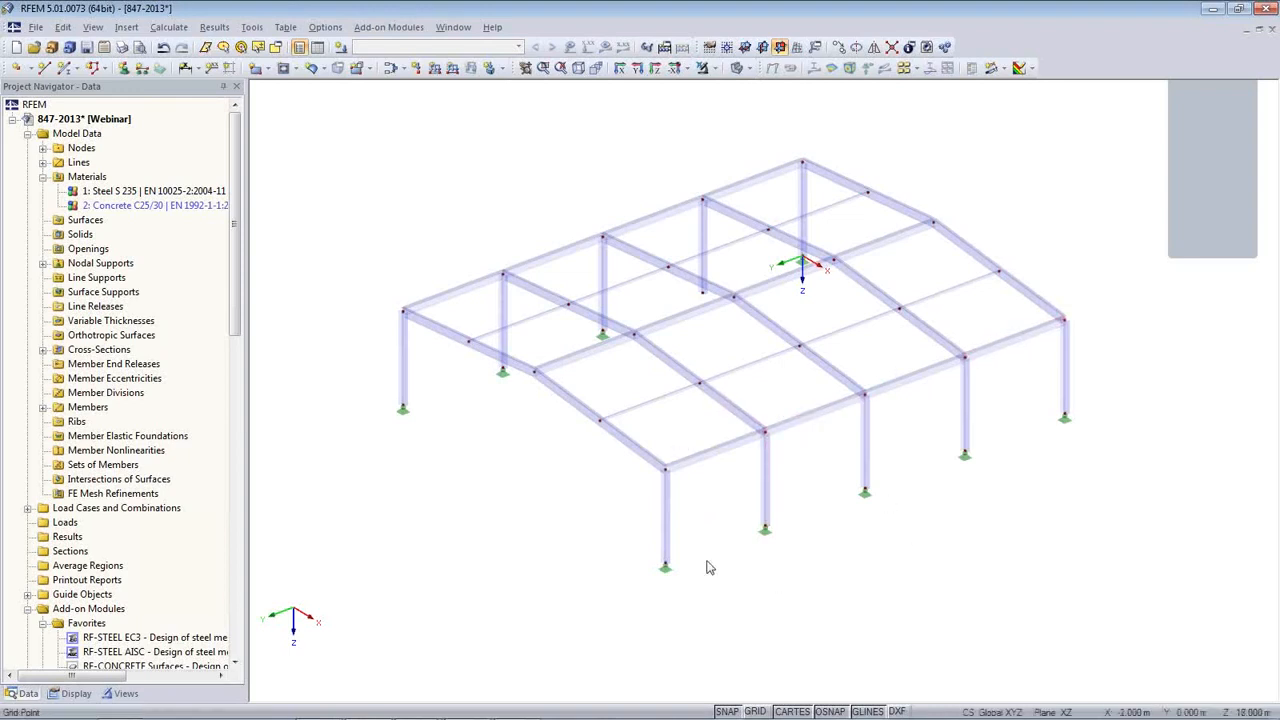
pyautogui.click(62, 27)
pyautogui.moveTo(89, 139)
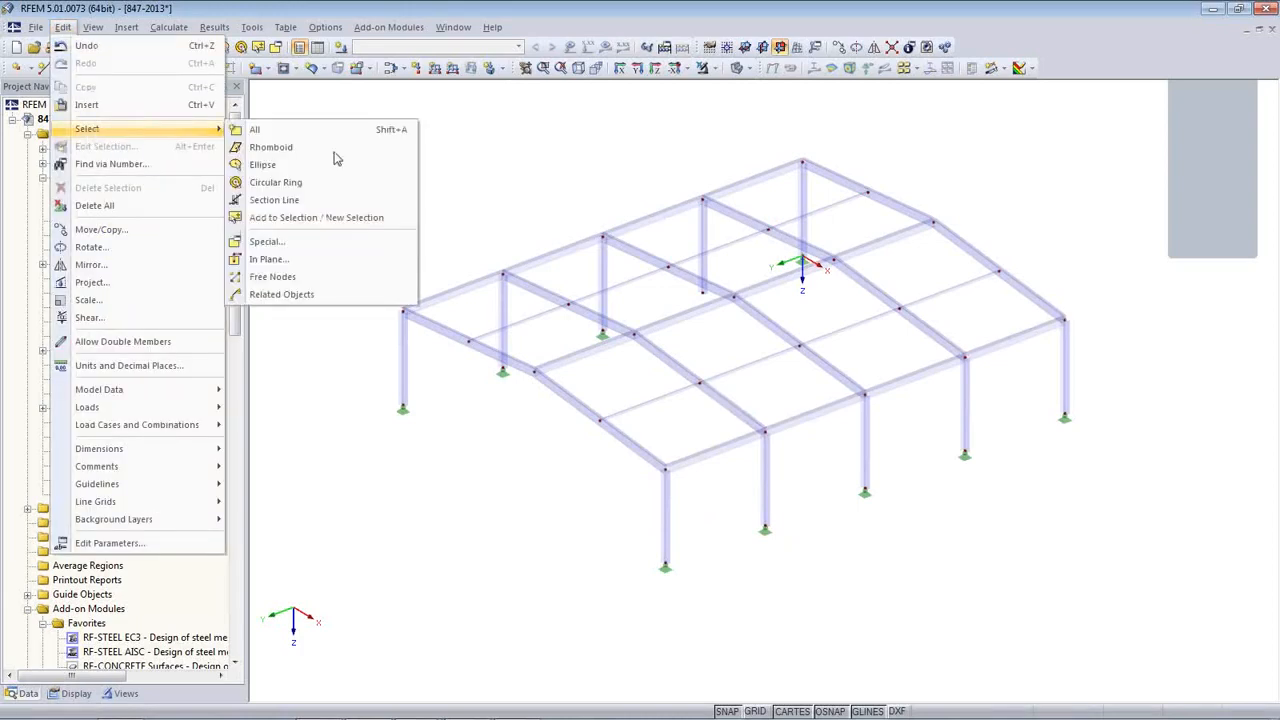
pyautogui.click(307, 243)
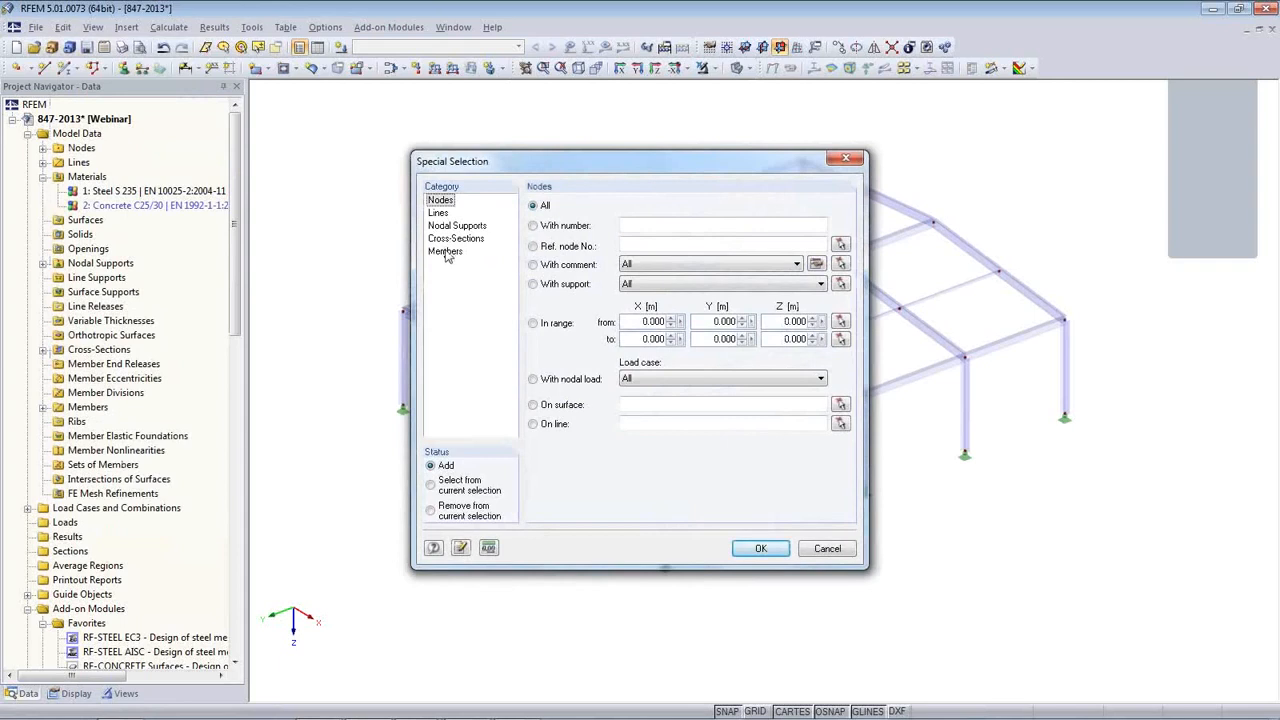
pyautogui.click(445, 252)
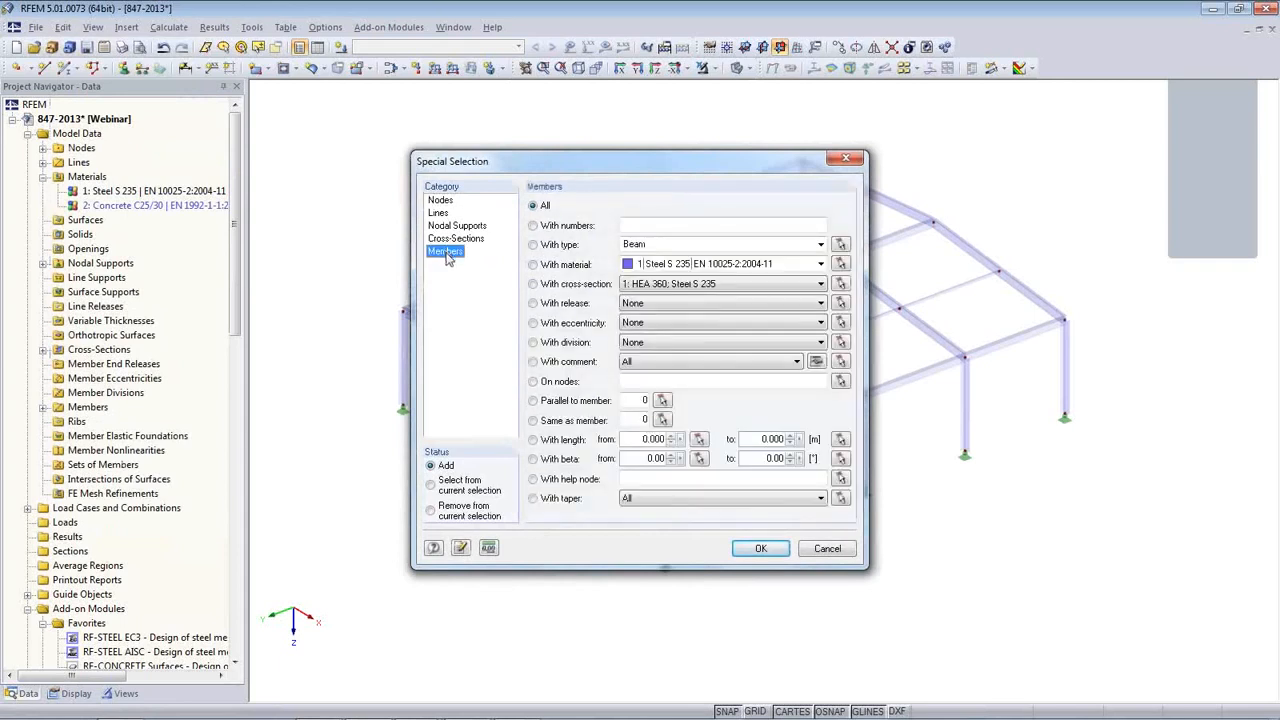
pyautogui.click(534, 401)
pyautogui.click(662, 401)
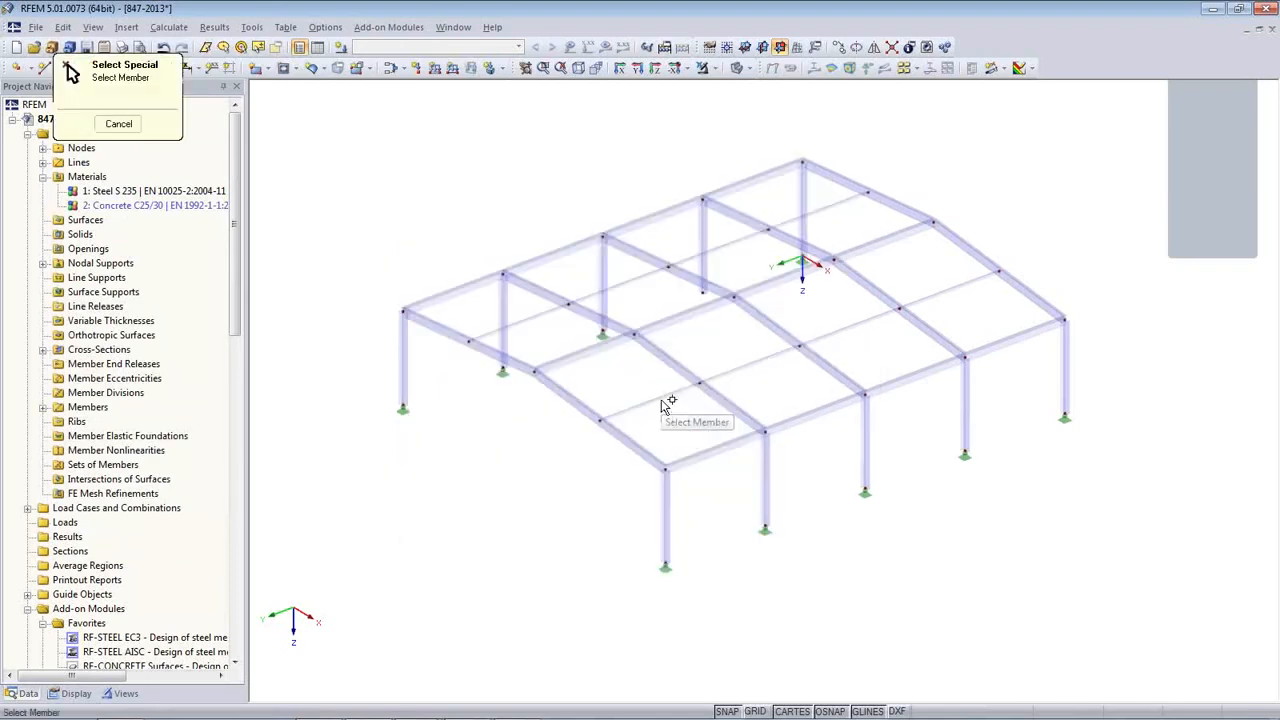
pyautogui.click(716, 459)
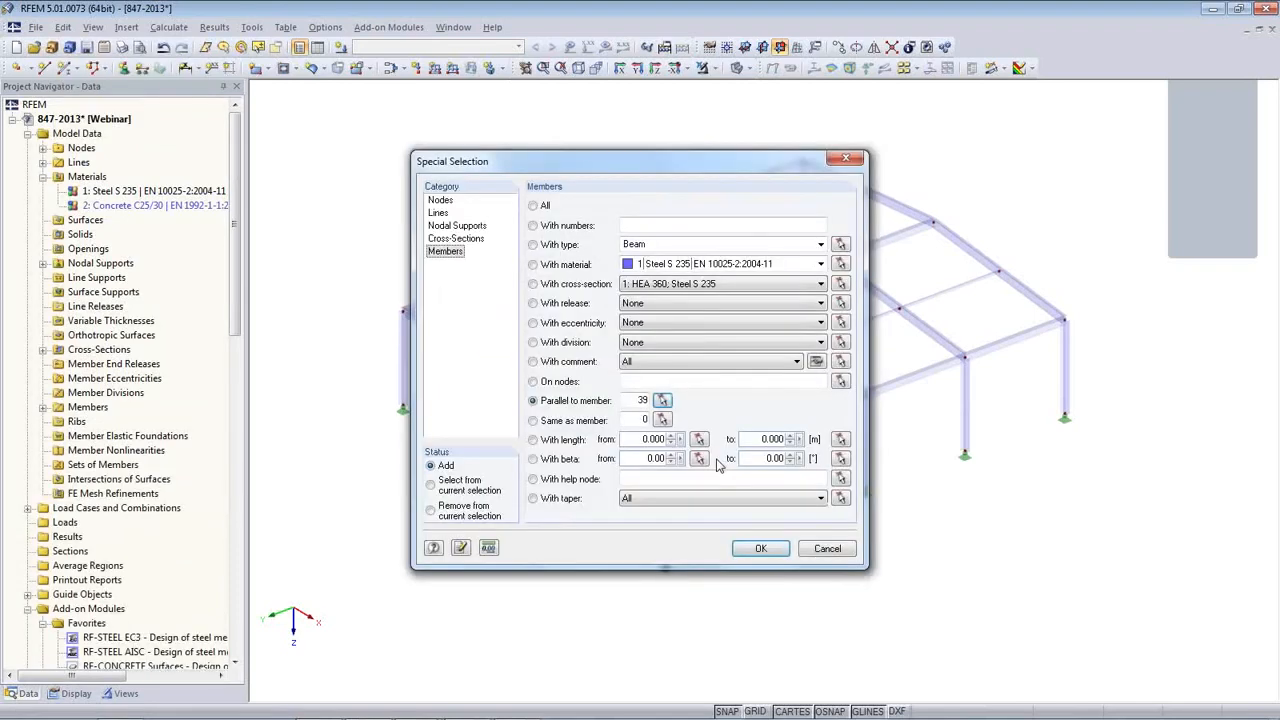
pyautogui.click(763, 549)
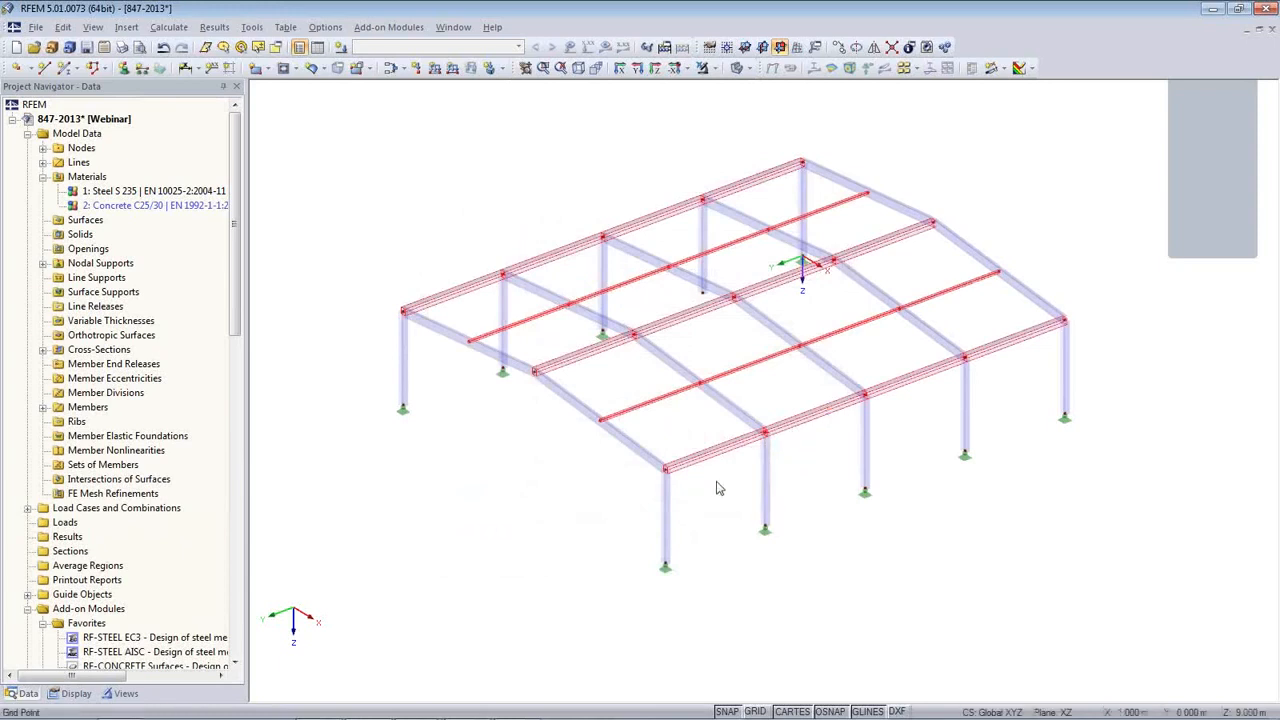
# - Change all selected longitudinal members to Truss (only N) with cross-section HEA 120 by adopting the properties of an existing roof truss member
pyautogui.doubleClick(797, 430)
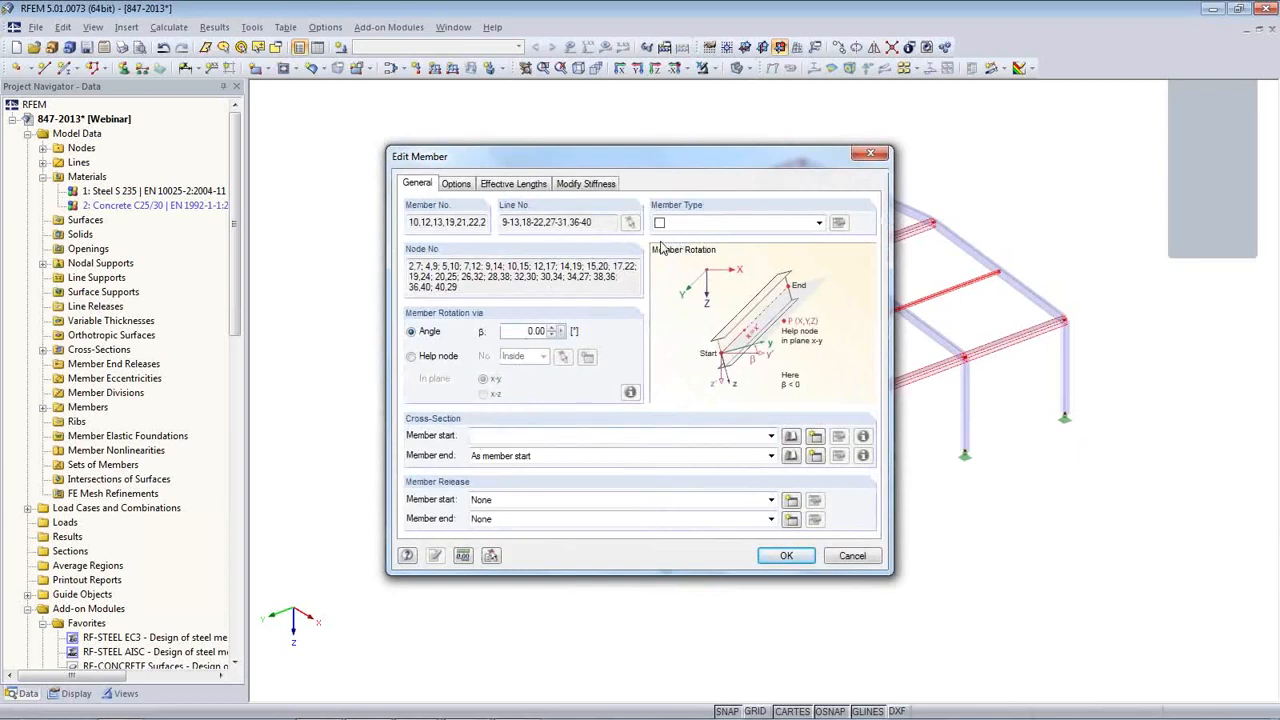
pyautogui.moveTo(673, 167); pyautogui.dragTo(388, 113)
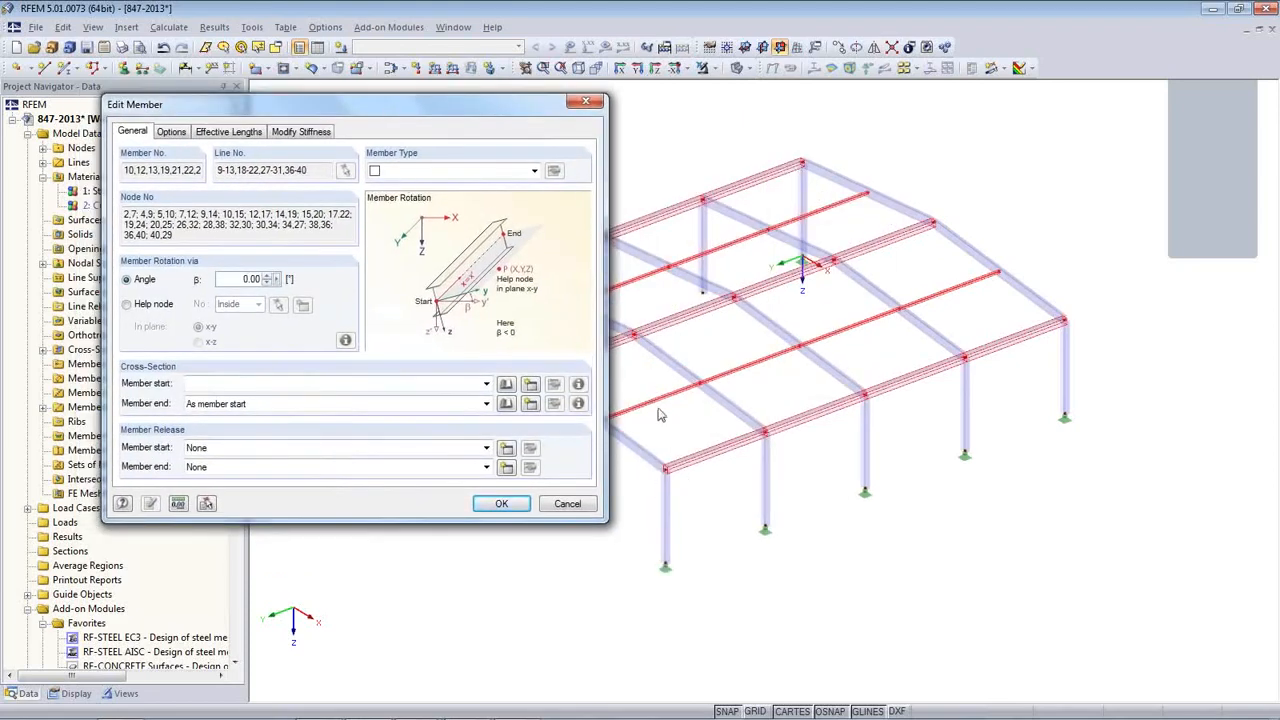
pyautogui.click(208, 504)
pyautogui.click(641, 408)
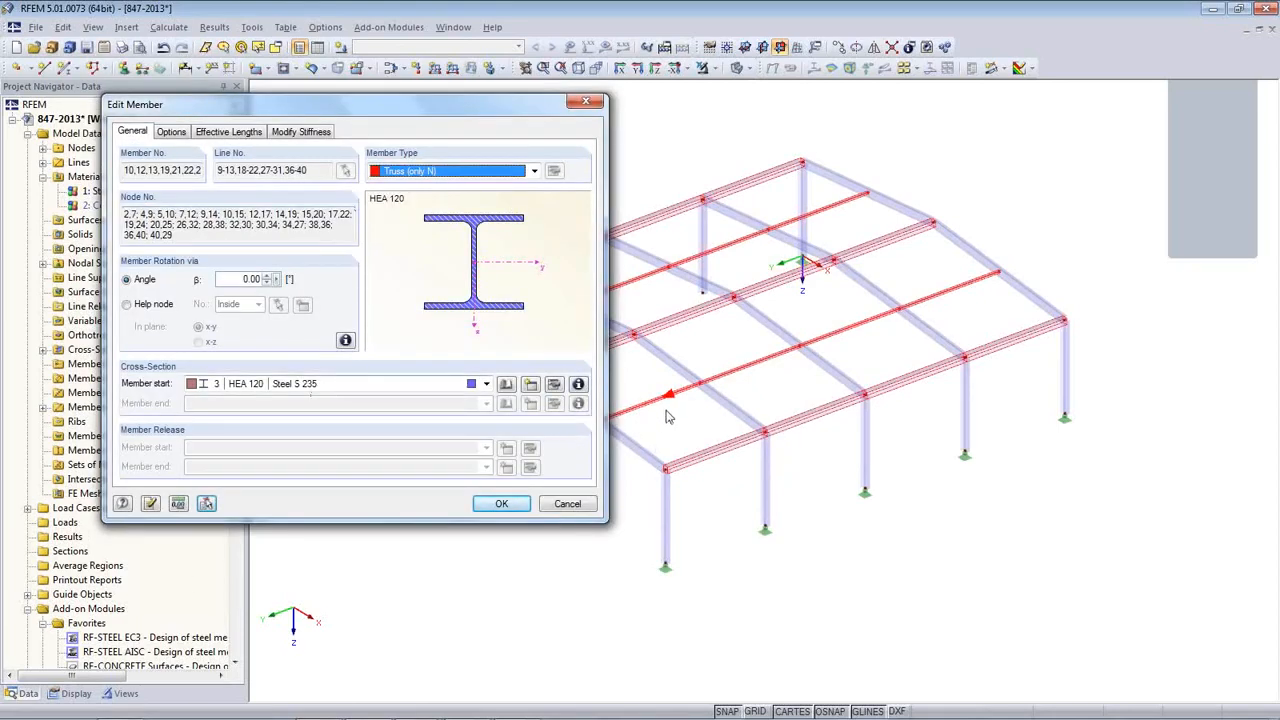
pyautogui.click(505, 507)
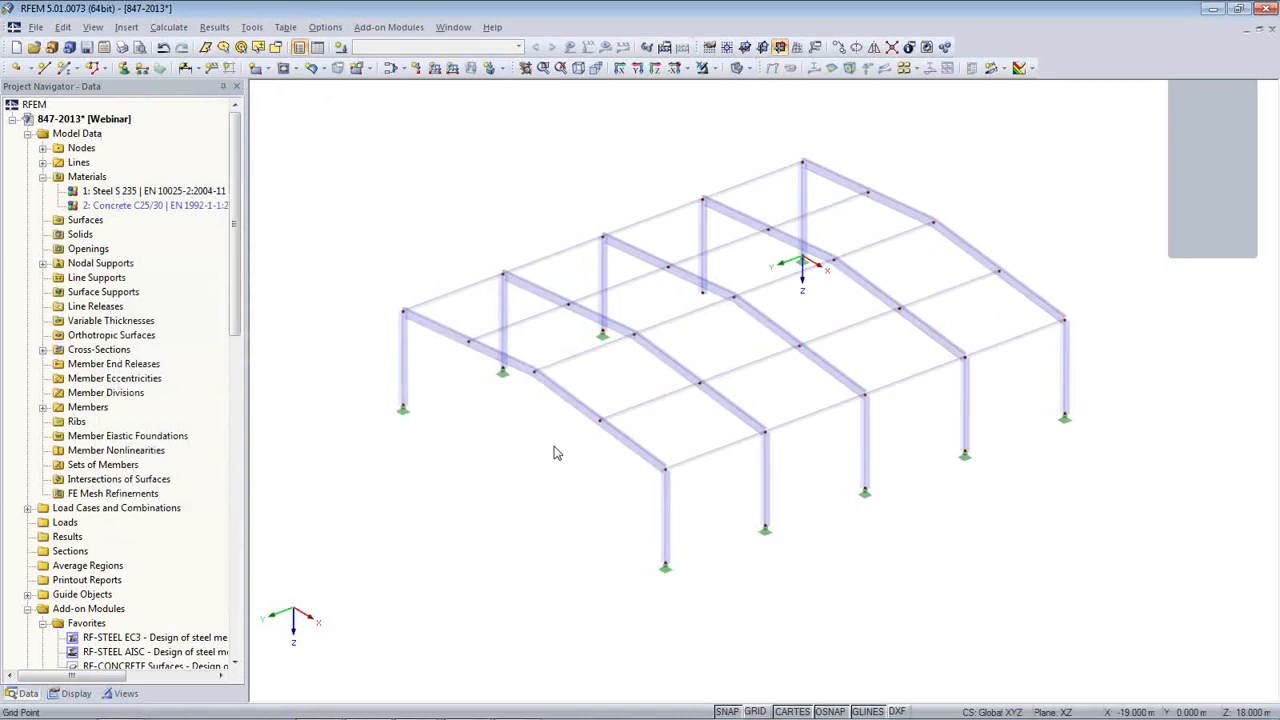
# - Start generating bracing in cells with the member type Tension
pyautogui.keyDown('ctrl'); pyautogui.moveTo(808, 525); pyautogui.dragTo(966, 414, button='middle'); pyautogui.keyUp('ctrl')
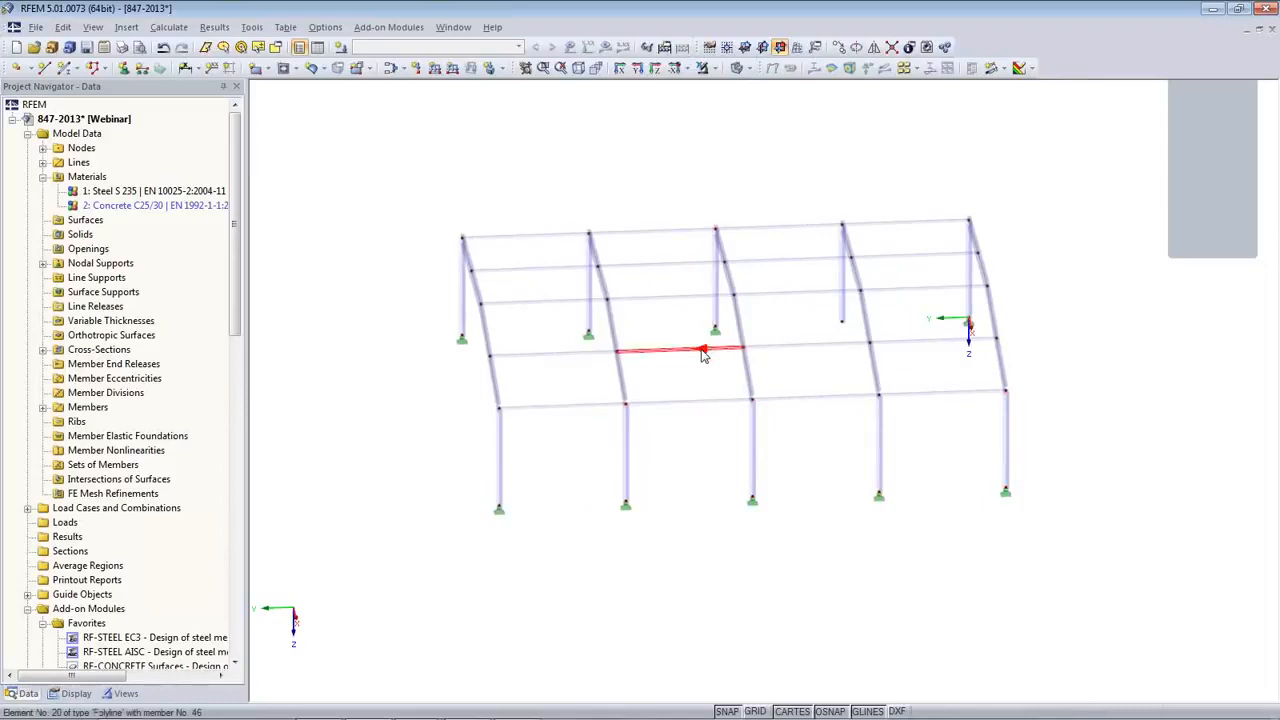
pyautogui.keyDown('ctrl'); pyautogui.moveTo(694, 449); pyautogui.dragTo(695, 489, button='middle'); pyautogui.keyUp('ctrl')
pyautogui.click(253, 28)
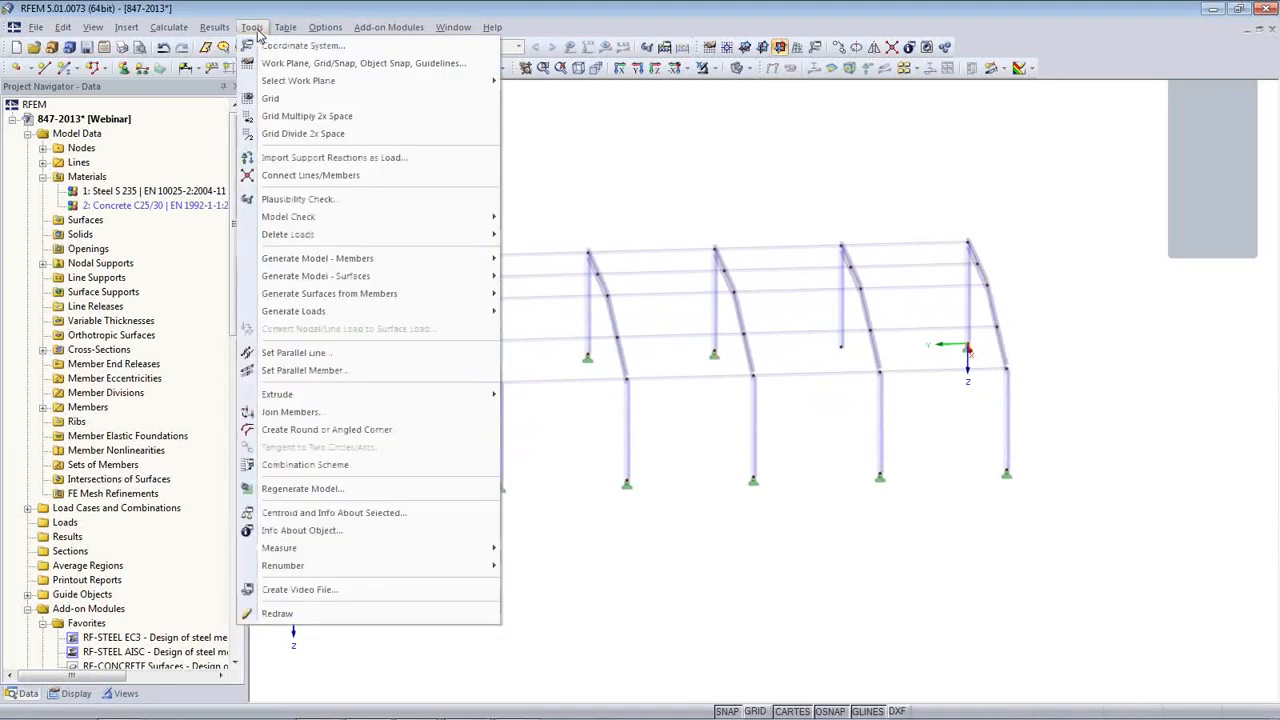
pyautogui.moveTo(313, 318)
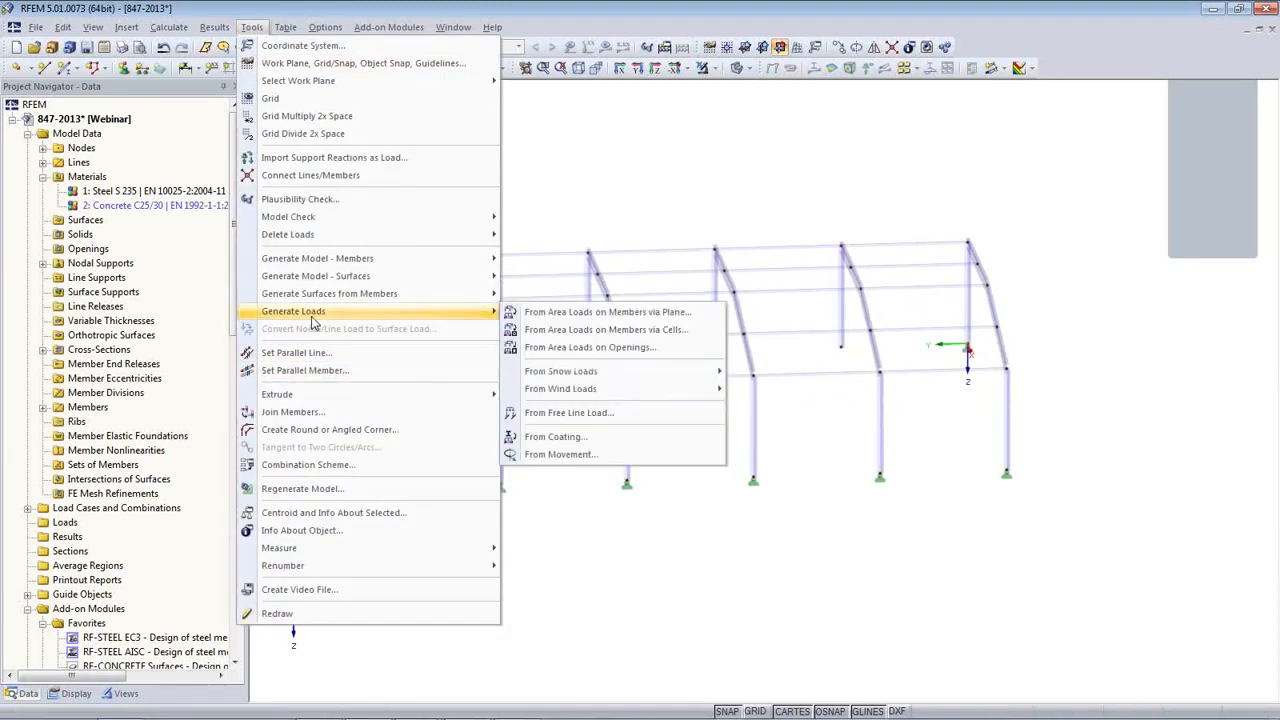
pyautogui.moveTo(323, 261)
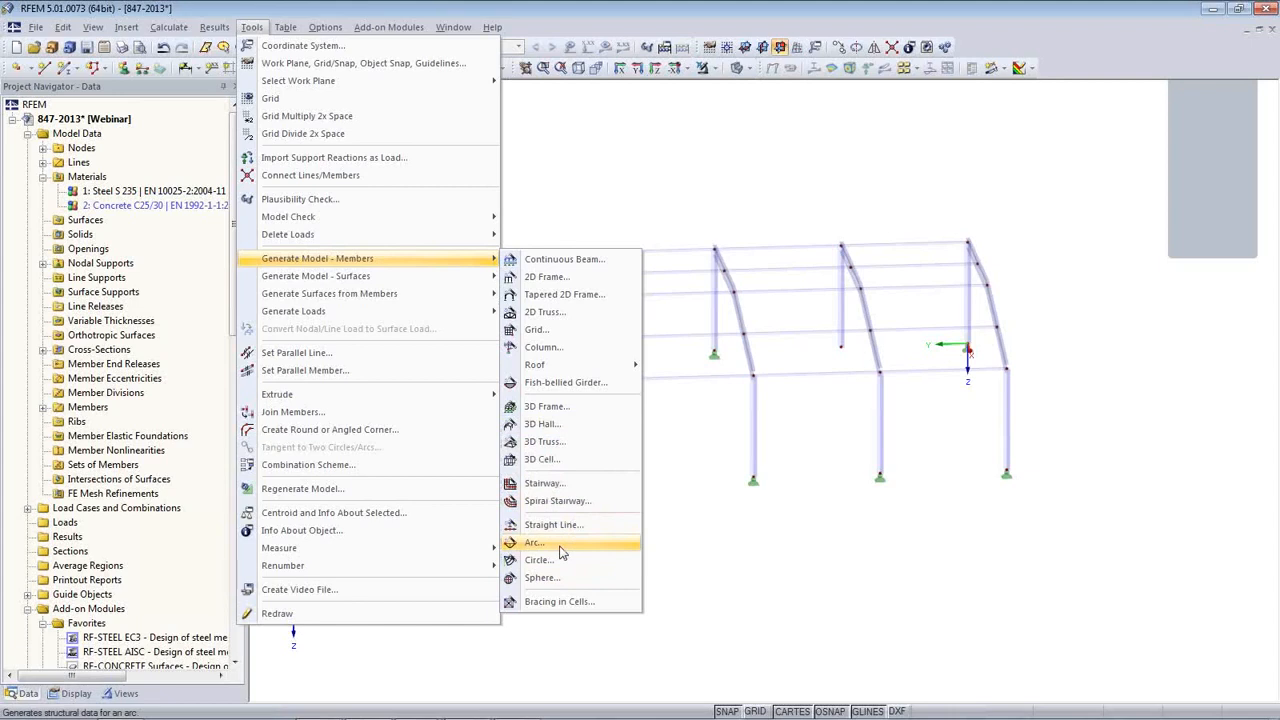
pyautogui.click(558, 602)
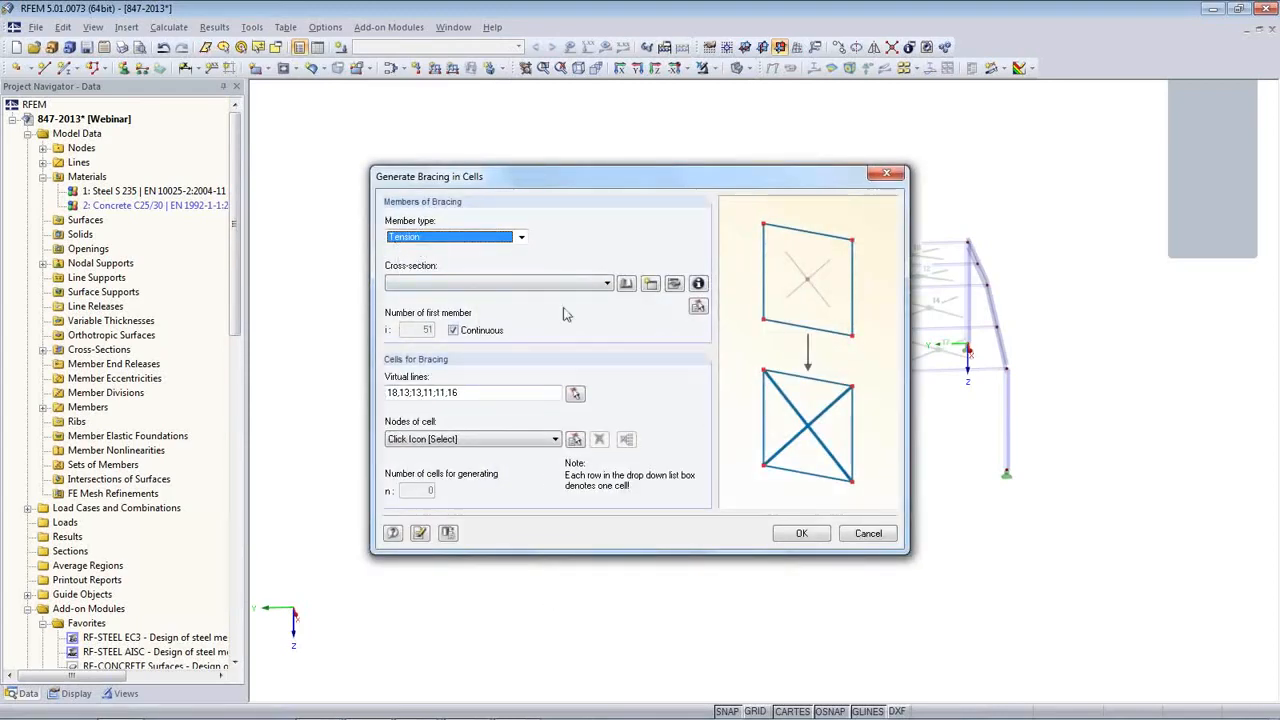
# - Create a new RD 30 solid round bar cross-section in Steel S 235 from the favorites for the bracing members
pyautogui.click(649, 285)
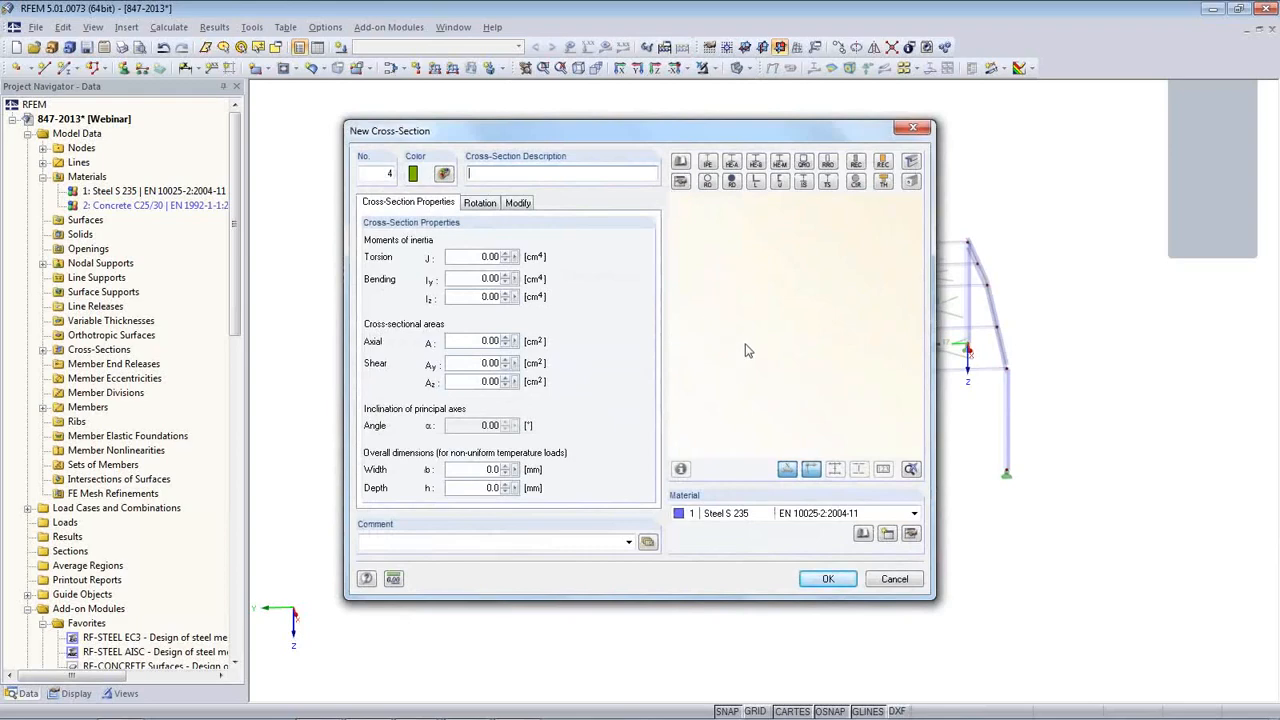
pyautogui.click(684, 181)
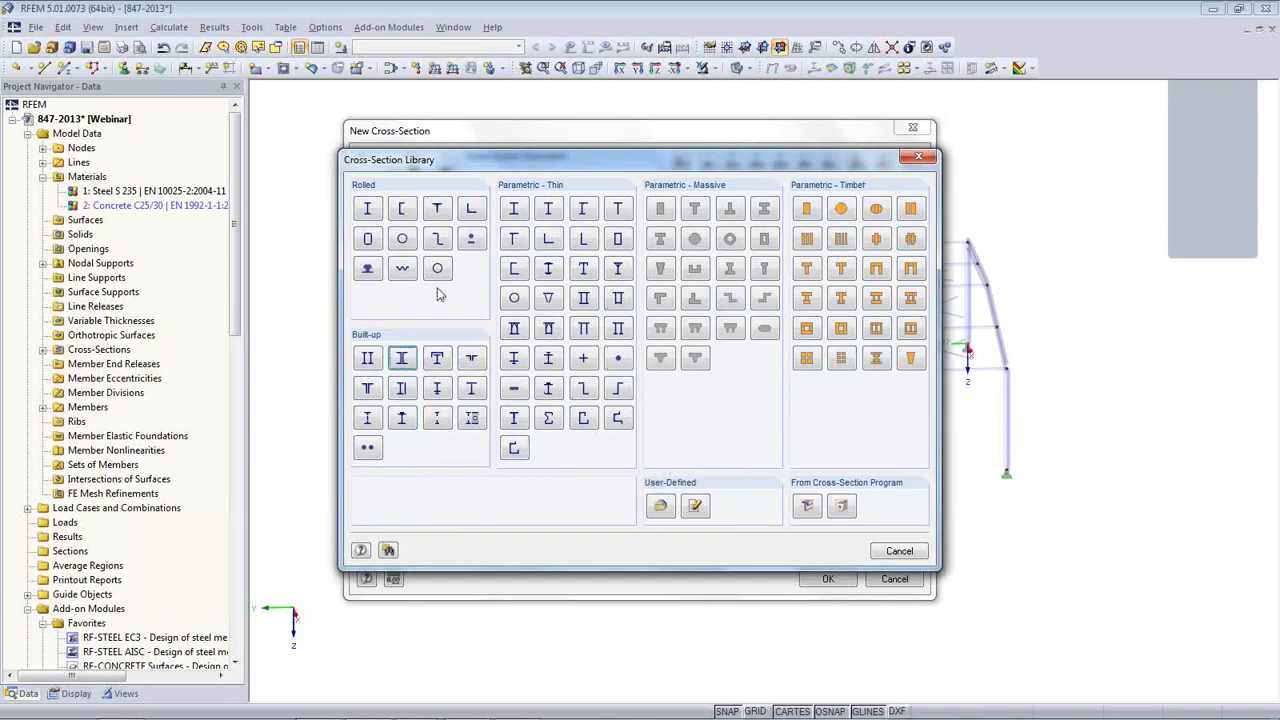
pyautogui.click(473, 245)
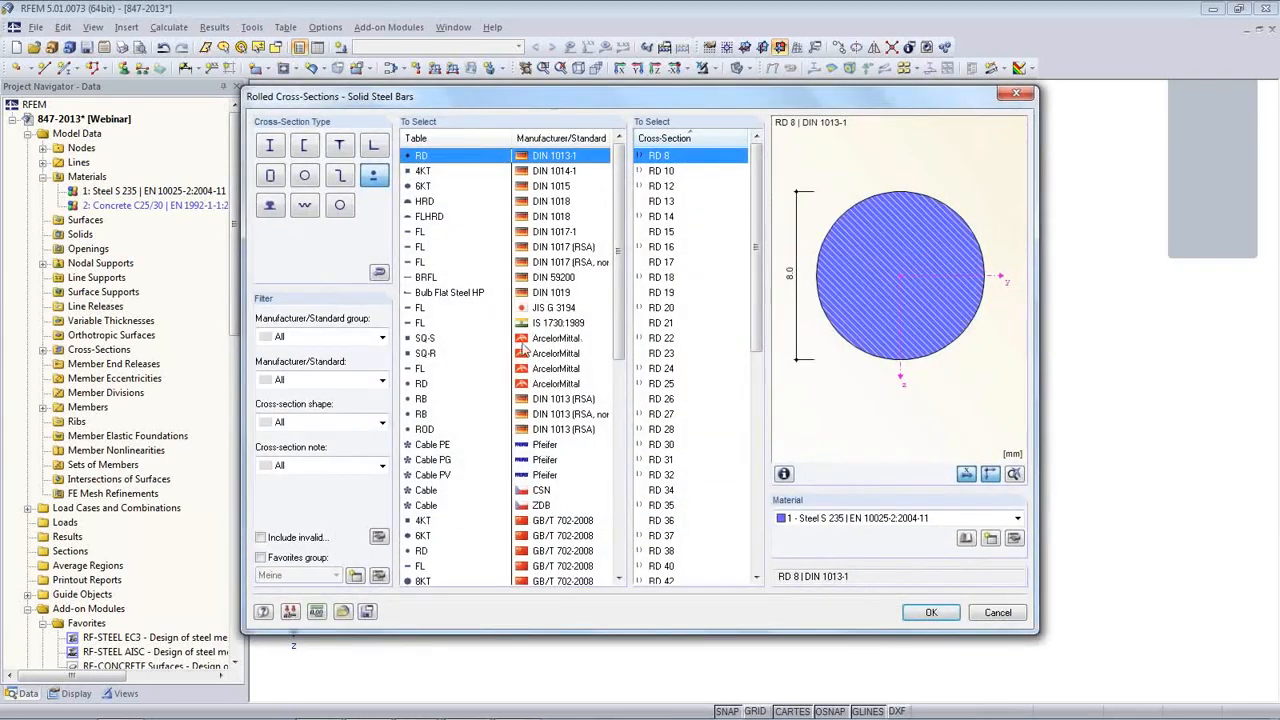
pyautogui.scroll(-7, 607, 277)
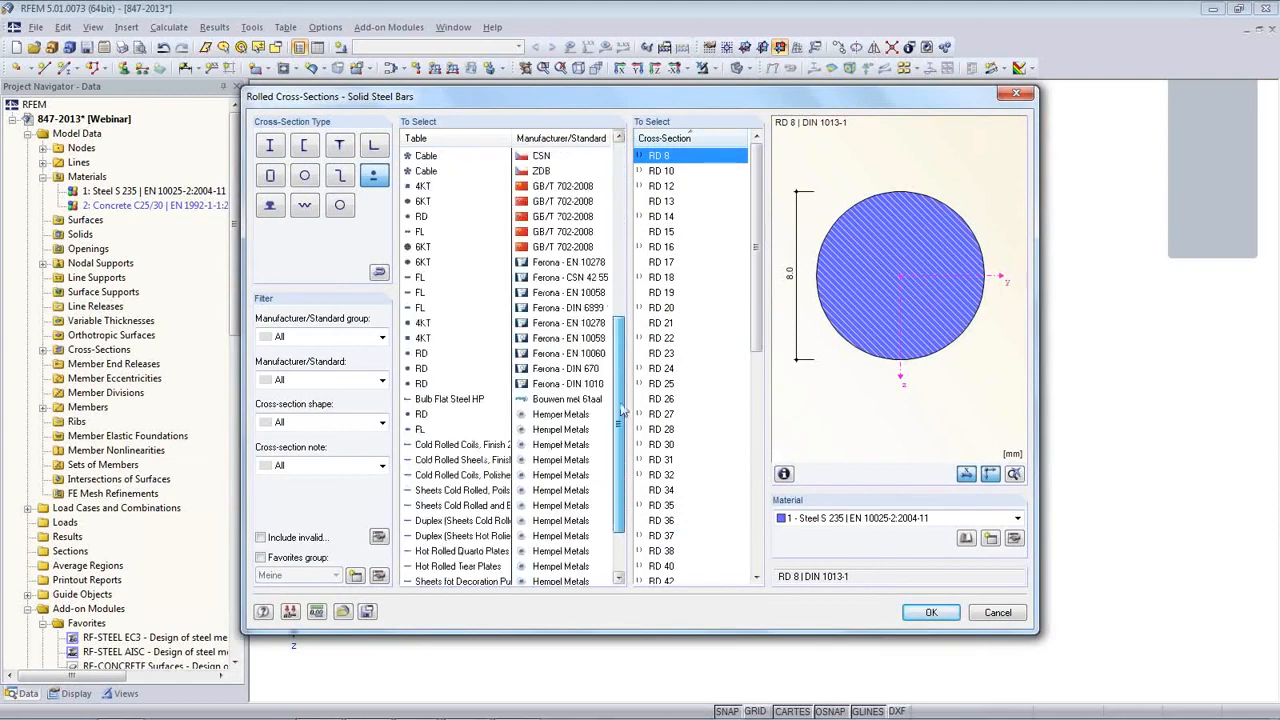
pyautogui.scroll(6, 607, 247)
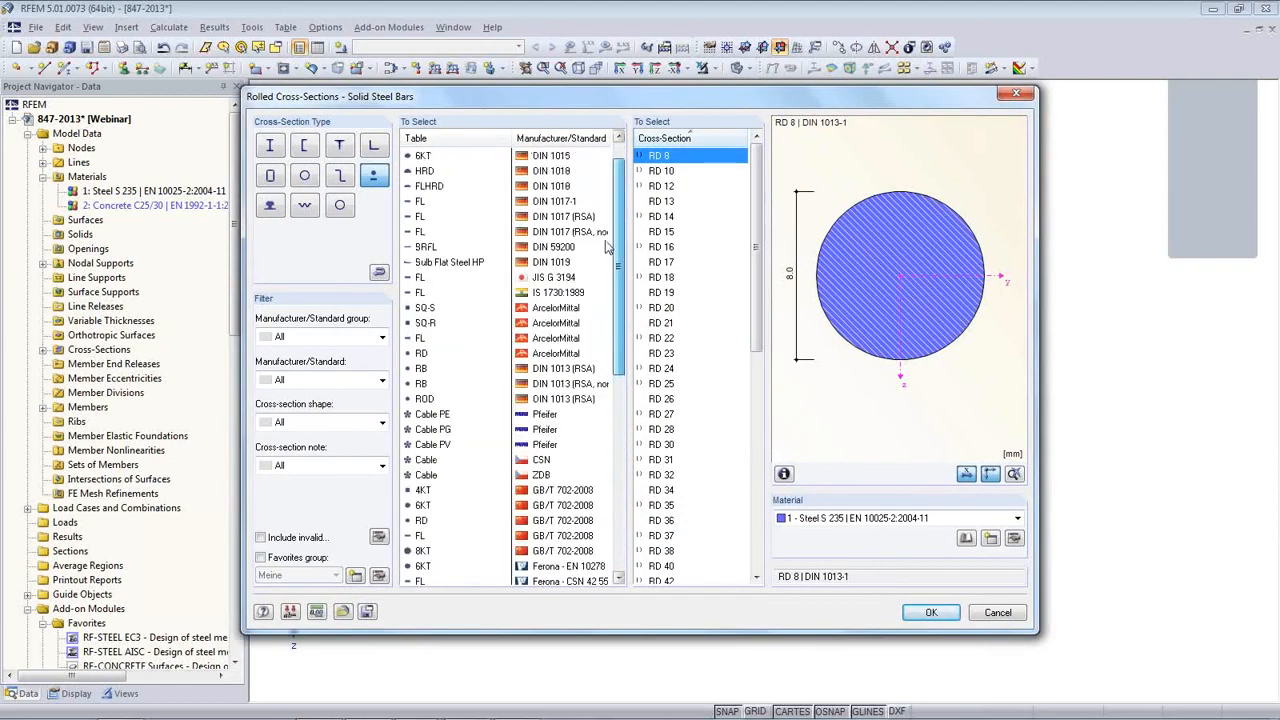
pyautogui.click(260, 558)
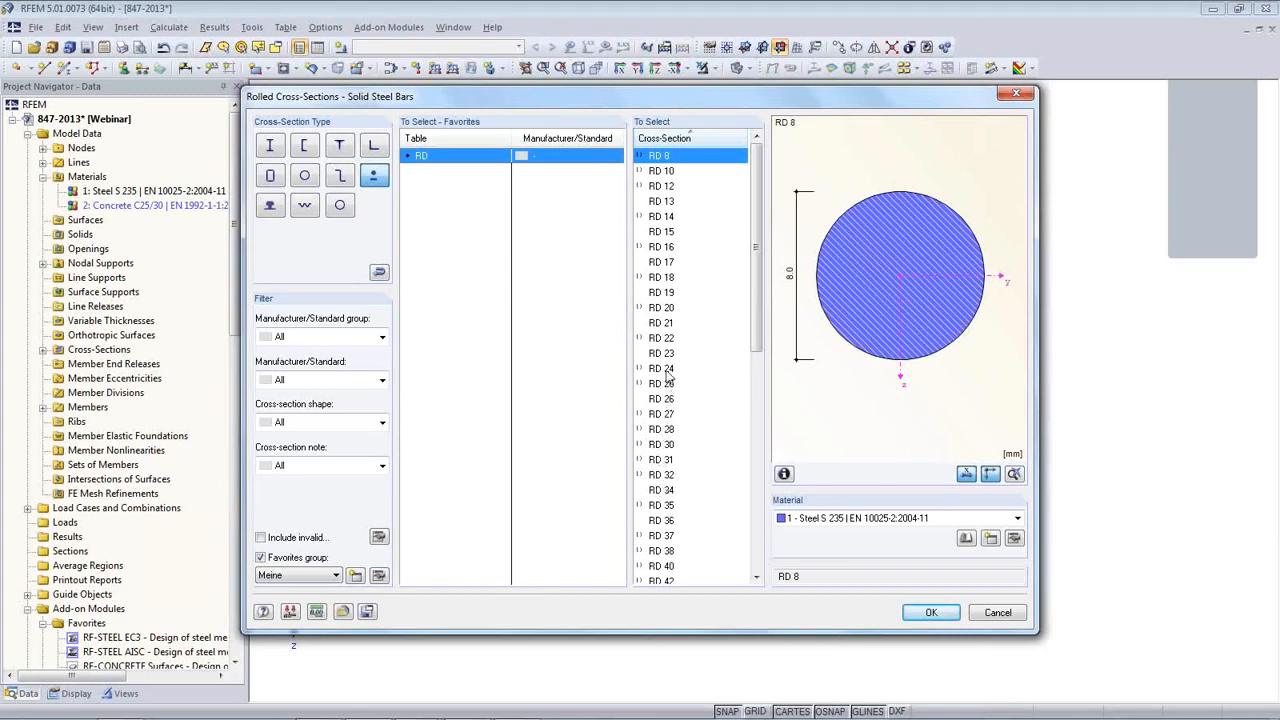
pyautogui.click(660, 449)
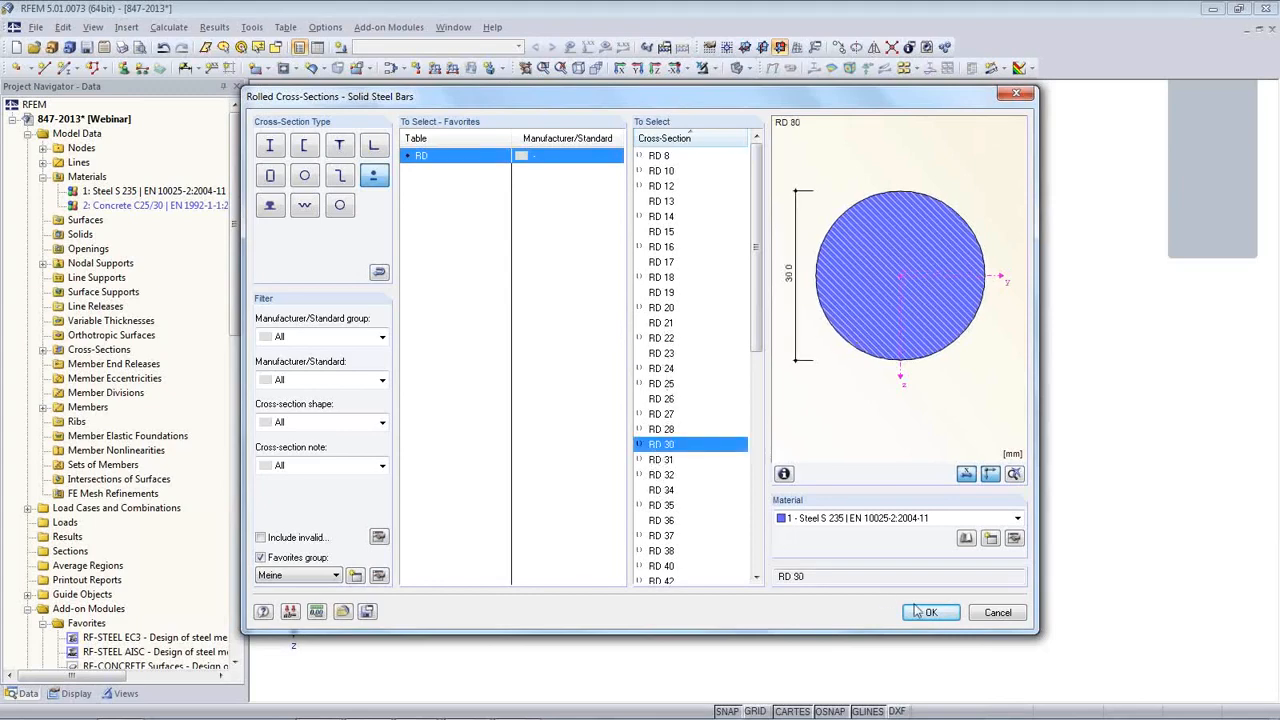
pyautogui.click(944, 607)
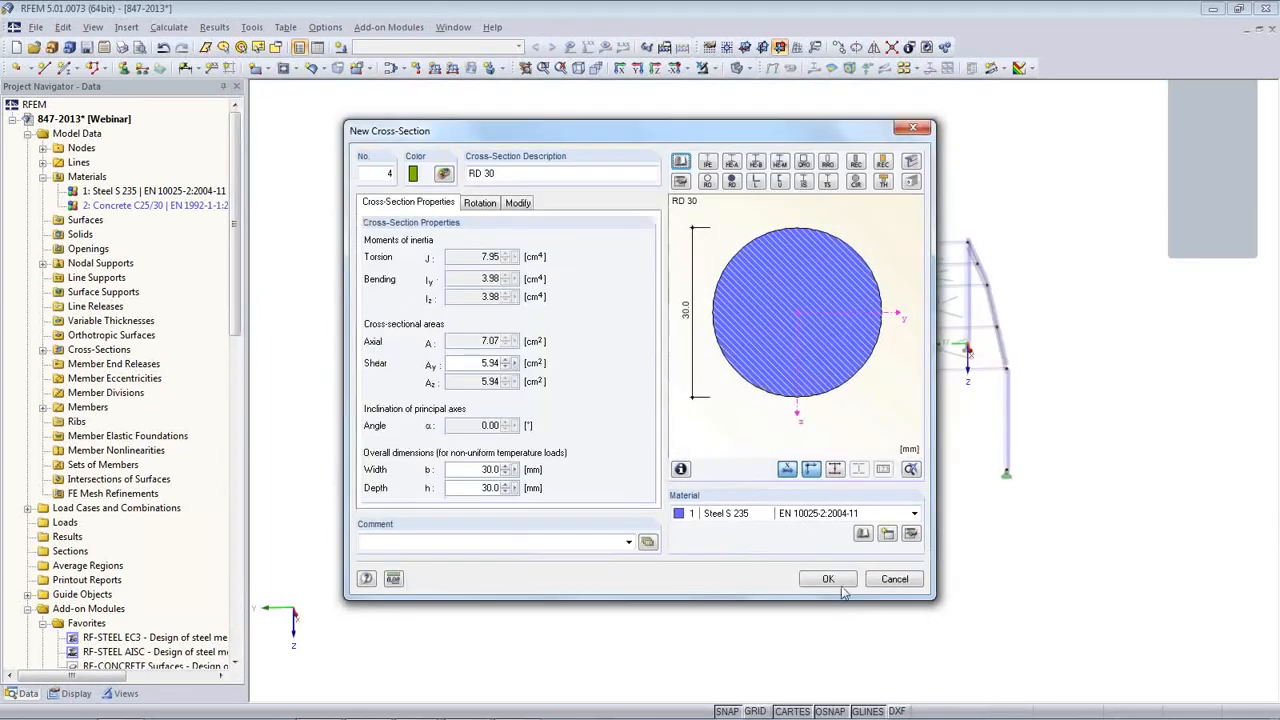
pyautogui.click(827, 583)
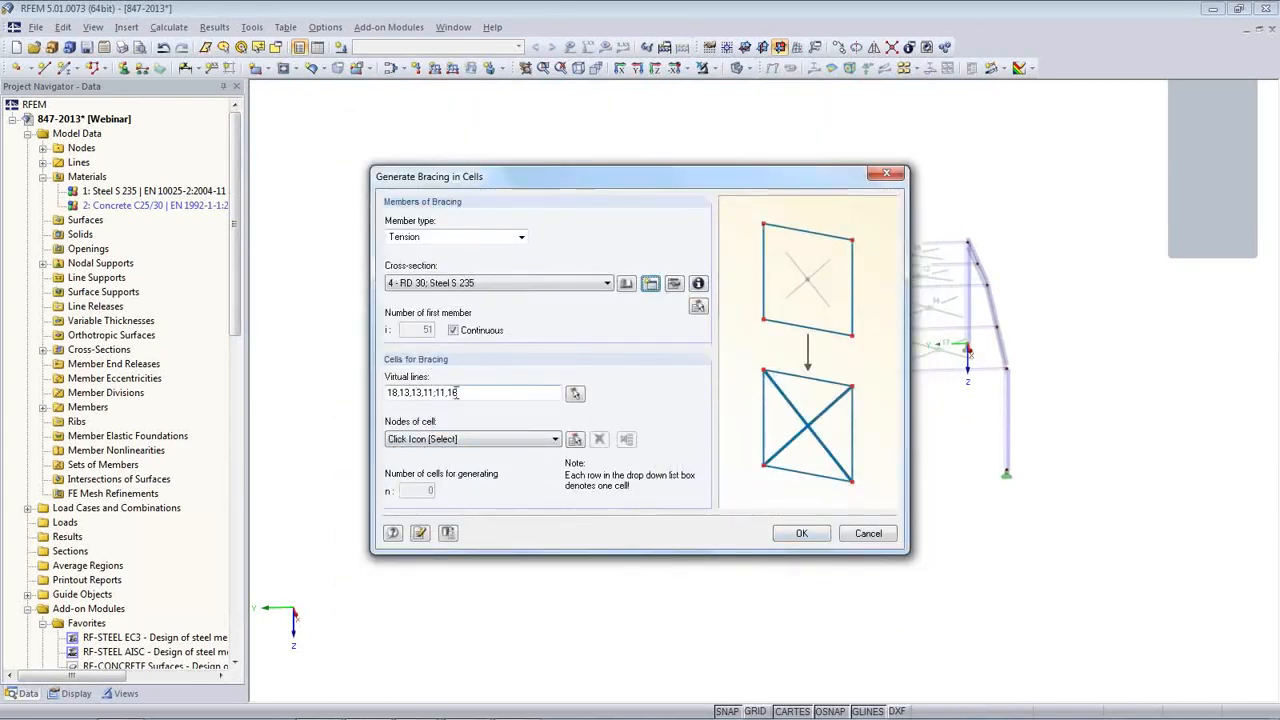
# - Clear the virtual lines and redefine them as 18,13;13,11;11,16 through the column bases of the bay between the third and fourth frames
pyautogui.doubleClick(472, 393)
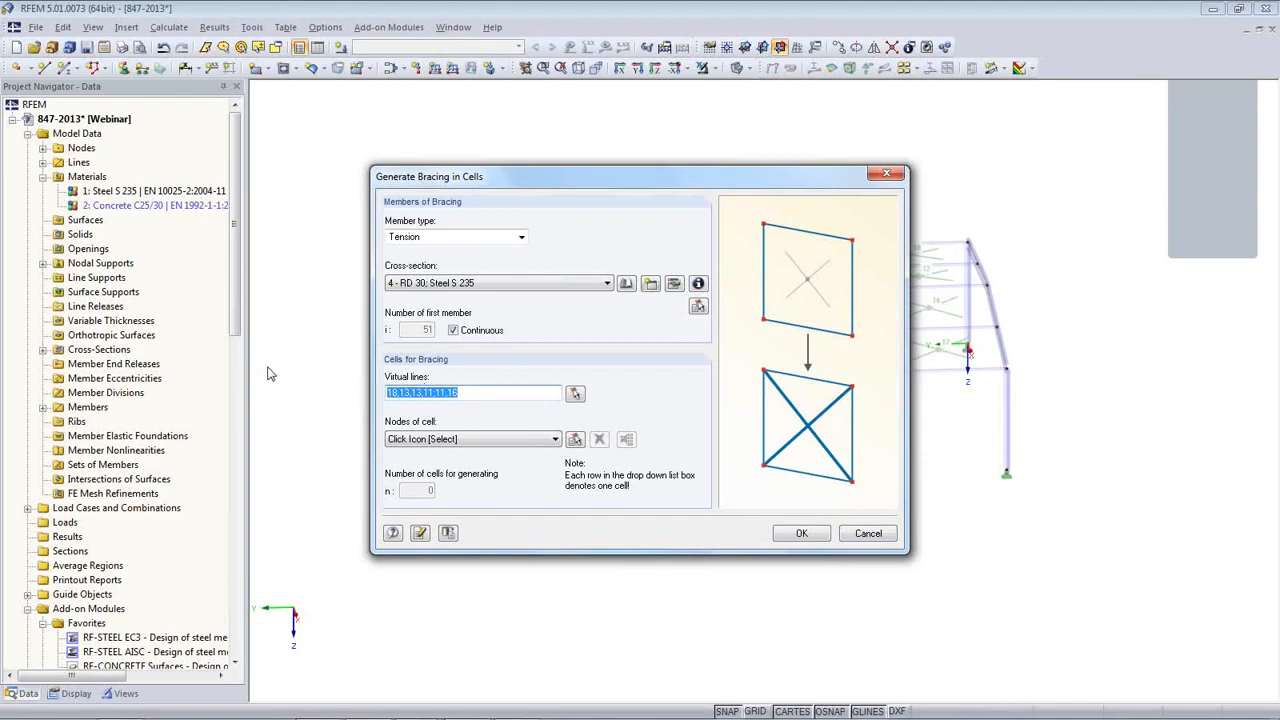
pyautogui.moveTo(585, 176); pyautogui.dragTo(249, 231)
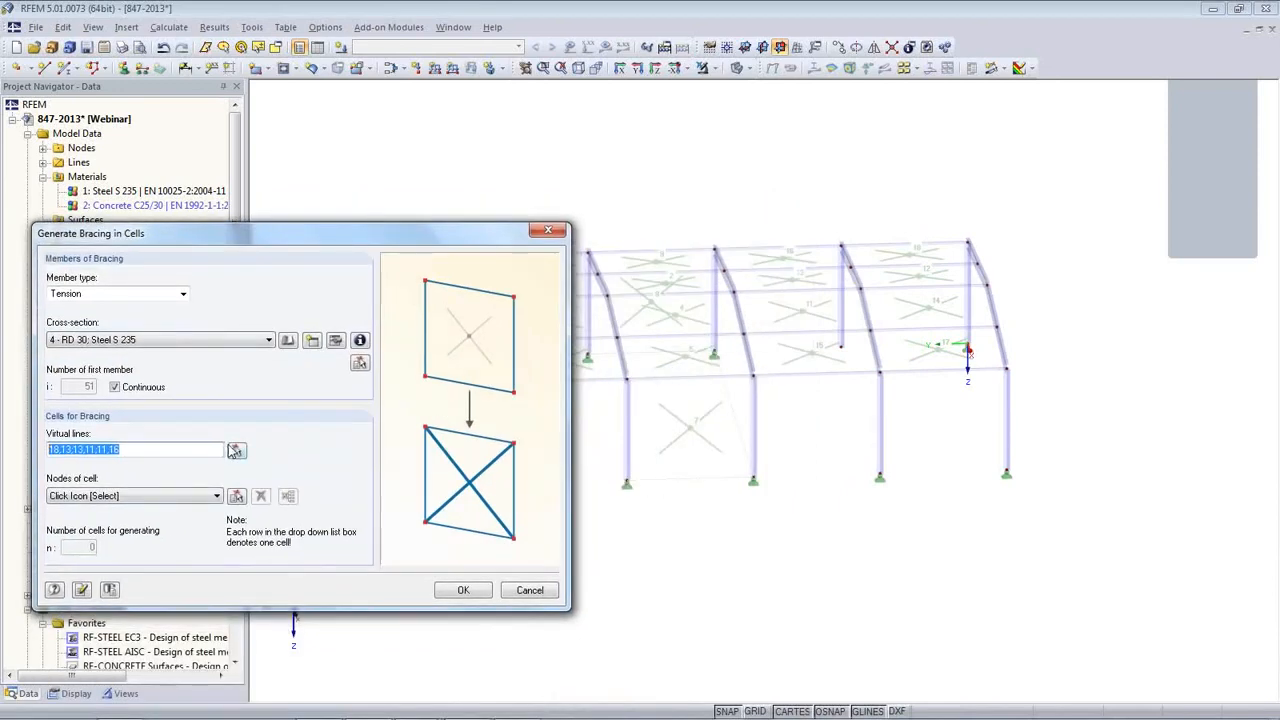
pyautogui.press('Delete')
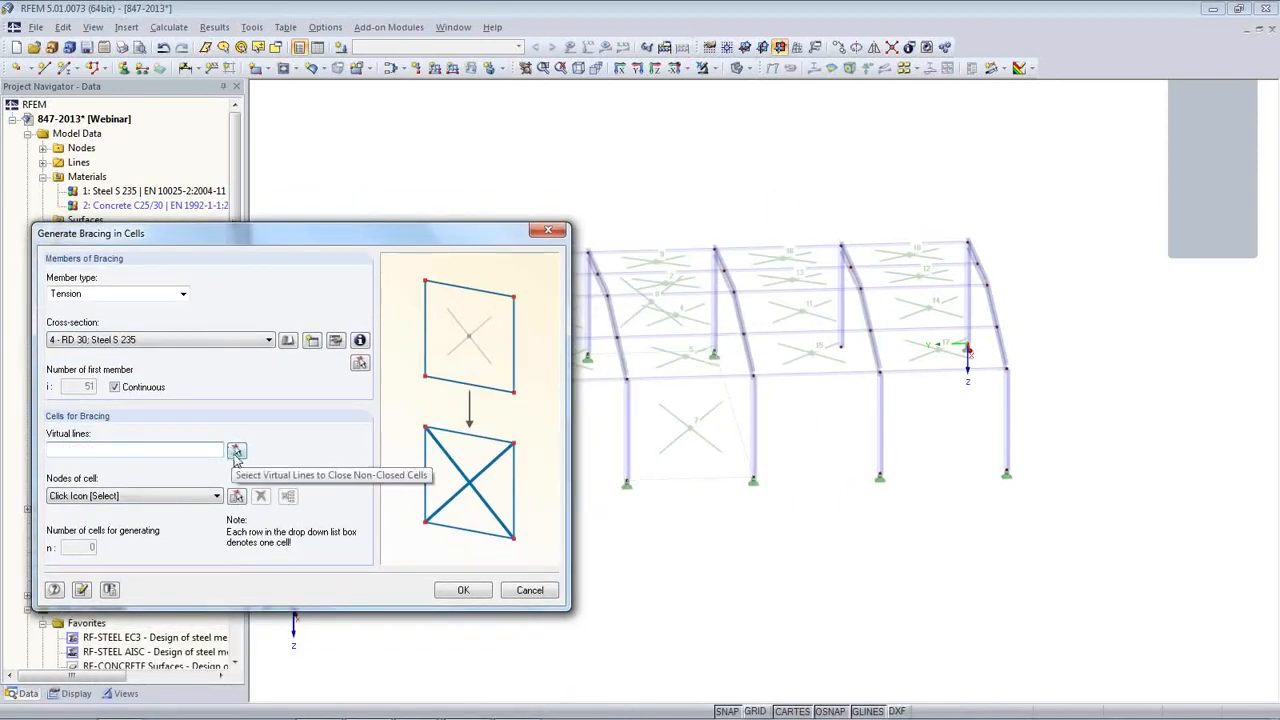
pyautogui.click(236, 452)
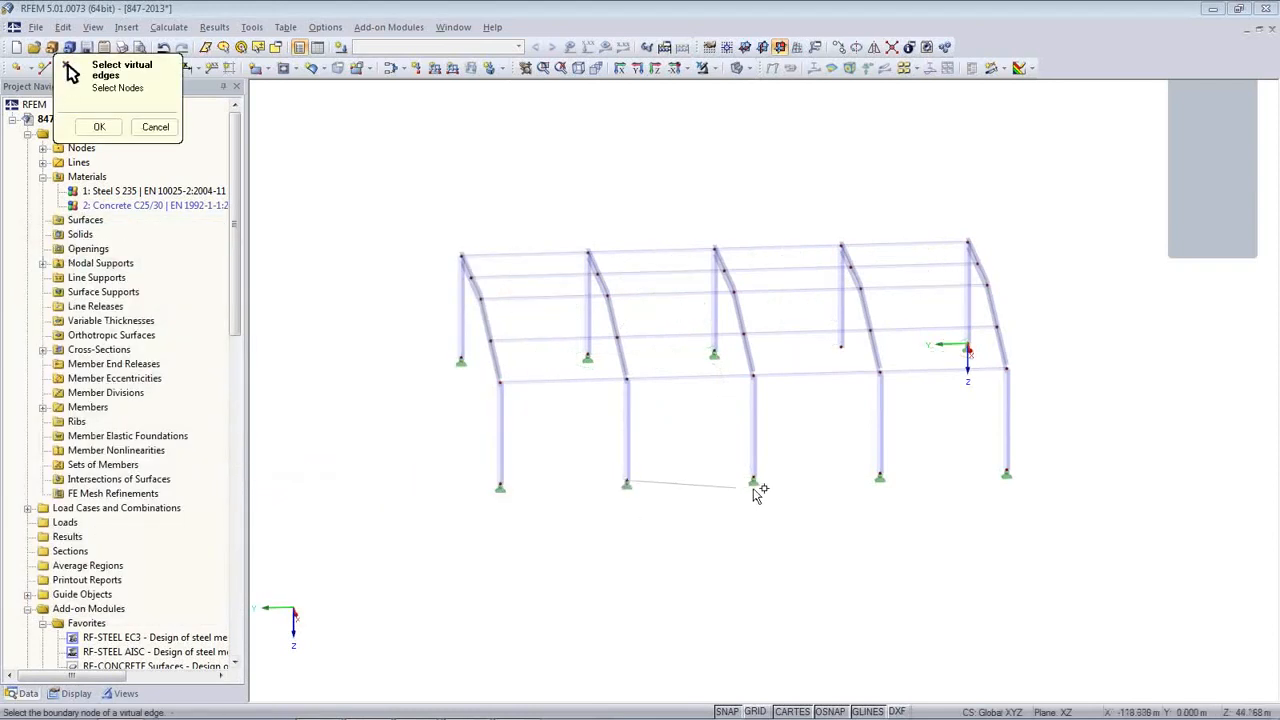
pyautogui.click(752, 481)
pyautogui.click(714, 355)
pyautogui.click(588, 357)
pyautogui.click(626, 482)
pyautogui.click(99, 126)
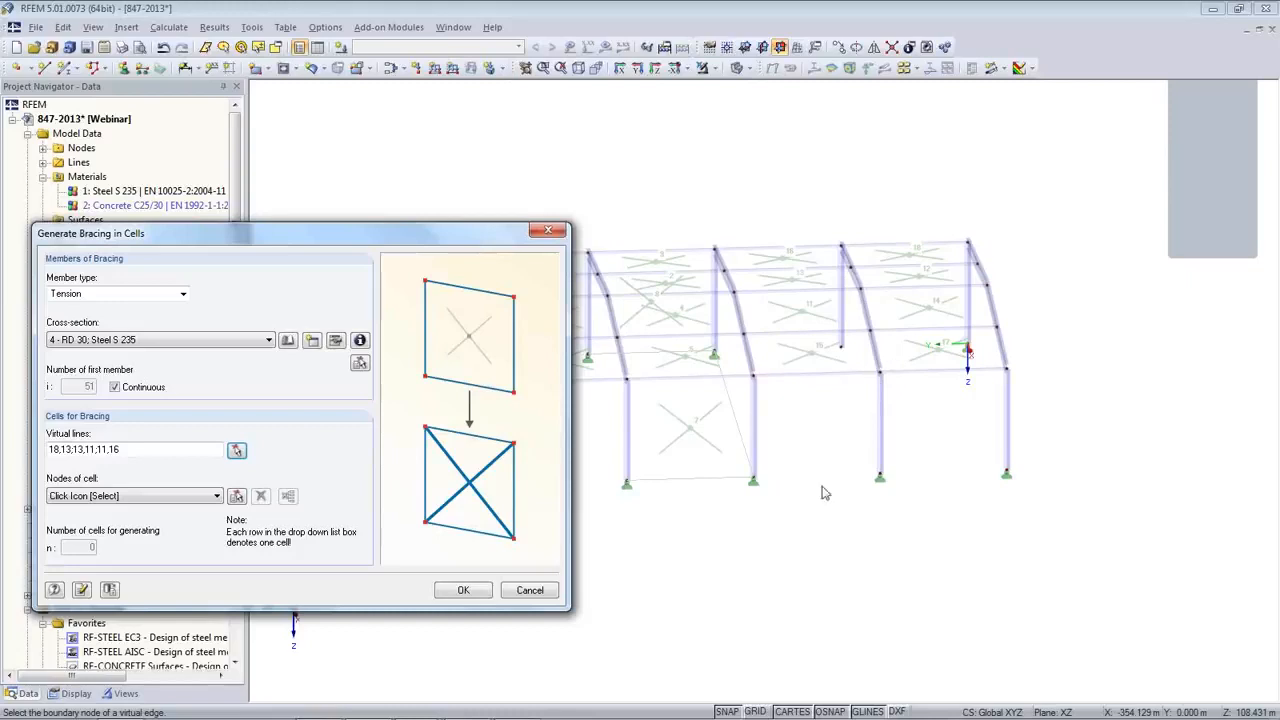
# - Select cells 2,4,5,7-9 covering the roof and both side walls of that bay, and generate the RD 30 tension bracing
pyautogui.click(237, 496)
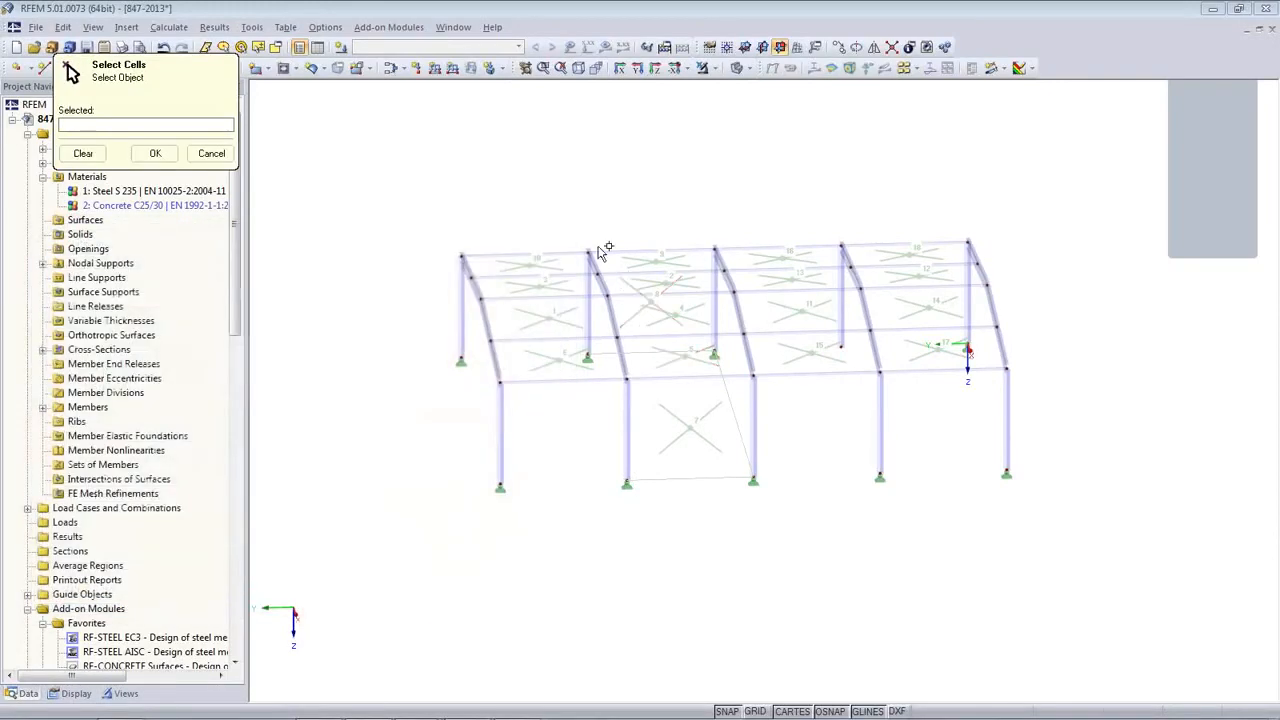
pyautogui.keyDown('ctrl'); pyautogui.moveTo(771, 414); pyautogui.dragTo(721, 386, button='middle'); pyautogui.keyUp('ctrl')
pyautogui.moveTo(600, 233); pyautogui.dragTo(738, 497)
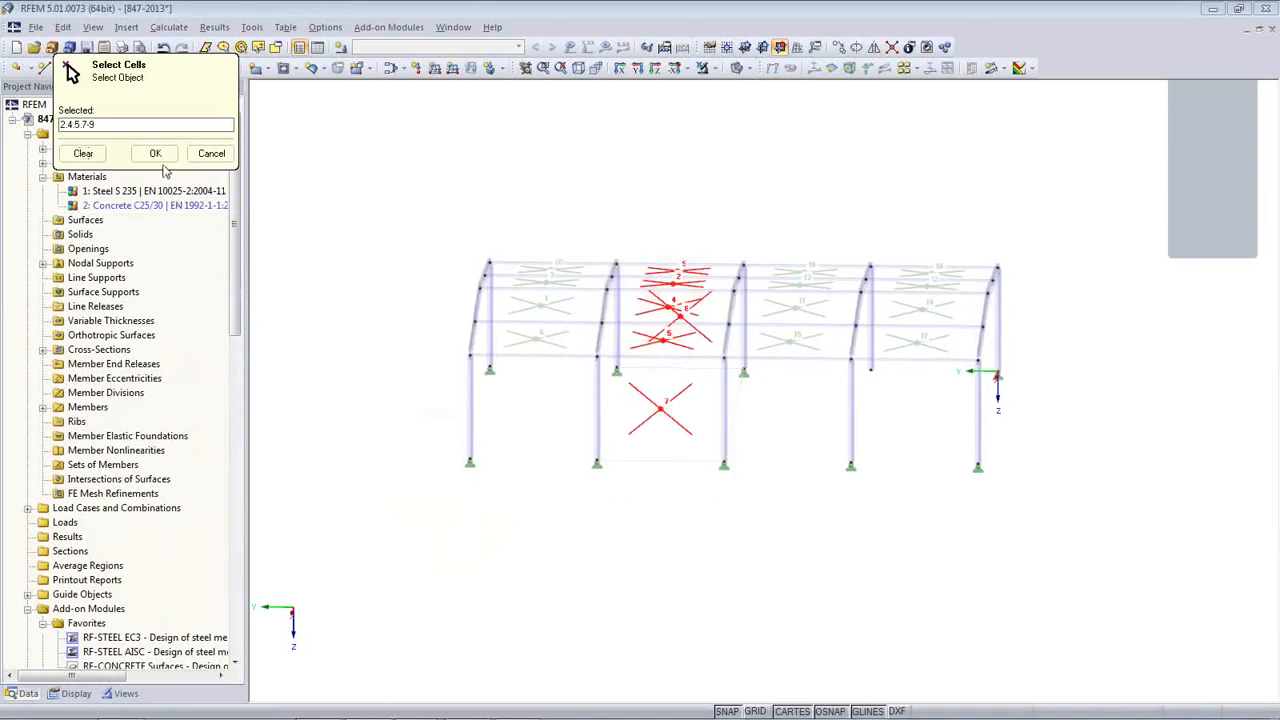
pyautogui.click(155, 153)
pyautogui.click(485, 598)
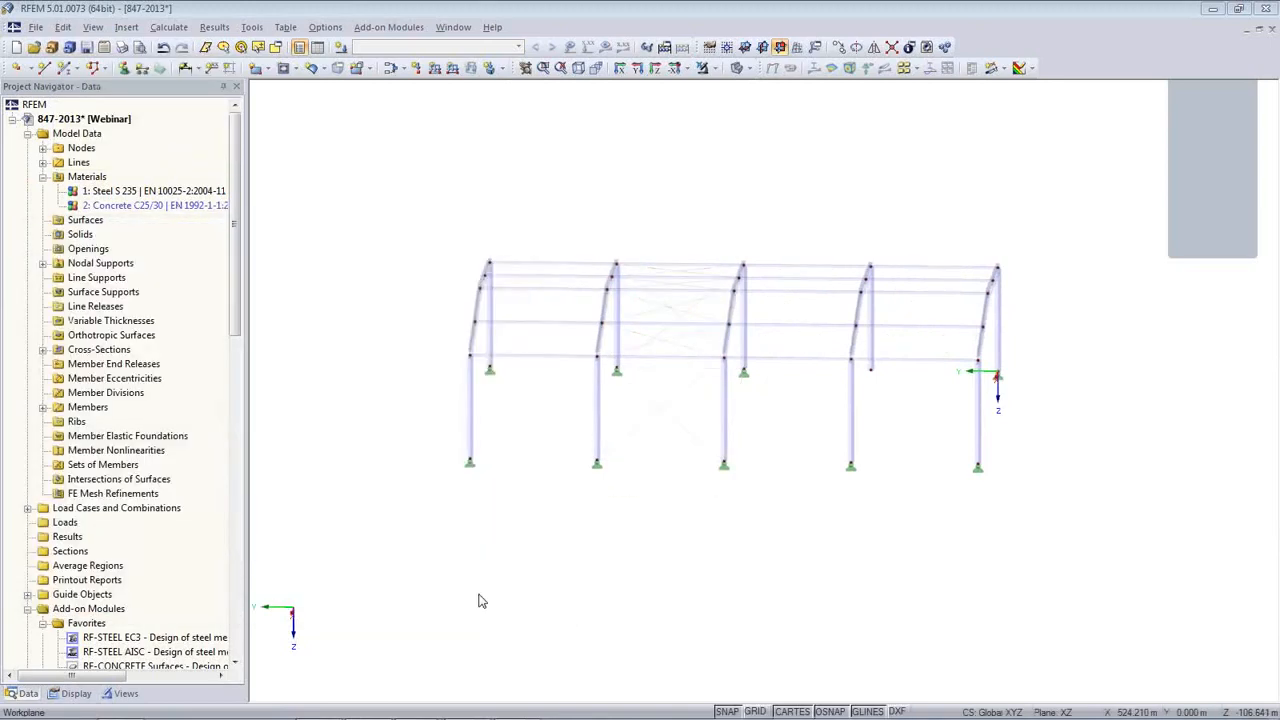
pyautogui.keyDown('ctrl'); pyautogui.moveTo(686, 549); pyautogui.dragTo(803, 489, button='middle'); pyautogui.keyUp('ctrl')
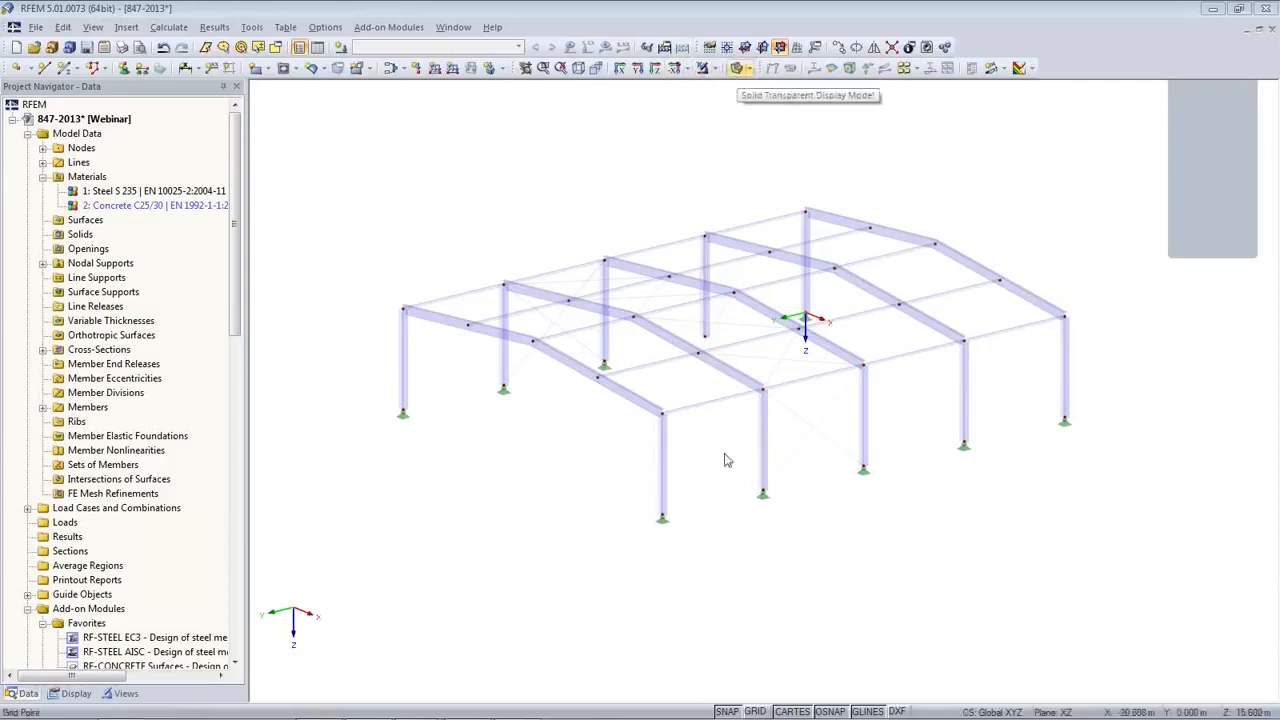
# - Examine the RD 30 bracing and its frame connections in solid and wireframe rendering, leaving the model in wireframe display
pyautogui.scroll(6, 740, 440)
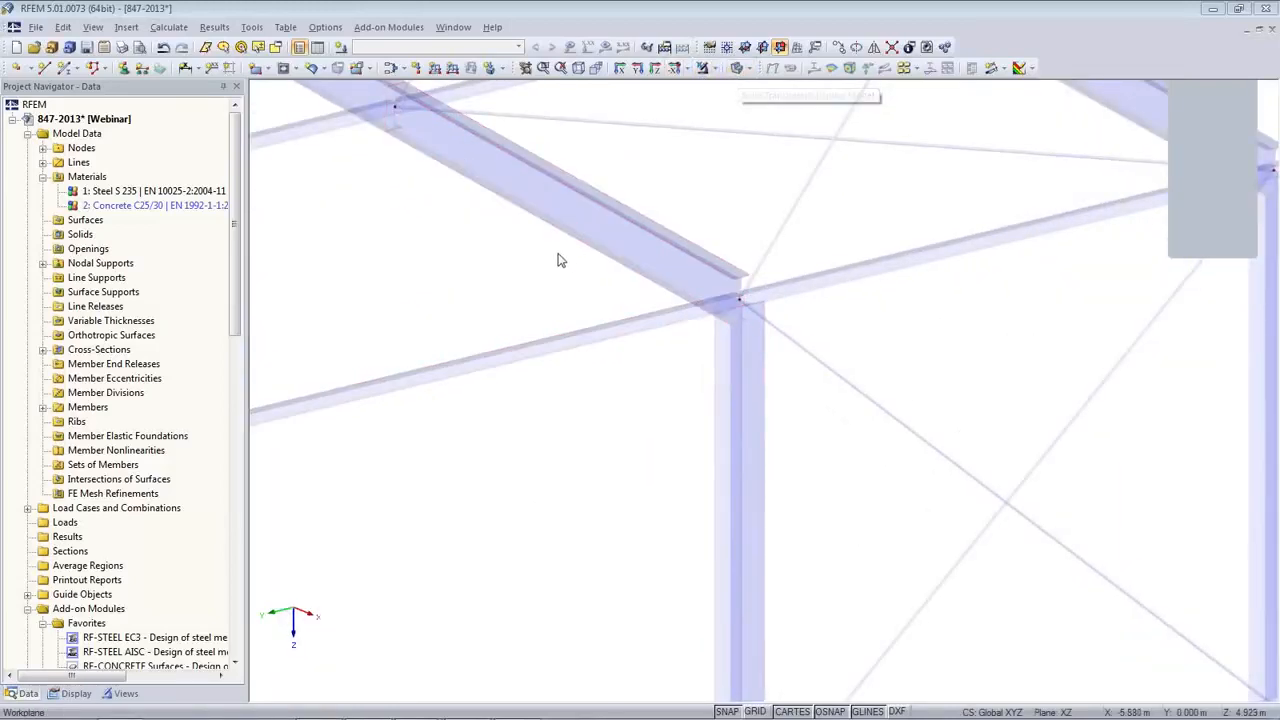
pyautogui.moveTo(560, 257); pyautogui.dragTo(777, 491, button='middle')
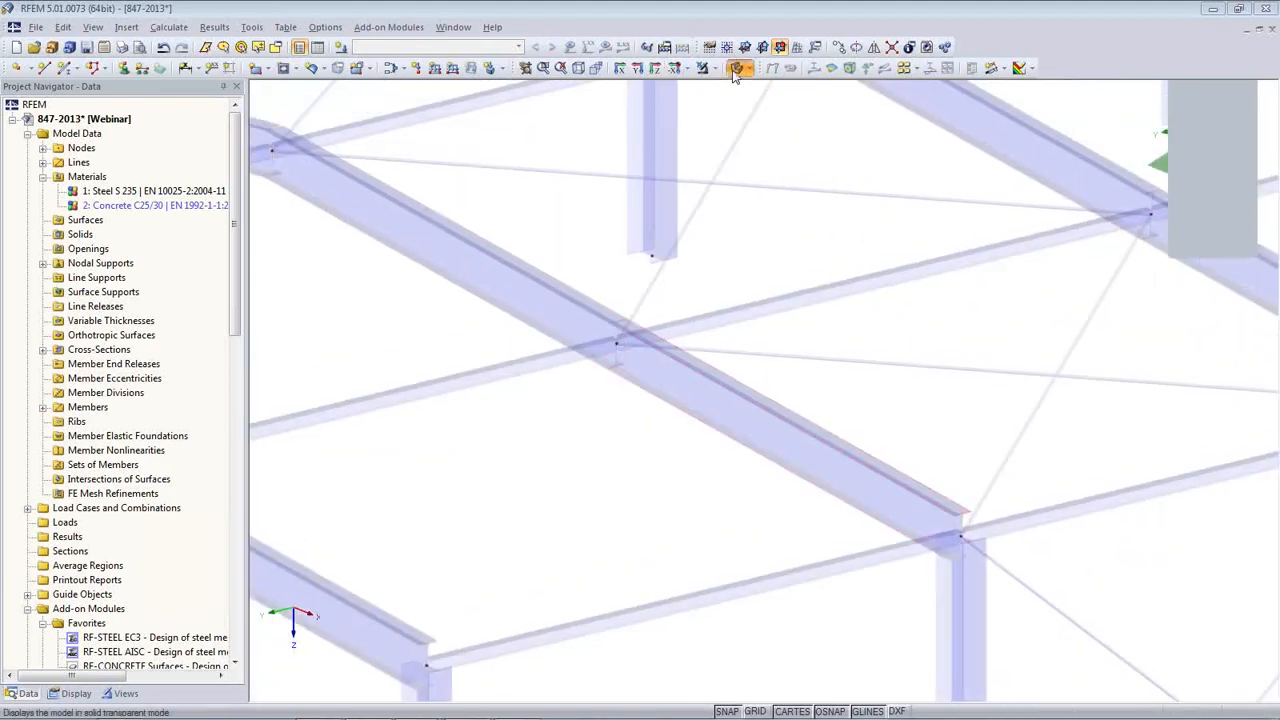
pyautogui.click(737, 67)
pyautogui.scroll(-6, 694, 423)
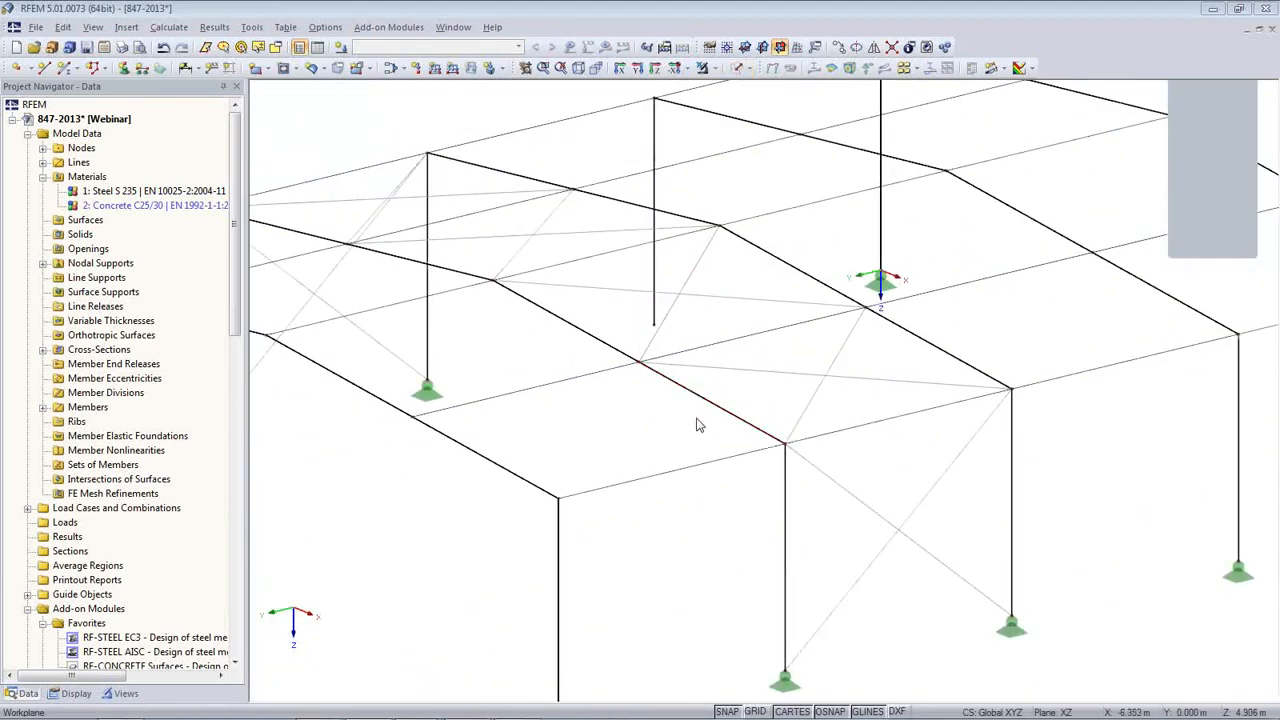
pyautogui.click(735, 70)
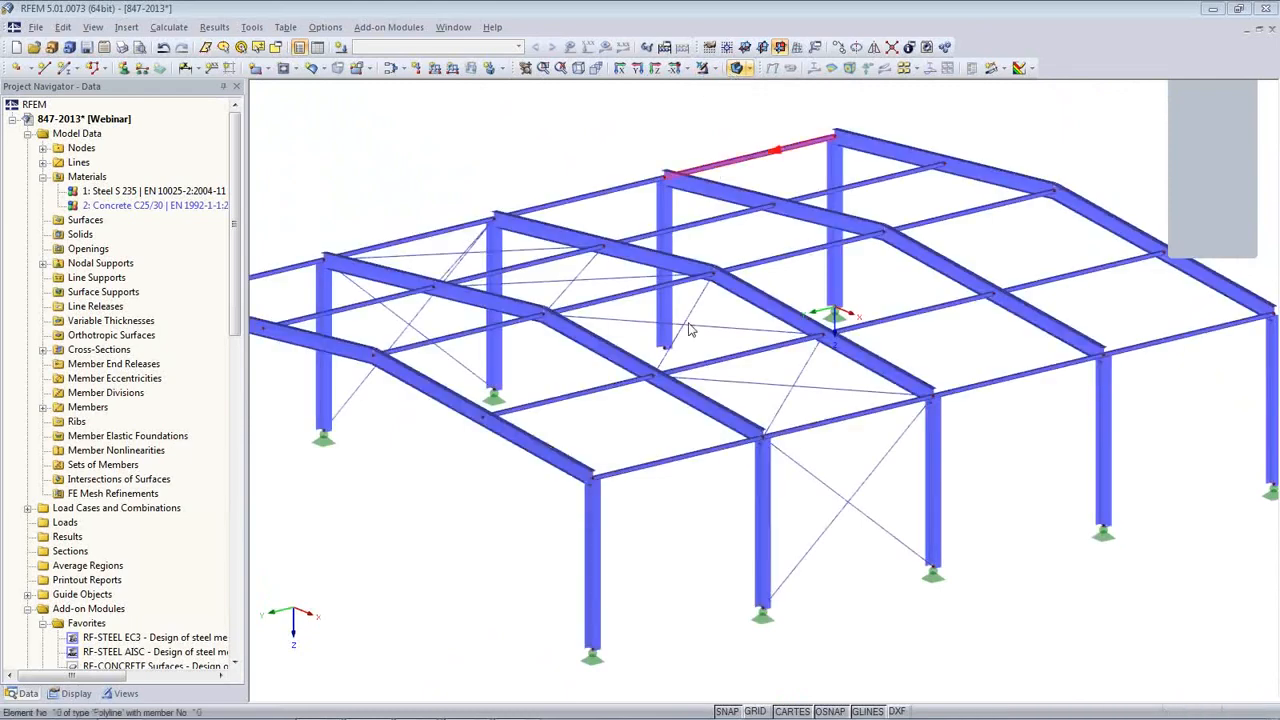
pyautogui.scroll(6, 622, 340)
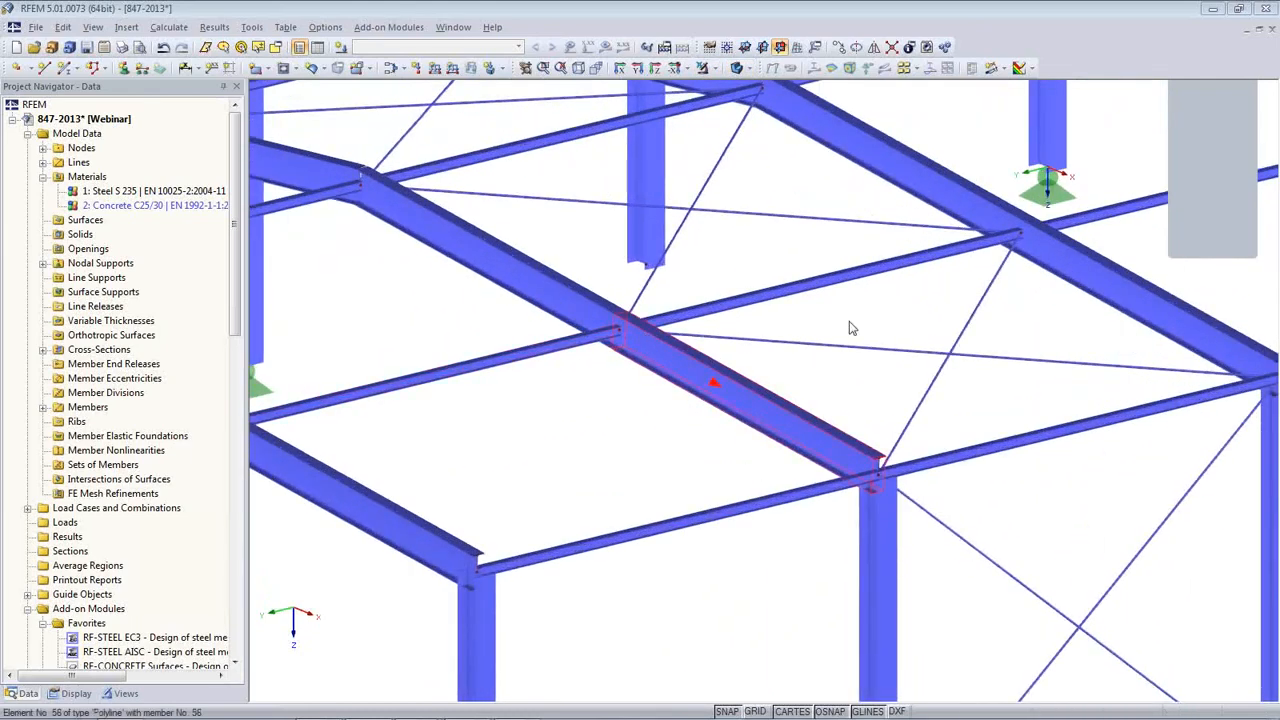
pyautogui.scroll(-5, 875, 463)
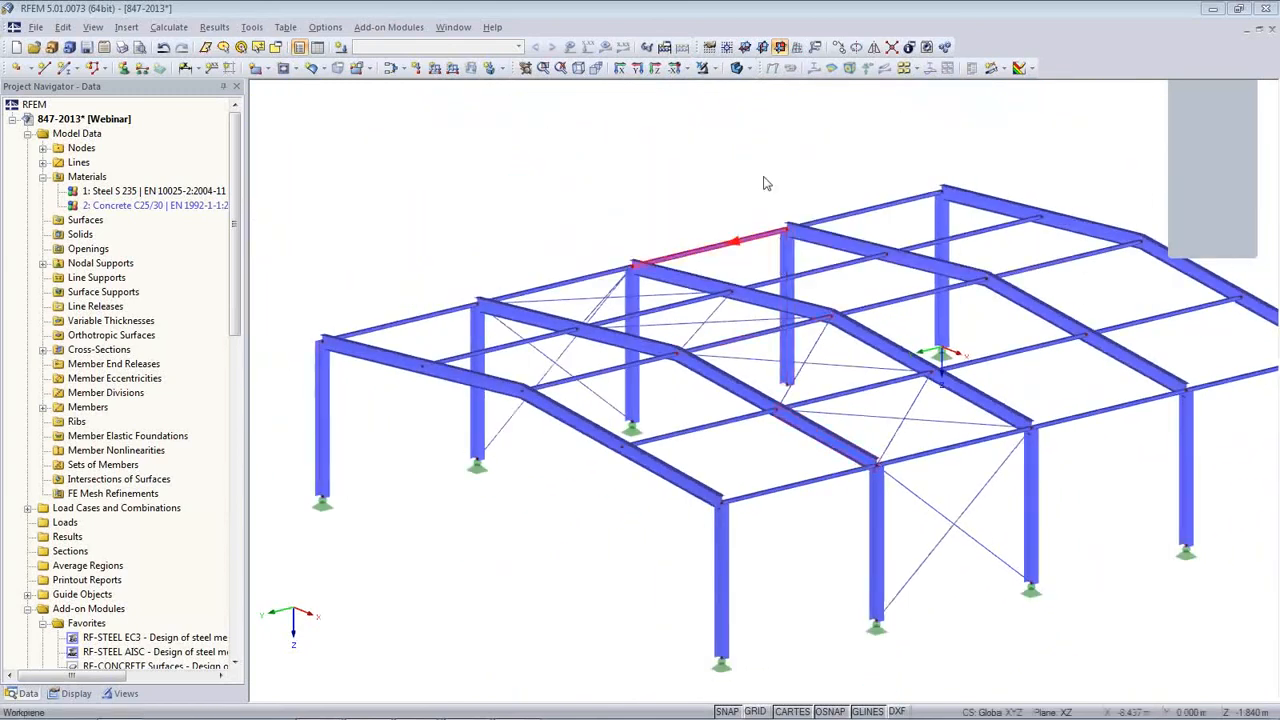
pyautogui.click(735, 70)
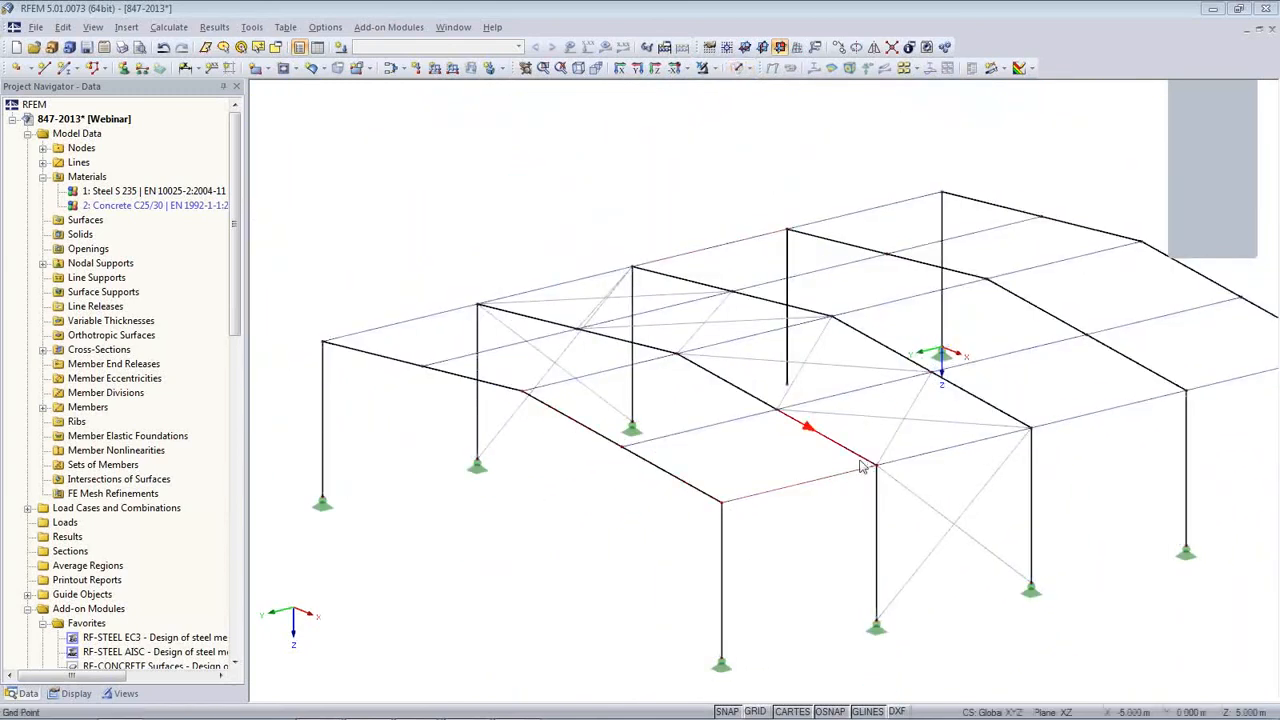
# - Turn on the display of cross-section outlines for the members
pyautogui.click(70, 693)
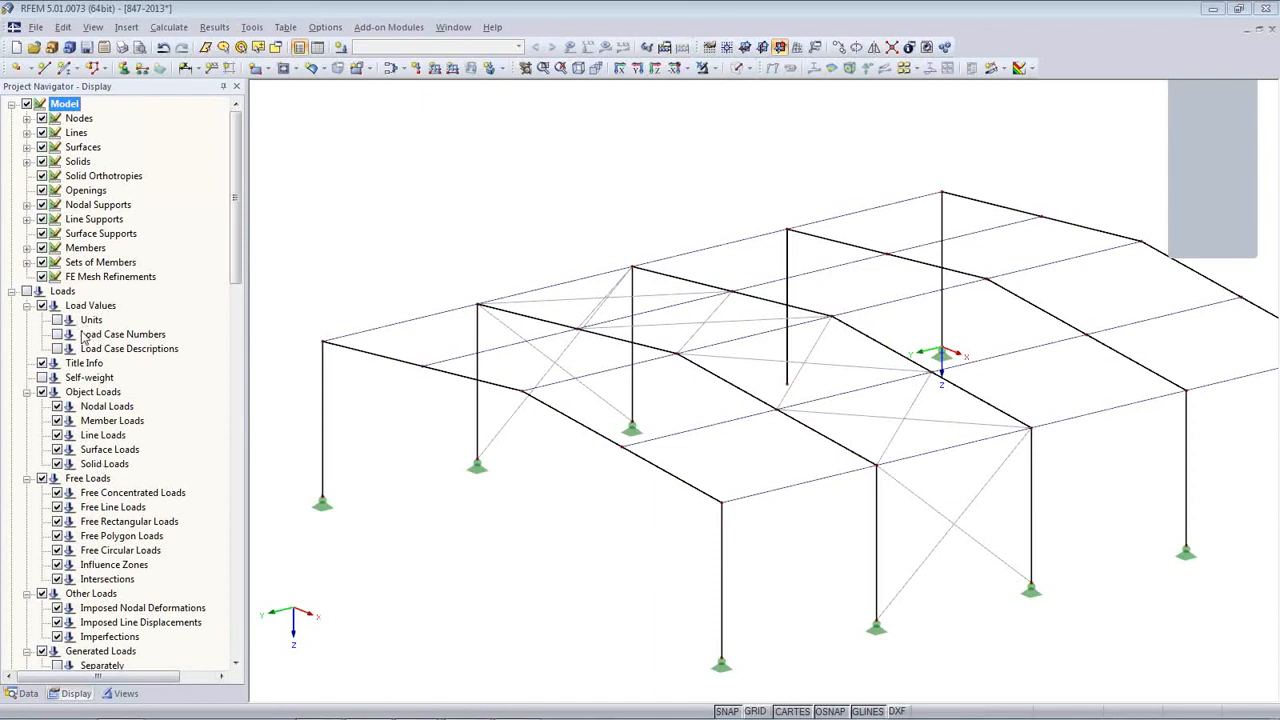
pyautogui.click(26, 248)
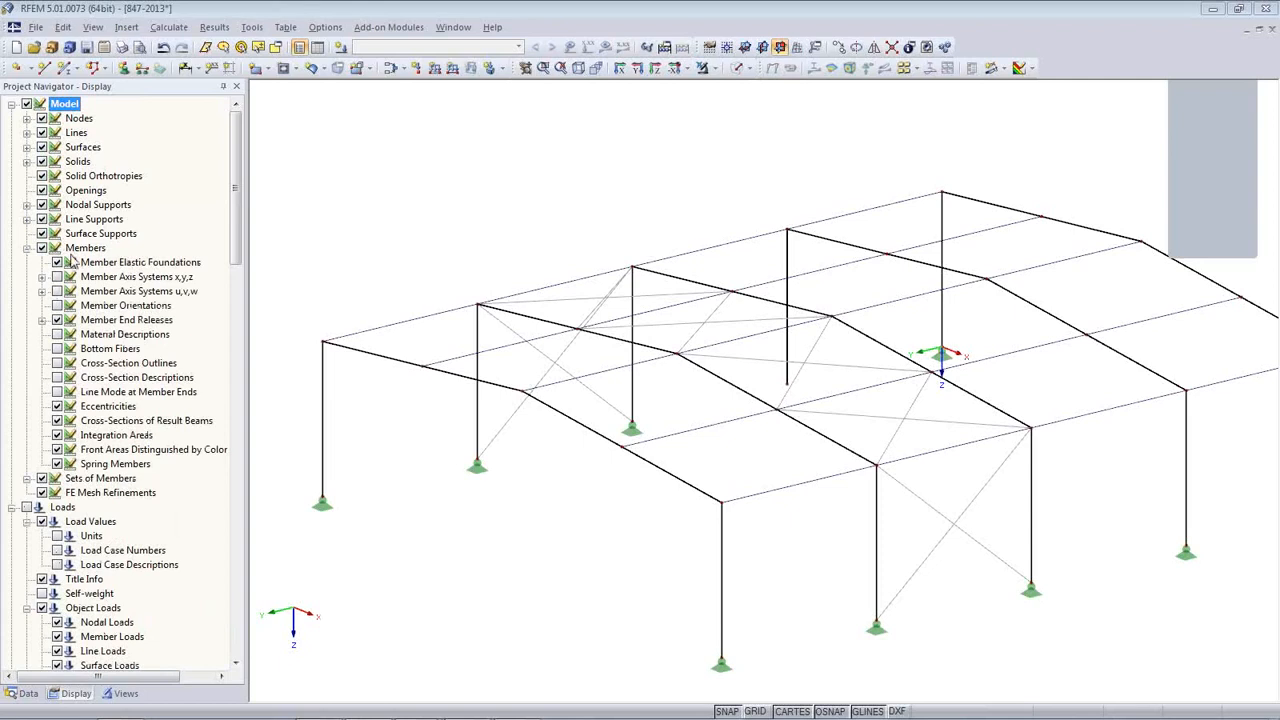
pyautogui.click(58, 364)
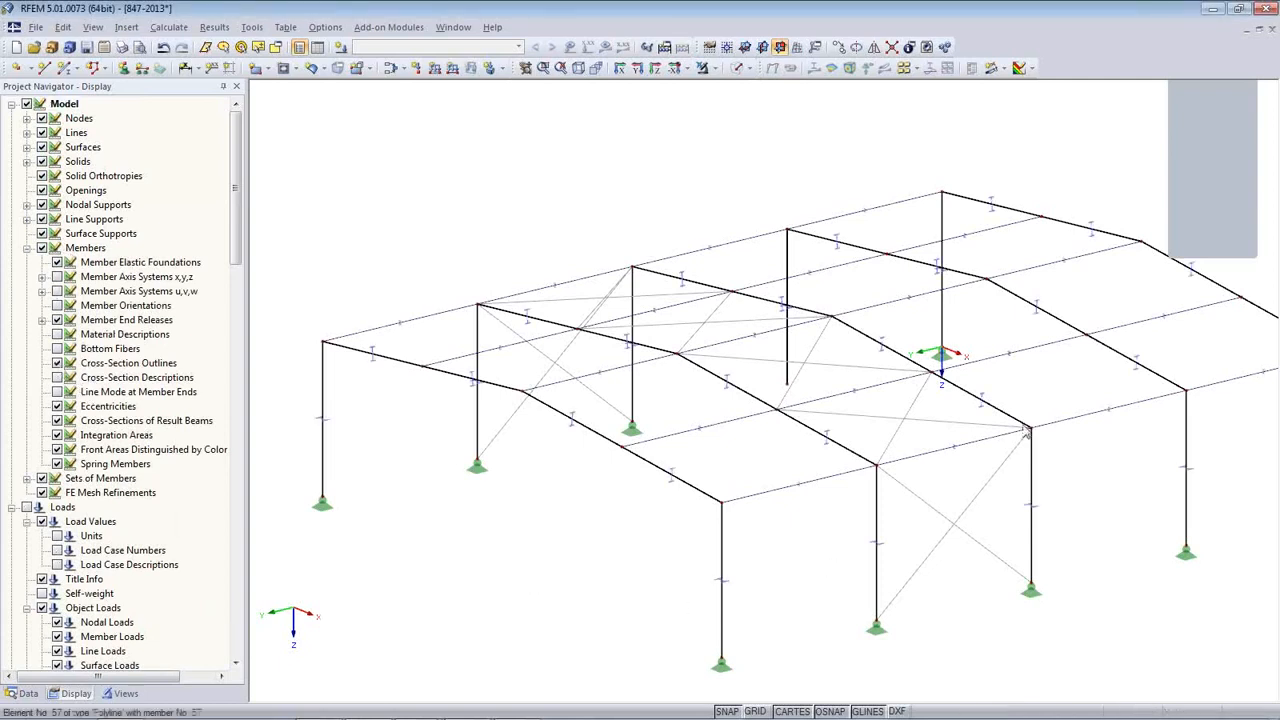
# - Copy the corner column of the Y = 24 m gable frame to the two intermediate roof nodes of that frame
pyautogui.keyDown('ctrl'); pyautogui.moveTo(1014, 486); pyautogui.dragTo(903, 449, button='middle'); pyautogui.keyUp('ctrl')
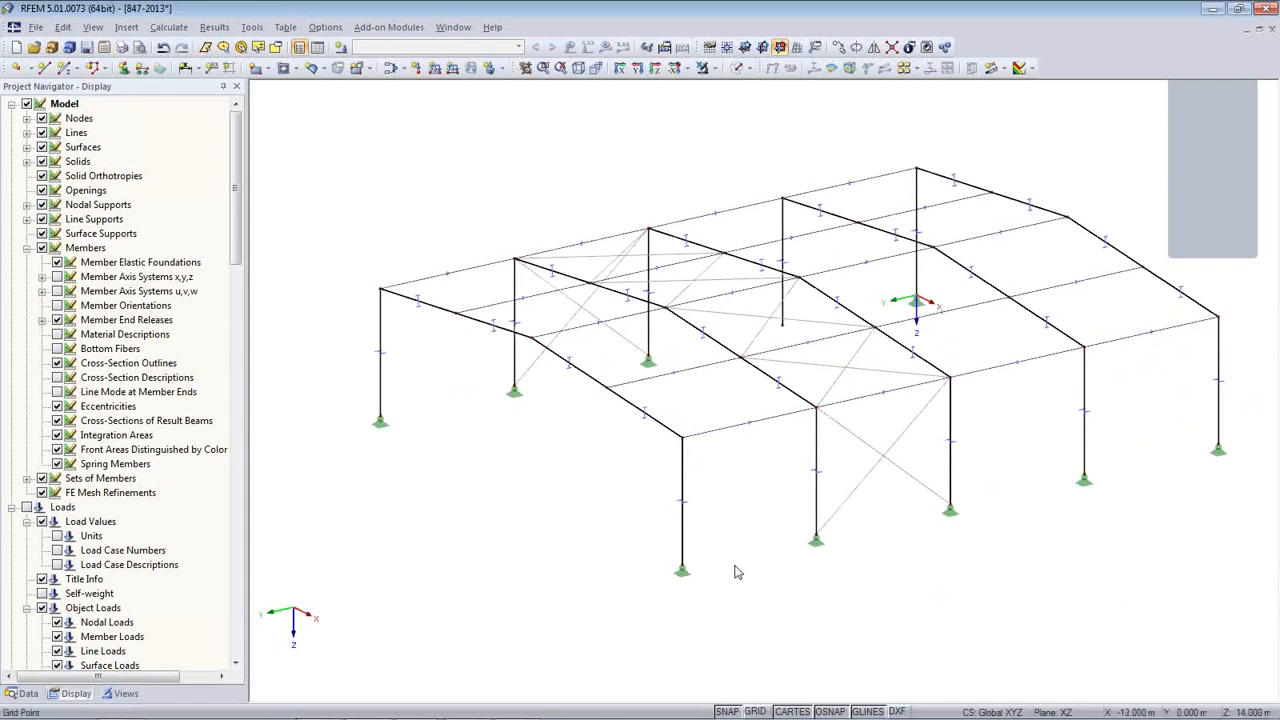
pyautogui.click(528, 372)
pyautogui.moveTo(722, 600); pyautogui.dragTo(620, 506)
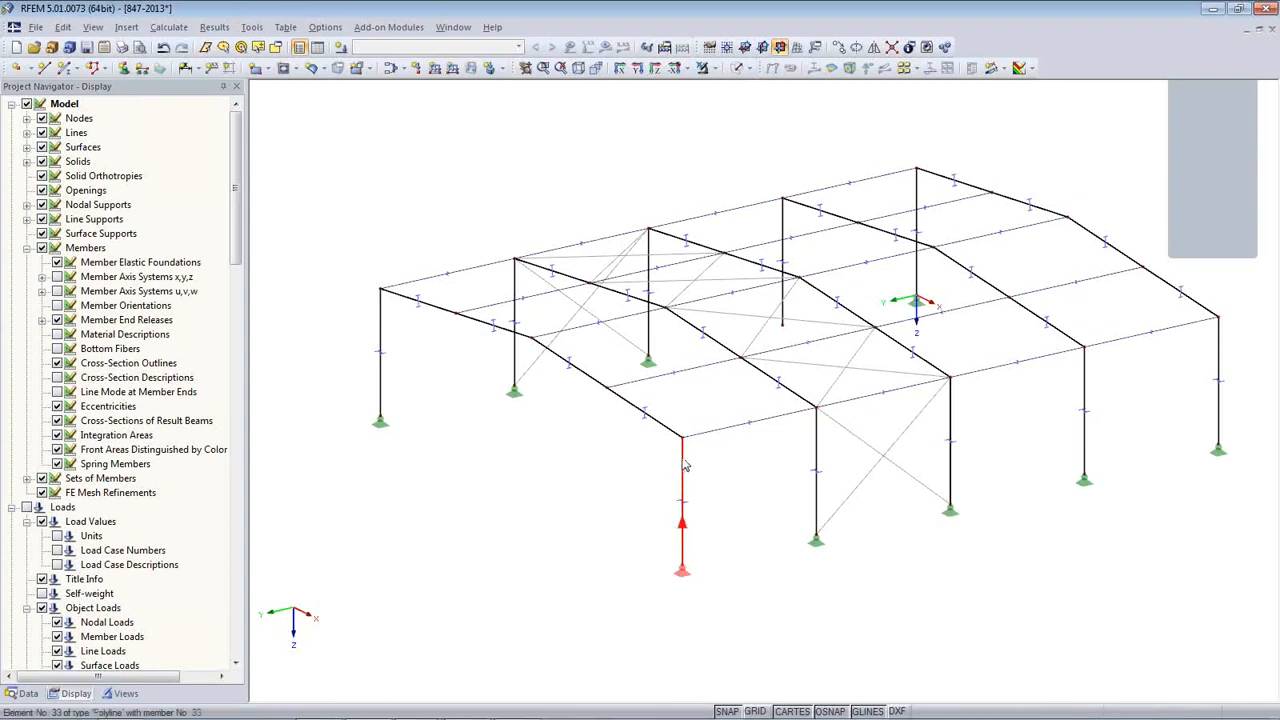
pyautogui.moveTo(684, 466); pyautogui.dragTo(460, 324)
pyautogui.click(480, 484)
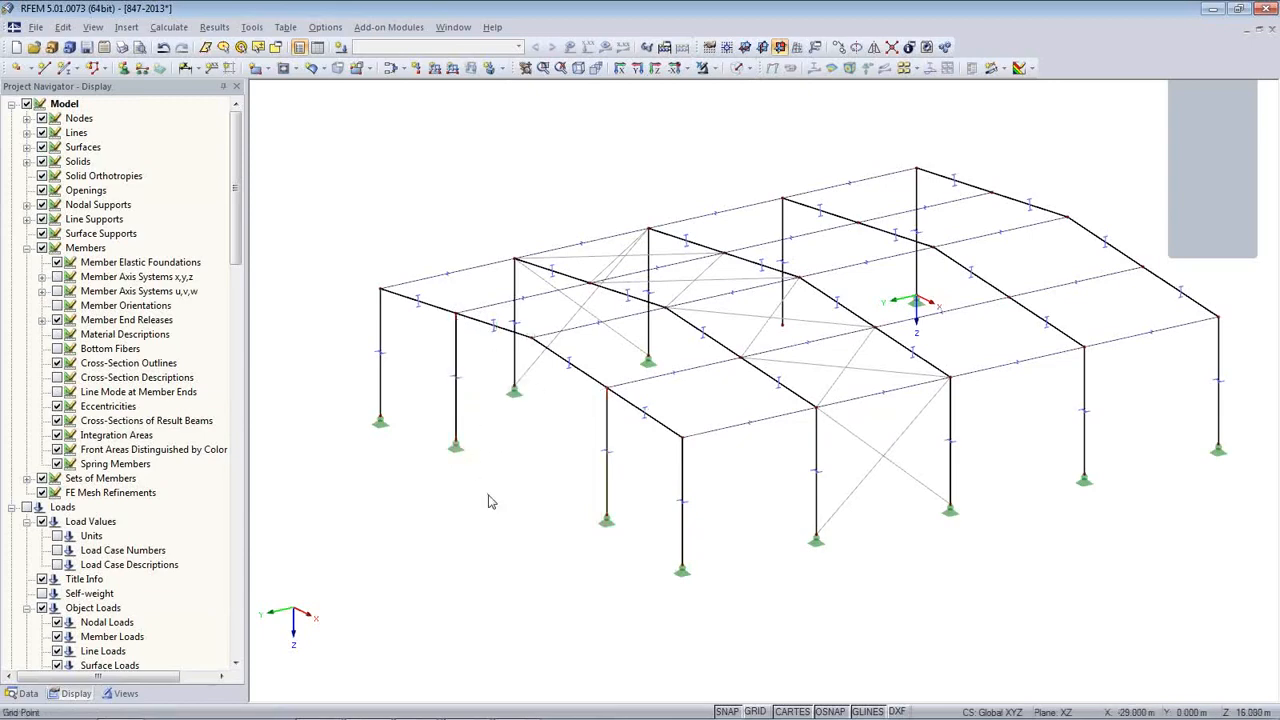
# - Set the Z-coordinate of the two new gable columns' base nodes to 0 m
pyautogui.keyDown('ctrl'); pyautogui.moveTo(493, 510); pyautogui.dragTo(691, 551, button='middle'); pyautogui.keyUp('ctrl')
pyautogui.moveTo(807, 598); pyautogui.dragTo(471, 510)
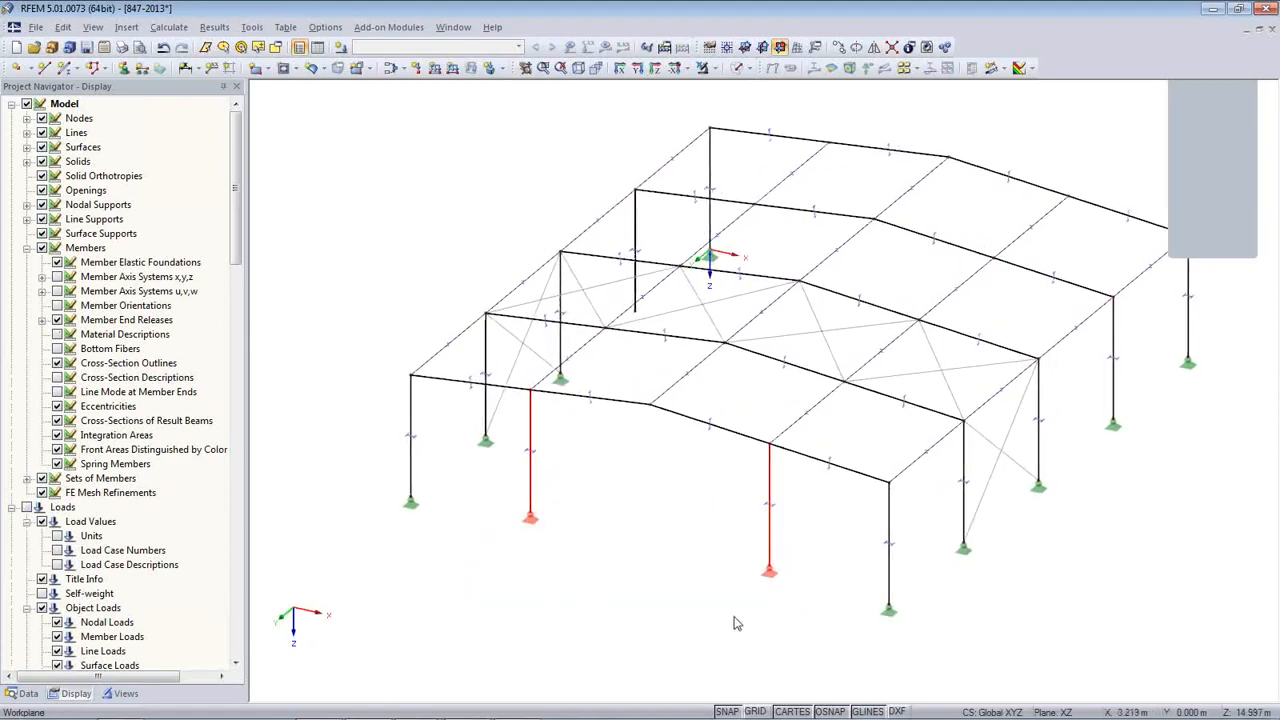
pyautogui.doubleClick(770, 573)
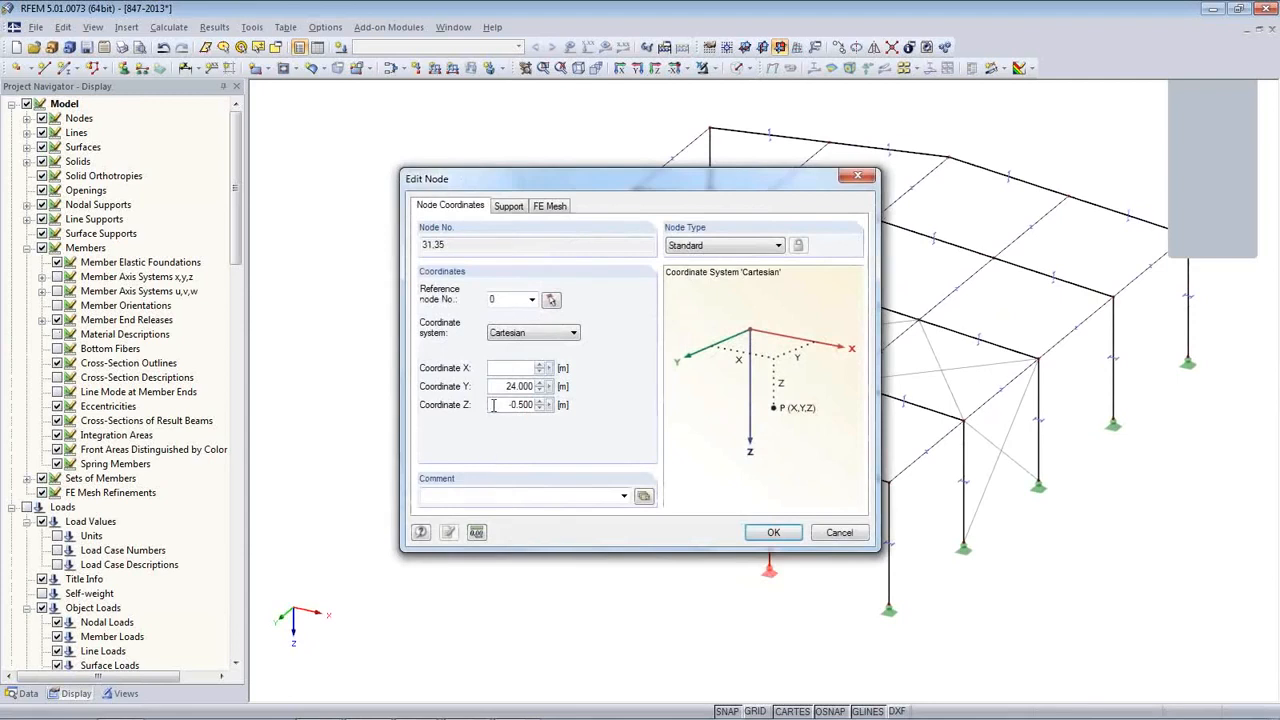
pyautogui.doubleClick(493, 404)
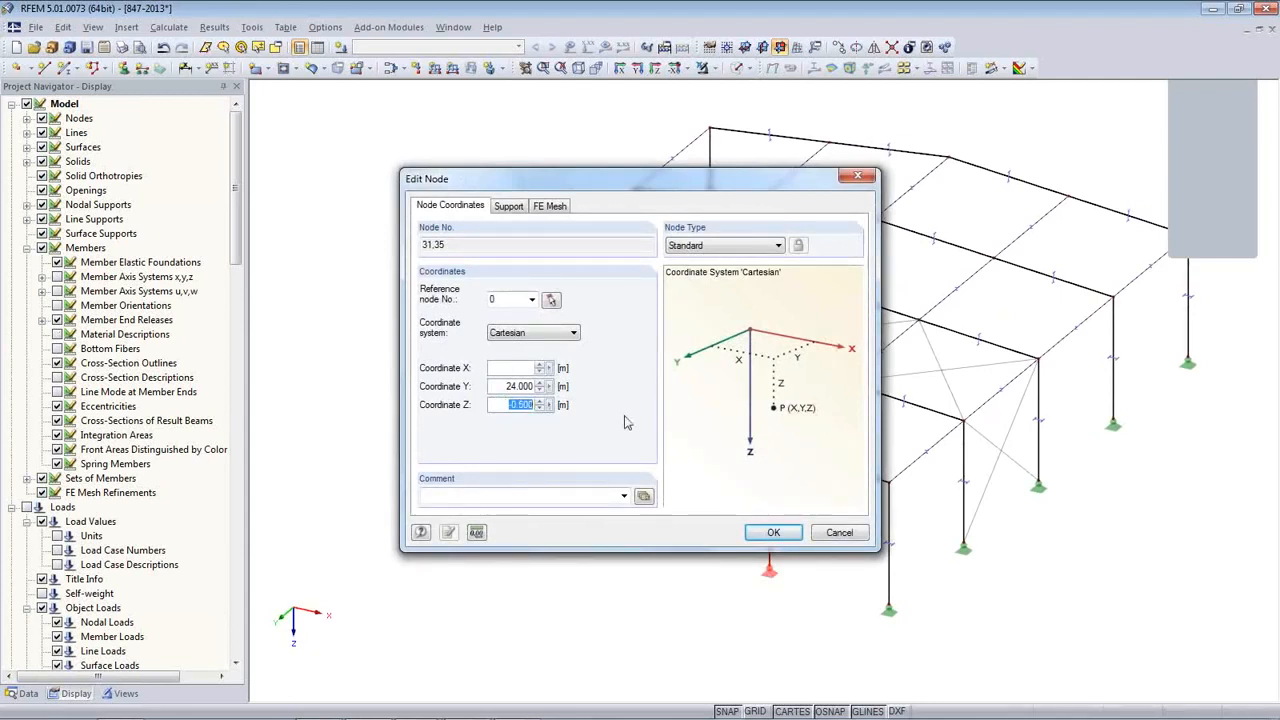
pyautogui.write('0')
pyautogui.click(752, 534)
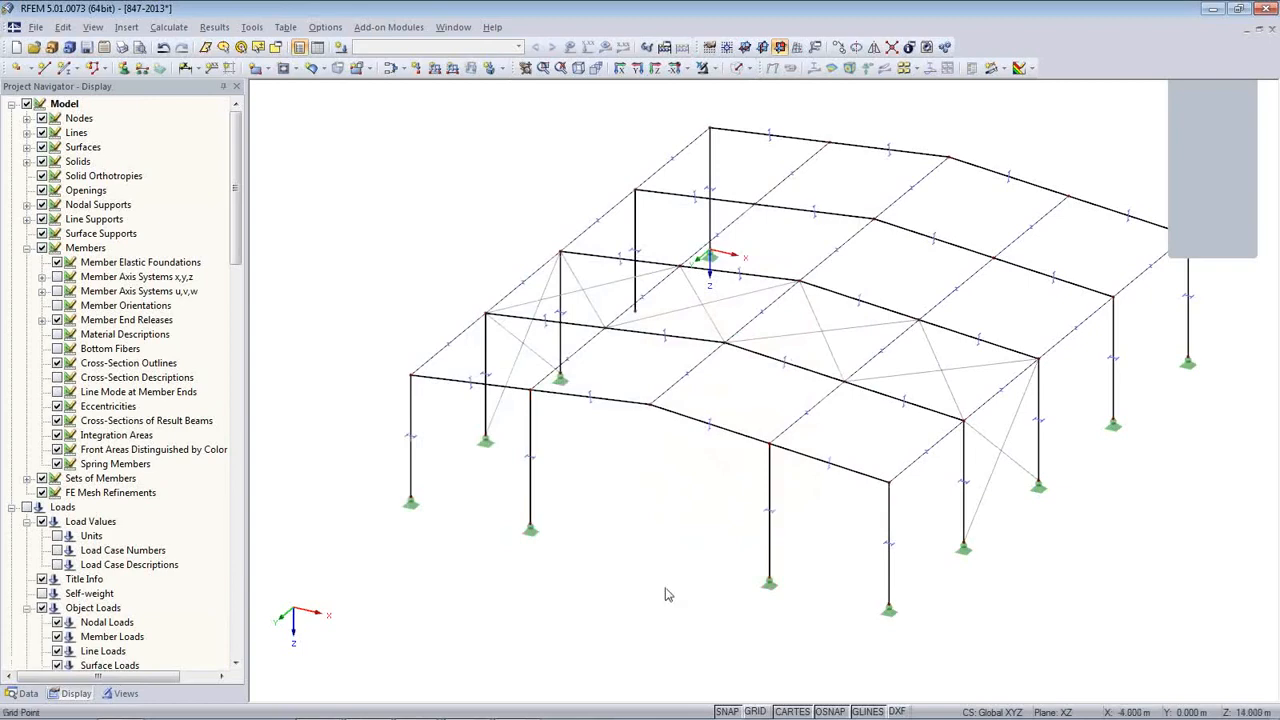
# - Rotate both new gable columns by an angle β of 90° and apply the change
pyautogui.keyDown('ctrl'); pyautogui.moveTo(606, 578); pyautogui.dragTo(666, 472, button='middle'); pyautogui.keyUp('ctrl')
pyautogui.keyDown('ctrl'); pyautogui.moveTo(704, 439); pyautogui.dragTo(815, 510, button='middle'); pyautogui.keyUp('ctrl')
pyautogui.click(821, 510)
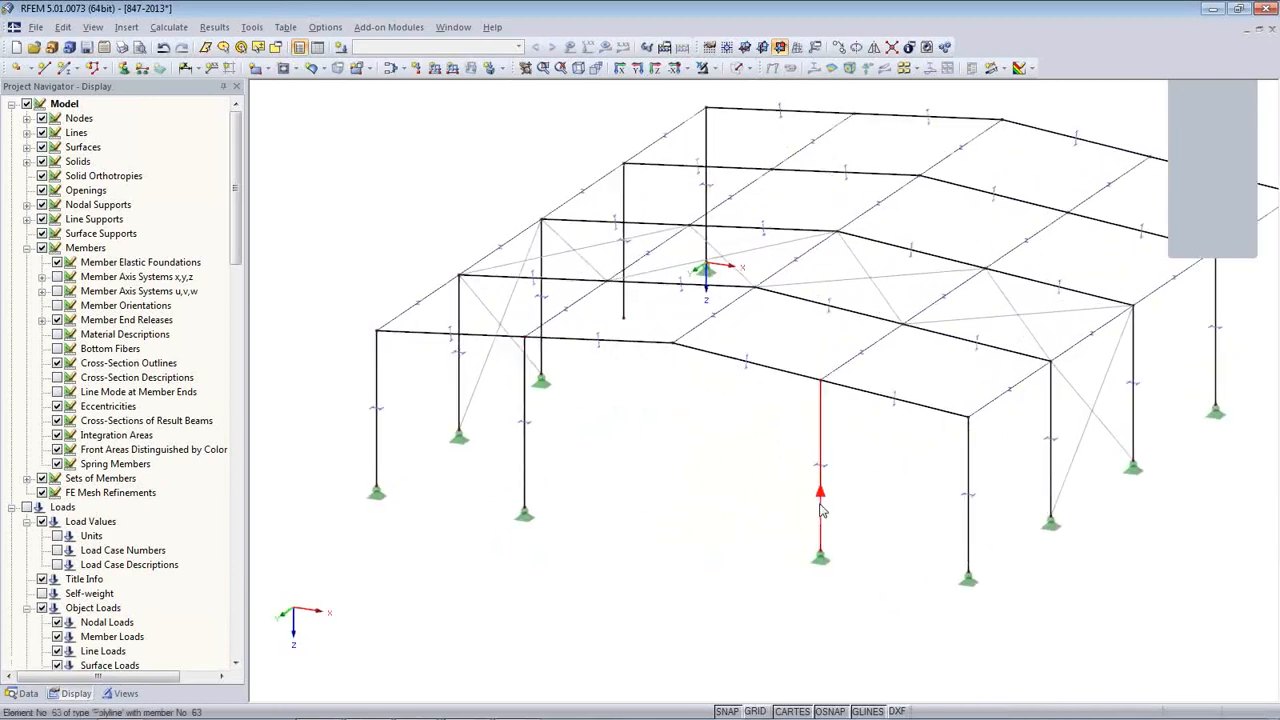
pyautogui.keyDown('ctrl'); pyautogui.doubleClick(524, 462); pyautogui.keyUp('ctrl')
pyautogui.doubleClick(815, 302)
pyautogui.write('90')
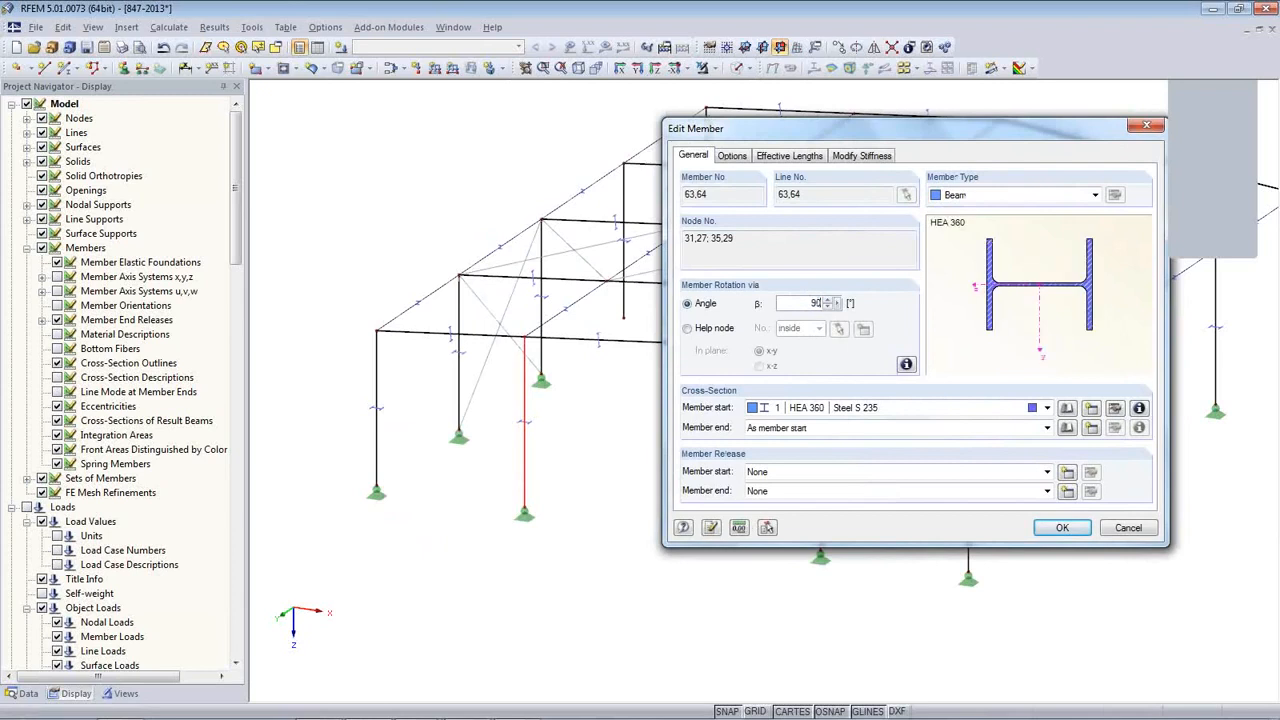
pyautogui.click(711, 528)
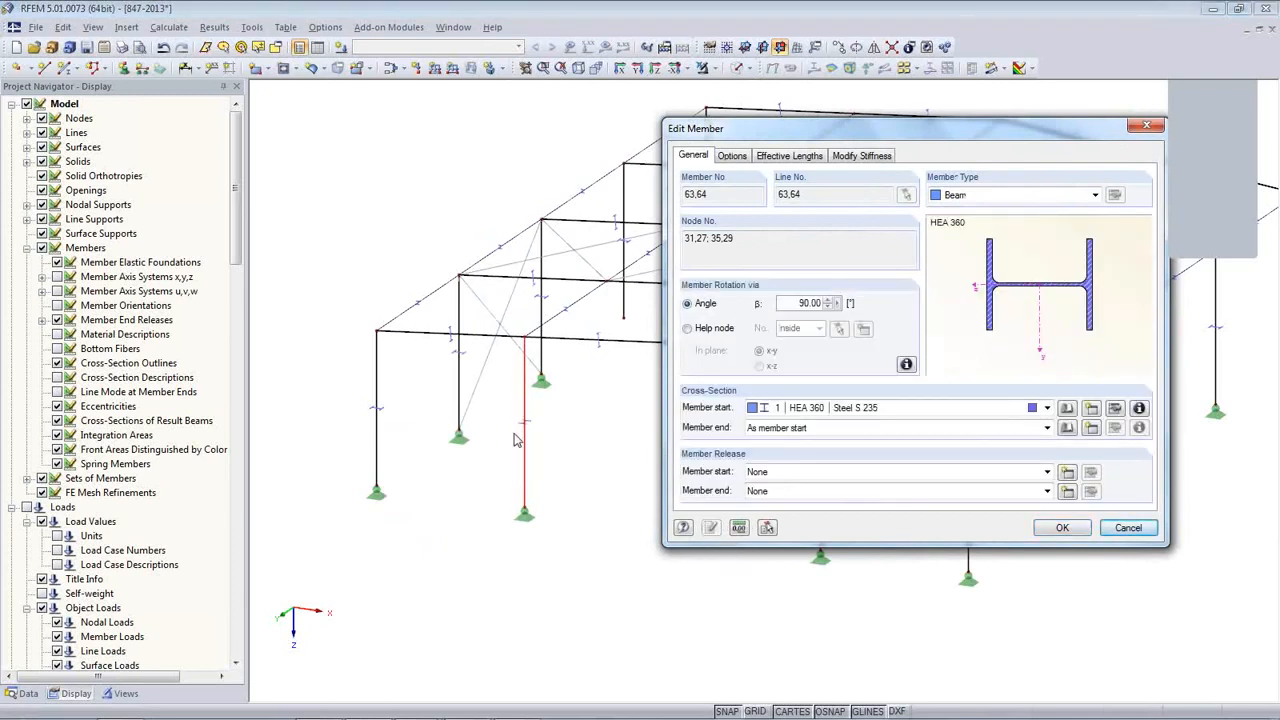
# - Assign a new HEA 180 cross-section in Steel S 235 to the two gable columns
pyautogui.click(1091, 410)
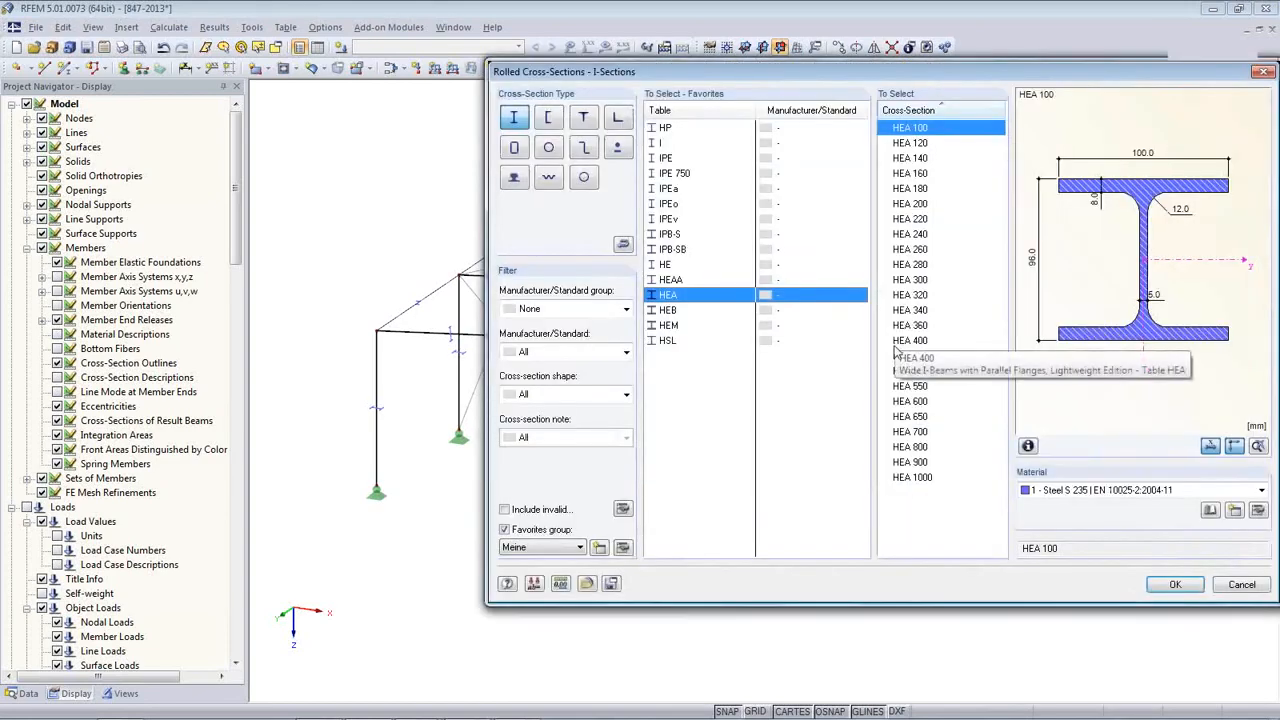
pyautogui.click(923, 189)
pyautogui.click(1173, 584)
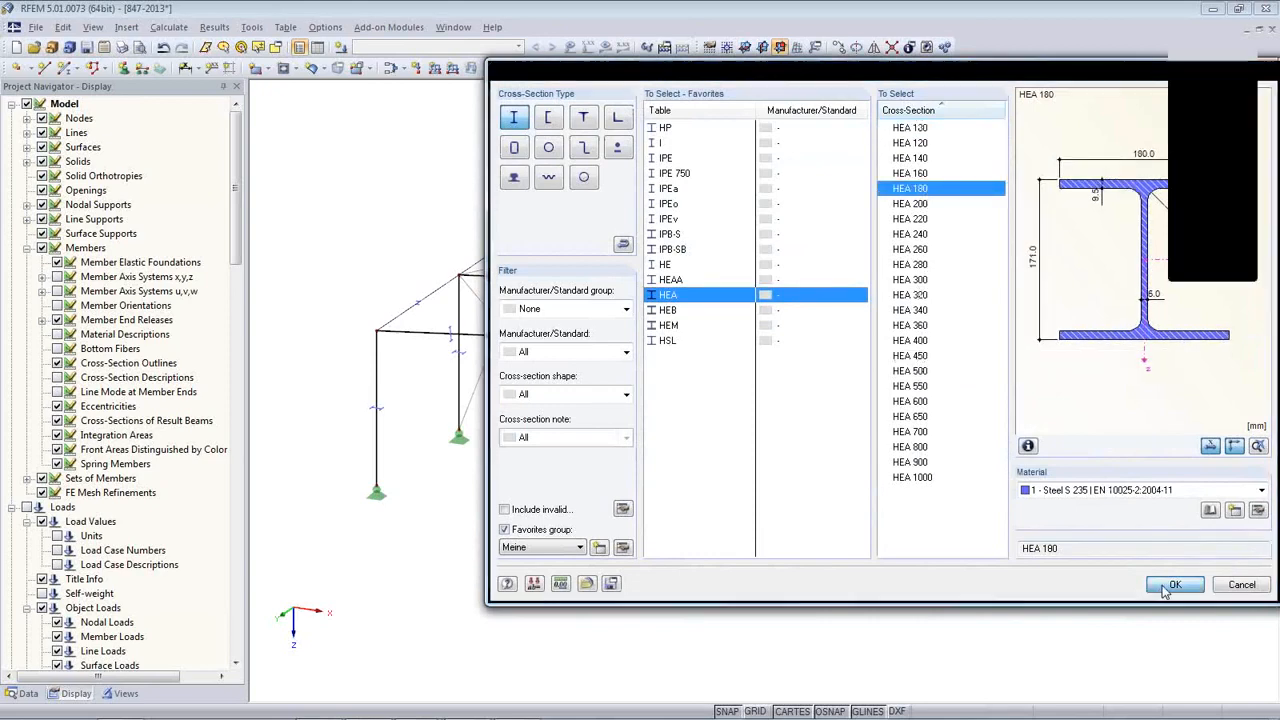
pyautogui.click(1108, 556)
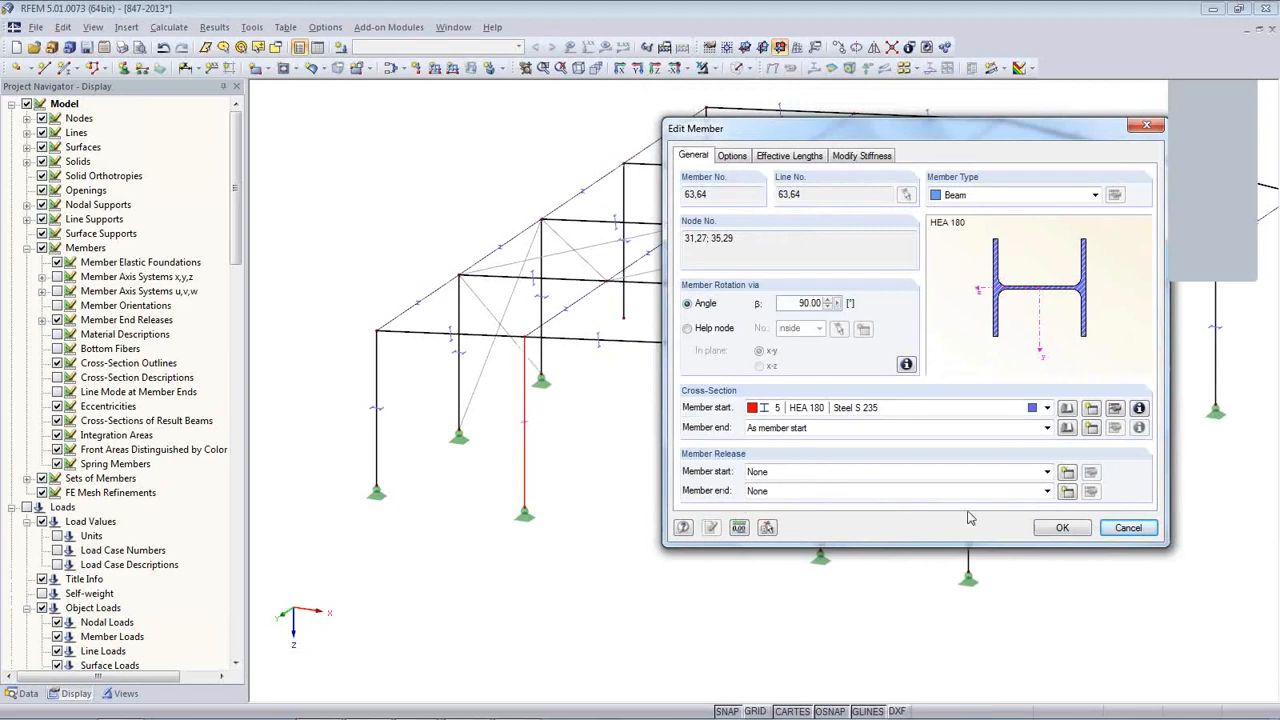
# - Create a local release with ux, φy and φz released at the member end of the two gable columns
pyautogui.click(1068, 492)
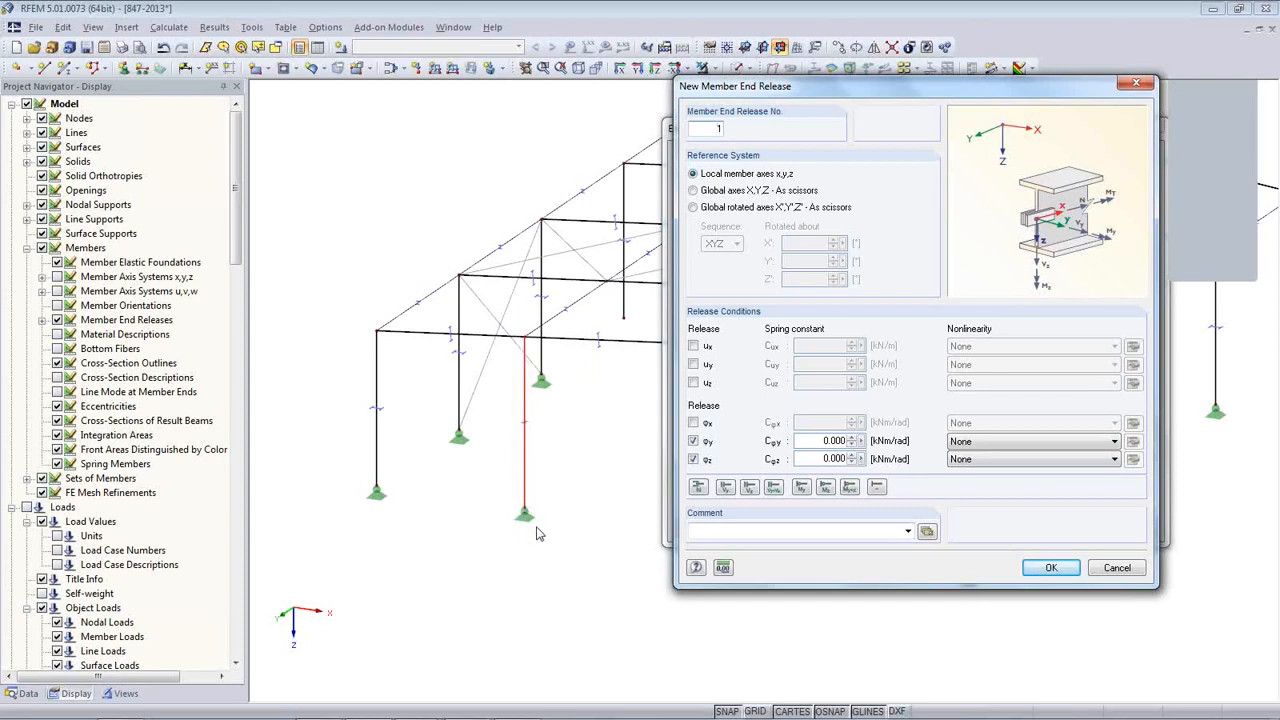
pyautogui.click(693, 347)
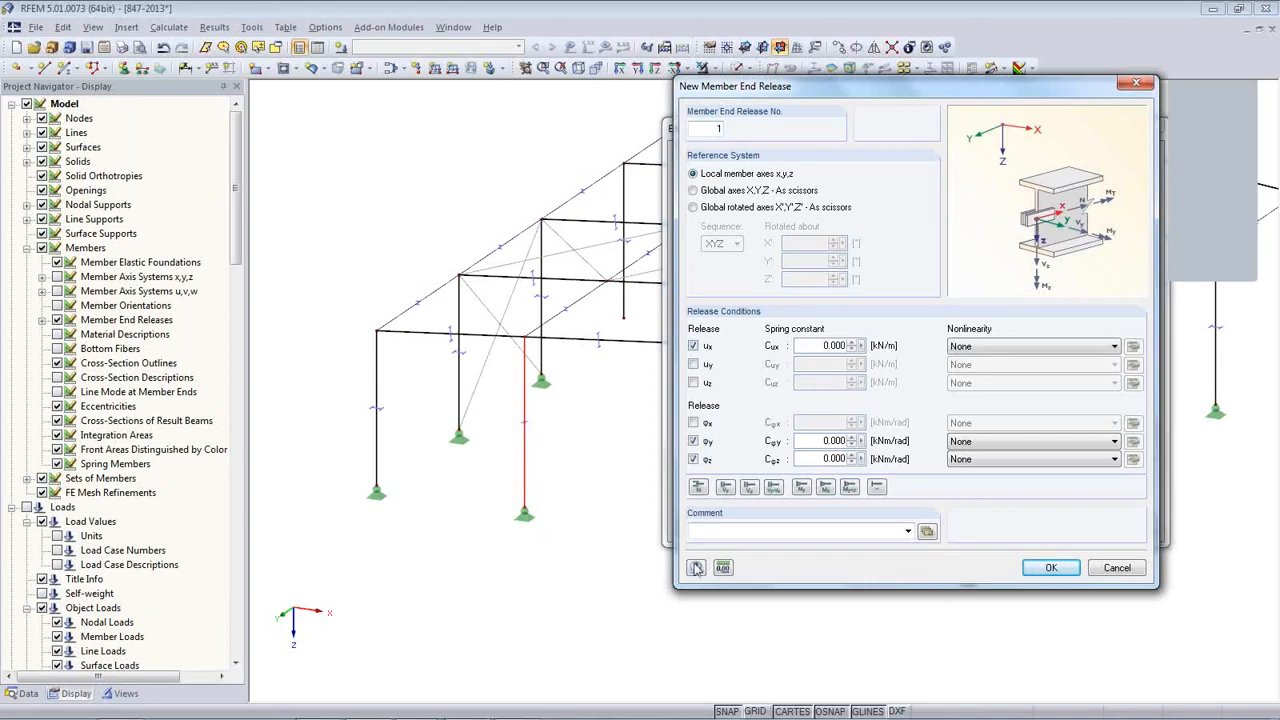
pyautogui.click(1047, 575)
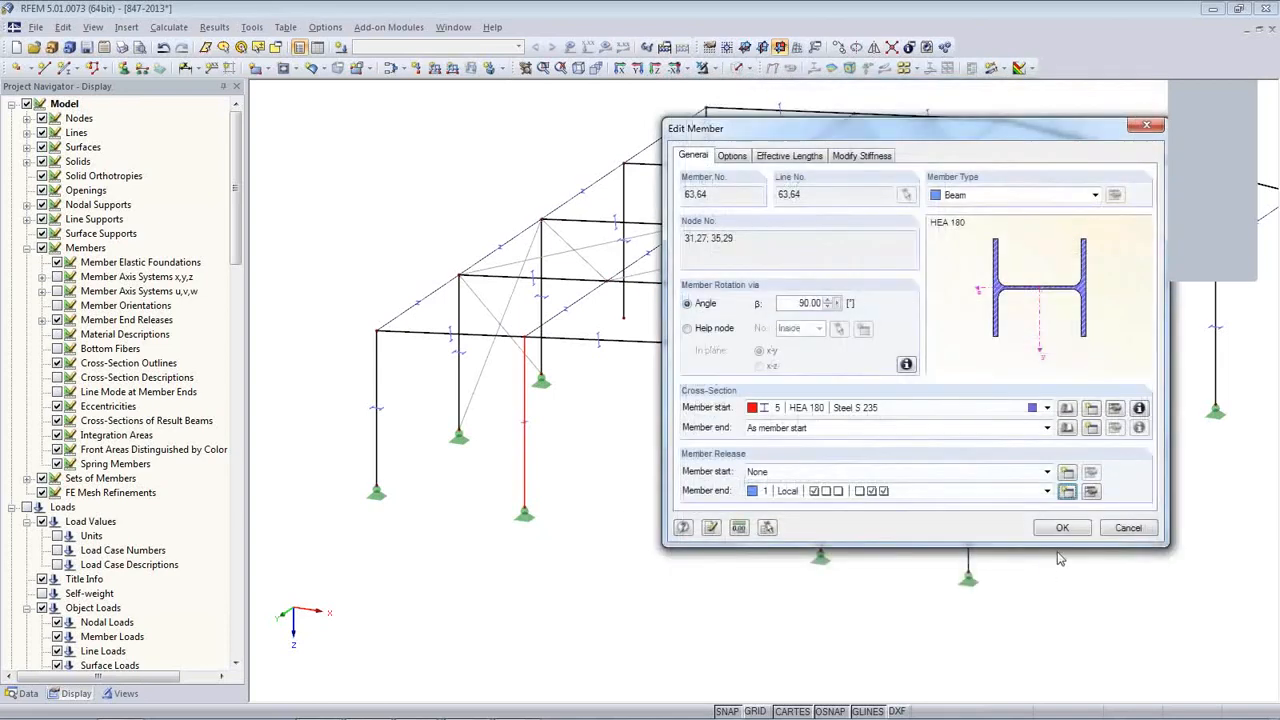
pyautogui.click(1052, 532)
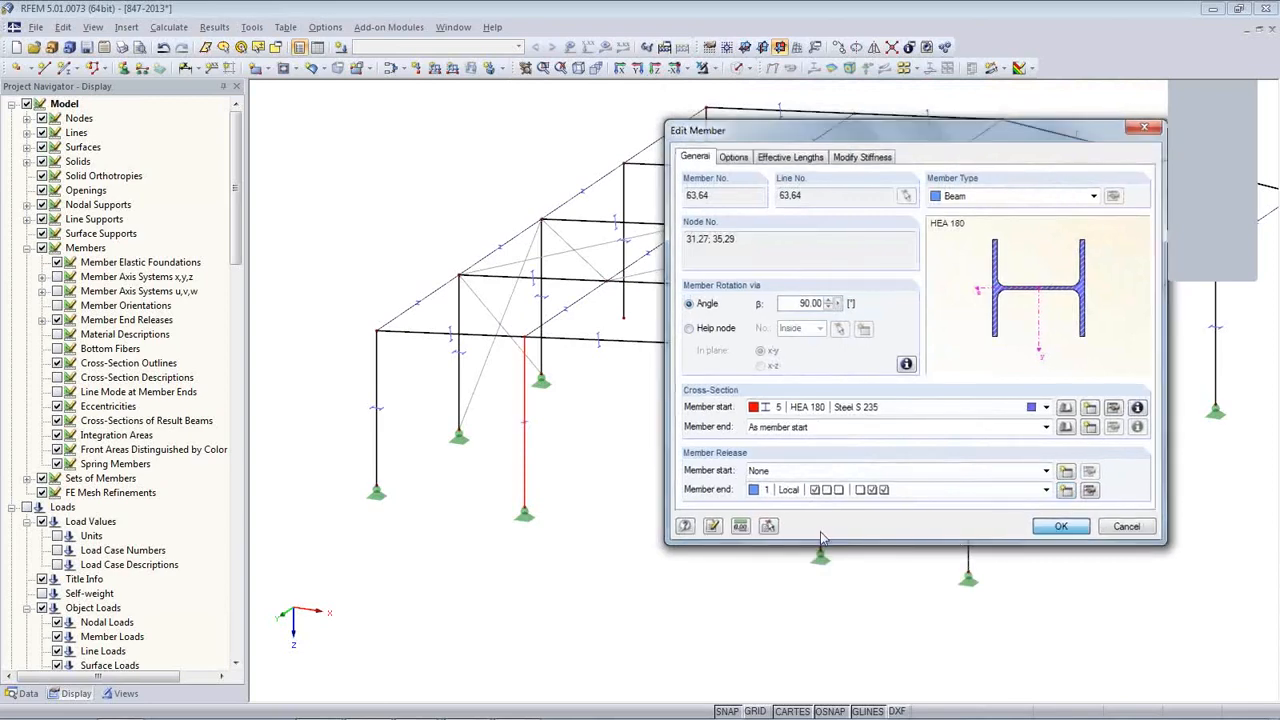
# - Copy the two gable columns with their supports to the matching roof nodes of the opposite gable frame
pyautogui.click(765, 422)
pyautogui.moveTo(857, 594); pyautogui.dragTo(510, 476)
pyautogui.moveTo(731, 493); pyautogui.dragTo(592, 540, button='middle')
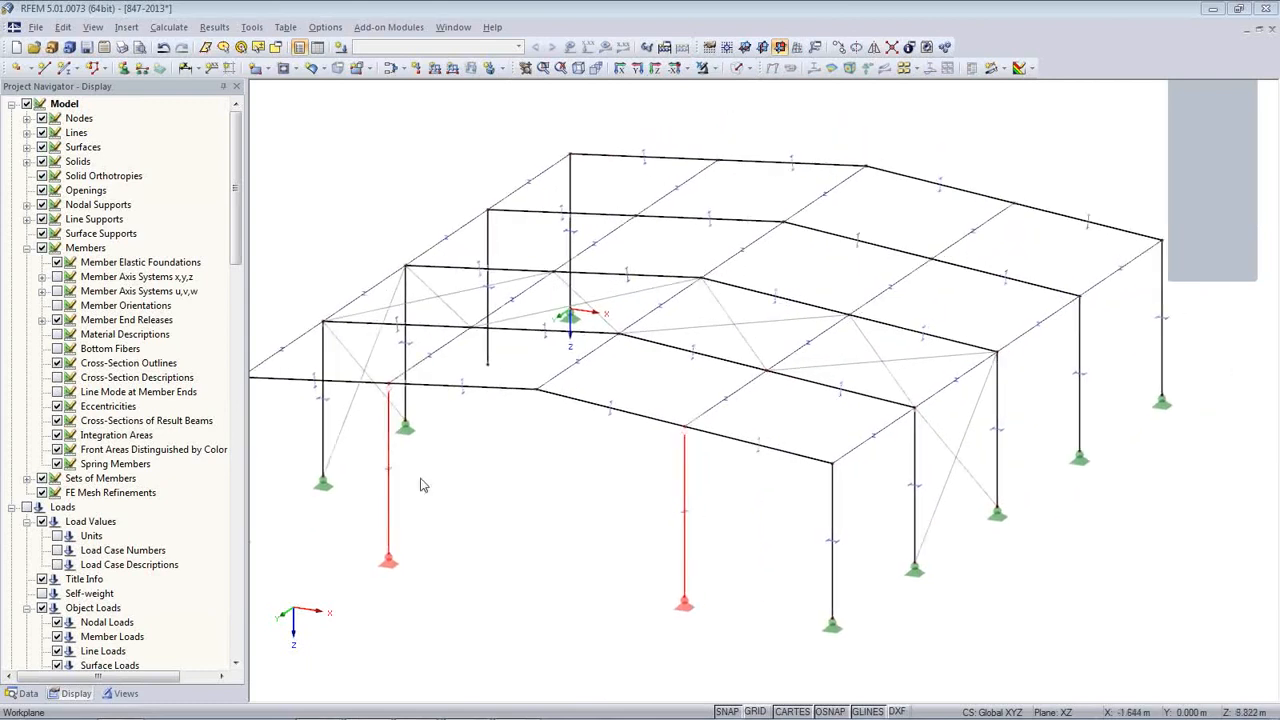
pyautogui.moveTo(390, 428); pyautogui.dragTo(718, 161)
pyautogui.click(613, 474)
pyautogui.keyDown('ctrl'); pyautogui.moveTo(788, 521); pyautogui.dragTo(672, 585, button='middle'); pyautogui.keyUp('ctrl')
pyautogui.scroll(-2, 672, 585)
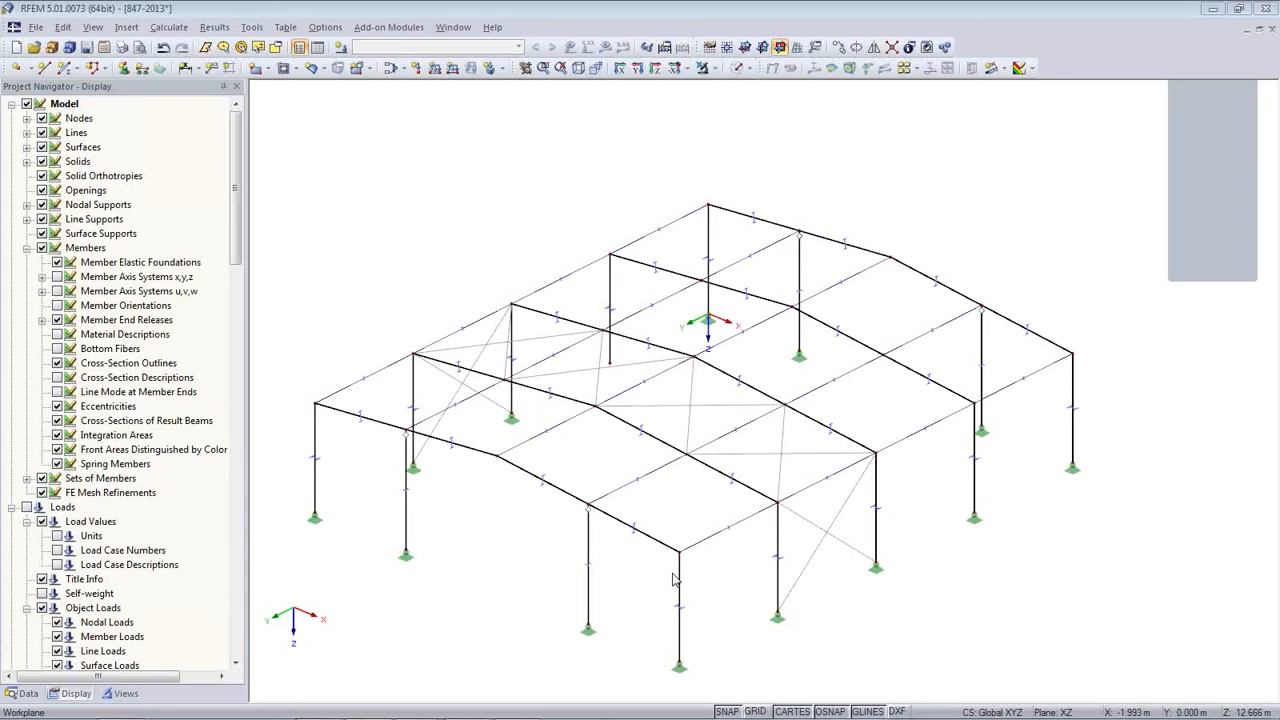
# - Show the grid and switch the work plane to XY at the base of the hall
pyautogui.keyDown('ctrl'); pyautogui.moveTo(903, 532); pyautogui.dragTo(651, 551, button='middle'); pyautogui.keyUp('ctrl')
pyautogui.click(754, 710)
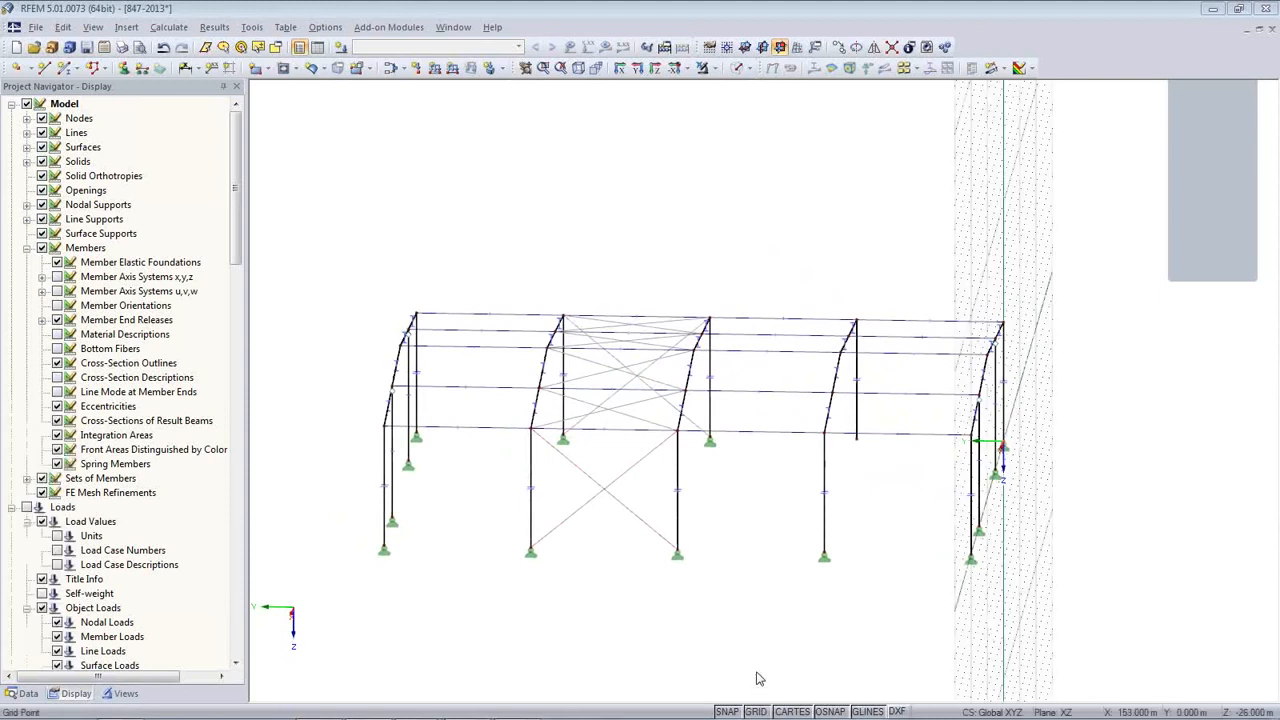
pyautogui.click(746, 49)
pyautogui.moveTo(798, 418); pyautogui.dragTo(454, 520, button='middle')
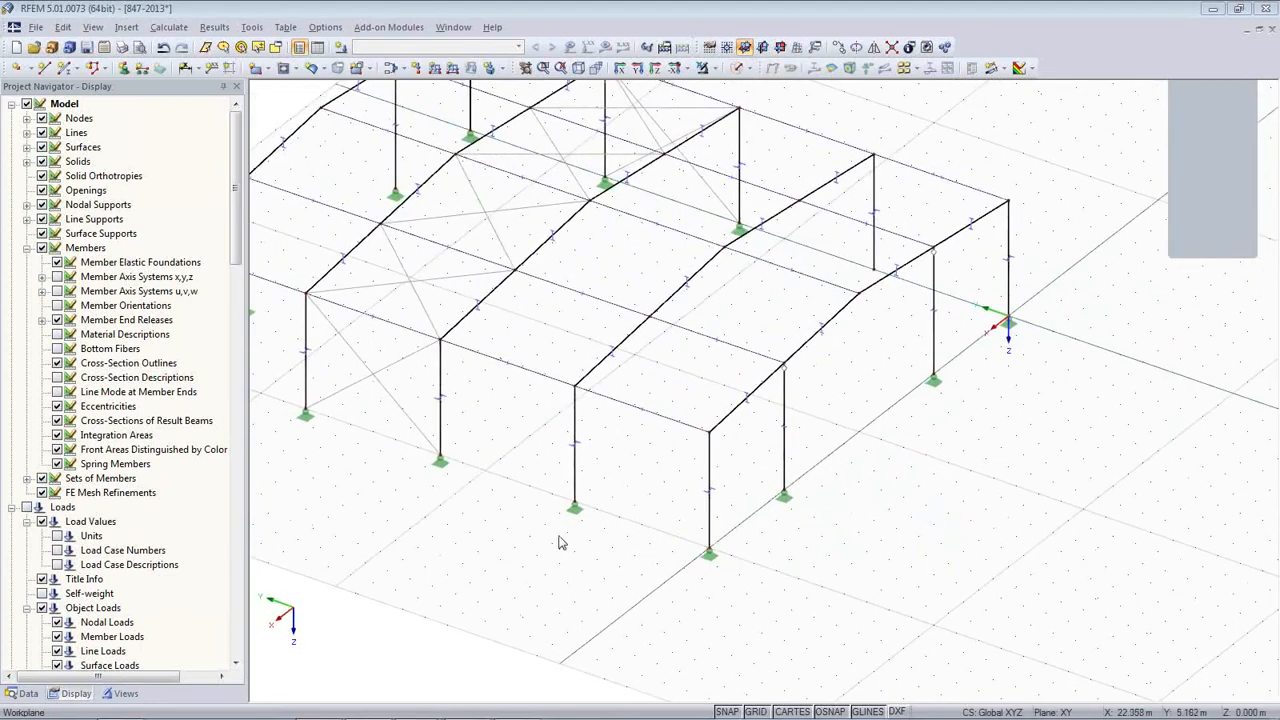
# - Define a new rectangular surface in Concrete C25/30 with a constant thickness of 240 mm
pyautogui.click(257, 70)
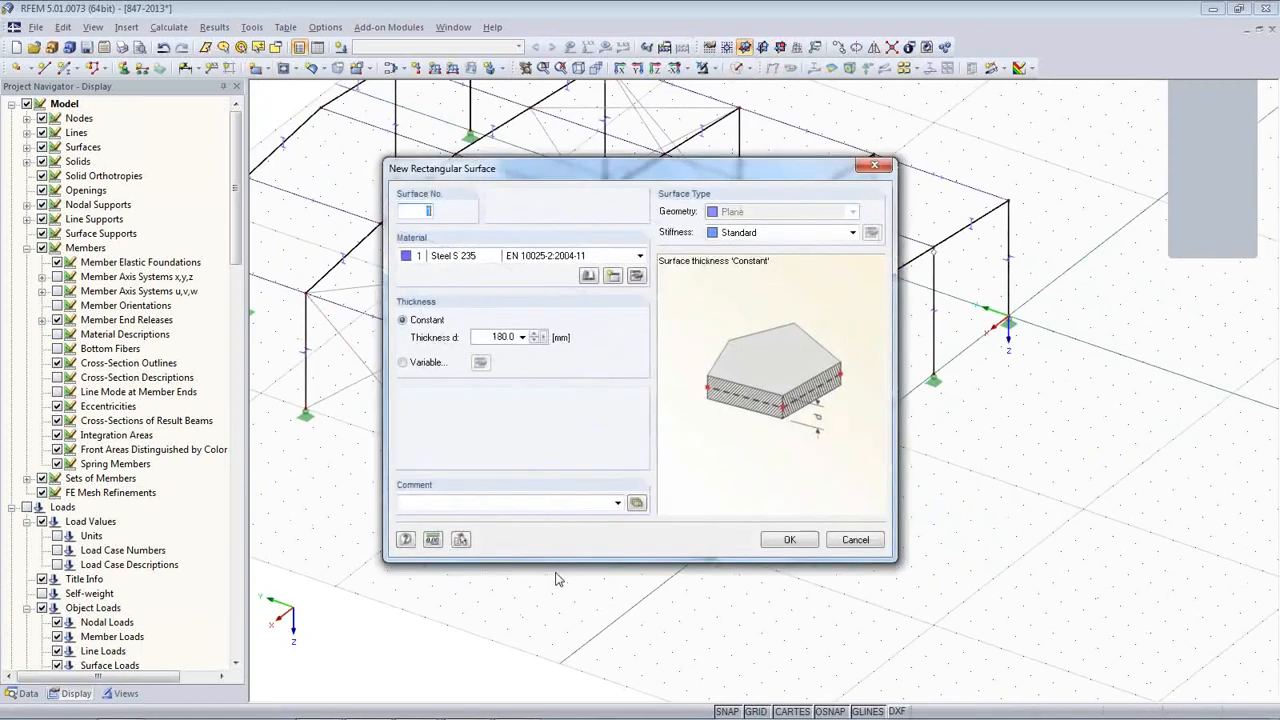
pyautogui.click(476, 258)
pyautogui.click(476, 277)
pyautogui.moveTo(486, 338); pyautogui.dragTo(554, 346)
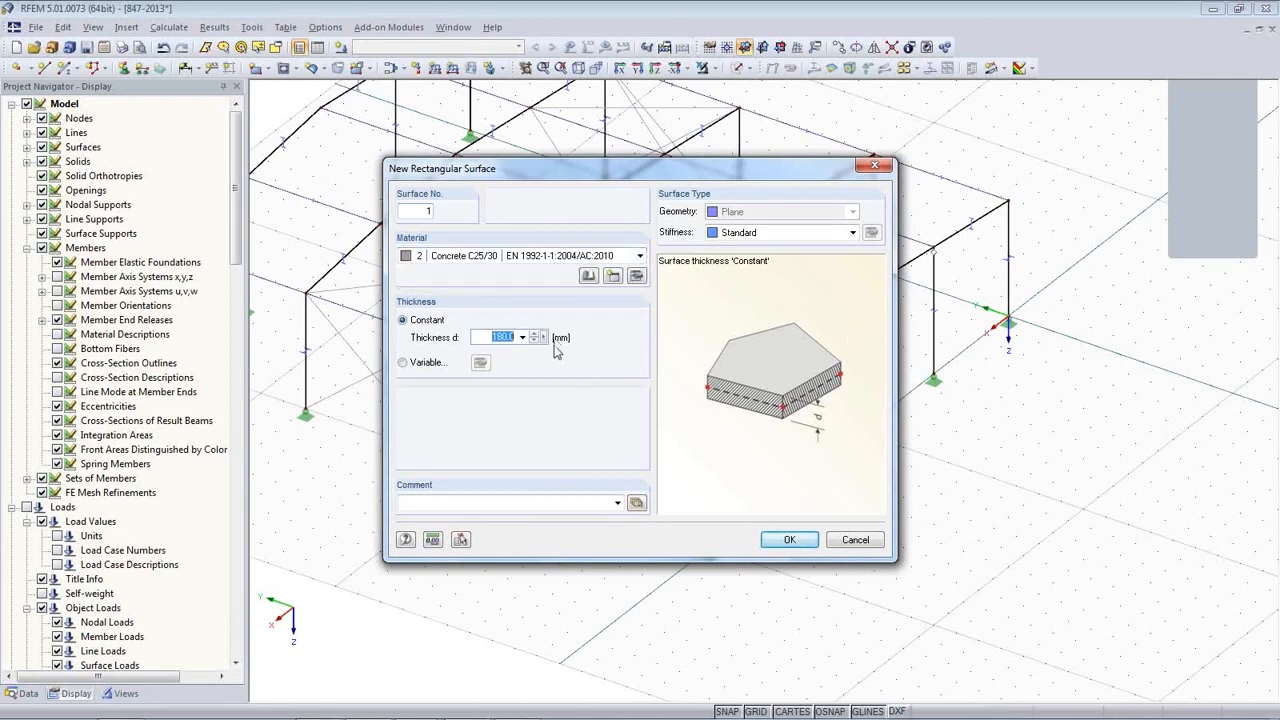
pyautogui.write('40')
pyautogui.click(789, 540)
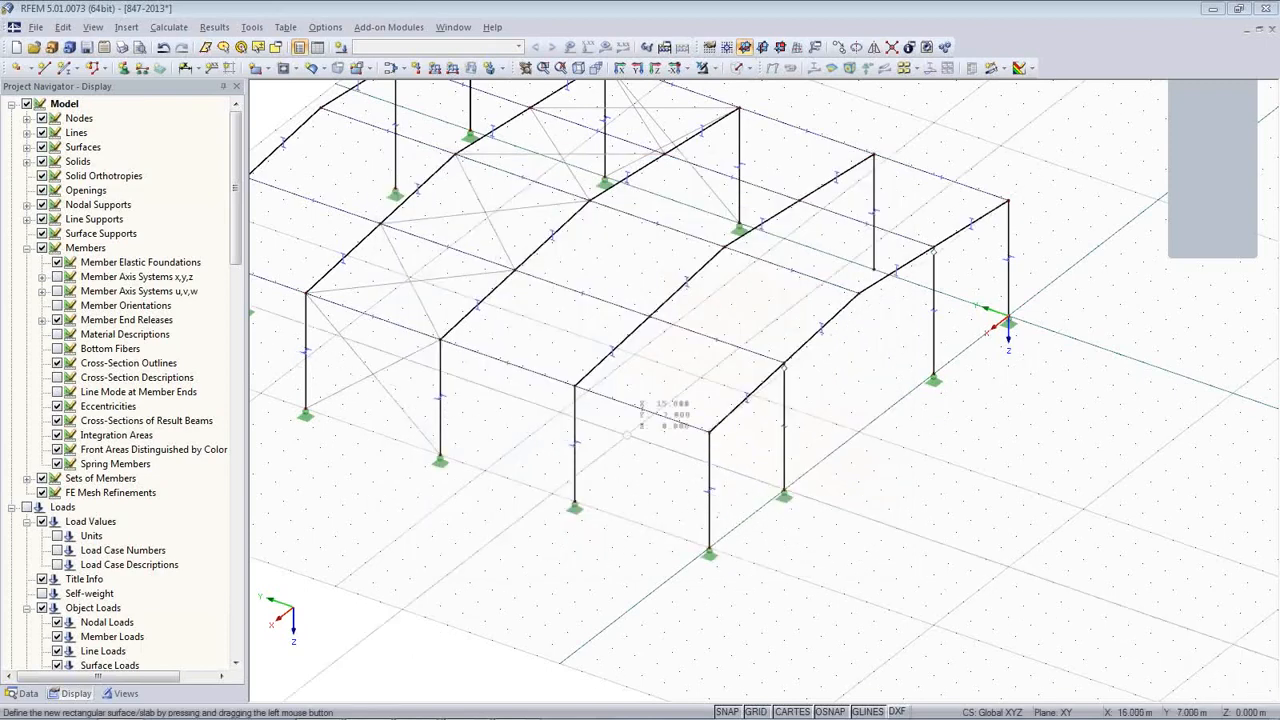
# - Place the rectangular slab from the column base at X 20, Y 12 to X 11, Y 0 and show the model in transparent rendering
pyautogui.click(440, 456)
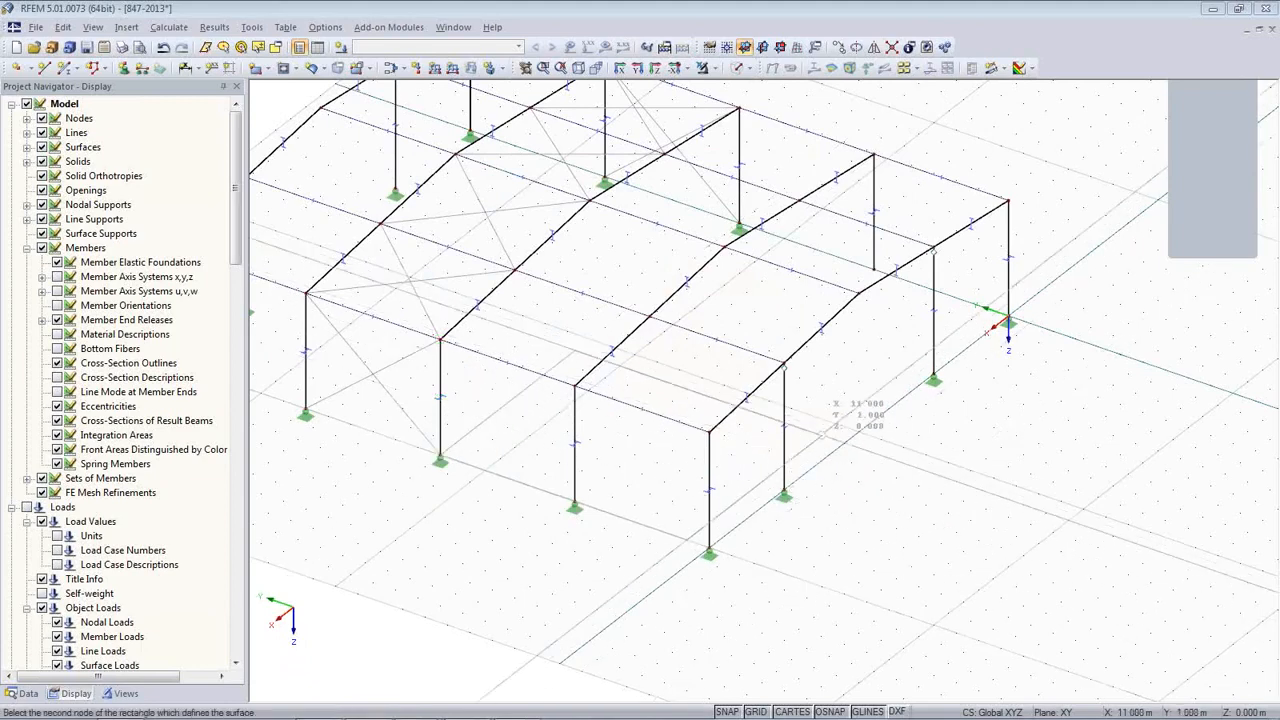
pyautogui.click(845, 442)
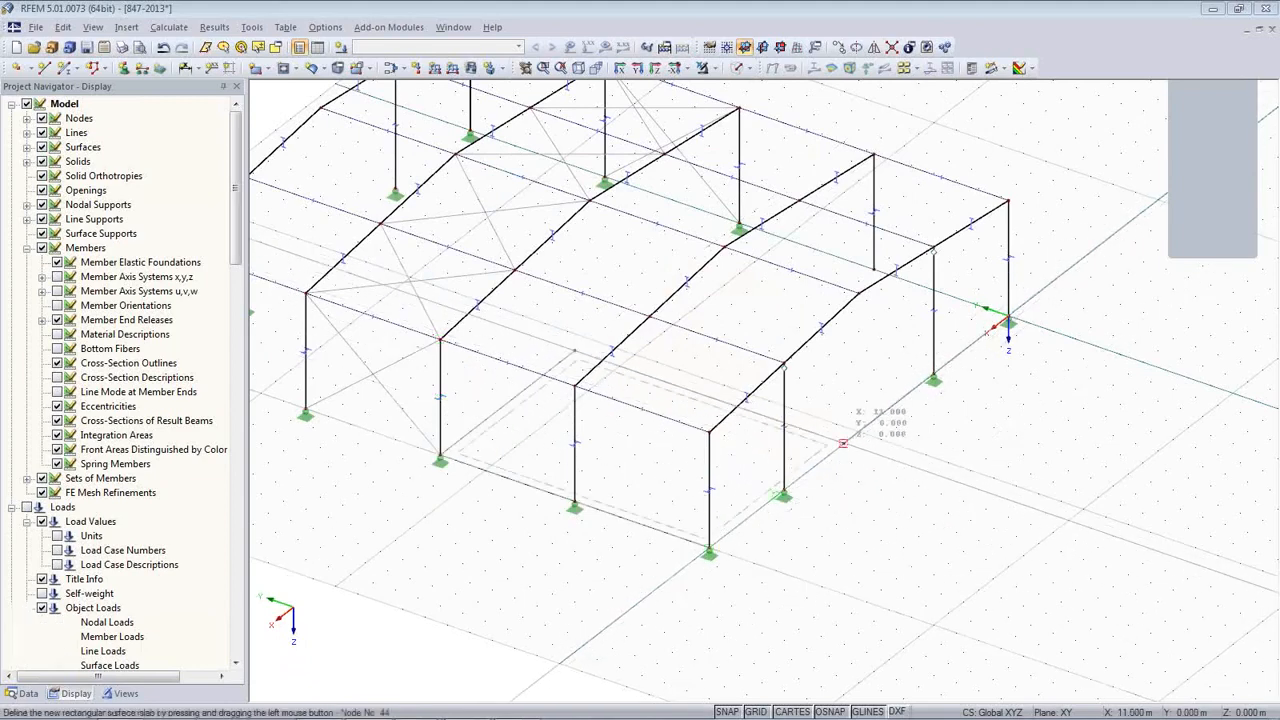
pyautogui.click(740, 67)
pyautogui.click(740, 67)
pyautogui.keyDown('ctrl'); pyautogui.moveTo(529, 549); pyautogui.dragTo(510, 520, button='middle'); pyautogui.keyUp('ctrl')
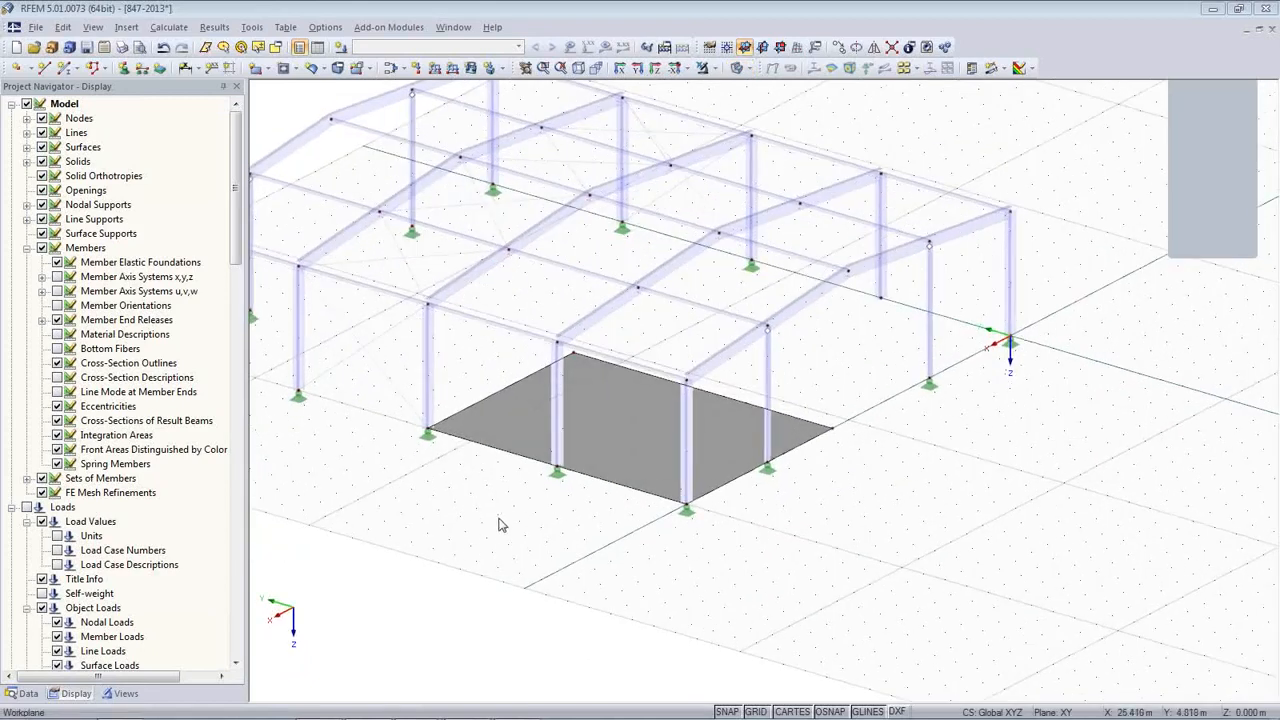
# - Delete the nodal supports of the columns standing on the new concrete slab
pyautogui.scroll(2, 510, 521)
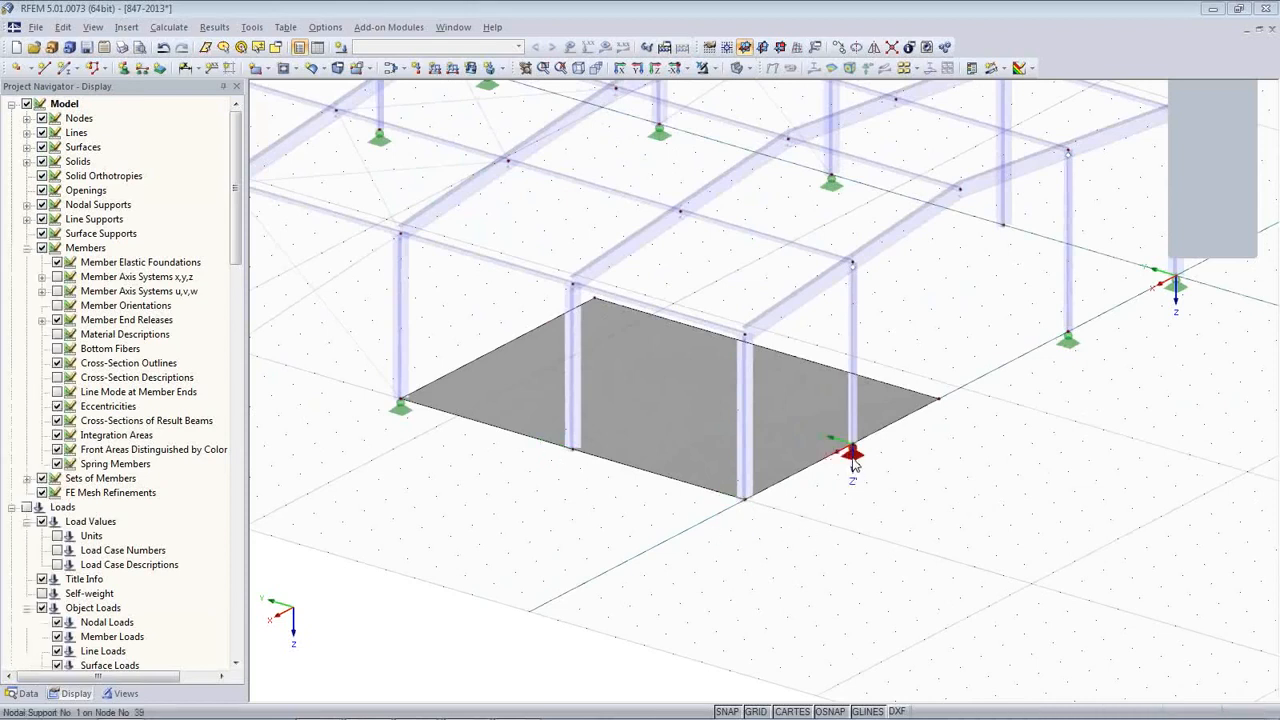
pyautogui.click(401, 412)
pyautogui.press('Delete')
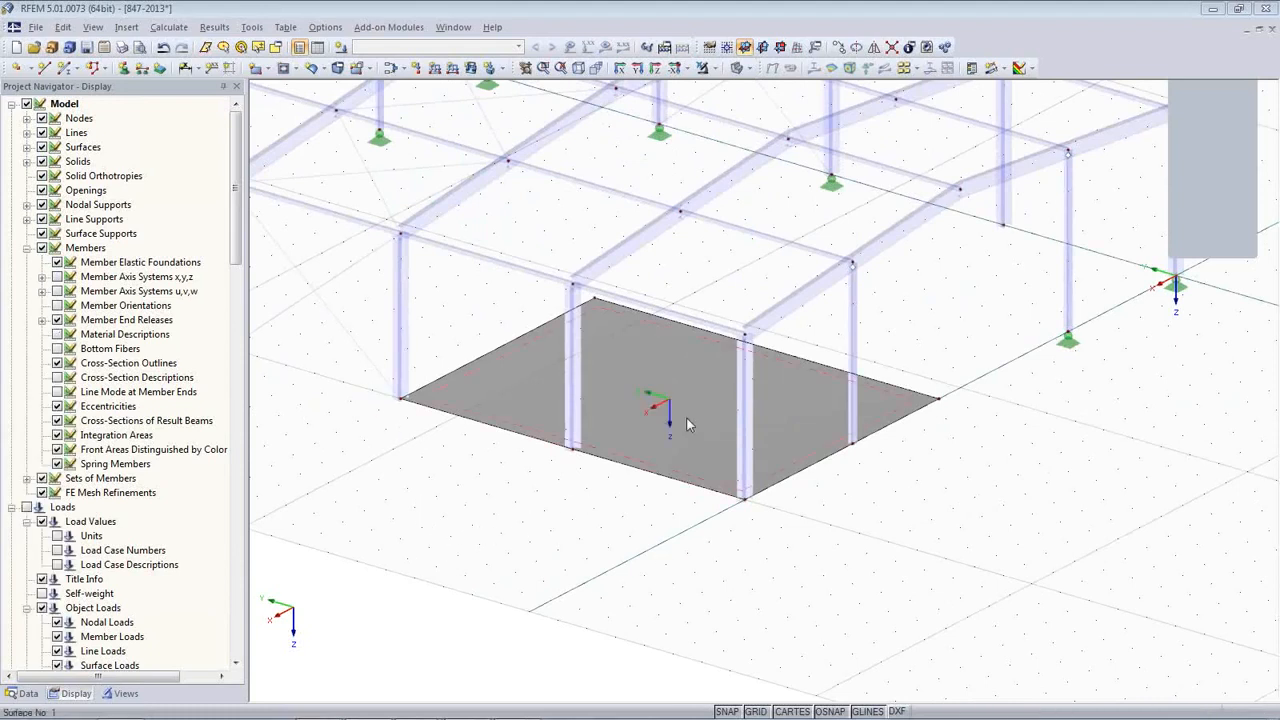
# - Extrude the slab downward as a casing with a depth of 3 m to create the basement walls
pyautogui.click(674, 444)
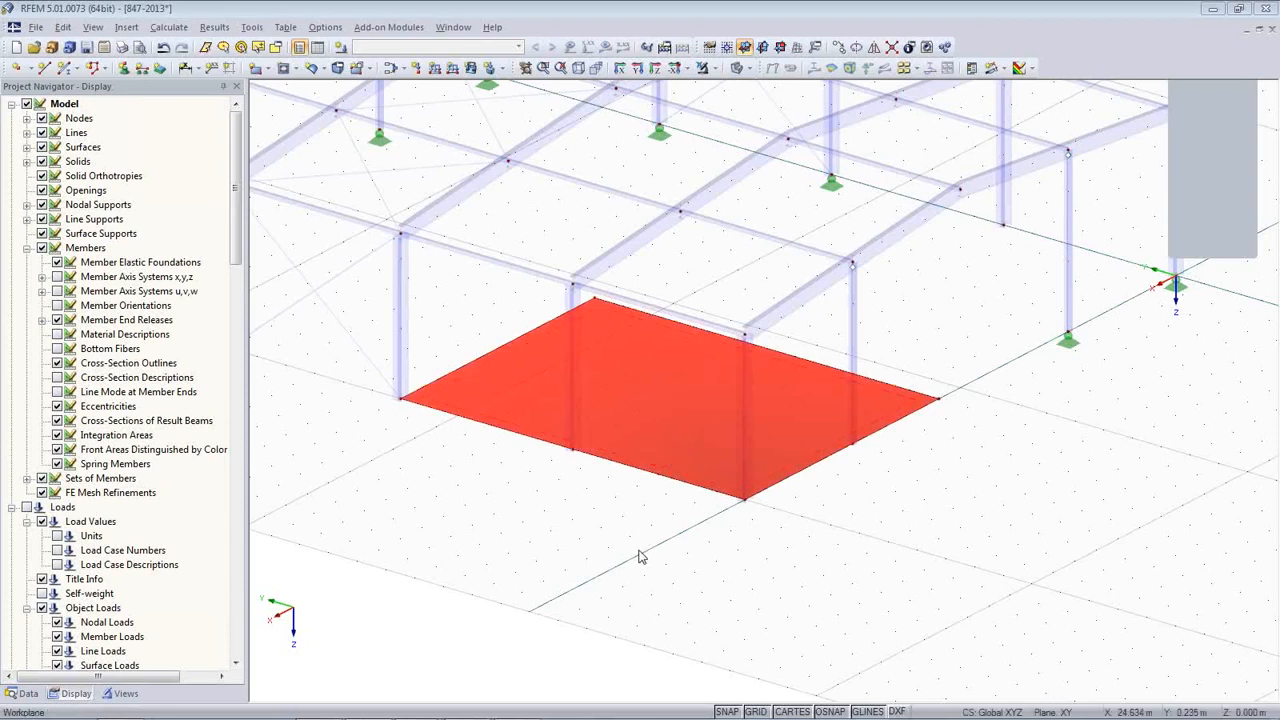
pyautogui.rightClick(665, 447)
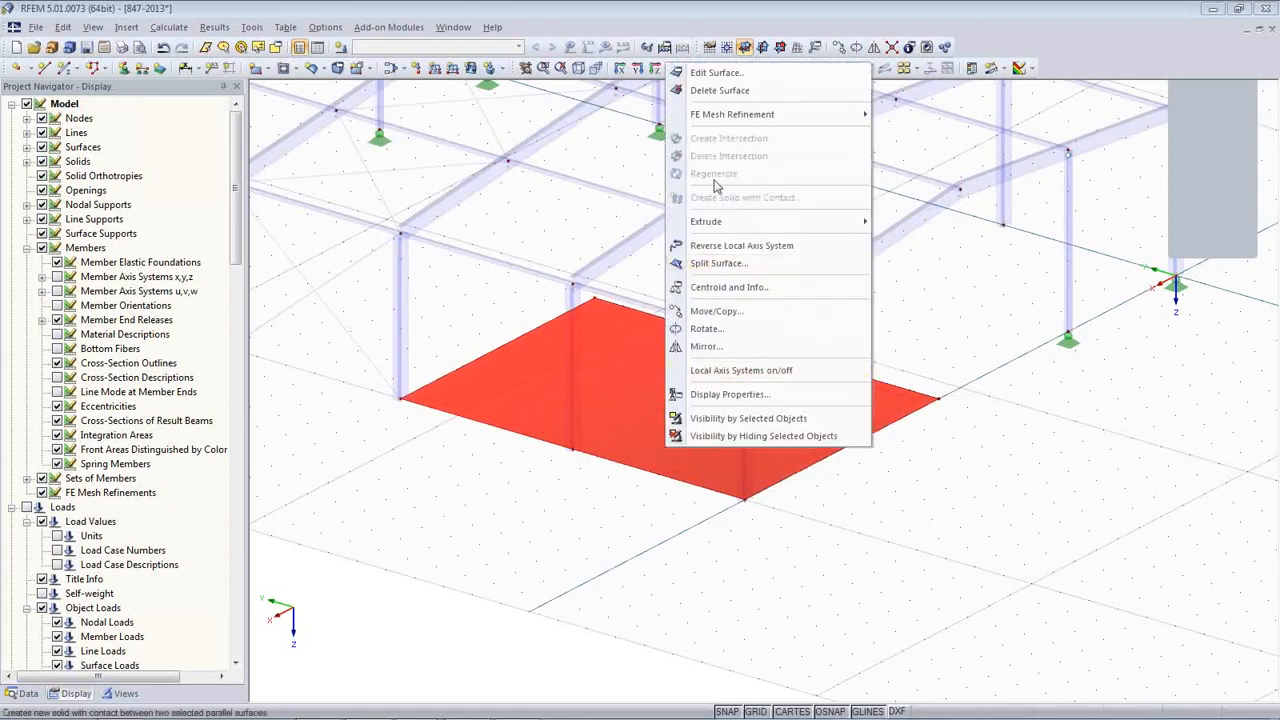
pyautogui.moveTo(714, 221)
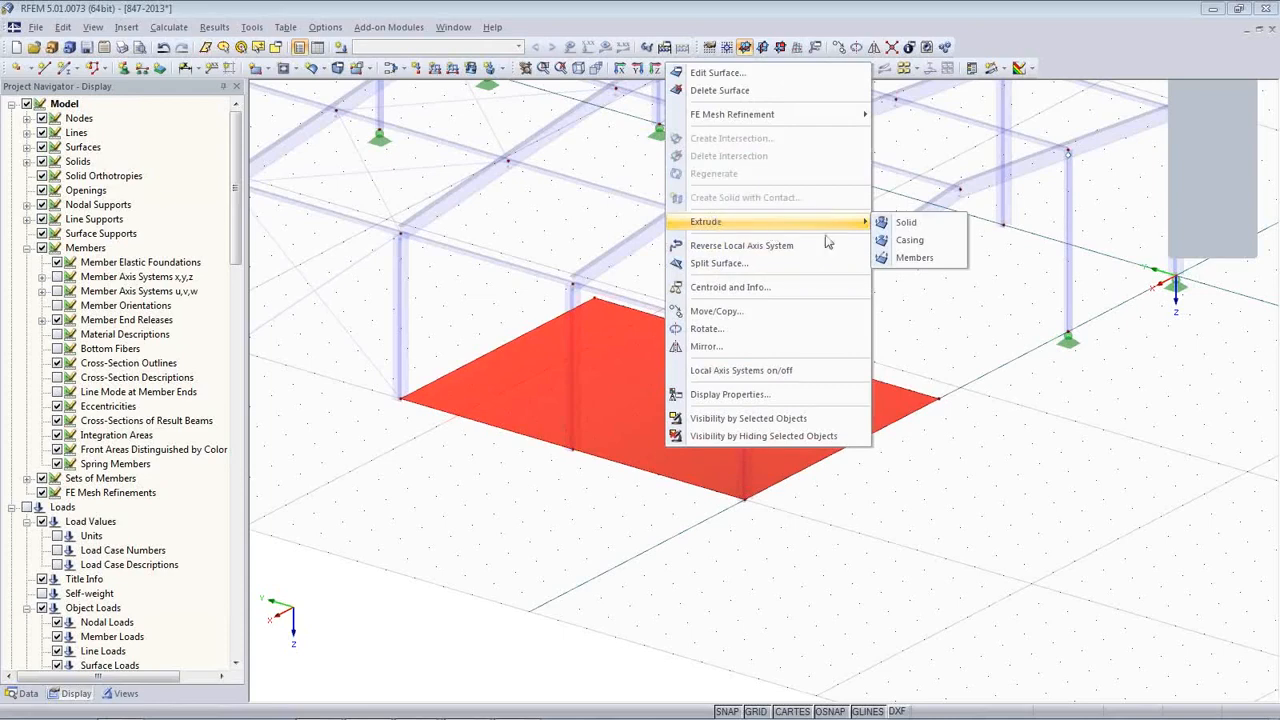
pyautogui.click(927, 250)
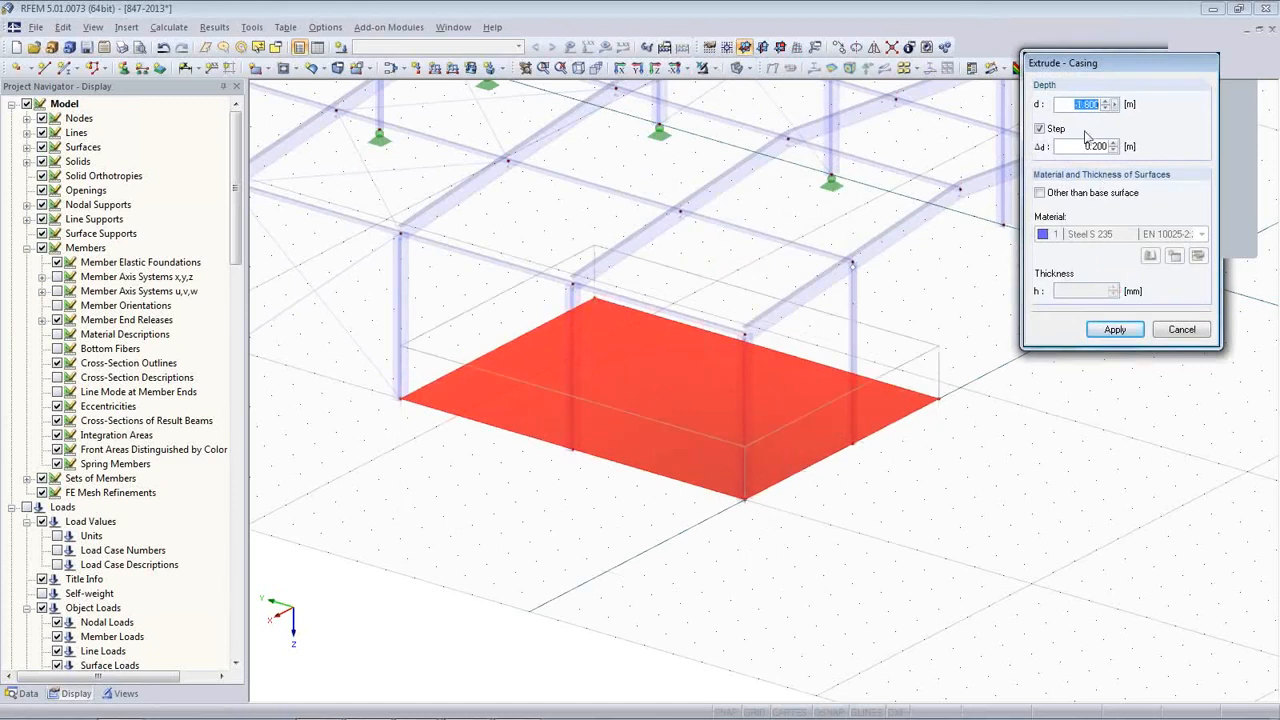
pyautogui.write('5')
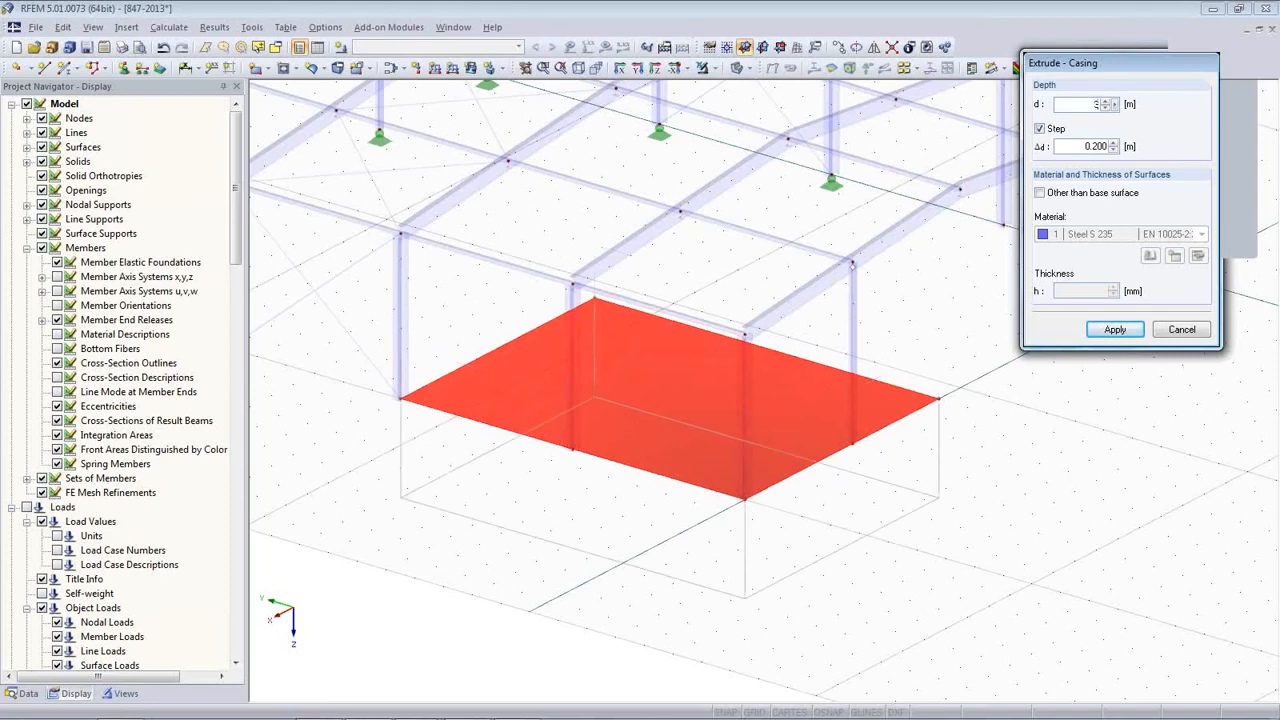
pyautogui.press('Return')
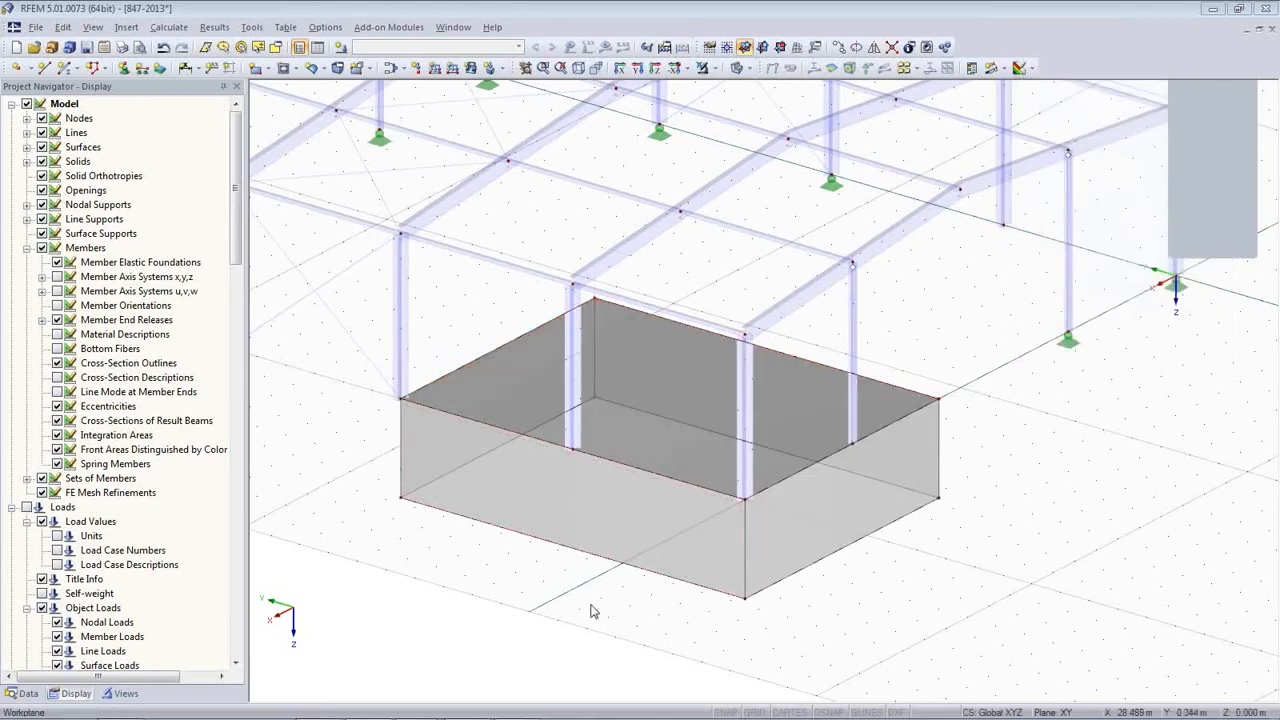
pyautogui.keyDown('ctrl'); pyautogui.moveTo(866, 634); pyautogui.dragTo(644, 496, button='middle'); pyautogui.keyUp('ctrl')
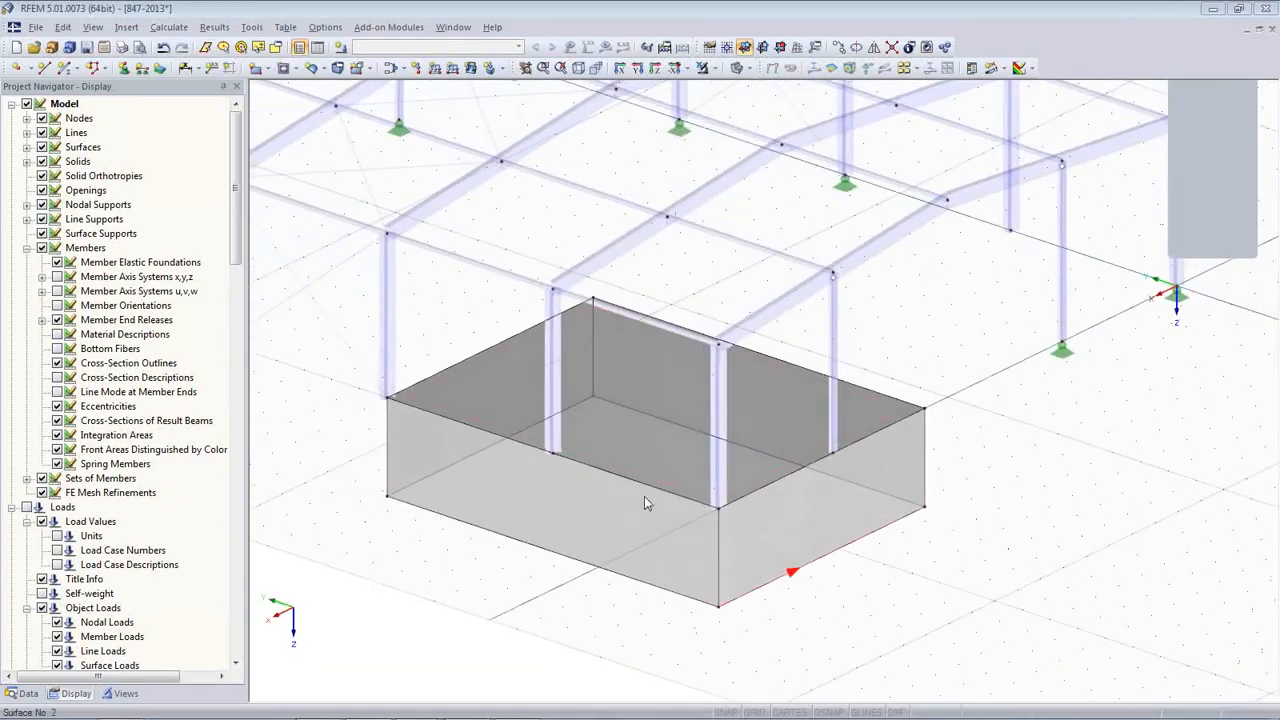
# - Copy the upper slab 3 m down in Z to the lower edge of the basement walls, using wall nodes for the offset vector
pyautogui.click(641, 392)
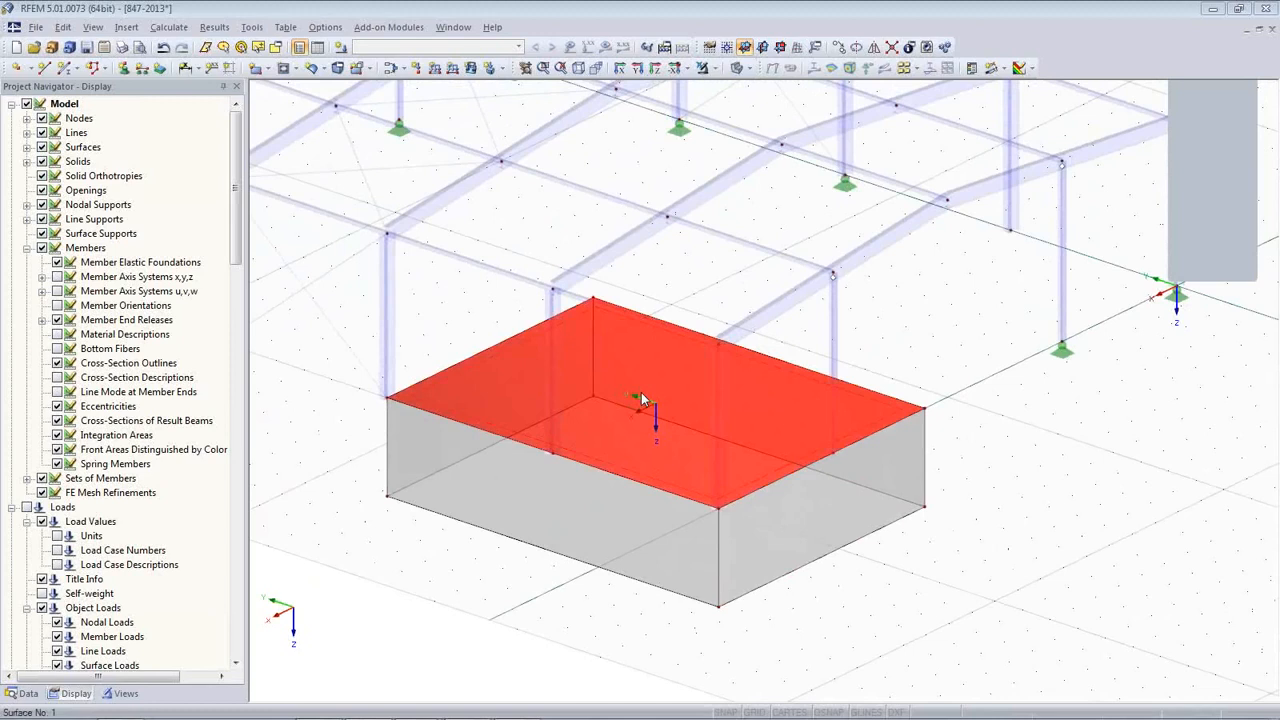
pyautogui.hotkey('ctrl', 'v')
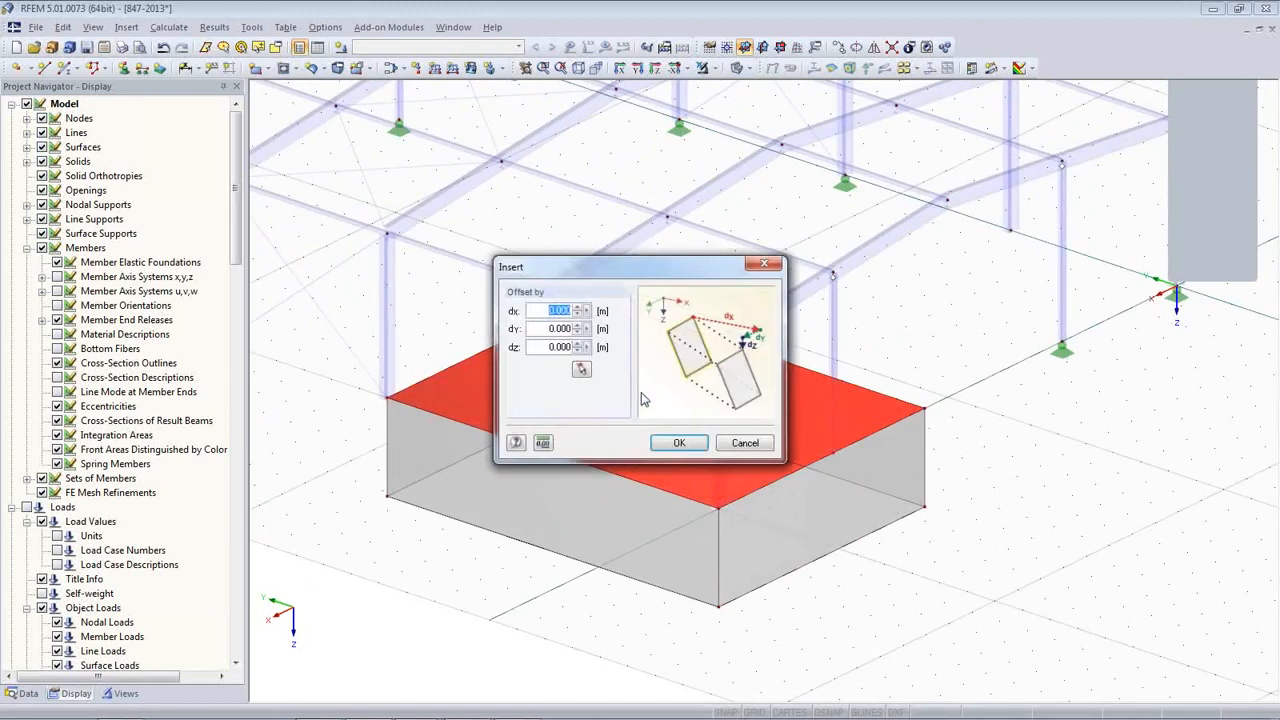
pyautogui.click(761, 447)
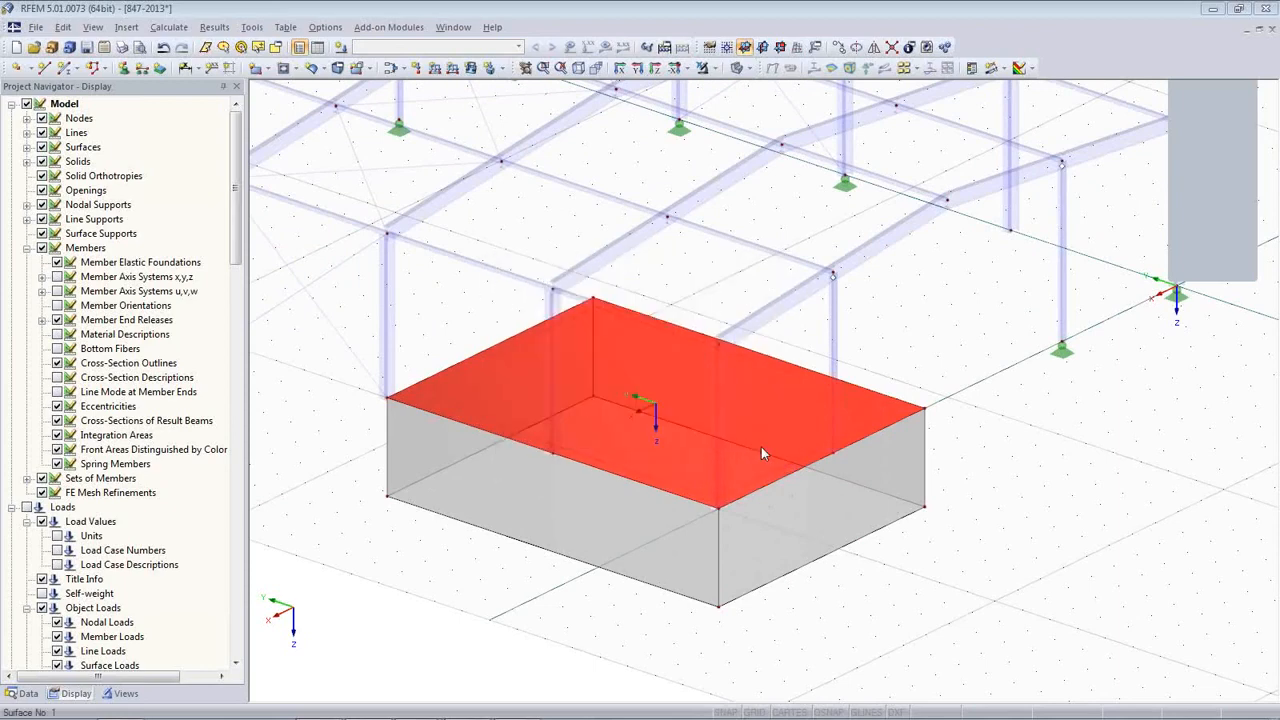
pyautogui.hotkey('ctrl', 'v')
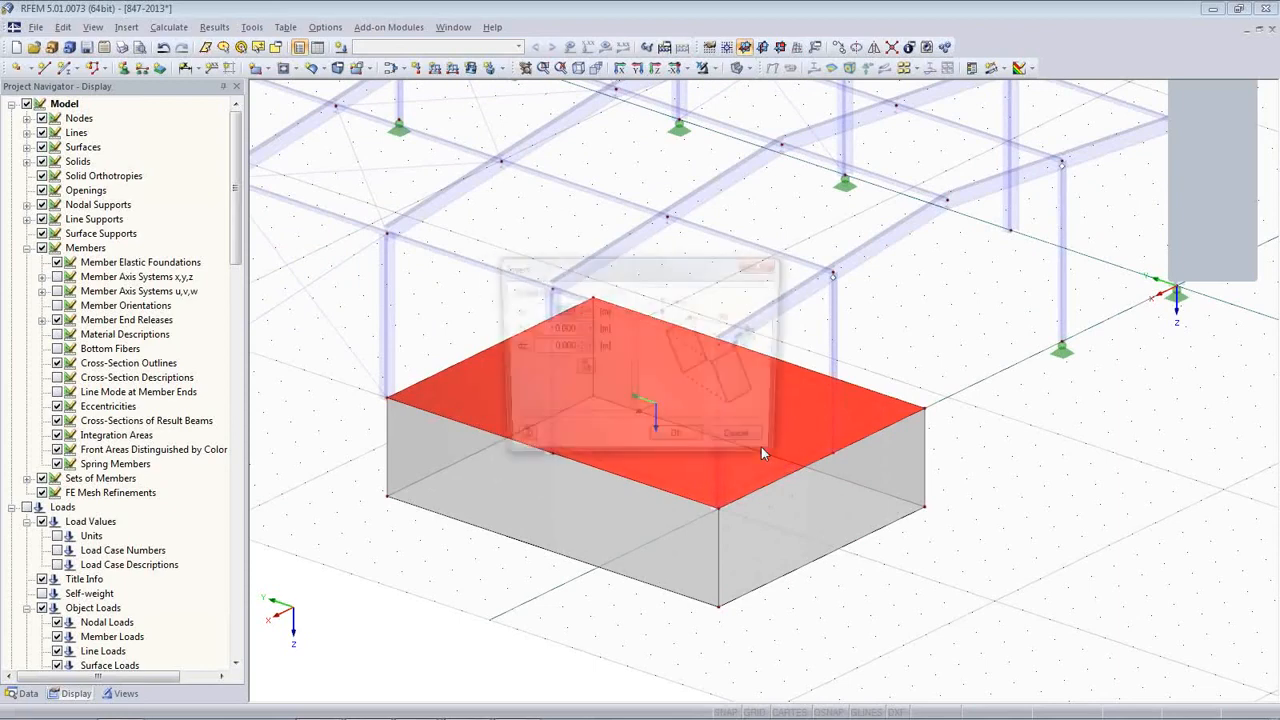
pyautogui.click(583, 370)
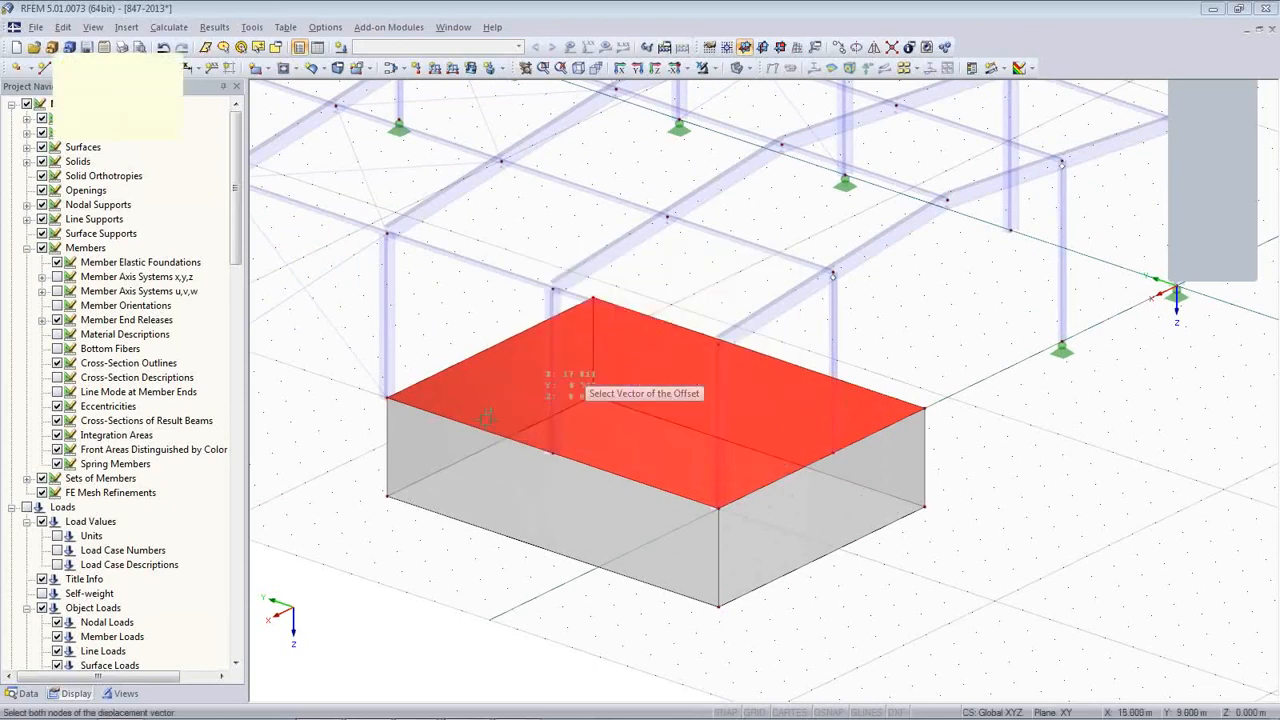
pyautogui.click(386, 500)
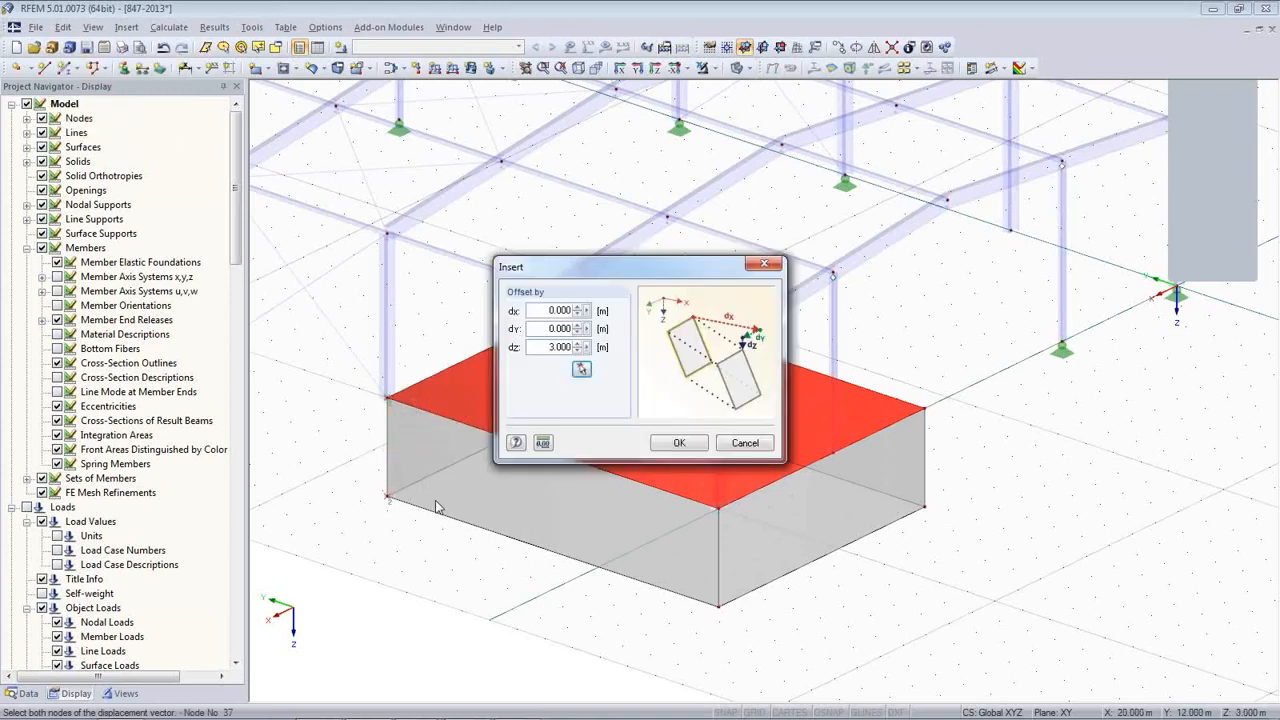
pyautogui.click(679, 442)
# - Add a surface support with ux, uy and uz fixed to the basement's bottom slab
pyautogui.keyDown('ctrl'); pyautogui.moveTo(811, 606); pyautogui.dragTo(681, 338, button='middle'); pyautogui.keyUp('ctrl')
pyautogui.click(679, 329)
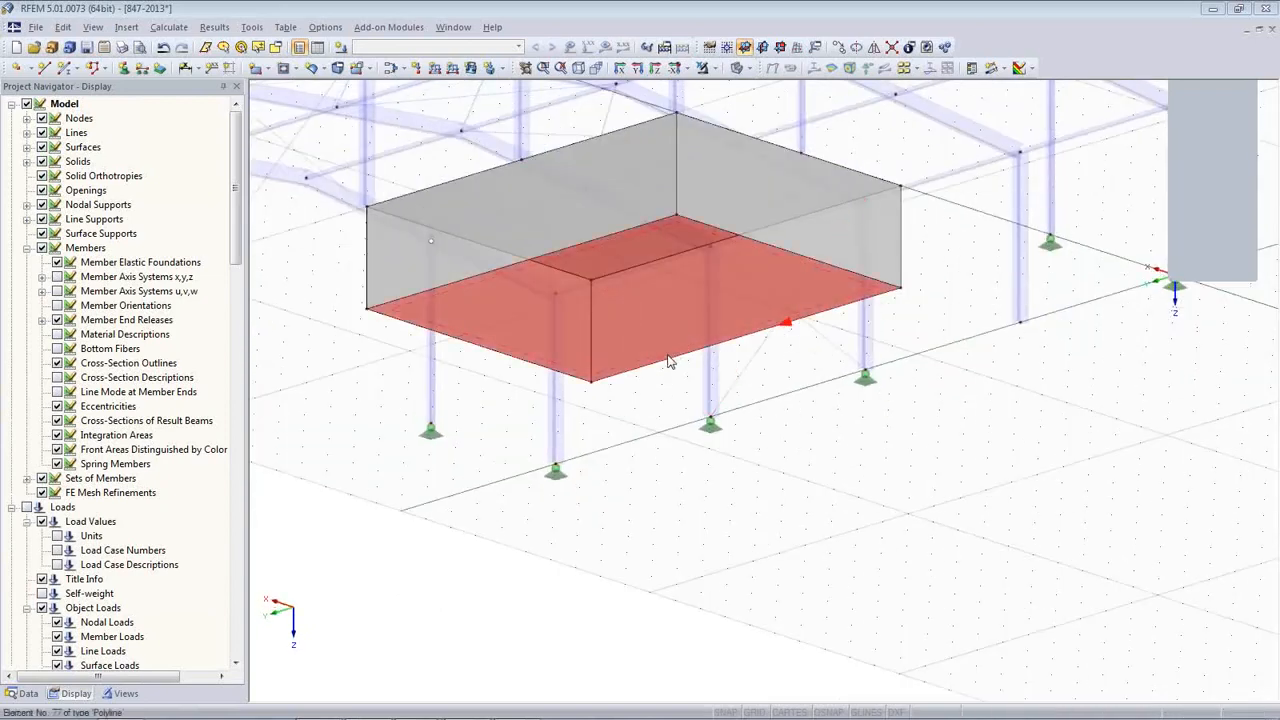
pyautogui.doubleClick(637, 334)
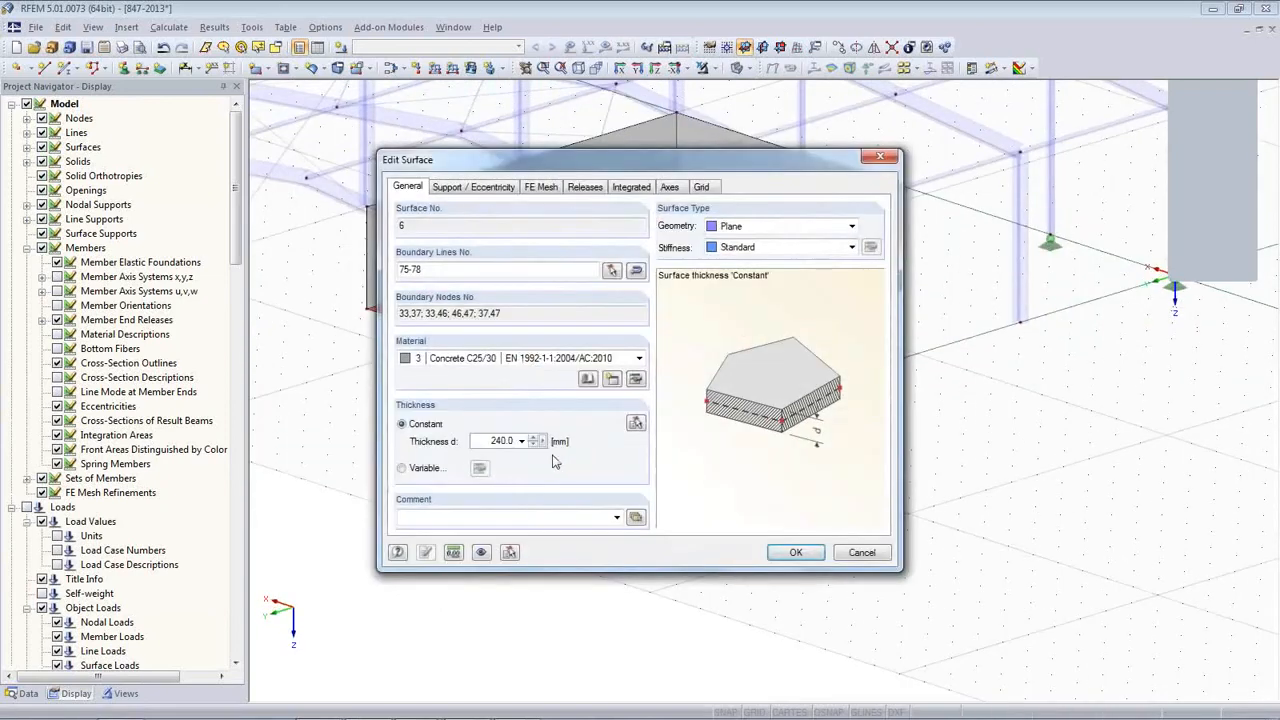
pyautogui.click(484, 188)
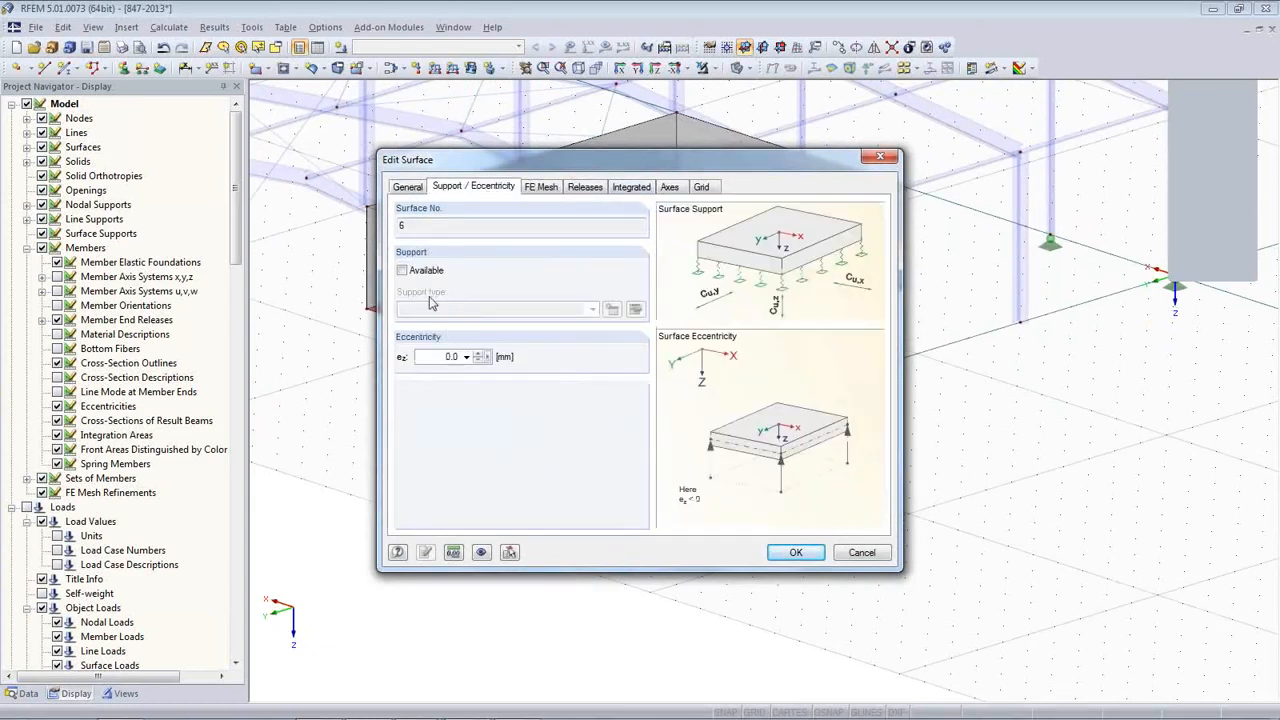
pyautogui.click(403, 271)
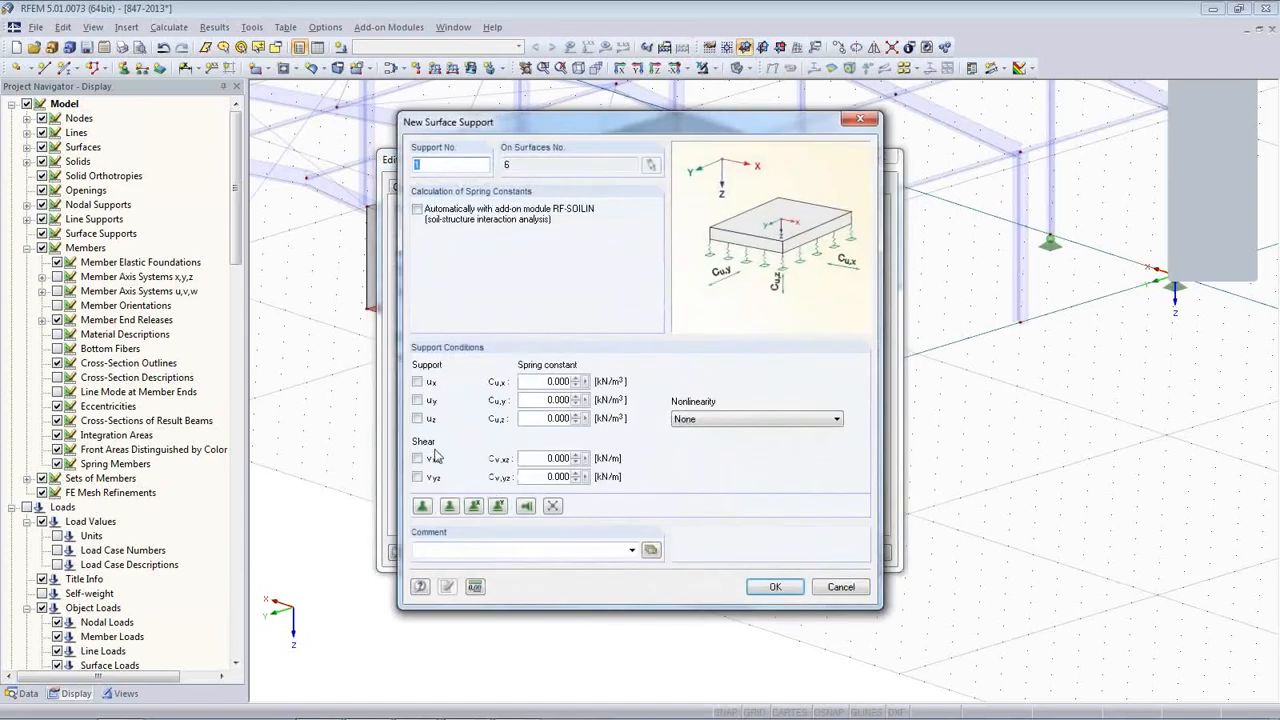
pyautogui.click(417, 419)
pyautogui.click(417, 400)
pyautogui.click(417, 382)
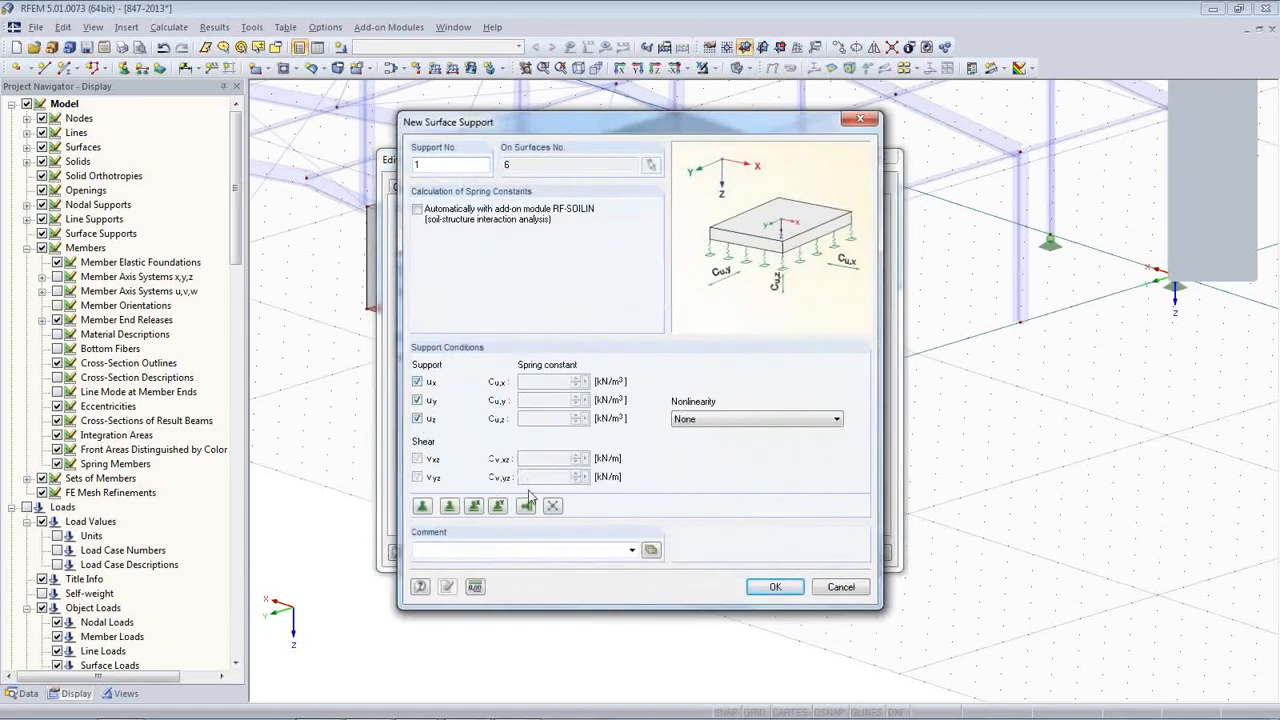
pyautogui.click(772, 588)
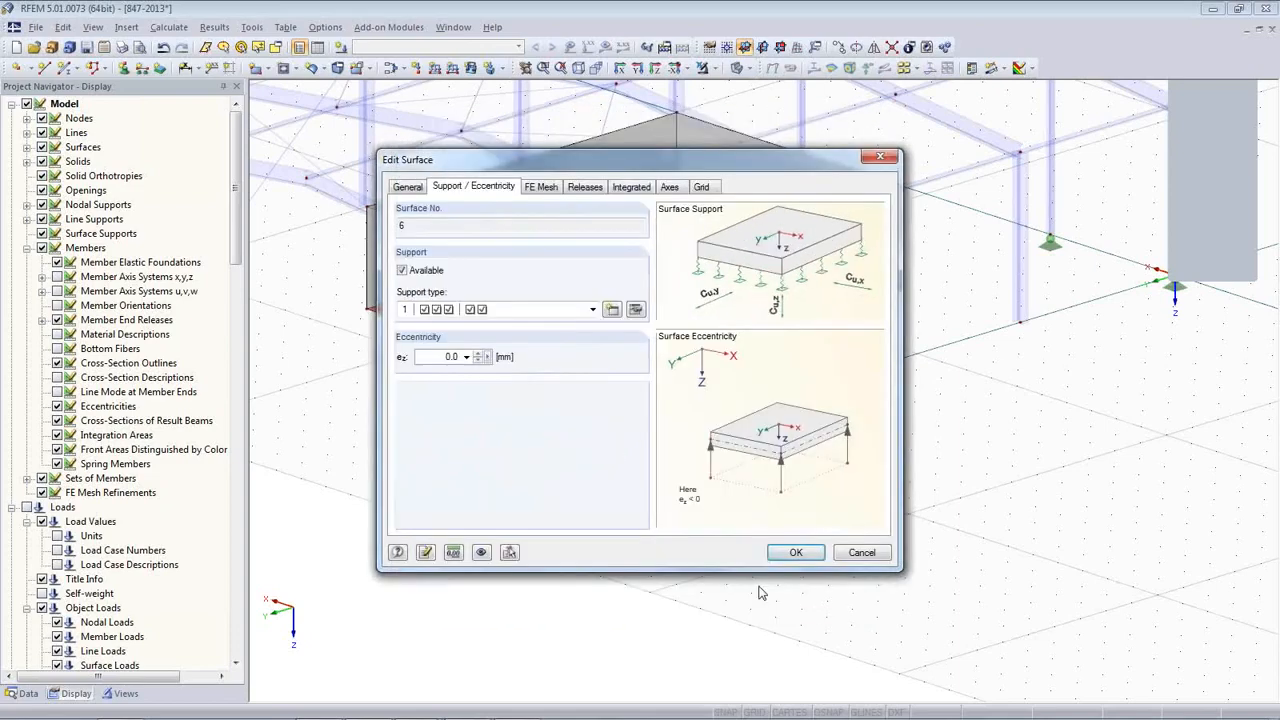
pyautogui.click(790, 552)
# - Draw a rectangular opening in the basement's upper slab, with one edge running from X 14, Y 2 to X 18, Y 2
pyautogui.keyDown('ctrl'); pyautogui.moveTo(651, 531); pyautogui.dragTo(750, 697, button='middle'); pyautogui.keyUp('ctrl')
pyautogui.keyDown('ctrl'); pyautogui.moveTo(1020, 525); pyautogui.dragTo(746, 579, button='middle'); pyautogui.keyUp('ctrl')
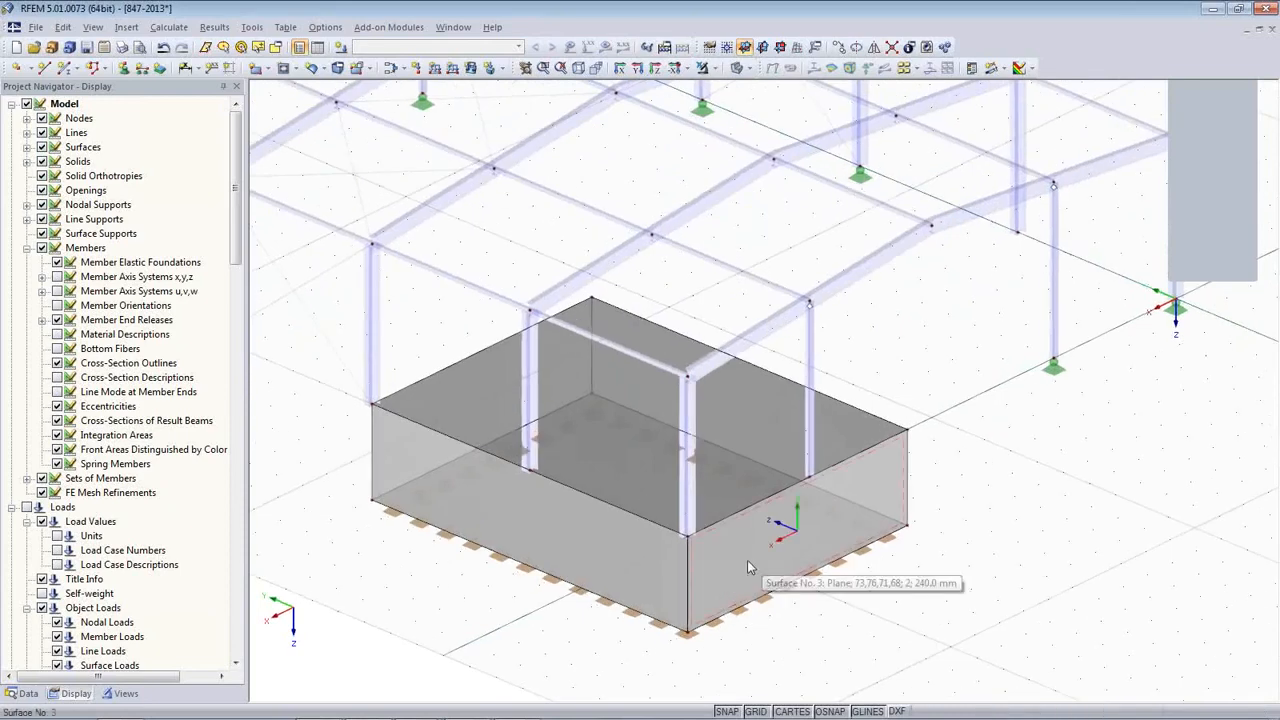
pyautogui.keyDown('ctrl'); pyautogui.moveTo(582, 548); pyautogui.dragTo(720, 520, button='middle'); pyautogui.keyUp('ctrl')
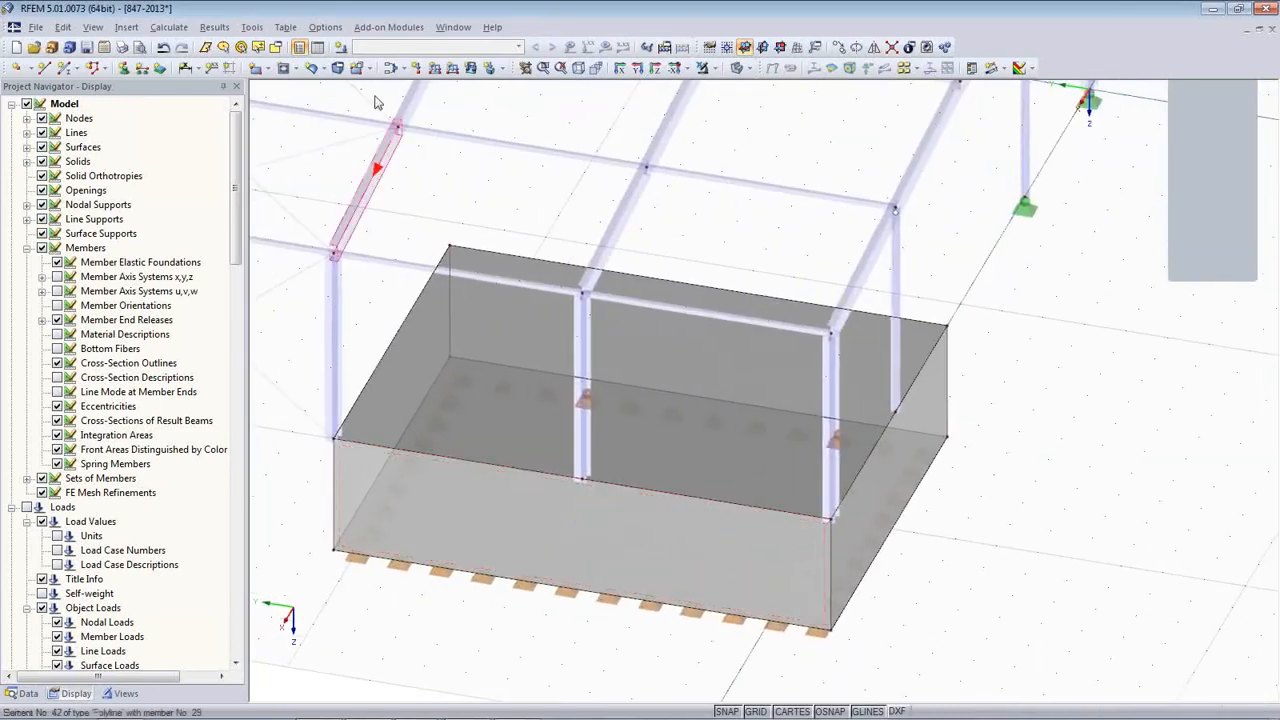
pyautogui.click(294, 69)
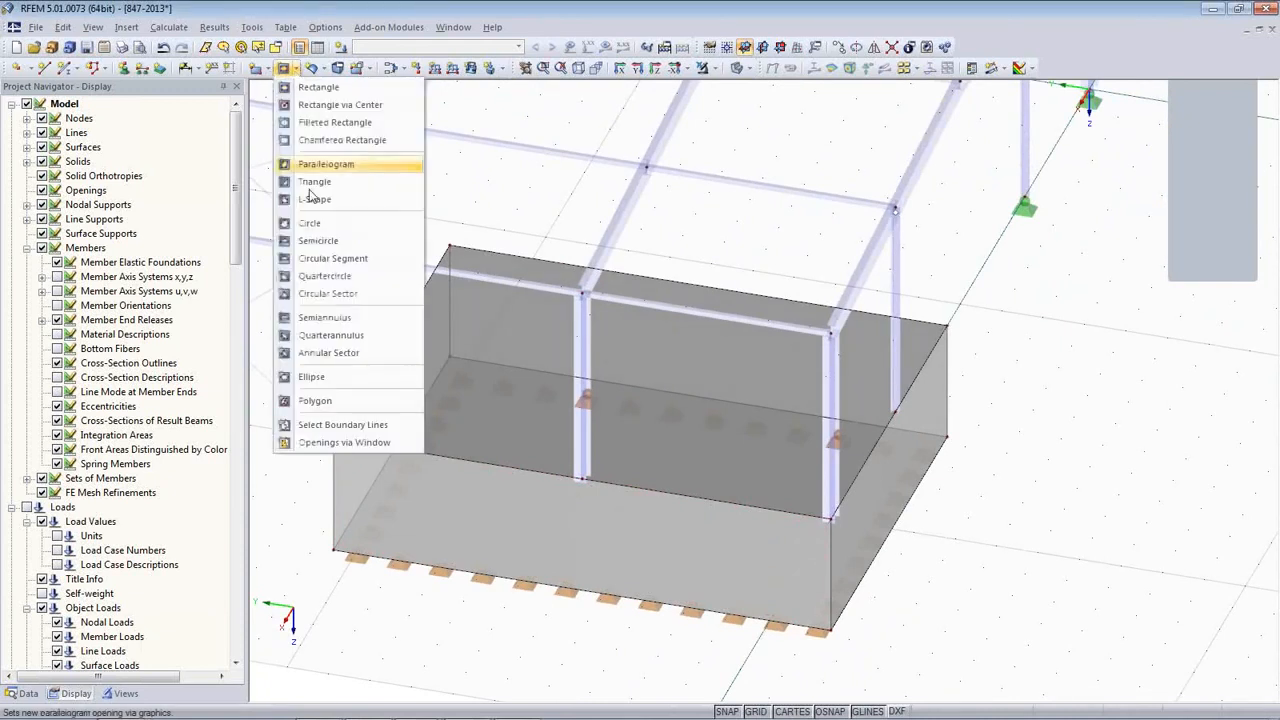
pyautogui.click(323, 92)
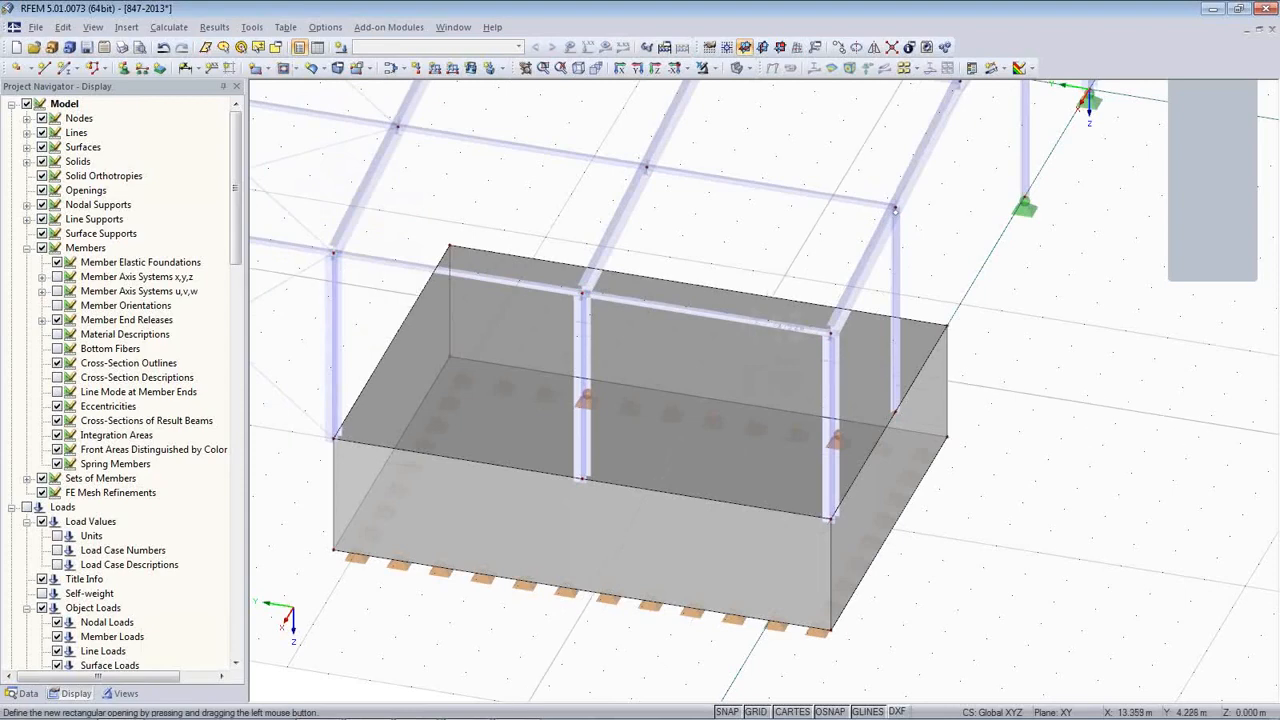
pyautogui.click(742, 362)
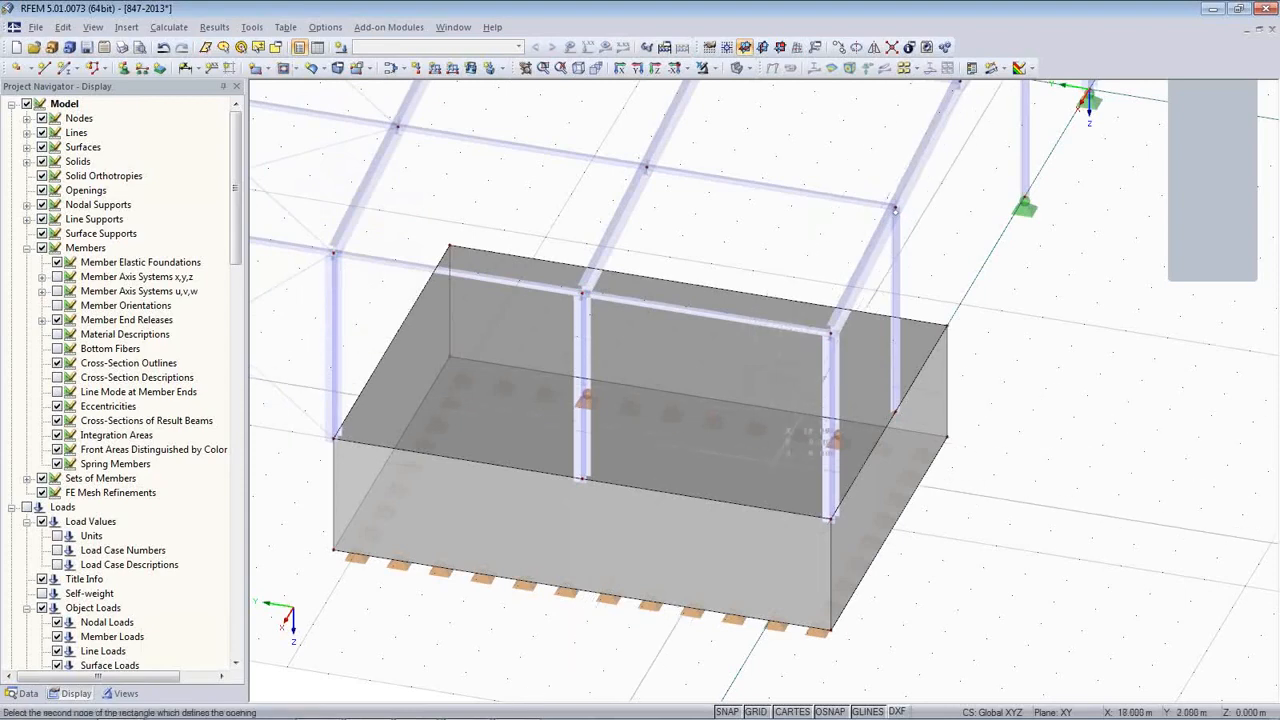
pyautogui.click(775, 462)
# - Try shifting the opening's corner node at X 14, Y 2 to another position and undo the change
pyautogui.keyDown('ctrl'); pyautogui.moveTo(576, 623); pyautogui.dragTo(506, 576, button='middle'); pyautogui.keyUp('ctrl')
pyautogui.scroll(6, 795, 491)
pyautogui.moveTo(708, 435); pyautogui.dragTo(862, 662, button='middle')
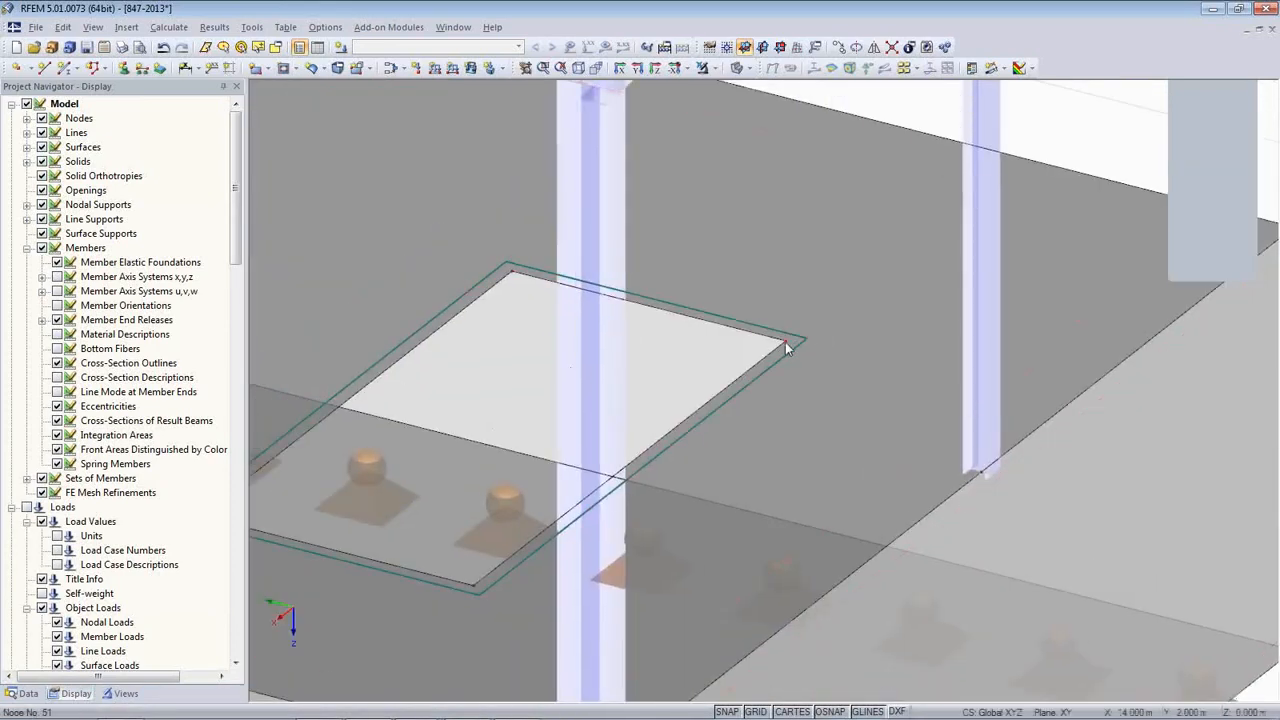
pyautogui.doubleClick(786, 347)
pyautogui.click(541, 365)
pyautogui.click(757, 530)
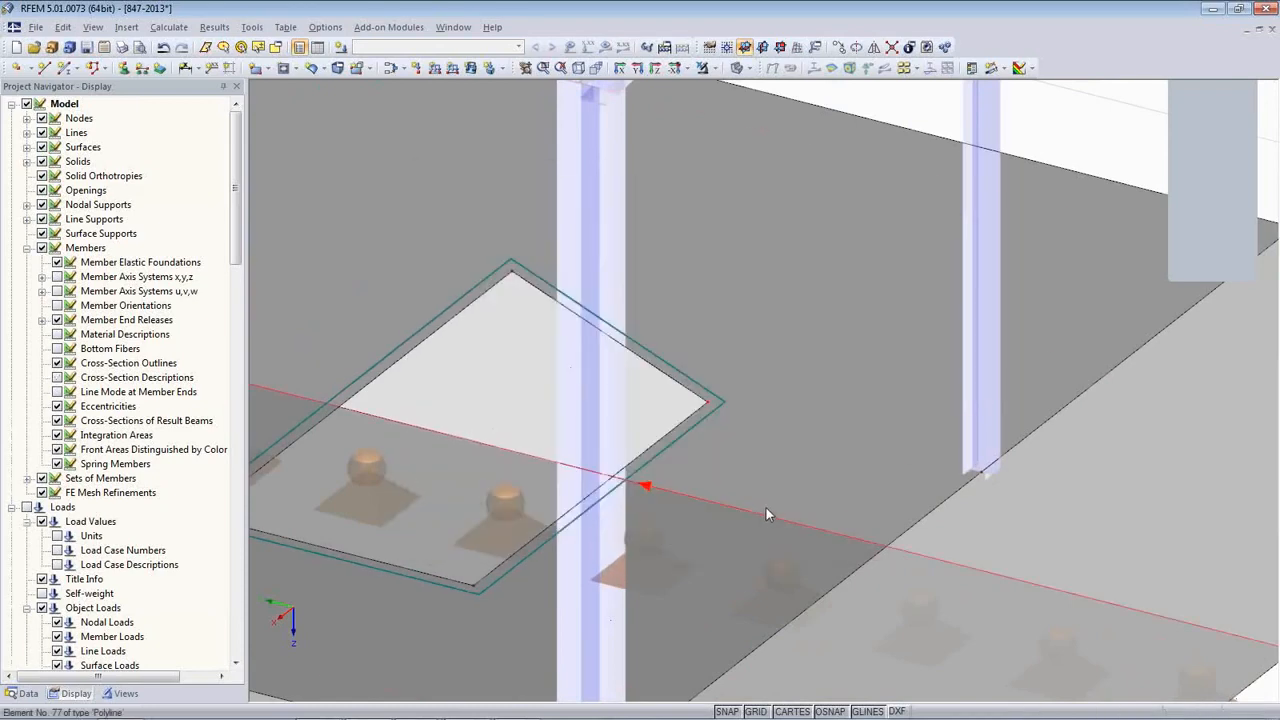
pyautogui.click(163, 50)
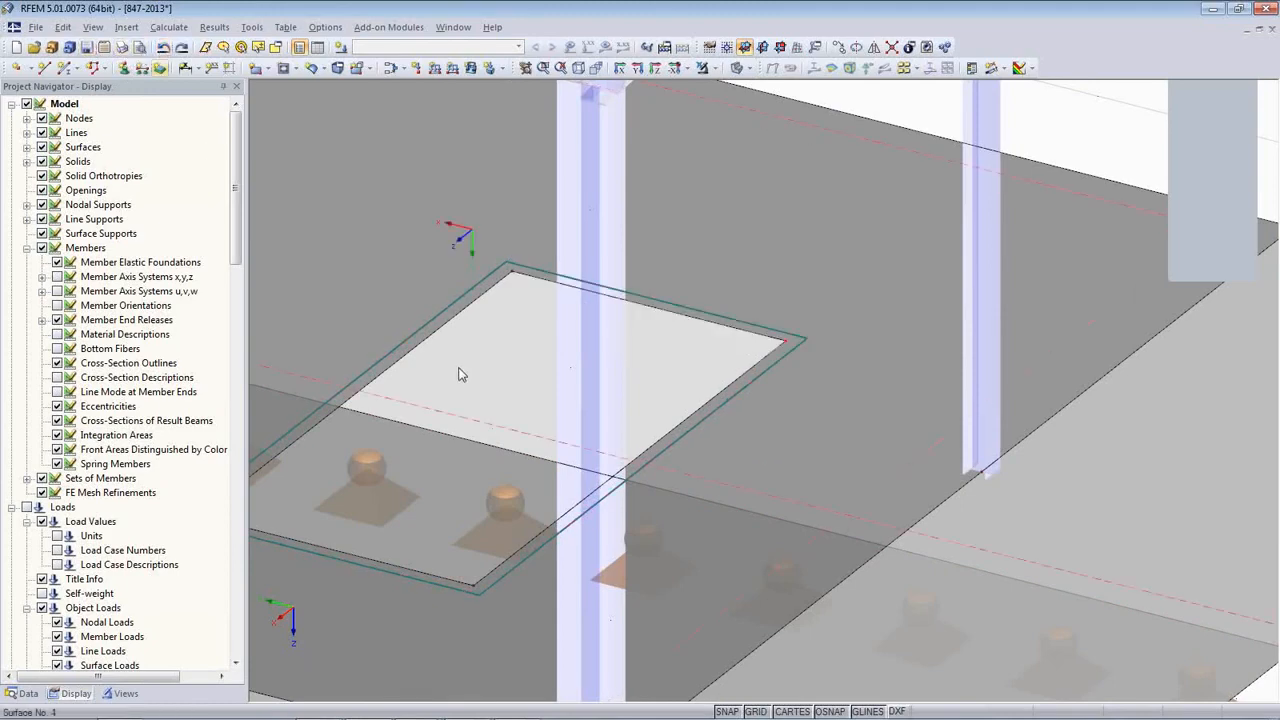
# - Set up a new line release for the basement's upper slab with rotations φx, φy and φz released
pyautogui.scroll(-4, 462, 370)
pyautogui.scroll(-2, 465, 373)
pyautogui.moveTo(758, 495); pyautogui.dragTo(948, 418, button='middle')
pyautogui.keyDown('ctrl'); pyautogui.moveTo(912, 536); pyautogui.dragTo(1022, 535, button='middle'); pyautogui.keyUp('ctrl')
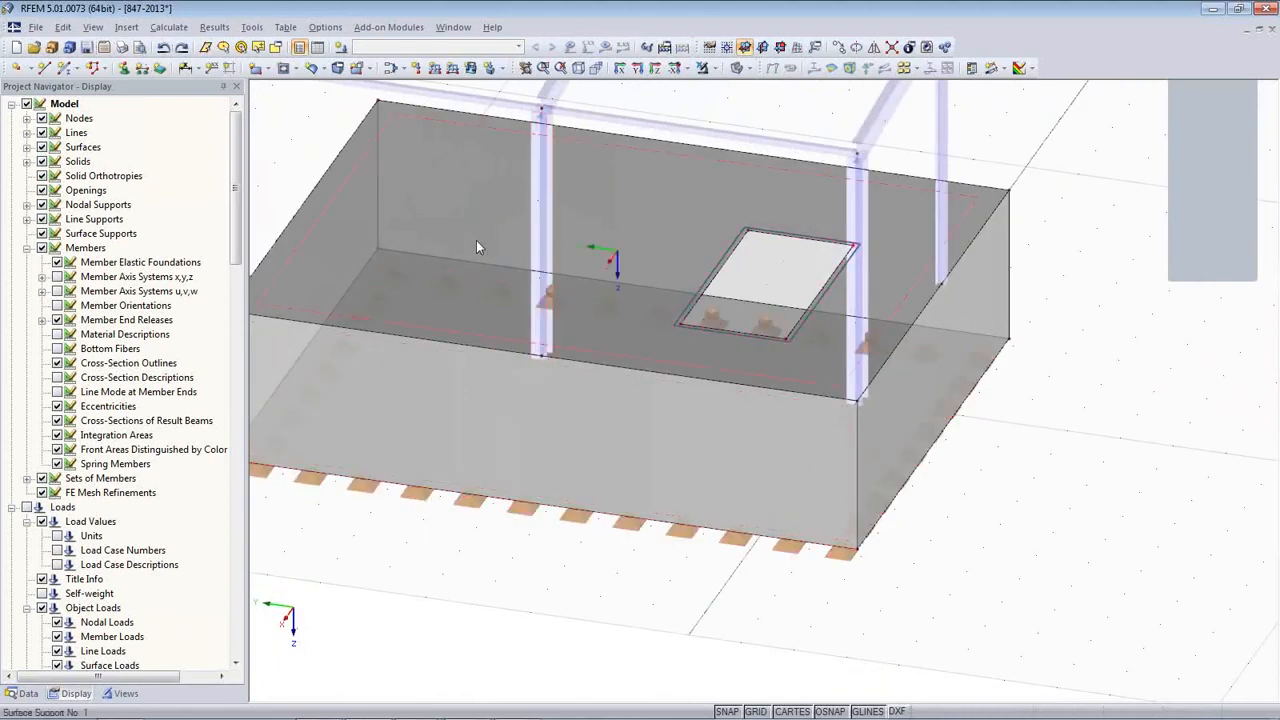
pyautogui.click(438, 190)
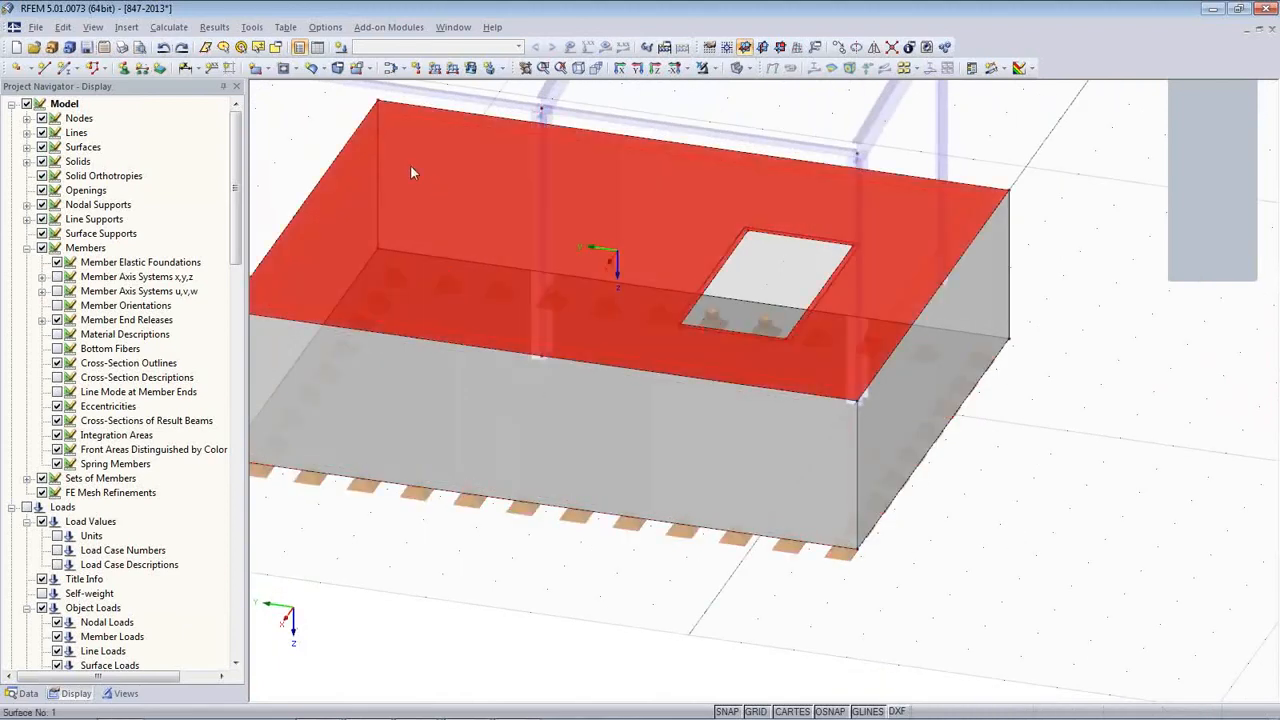
pyautogui.doubleClick(453, 196)
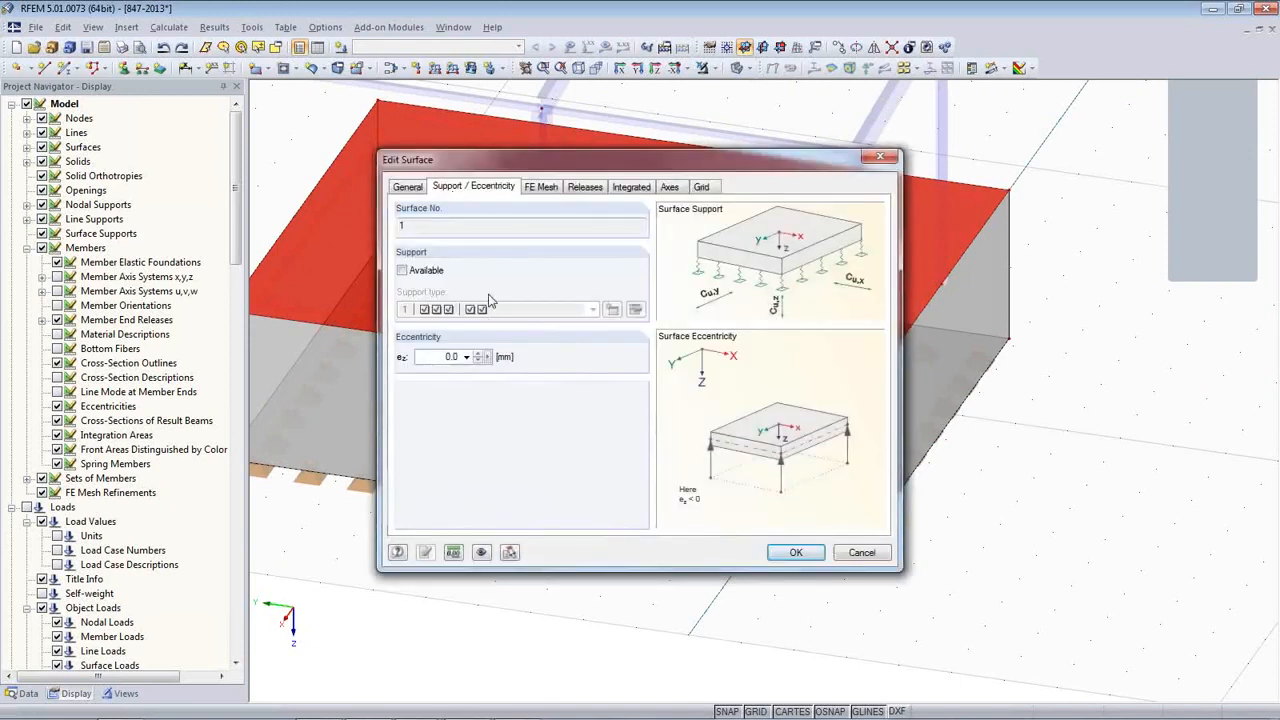
pyautogui.click(585, 188)
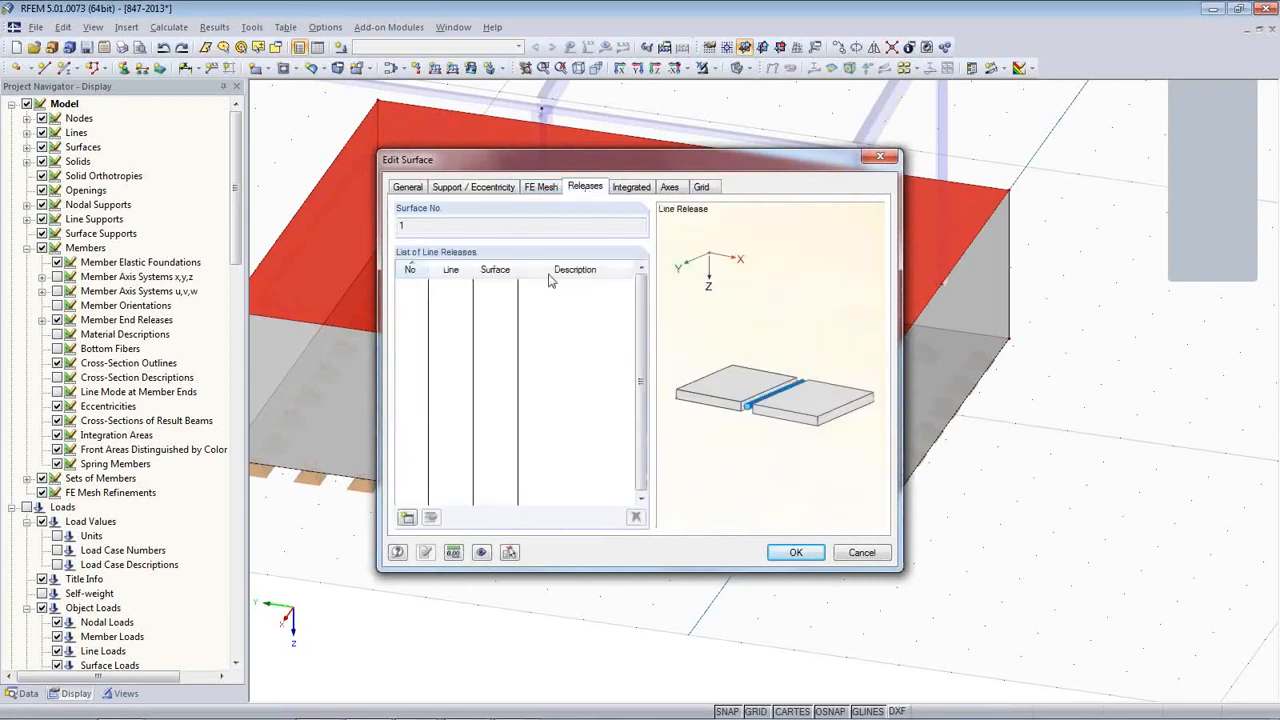
pyautogui.click(407, 518)
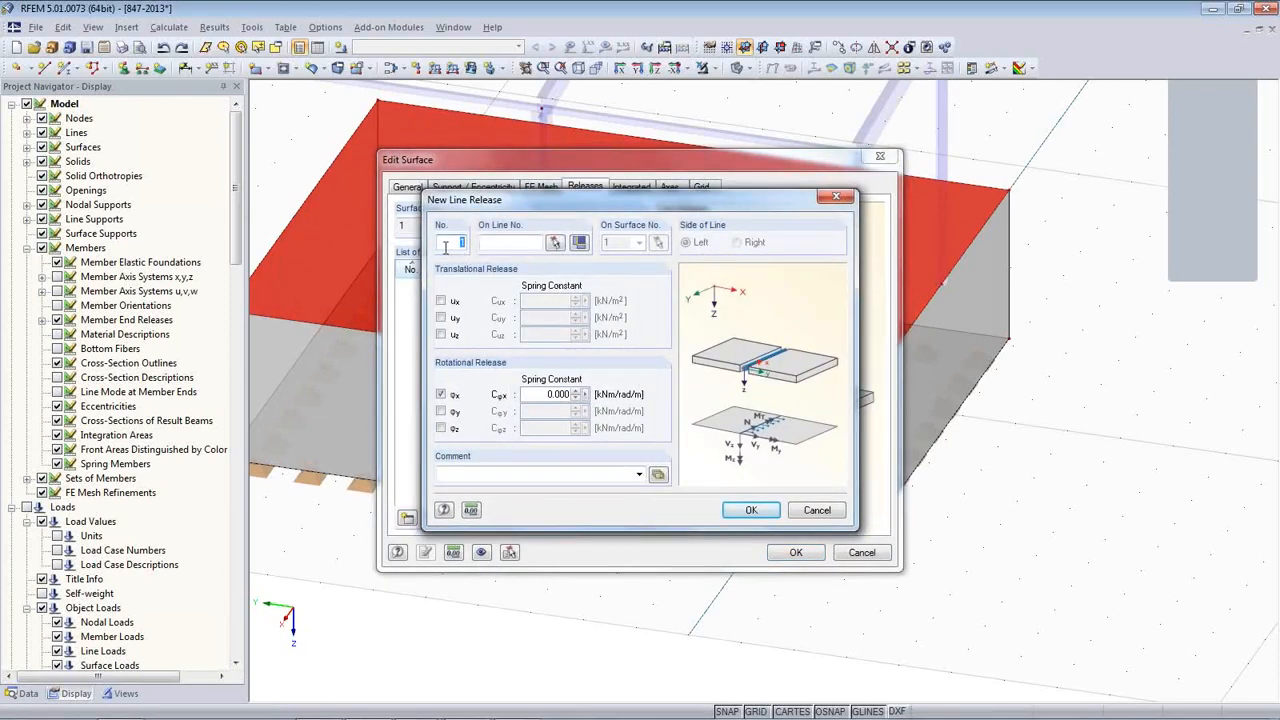
pyautogui.click(444, 412)
pyautogui.click(446, 428)
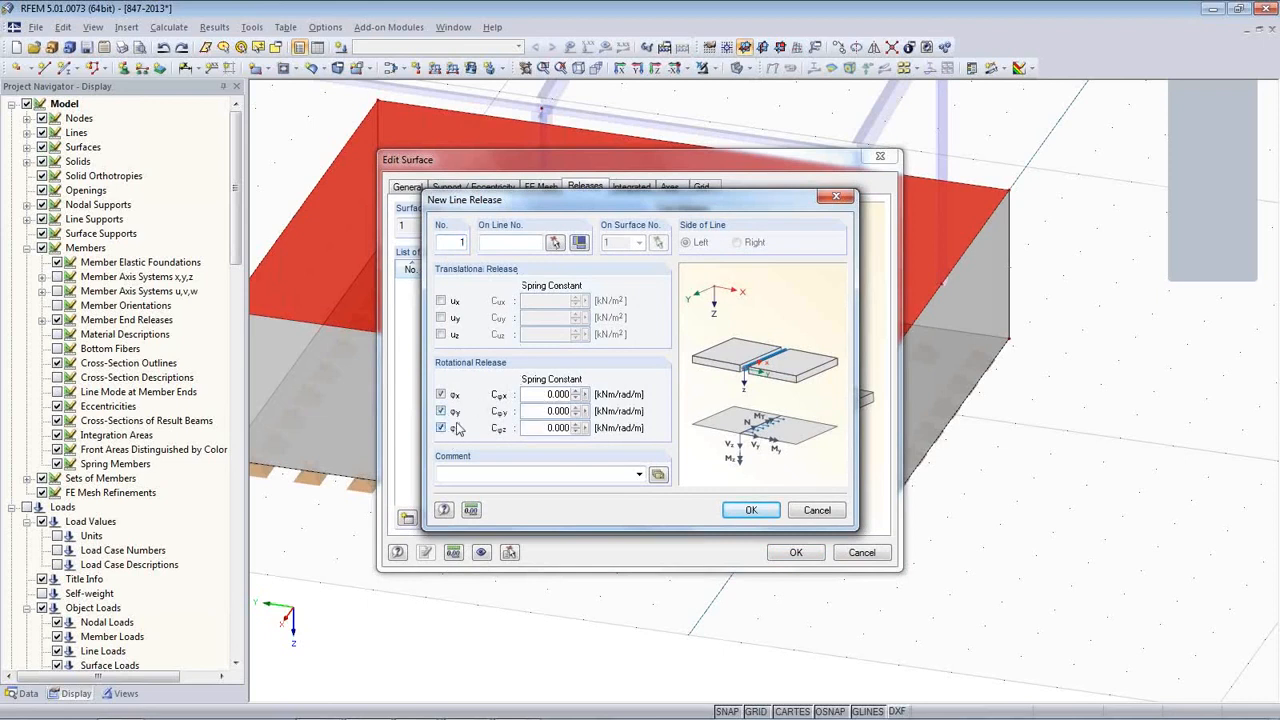
# - Assign the line release to the upper slab's four outer edges, lines 67-70, and apply it to the surface
pyautogui.click(556, 243)
pyautogui.click(311, 201)
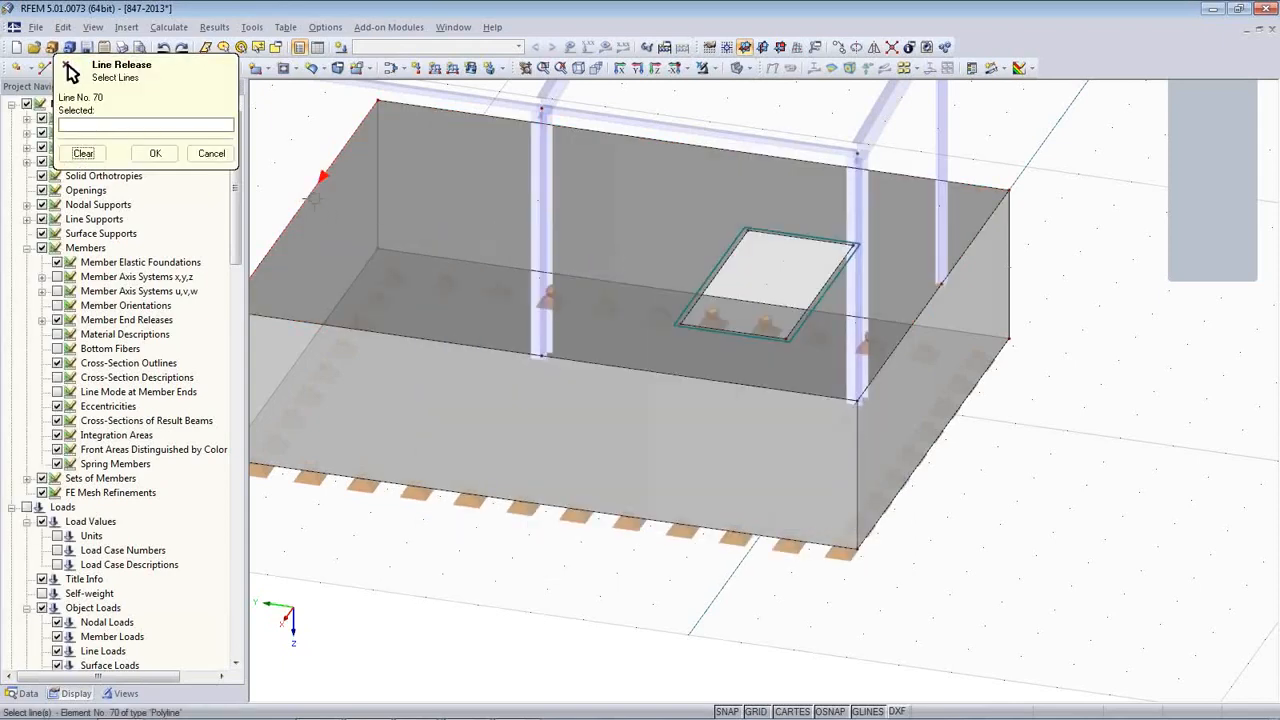
pyautogui.click(426, 110)
pyautogui.click(936, 310)
pyautogui.click(713, 384)
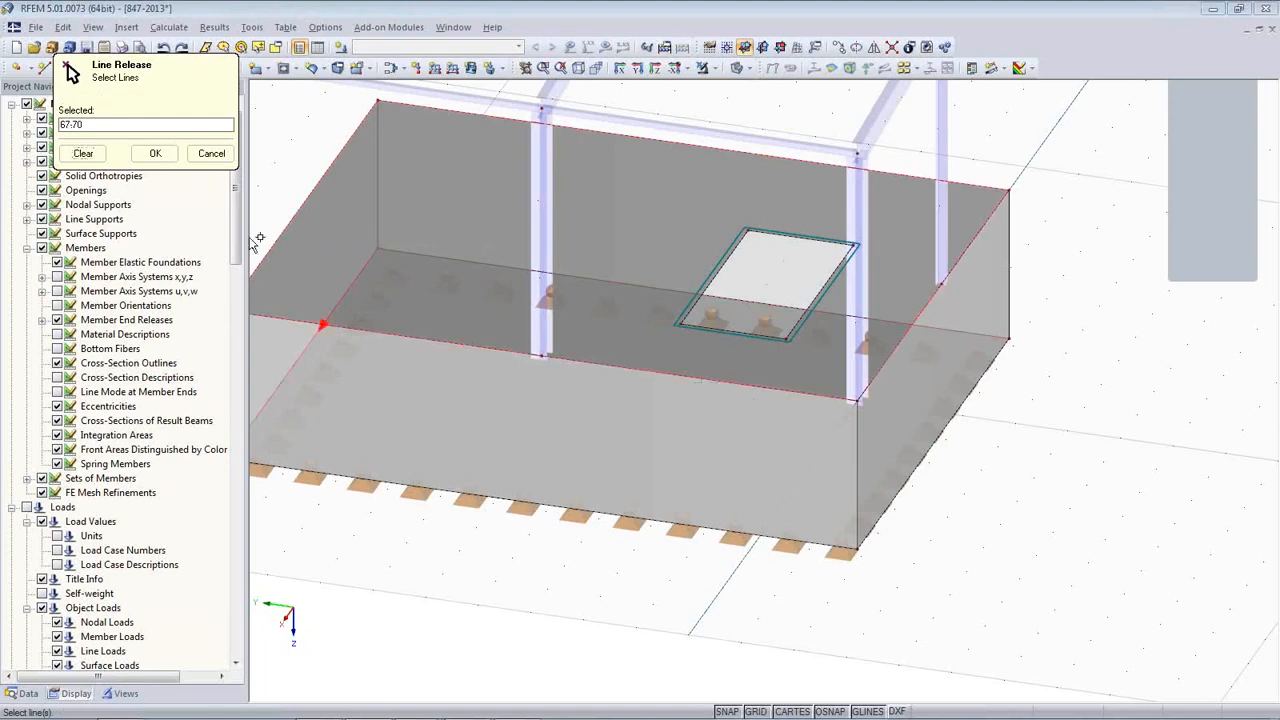
pyautogui.click(155, 154)
pyautogui.click(752, 511)
pyautogui.click(789, 553)
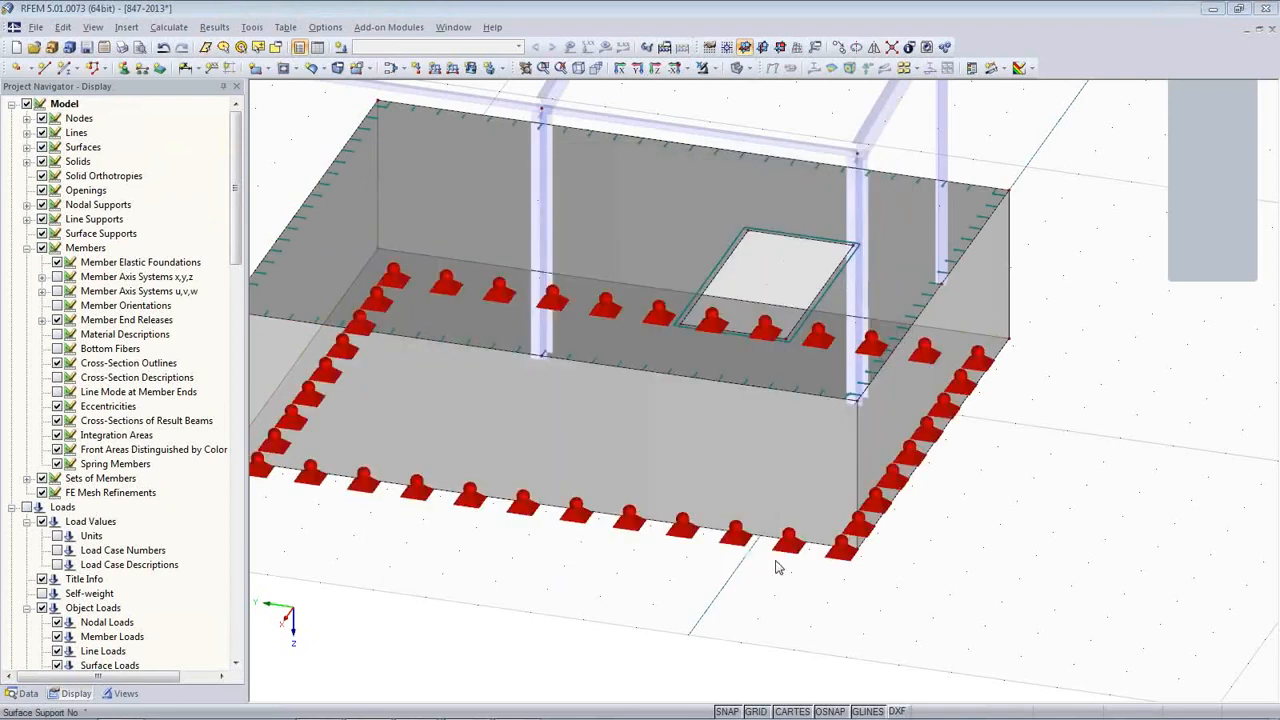
# - Add a member end release with φy and φz free at the start of the four columns standing on the basement slab
pyautogui.scroll(-3, 694, 594)
pyautogui.keyDown('ctrl'); pyautogui.moveTo(907, 546); pyautogui.dragTo(620, 546, button='middle'); pyautogui.keyUp('ctrl')
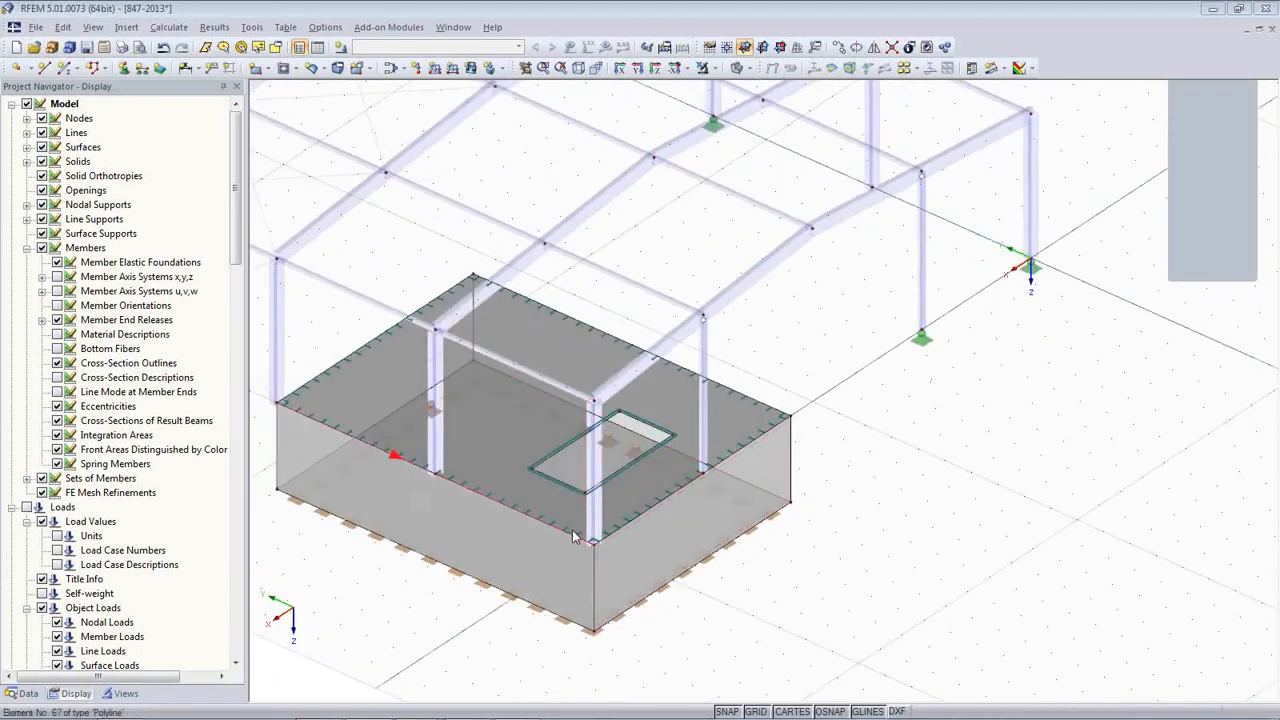
pyautogui.scroll(-2, 633, 543)
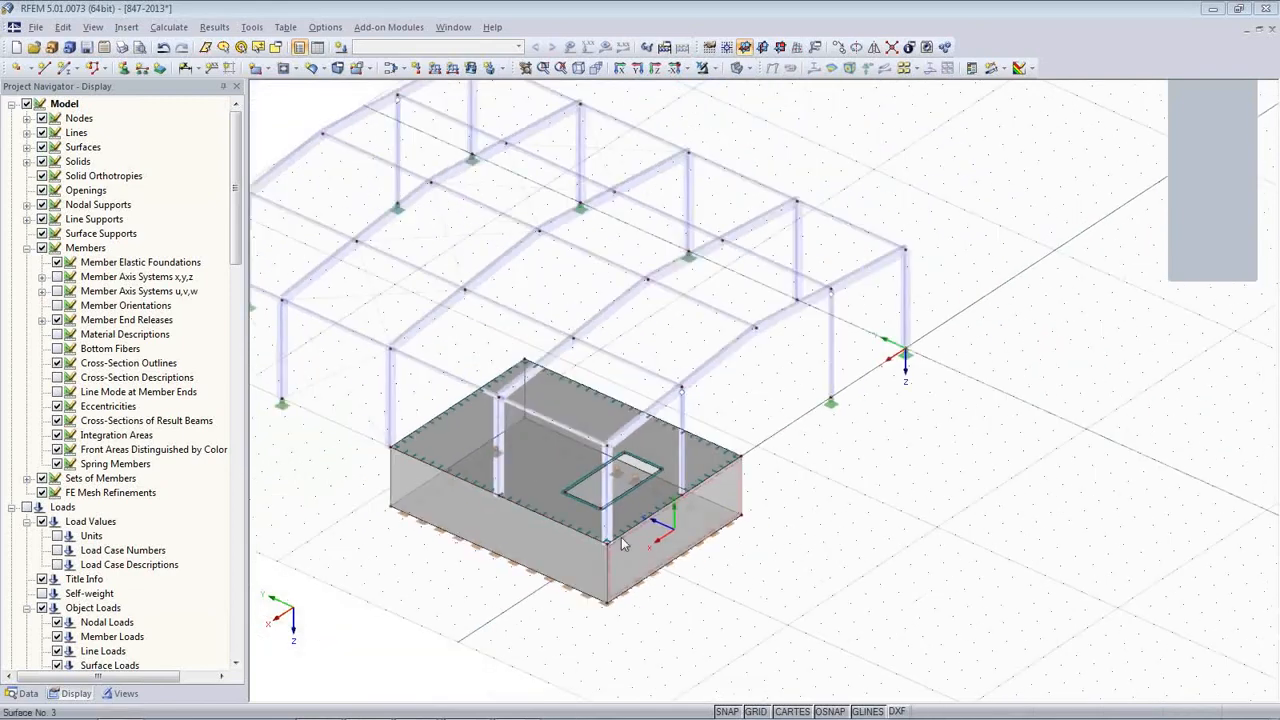
pyautogui.moveTo(411, 526); pyautogui.dragTo(557, 575, button='middle')
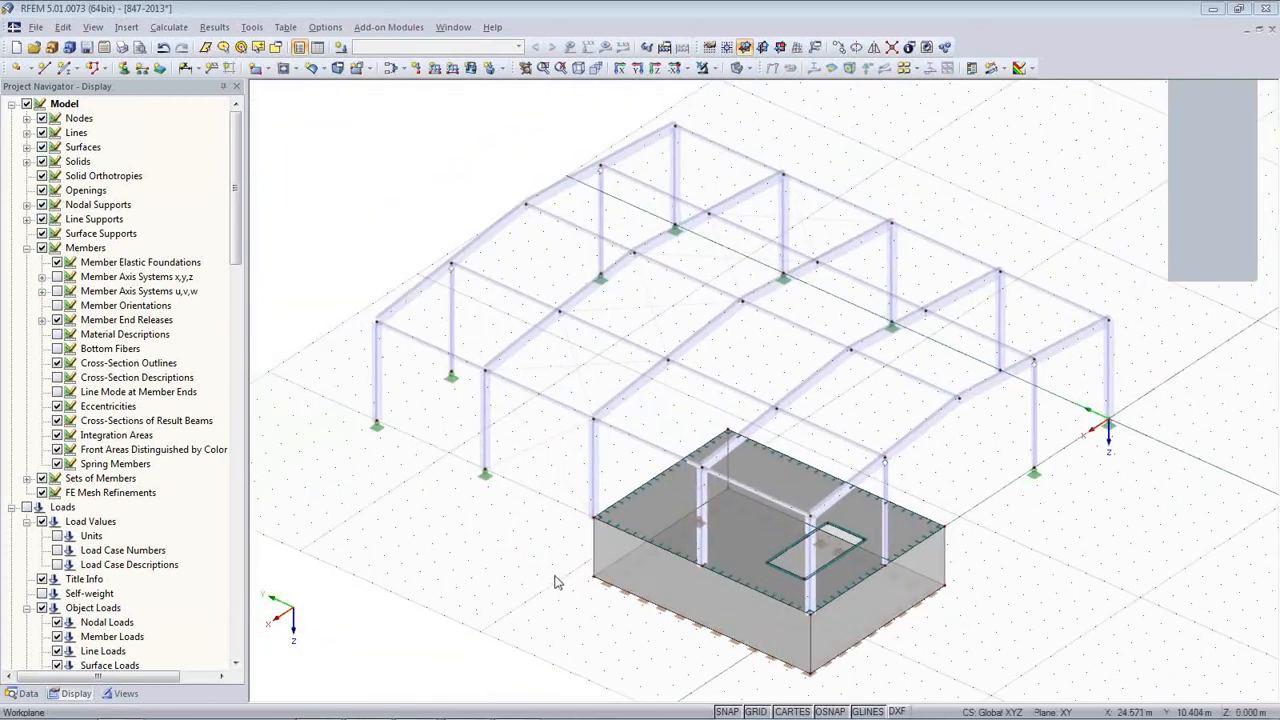
pyautogui.keyDown('ctrl'); pyautogui.moveTo(598, 590); pyautogui.dragTo(619, 496, button='middle'); pyautogui.keyUp('ctrl')
pyautogui.scroll(2, 619, 496)
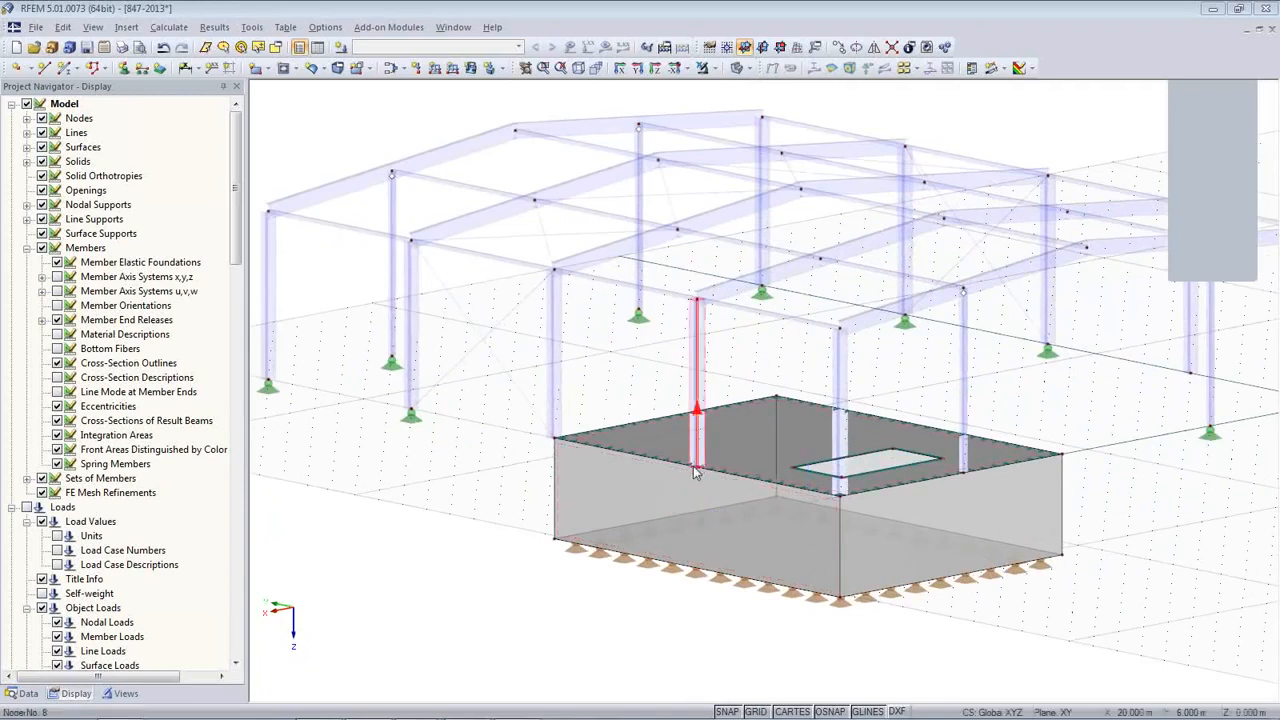
pyautogui.scroll(2, 718, 474)
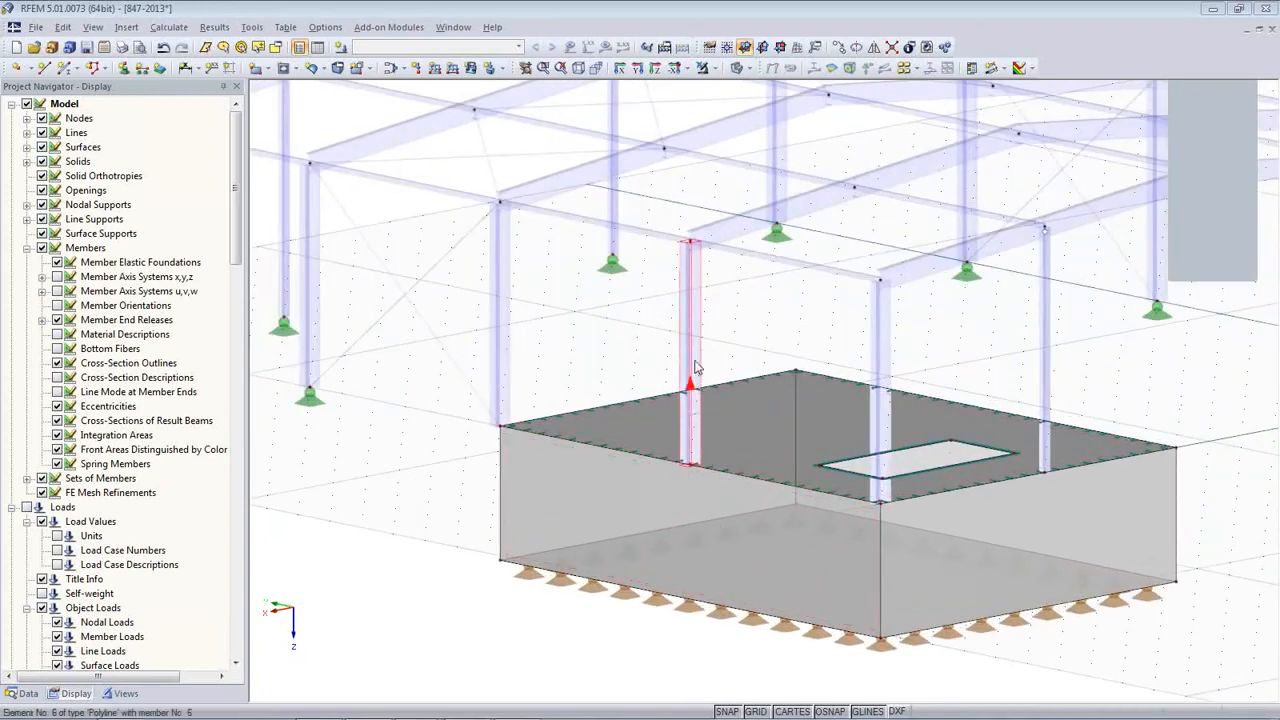
pyautogui.click(506, 382)
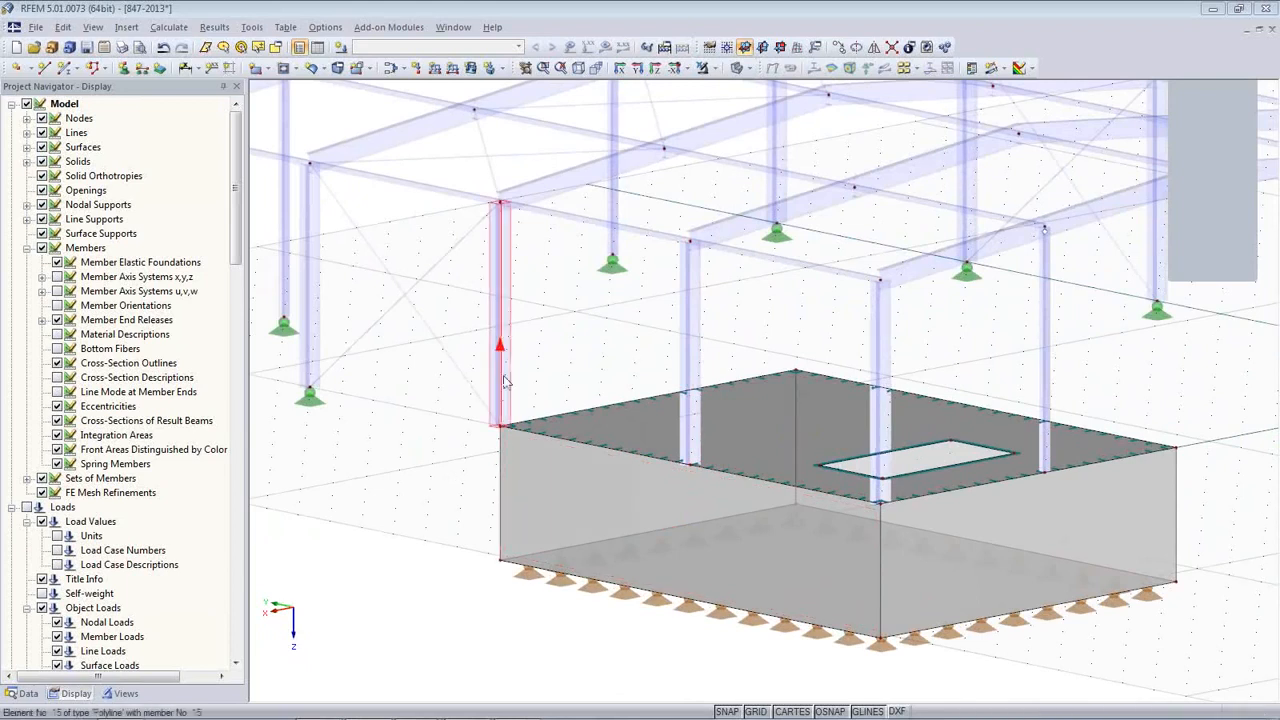
pyautogui.keyDown('ctrl'); pyautogui.click(692, 378); pyautogui.keyUp('ctrl')
pyautogui.keyDown('ctrl'); pyautogui.click(879, 405); pyautogui.keyUp('ctrl')
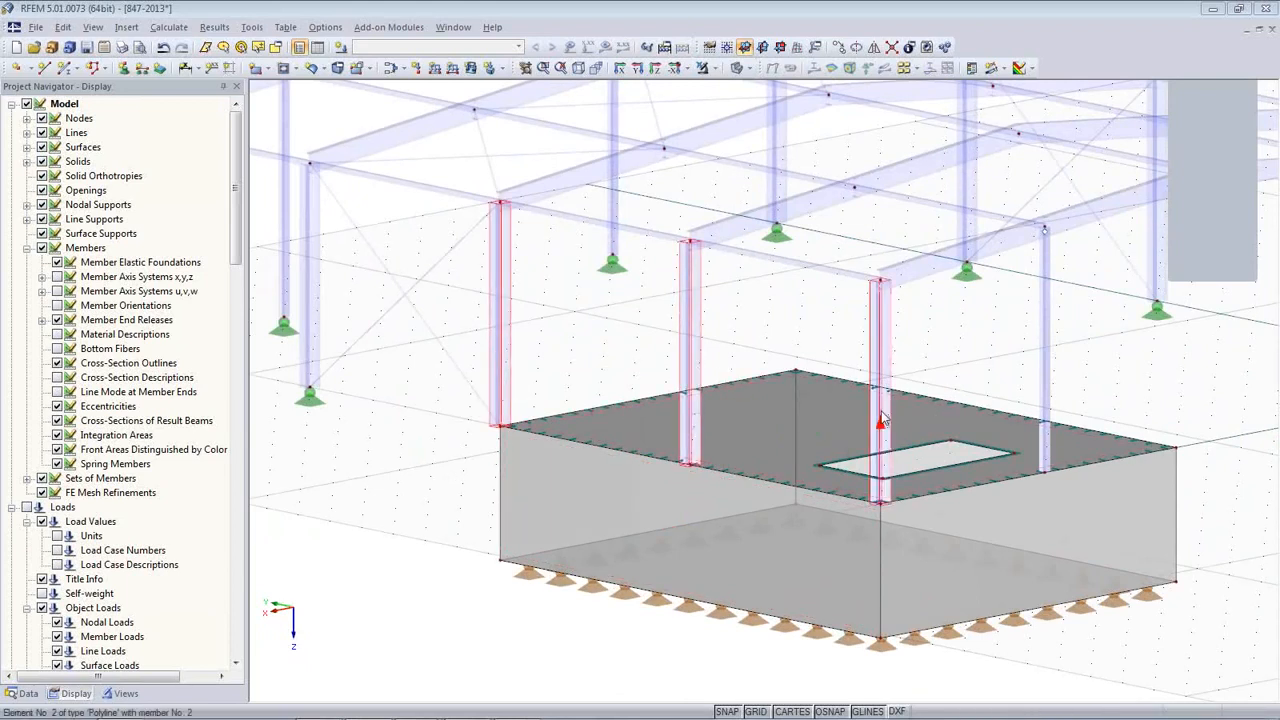
pyautogui.keyDown('ctrl'); pyautogui.doubleClick(1045, 390); pyautogui.keyUp('ctrl')
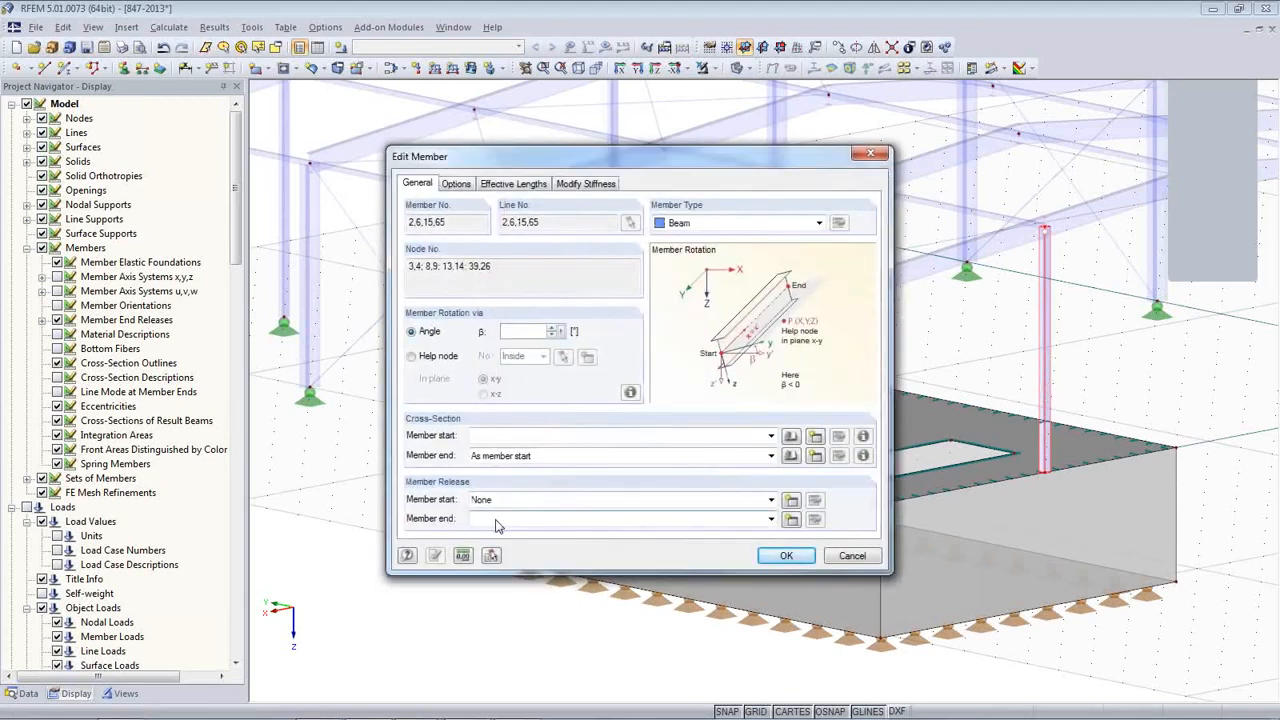
pyautogui.click(791, 501)
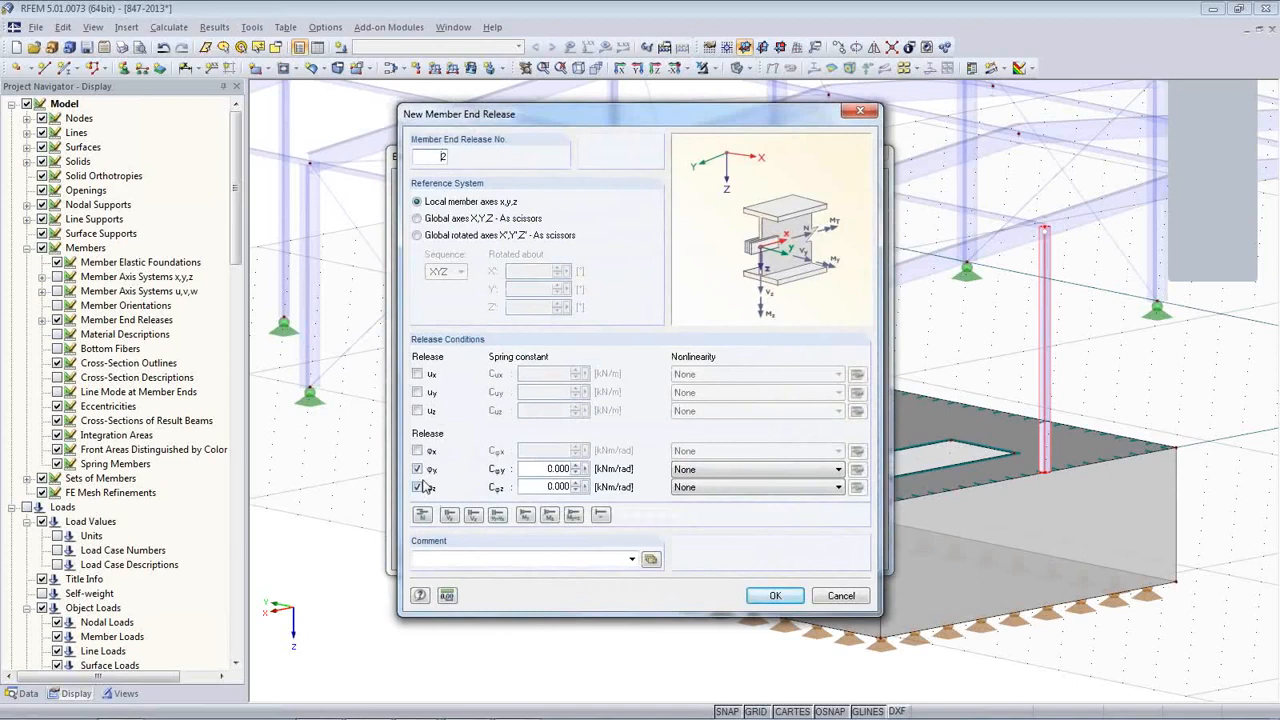
pyautogui.click(772, 597)
pyautogui.click(785, 557)
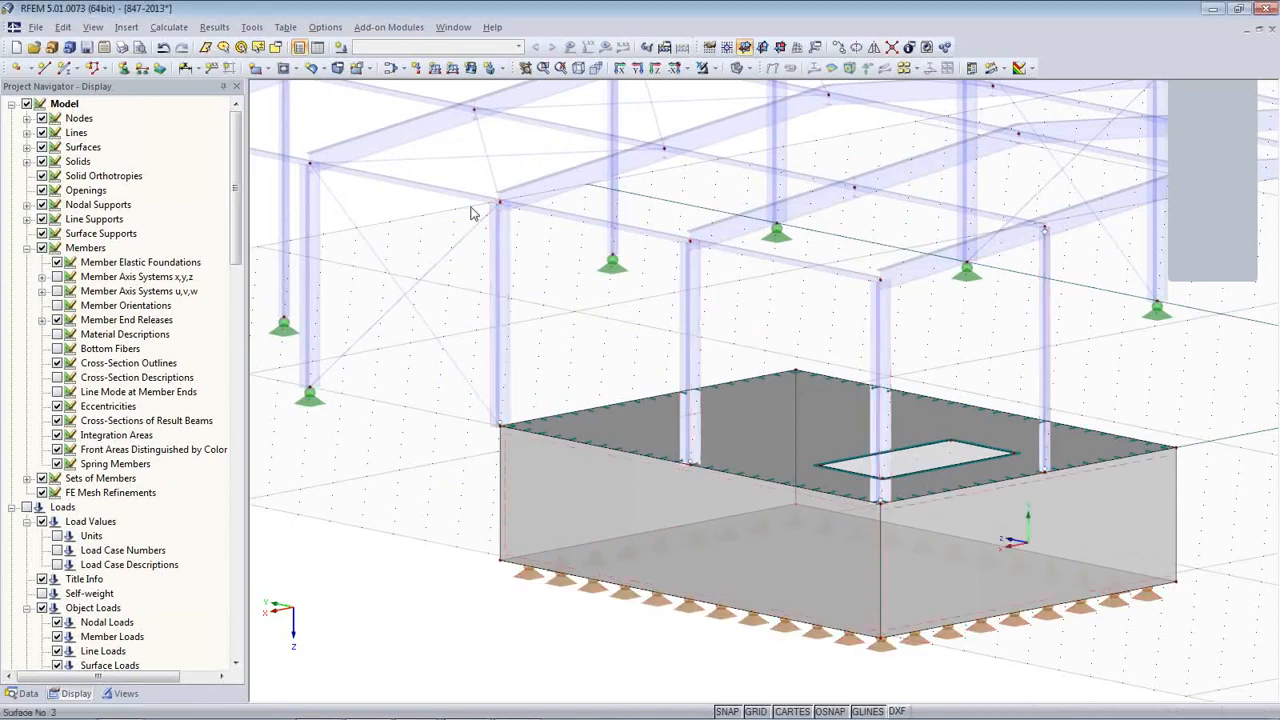
# - Show the model as a wireframe with the grid and the members' cross-section outlines turned off
pyautogui.click(737, 69)
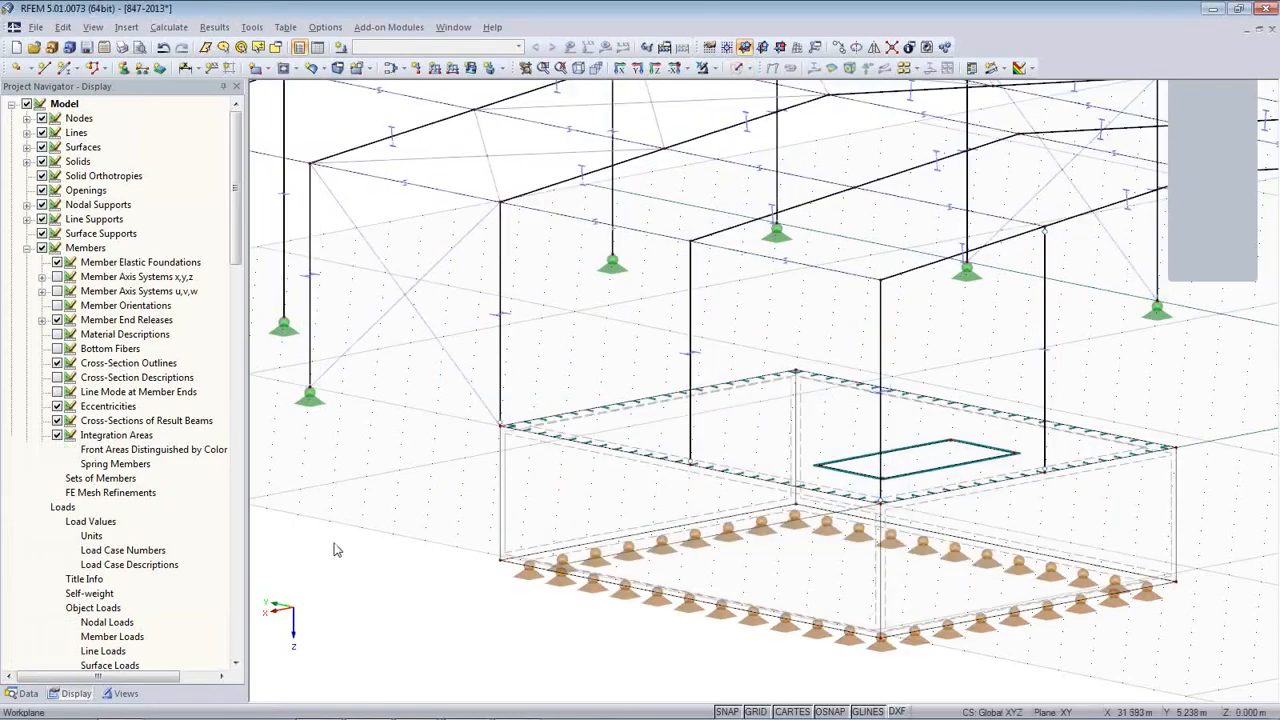
pyautogui.scroll(-4, 335, 545)
pyautogui.keyDown('ctrl'); pyautogui.moveTo(444, 511); pyautogui.dragTo(838, 605, button='middle'); pyautogui.keyUp('ctrl')
pyautogui.click(755, 711)
pyautogui.moveTo(706, 610); pyautogui.dragTo(807, 548, button='middle')
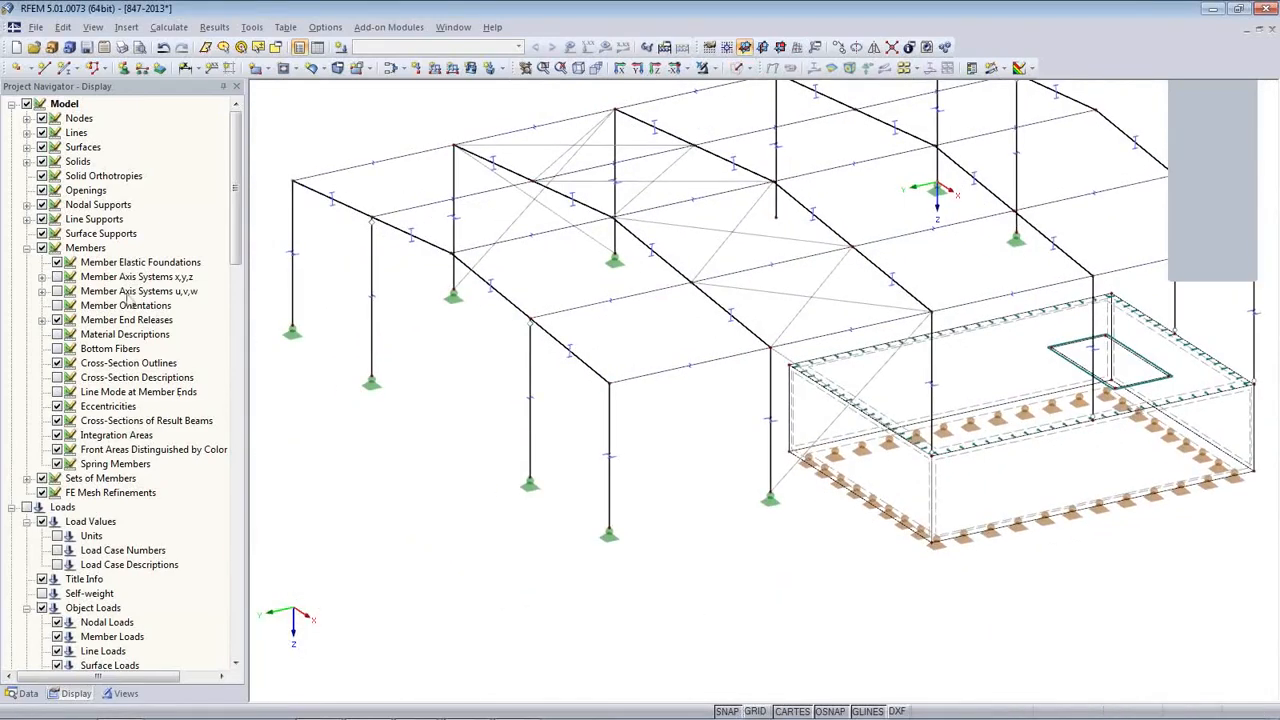
pyautogui.click(57, 364)
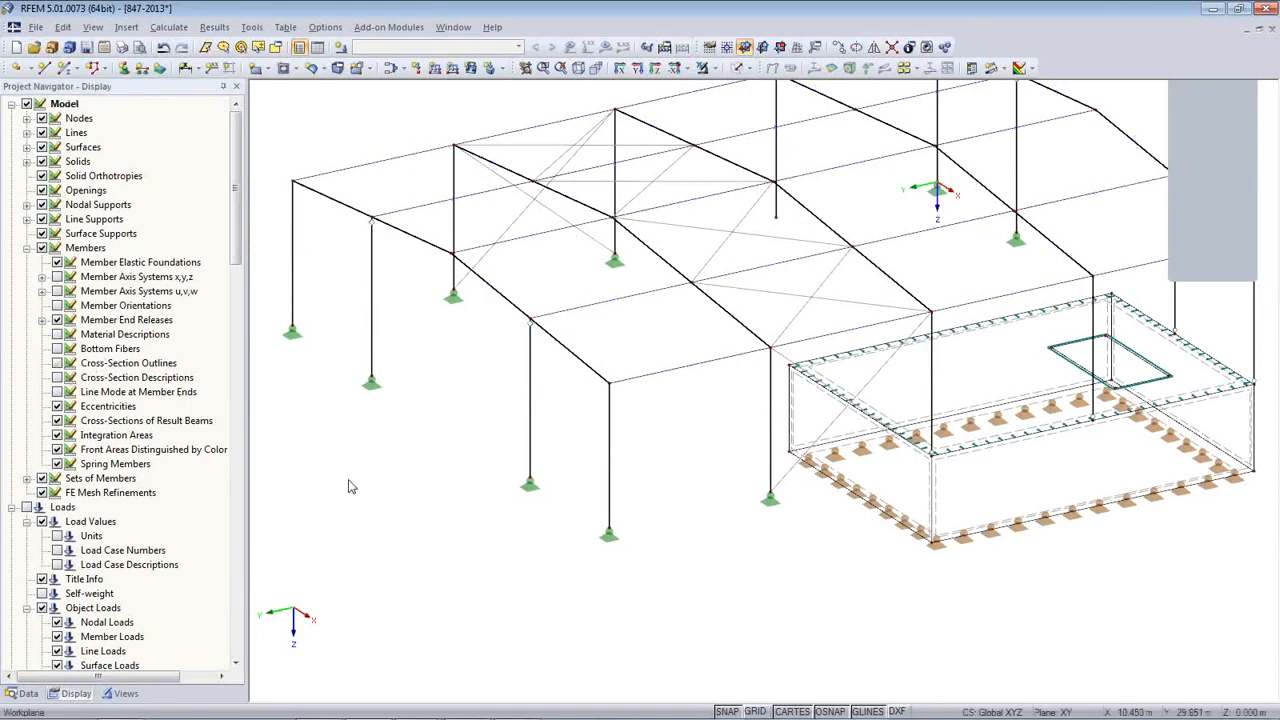
pyautogui.keyDown('ctrl'); pyautogui.moveTo(410, 461); pyautogui.dragTo(442, 492, button='middle'); pyautogui.keyUp('ctrl')
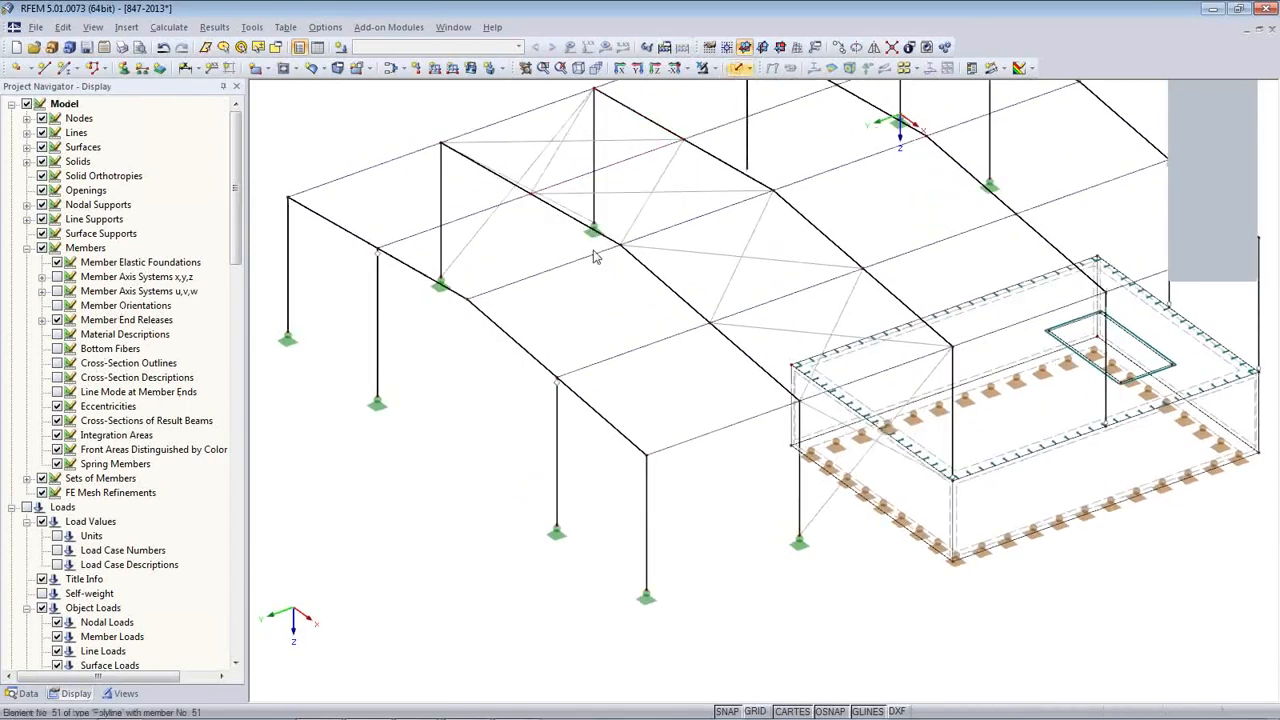
pyautogui.scroll(-5, 585, 280)
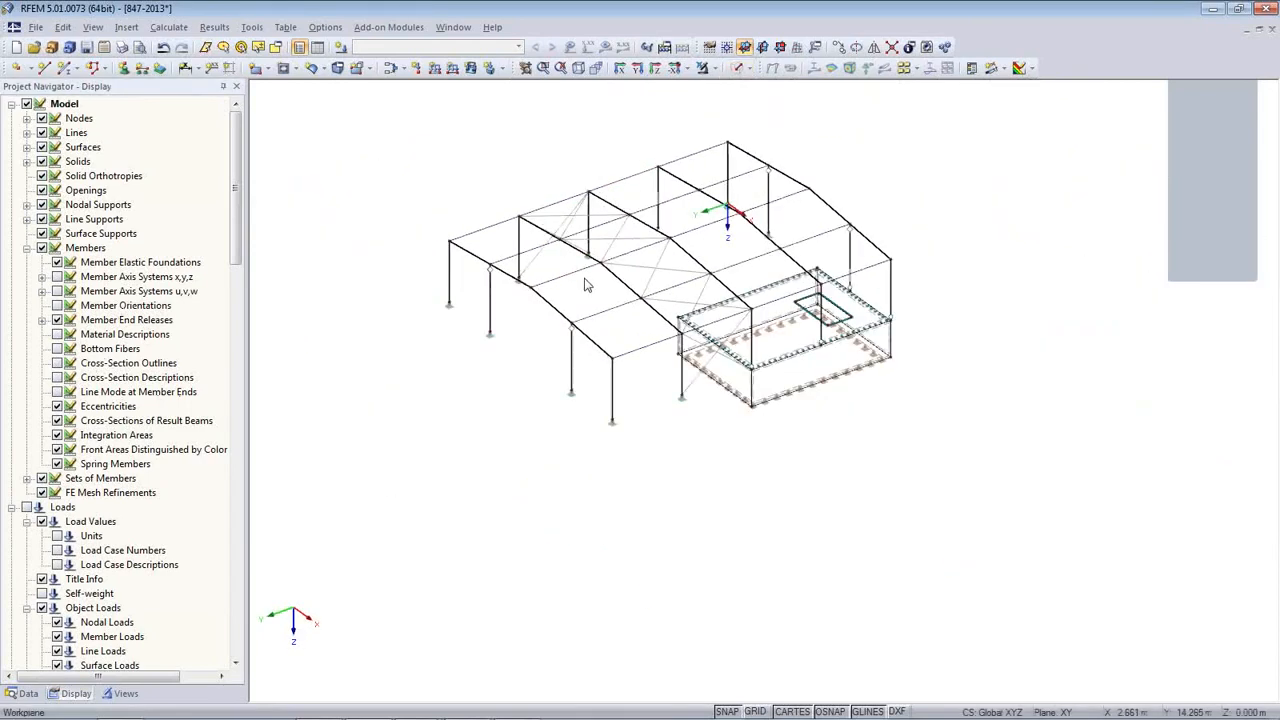
# - Return to the transparent solid display of the model and save the file
pyautogui.click(737, 68)
pyautogui.moveTo(657, 485); pyautogui.dragTo(708, 590, button='middle')
pyautogui.scroll(2, 685, 502)
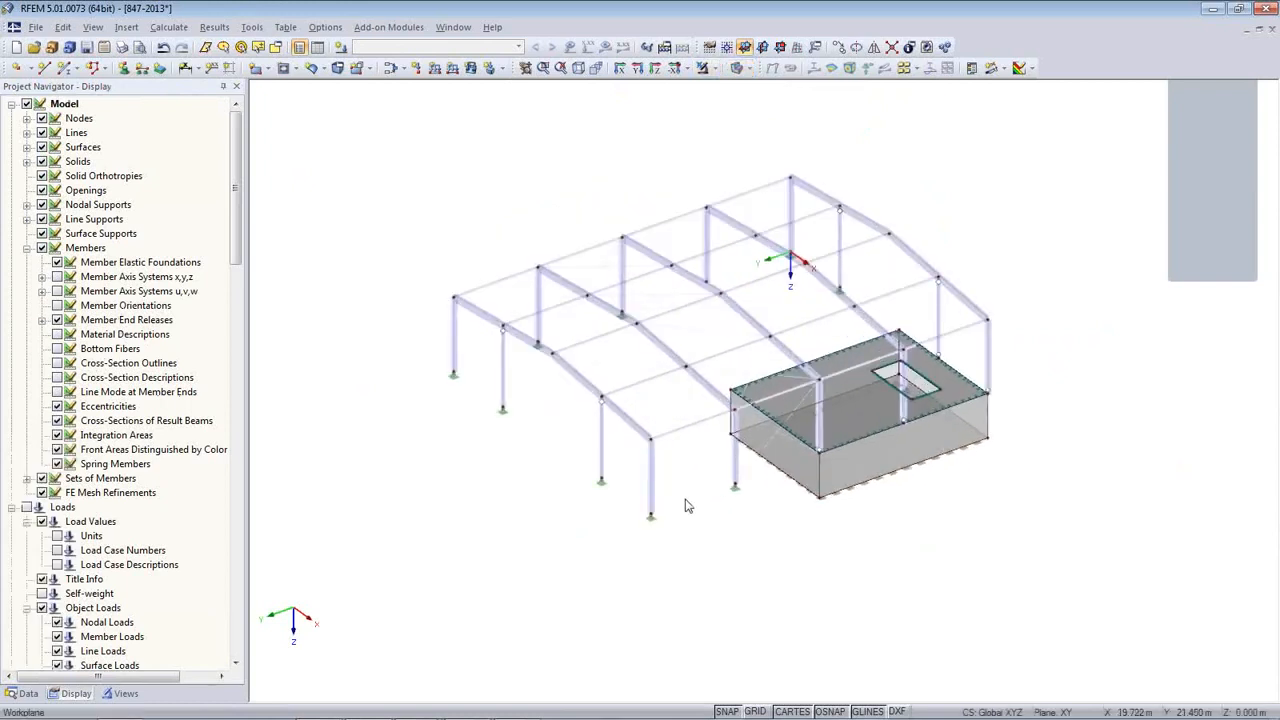
pyautogui.click(86, 48)
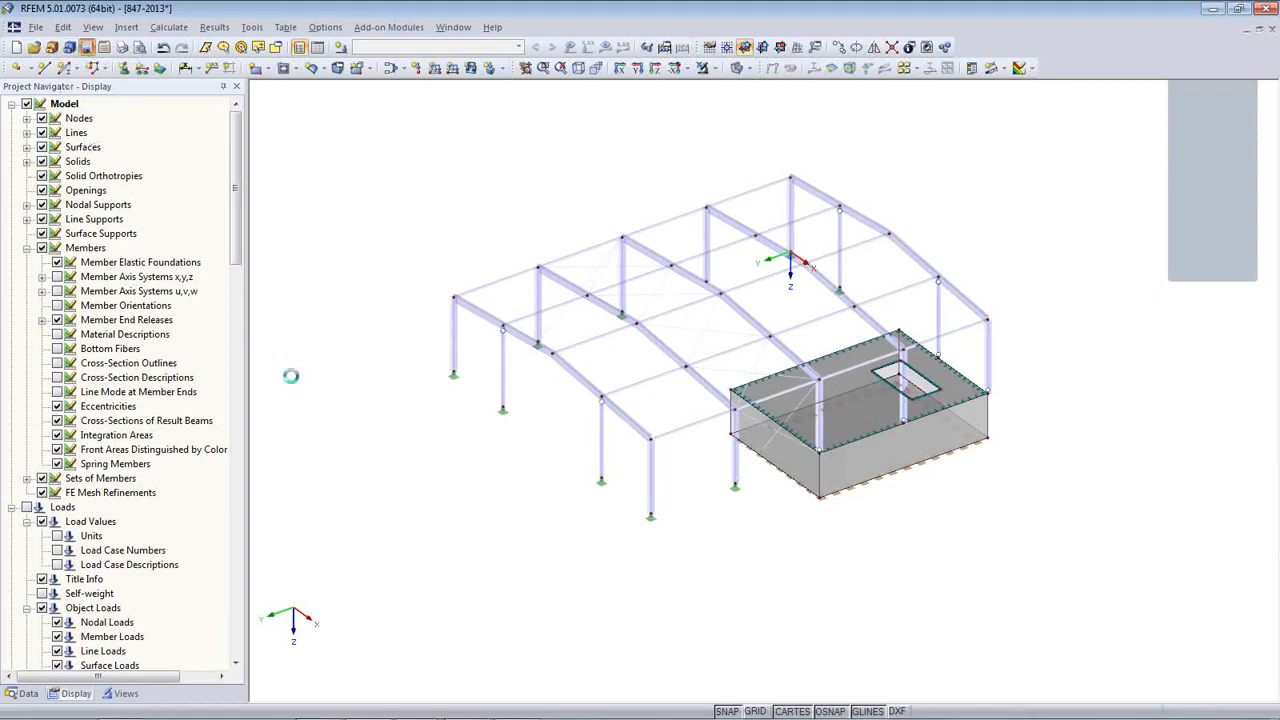
# - Examine the node list in the model data and the commands offered for node 14
pyautogui.click(24, 694)
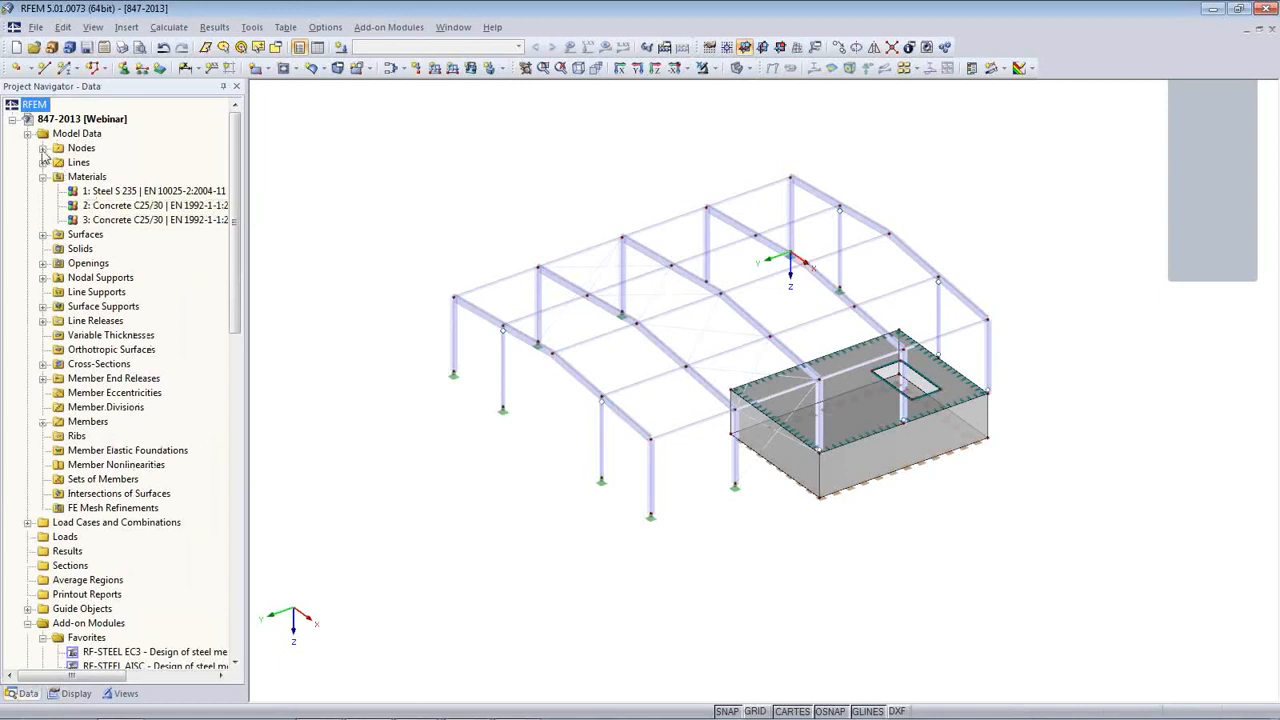
pyautogui.click(43, 148)
pyautogui.click(108, 309)
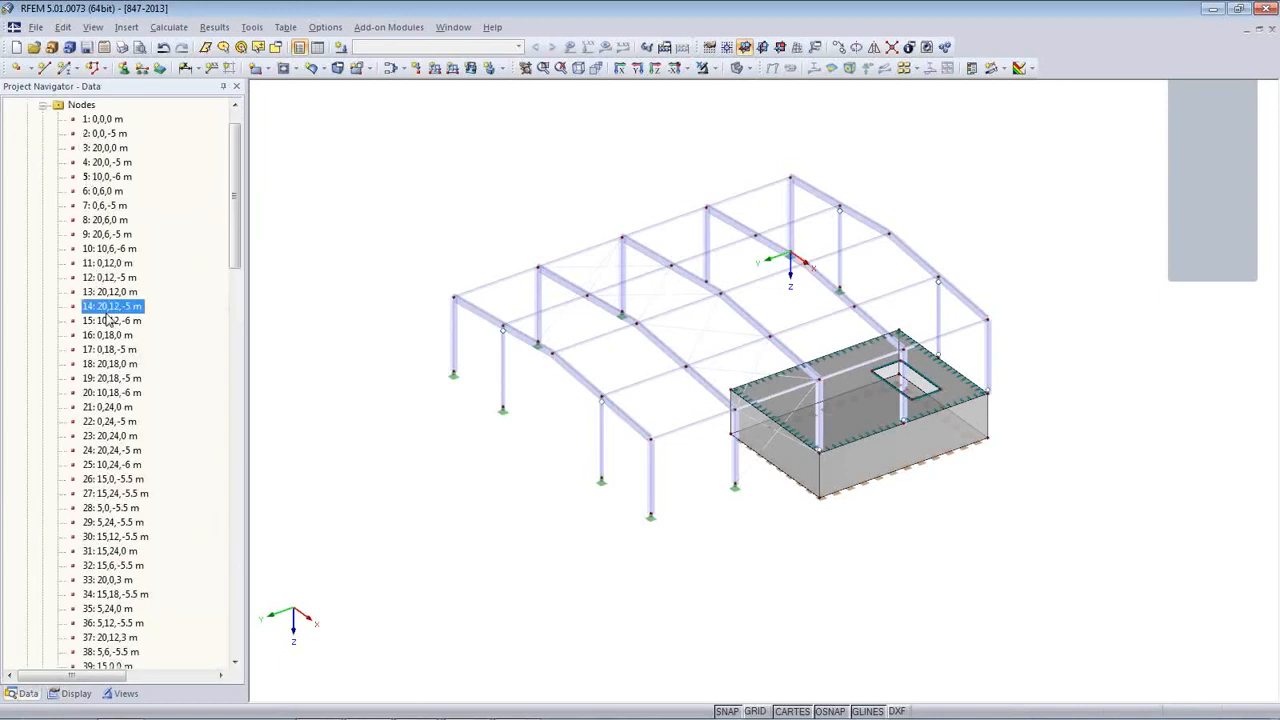
pyautogui.rightClick(110, 312)
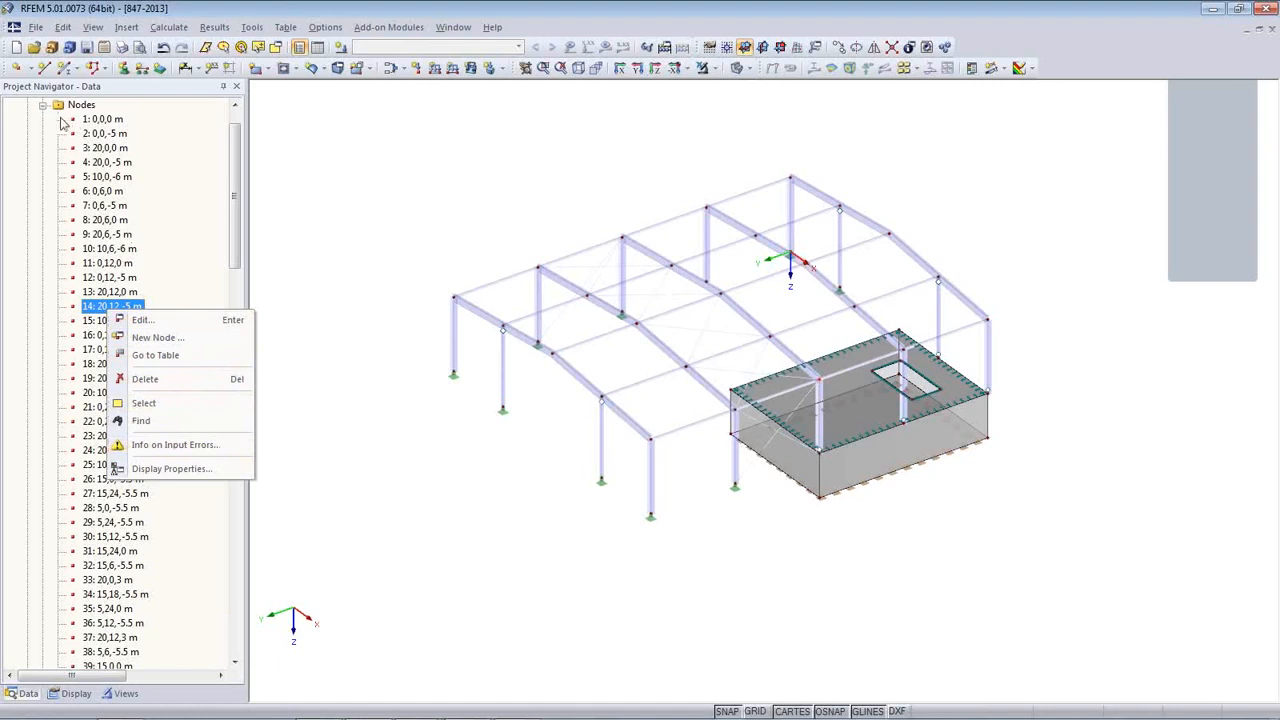
pyautogui.click(332, 125)
# - Display the input tables and locate nodes picked in the model in the nodes table
pyautogui.click(318, 47)
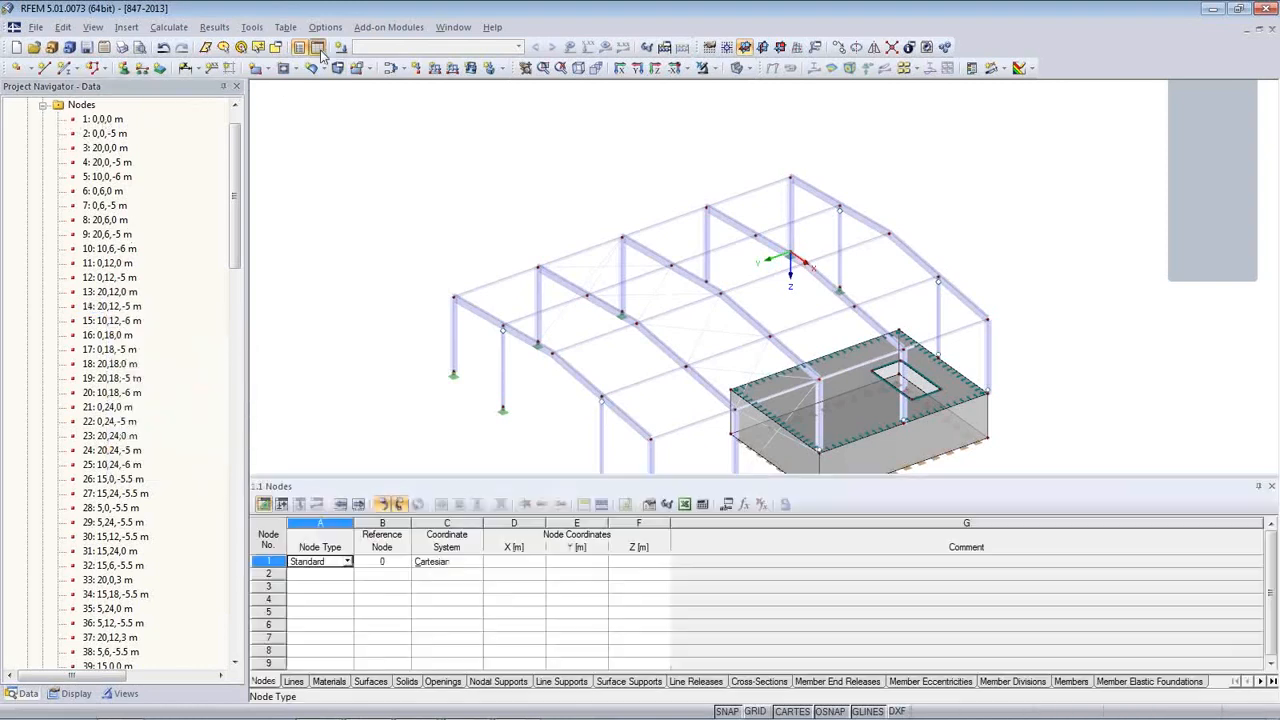
pyautogui.moveTo(820, 448); pyautogui.dragTo(750, 324, button='middle')
pyautogui.click(330, 587)
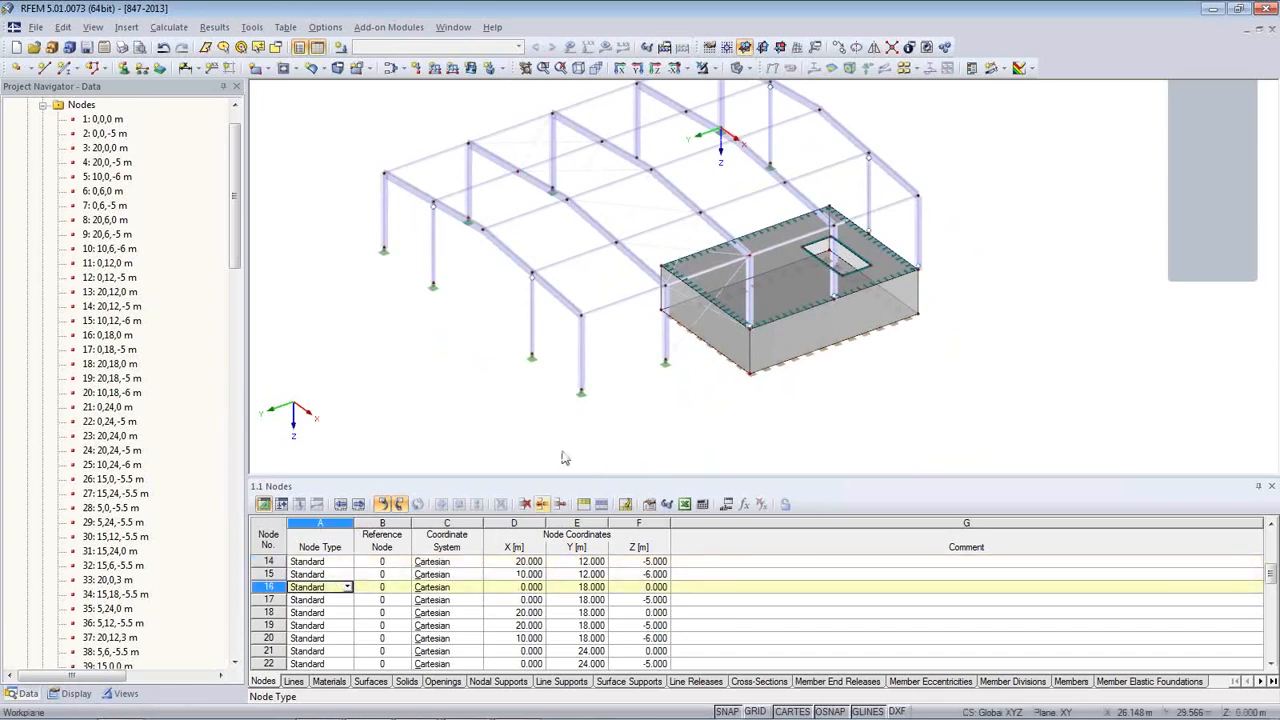
pyautogui.click(617, 248)
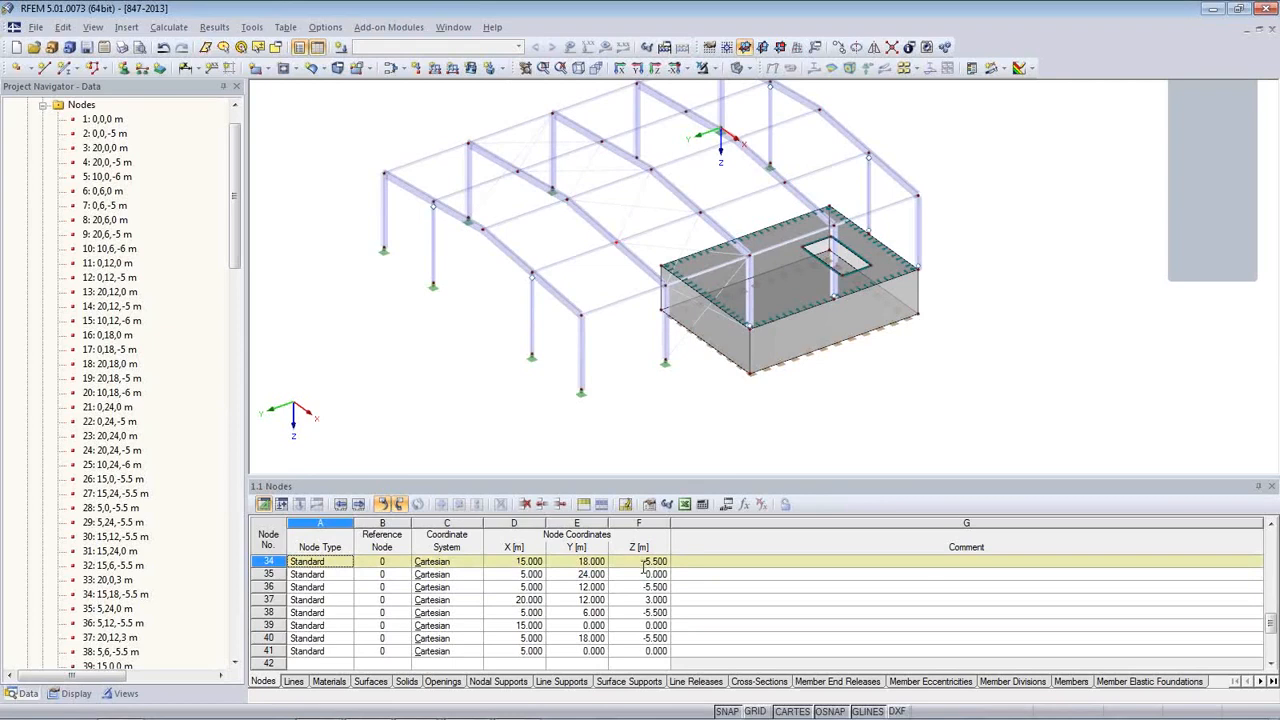
pyautogui.click(532, 357)
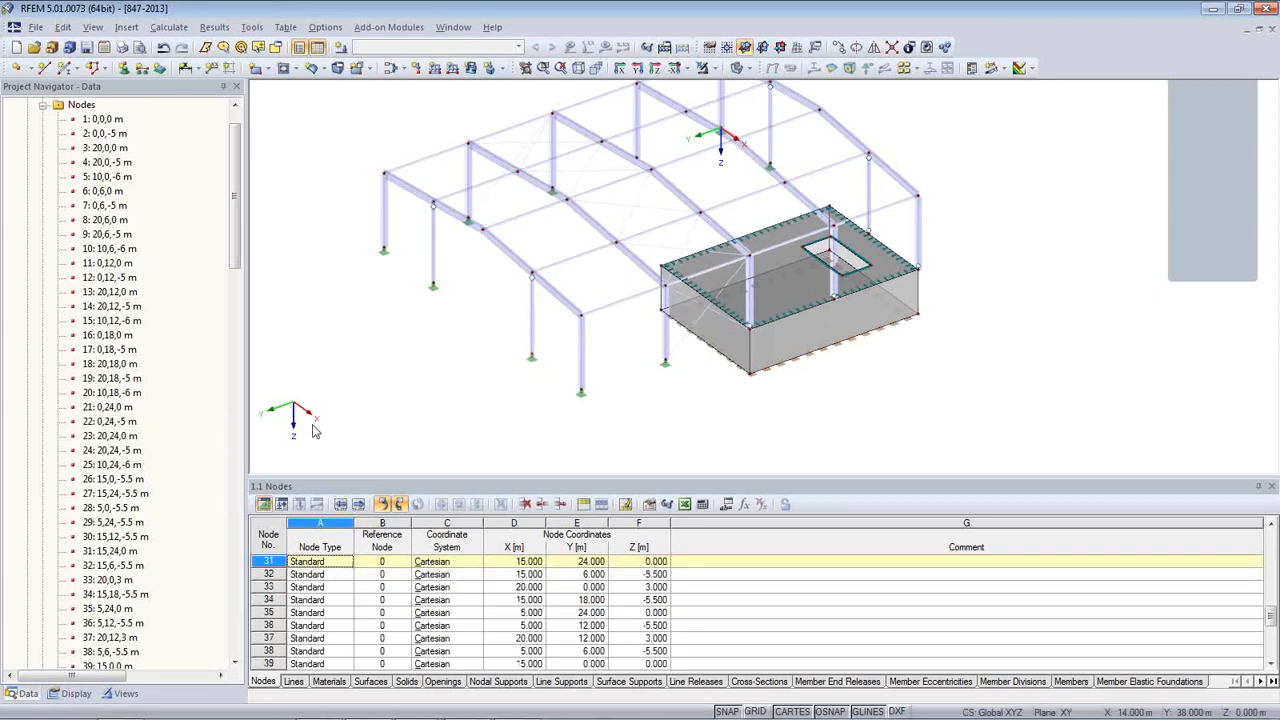
pyautogui.click(759, 562)
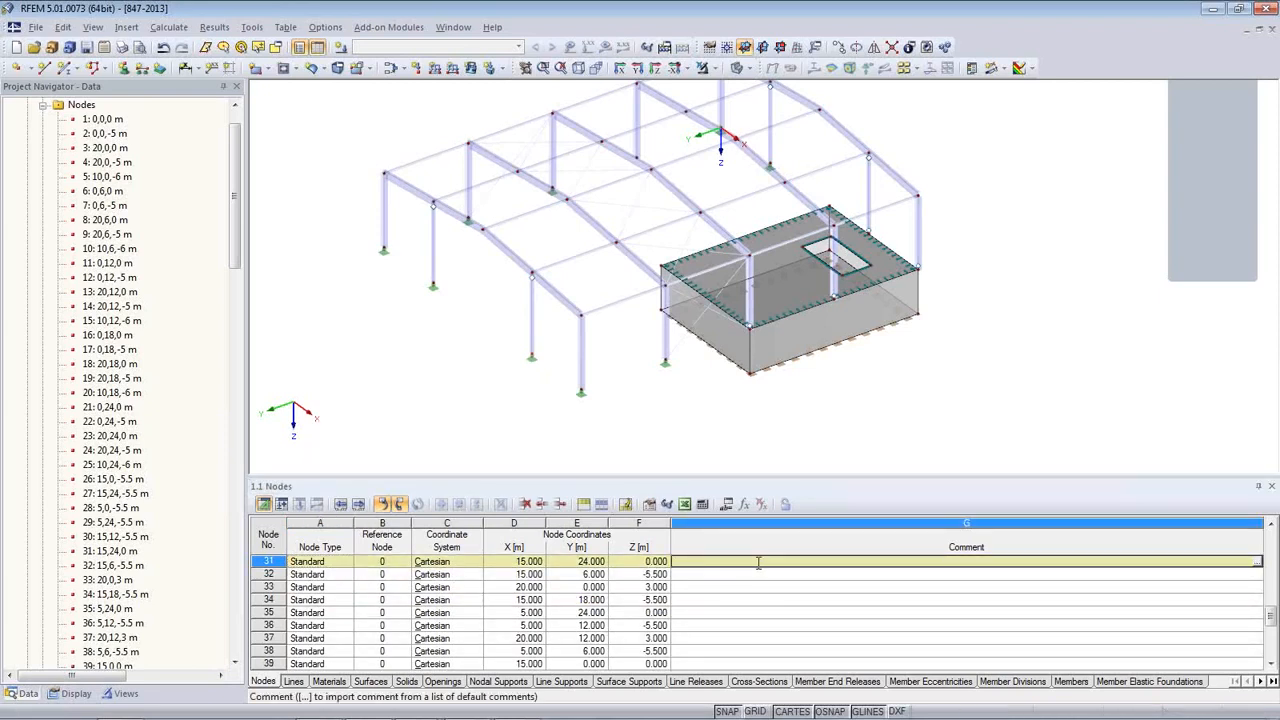
pyautogui.click(43, 105)
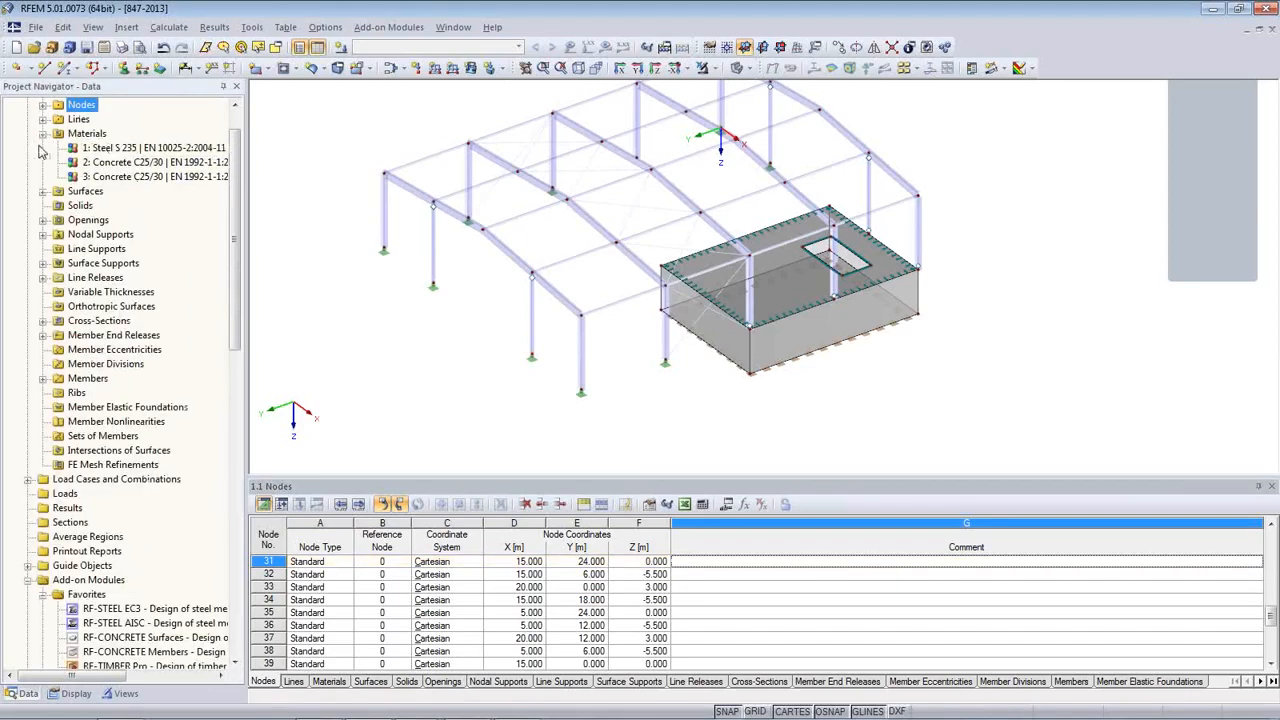
# - Locate the surfaces in the model that use concrete materials 2 and 3 from the materials list
pyautogui.click(148, 176)
pyautogui.click(139, 163)
pyautogui.click(137, 149)
pyautogui.click(138, 163)
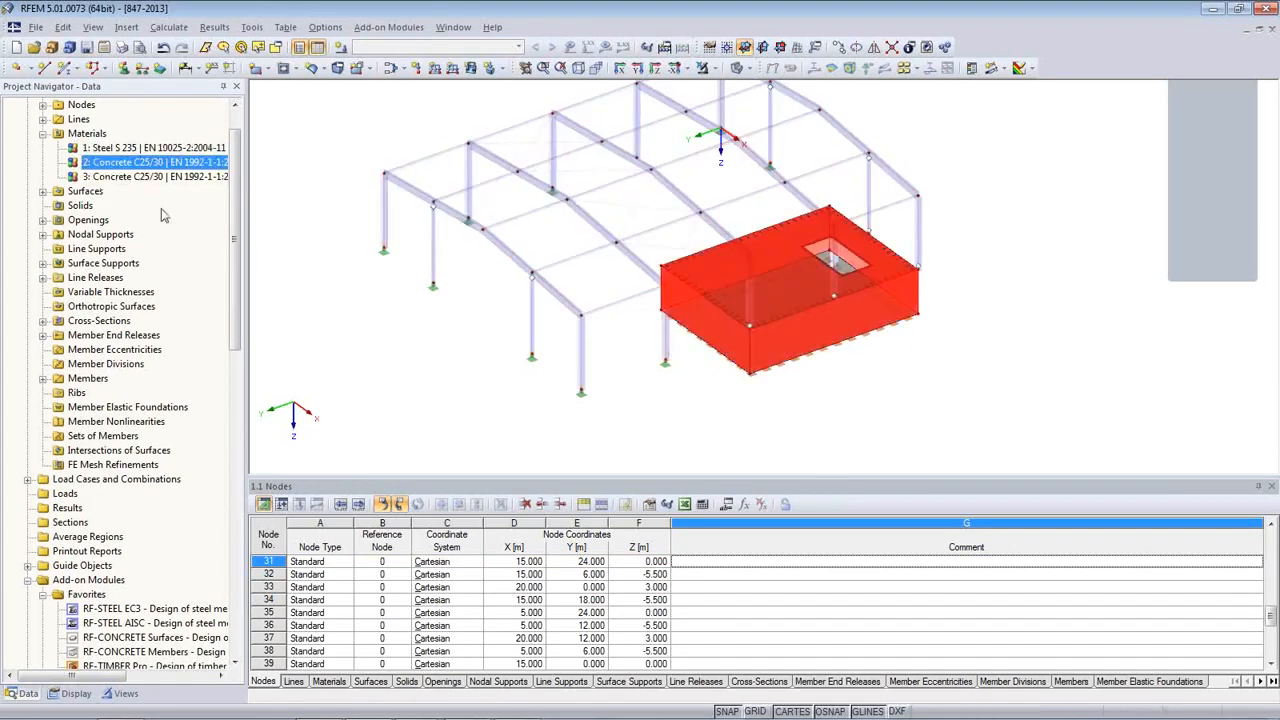
pyautogui.click(148, 176)
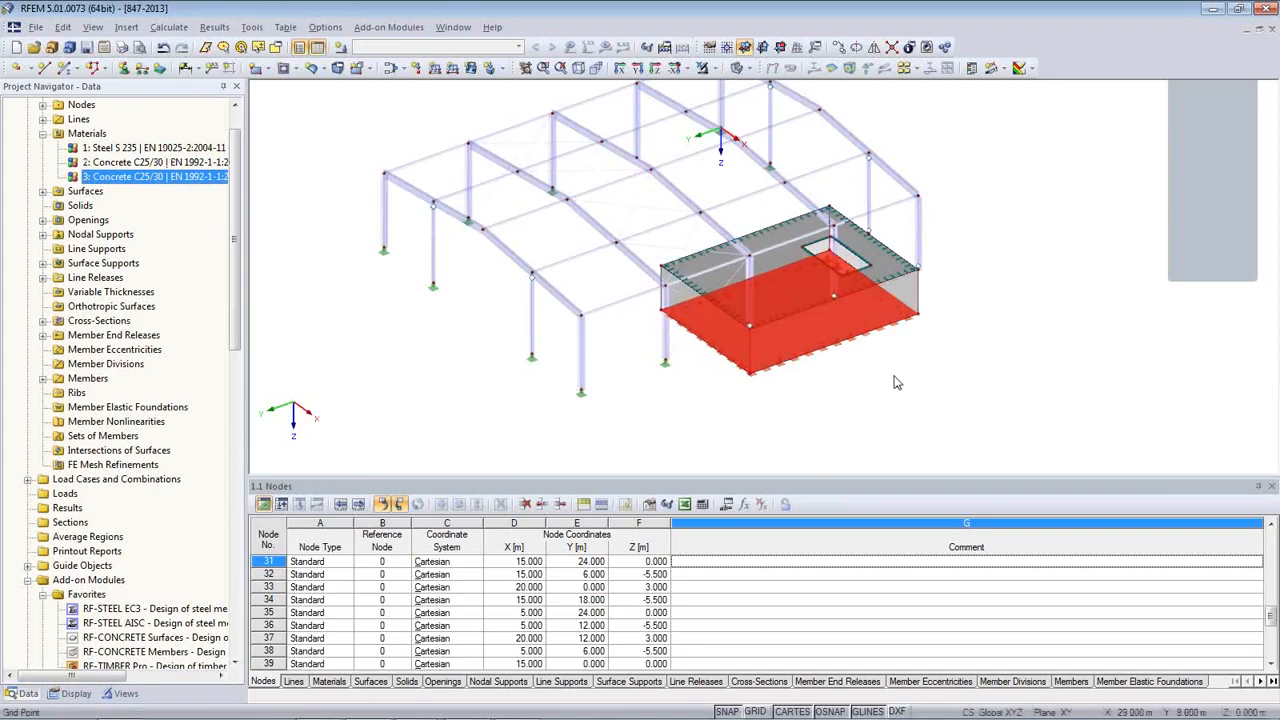
# - Assign material 2, Concrete C25/30, to the basement's bottom slab, surface 6
pyautogui.keyDown('ctrl'); pyautogui.moveTo(891, 376); pyautogui.dragTo(706, 357, button='middle'); pyautogui.keyUp('ctrl')
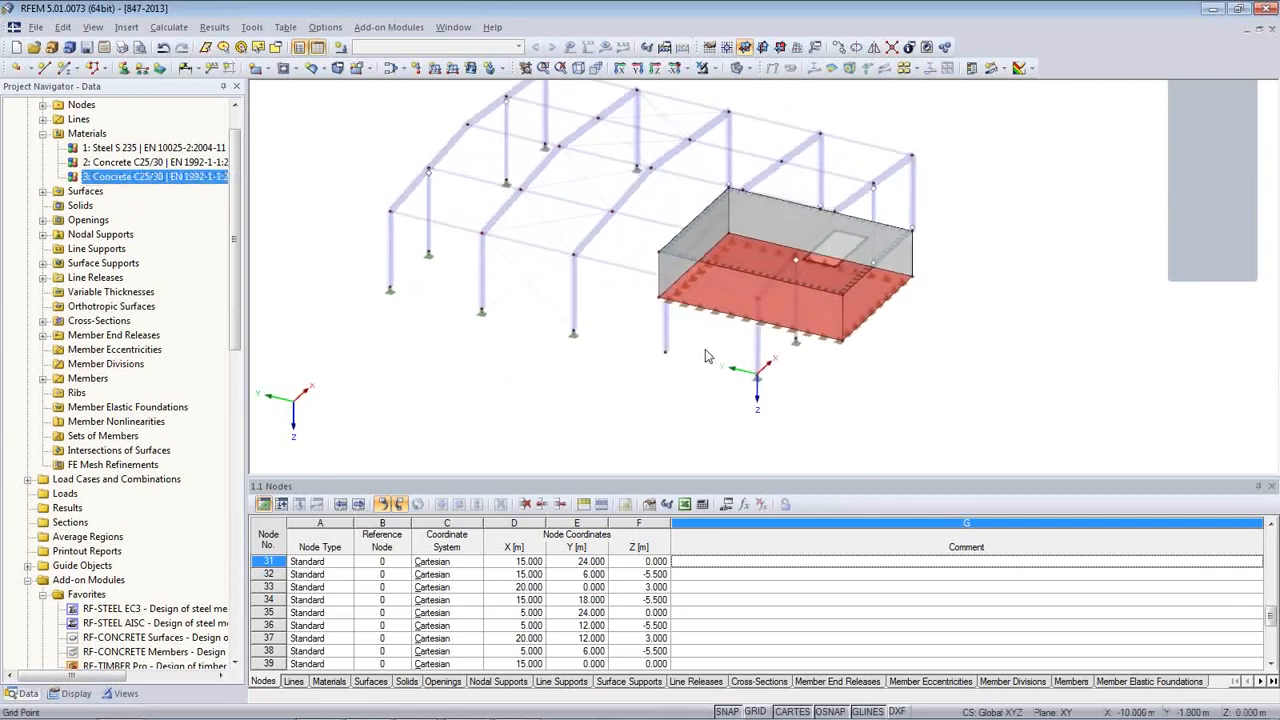
pyautogui.doubleClick(808, 332)
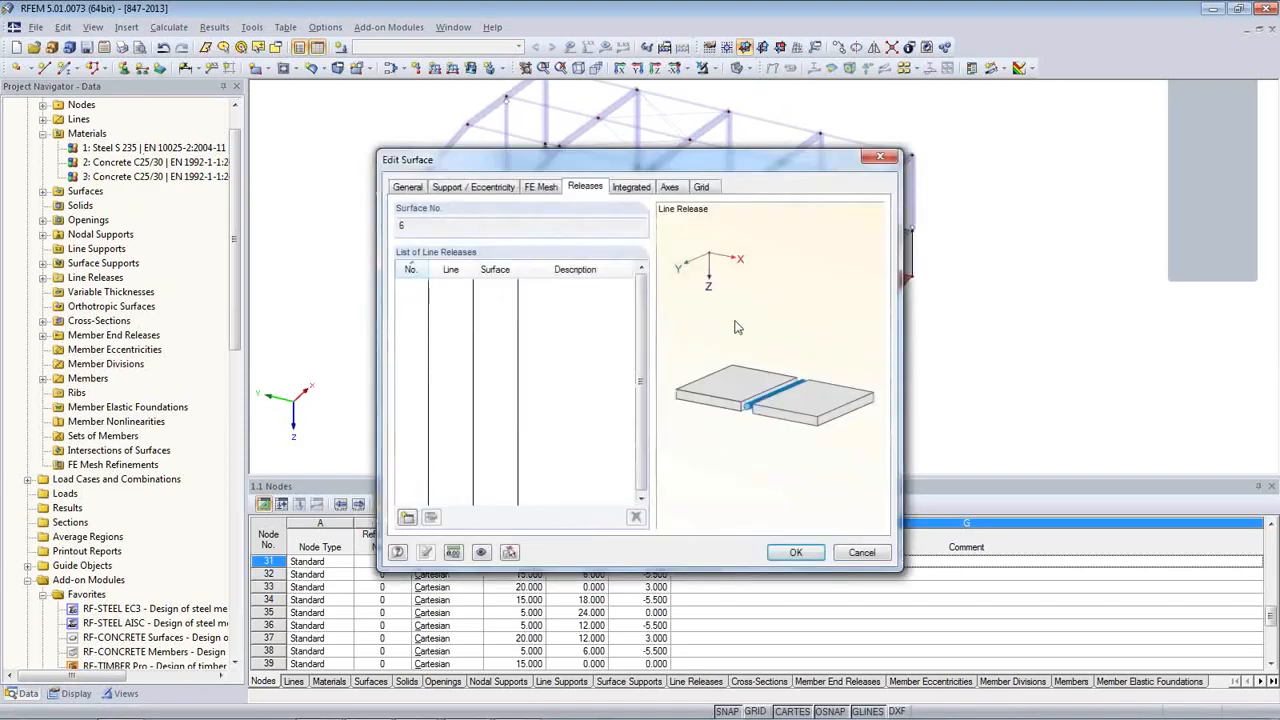
pyautogui.click(407, 187)
pyautogui.click(450, 366)
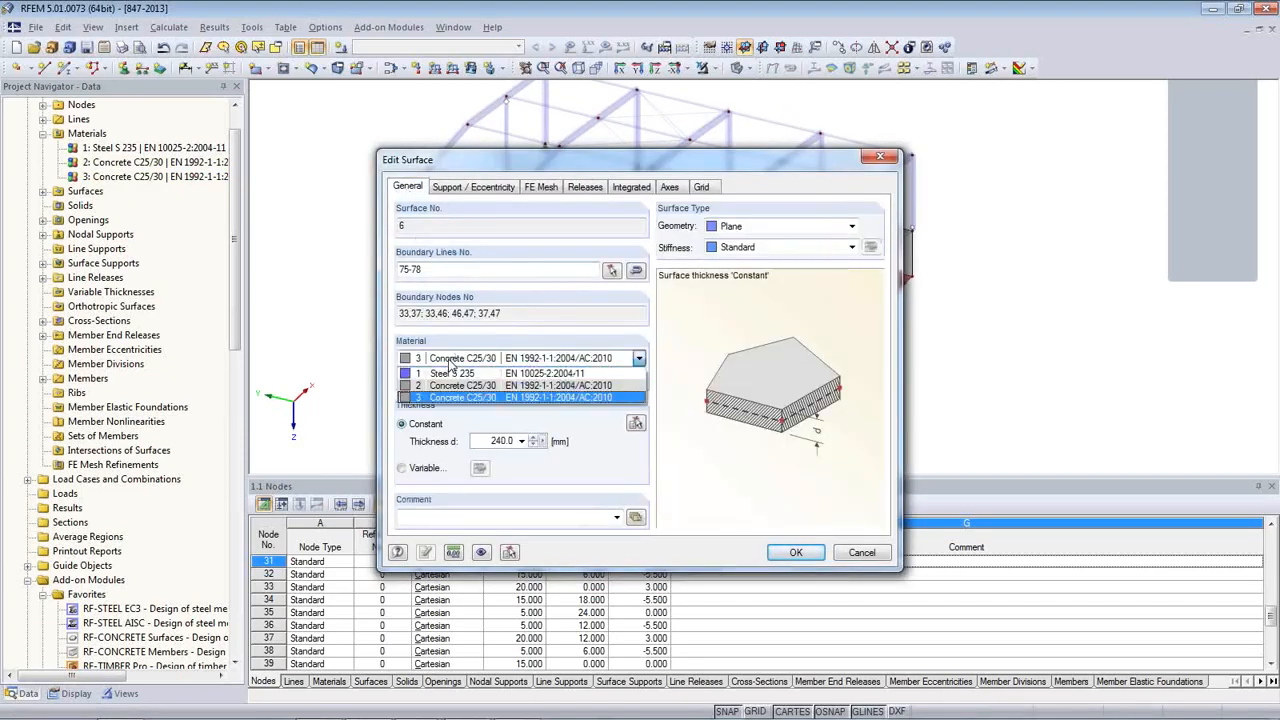
pyautogui.click(455, 389)
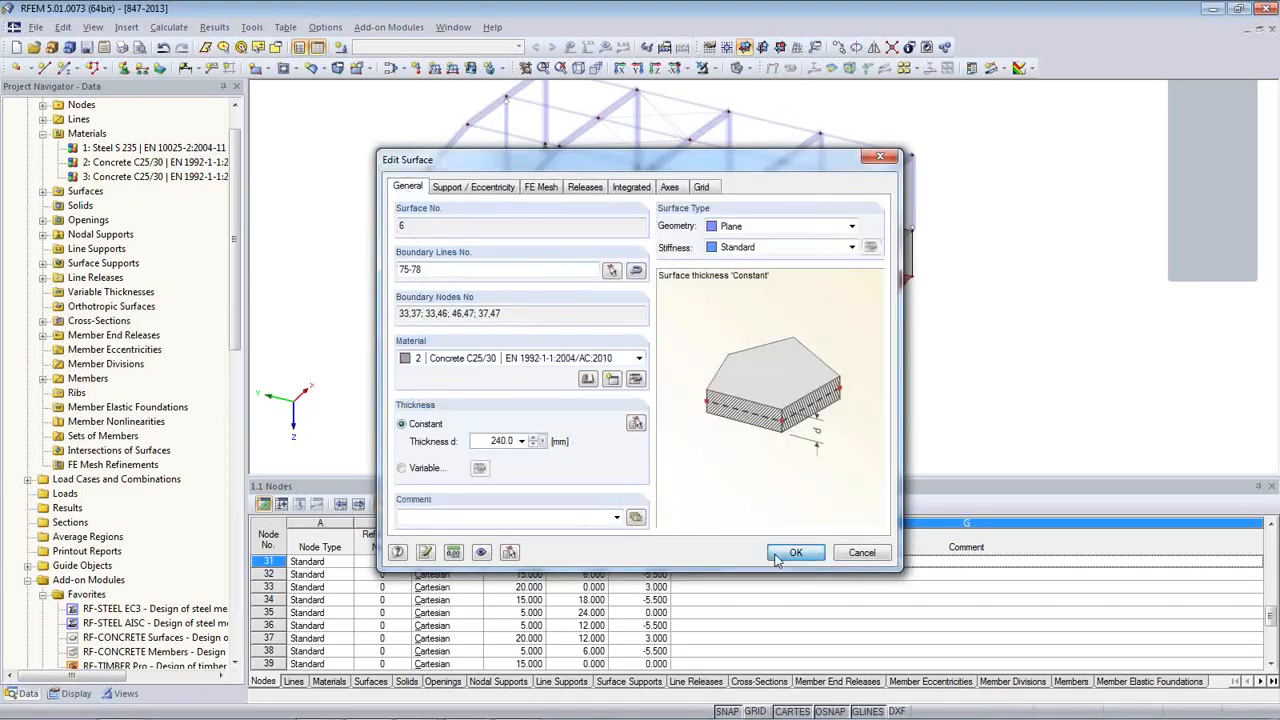
pyautogui.click(792, 553)
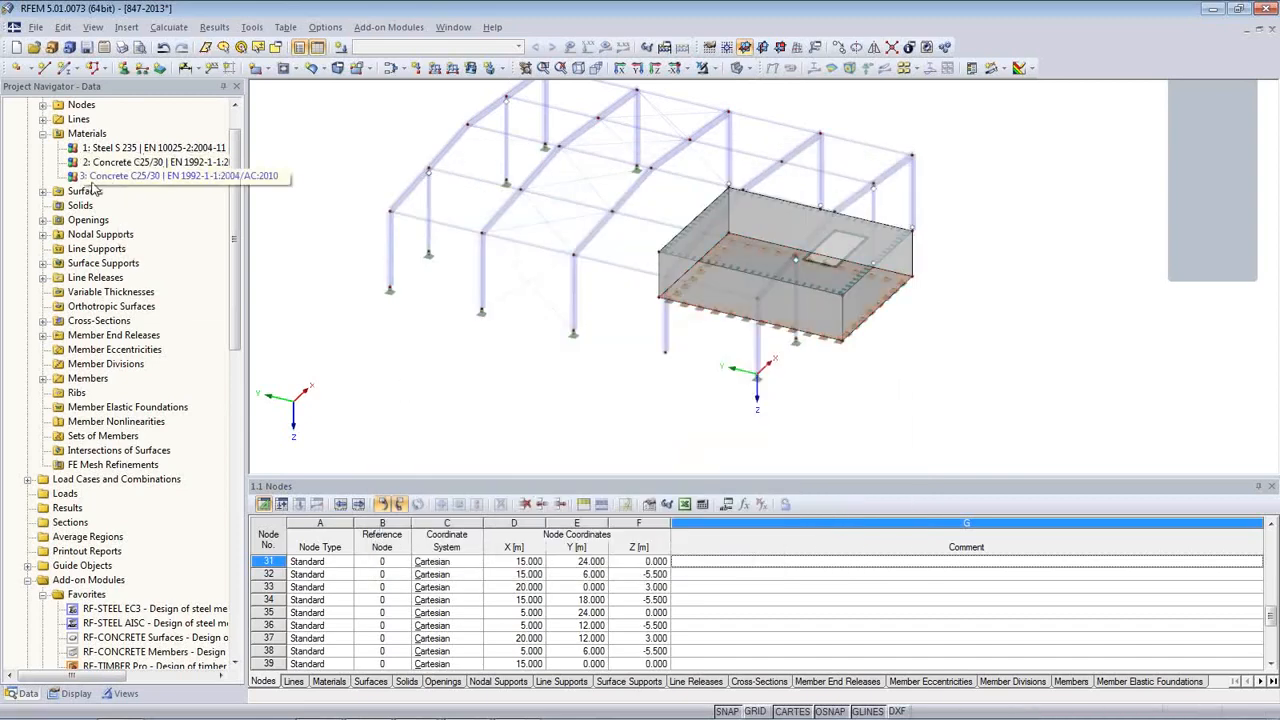
# - Delete the duplicate Concrete C25/30 material no. 3 from the model data and collapse the materials list
pyautogui.click(150, 176)
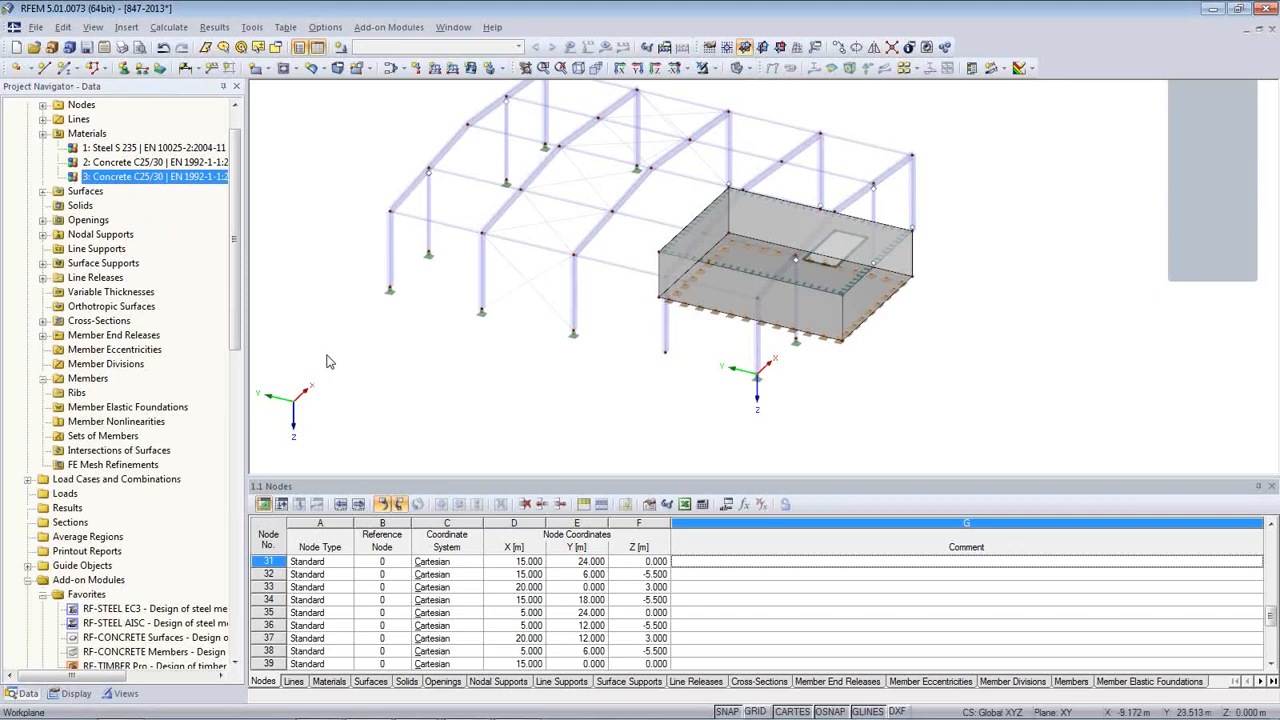
pyautogui.press('Delete')
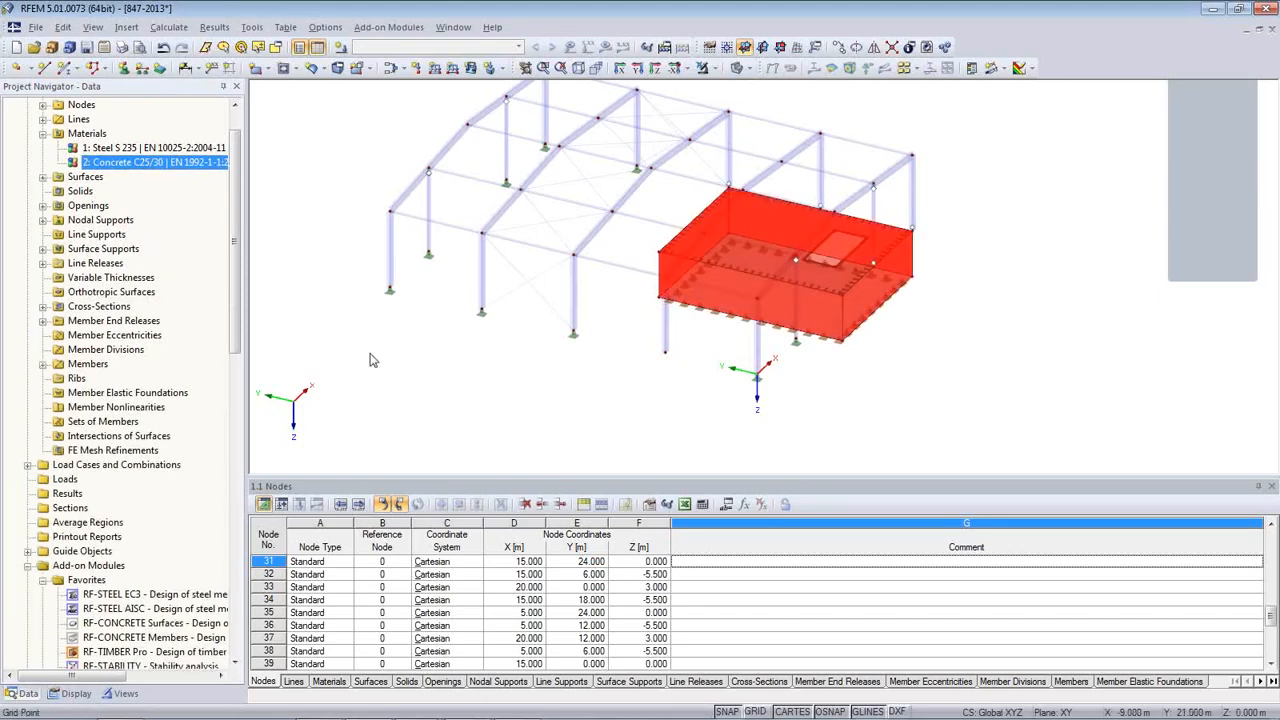
pyautogui.moveTo(706, 388)
pyautogui.keyDown('ctrl'); pyautogui.mouseDown(button='middle')
pyautogui.moveTo(543, 332)
pyautogui.moveTo(560, 455)
pyautogui.moveTo(728, 383)
pyautogui.mouseUp(button='middle'); pyautogui.keyUp('ctrl')
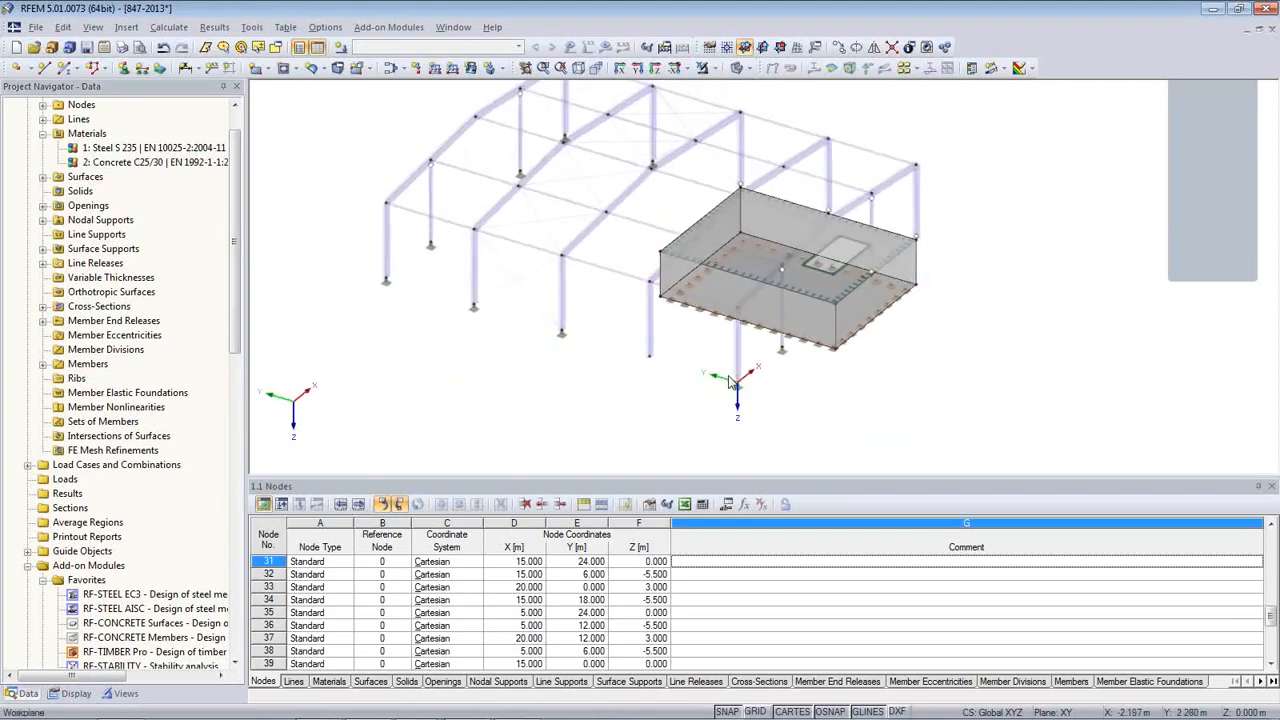
pyautogui.scroll(-1, 684, 384)
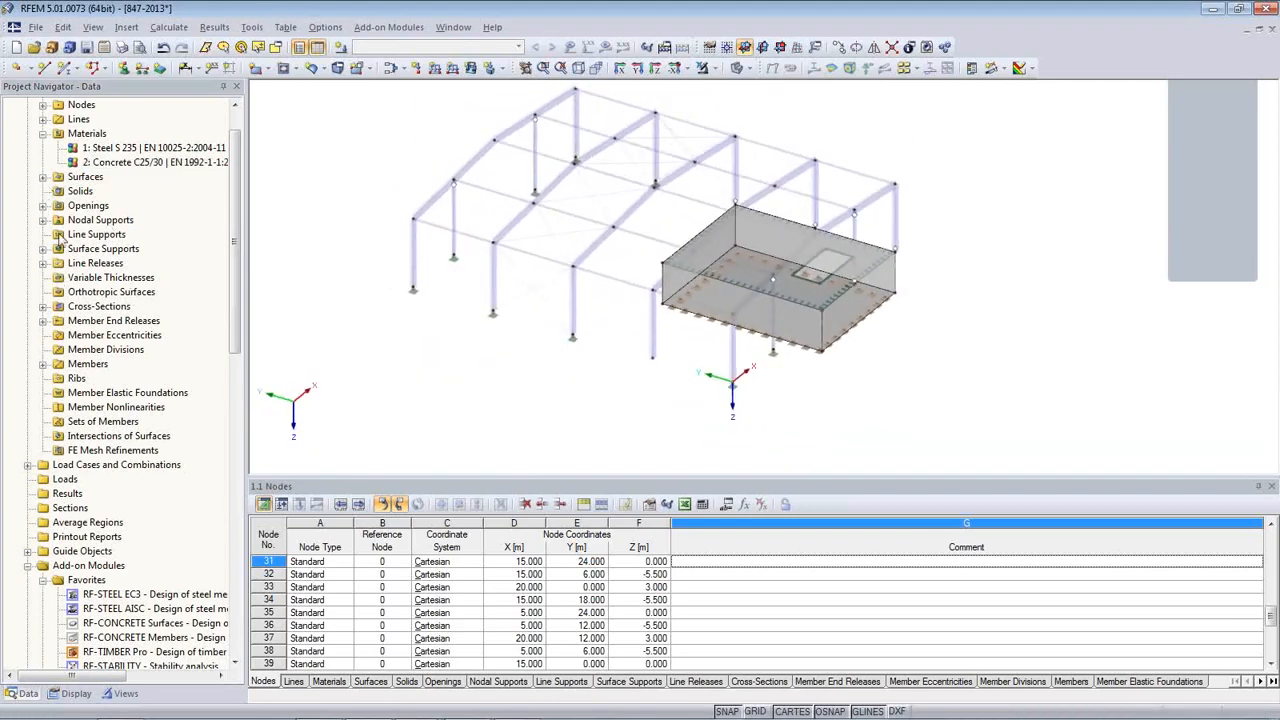
pyautogui.click(43, 135)
pyautogui.scroll(1, 64, 188)
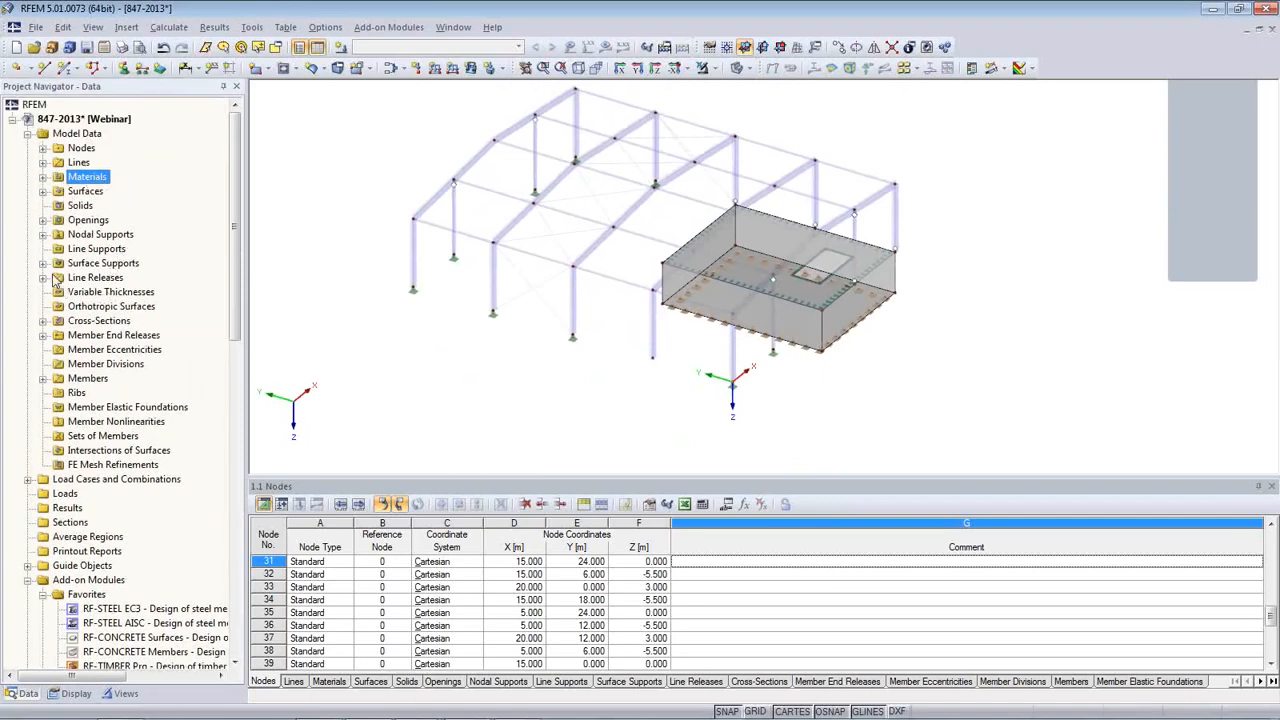
# - Expand the cross-sections list and locate the members using RD 30, HEA 120 and HEA 180 in the model
pyautogui.click(42, 321)
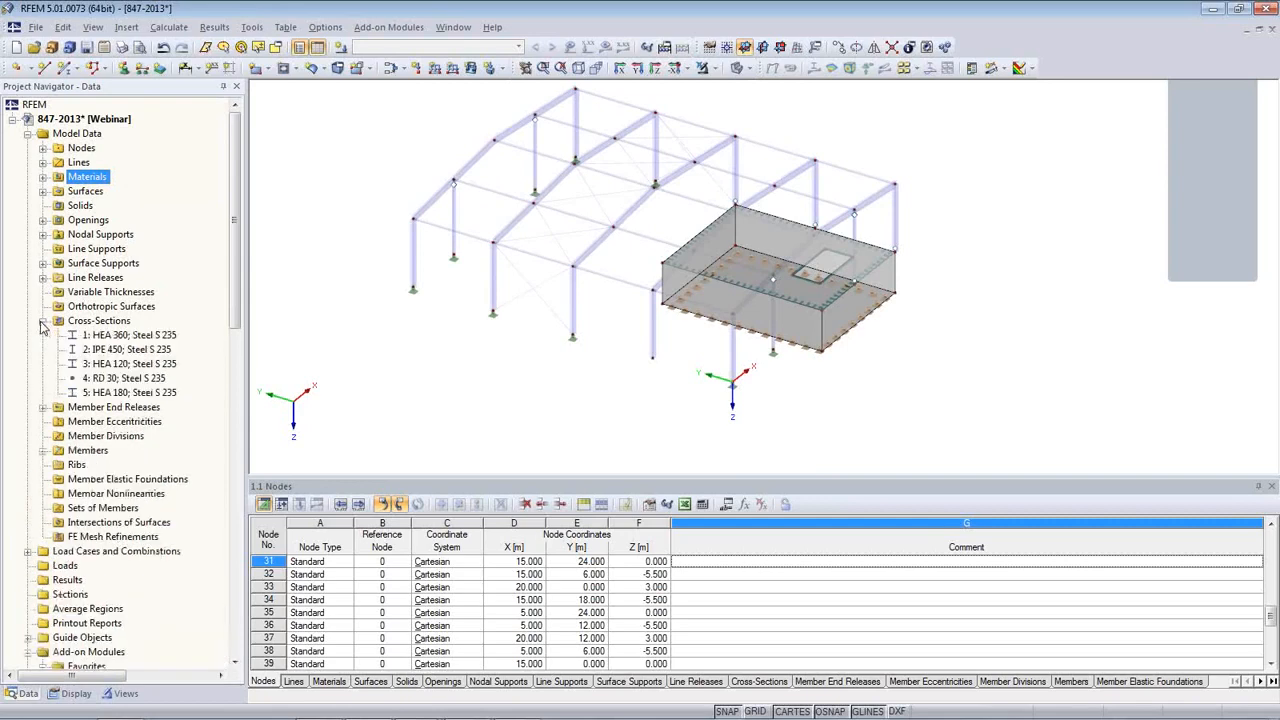
pyautogui.click(108, 378)
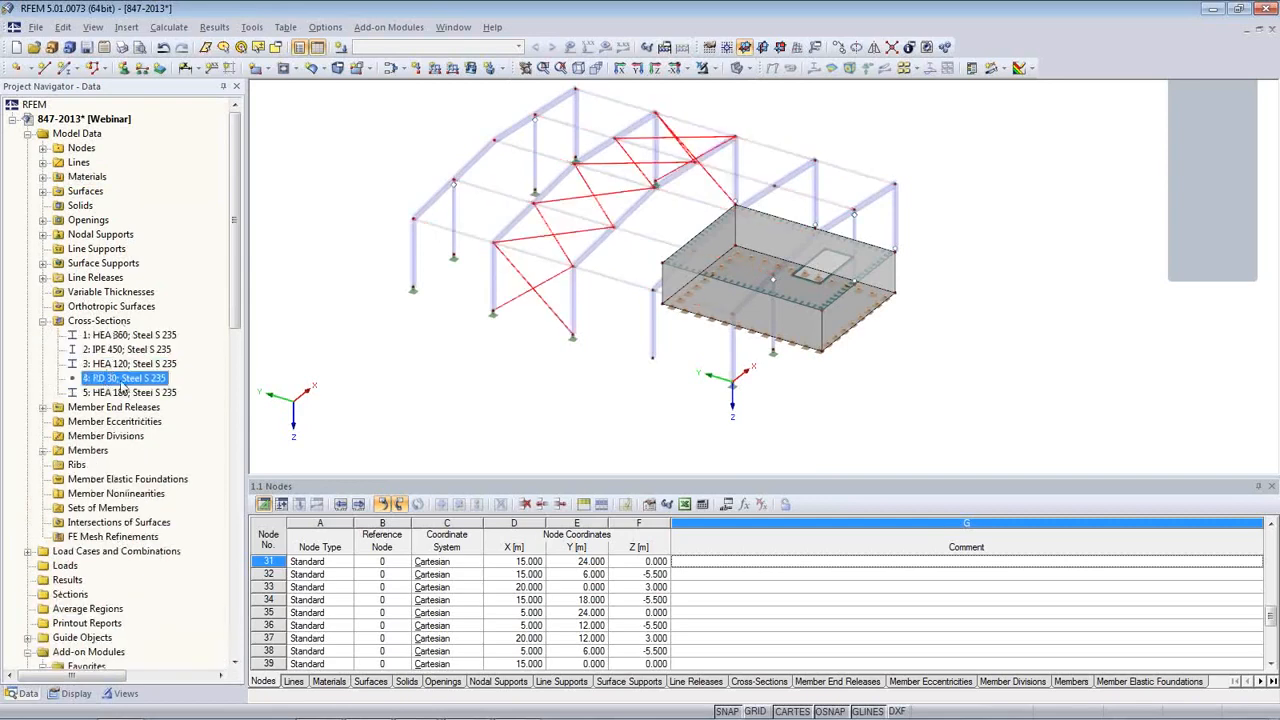
pyautogui.click(126, 364)
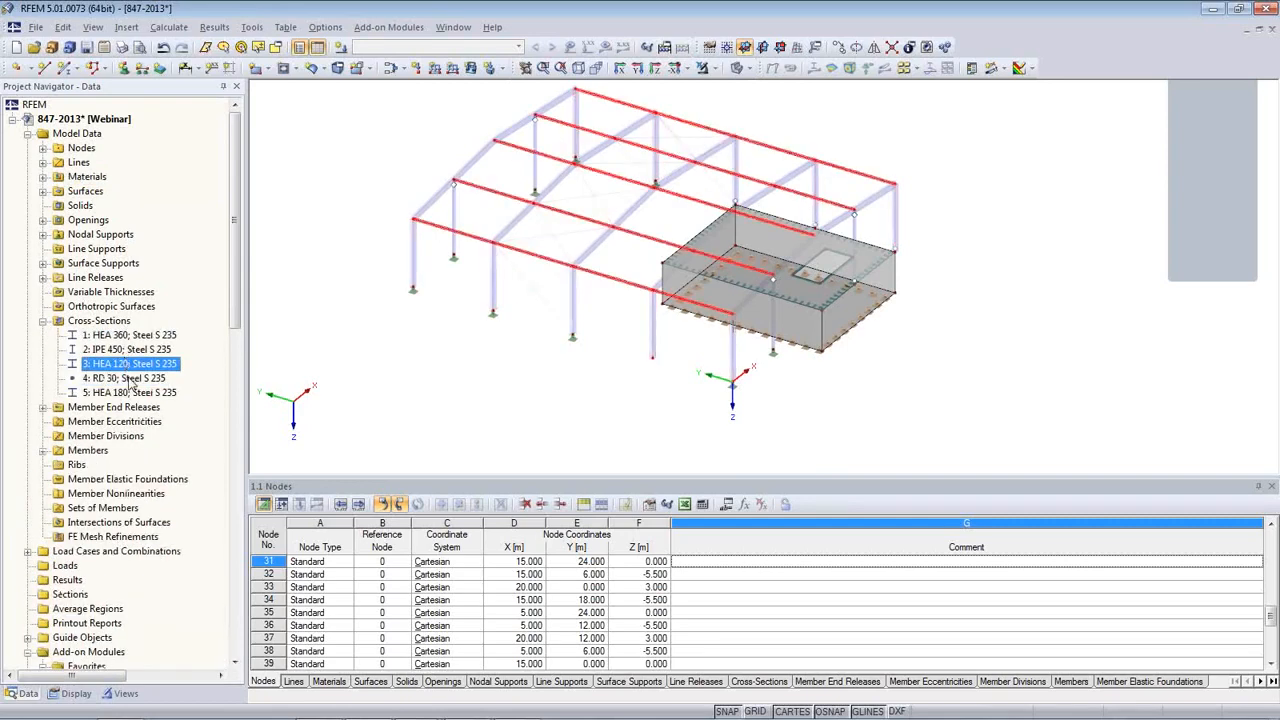
pyautogui.click(138, 379)
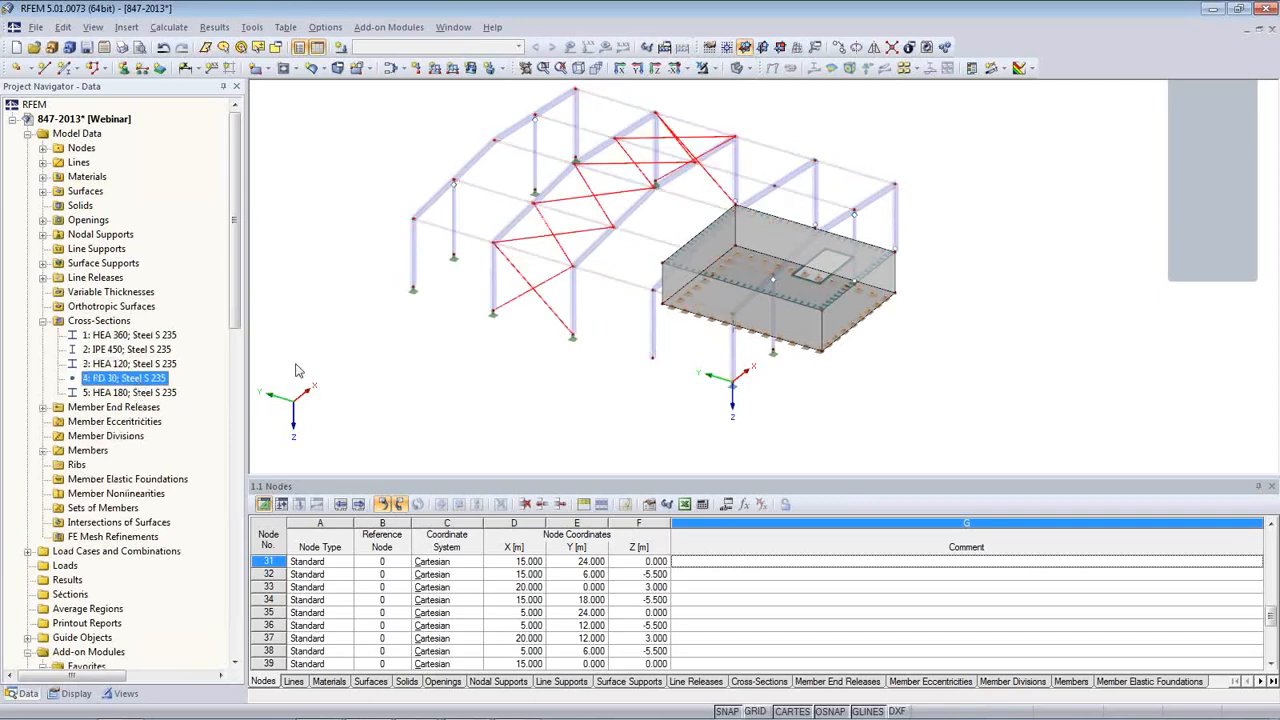
pyautogui.keyDown('ctrl'); pyautogui.moveTo(779, 357); pyautogui.dragTo(880, 405, button='middle'); pyautogui.keyUp('ctrl')
pyautogui.click(118, 393)
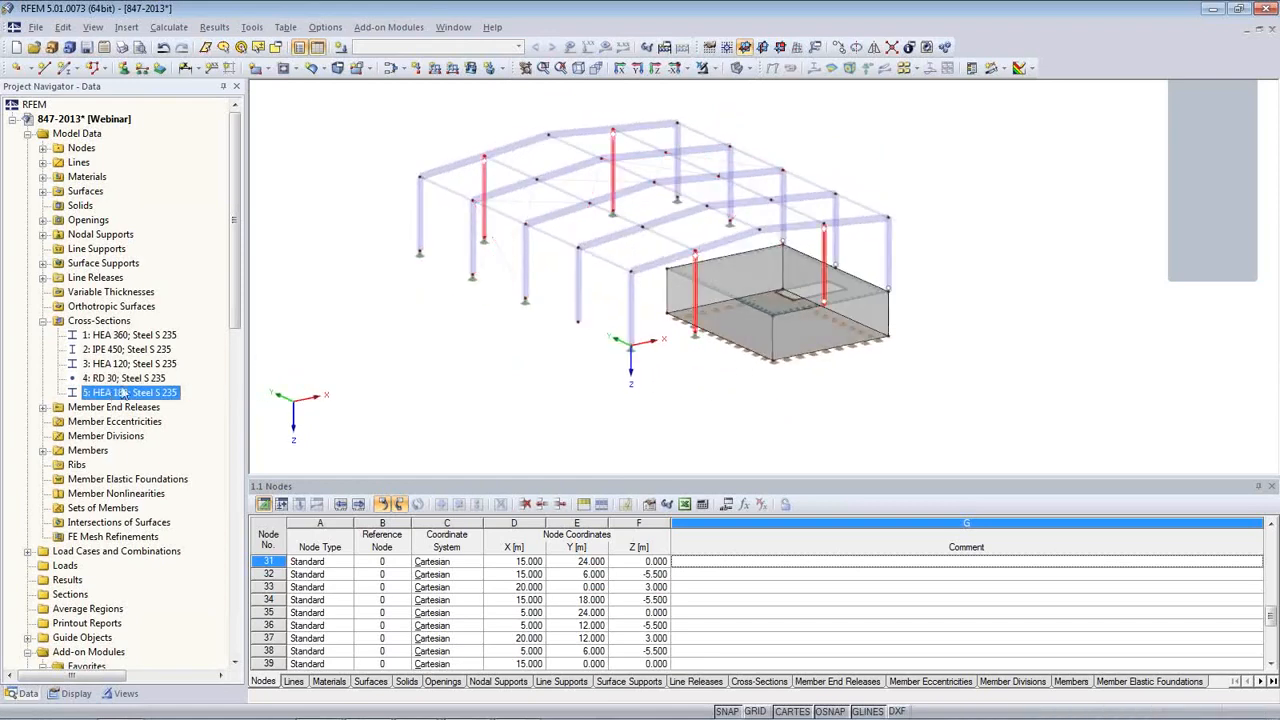
# - Display the cross-sections table and step through its rows to locate the members belonging to each section
pyautogui.click(262, 508)
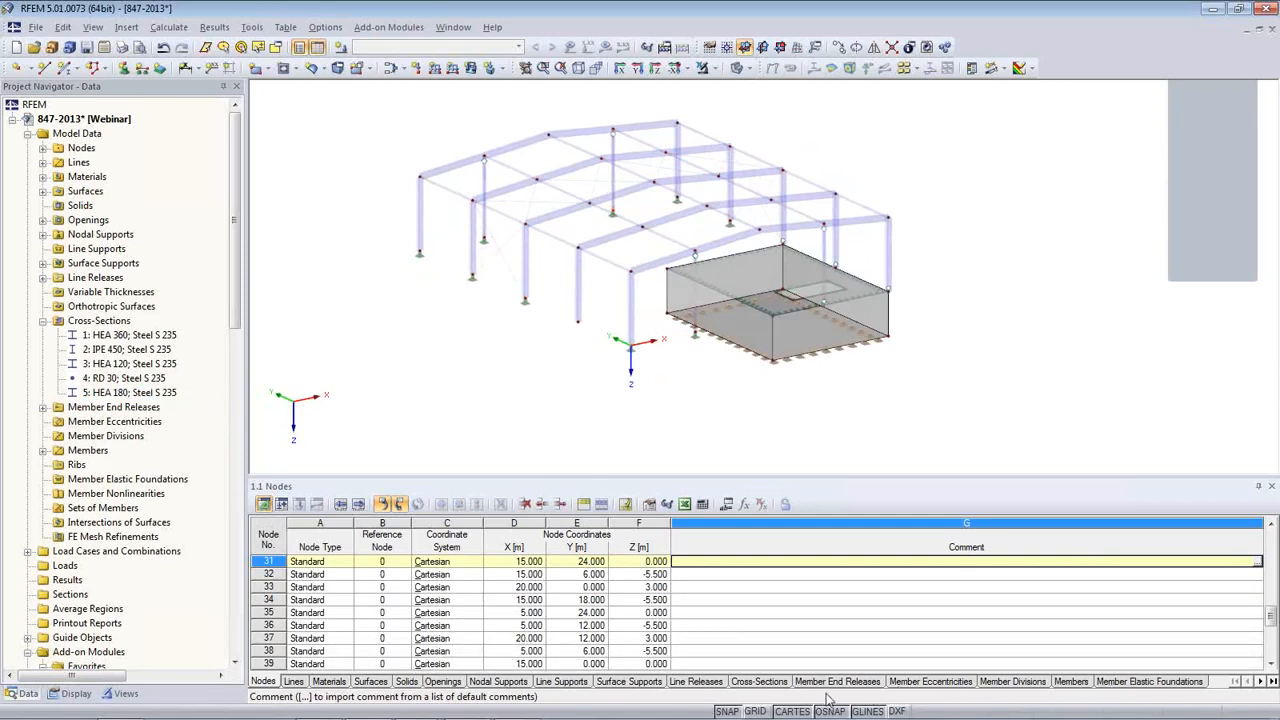
pyautogui.click(762, 684)
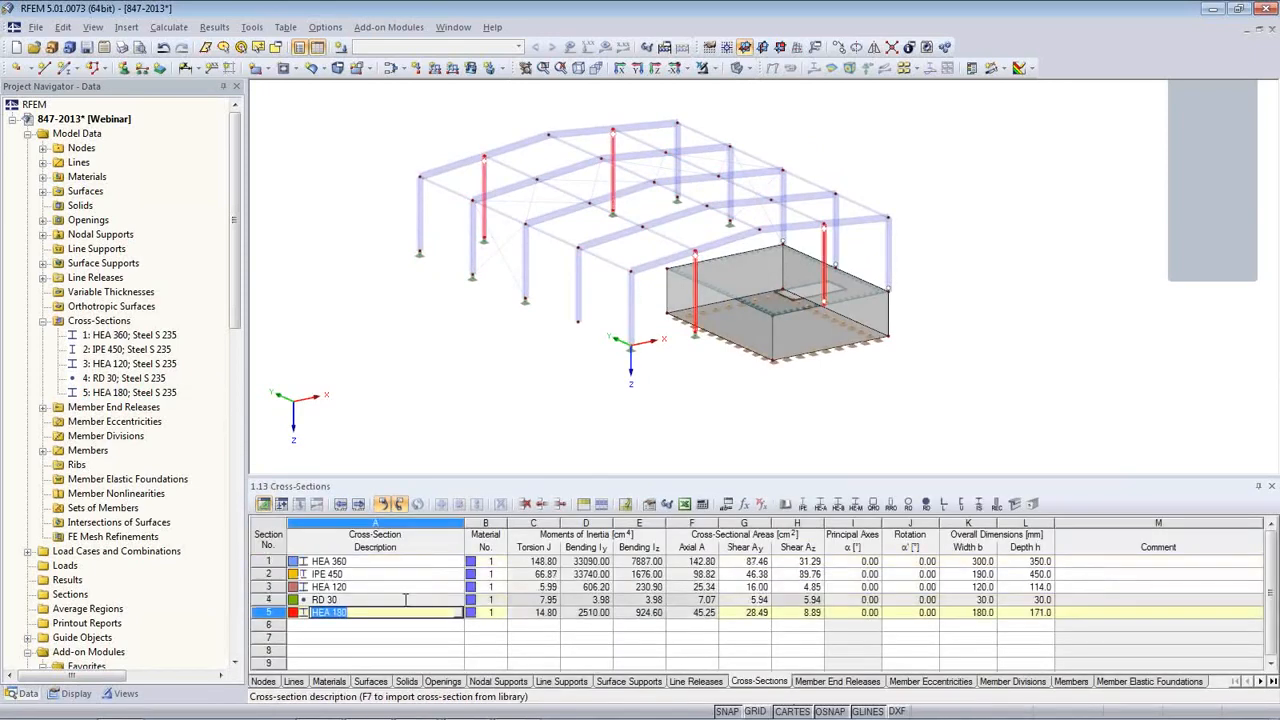
pyautogui.click(392, 562)
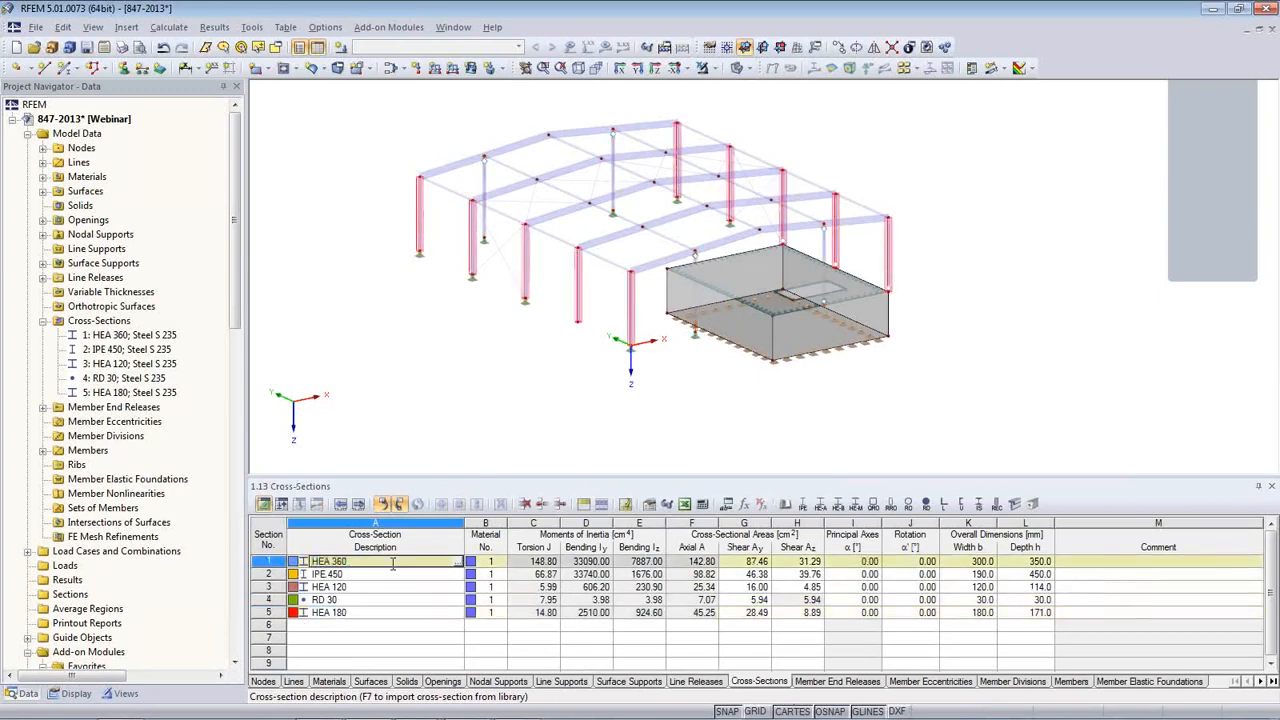
pyautogui.press('Down')
pyautogui.press('Down')
pyautogui.press('Down')
pyautogui.press('Up')
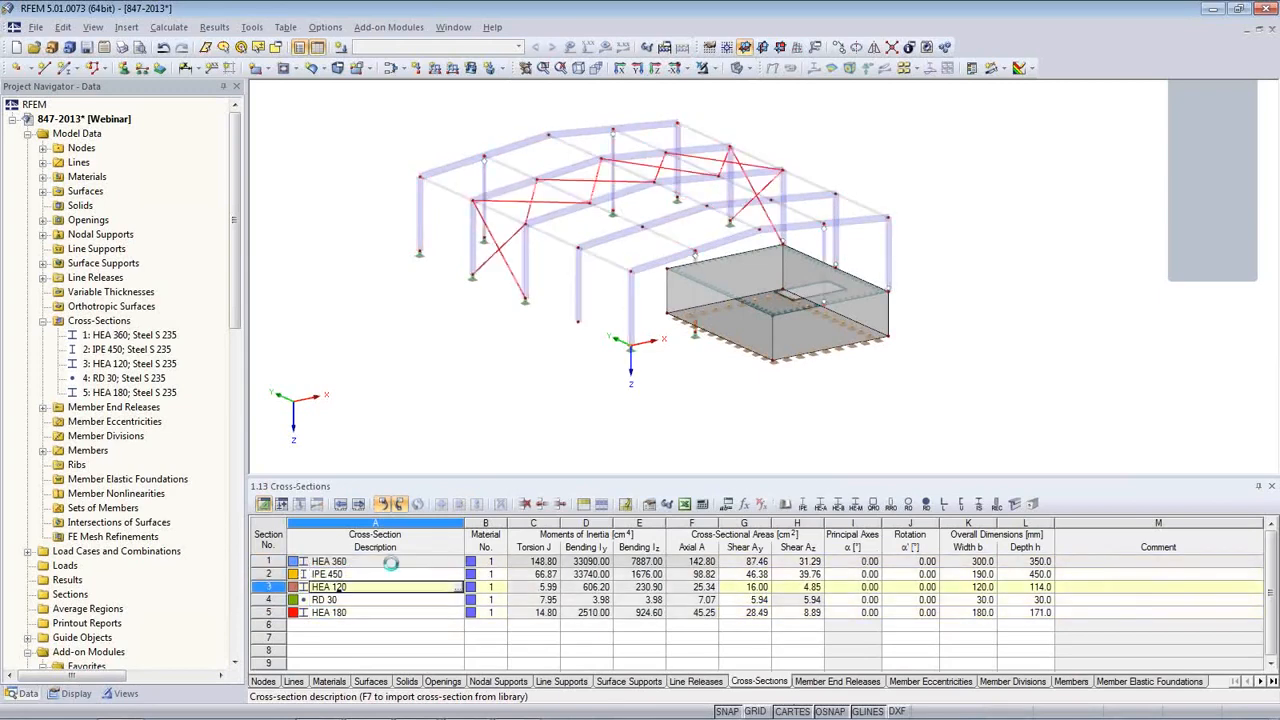
pyautogui.press('Up')
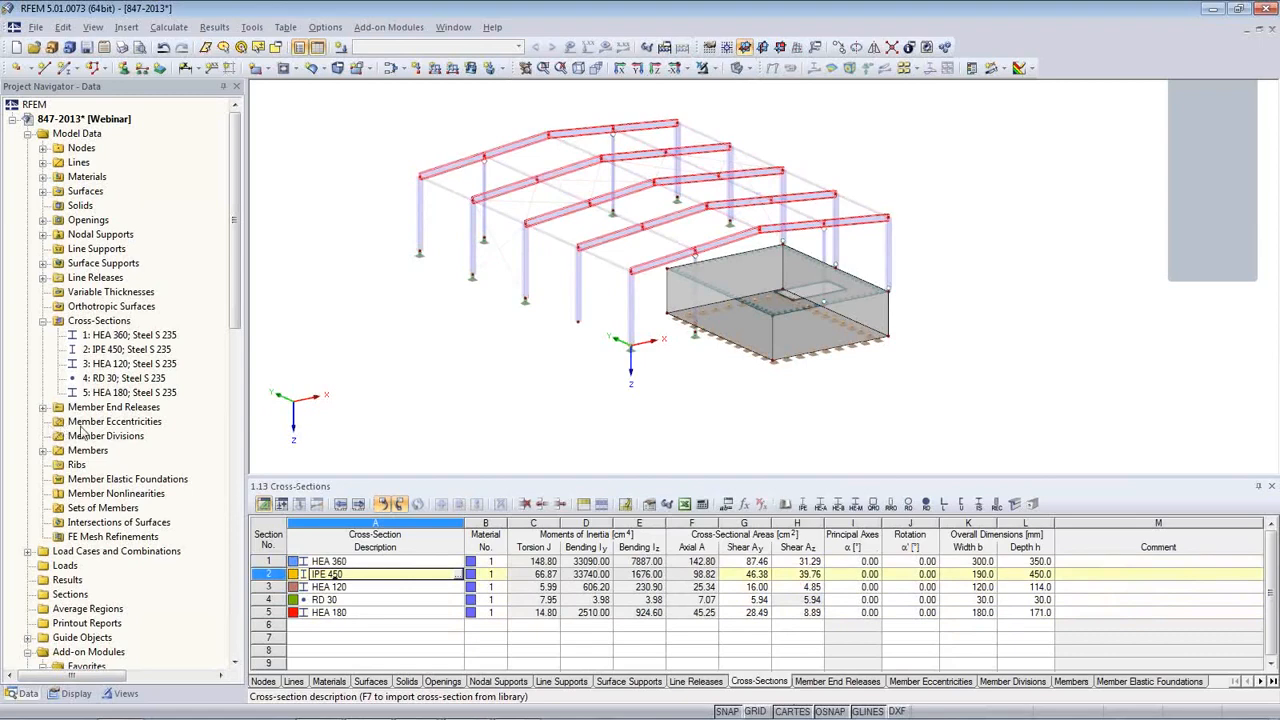
# - Expand the member end releases in the model data and locate the members that use releases 1 and 2
pyautogui.moveTo(234, 309); pyautogui.dragTo(235, 349)
pyautogui.click(39, 307)
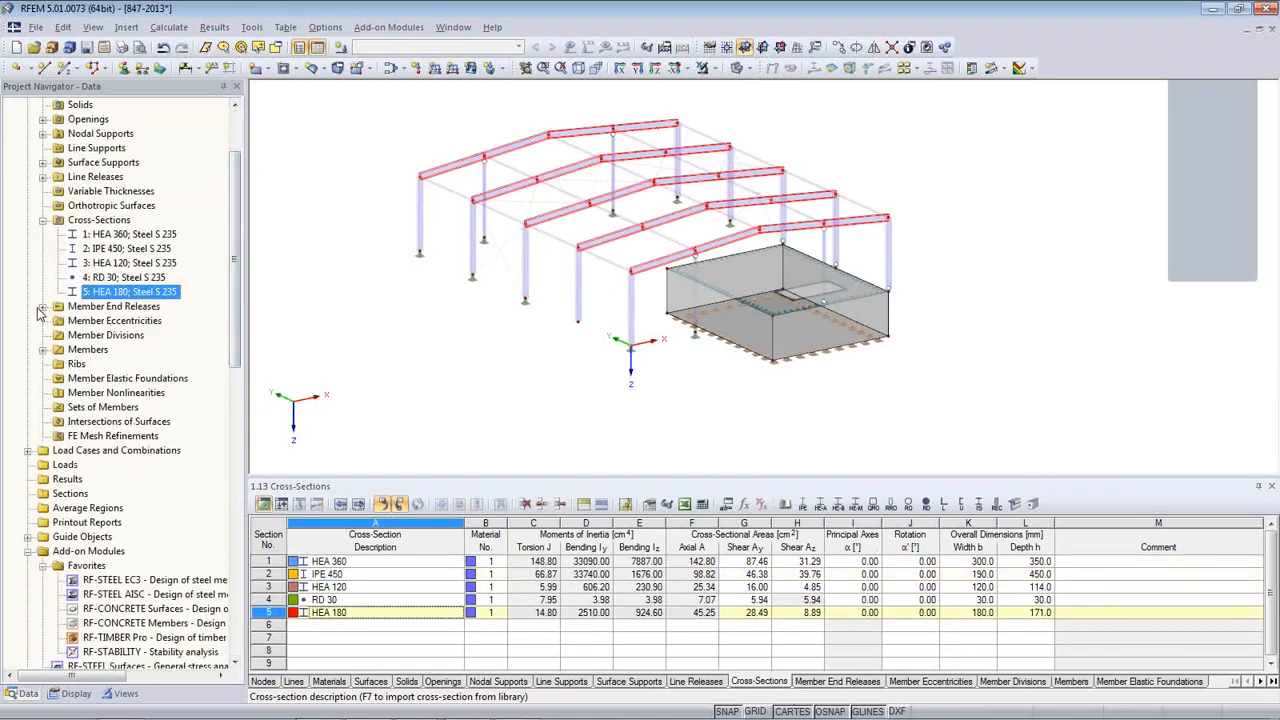
pyautogui.click(43, 306)
pyautogui.click(91, 325)
pyautogui.click(90, 336)
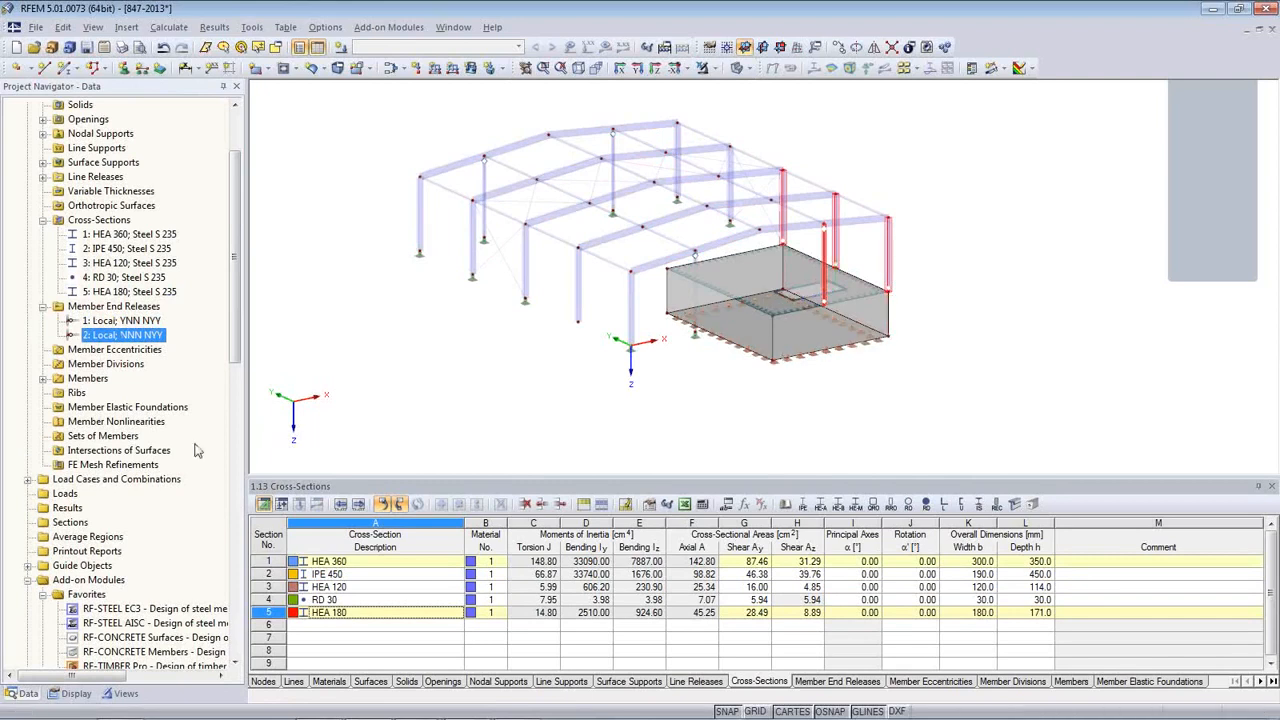
# - Expand the load cases and combinations data and switch the input tables to the Load Cases table
pyautogui.click(29, 480)
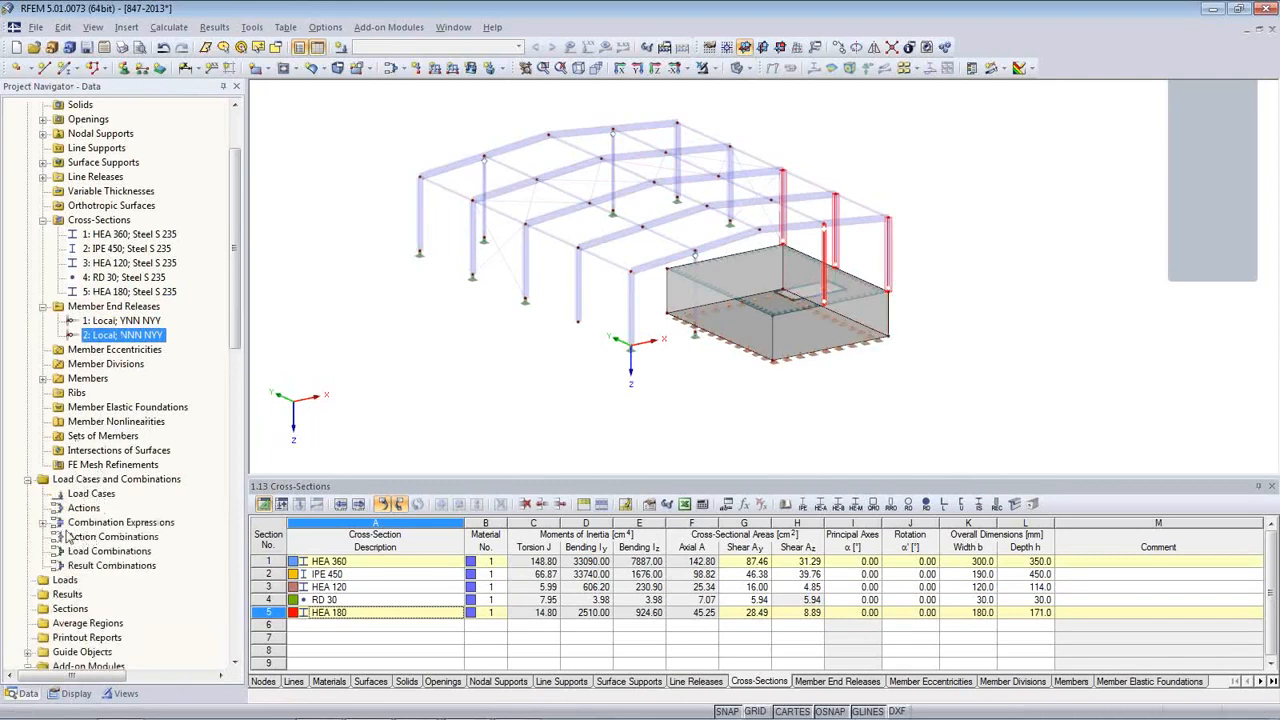
pyautogui.click(350, 409)
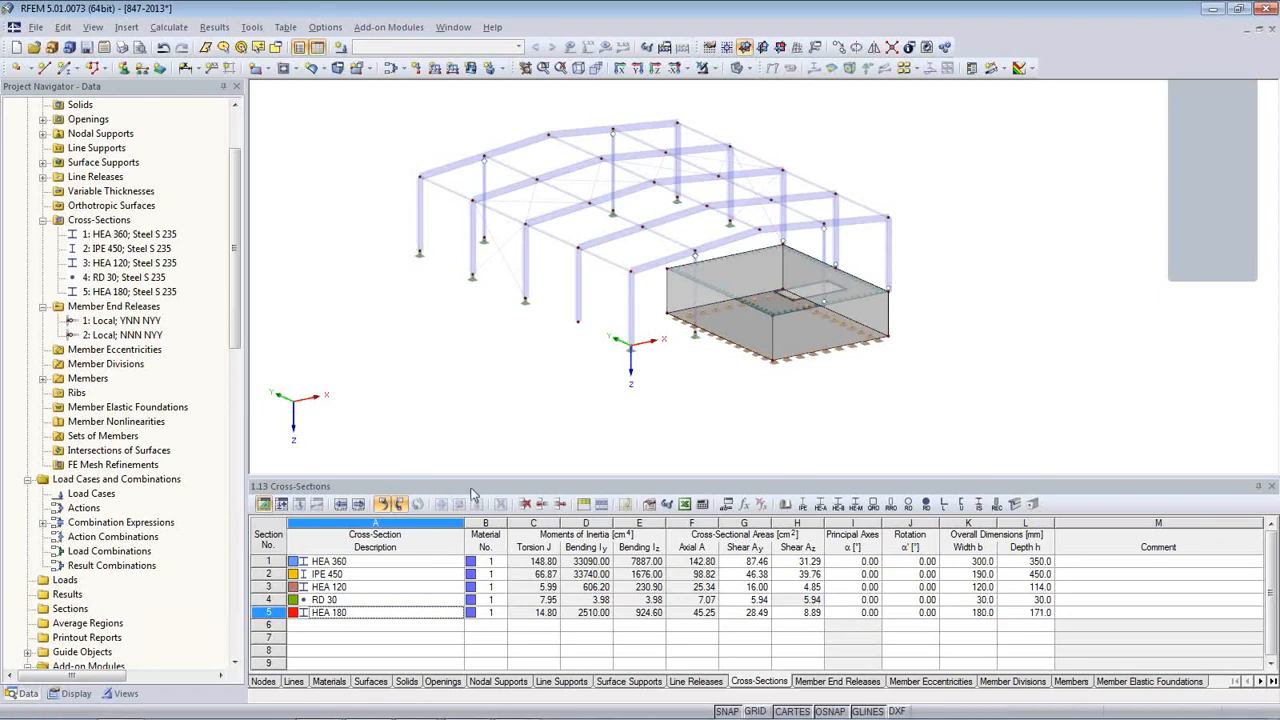
pyautogui.moveTo(480, 412); pyautogui.dragTo(487, 455, button='middle')
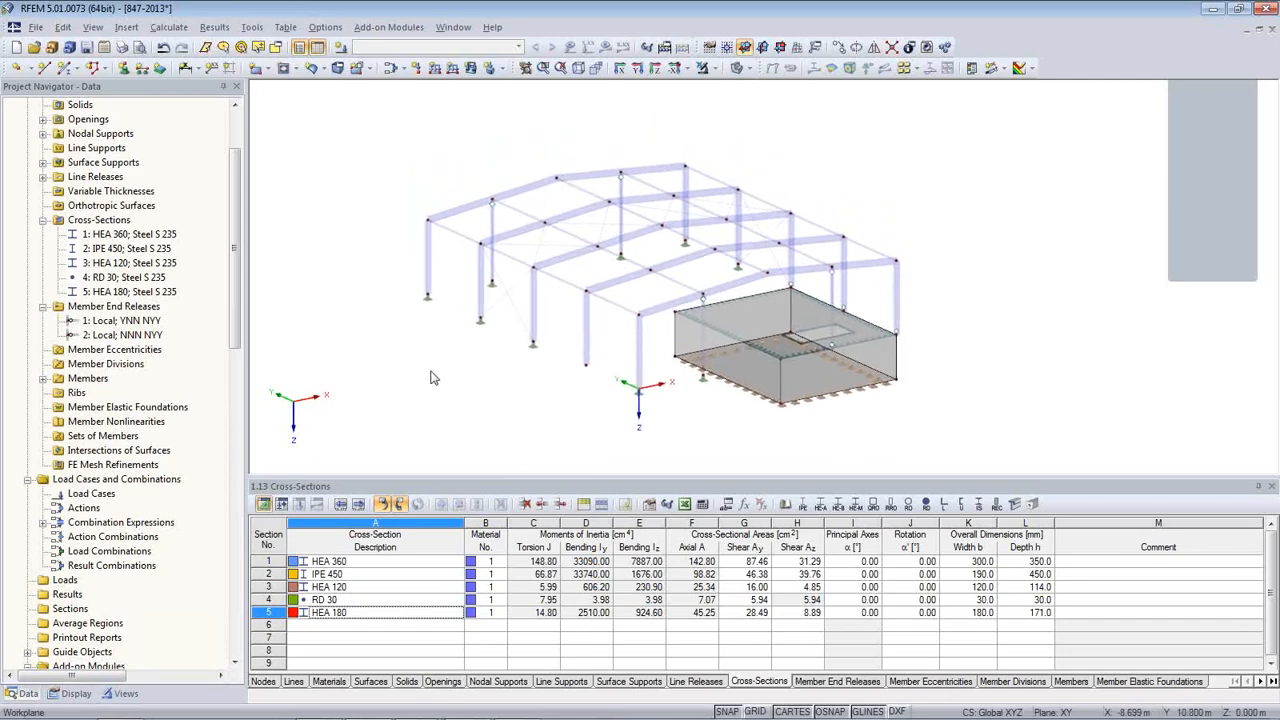
pyautogui.click(282, 504)
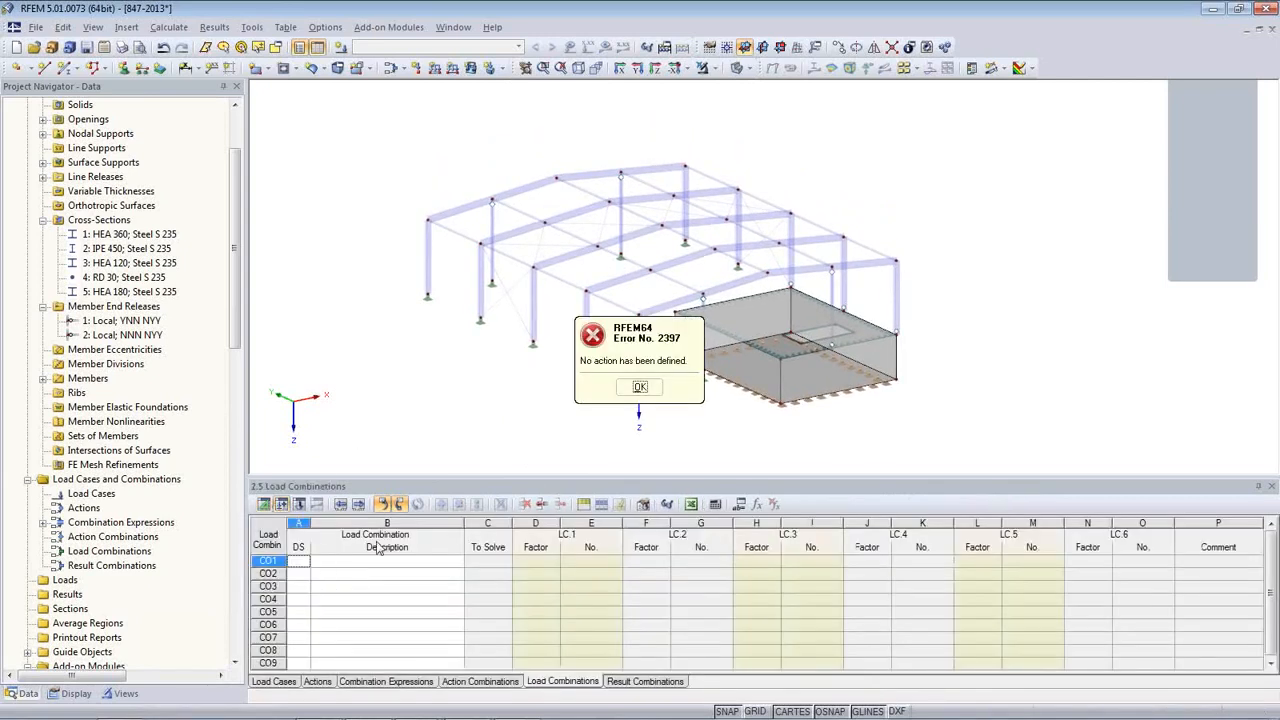
pyautogui.click(640, 387)
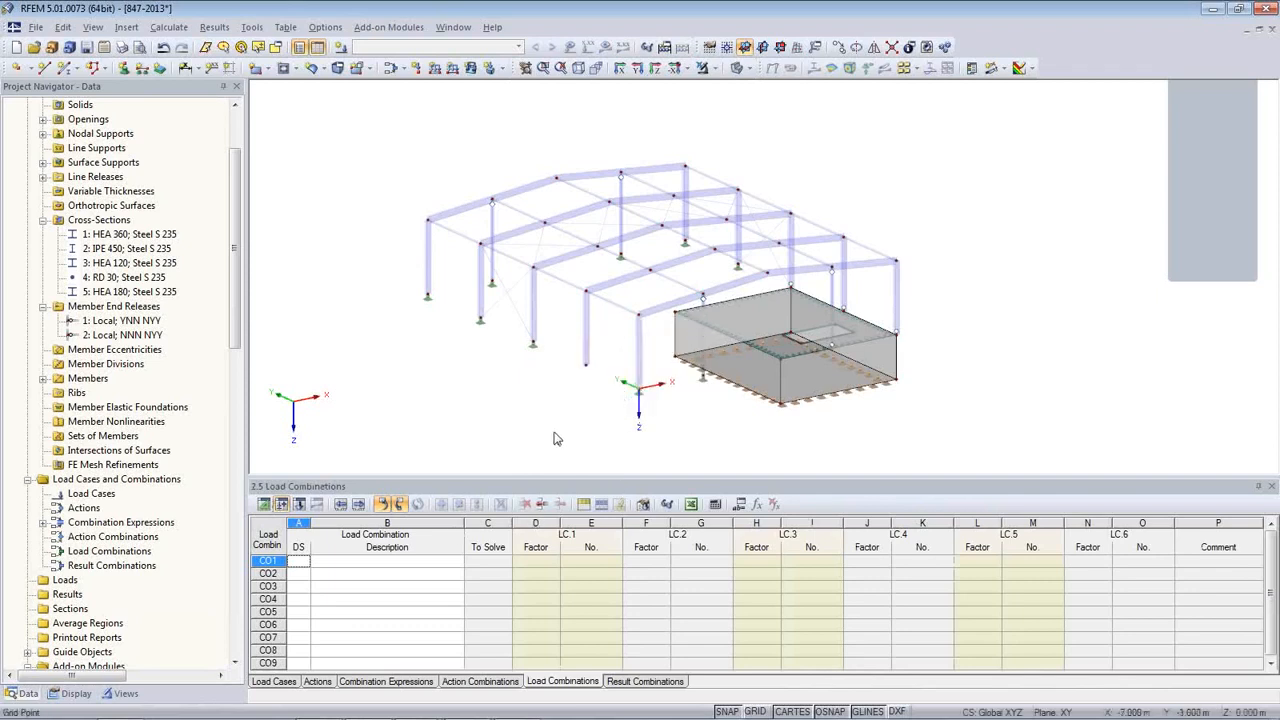
pyautogui.click(272, 683)
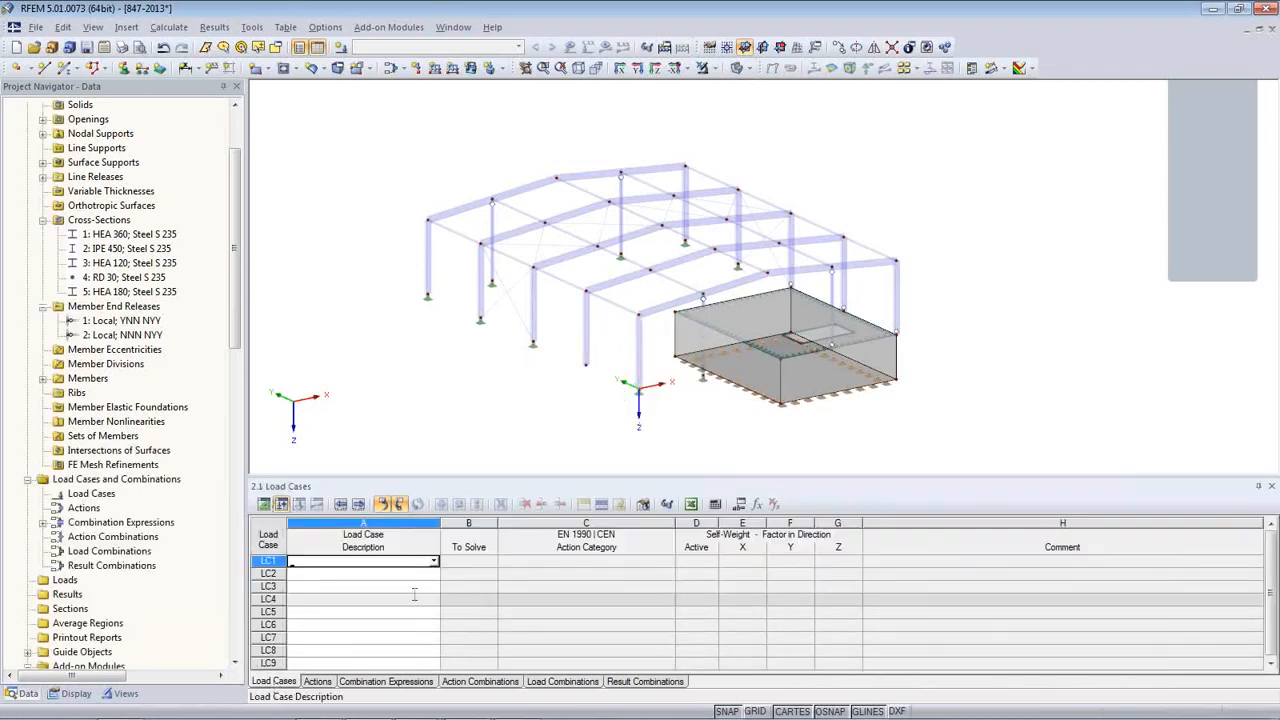
pyautogui.click(327, 597)
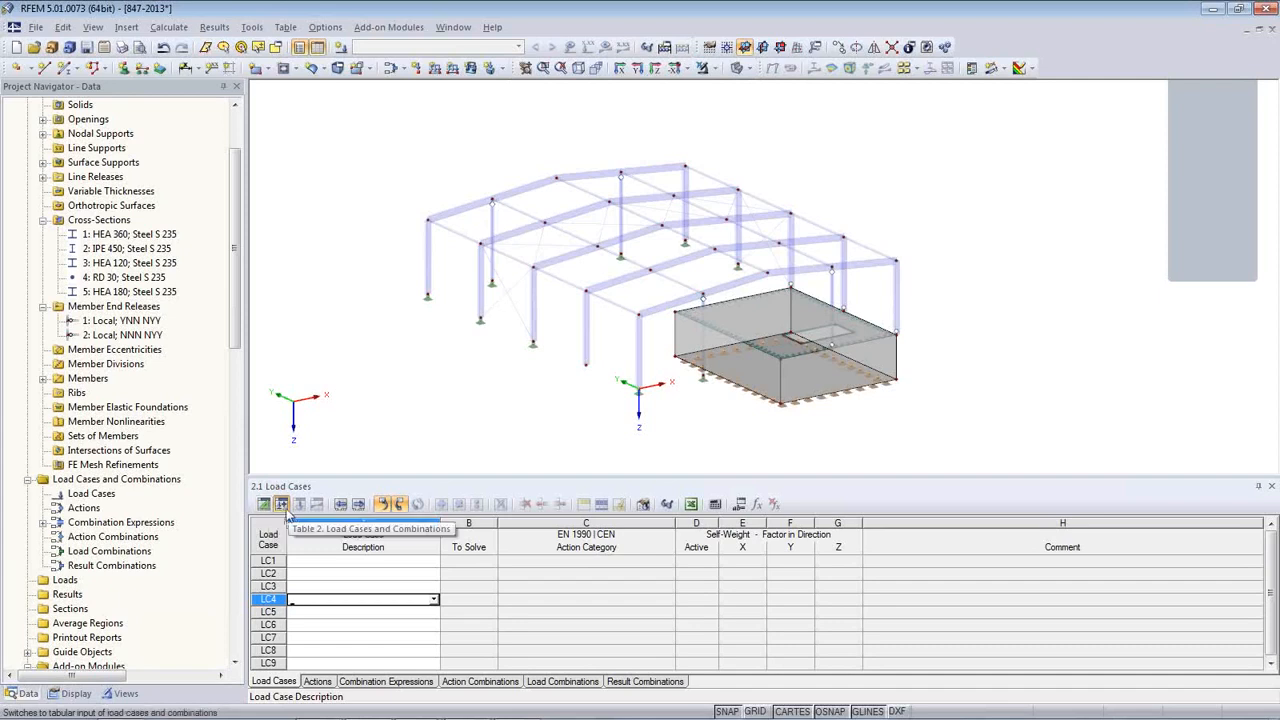
# - Create load case LC1 with the predefined description Self-weight
pyautogui.click(309, 563)
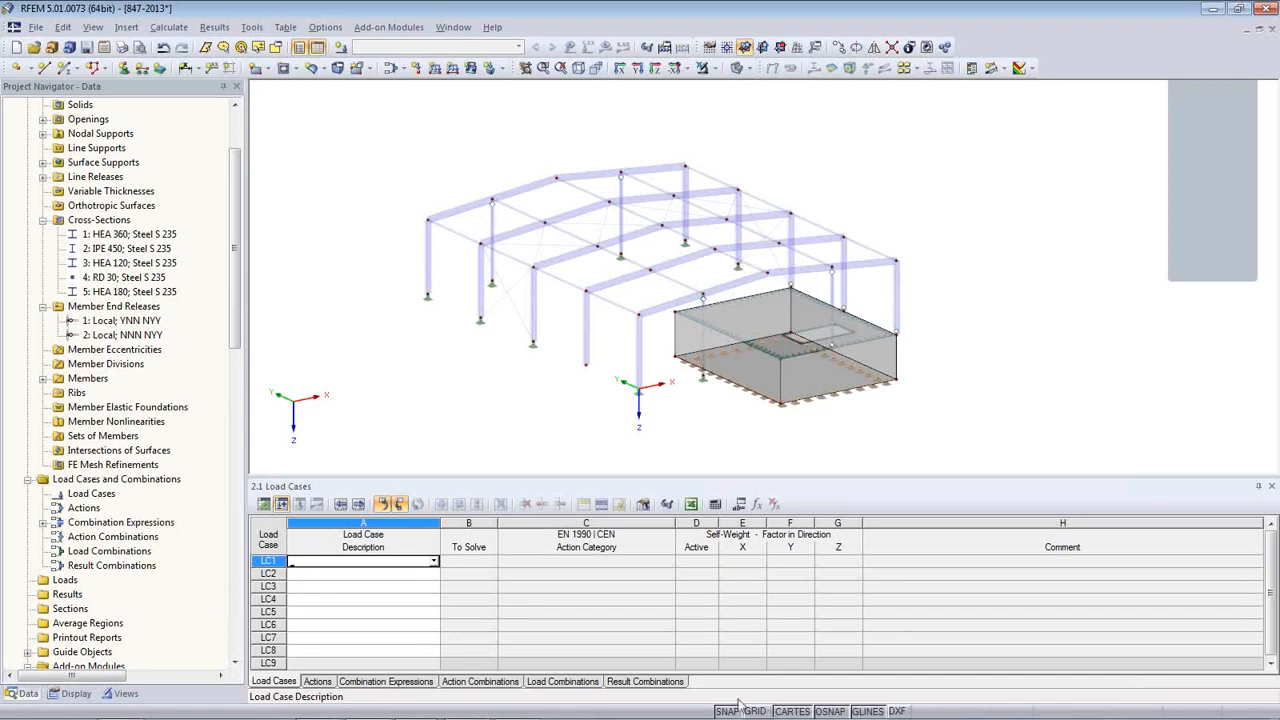
pyautogui.click(434, 562)
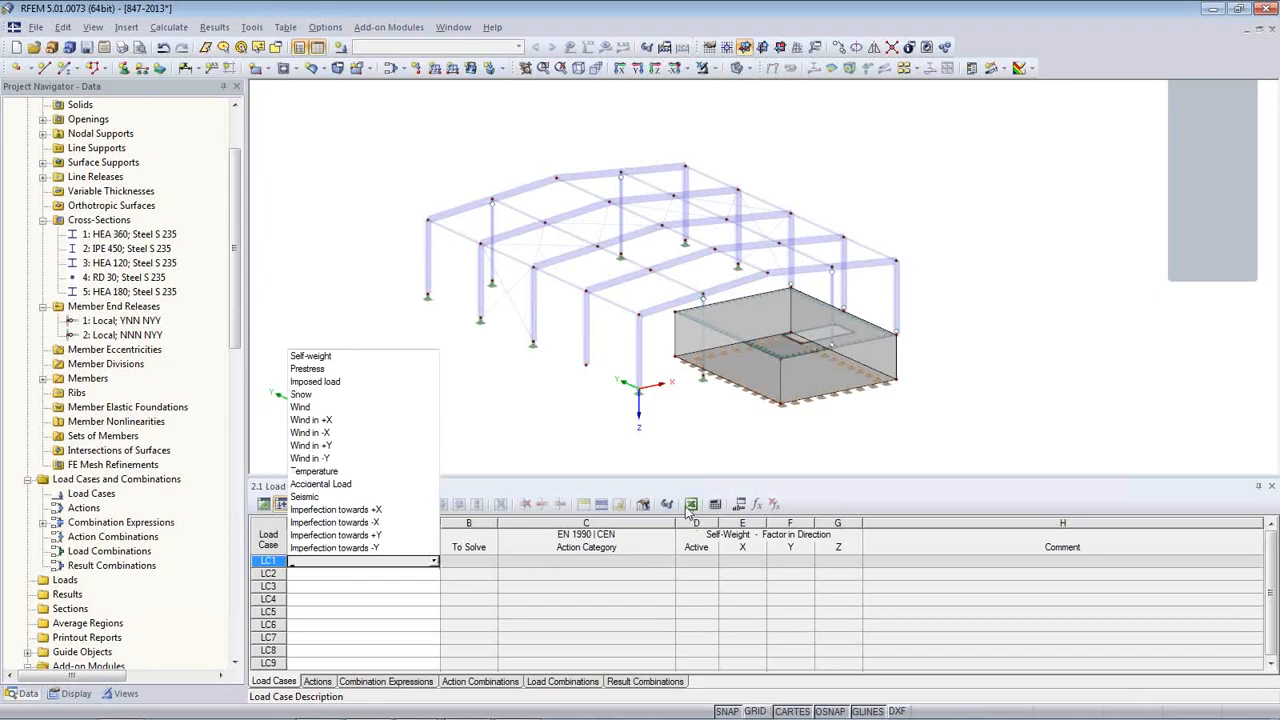
pyautogui.click(315, 356)
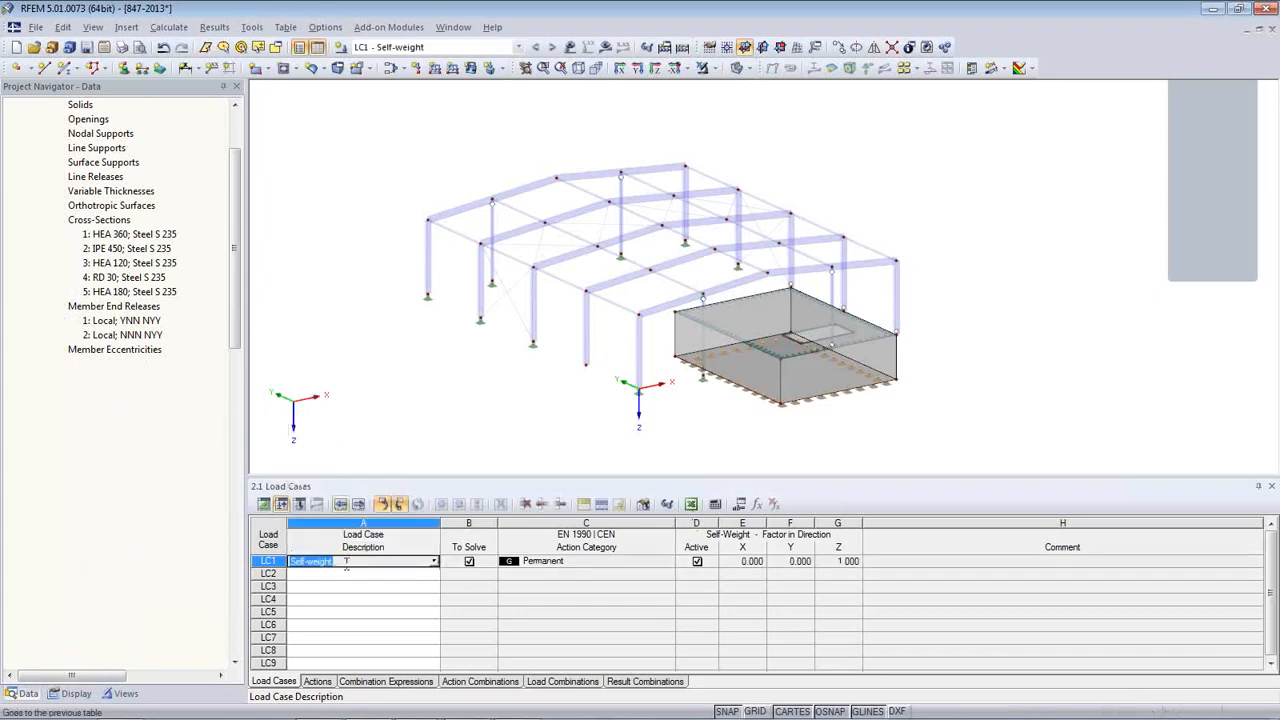
# - Create load cases LC2 and LC3 with the predefined descriptions Snow and Wind
pyautogui.click(346, 572)
pyautogui.click(434, 573)
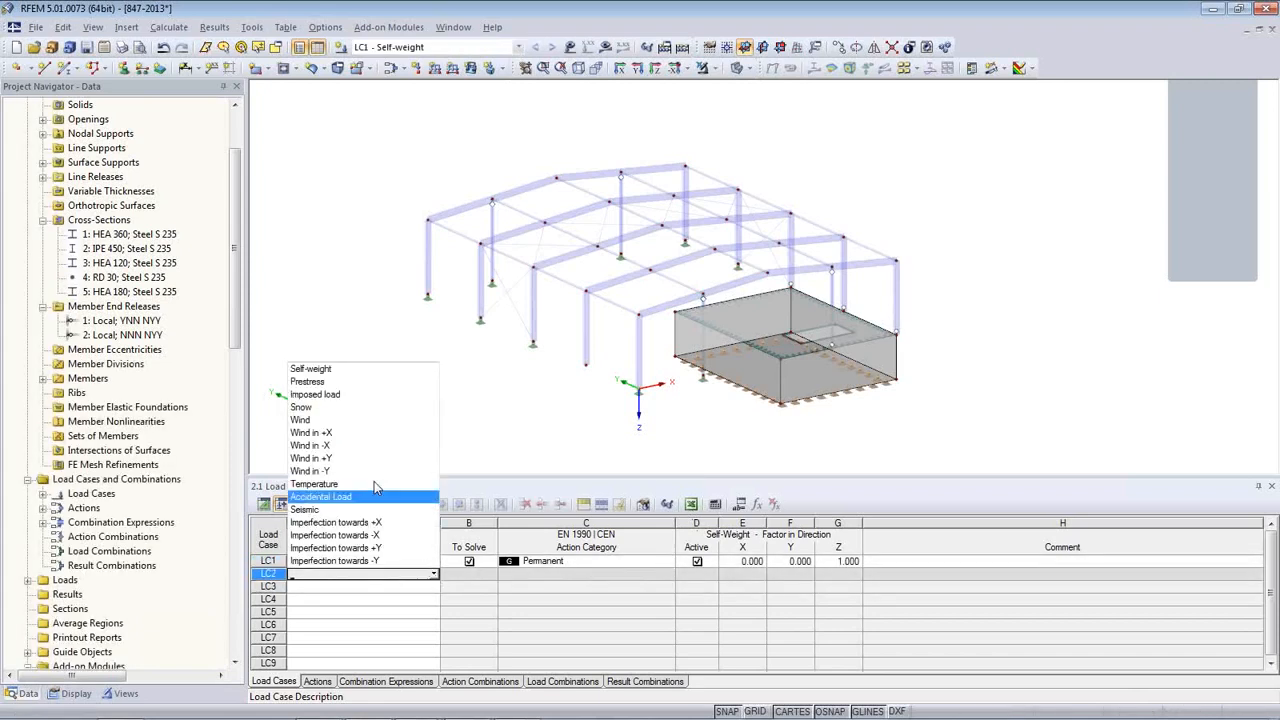
pyautogui.click(360, 407)
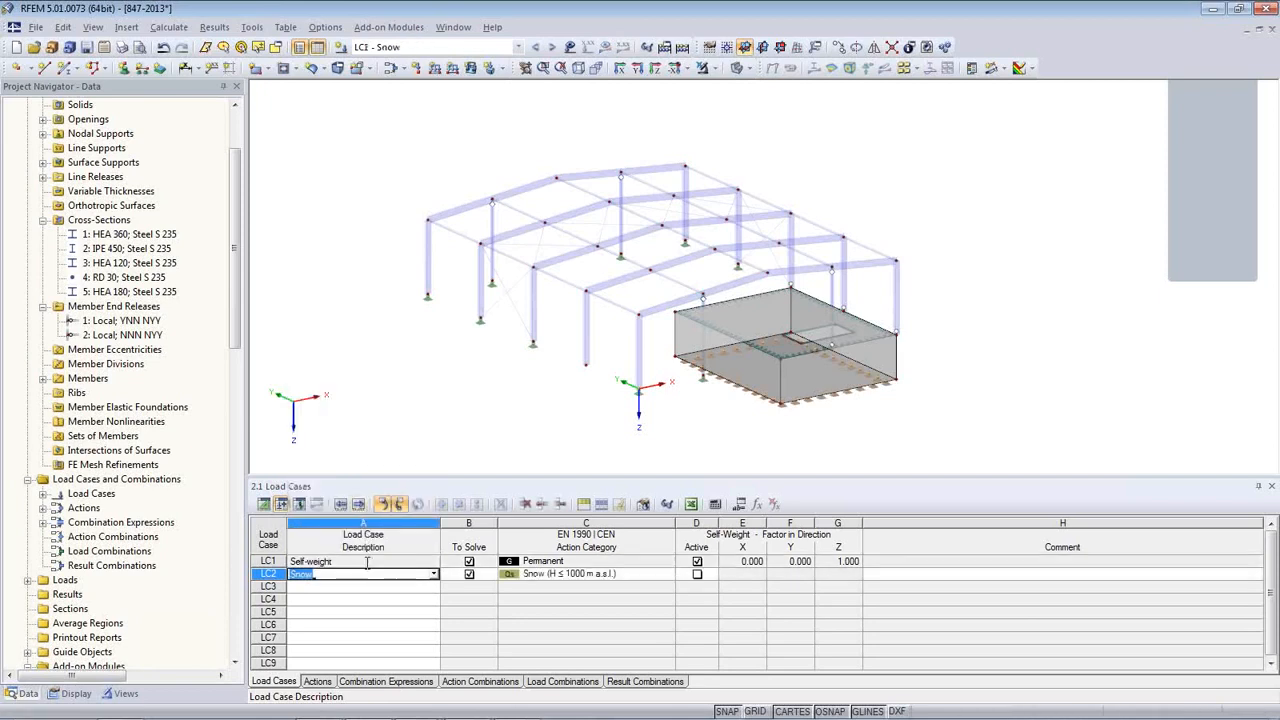
pyautogui.click(364, 588)
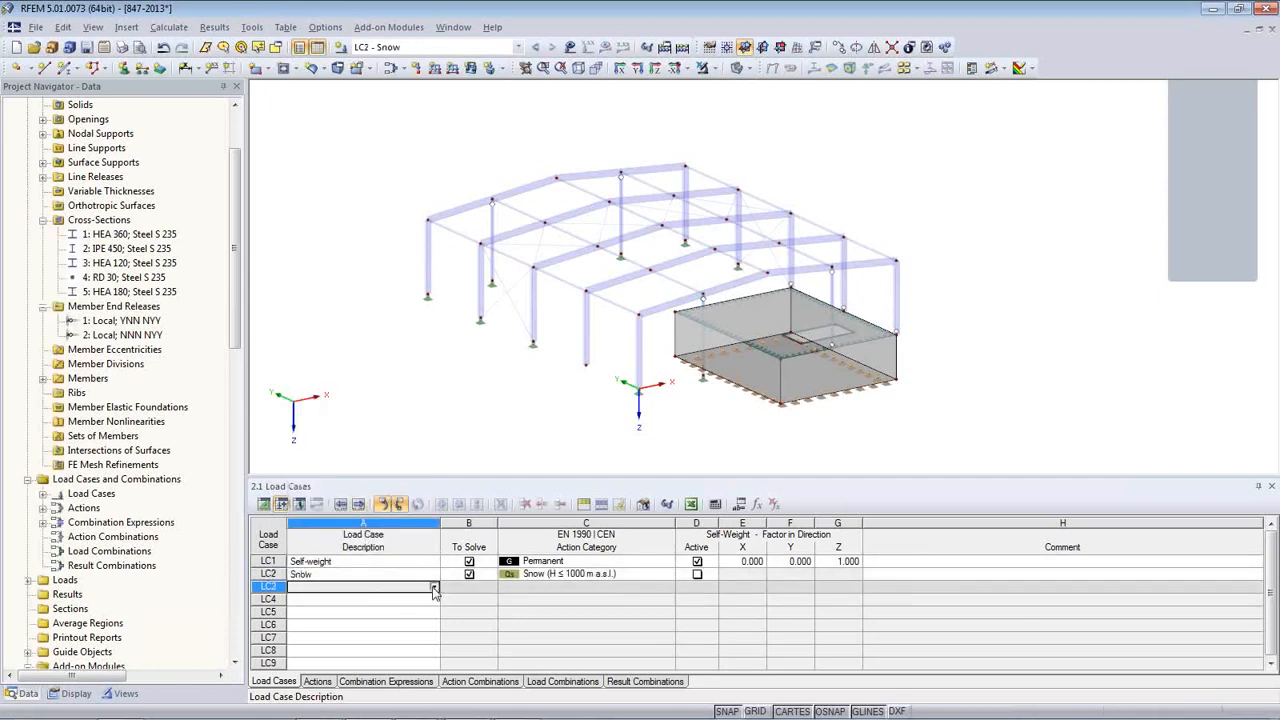
pyautogui.click(434, 588)
pyautogui.click(345, 437)
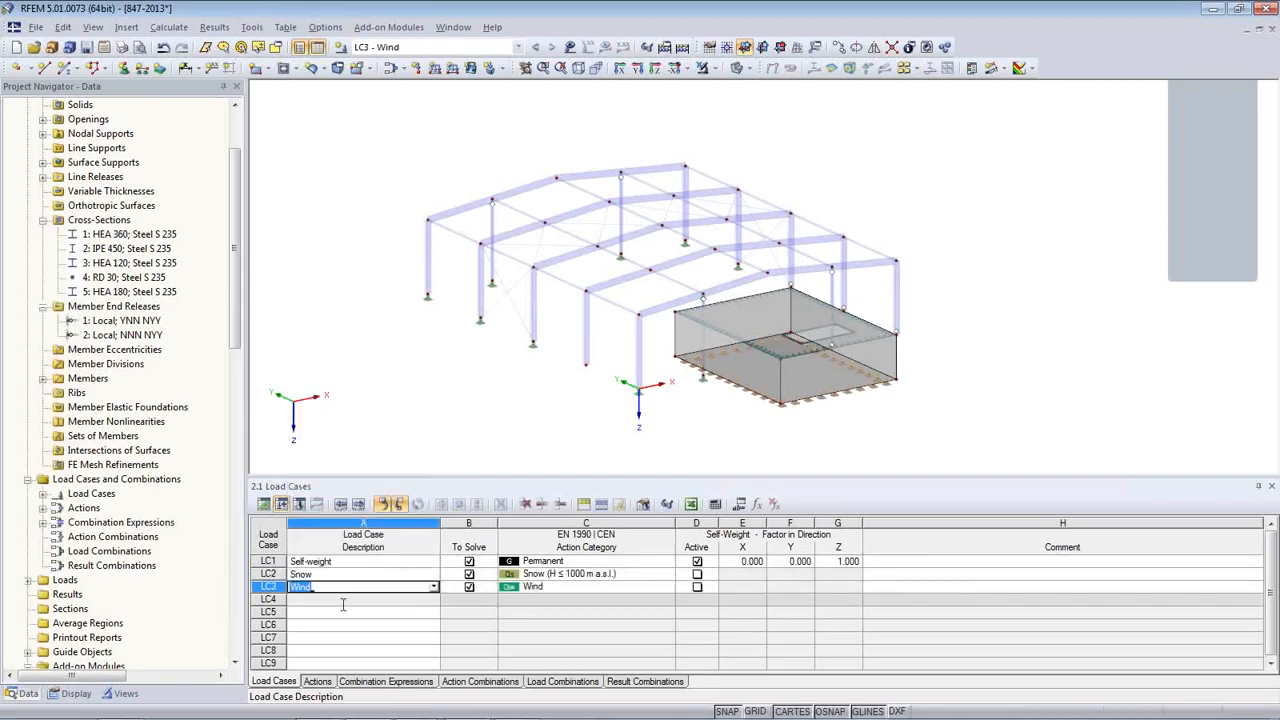
# - Create load case LC4 with the predefined description Imposed load, and make LC1 Self-weight the current load case
pyautogui.click(425, 600)
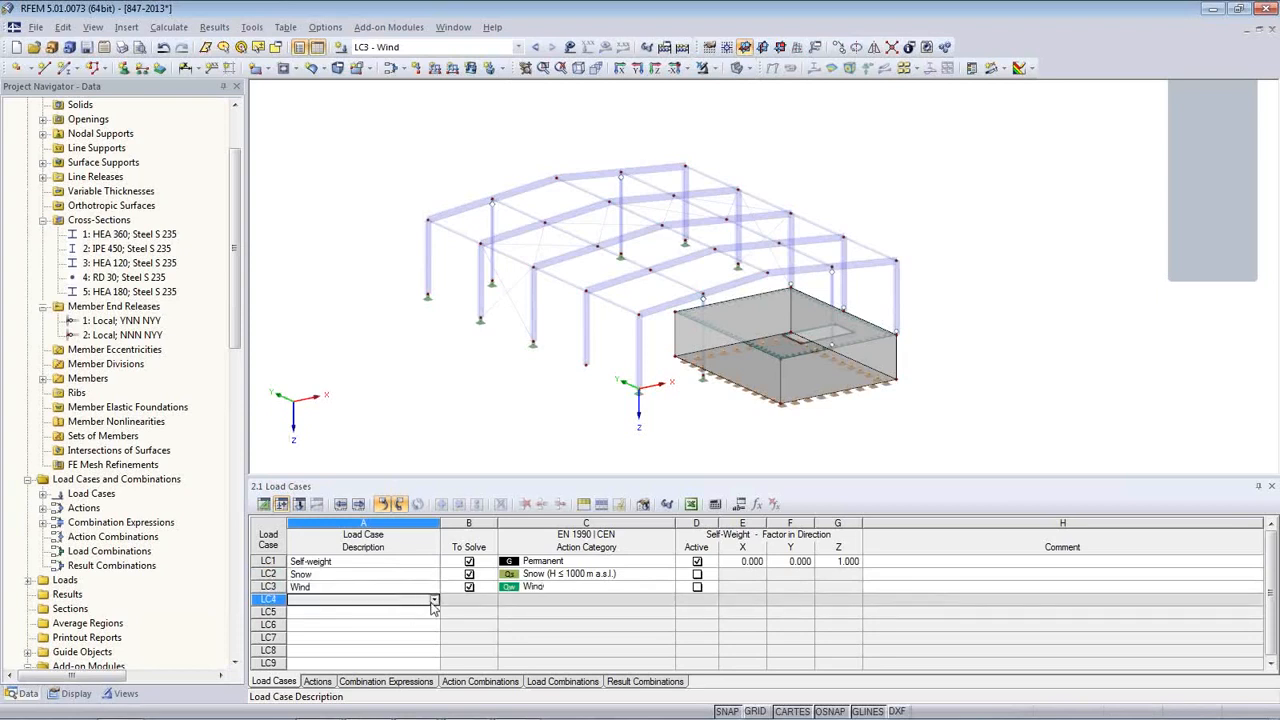
pyautogui.click(432, 603)
pyautogui.click(345, 418)
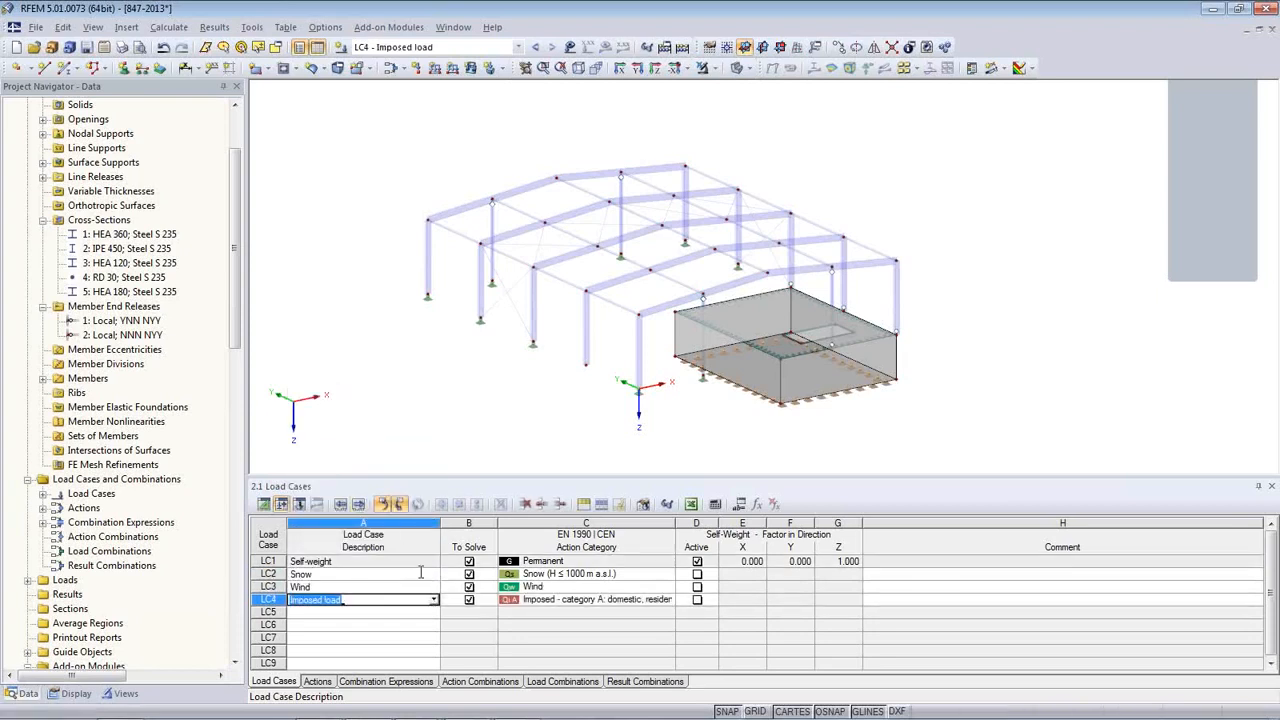
pyautogui.click(389, 574)
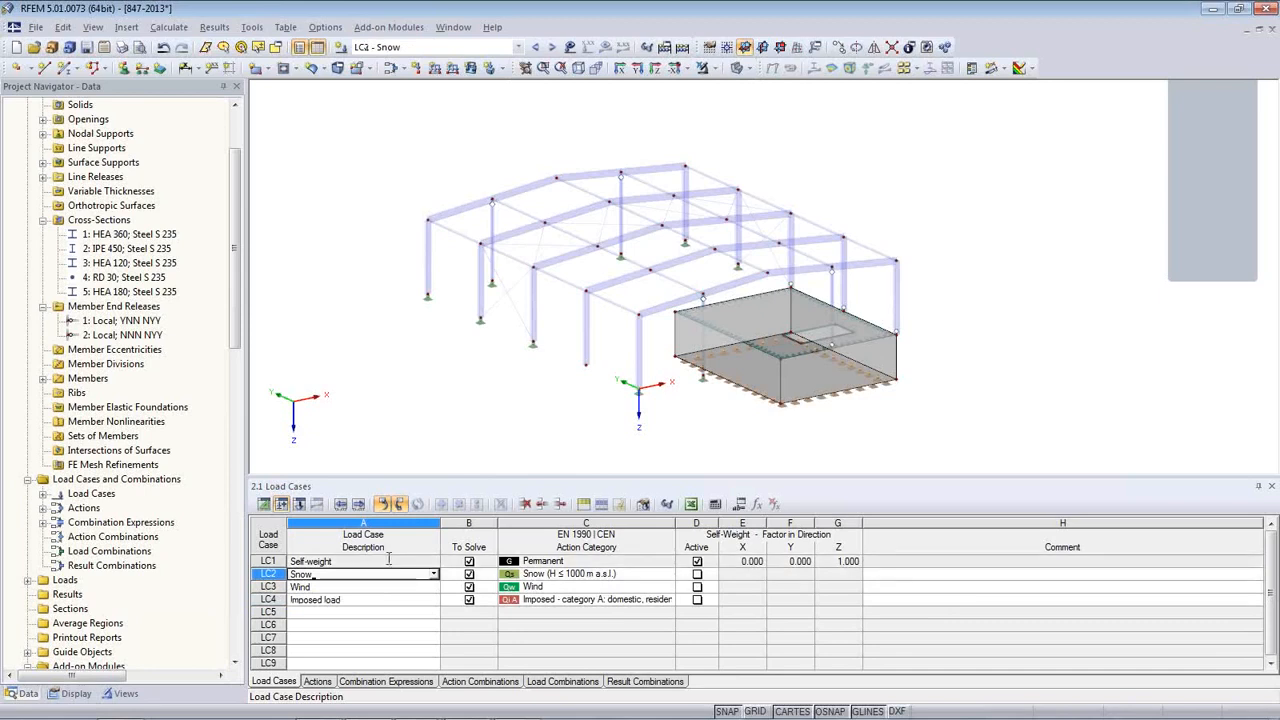
pyautogui.click(389, 561)
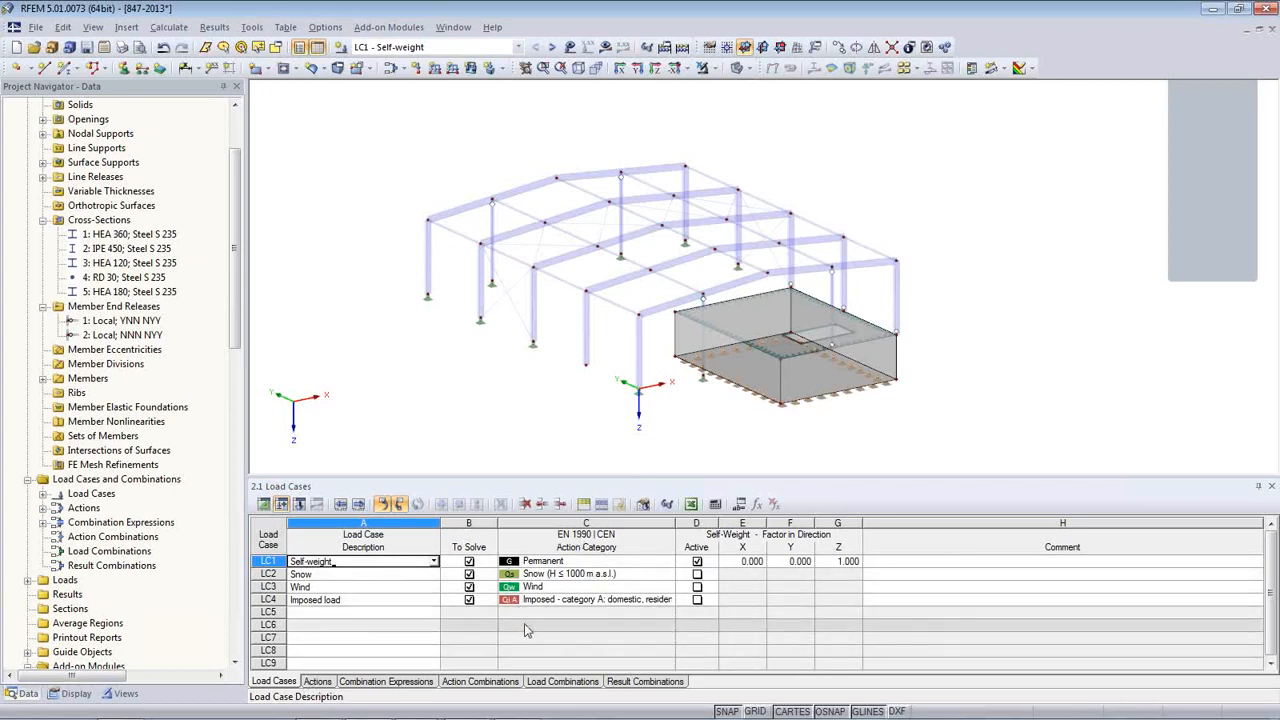
# - Review the actions, and in the combination expressions deactivate the Characteristic, Frequent and Quasi-permanent SLS expressions, keeping only ULS in use
pyautogui.click(318, 683)
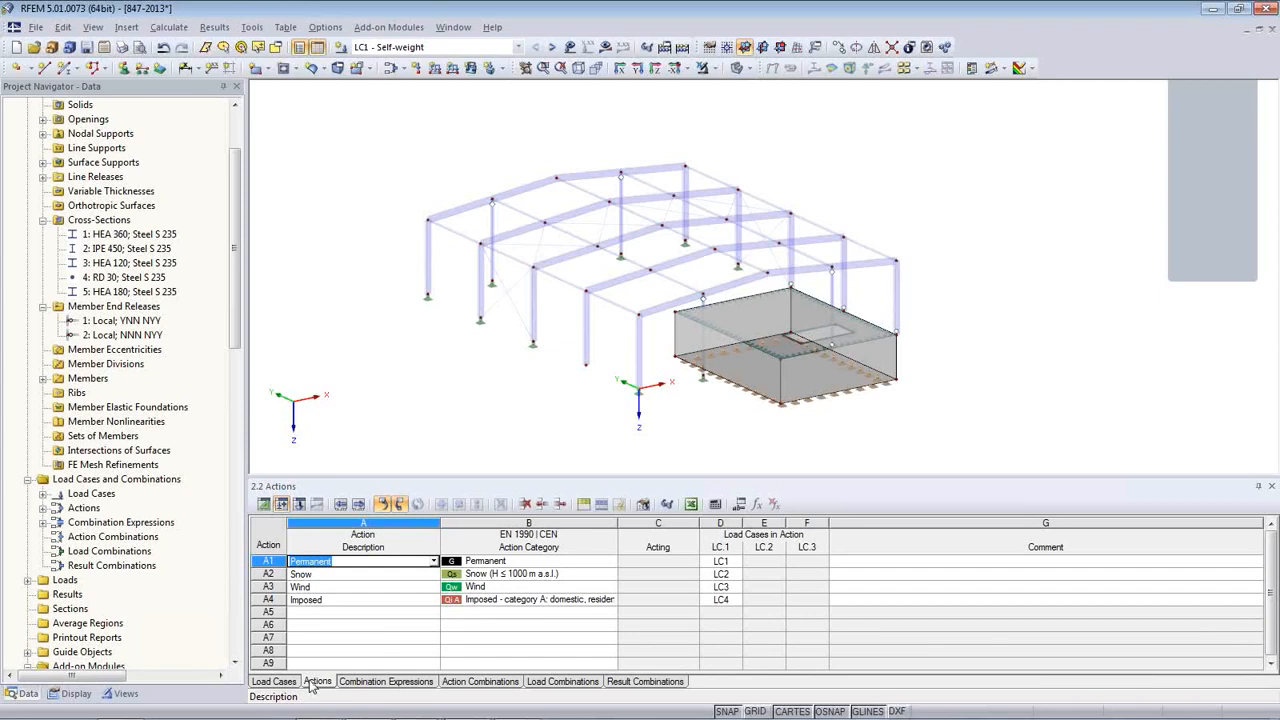
pyautogui.click(380, 681)
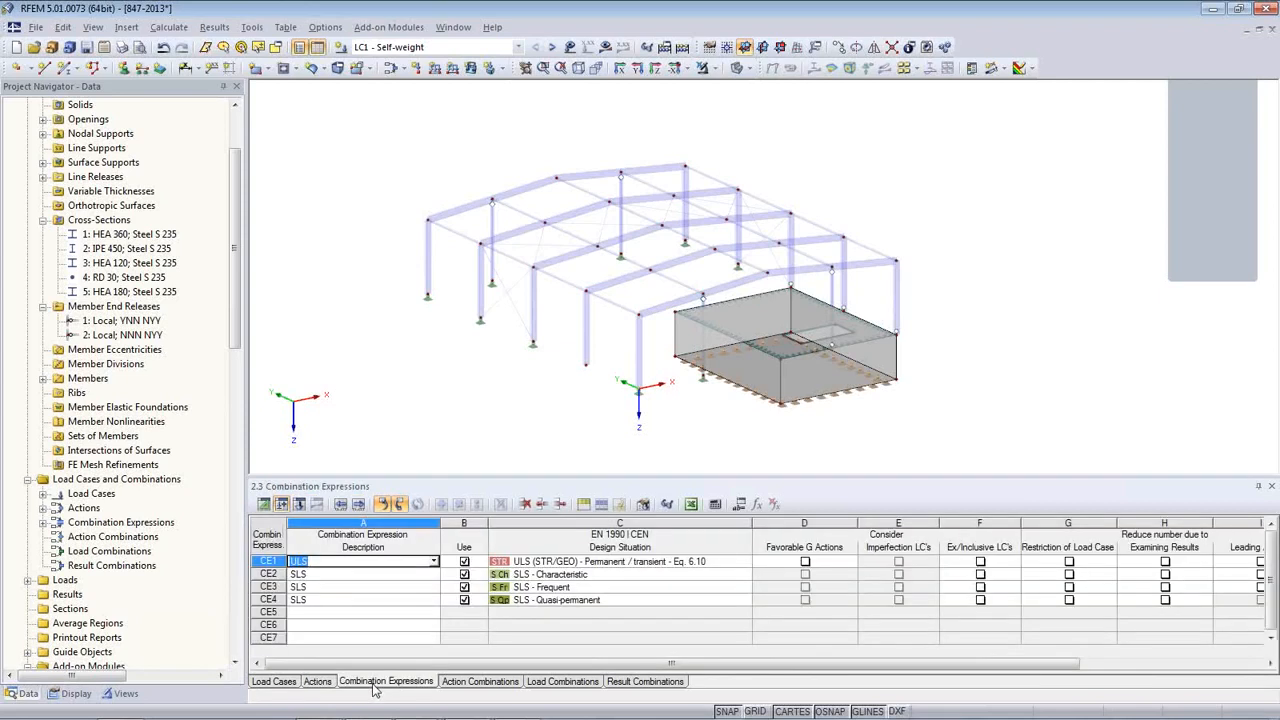
pyautogui.click(464, 574)
pyautogui.click(464, 587)
pyautogui.click(464, 599)
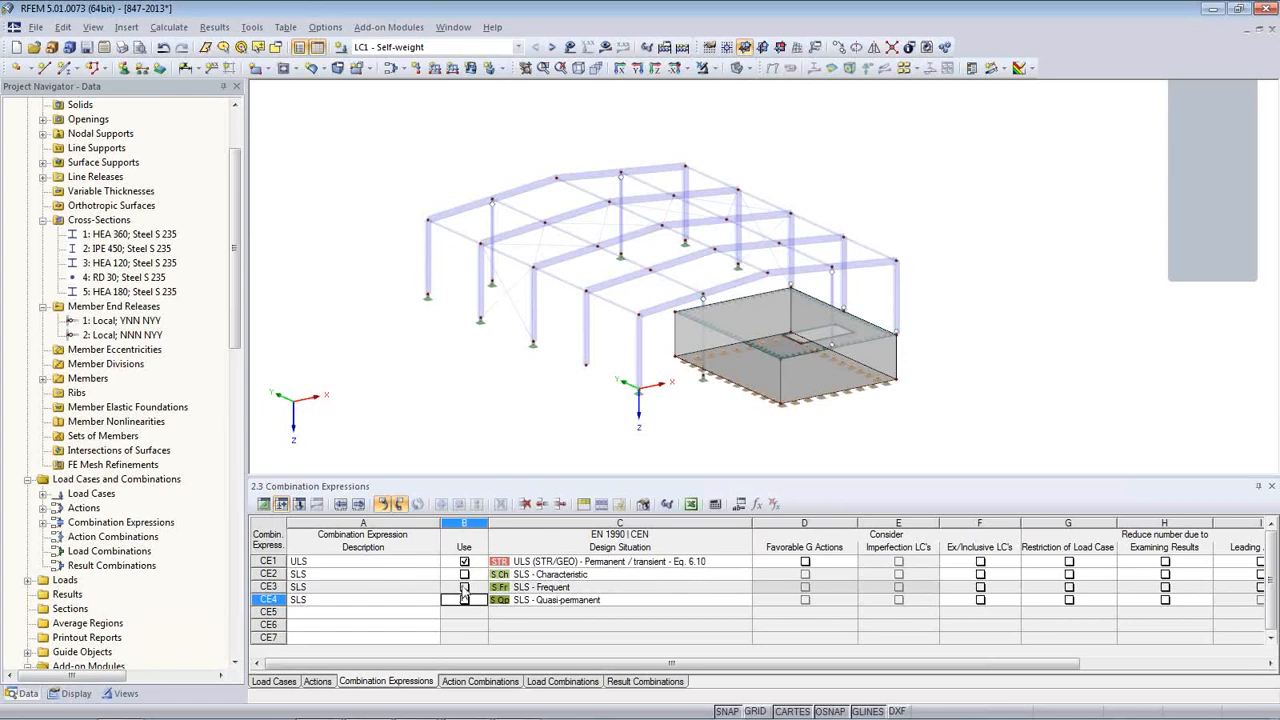
# - Generate the action combinations and load combinations for the ULS expression and check several load combinations, including CO3, CO4, CO6 and CO9
pyautogui.click(479, 681)
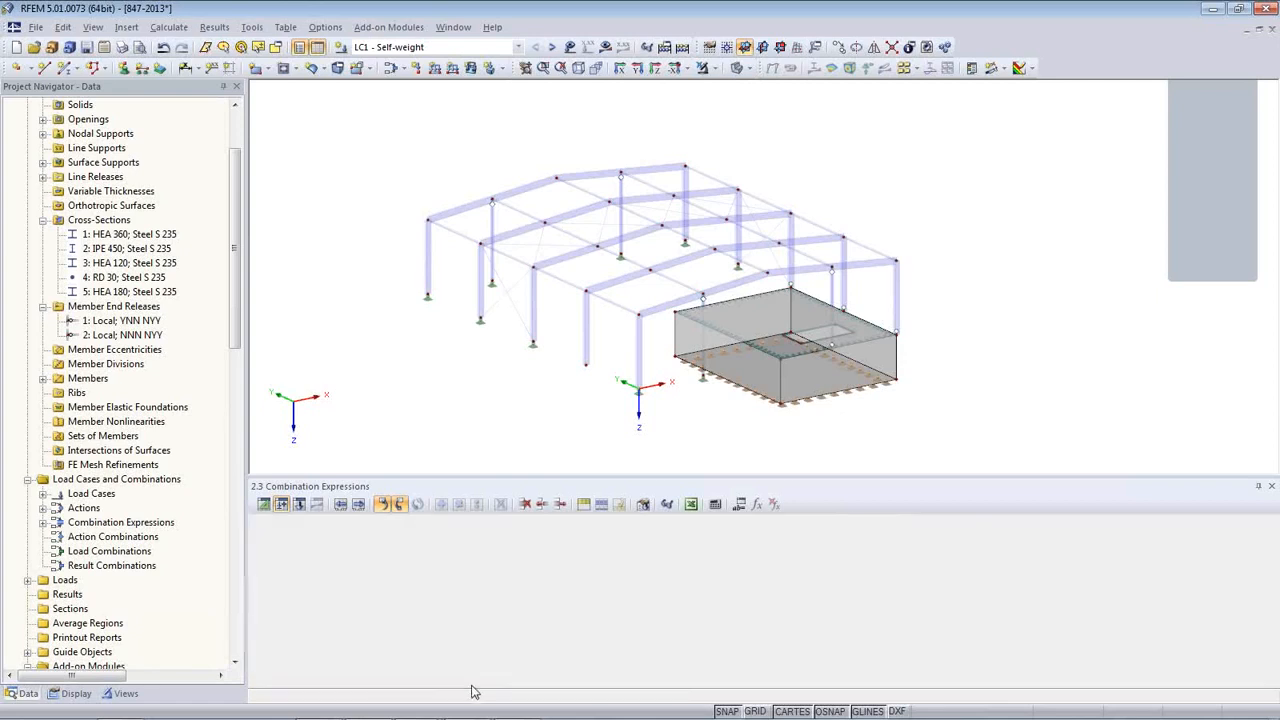
pyautogui.moveTo(489, 476); pyautogui.dragTo(489, 255)
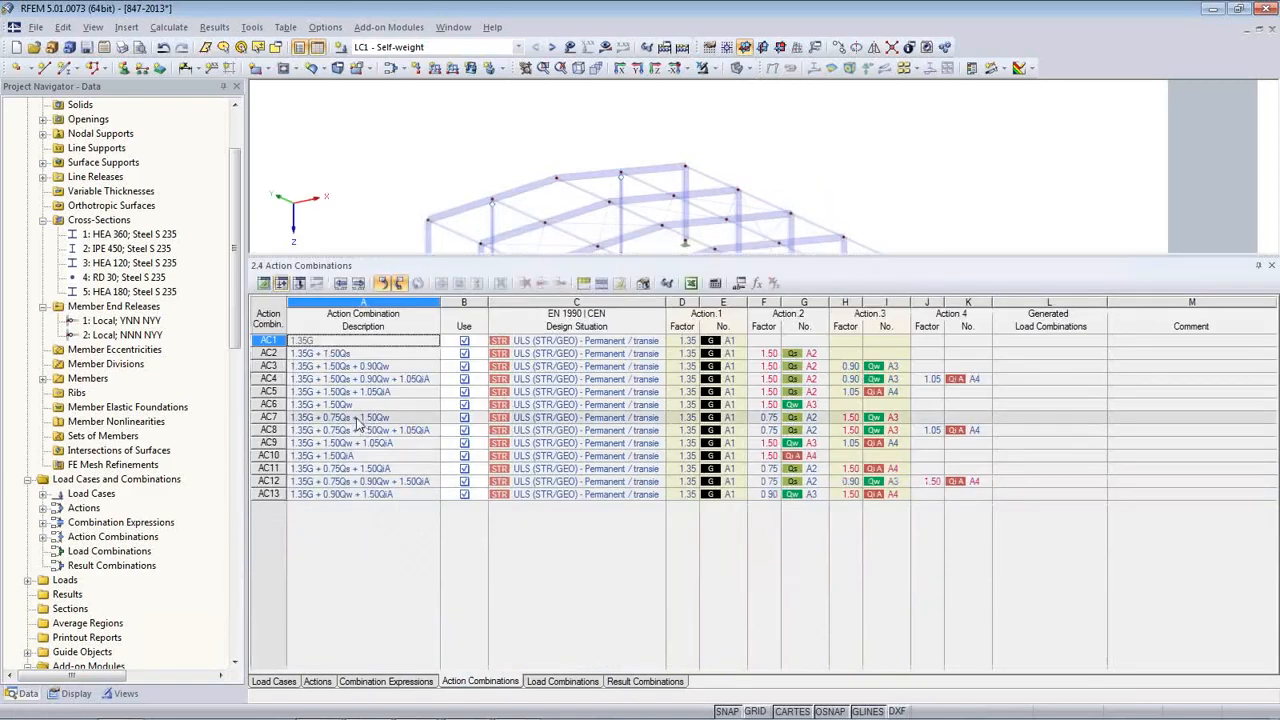
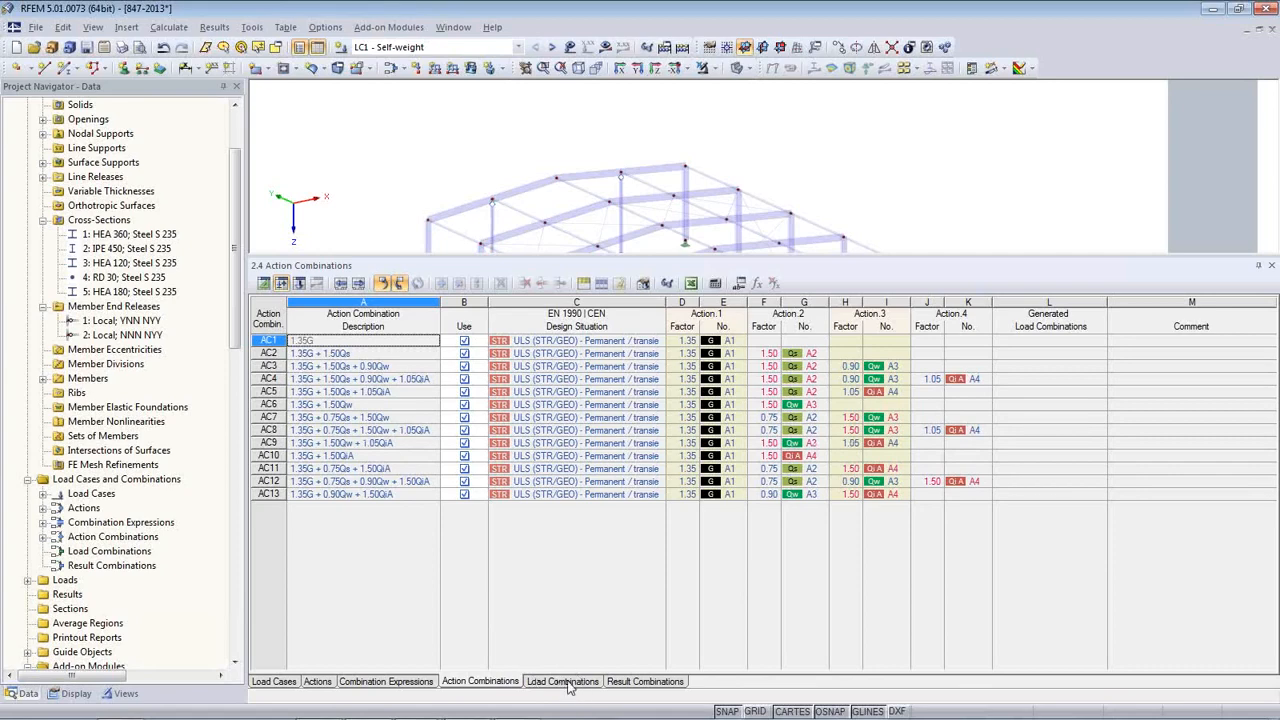
pyautogui.click(566, 683)
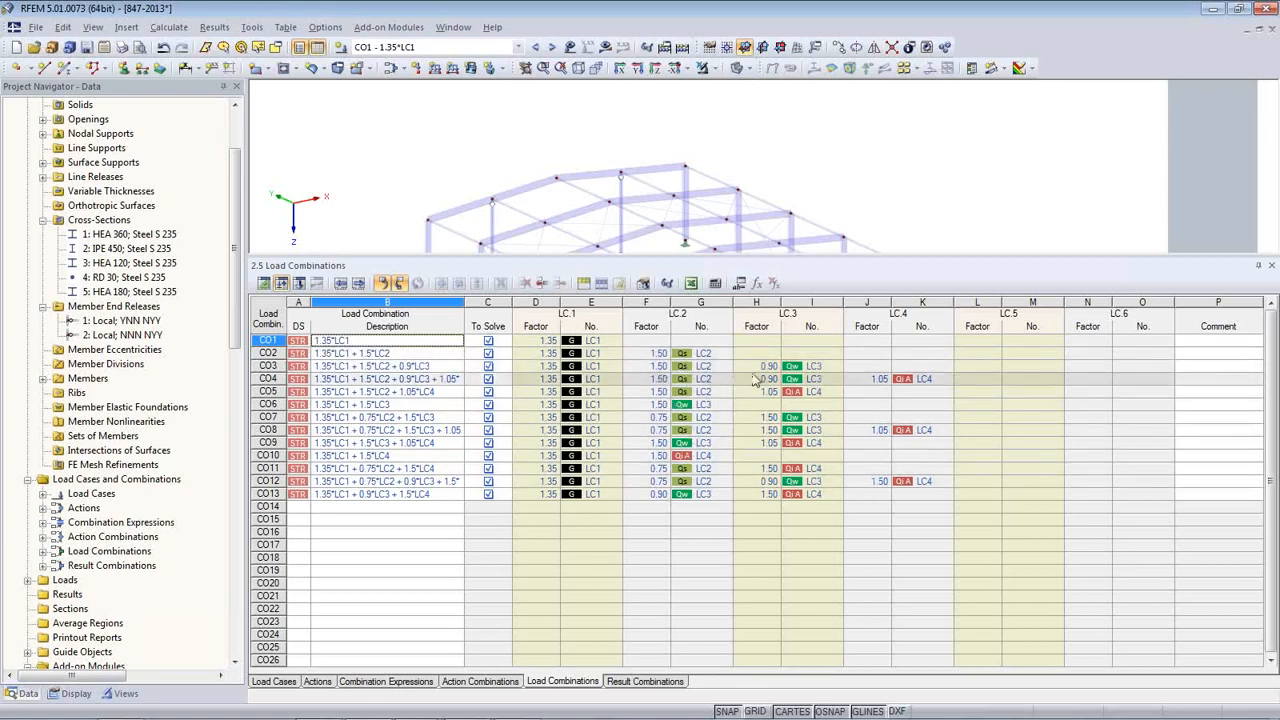
pyautogui.click(418, 367)
pyautogui.click(420, 380)
pyautogui.click(424, 405)
pyautogui.click(430, 443)
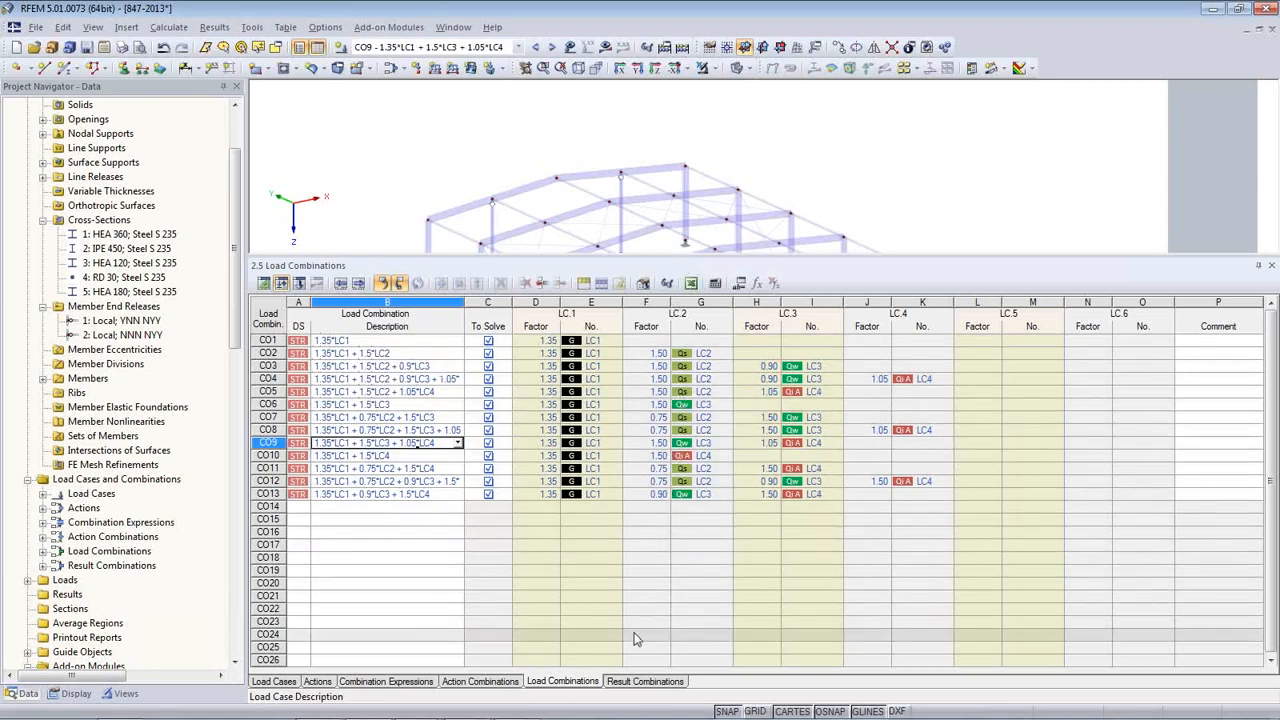
# - Hide the input tables, show the whole hall in isometric view and set LC1 - Self-weight as the current load case
pyautogui.moveTo(621, 255); pyautogui.dragTo(619, 462)
pyautogui.moveTo(585, 378); pyautogui.dragTo(909, 301, button='middle')
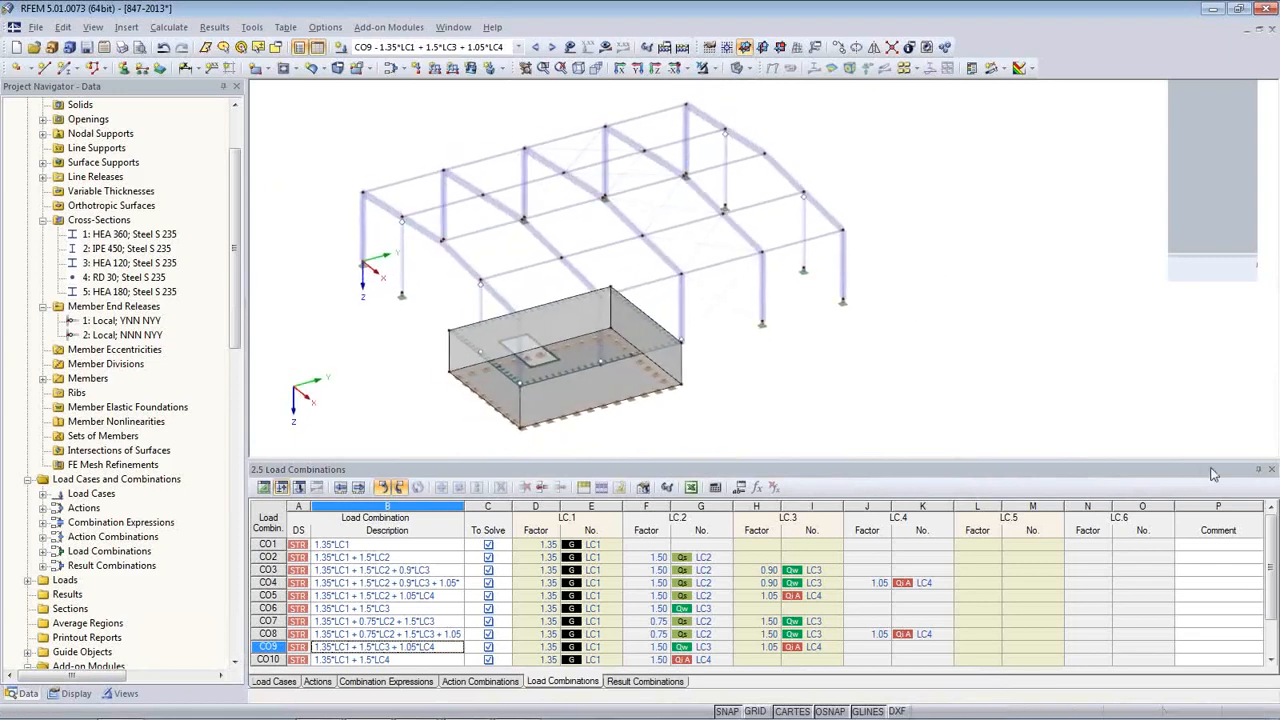
pyautogui.click(1270, 470)
pyautogui.moveTo(704, 446); pyautogui.dragTo(708, 533, button='middle')
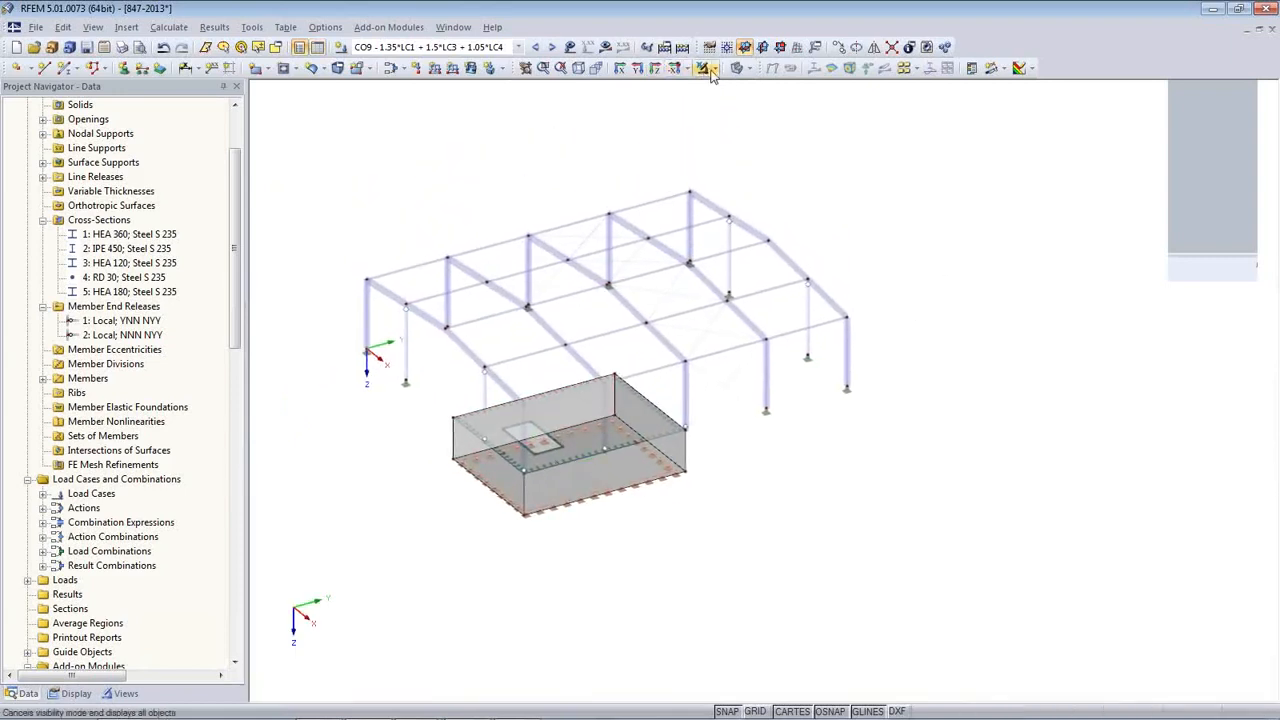
pyautogui.click(600, 70)
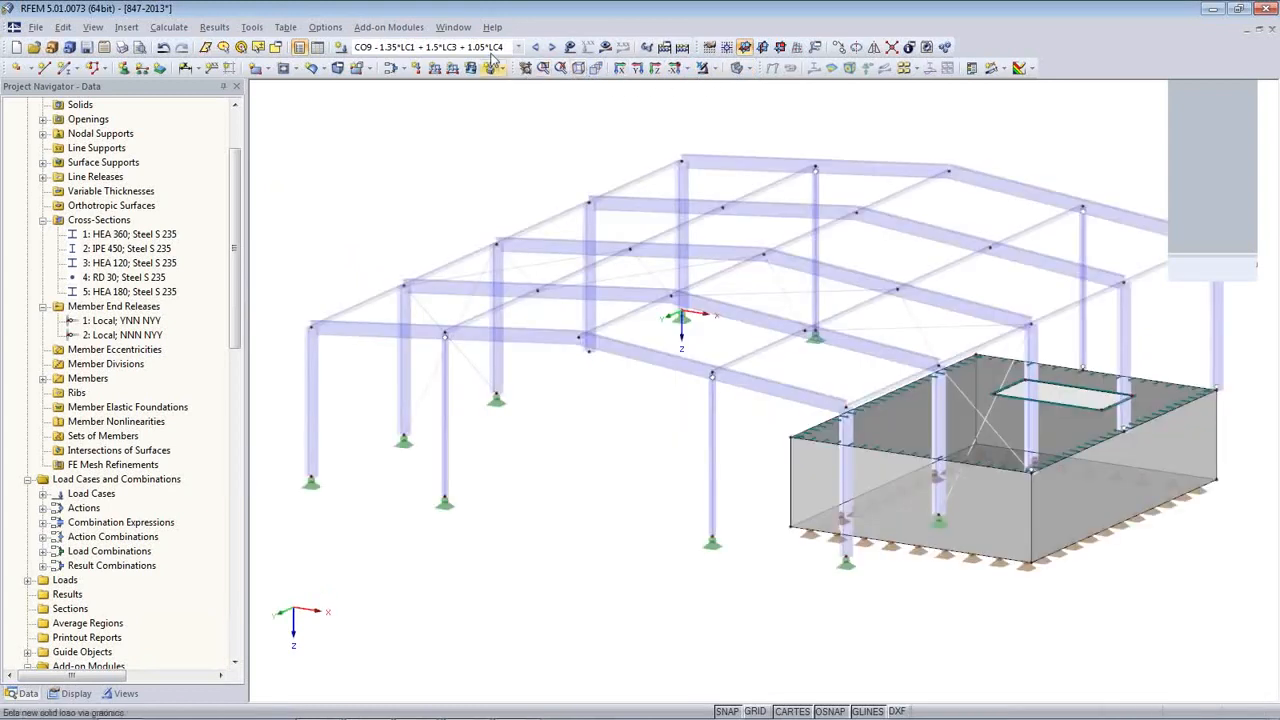
pyautogui.click(517, 48)
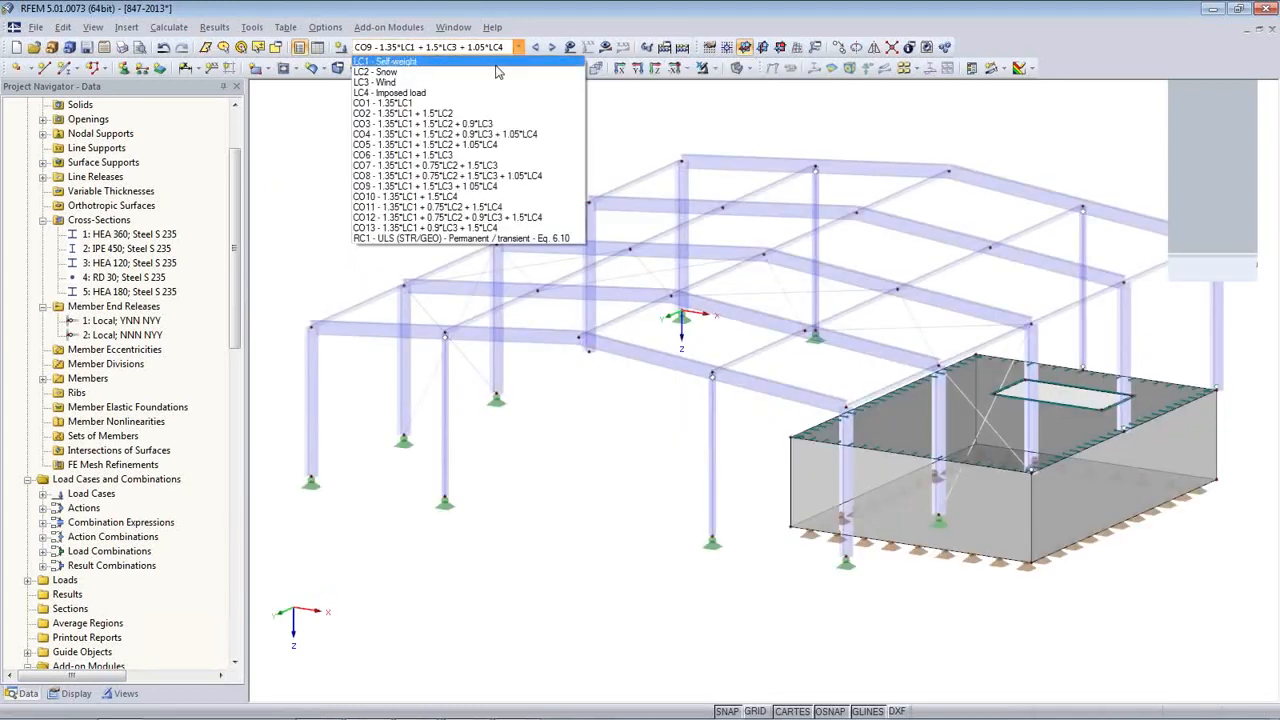
pyautogui.click(496, 65)
pyautogui.keyDown('ctrl'); pyautogui.moveTo(620, 517); pyautogui.dragTo(546, 560, button='middle'); pyautogui.keyUp('ctrl')
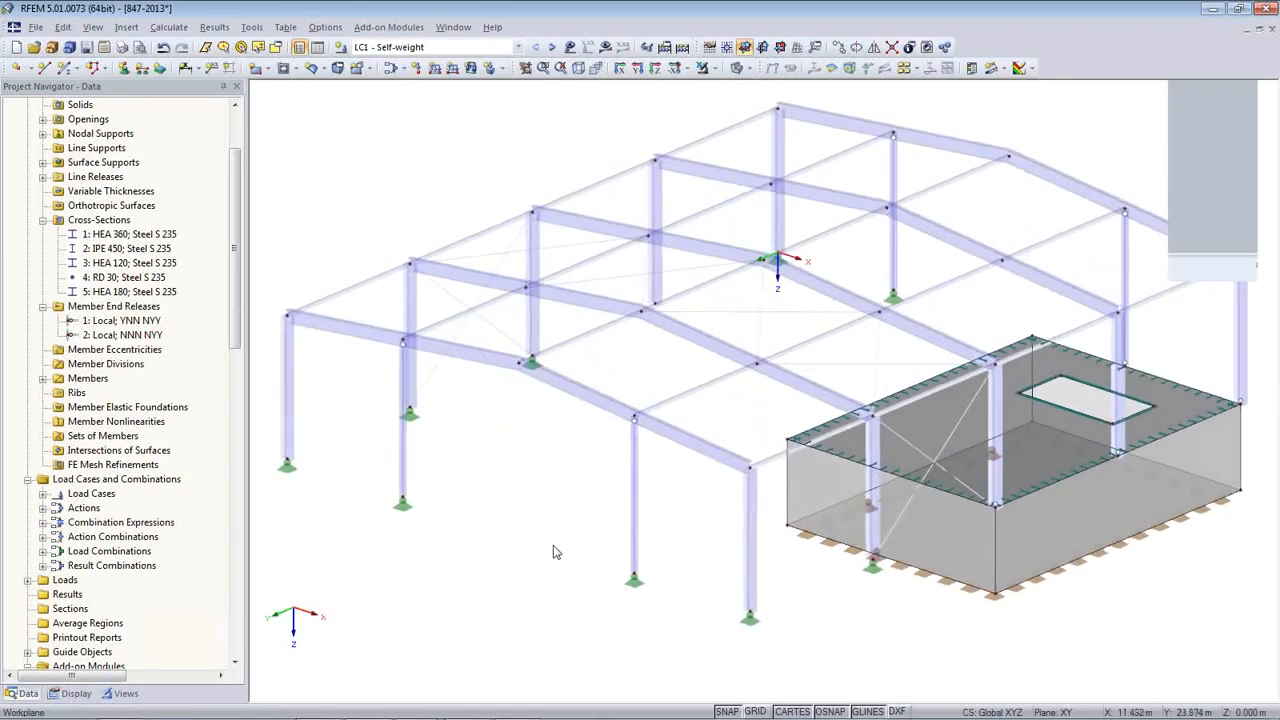
pyautogui.scroll(-2, 554, 547)
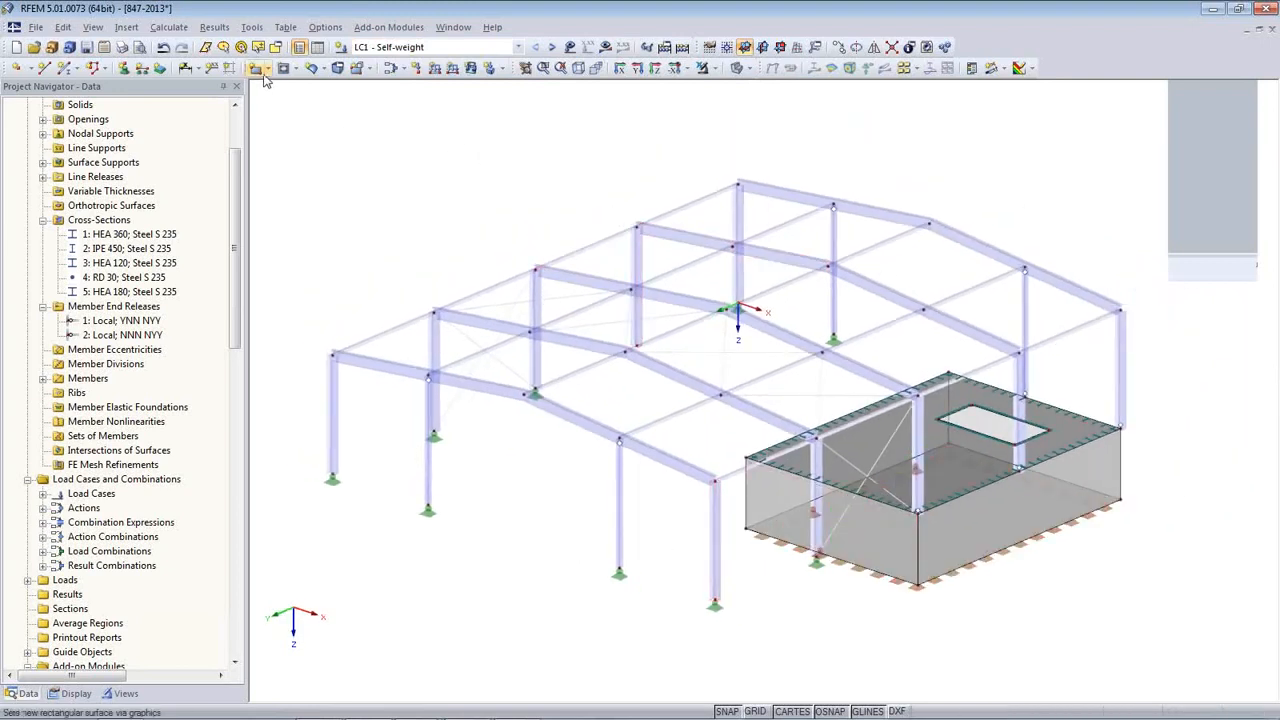
# - Start generating member loads from area loads via plane, remove the preset plane 22,2,5,25 and set the magnitude to 0.30 kN/m²
pyautogui.click(258, 30)
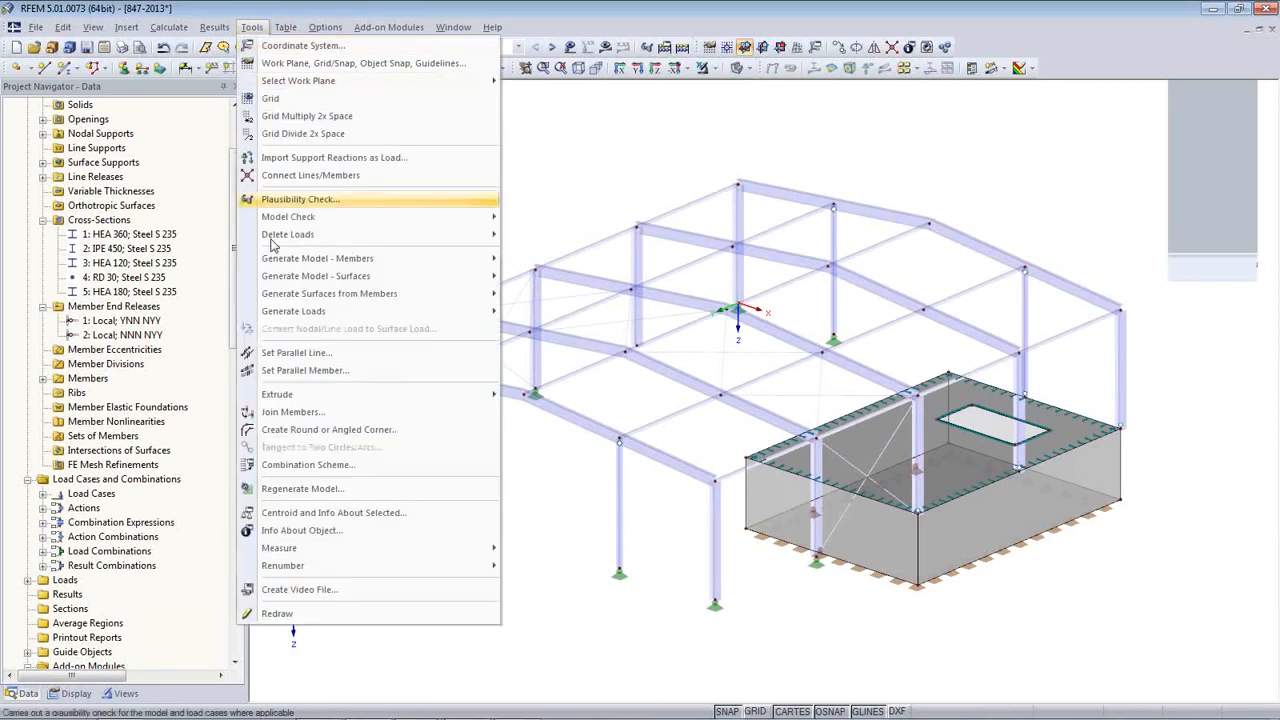
pyautogui.moveTo(306, 321)
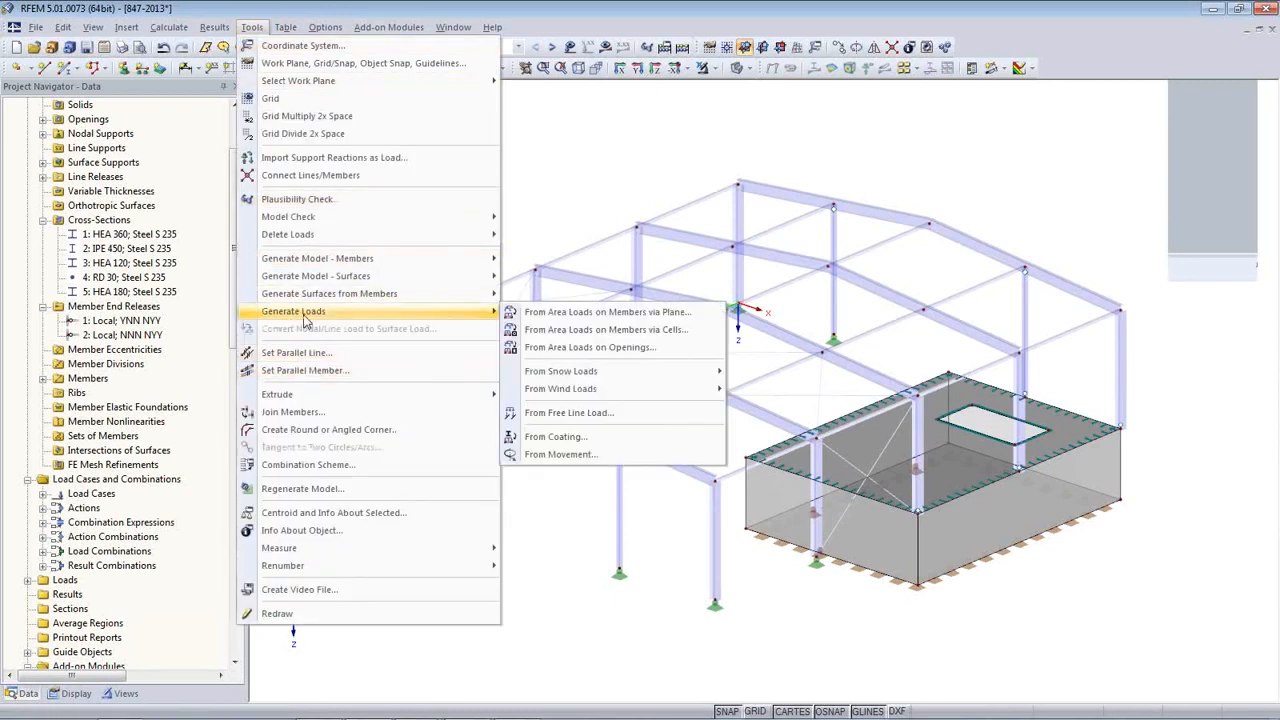
pyautogui.click(580, 318)
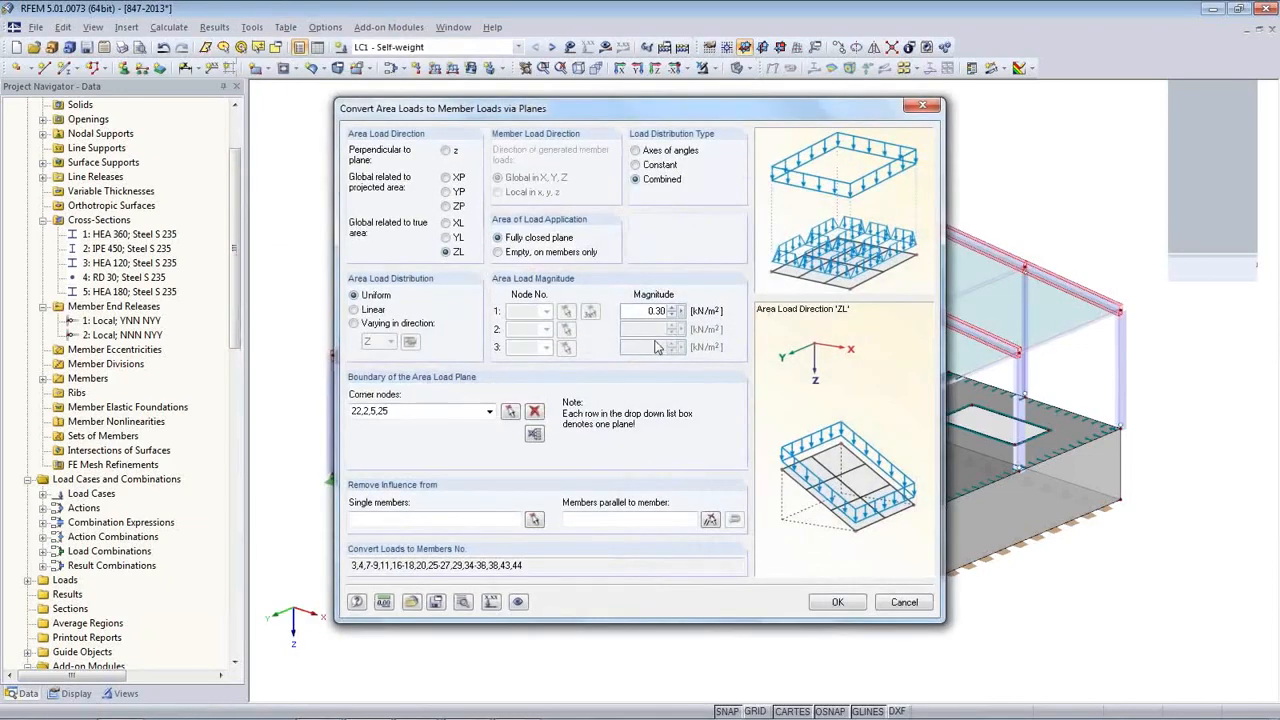
pyautogui.click(534, 411)
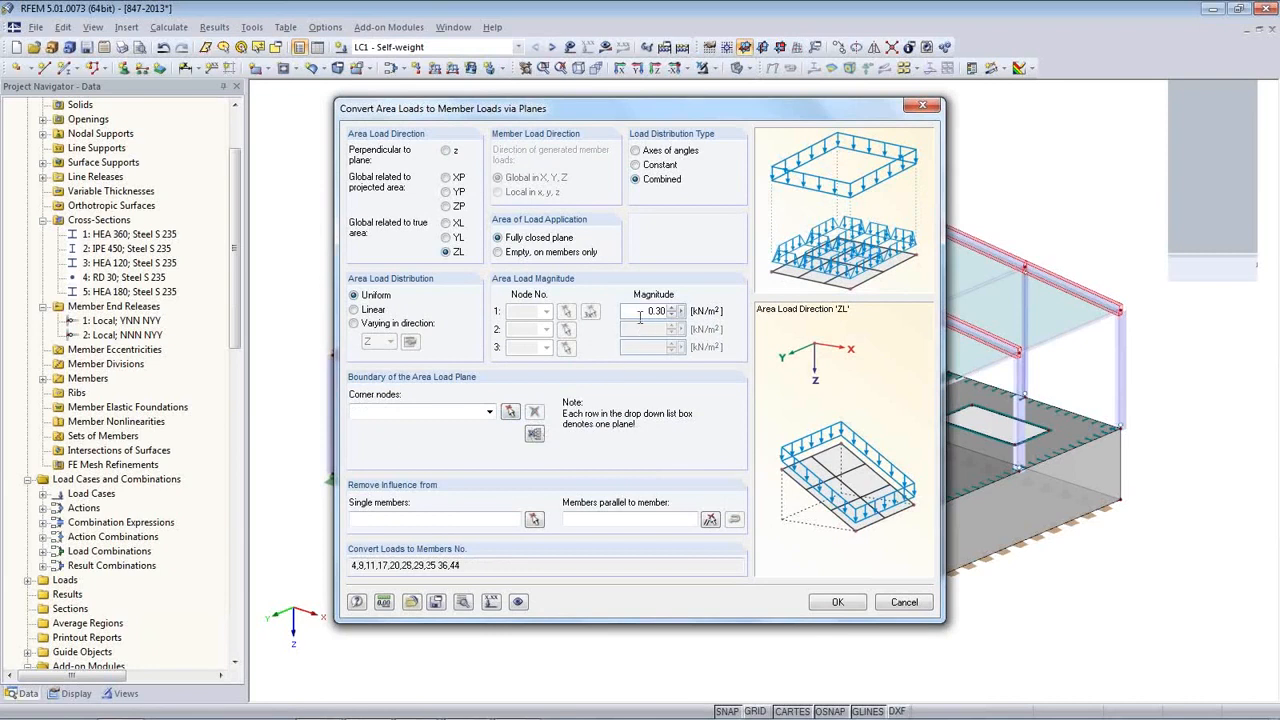
pyautogui.moveTo(637, 311); pyautogui.dragTo(725, 316)
pyautogui.write('0')
# - Outline a load plane on the roof slope facing away from the basement through its four corner nodes
pyautogui.click(509, 412)
pyautogui.click(330, 358)
pyautogui.click(739, 185)
pyautogui.click(929, 223)
pyautogui.click(527, 394)
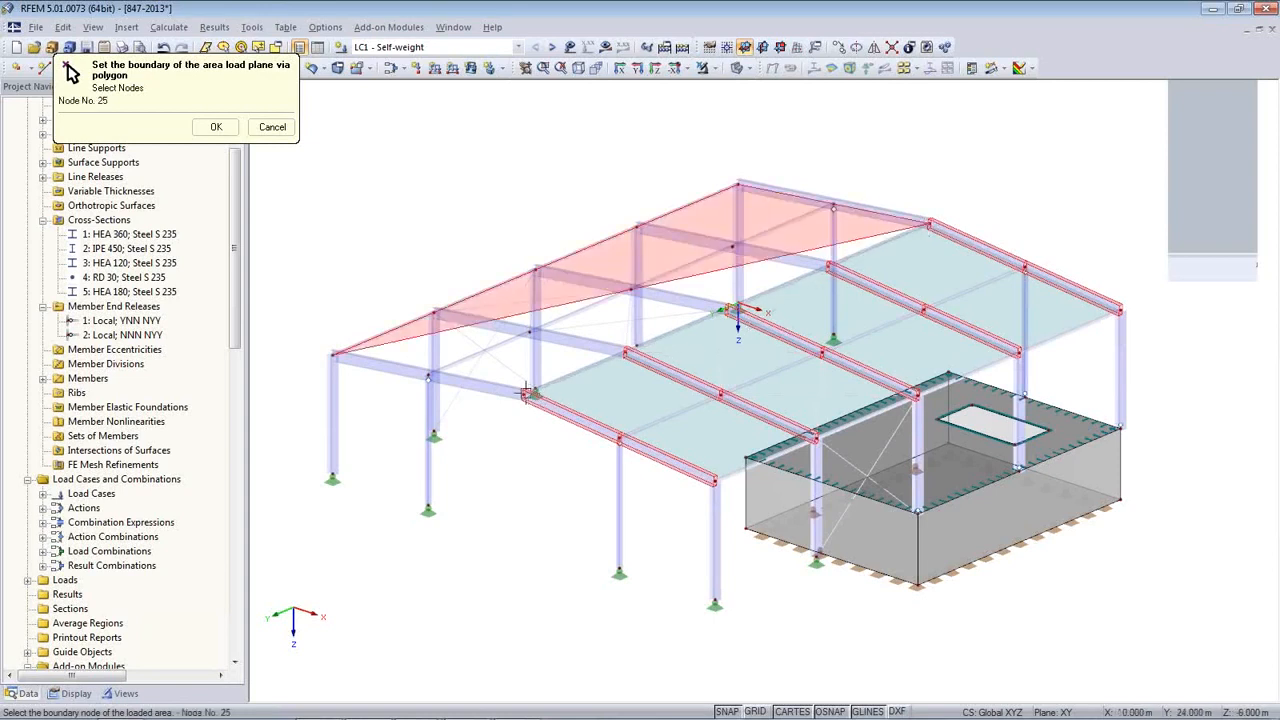
pyautogui.click(330, 352)
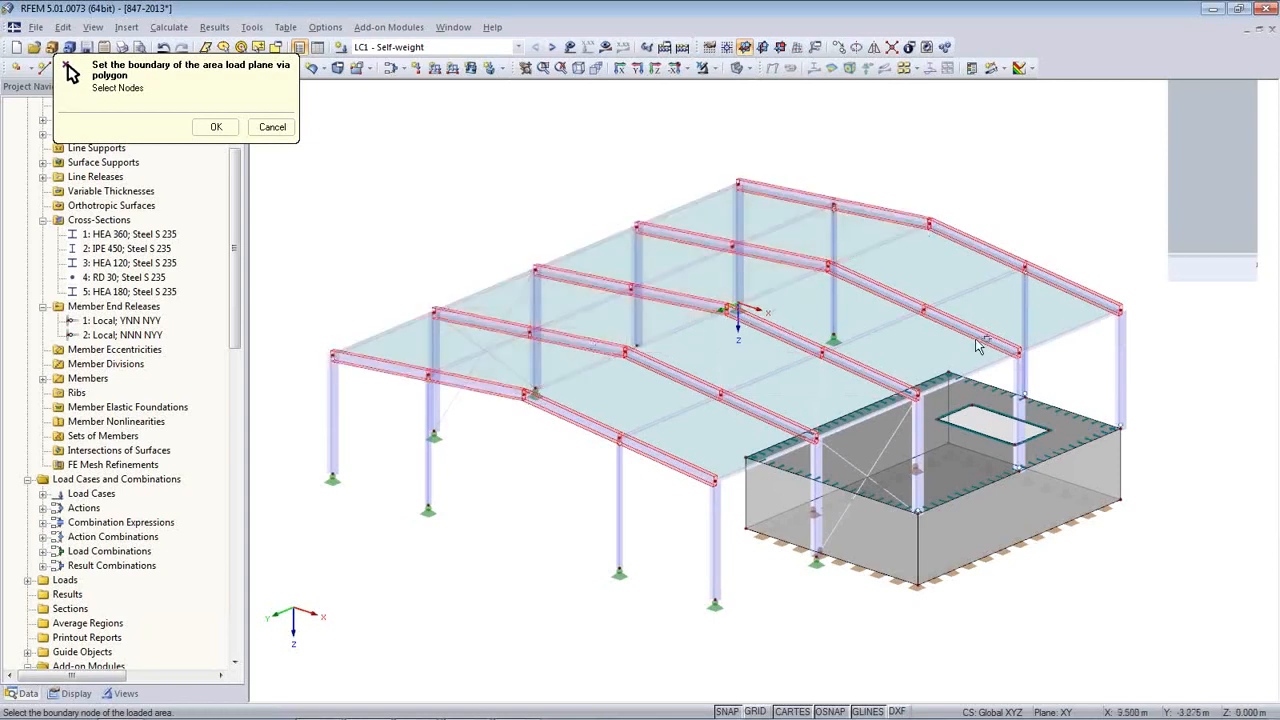
pyautogui.click(274, 128)
# - Clear all area load planes and define a new one over the four corner nodes of the roof slope opposite the basement
pyautogui.click(534, 436)
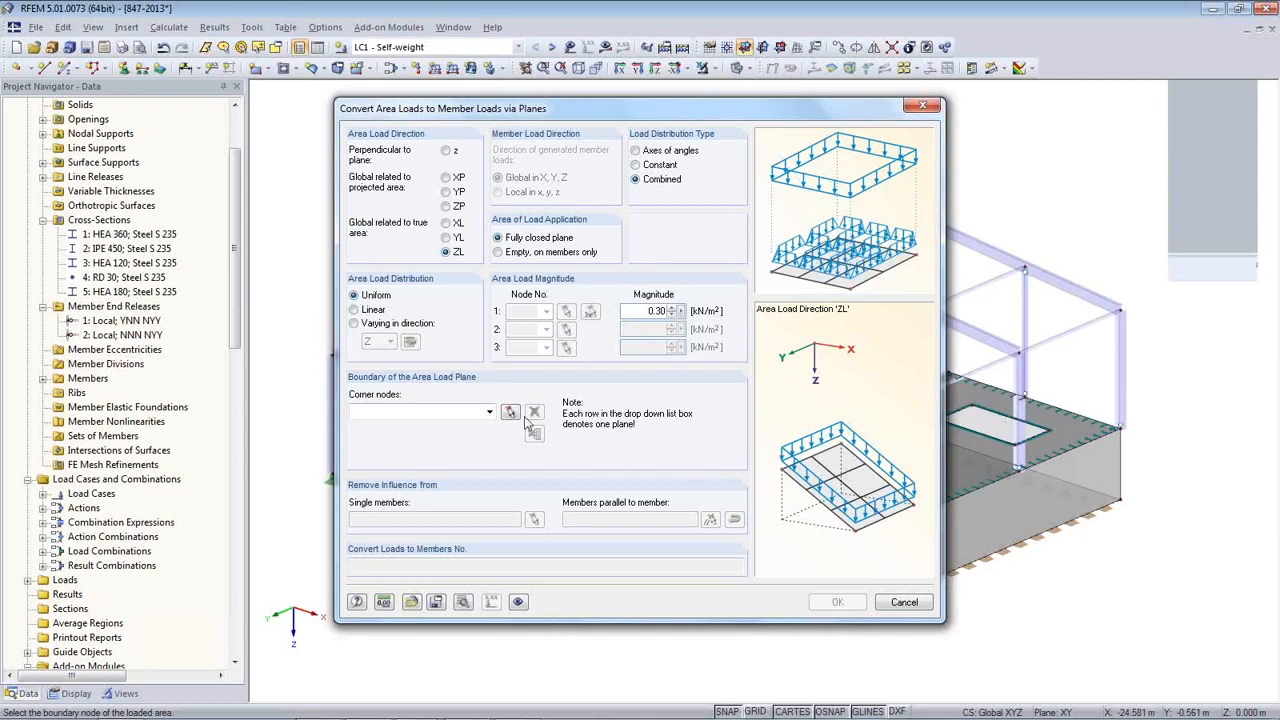
pyautogui.click(510, 412)
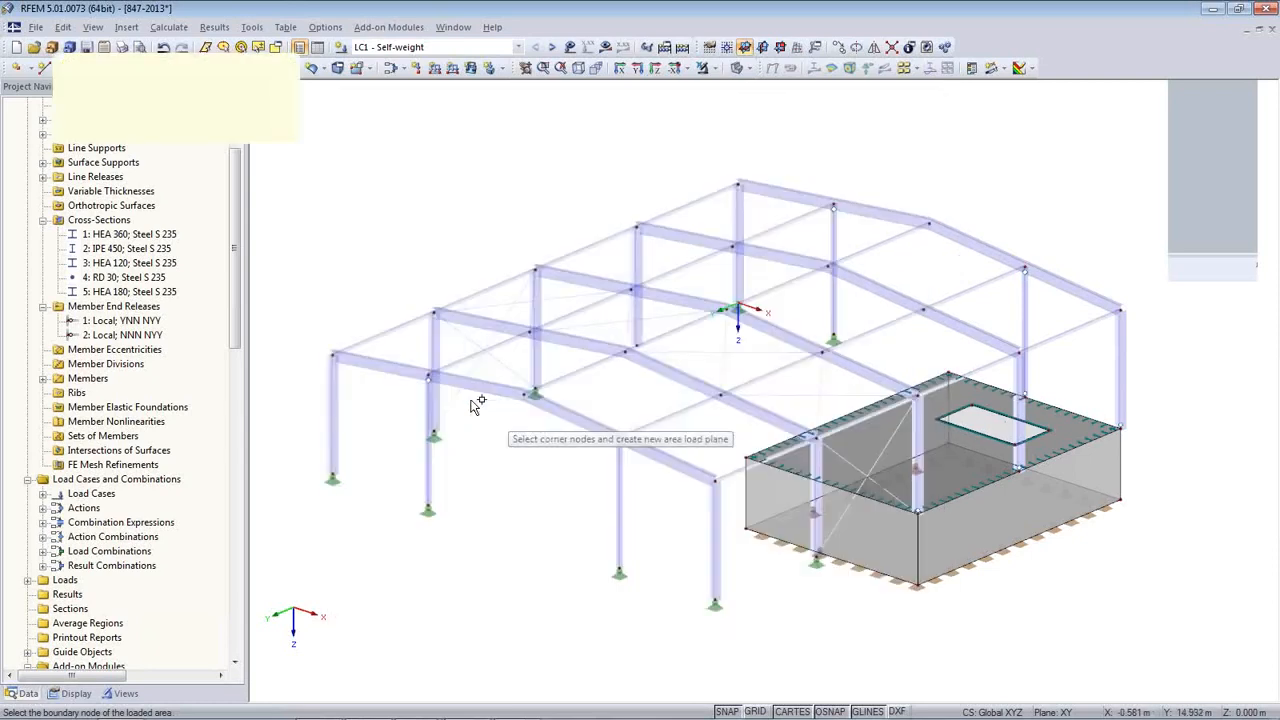
pyautogui.click(335, 356)
pyautogui.click(737, 184)
pyautogui.click(932, 224)
pyautogui.click(528, 390)
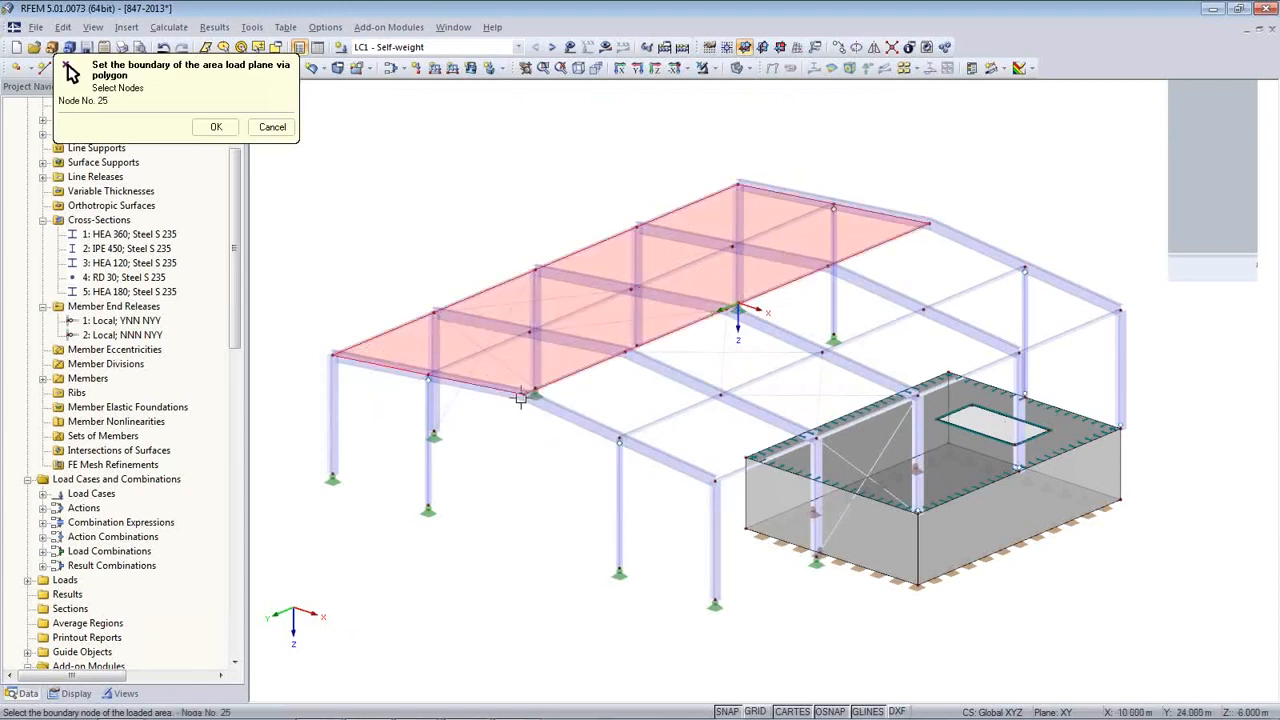
pyautogui.click(338, 355)
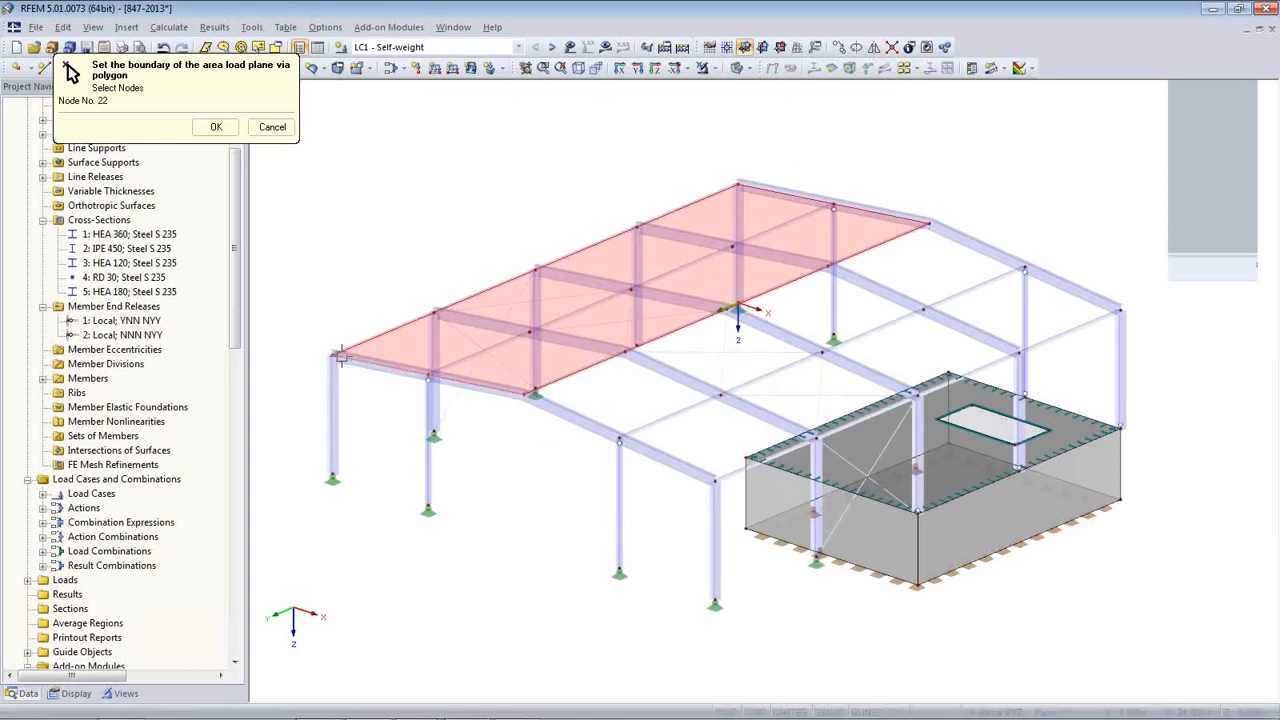
# - Define a second area load plane over the four corner nodes of the roof slope on the basement side
pyautogui.click(930, 223)
pyautogui.click(1117, 316)
pyautogui.click(715, 481)
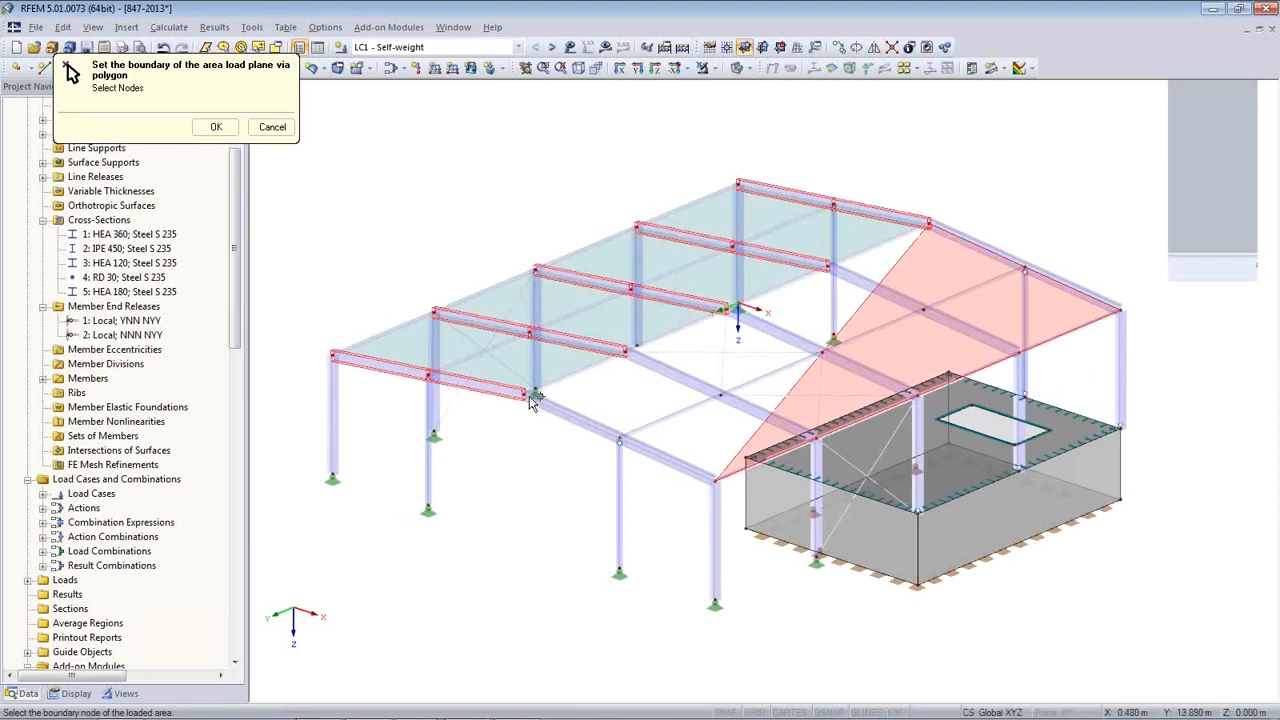
pyautogui.click(532, 395)
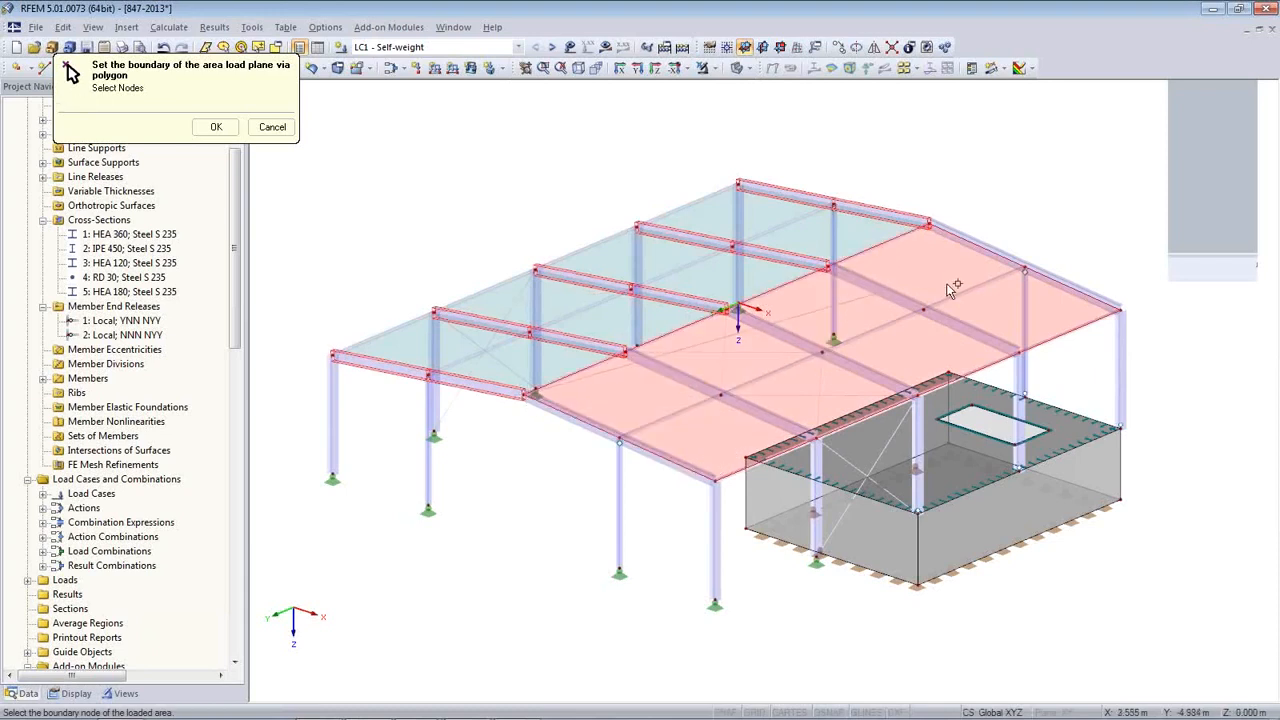
pyautogui.click(929, 224)
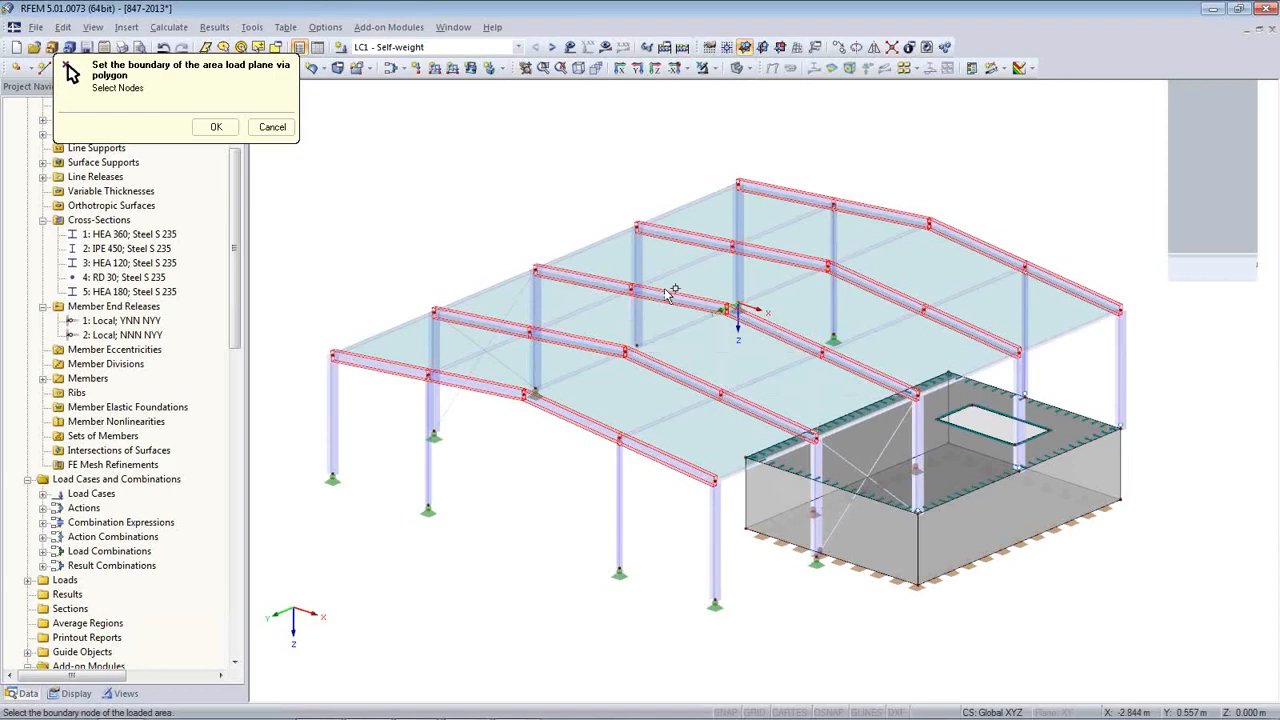
# - Accept both roof planes, compare the area load directions, keep ZL related to true area, and generate the member loads
pyautogui.click(214, 127)
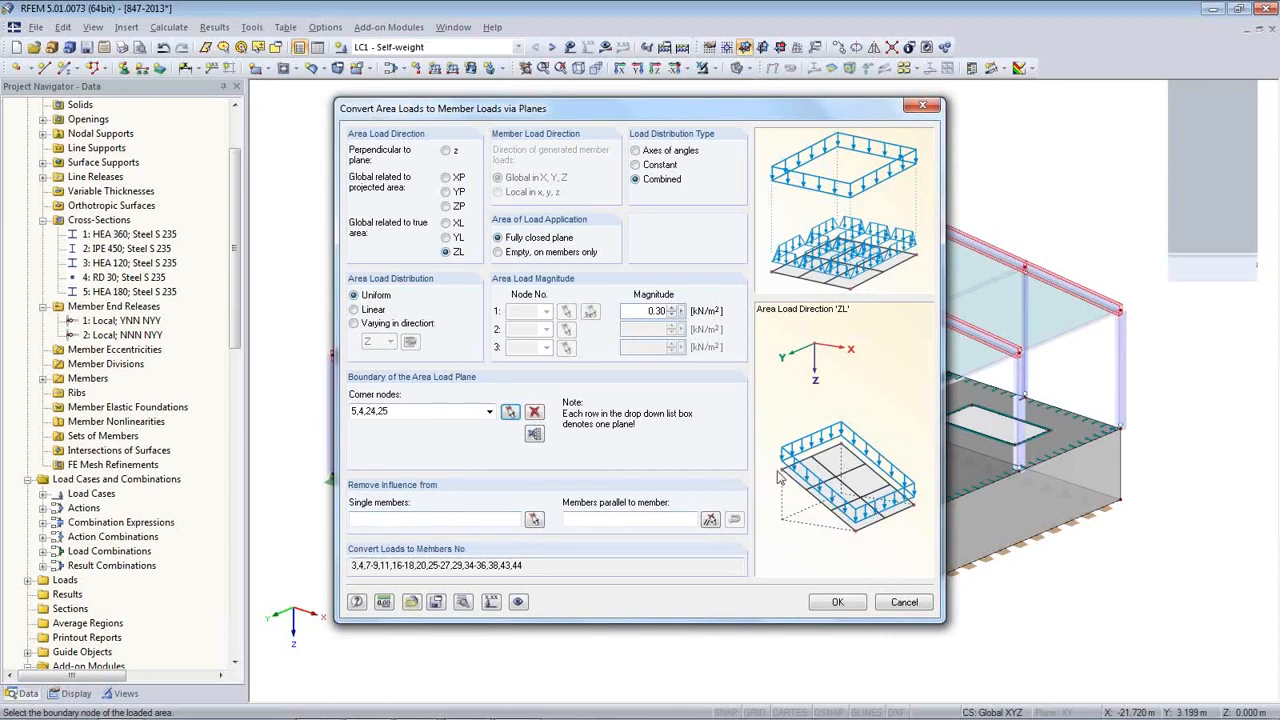
pyautogui.click(445, 237)
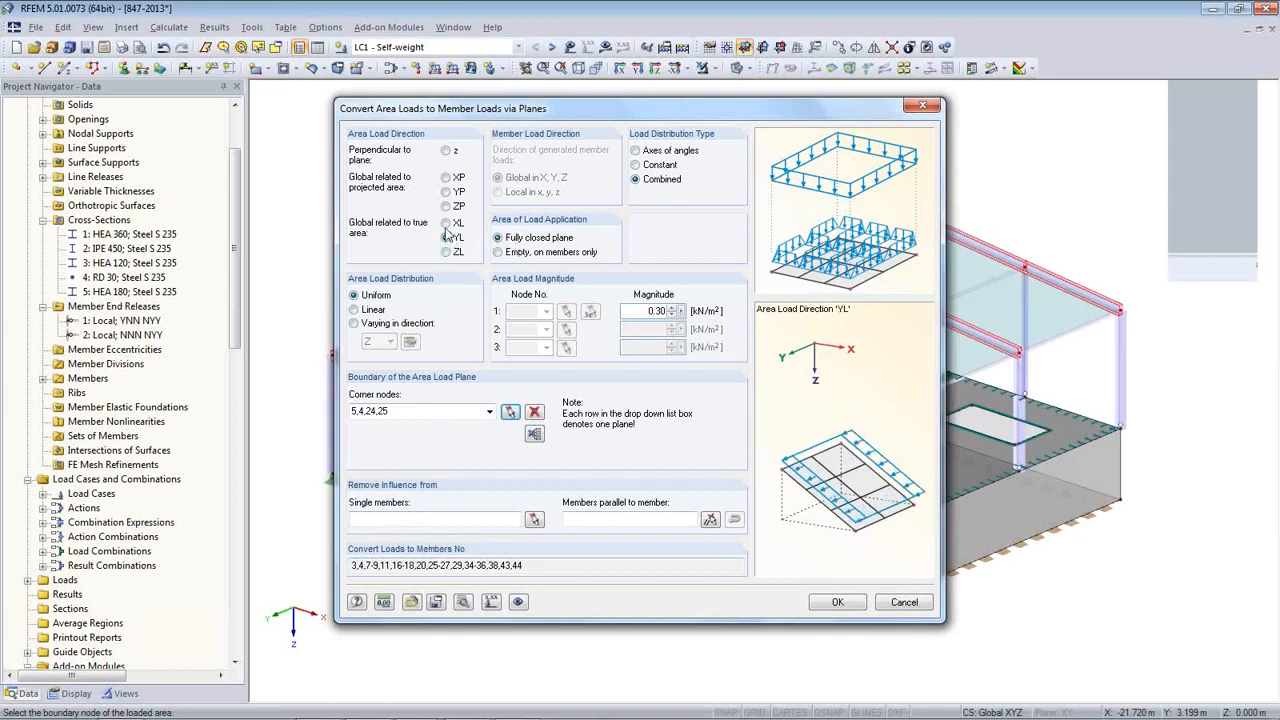
pyautogui.click(445, 206)
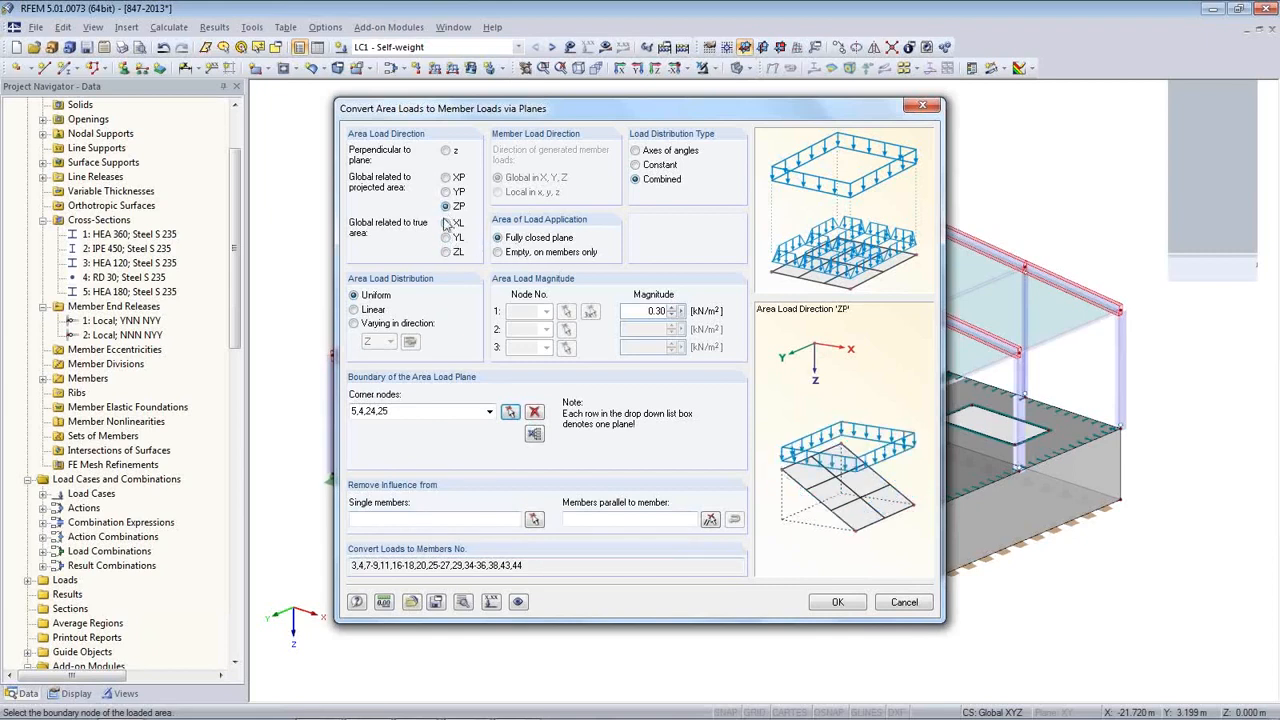
pyautogui.click(446, 251)
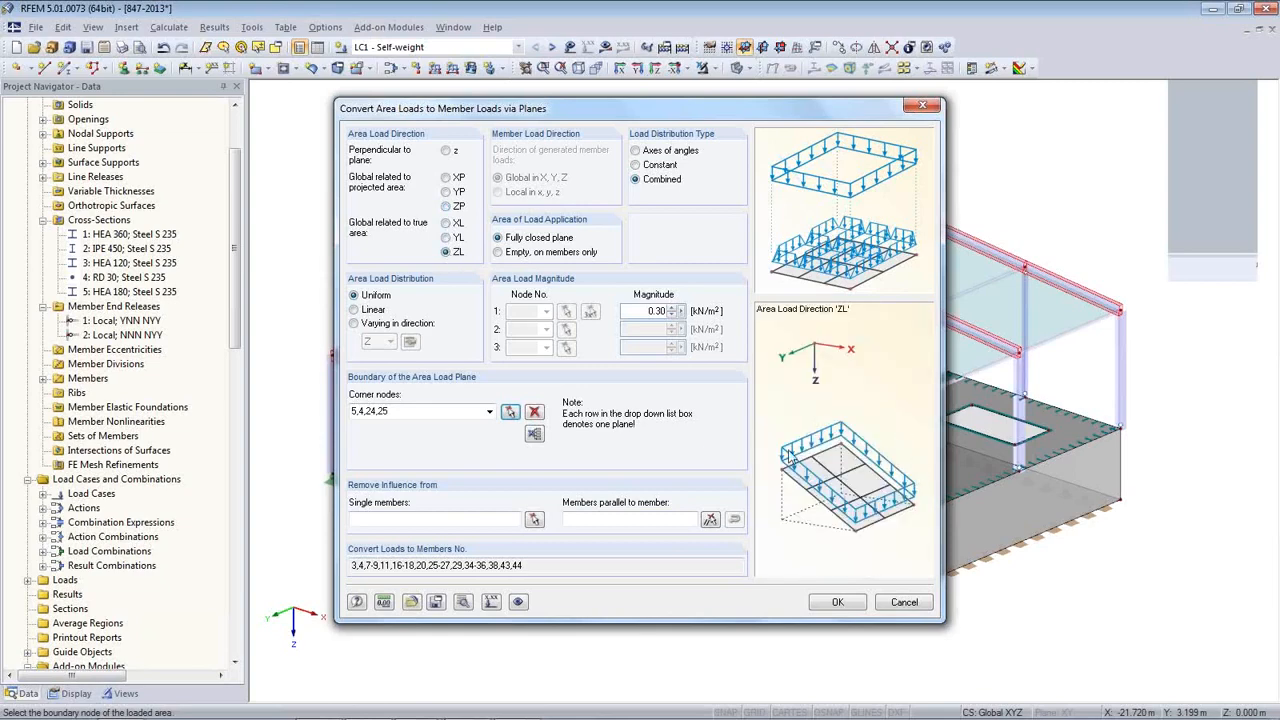
pyautogui.click(837, 602)
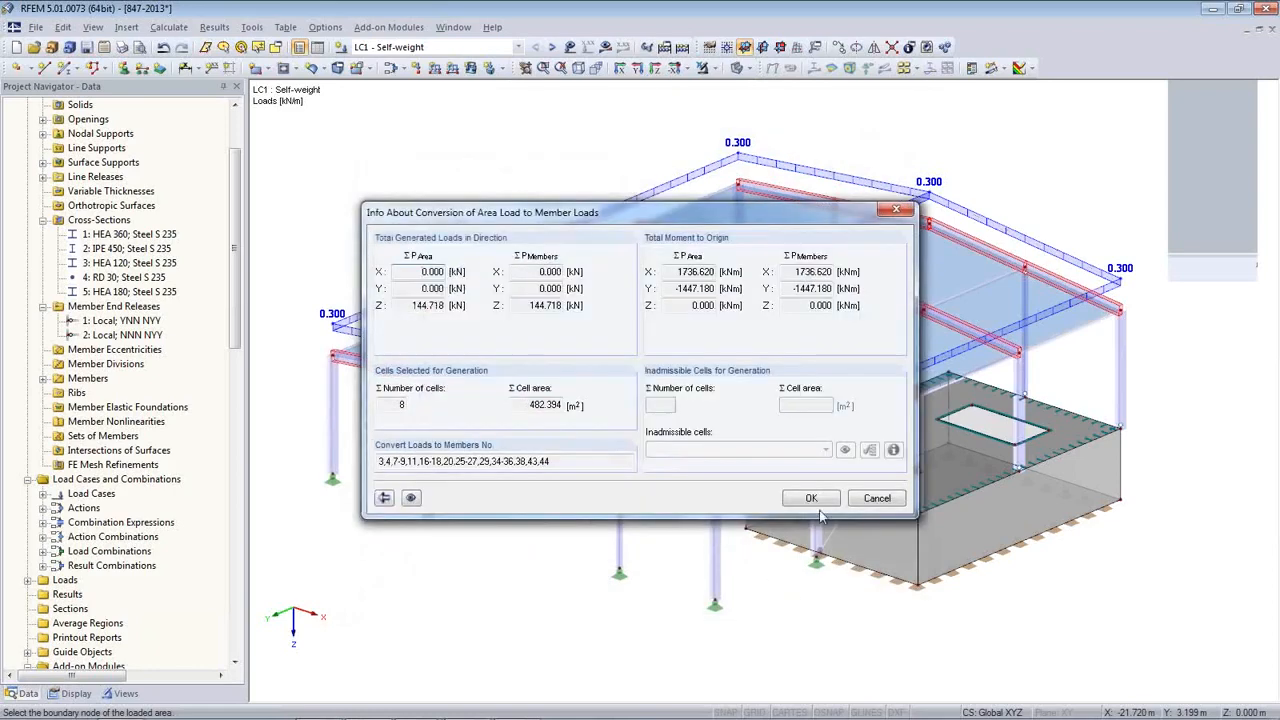
pyautogui.click(824, 505)
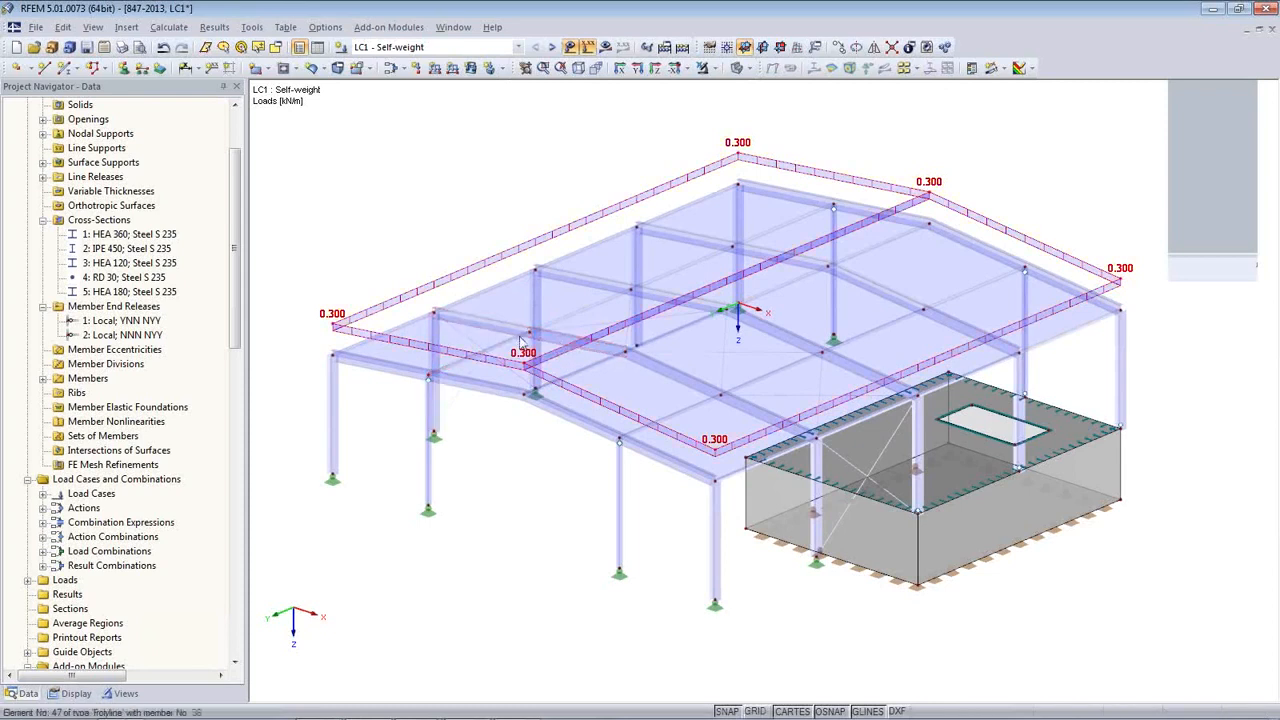
# - Display the generated roof load separately as individual member loads, inspect it, and restore the combined area load display
pyautogui.rightClick(412, 301)
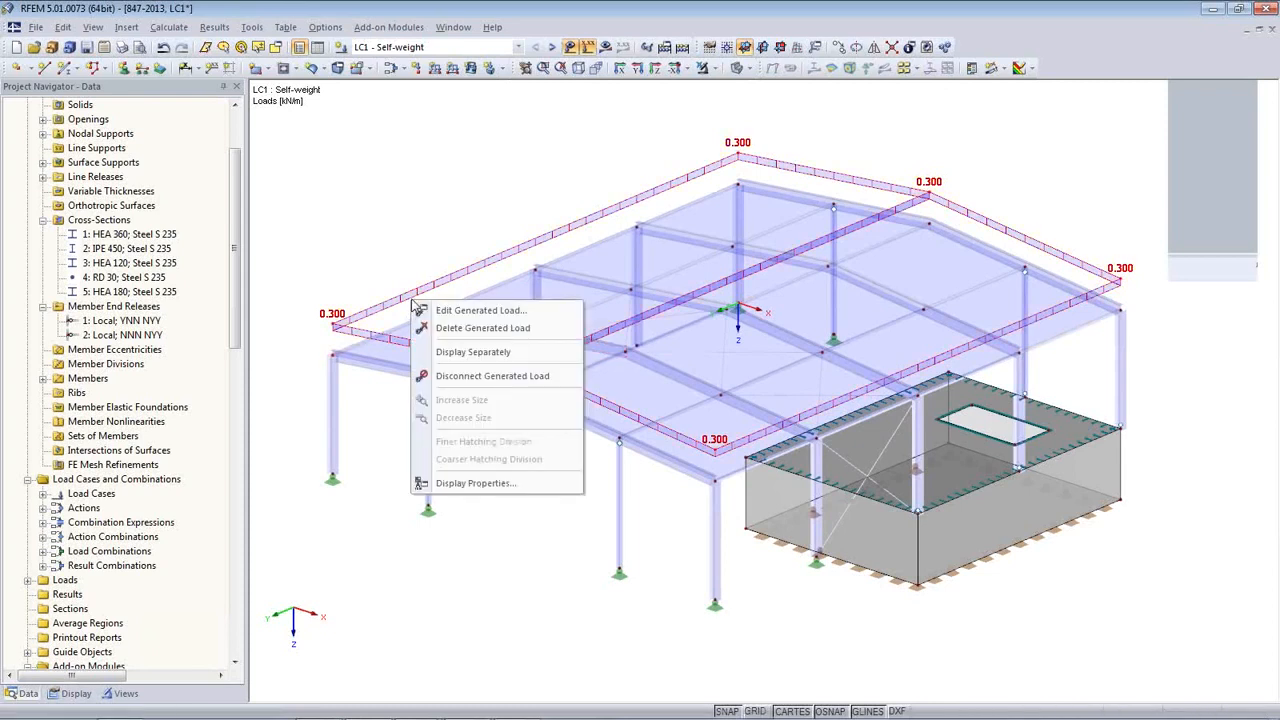
pyautogui.click(446, 352)
pyautogui.keyDown('ctrl'); pyautogui.moveTo(574, 431); pyautogui.dragTo(472, 260, button='middle'); pyautogui.keyUp('ctrl')
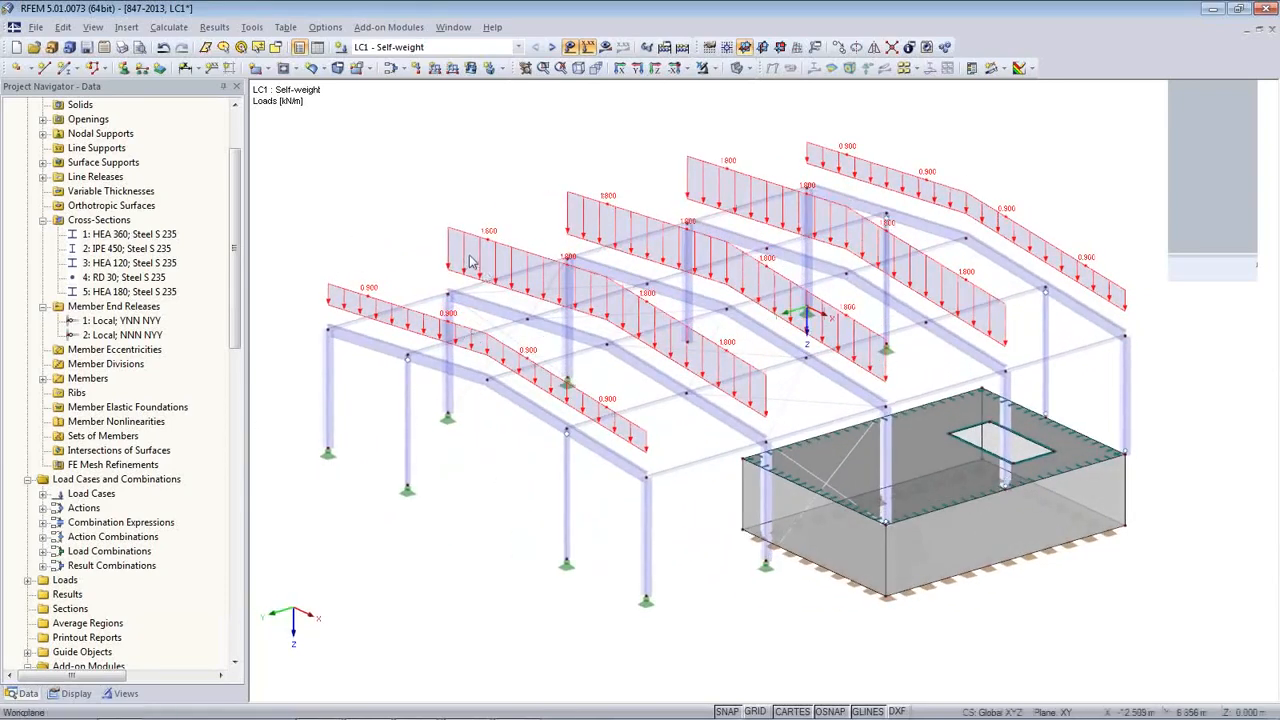
pyautogui.rightClick(398, 252)
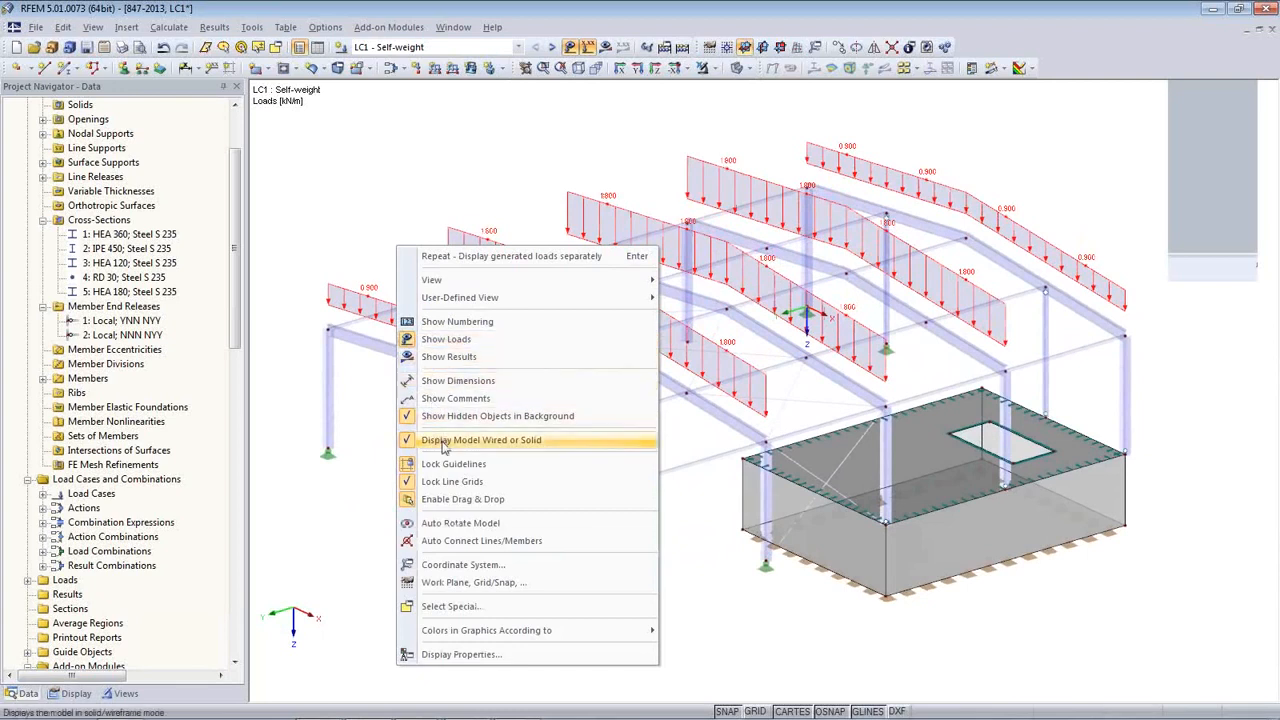
pyautogui.rightClick(364, 302)
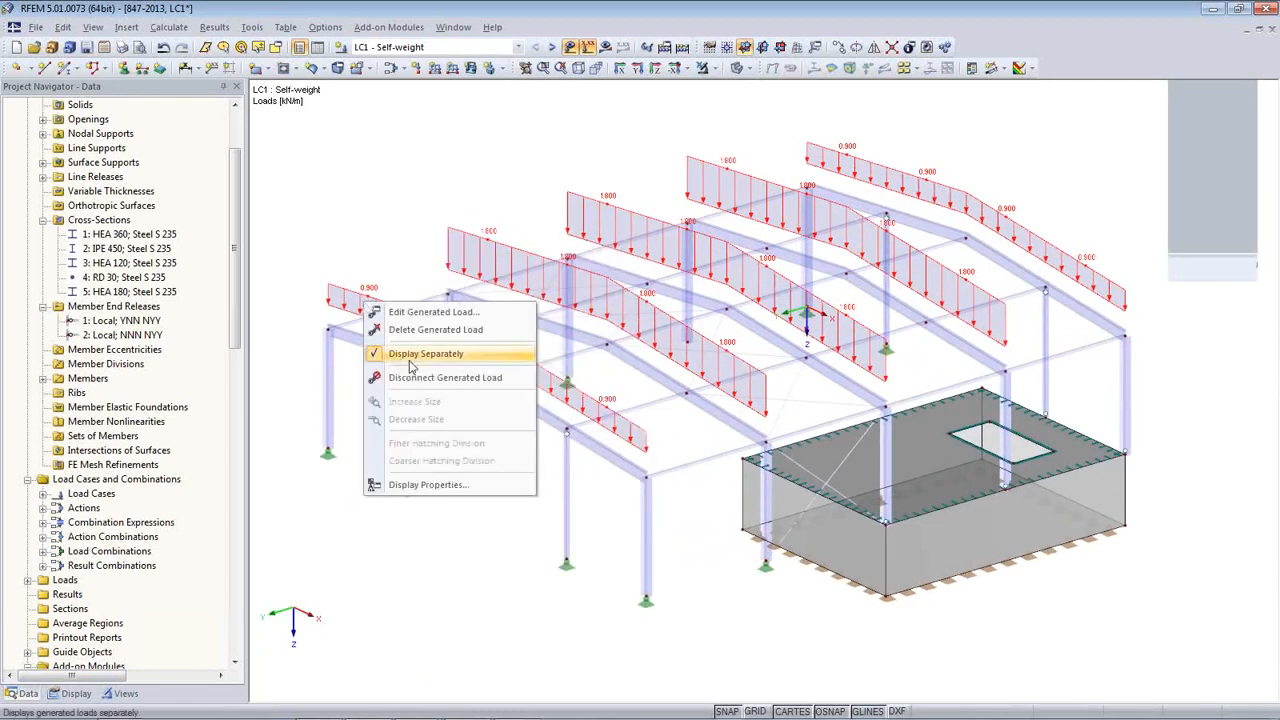
pyautogui.click(383, 356)
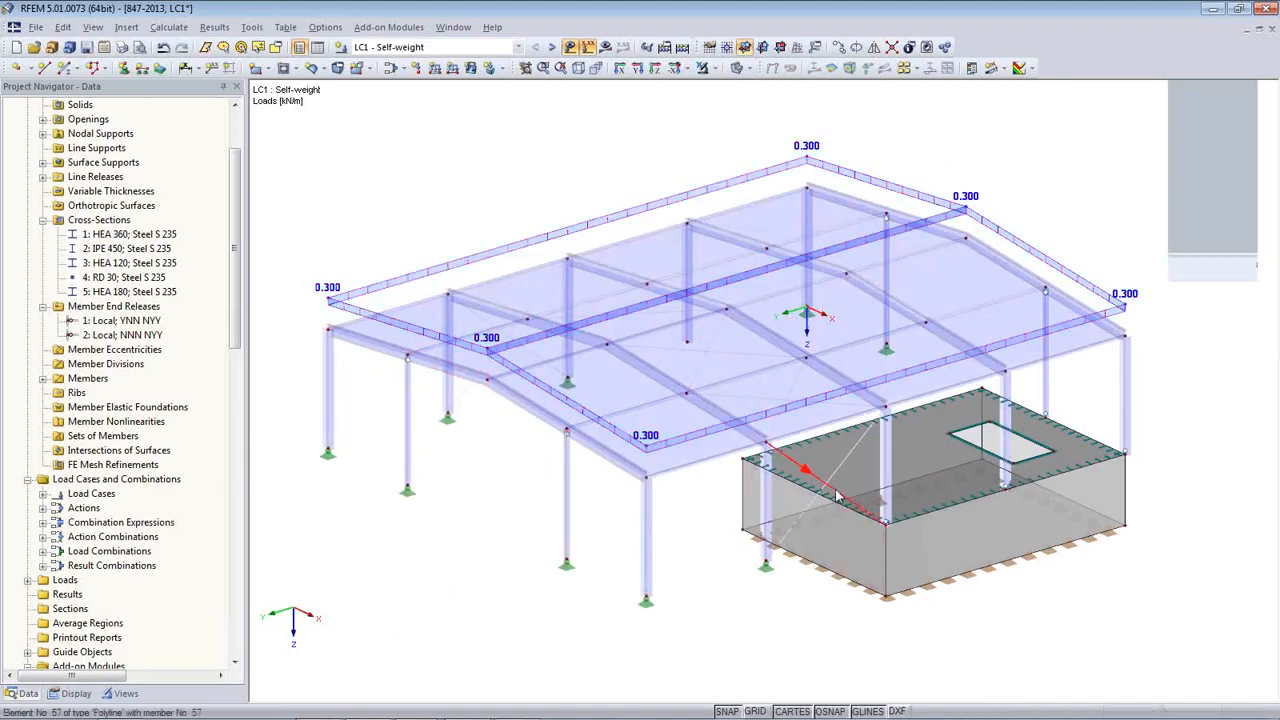
# - Apply a uniform surface load of 3.5 kN/m² in direction ZL to the basement's top slab
pyautogui.click(470, 67)
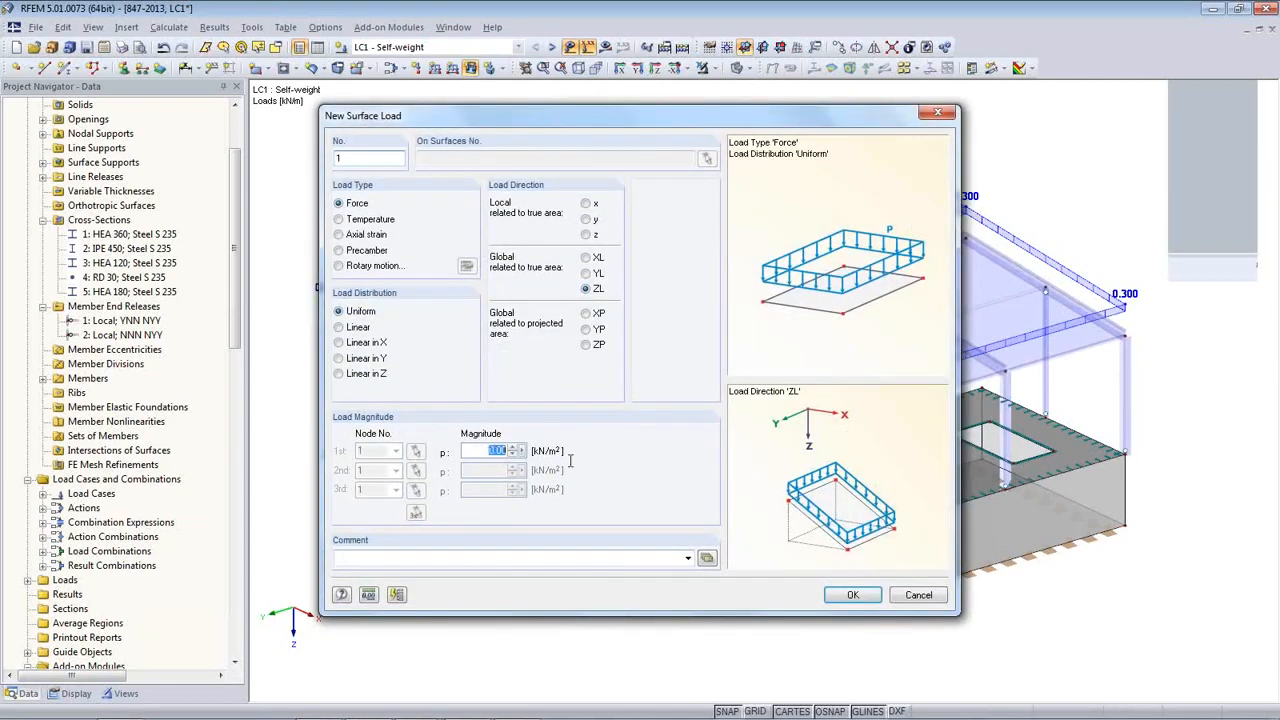
pyautogui.write('3.5')
pyautogui.click(852, 595)
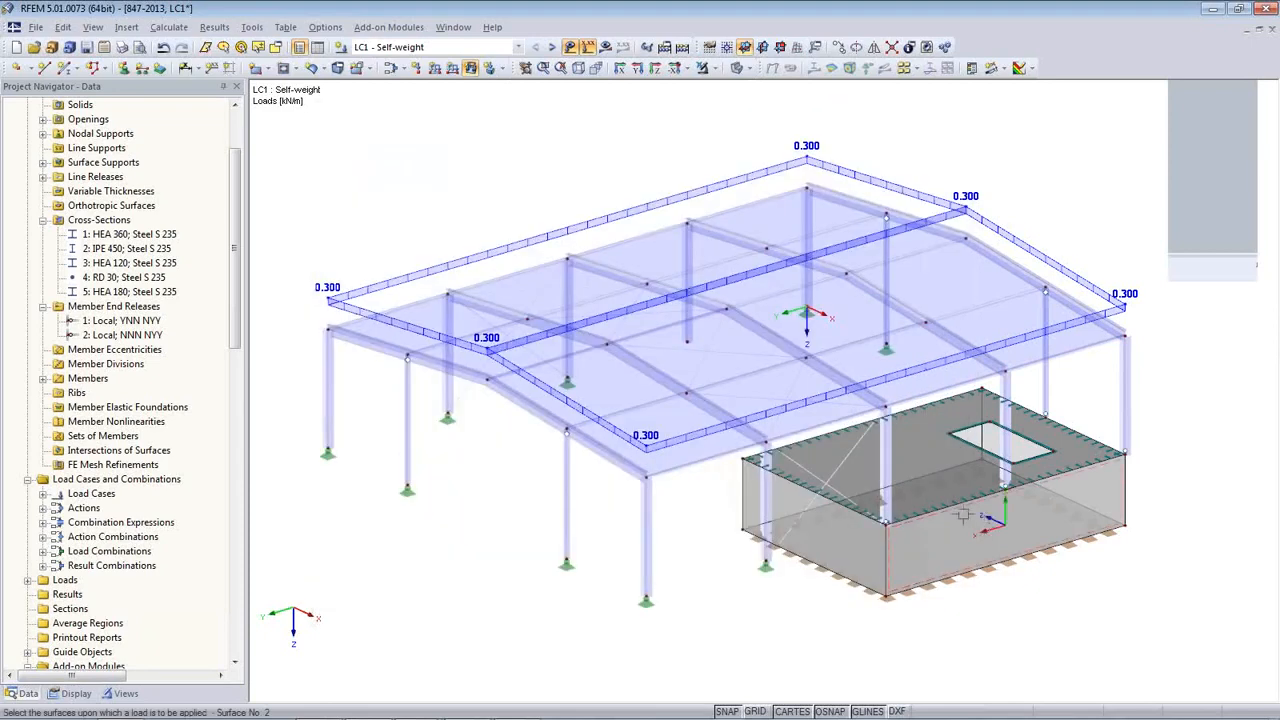
pyautogui.click(926, 473)
pyautogui.rightClick(474, 571)
pyautogui.moveTo(648, 516)
pyautogui.keyDown('ctrl'); pyautogui.mouseDown(button='middle')
pyautogui.moveTo(710, 438)
pyautogui.moveTo(665, 528)
pyautogui.mouseUp(button='middle'); pyautogui.keyUp('ctrl')
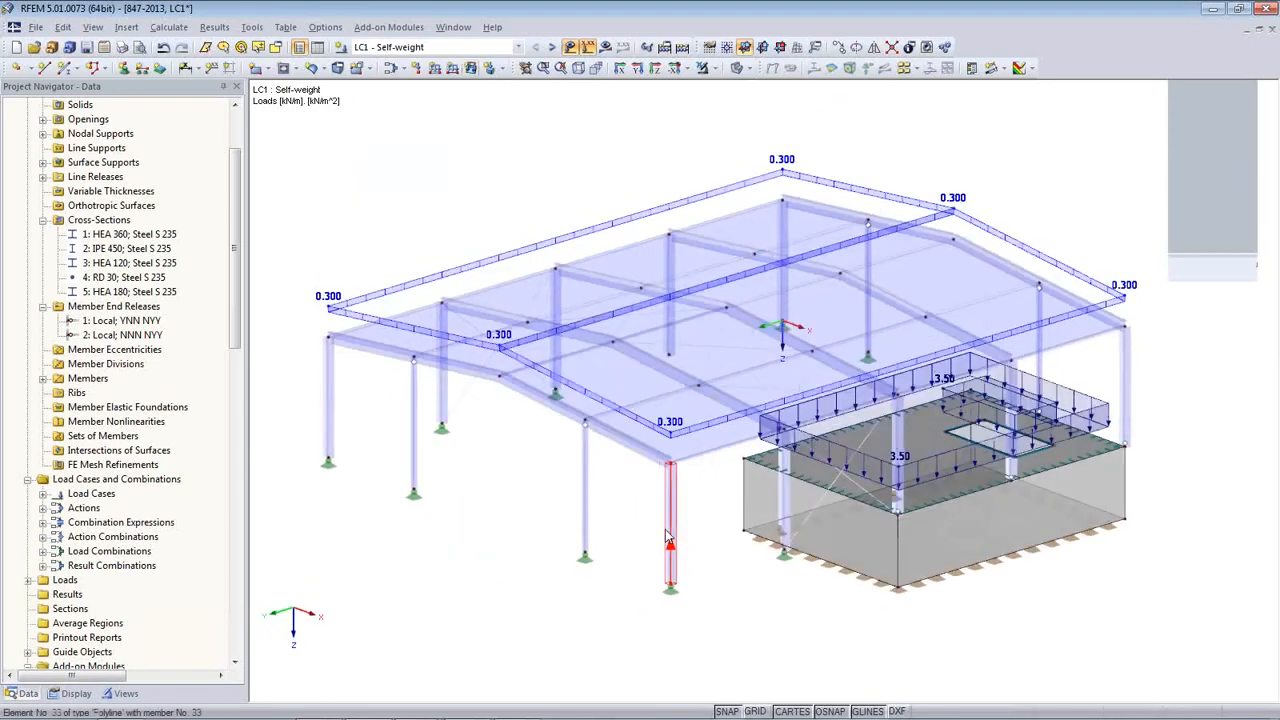
# - Switch to load case LC2 - Snow and start generating snow loads for a duopitch roof
pyautogui.click(553, 49)
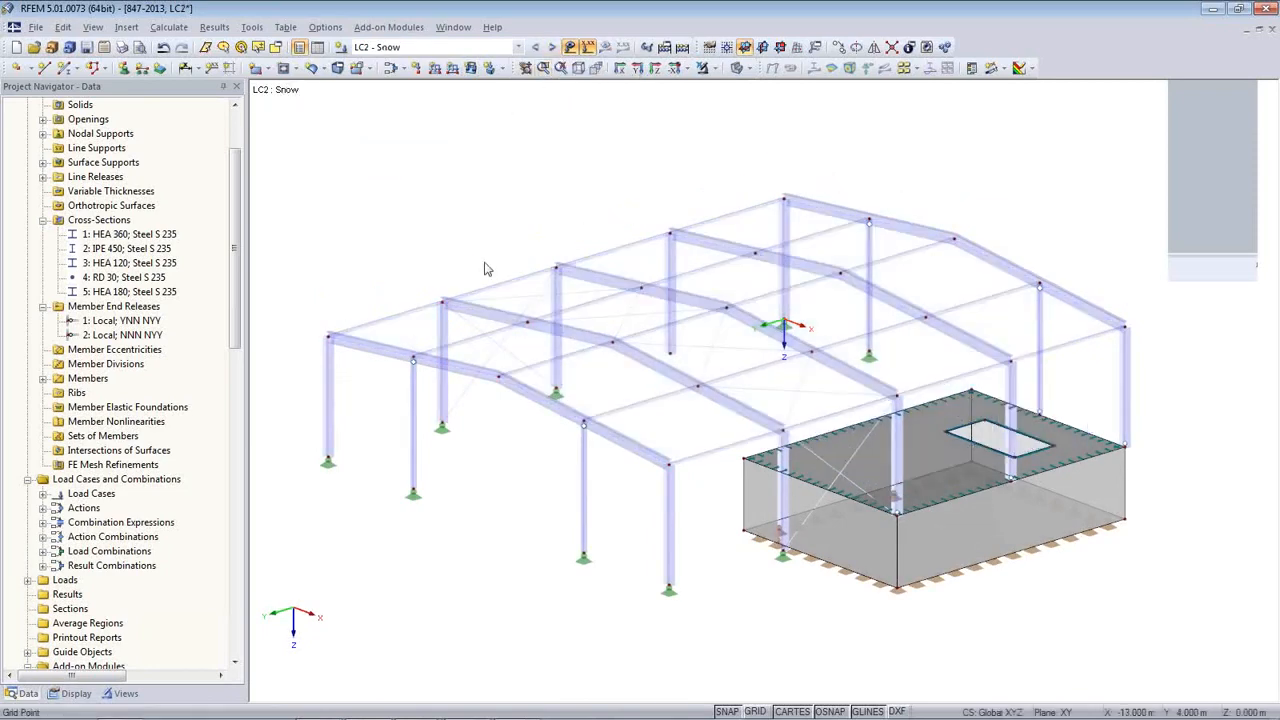
pyautogui.click(251, 27)
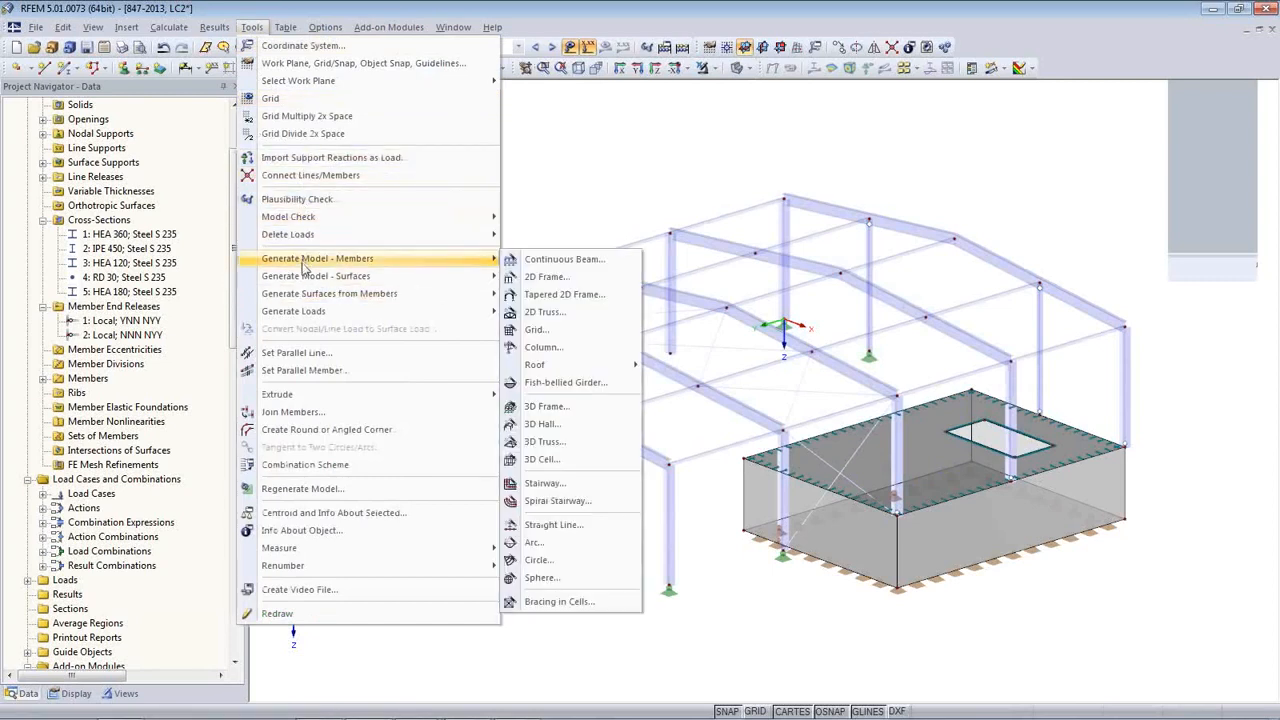
pyautogui.moveTo(313, 318)
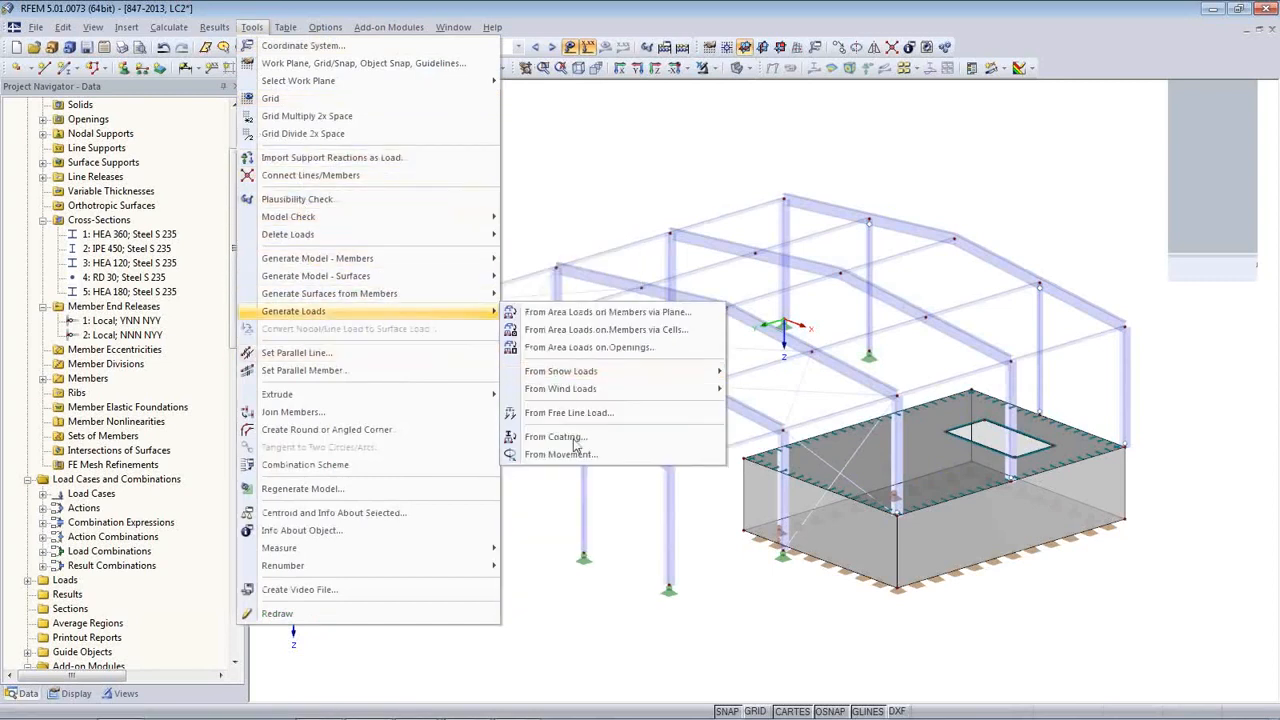
pyautogui.moveTo(582, 378)
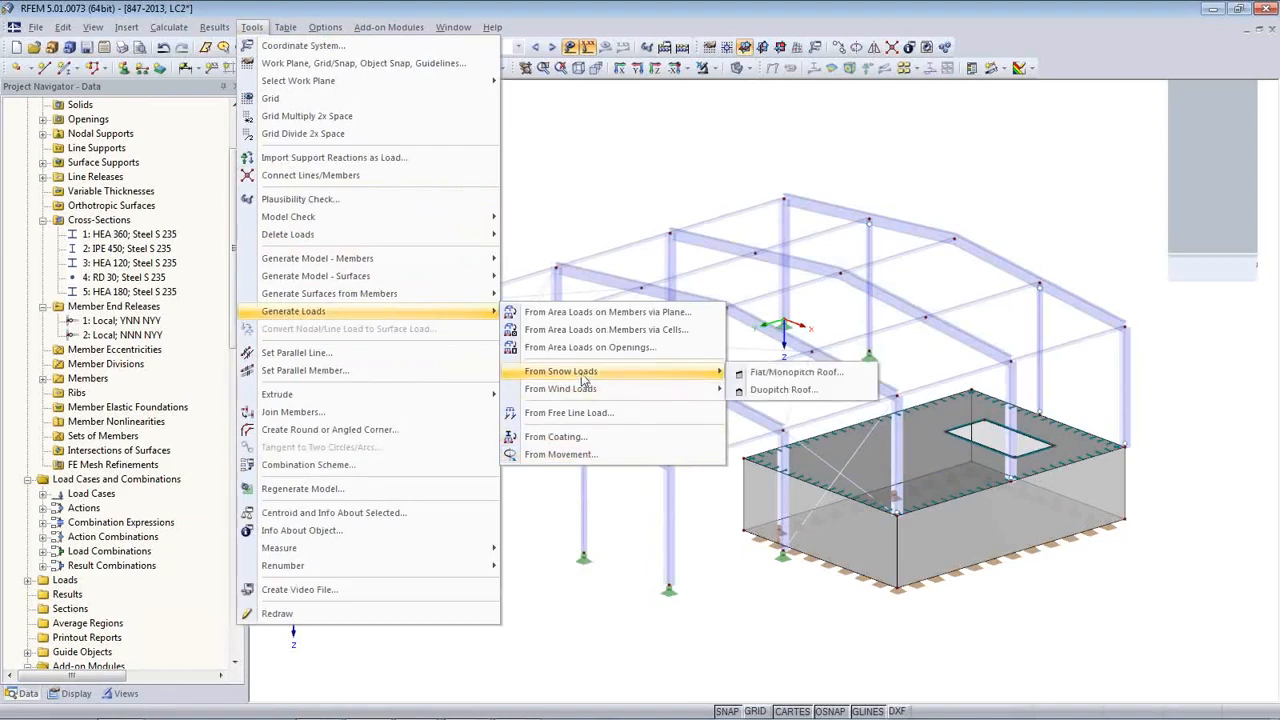
pyautogui.click(787, 396)
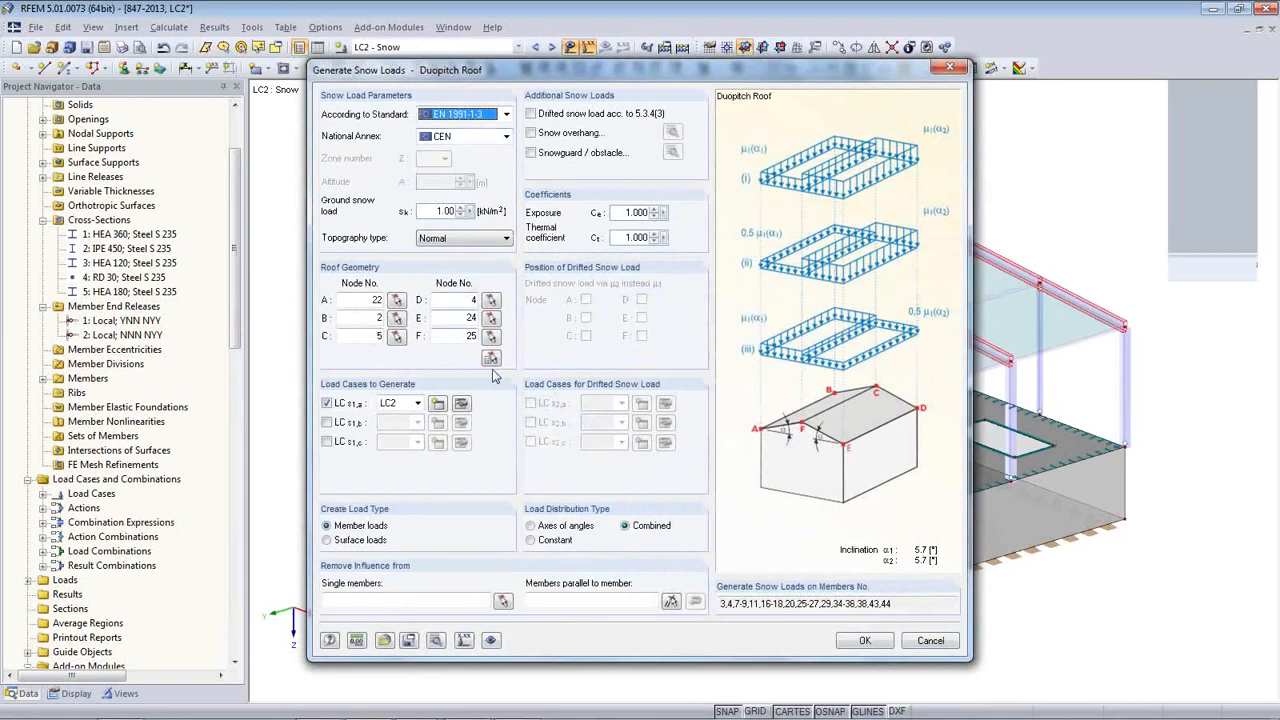
pyautogui.click(472, 338)
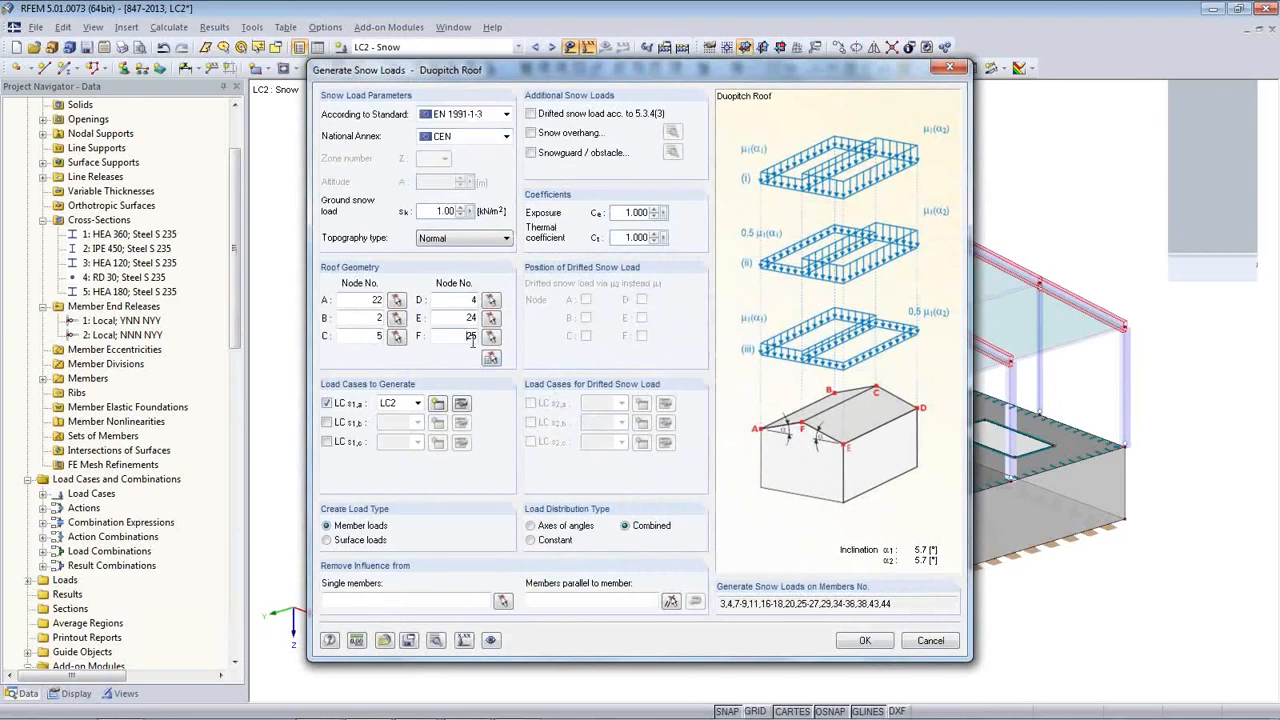
# - Define the snow load's roof geometry graphically through the four eaves corner nodes and two ridge end nodes
pyautogui.click(490, 354)
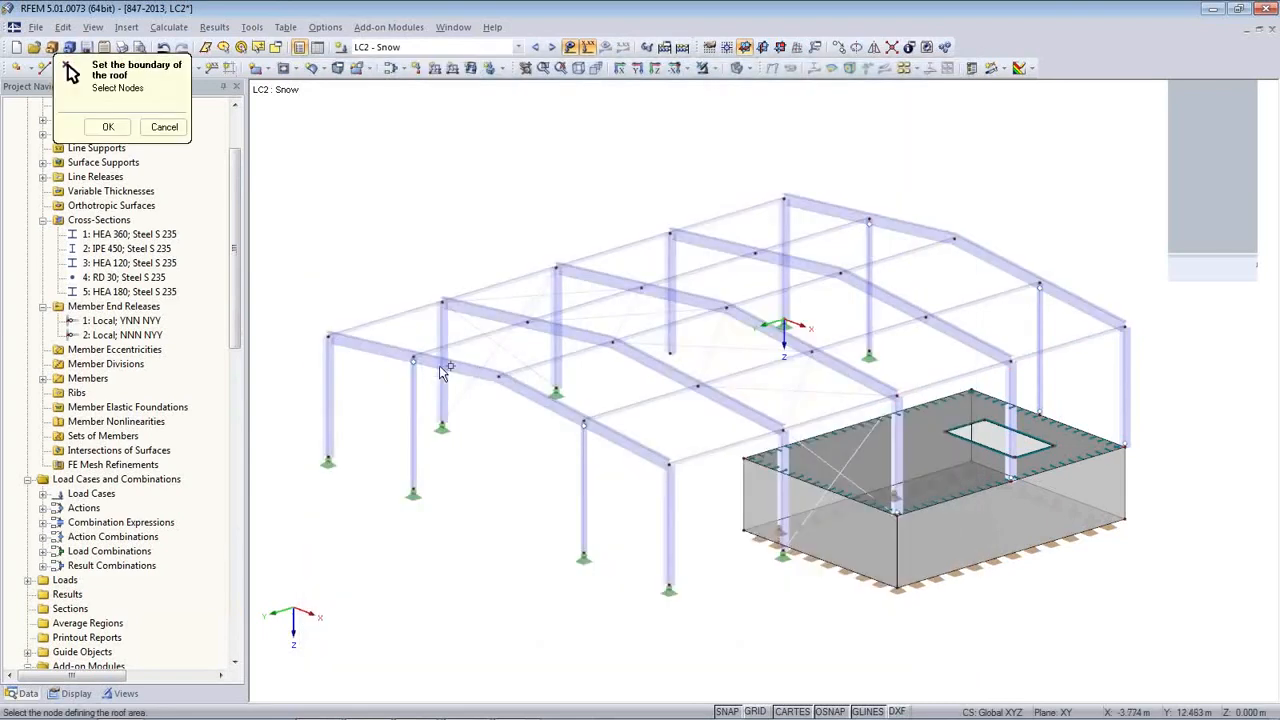
pyautogui.click(328, 337)
pyautogui.click(784, 200)
pyautogui.click(955, 238)
pyautogui.click(1126, 327)
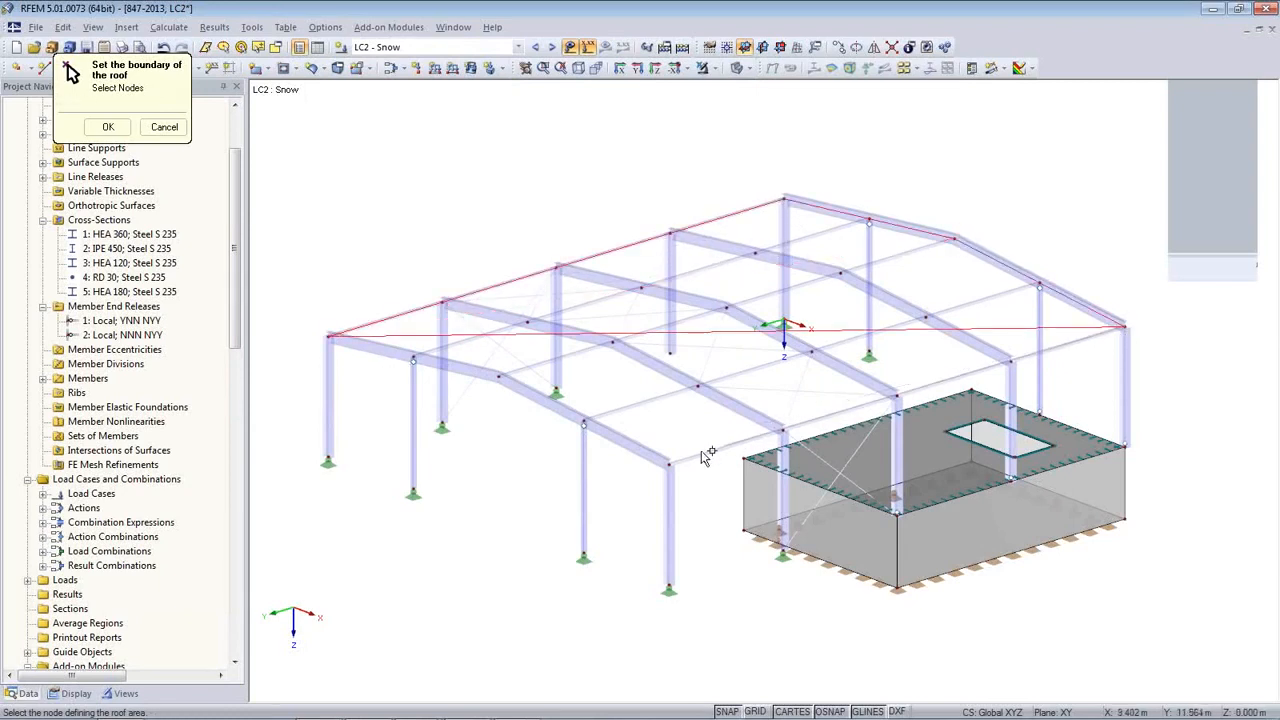
pyautogui.click(499, 375)
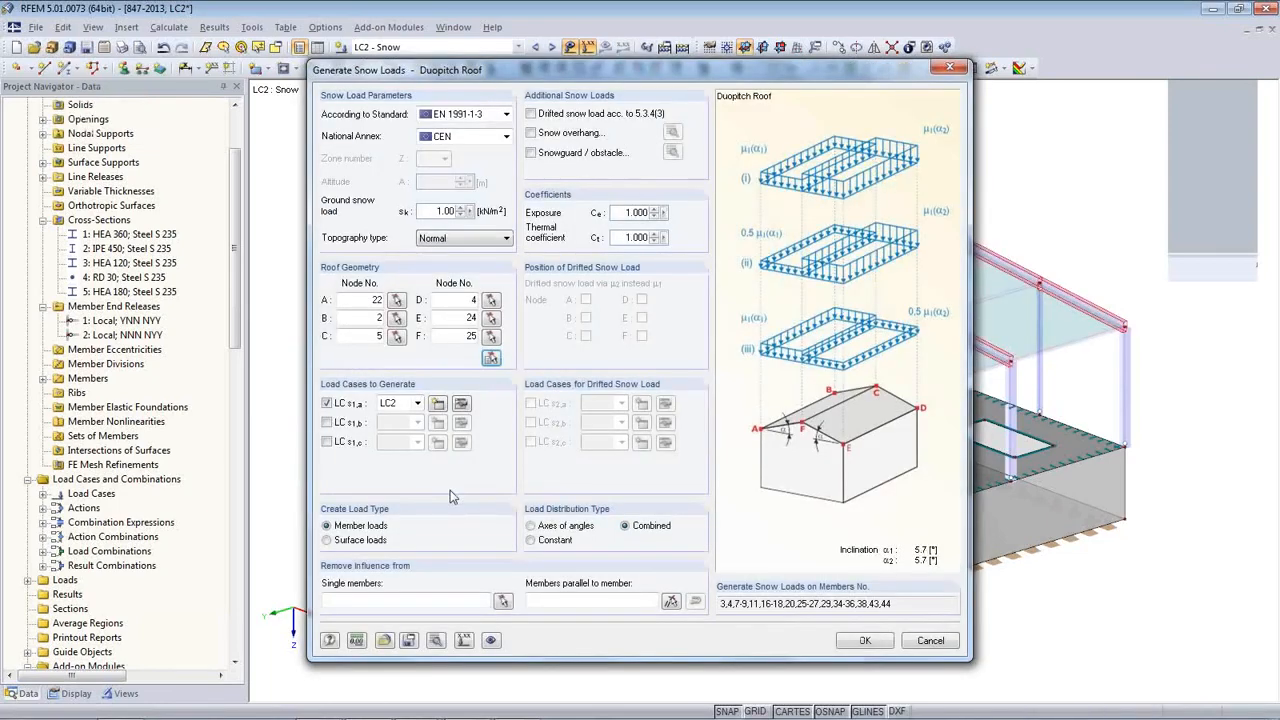
# - Keep LC2 as the load case to generate and create the snow loads on the roof members
pyautogui.click(418, 404)
pyautogui.click(418, 404)
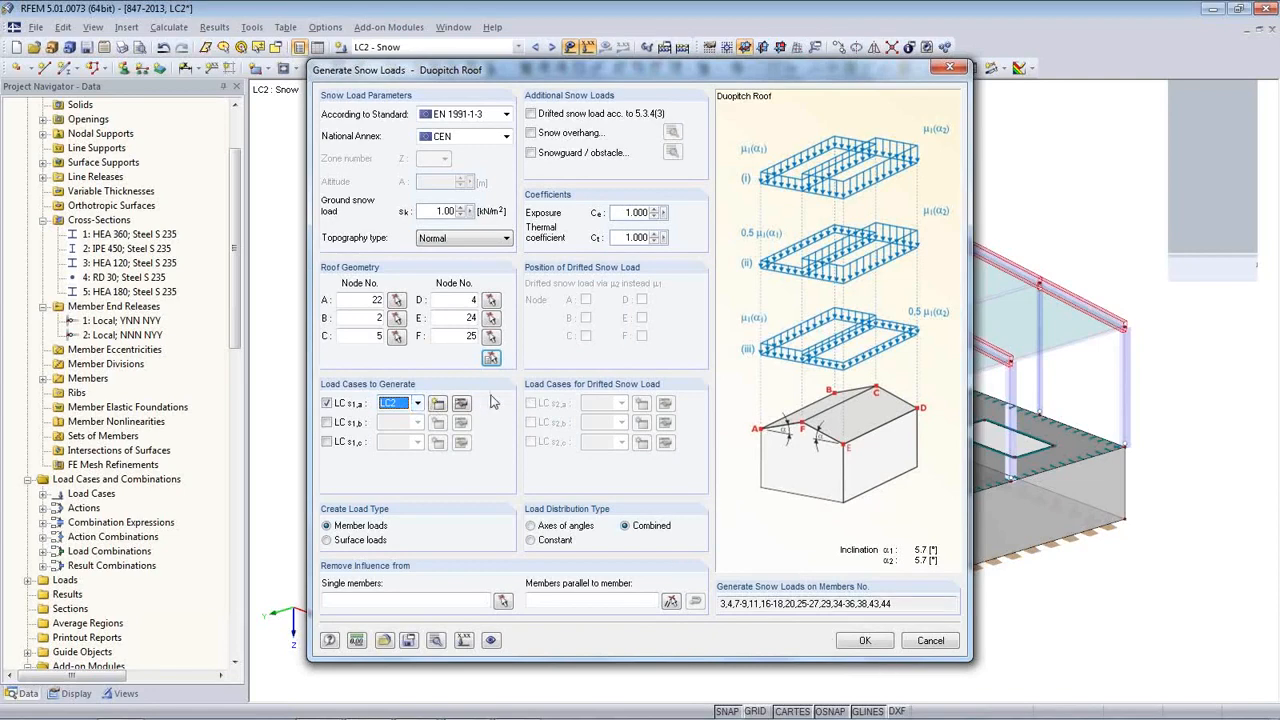
pyautogui.click(865, 641)
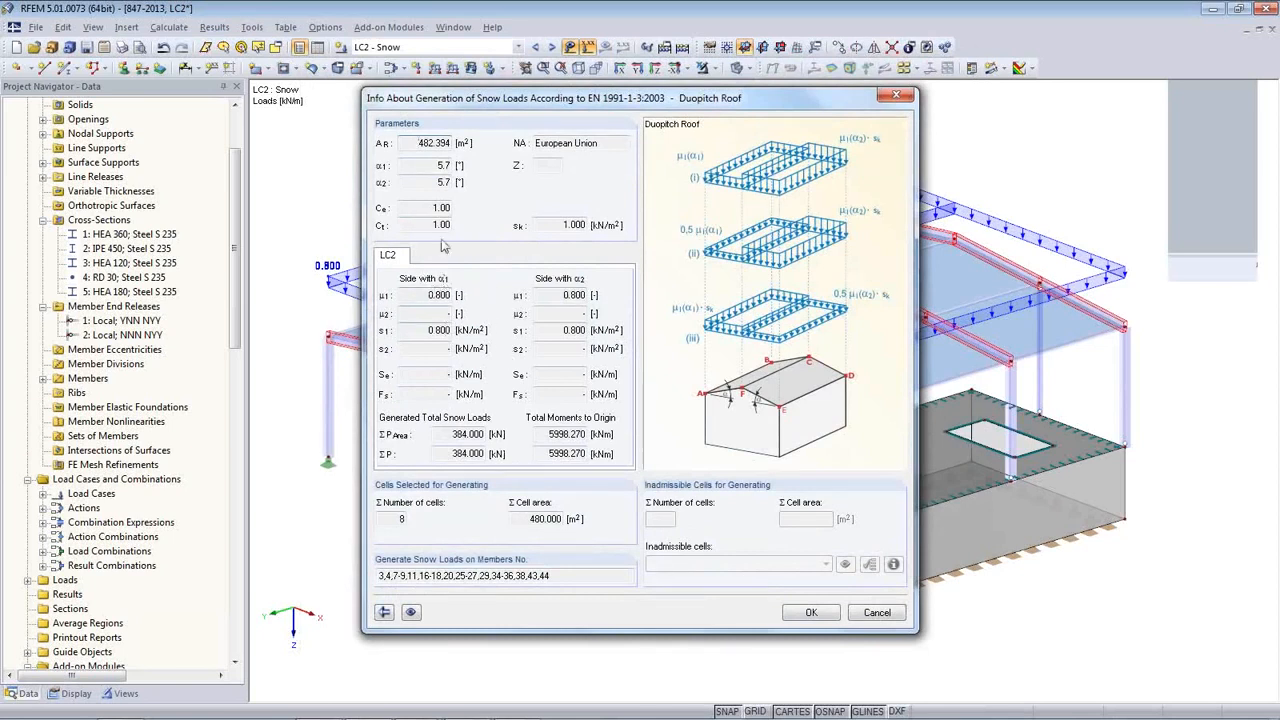
pyautogui.click(816, 616)
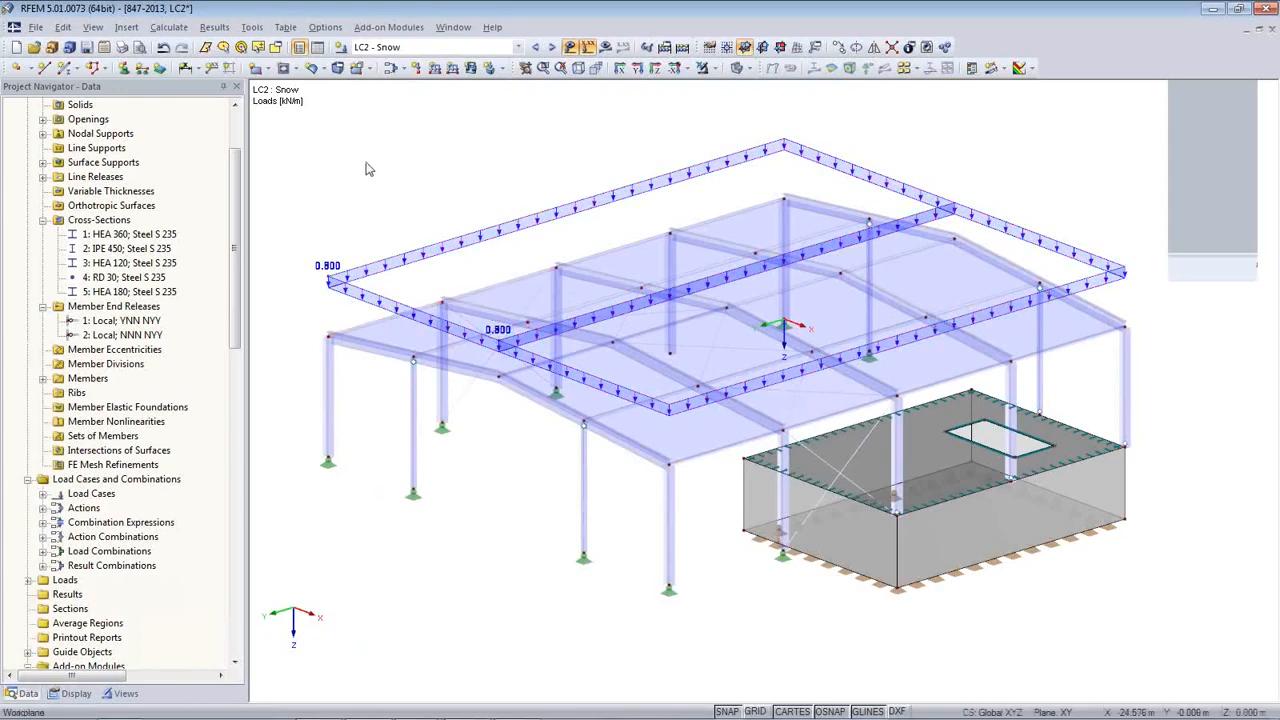
# - Switch to load case LC3 - Wind and start generating wind loads for vertical walls with roof
pyautogui.click(551, 48)
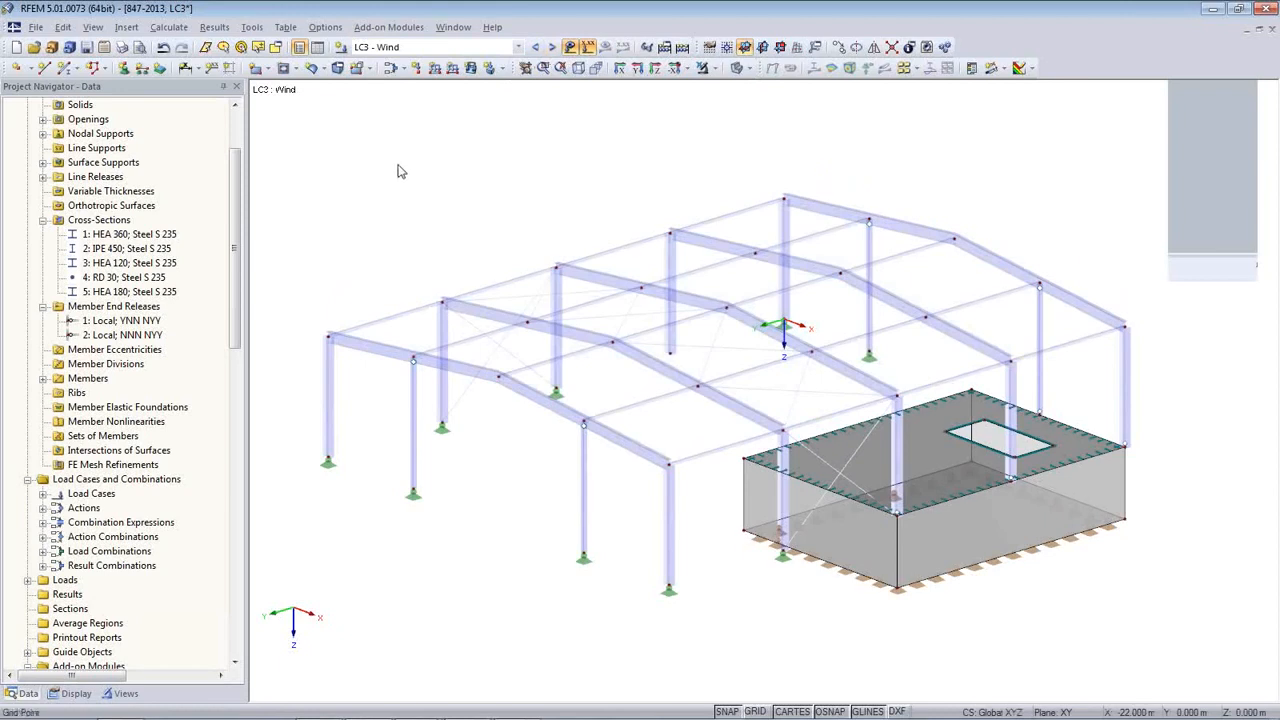
pyautogui.click(252, 27)
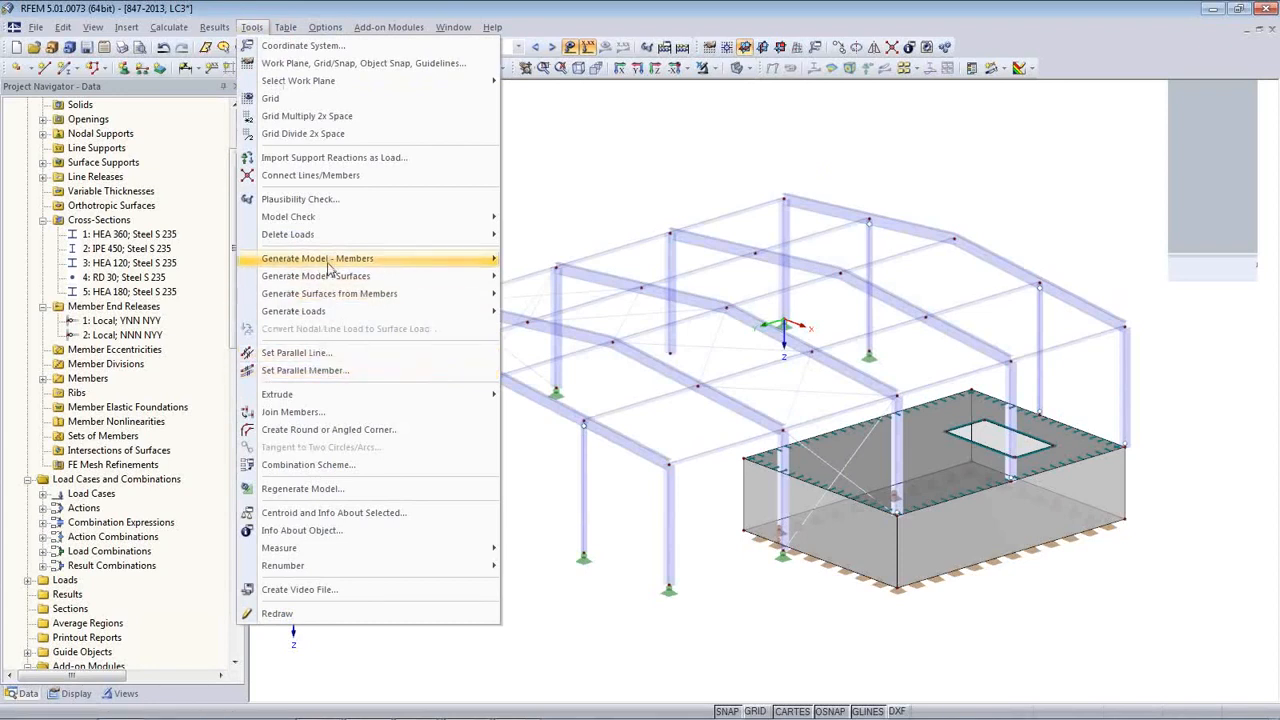
pyautogui.moveTo(331, 315)
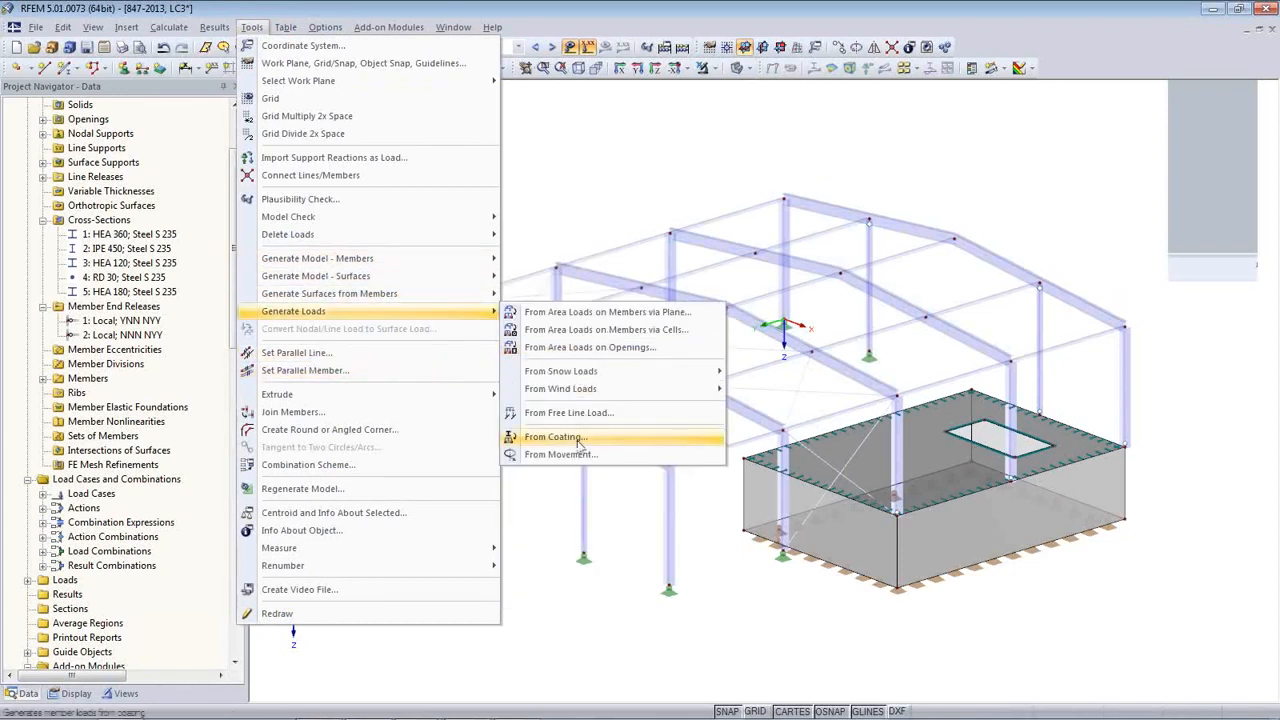
pyautogui.moveTo(690, 389)
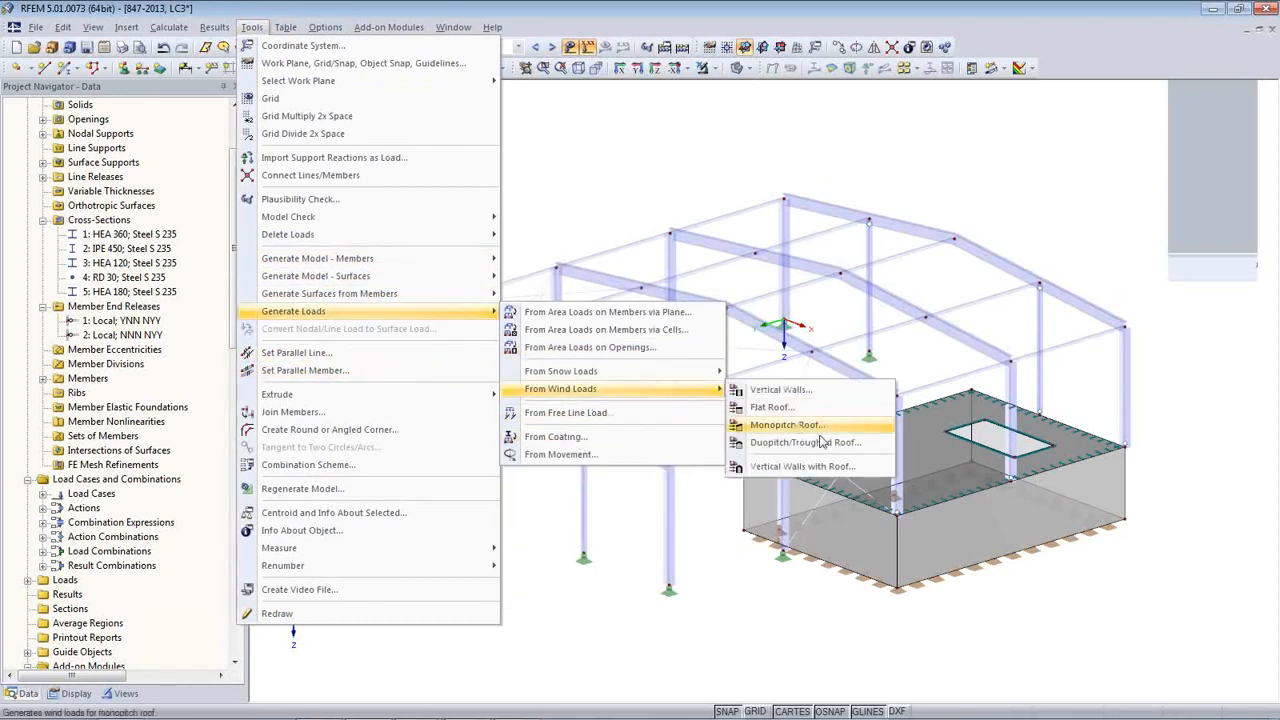
pyautogui.click(822, 468)
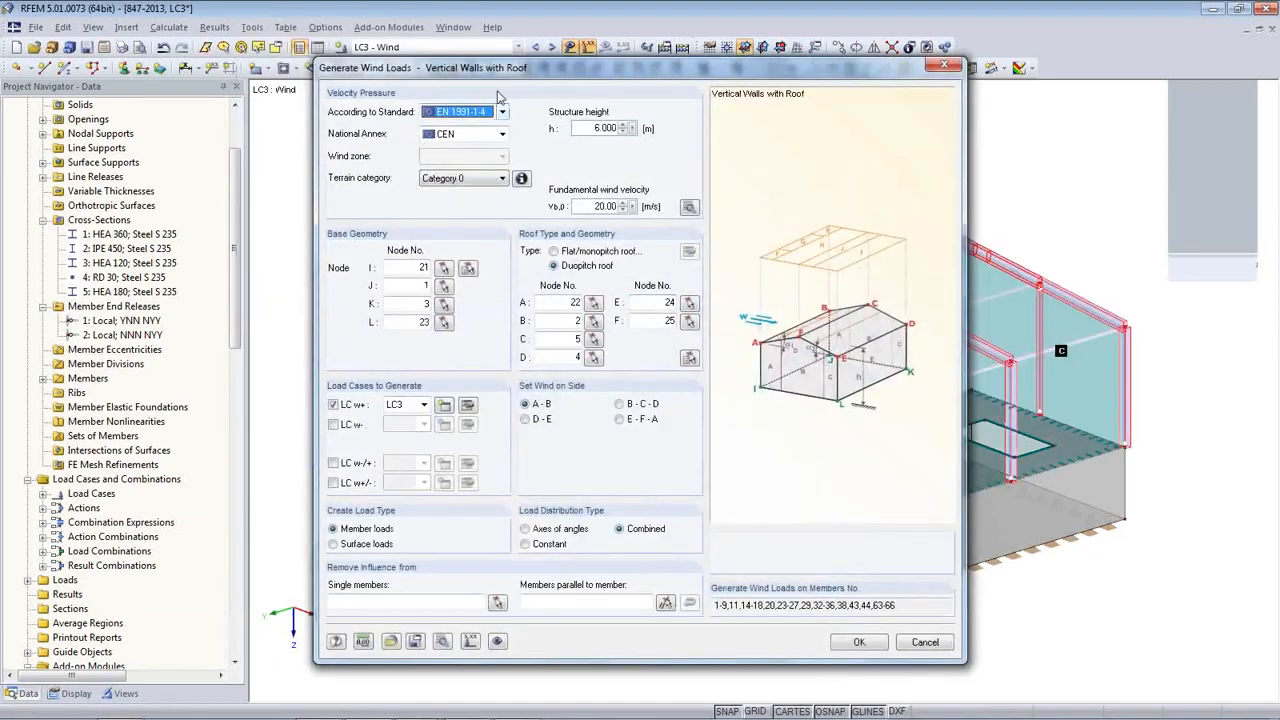
# - Keep EN 1991-1-4 with the CEN annex for the wind load, check the terrain category descriptions, and set terrain Category III
pyautogui.moveTo(555, 75); pyautogui.dragTo(547, 64)
pyautogui.click(489, 103)
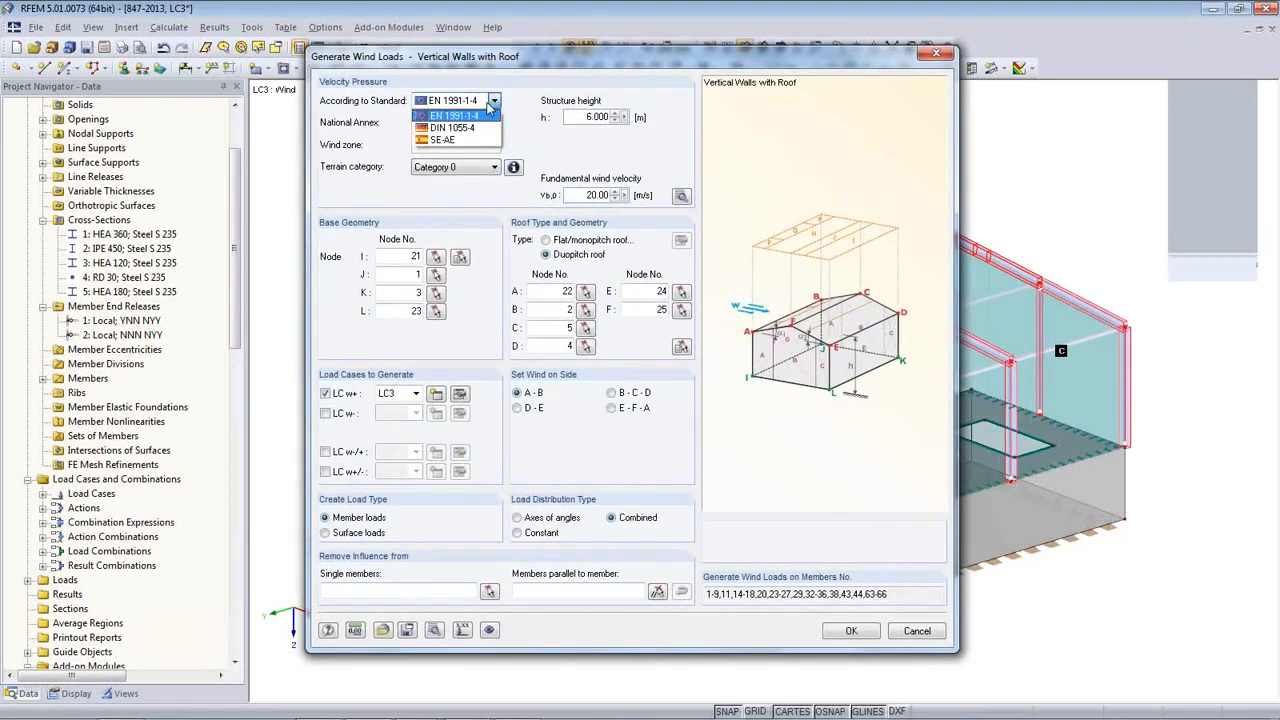
pyautogui.click(477, 117)
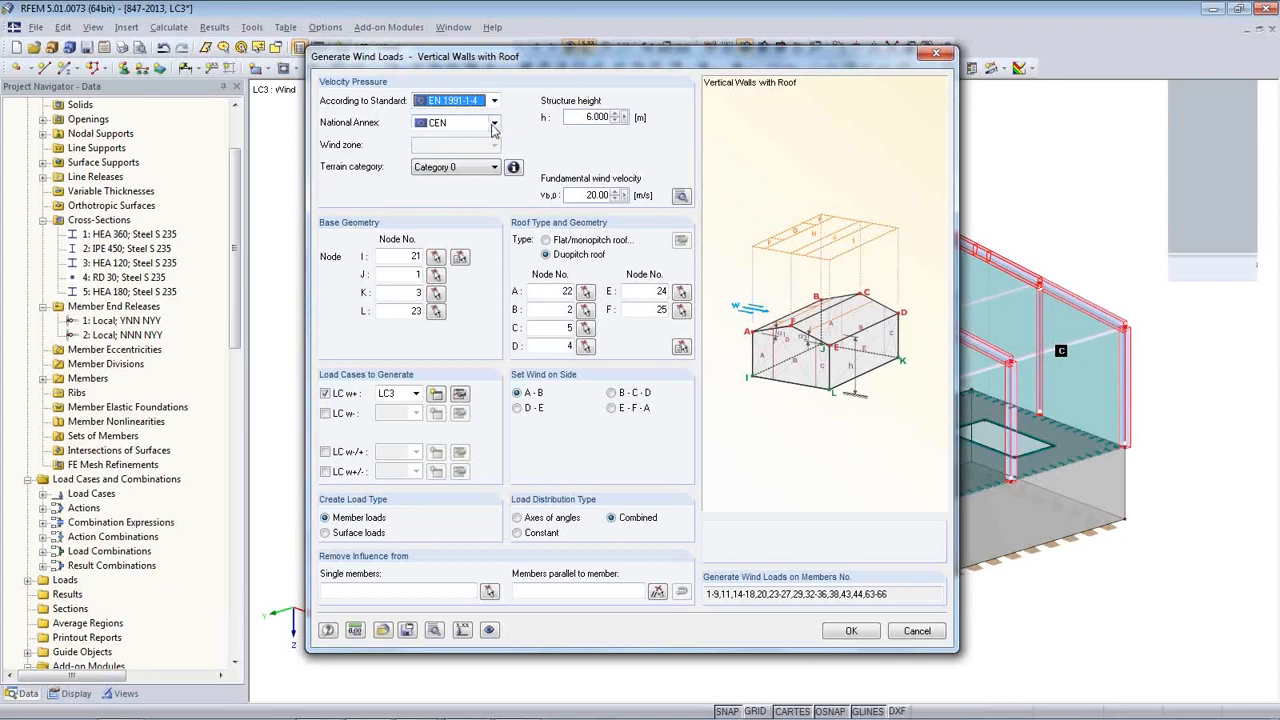
pyautogui.click(493, 124)
pyautogui.click(460, 137)
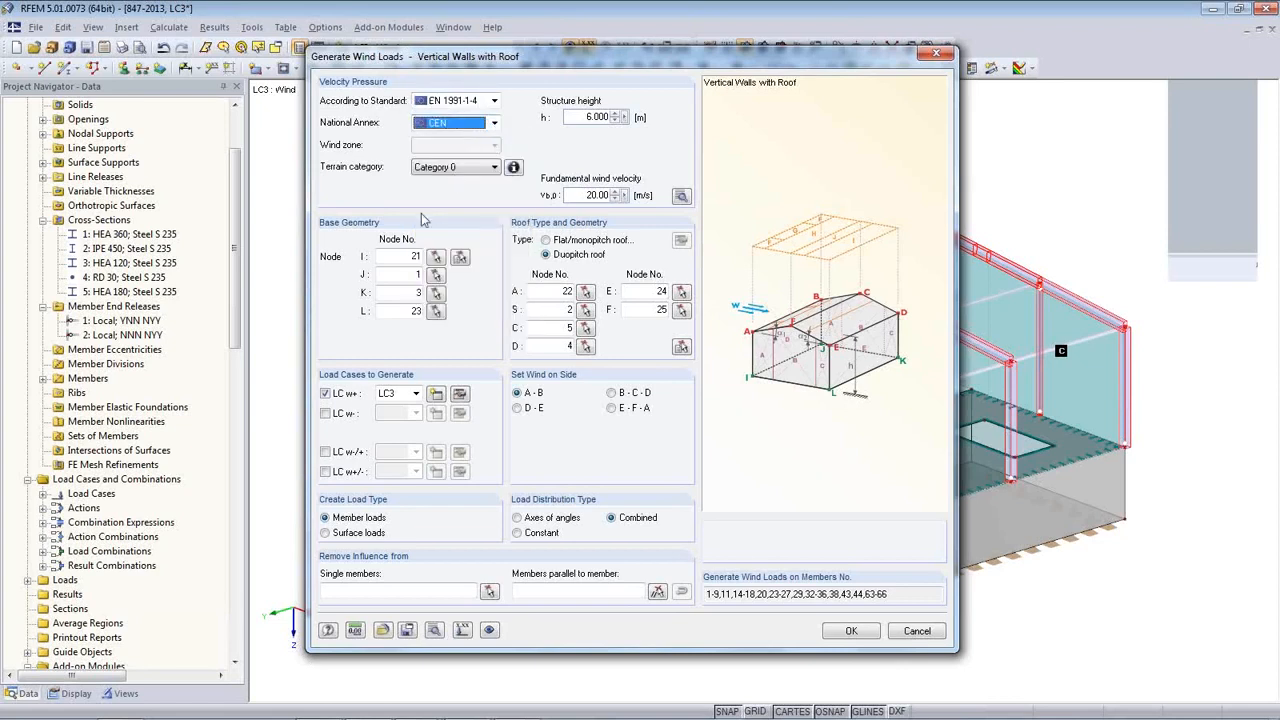
pyautogui.click(513, 168)
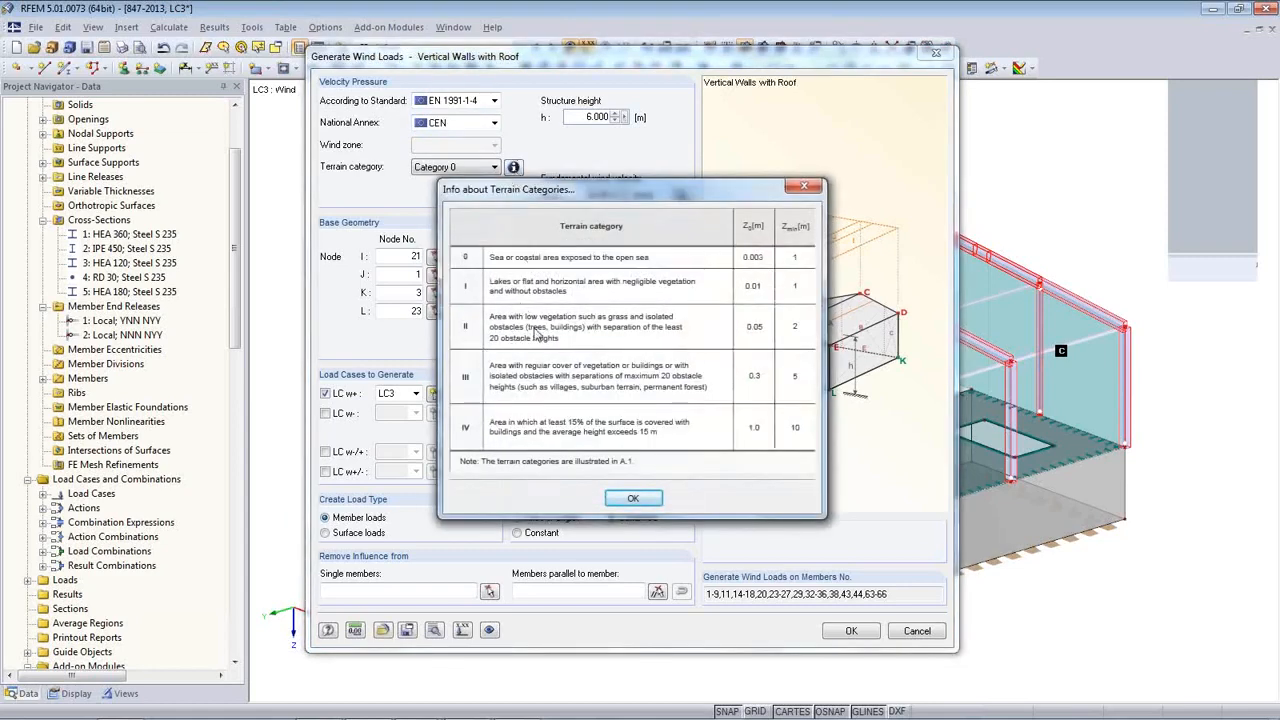
pyautogui.click(631, 503)
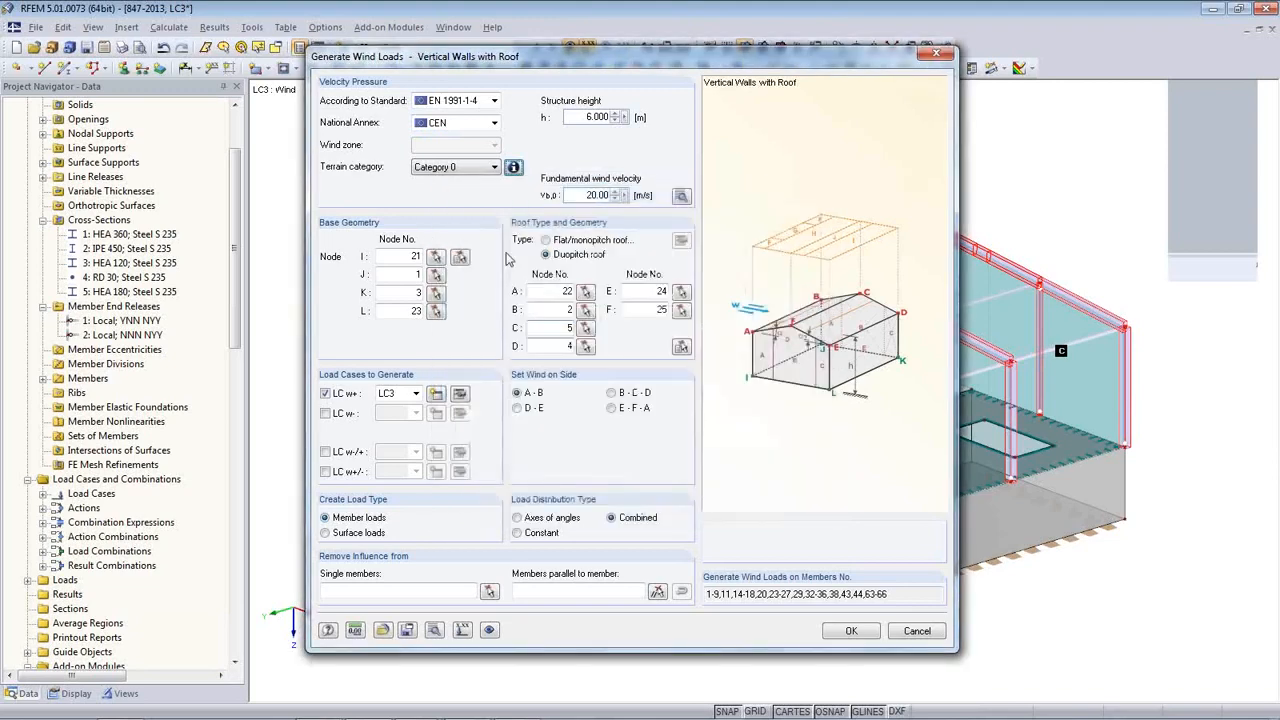
pyautogui.click(489, 168)
pyautogui.click(460, 214)
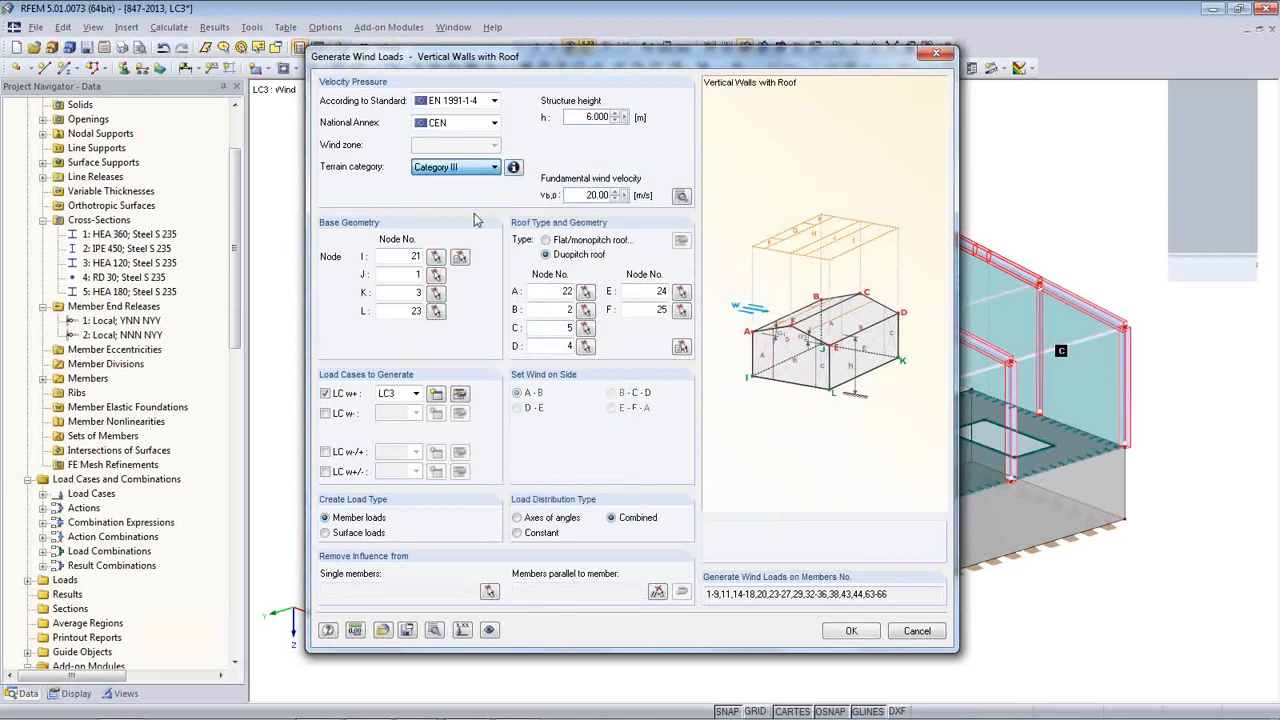
pyautogui.doubleClick(591, 118)
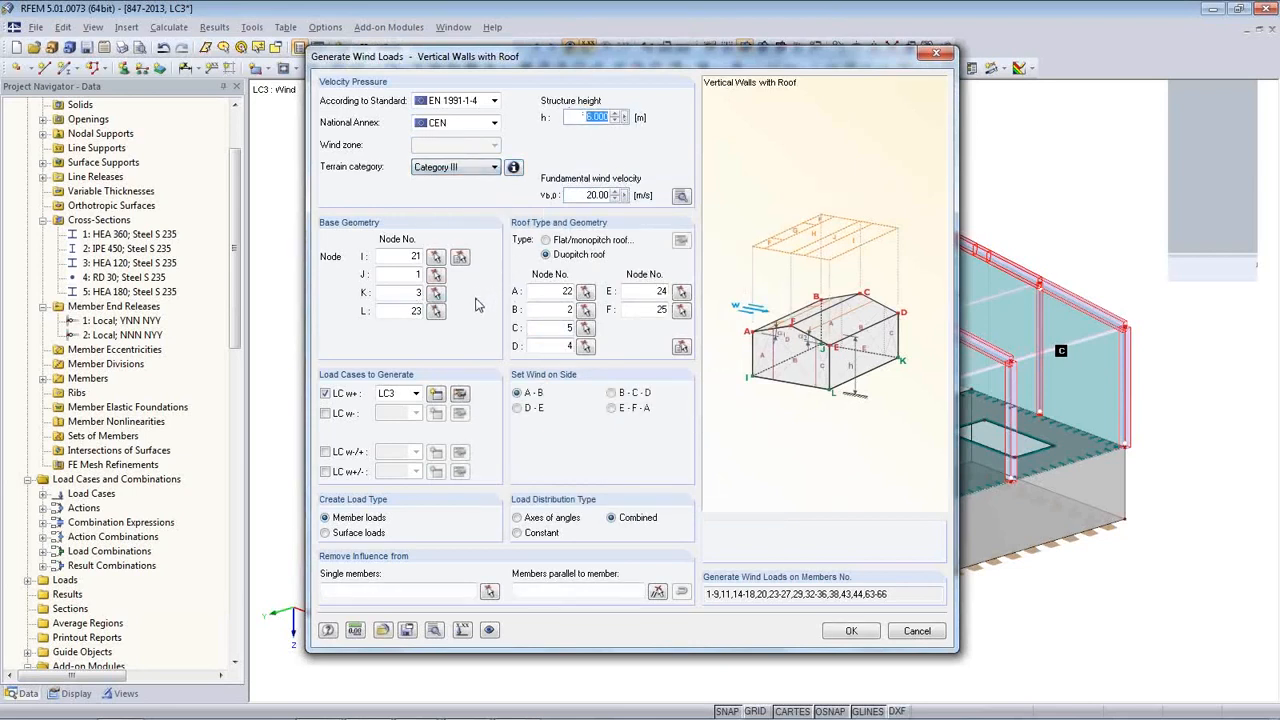
# - Clear base node I and roof node E, and redefine the base geometry graphically through the hall's four base corner nodes
pyautogui.doubleClick(404, 257)
pyautogui.press('BackSpace')
pyautogui.doubleClick(642, 293)
pyautogui.press('BackSpace')
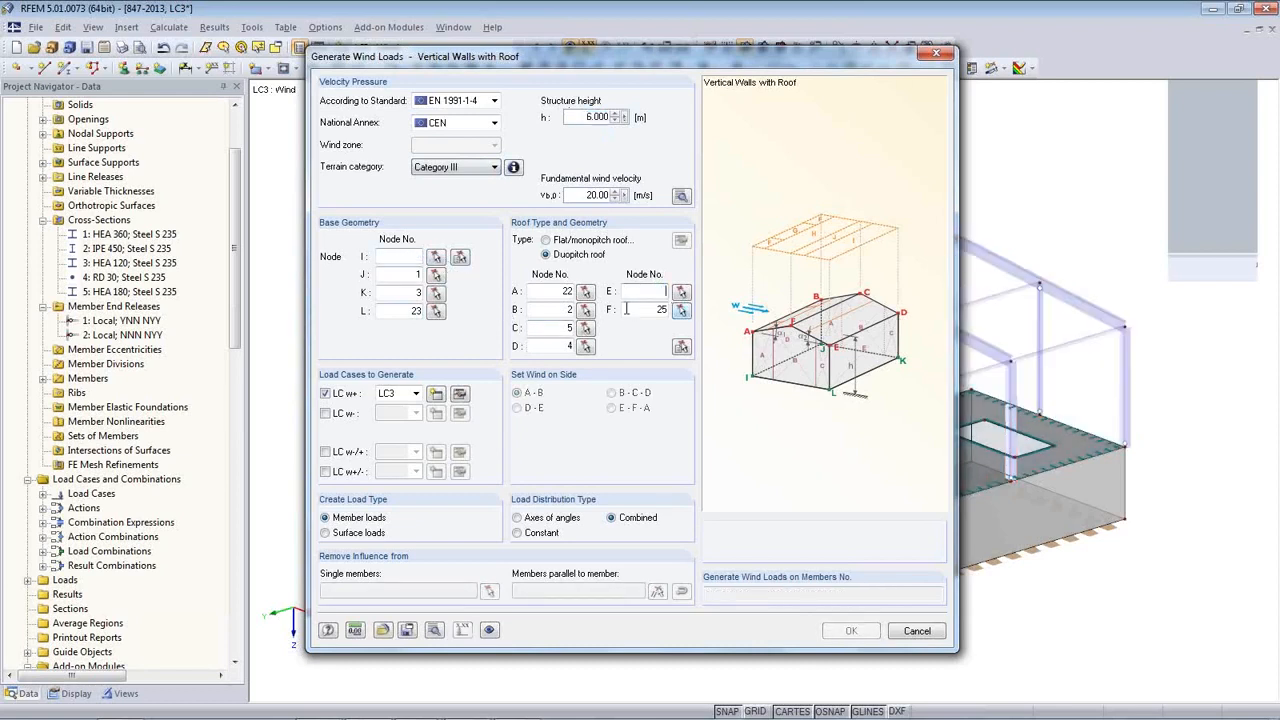
pyautogui.click(459, 257)
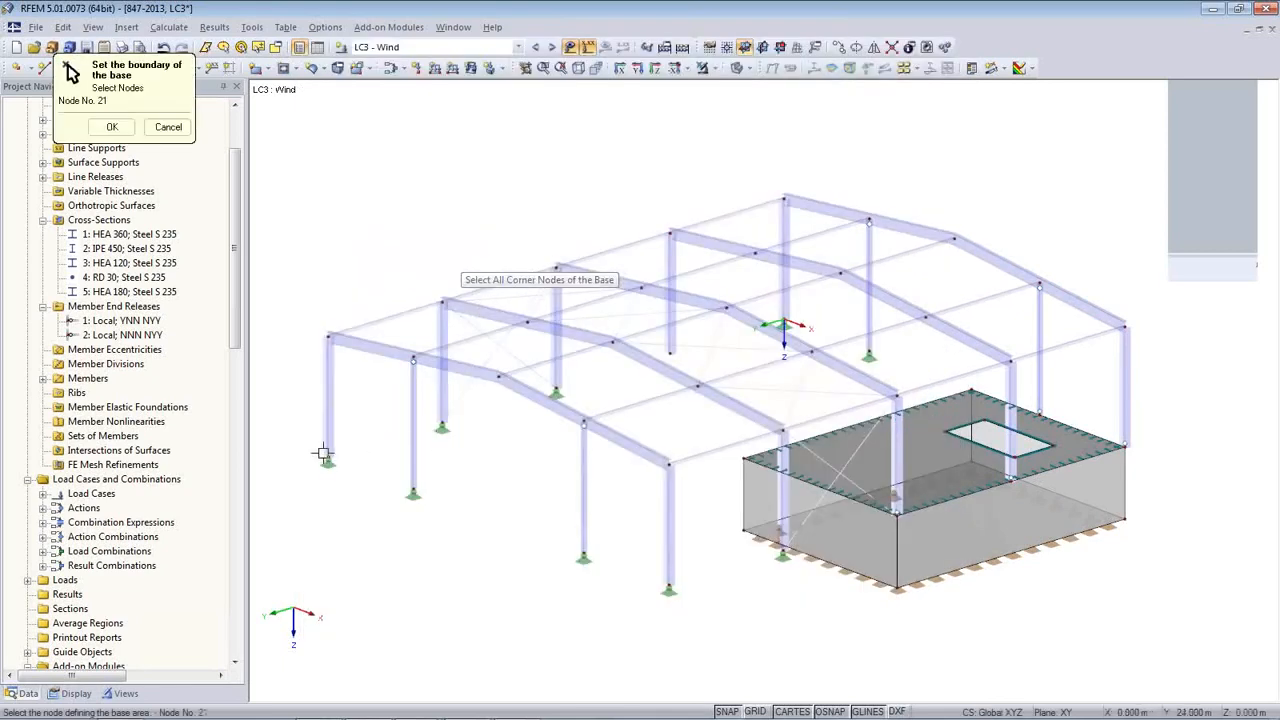
pyautogui.click(785, 320)
pyautogui.click(1125, 446)
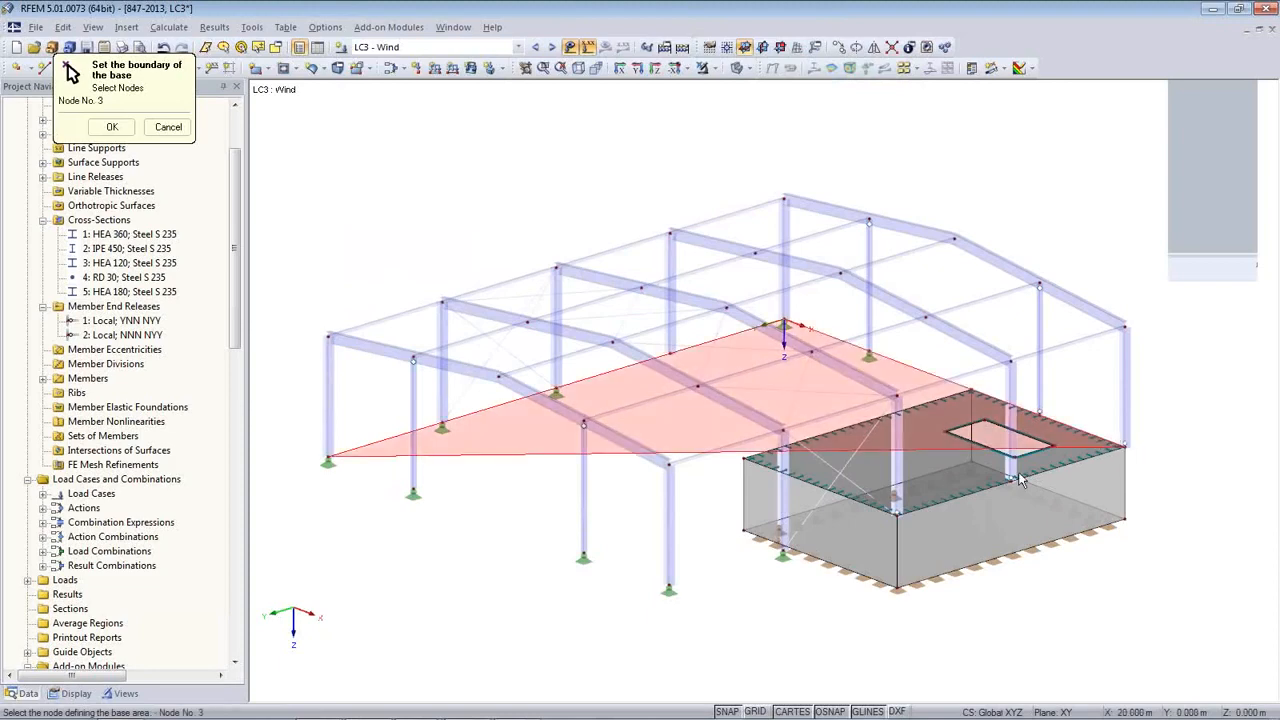
pyautogui.click(669, 590)
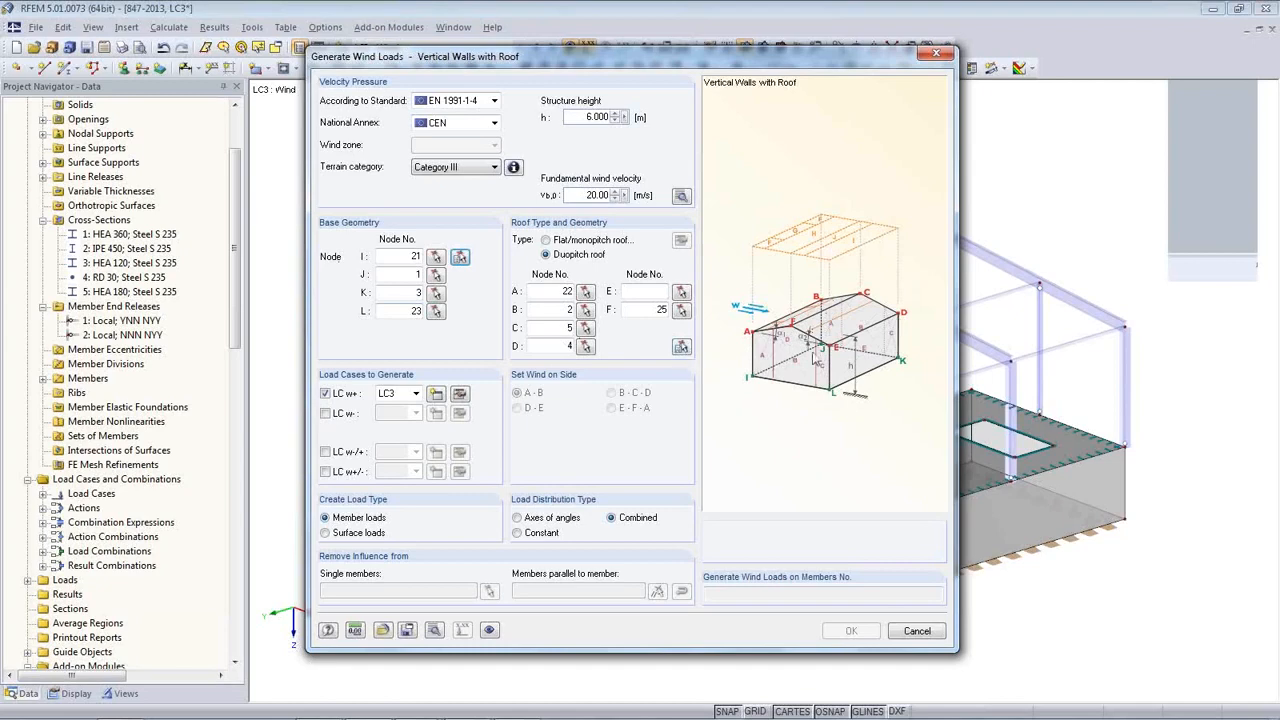
# - Define the wind load's duopitch roof geometry graphically through the four eaves corner nodes and two ridge end nodes
pyautogui.click(681, 346)
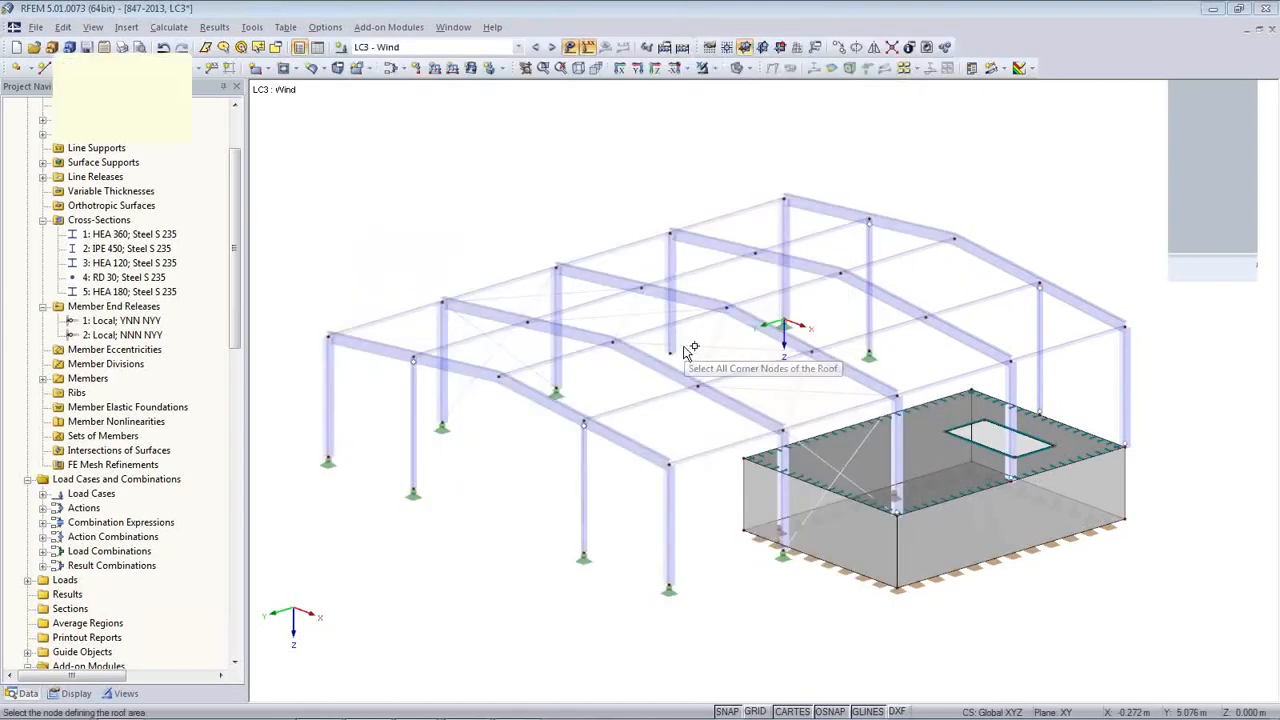
pyautogui.click(785, 202)
pyautogui.click(960, 240)
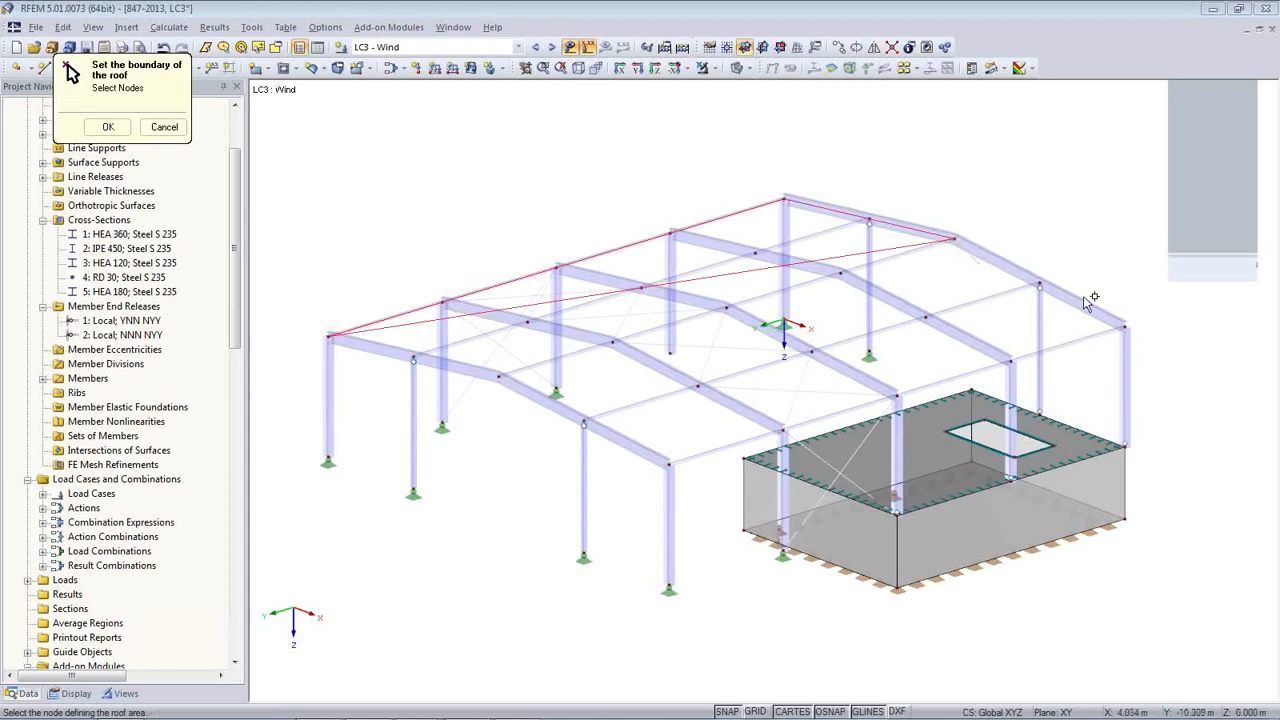
pyautogui.click(1126, 324)
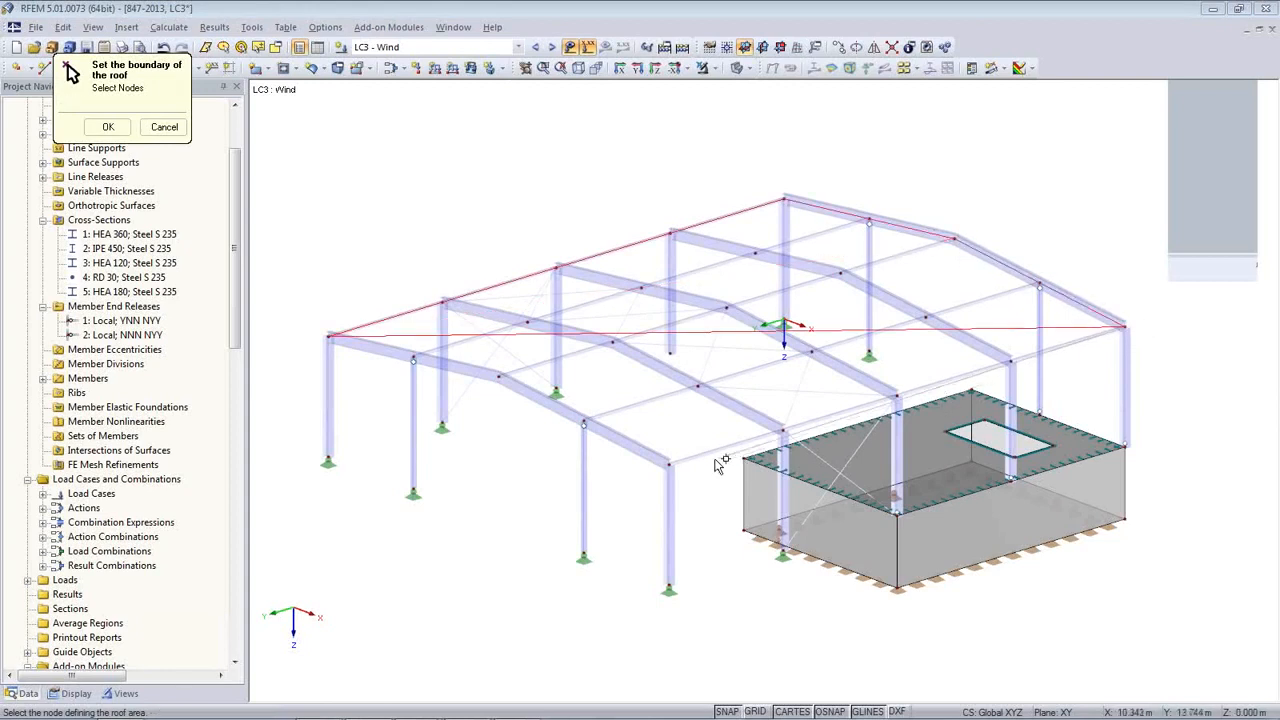
pyautogui.click(670, 463)
pyautogui.click(499, 378)
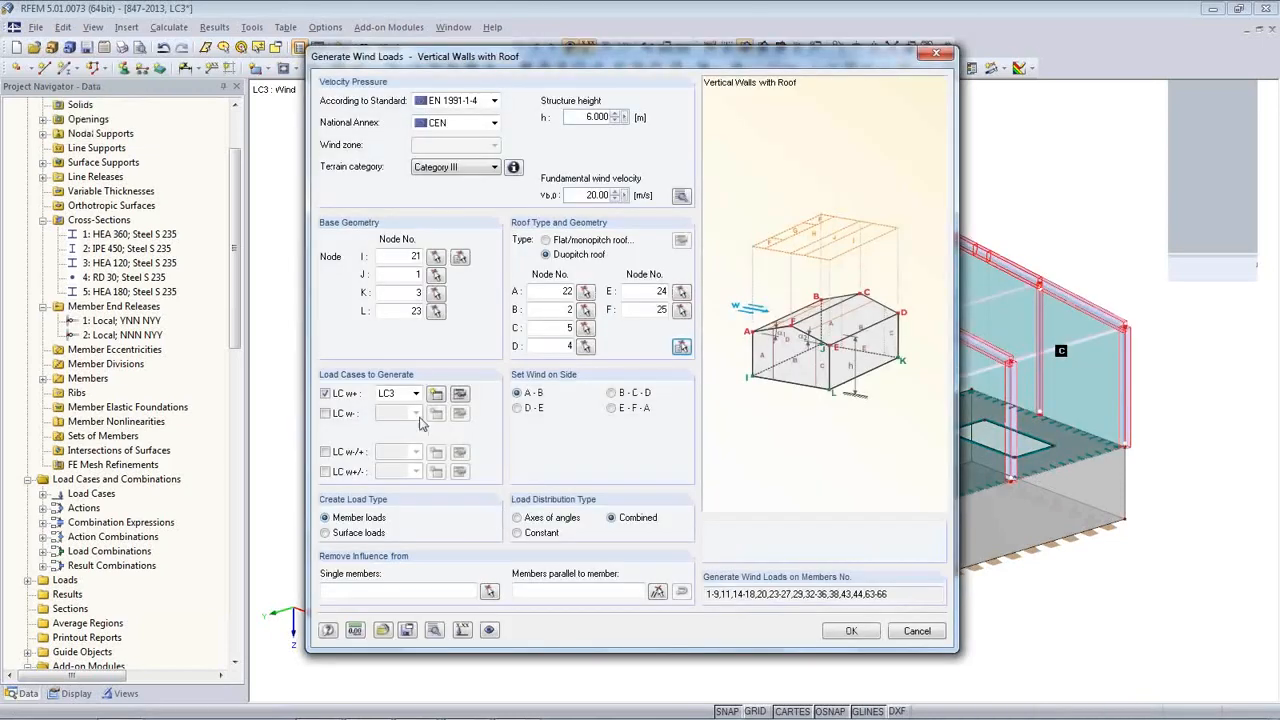
# - Keep LC3 as the w+ load case with wind on side A-B, and generate the member wind loads on the hall
pyautogui.click(415, 393)
pyautogui.click(418, 412)
pyautogui.moveTo(700, 58); pyautogui.dragTo(594, 464)
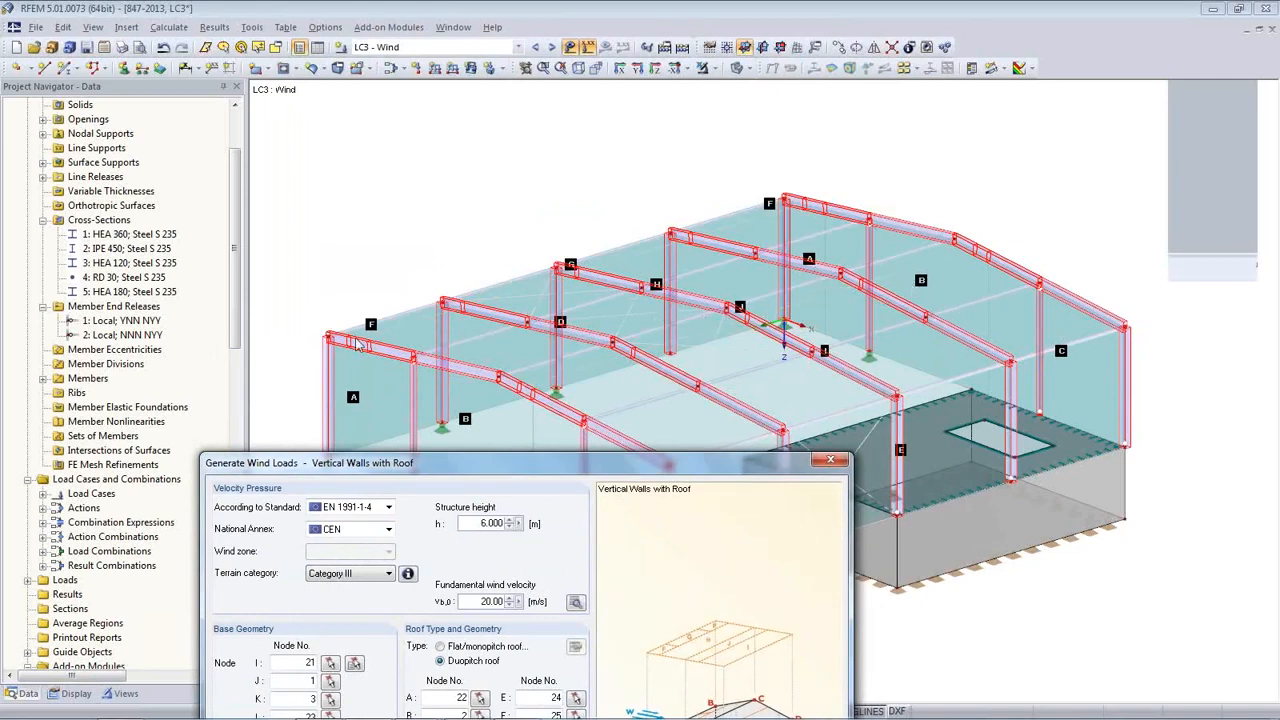
pyautogui.moveTo(448, 464); pyautogui.dragTo(411, 70)
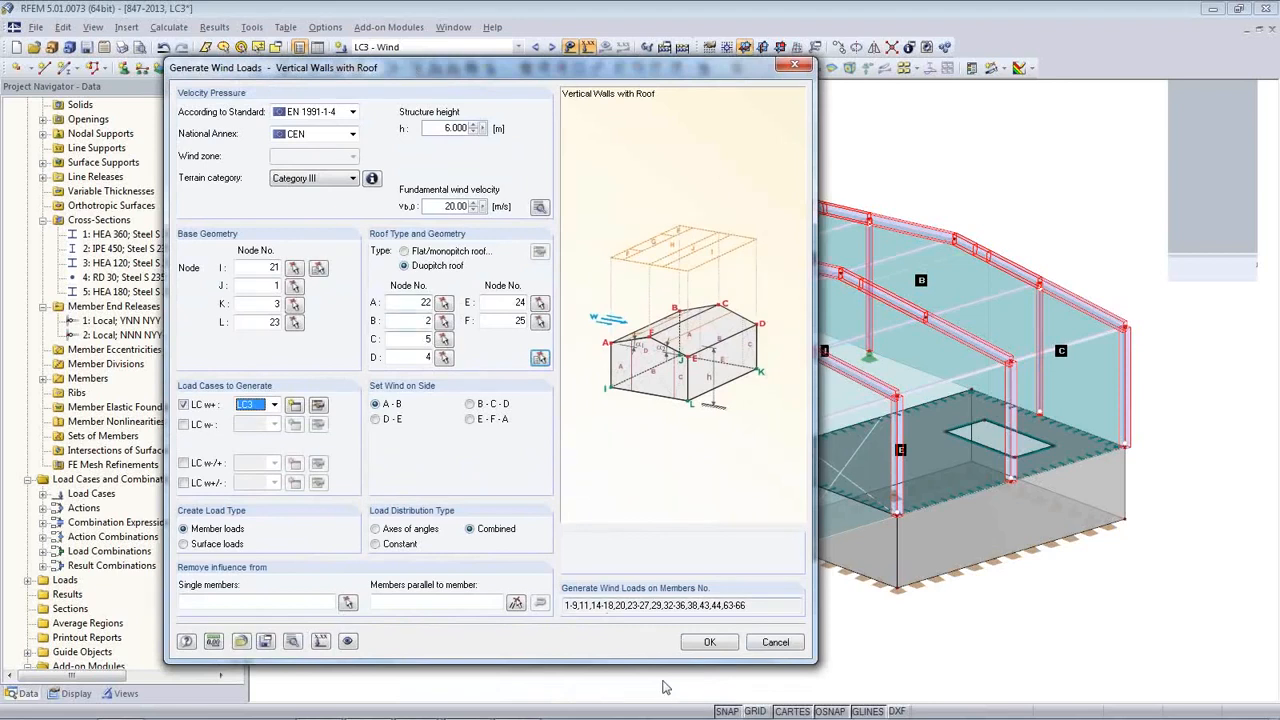
pyautogui.click(709, 642)
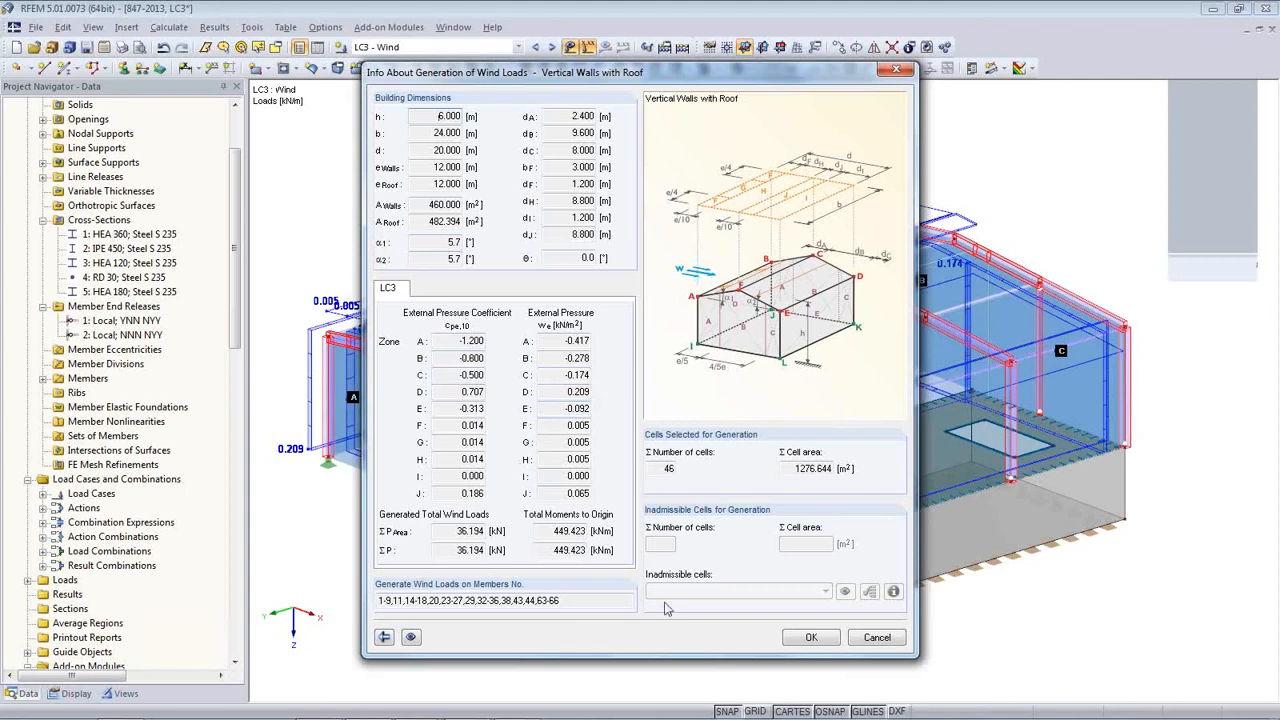
pyautogui.click(810, 638)
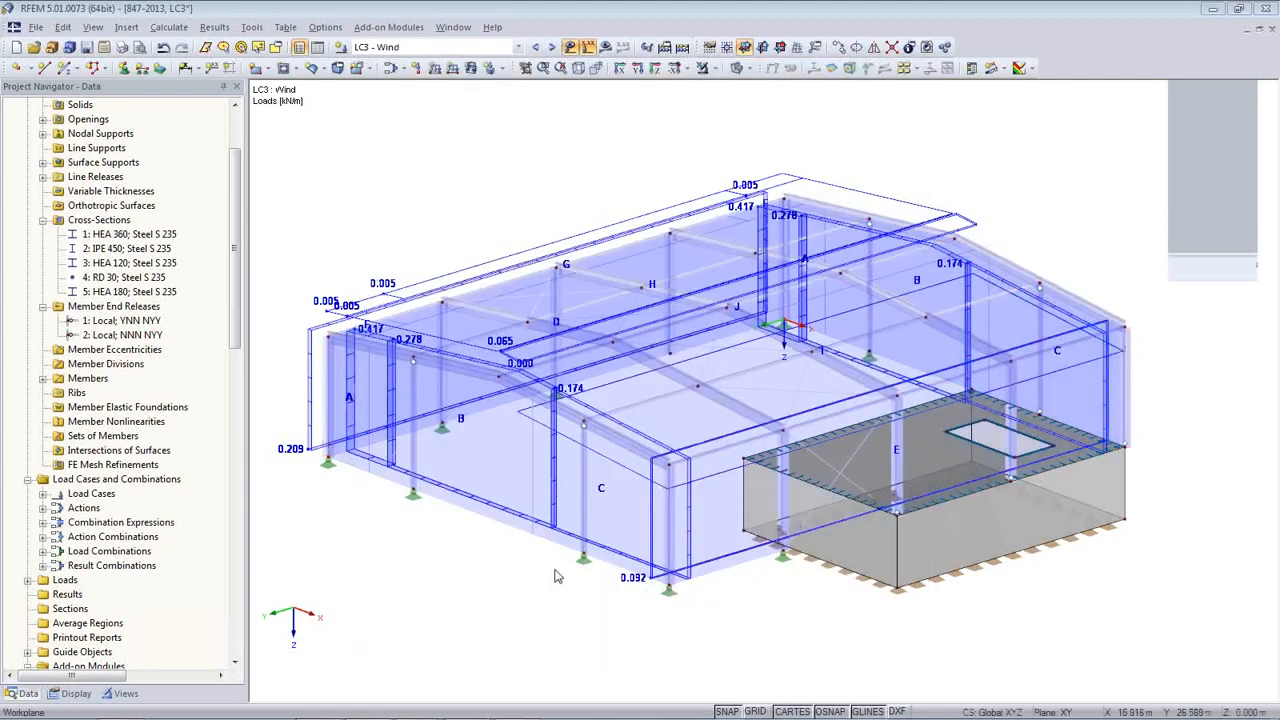
pyautogui.keyDown('ctrl'); pyautogui.moveTo(597, 555); pyautogui.dragTo(631, 574, button='middle'); pyautogui.keyUp('ctrl')
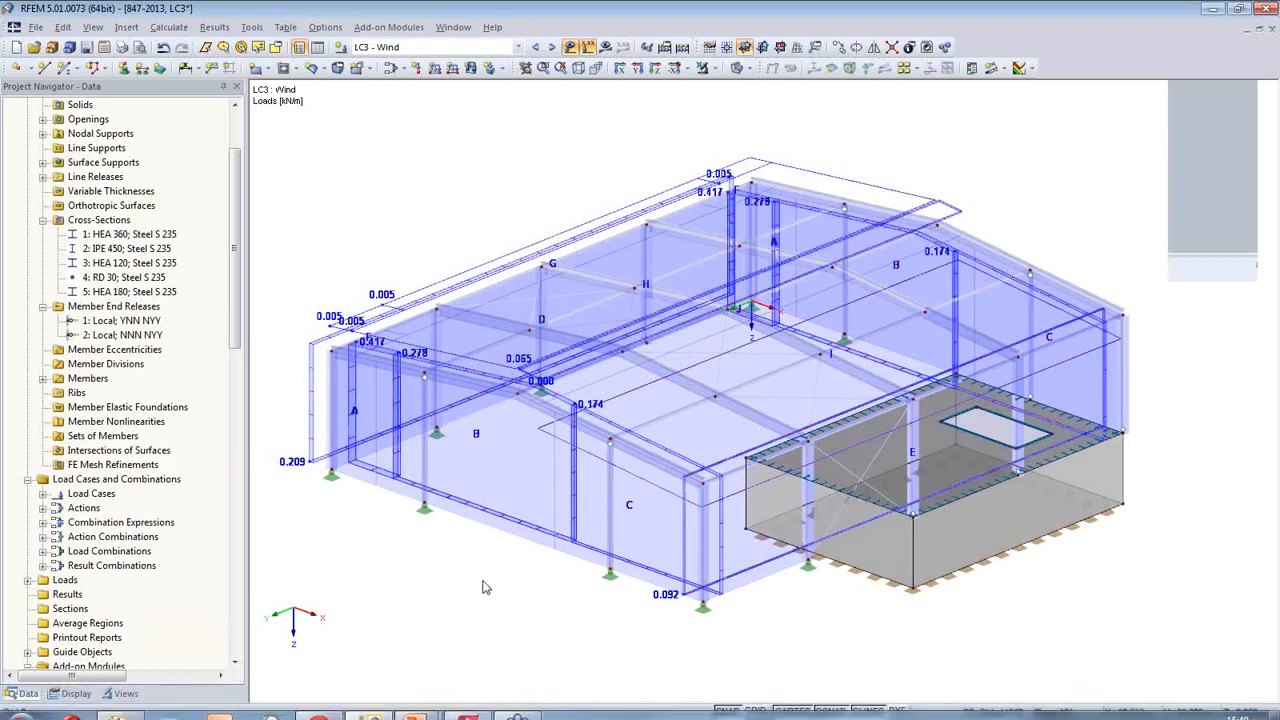
pyautogui.keyDown('ctrl'); pyautogui.moveTo(588, 591); pyautogui.dragTo(619, 567, button='middle'); pyautogui.keyUp('ctrl')
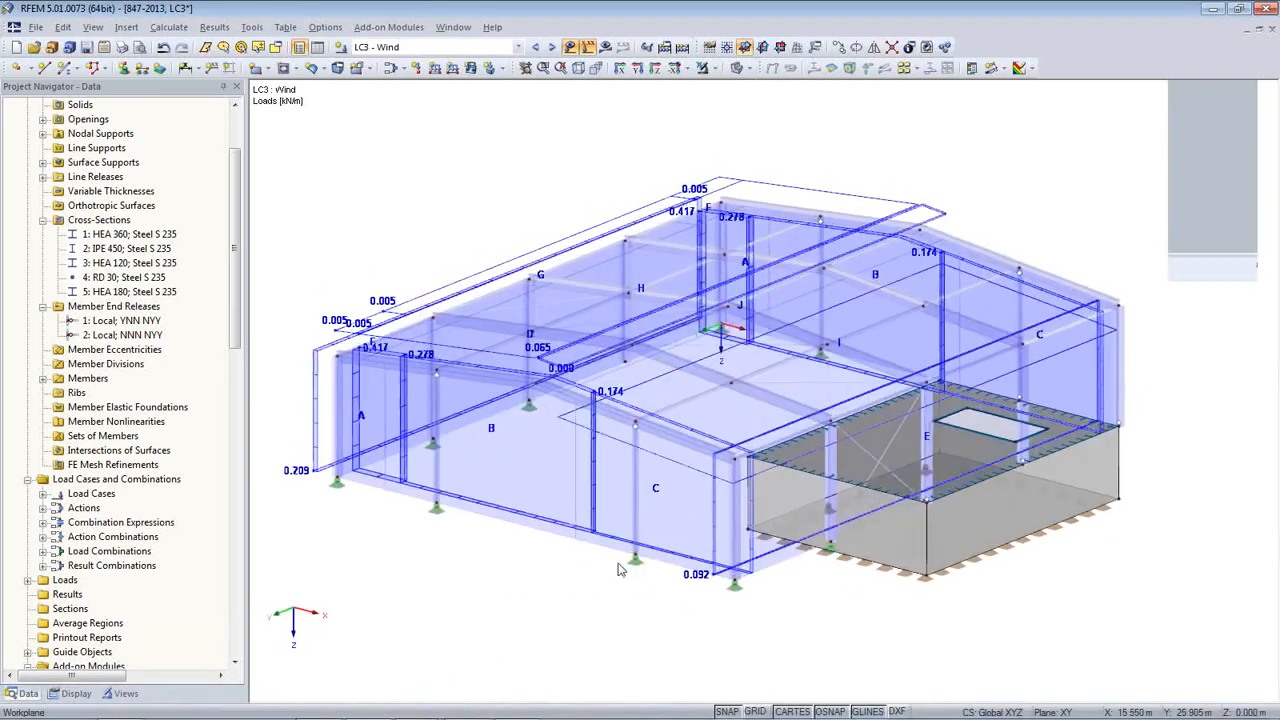
# - Switch to LC4 - Imposed load, apply a uniform 5 kN/m² surface load in direction ZL to the basement ceiling slab, and save the model
pyautogui.click(552, 47)
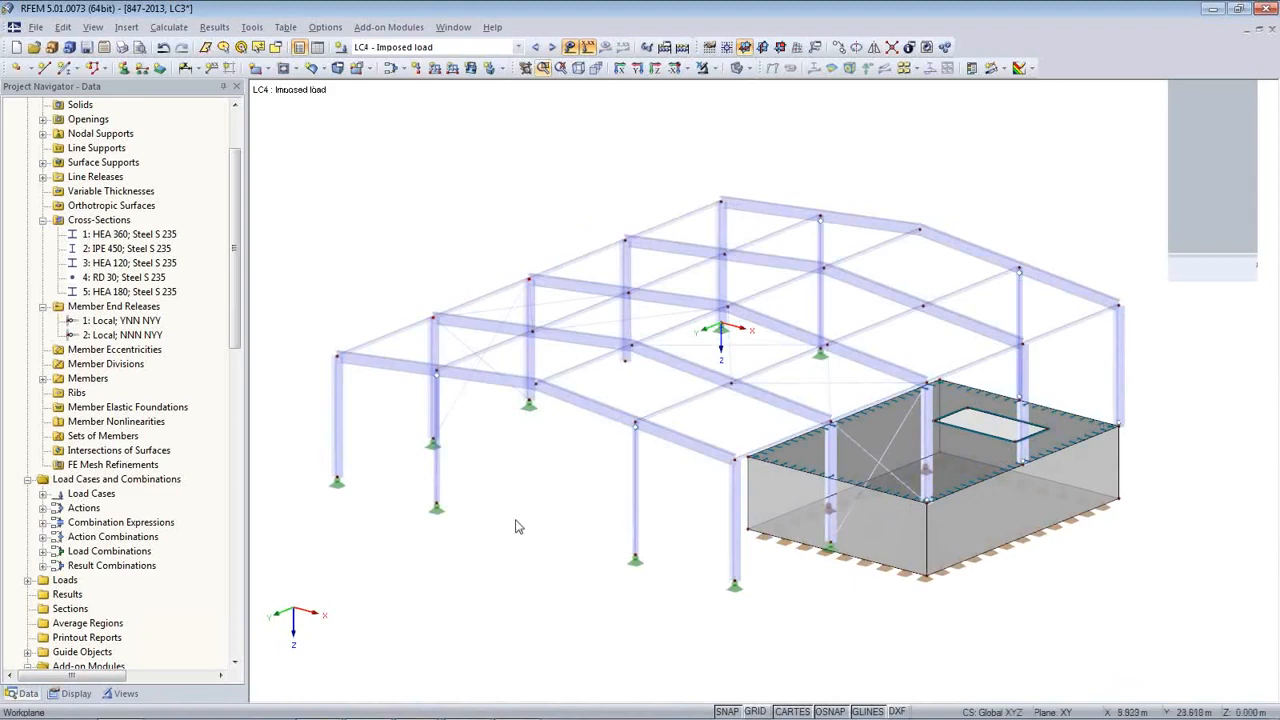
pyautogui.click(470, 67)
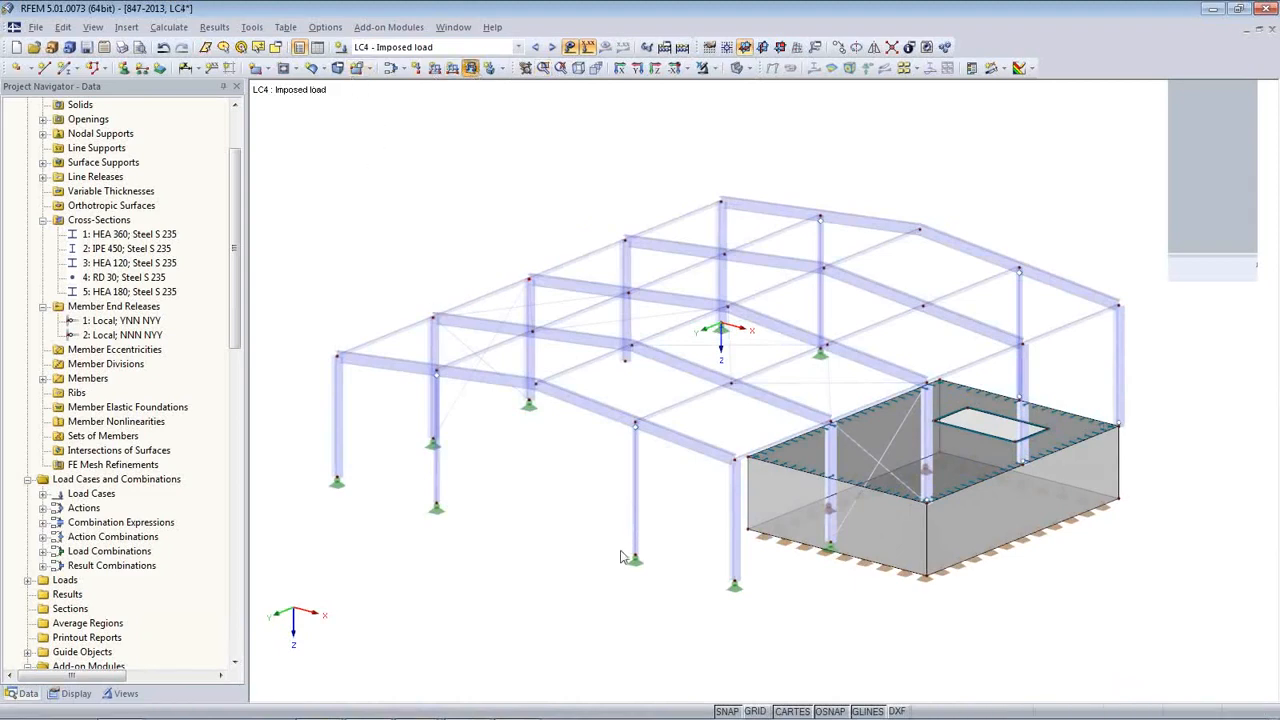
pyautogui.moveTo(472, 451); pyautogui.dragTo(559, 453)
pyautogui.write('5')
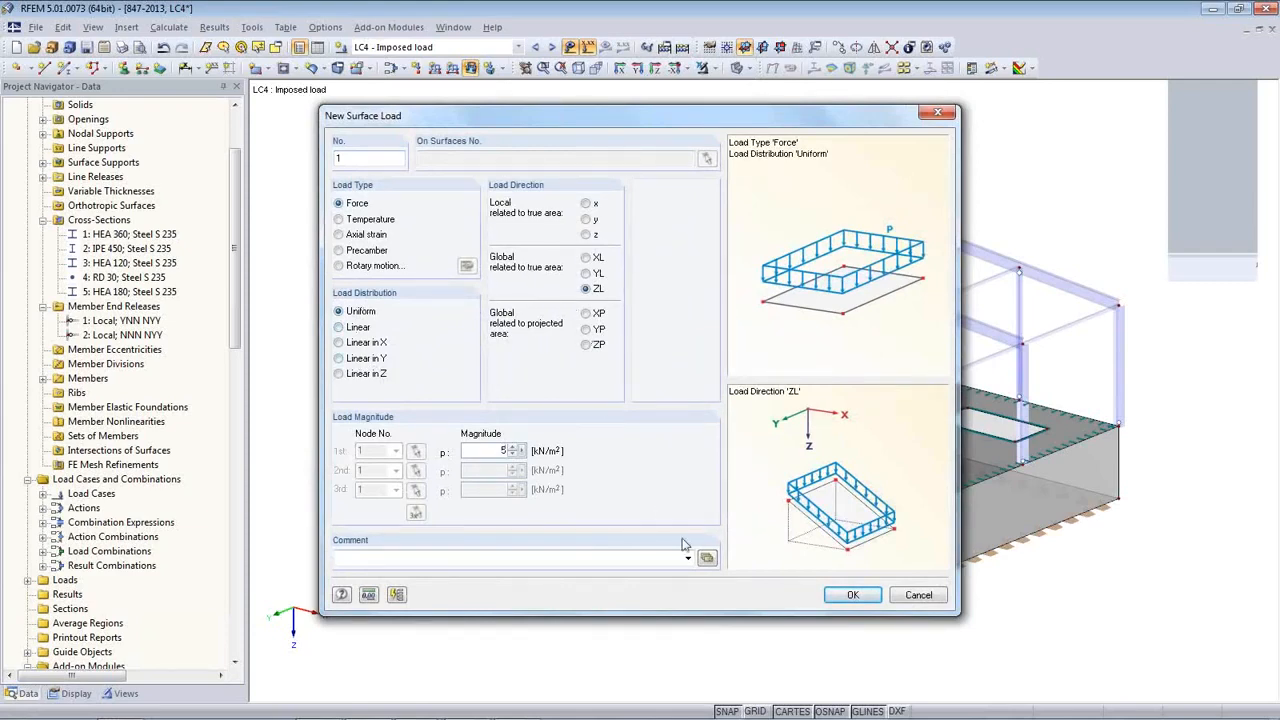
pyautogui.click(850, 596)
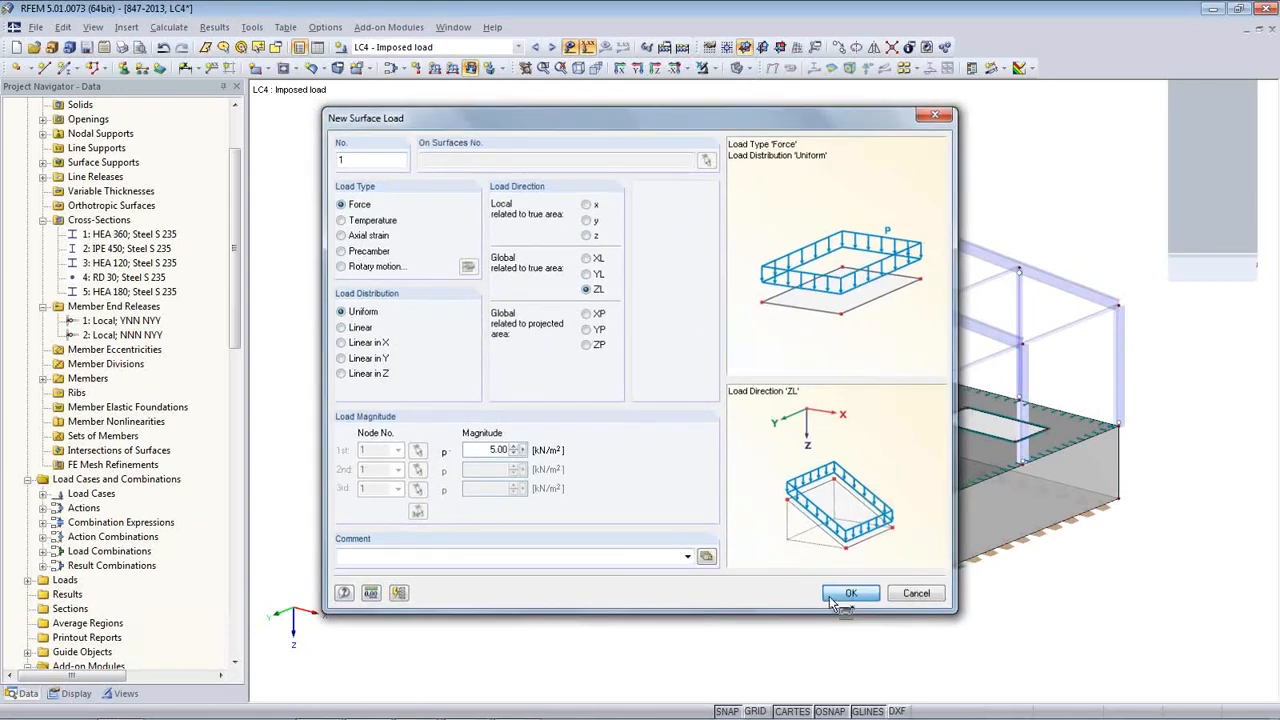
pyautogui.click(928, 460)
pyautogui.press('Escape')
pyautogui.moveTo(954, 594)
pyautogui.keyDown('ctrl'); pyautogui.mouseDown(button='middle')
pyautogui.moveTo(747, 402)
pyautogui.moveTo(737, 551)
pyautogui.moveTo(571, 537)
pyautogui.moveTo(967, 560)
pyautogui.moveTo(959, 583)
pyautogui.mouseUp(button='middle'); pyautogui.keyUp('ctrl')
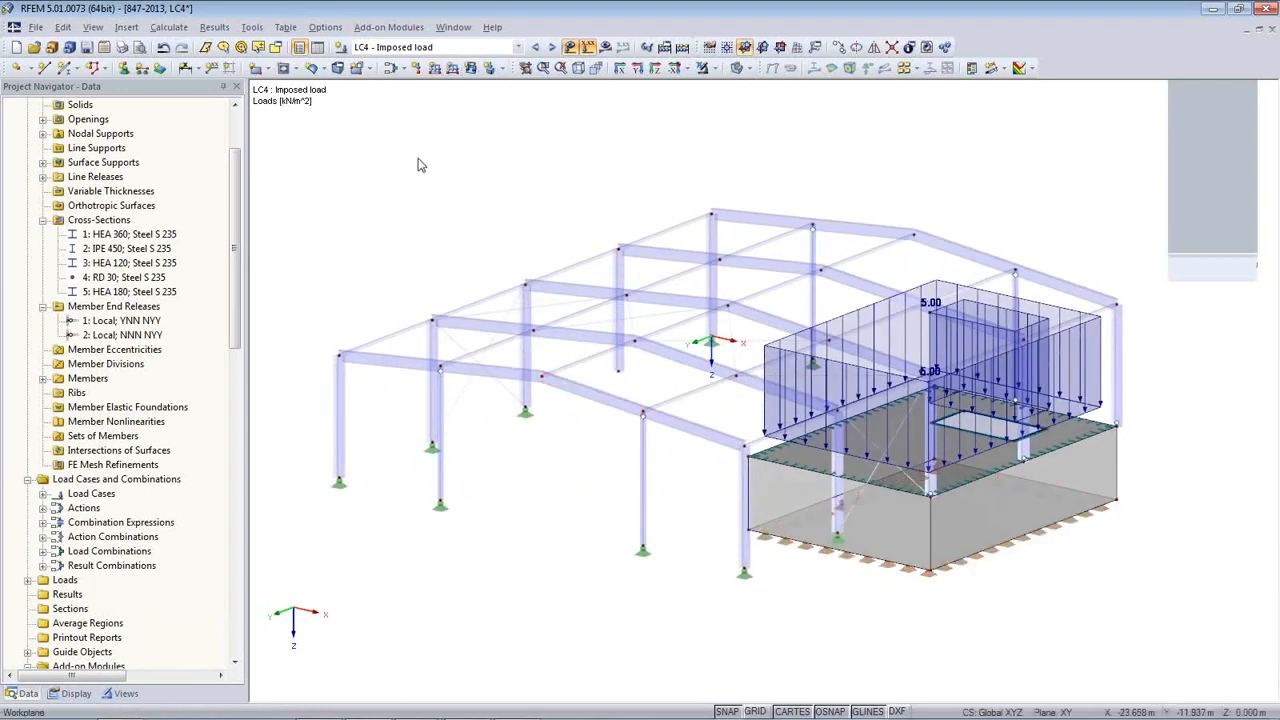
pyautogui.click(88, 49)
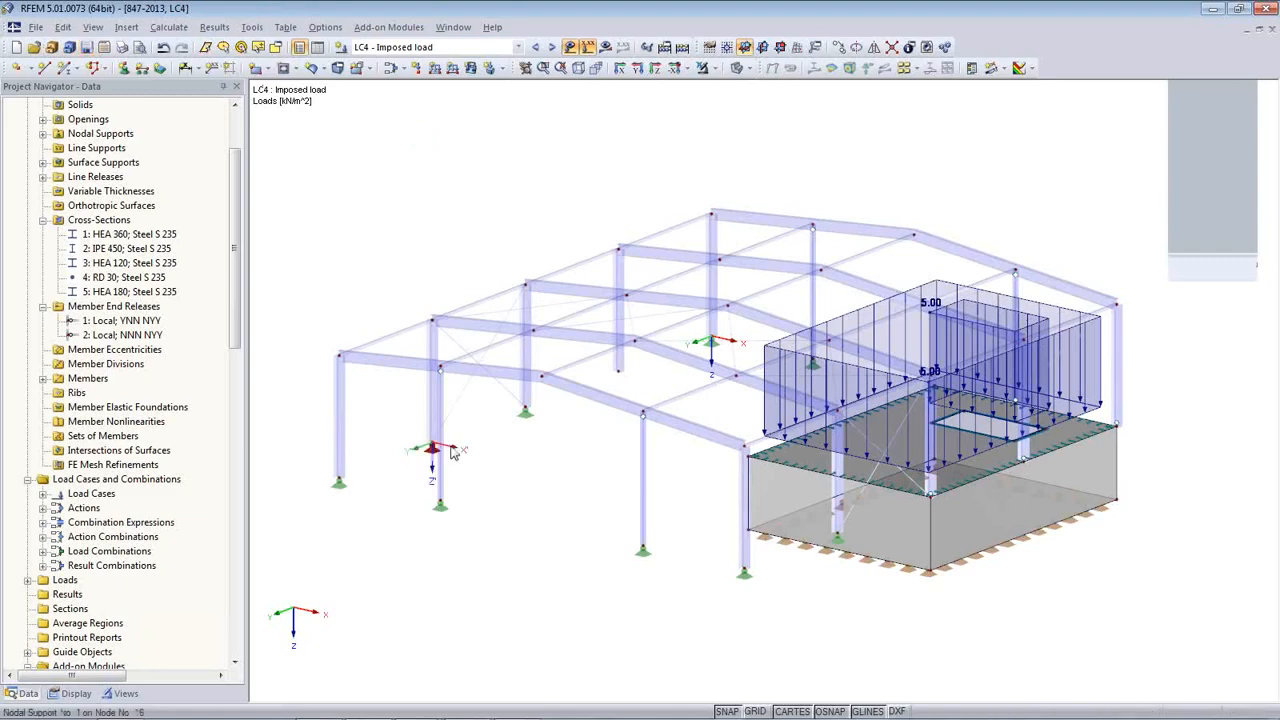
# - Show the load combinations table enlarged below the model and examine the loads of combination CO1
pyautogui.moveTo(568, 401); pyautogui.dragTo(548, 317, button='middle')
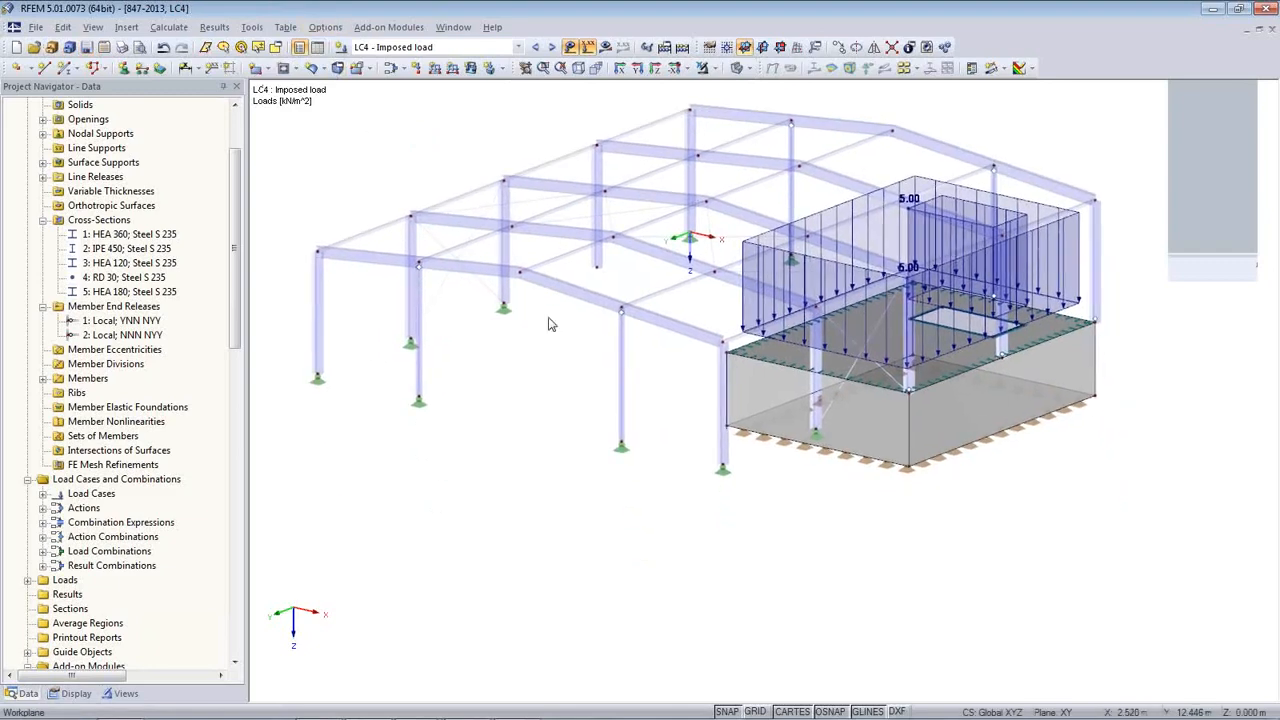
pyautogui.scroll(-2, 548, 318)
pyautogui.click(317, 48)
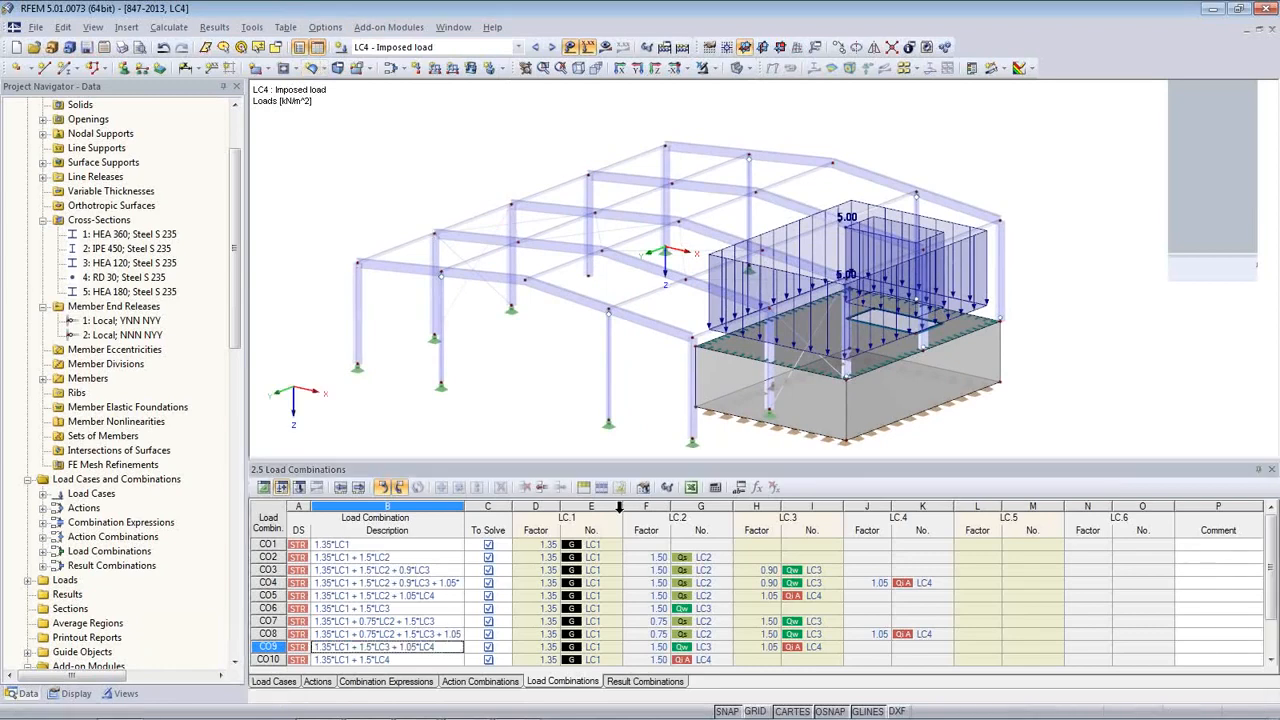
pyautogui.moveTo(534, 468); pyautogui.dragTo(531, 407)
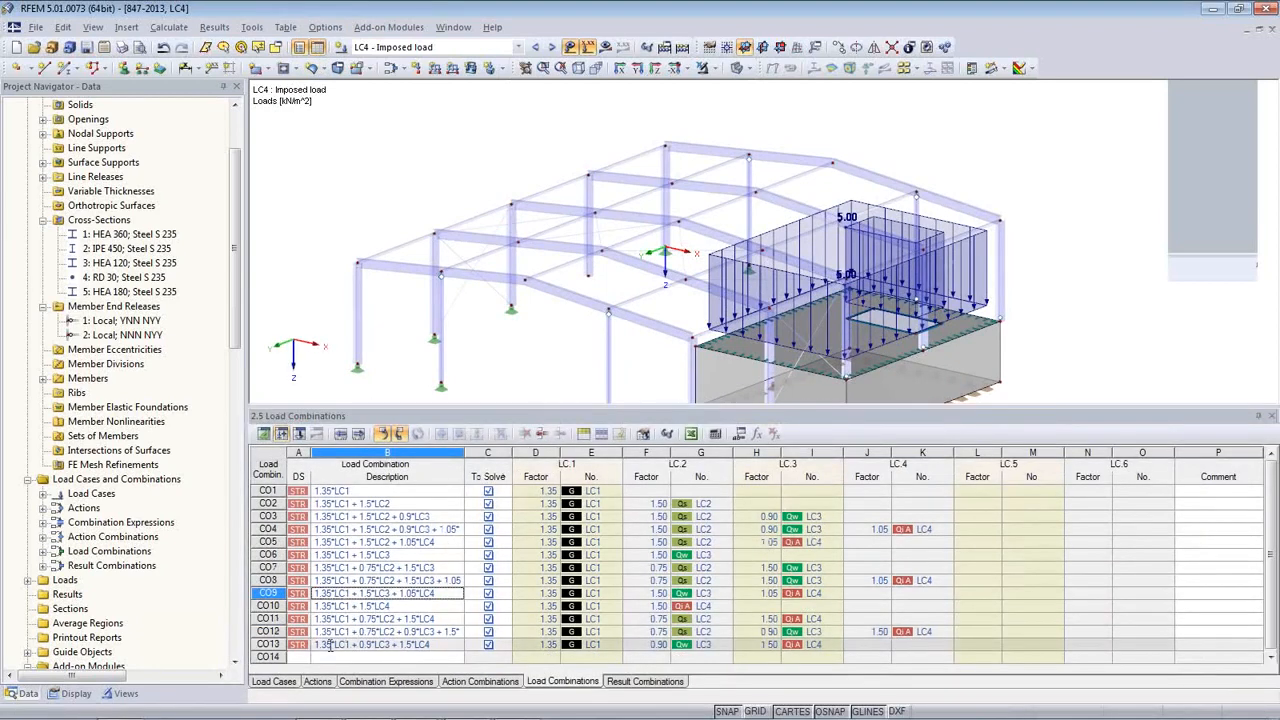
pyautogui.click(398, 491)
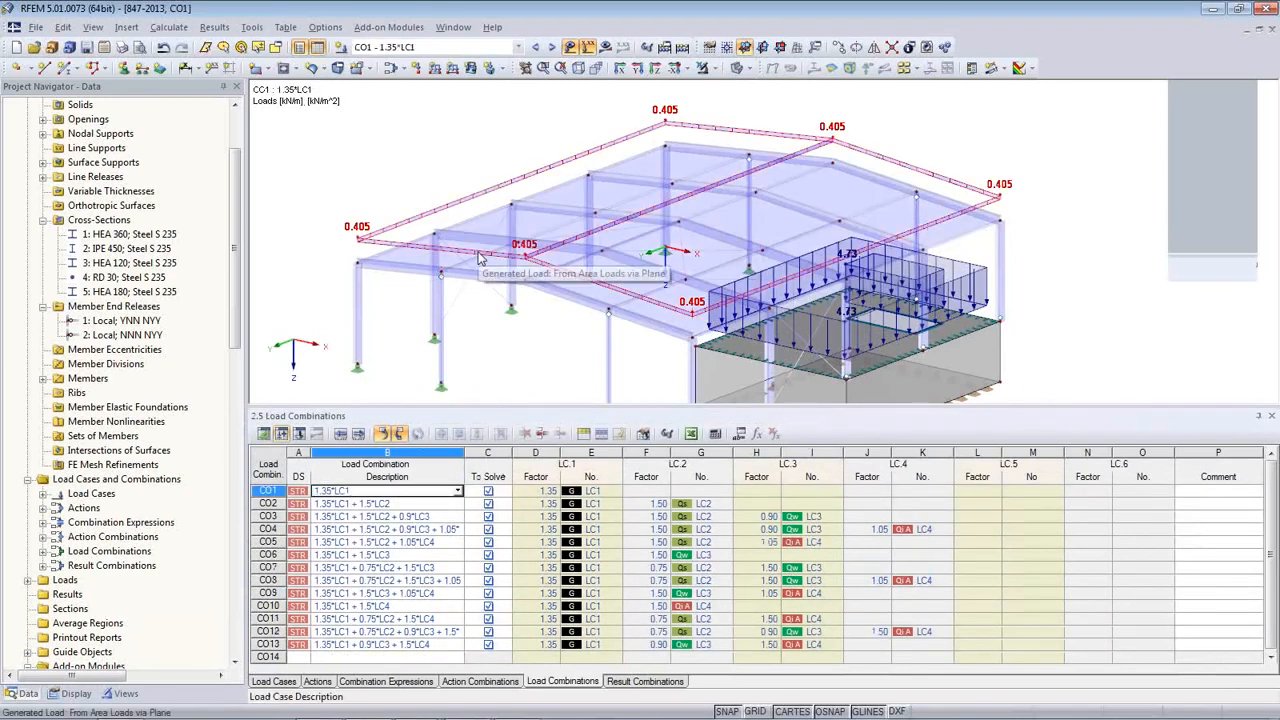
# - Examine the loads of the self-weight, snow and wind load cases through the load cases table
pyautogui.click(273, 681)
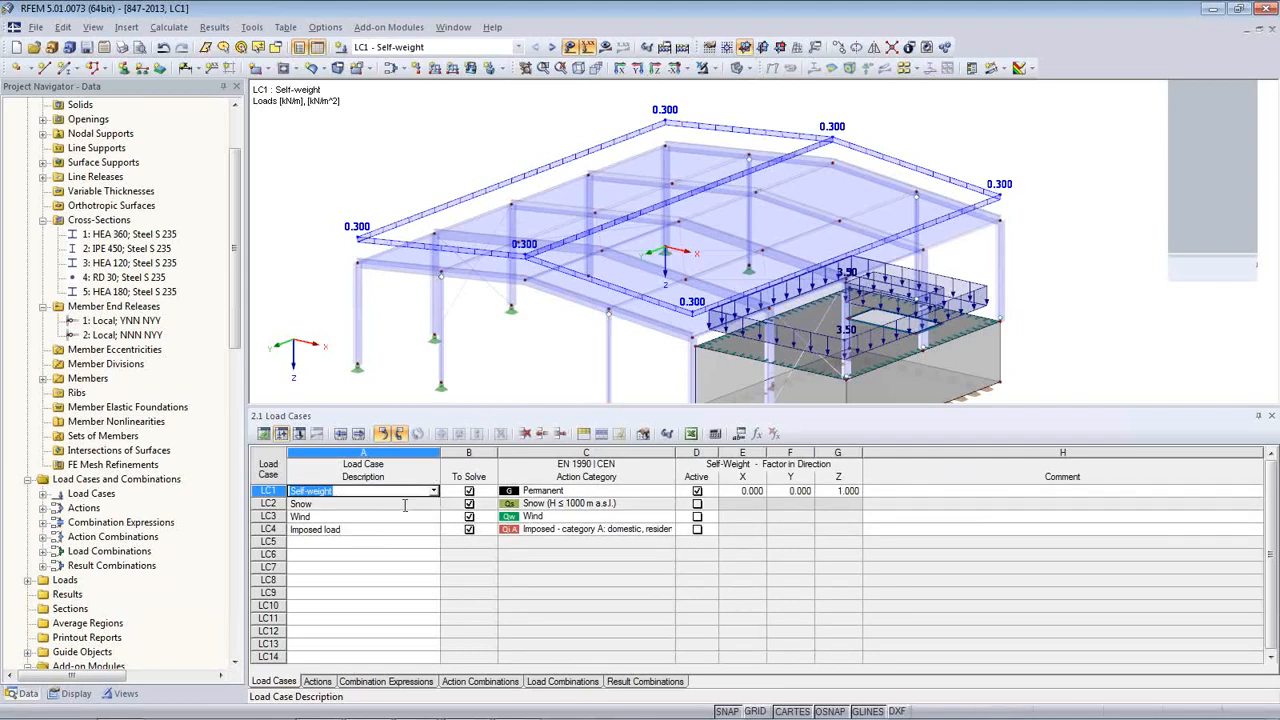
pyautogui.click(405, 505)
pyautogui.click(405, 518)
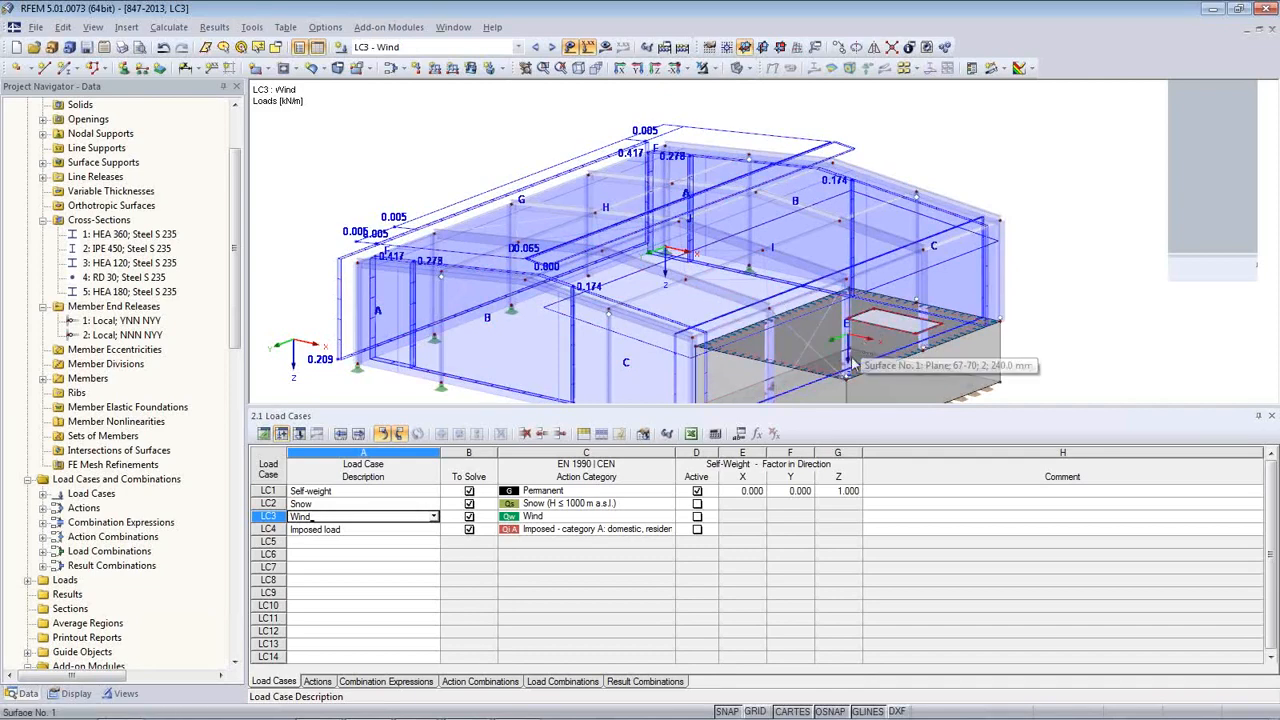
# - Enable the consideration of exclusive/inclusive load cases for the ULS combination expression CE1
pyautogui.click(418, 688)
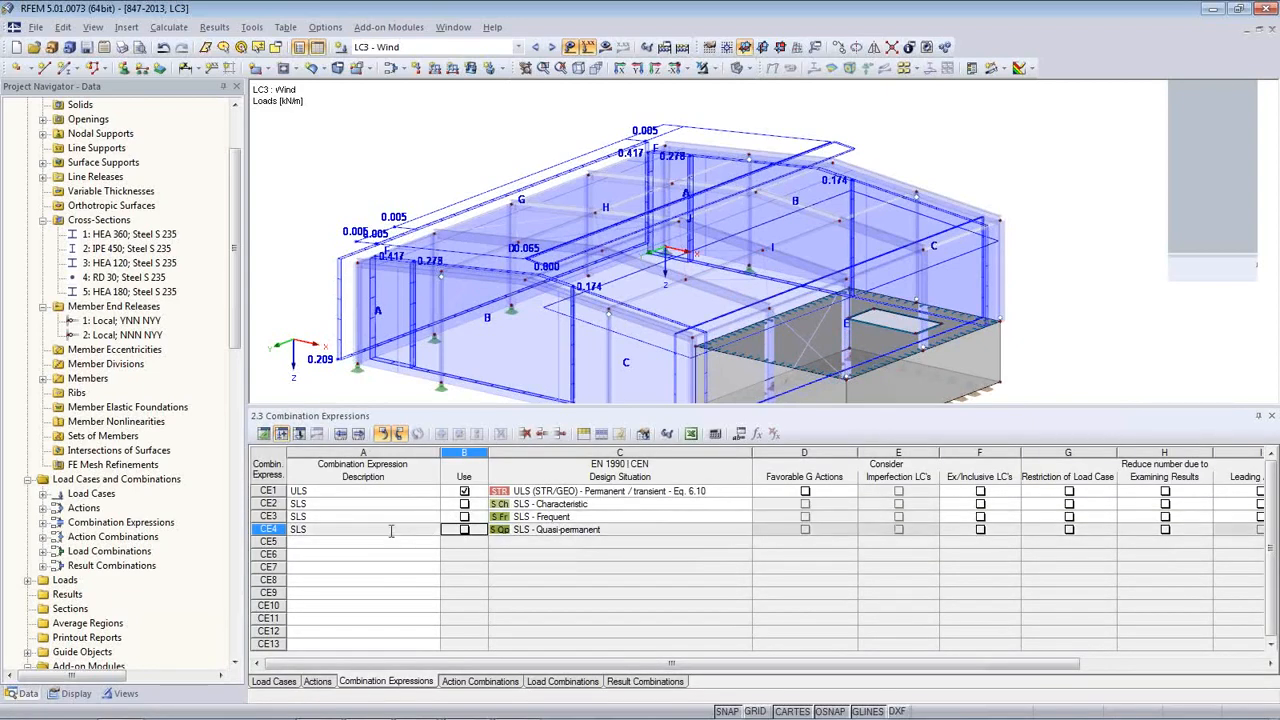
pyautogui.click(1010, 495)
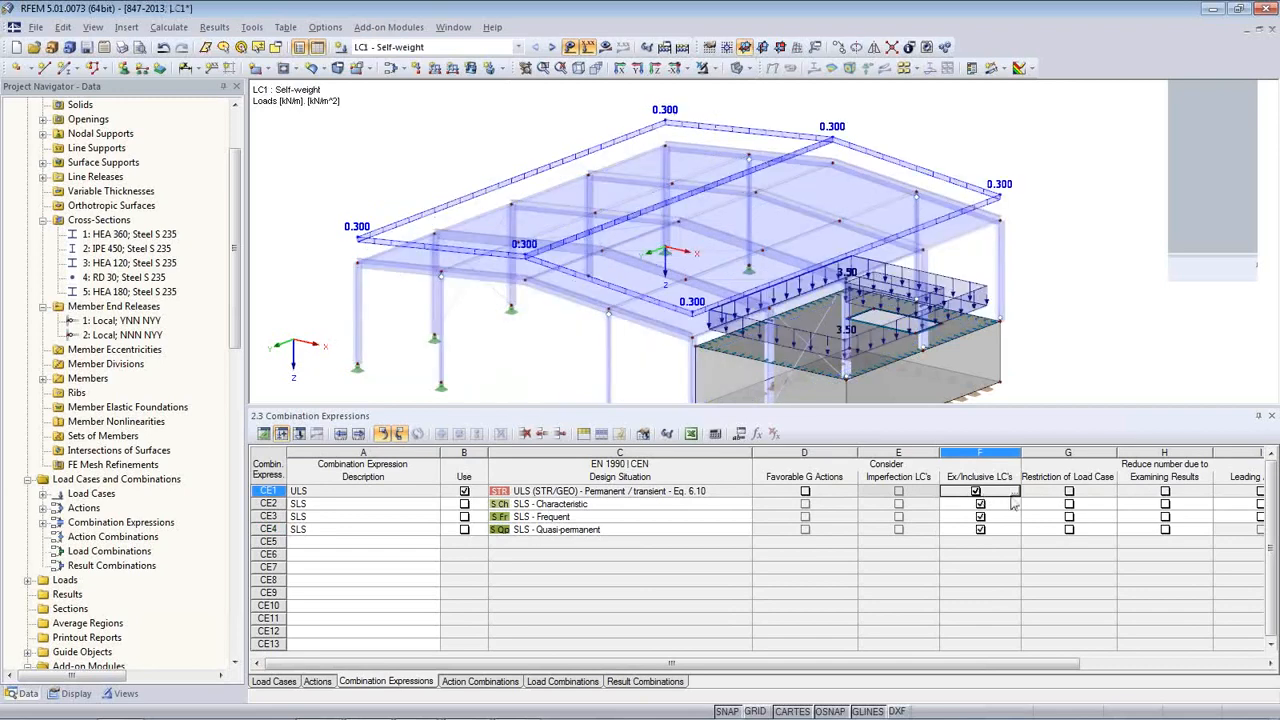
# - Review the exclusive load case settings of combination expression CE1, with LC4 not combined with LC2 and LC3, and accept them
pyautogui.click(1014, 491)
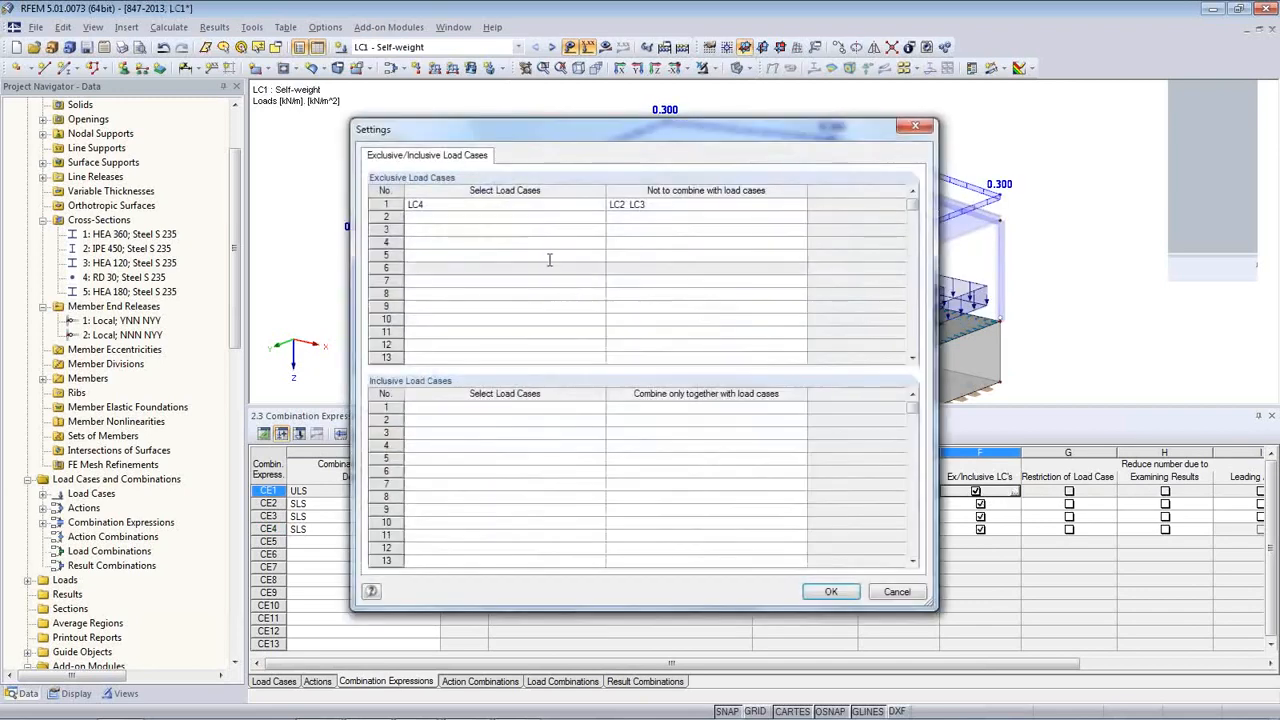
pyautogui.click(496, 205)
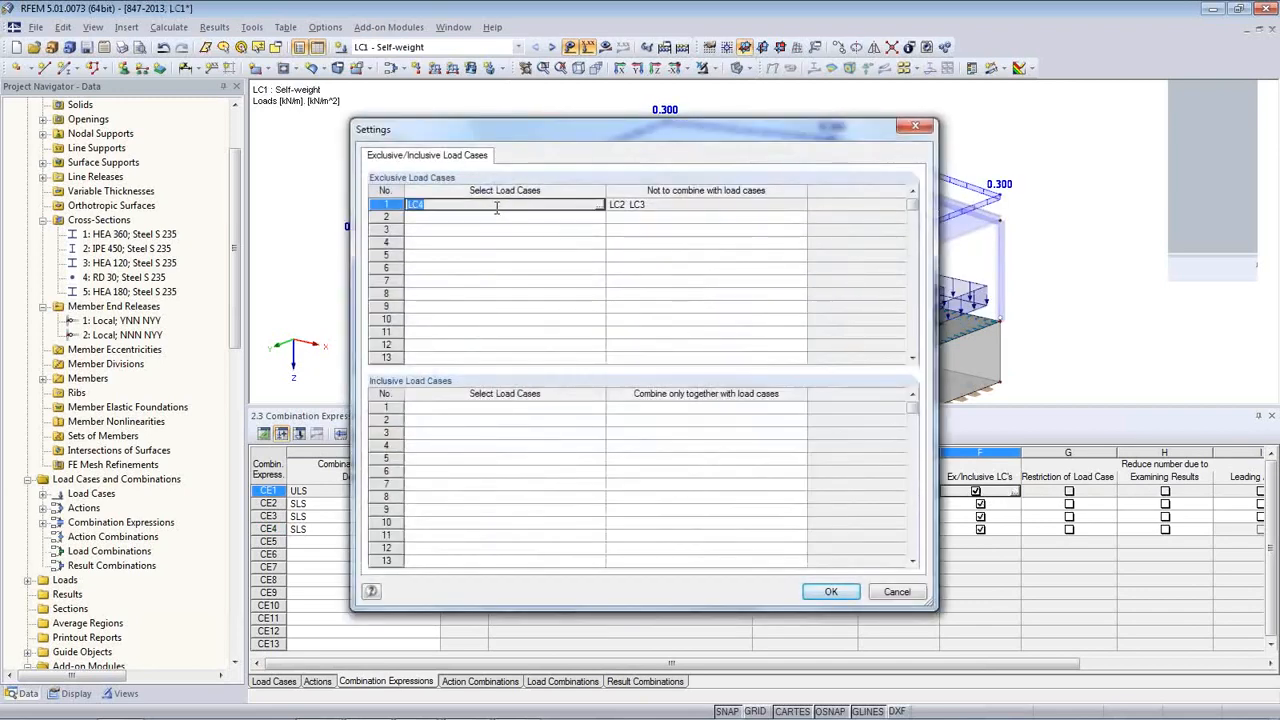
pyautogui.click(600, 207)
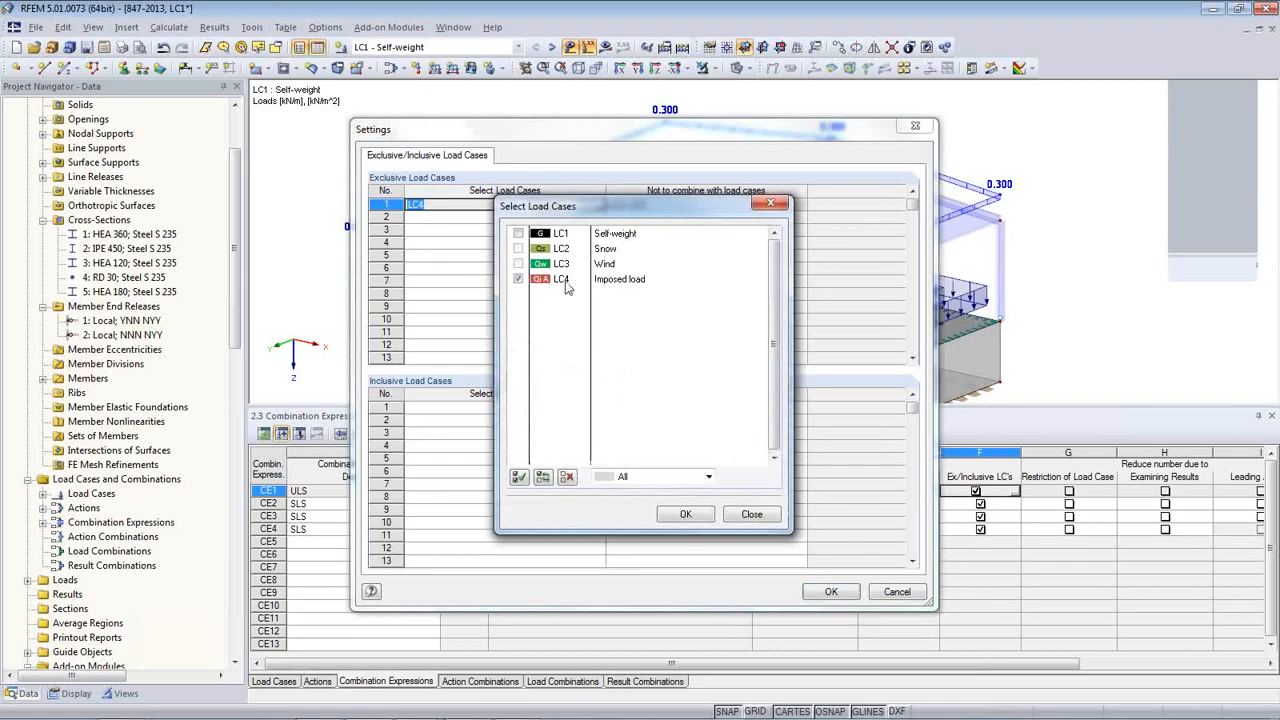
pyautogui.click(686, 514)
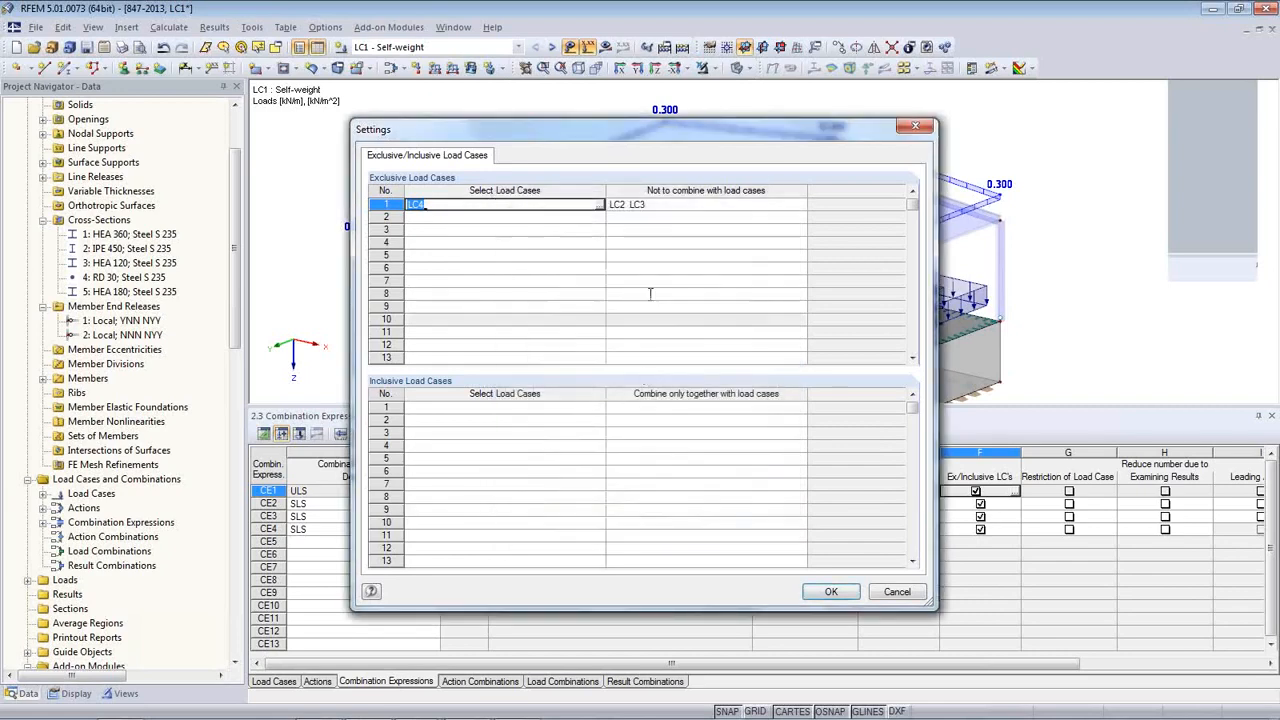
pyautogui.click(659, 211)
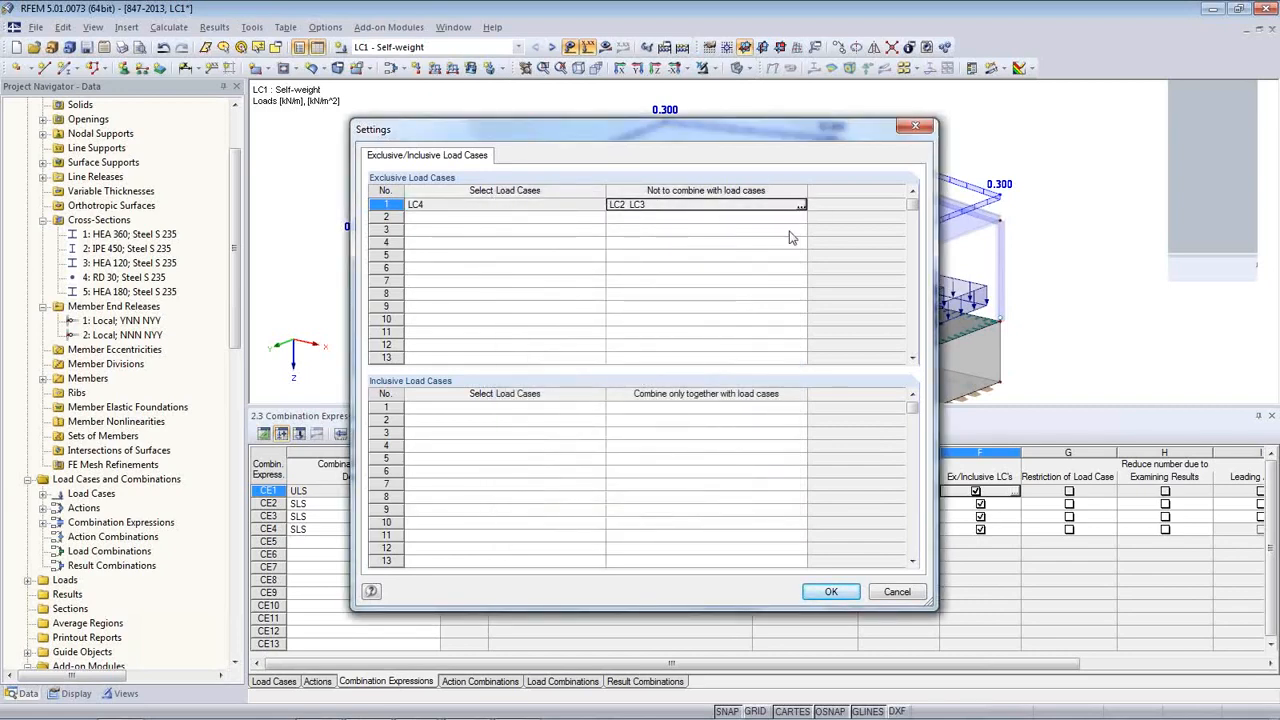
pyautogui.click(800, 205)
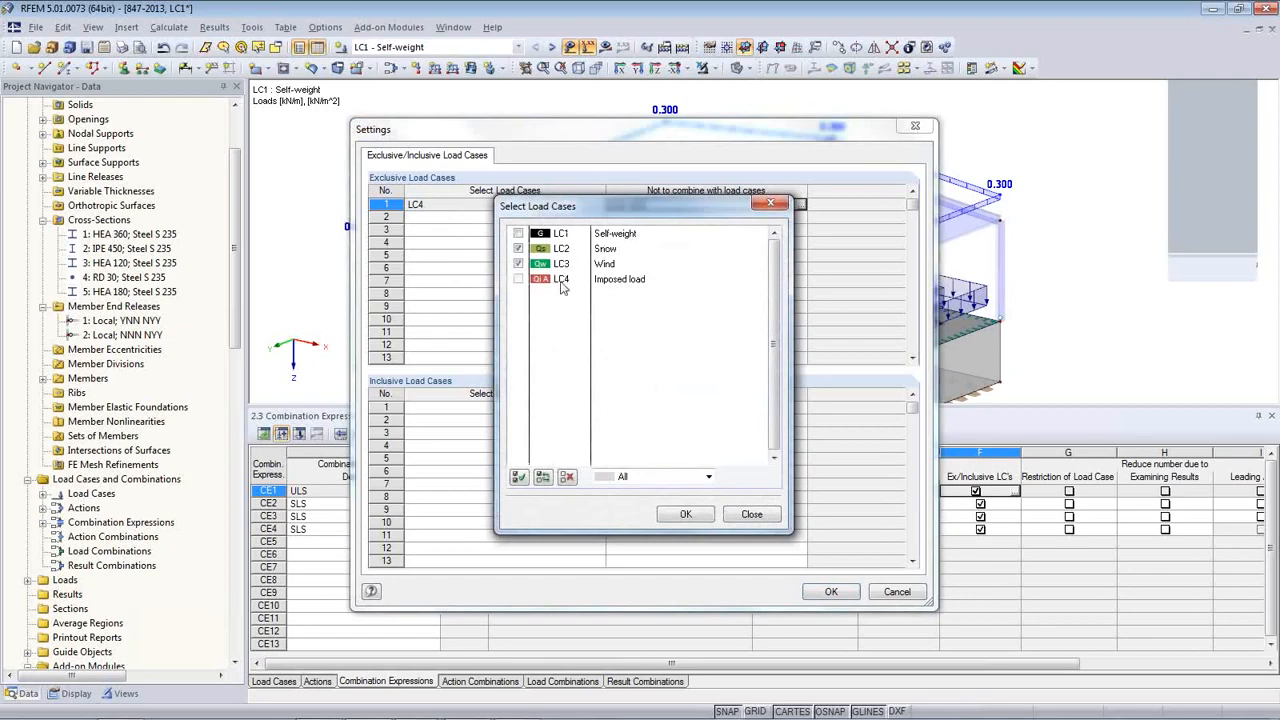
pyautogui.click(686, 514)
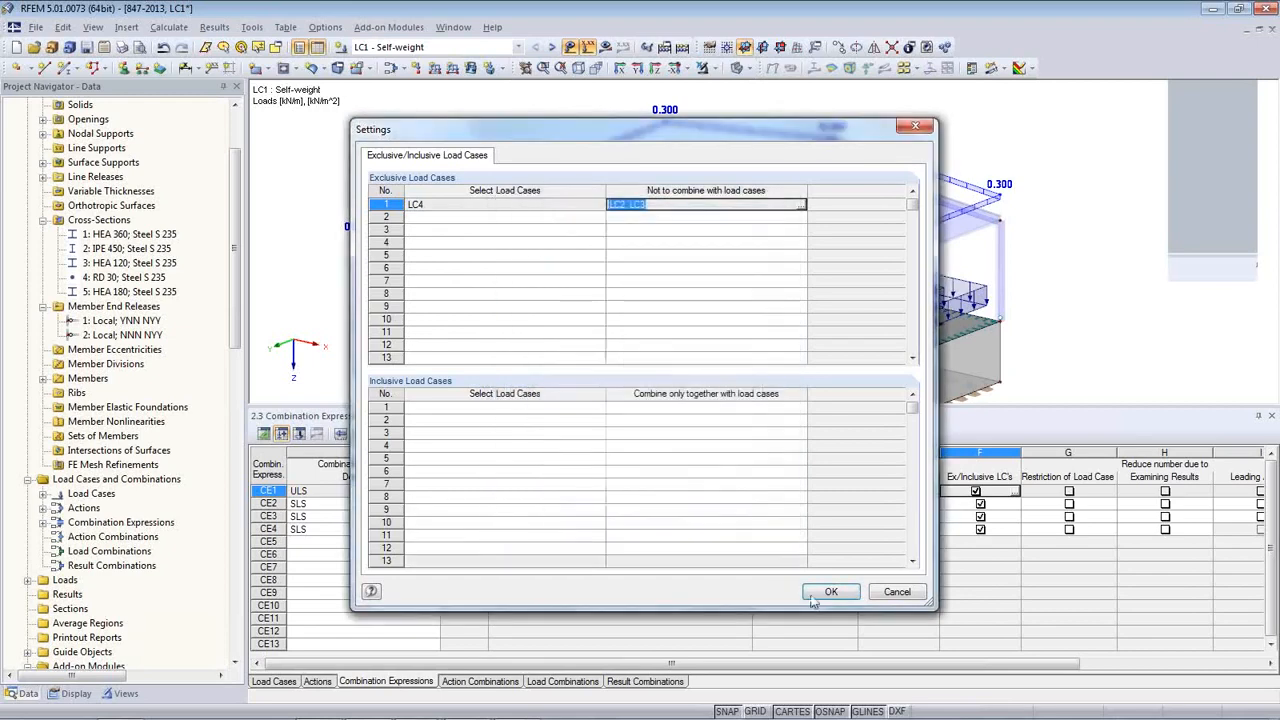
pyautogui.click(816, 591)
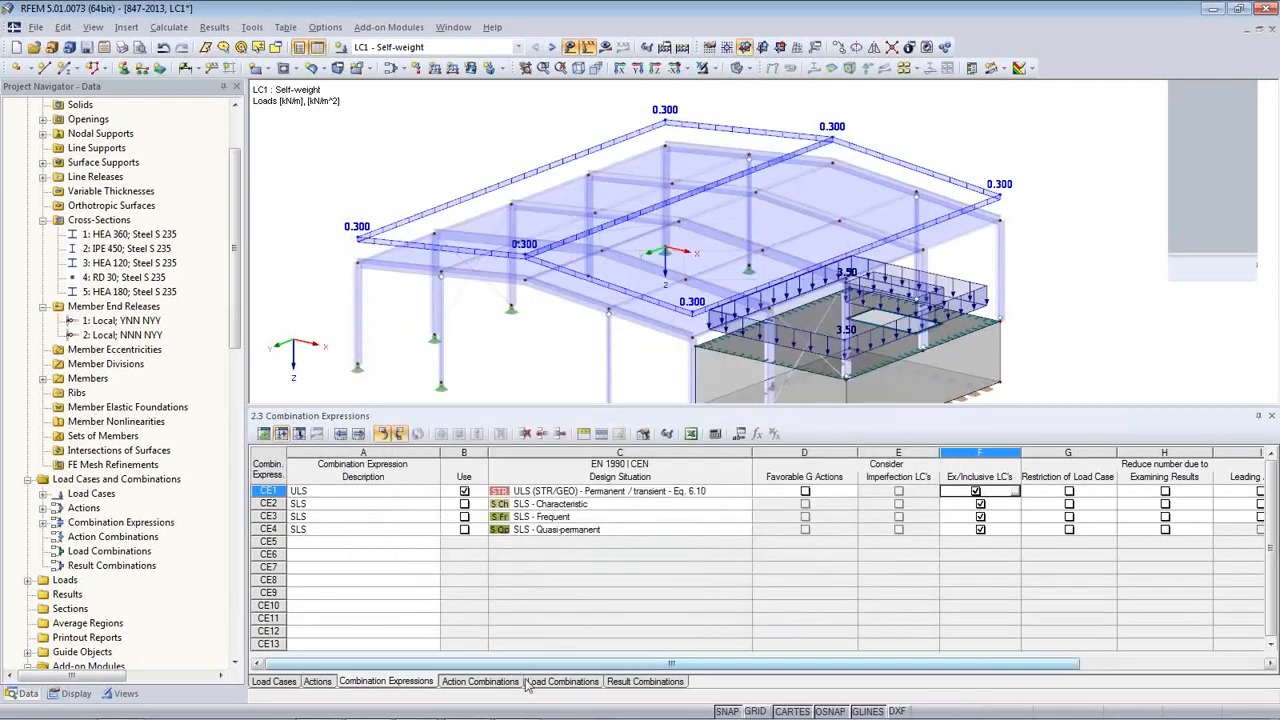
# - Examine the loads of load combination CO6 and shrink the load combinations table to give the model more room
pyautogui.click(562, 681)
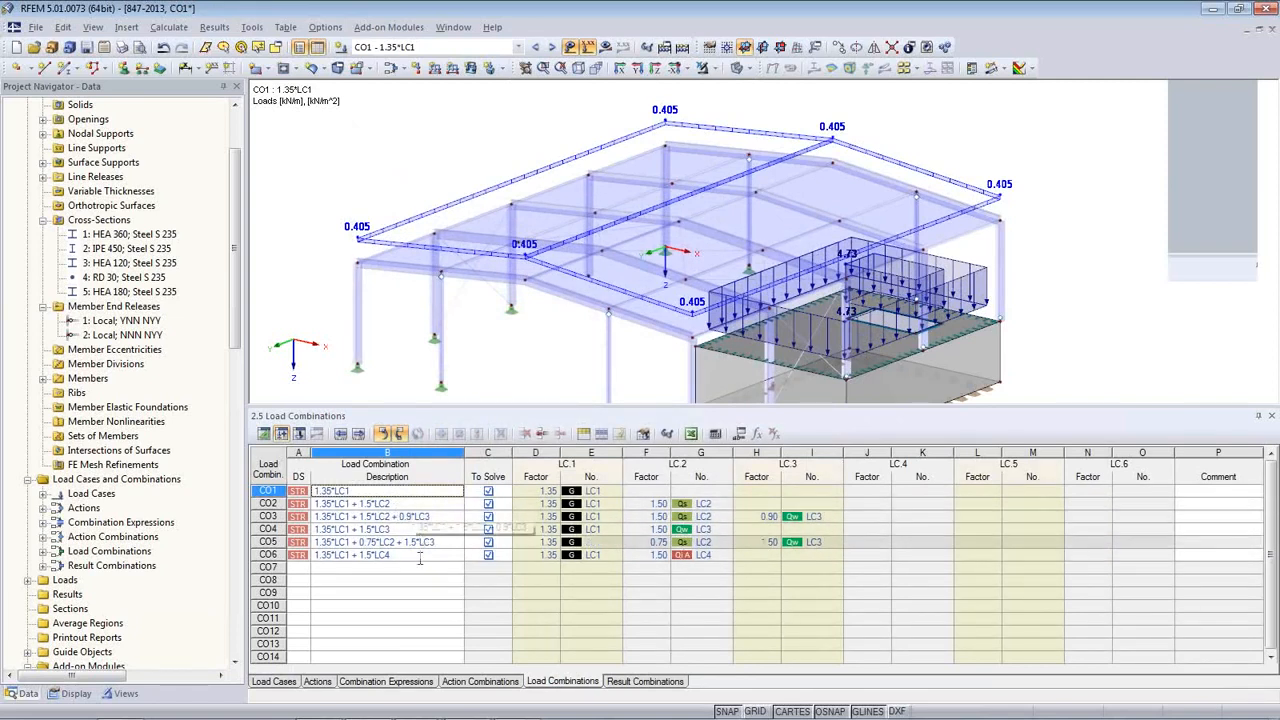
pyautogui.click(335, 555)
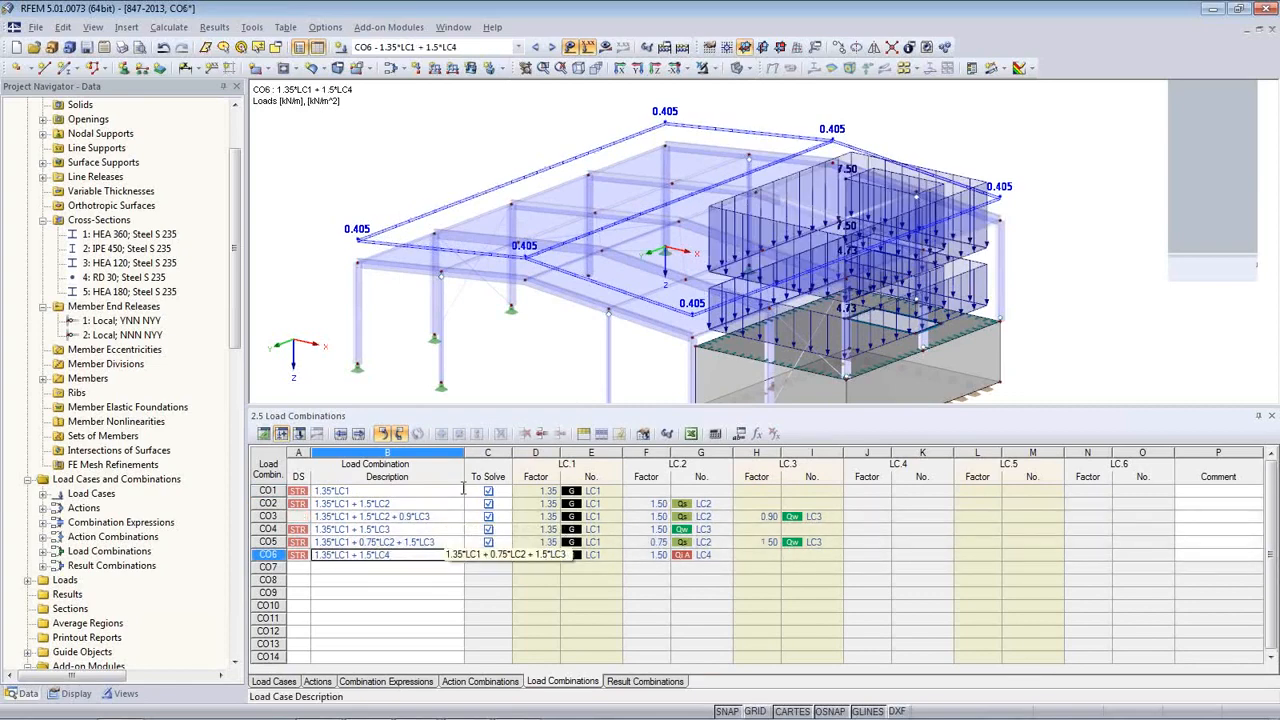
pyautogui.moveTo(496, 407); pyautogui.dragTo(489, 508)
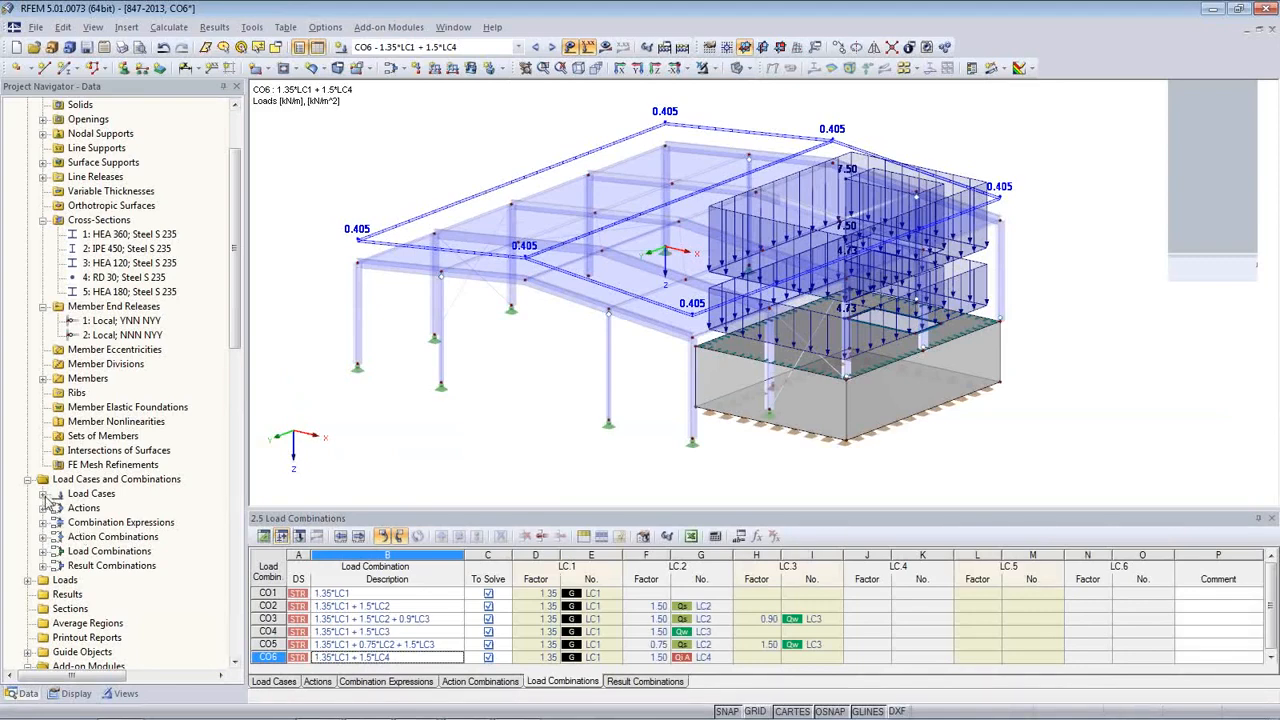
# - Expand the load cases, actions and result combinations in the navigator, and inspect RC1 in the result combinations table
pyautogui.click(44, 495)
pyautogui.click(44, 566)
pyautogui.scroll(-2, 125, 570)
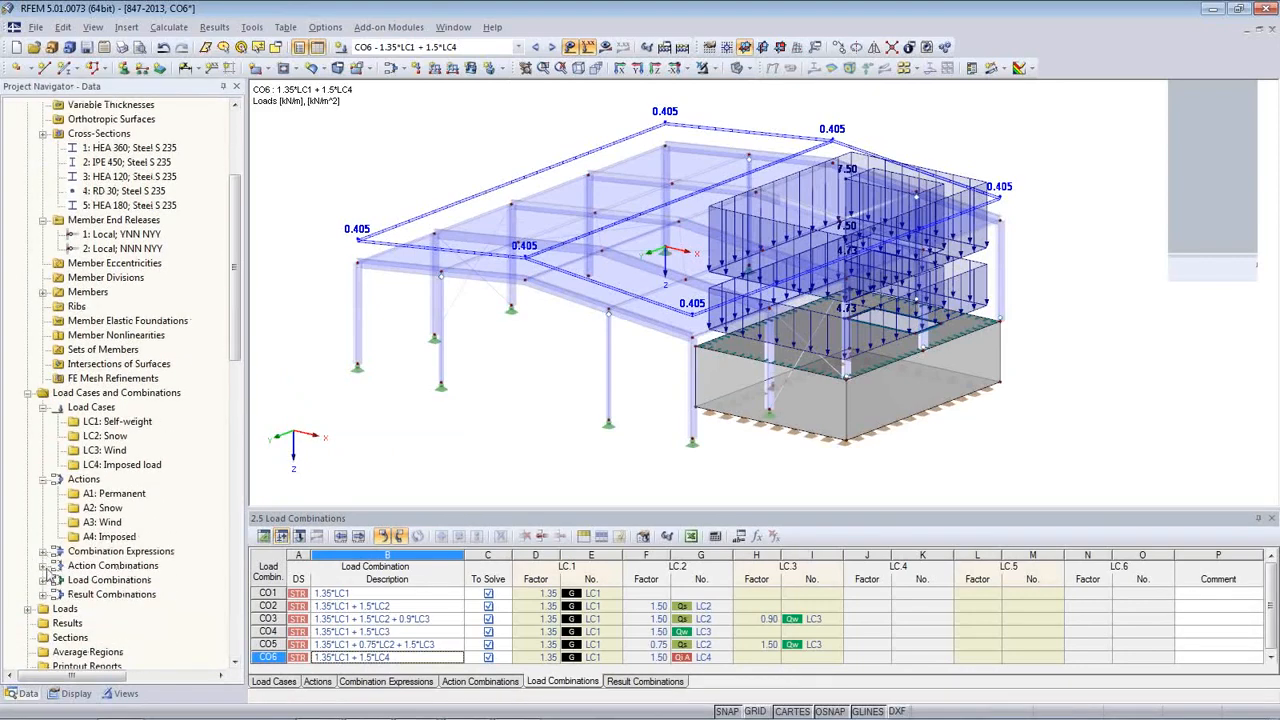
pyautogui.click(43, 596)
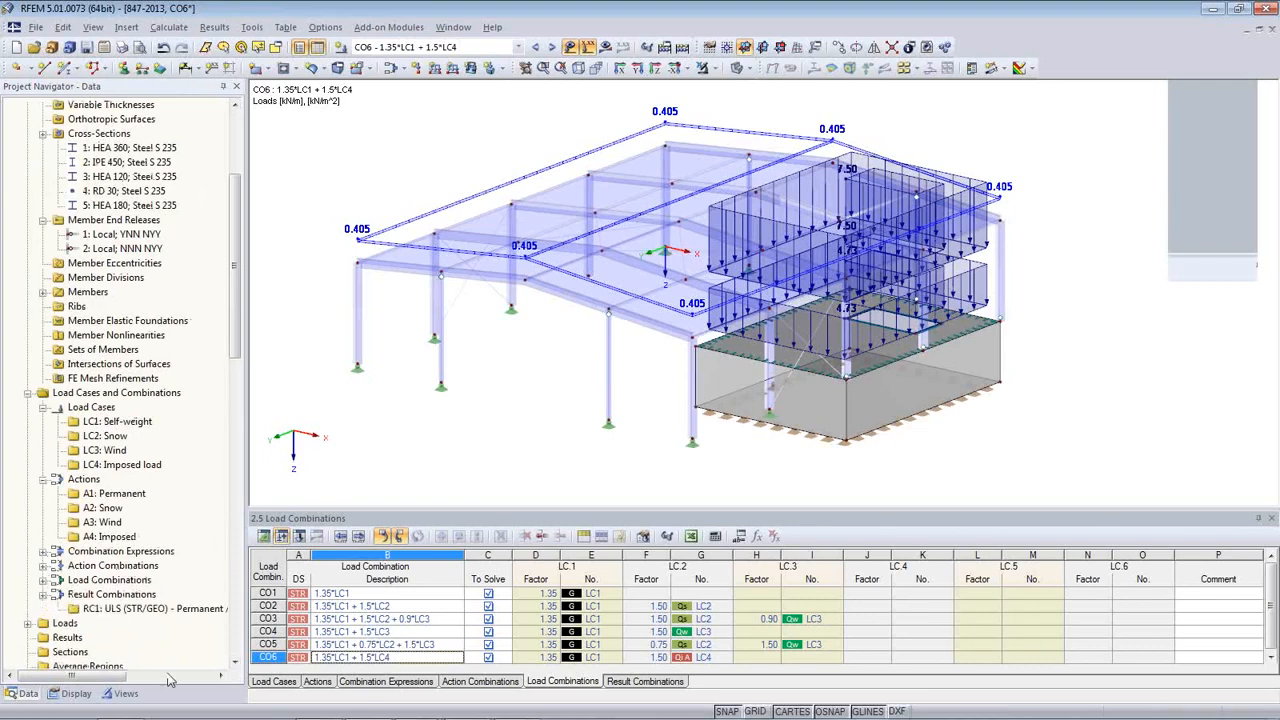
pyautogui.click(645, 681)
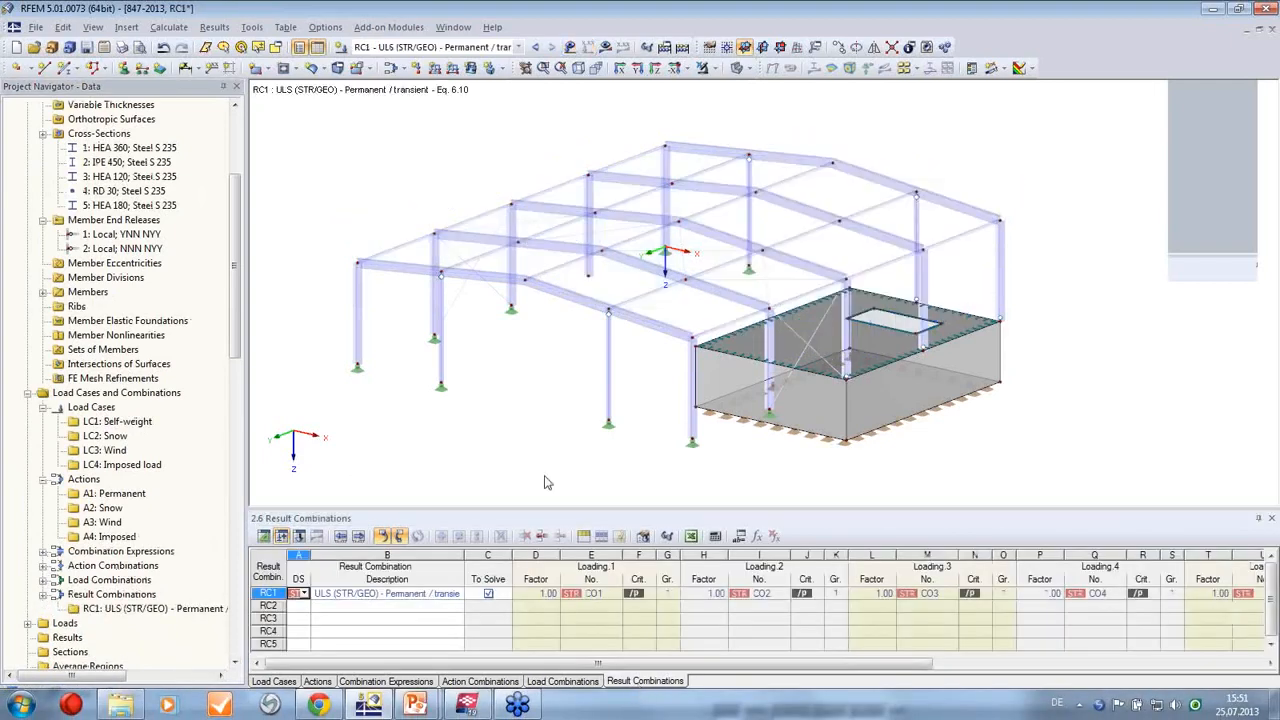
pyautogui.click(374, 593)
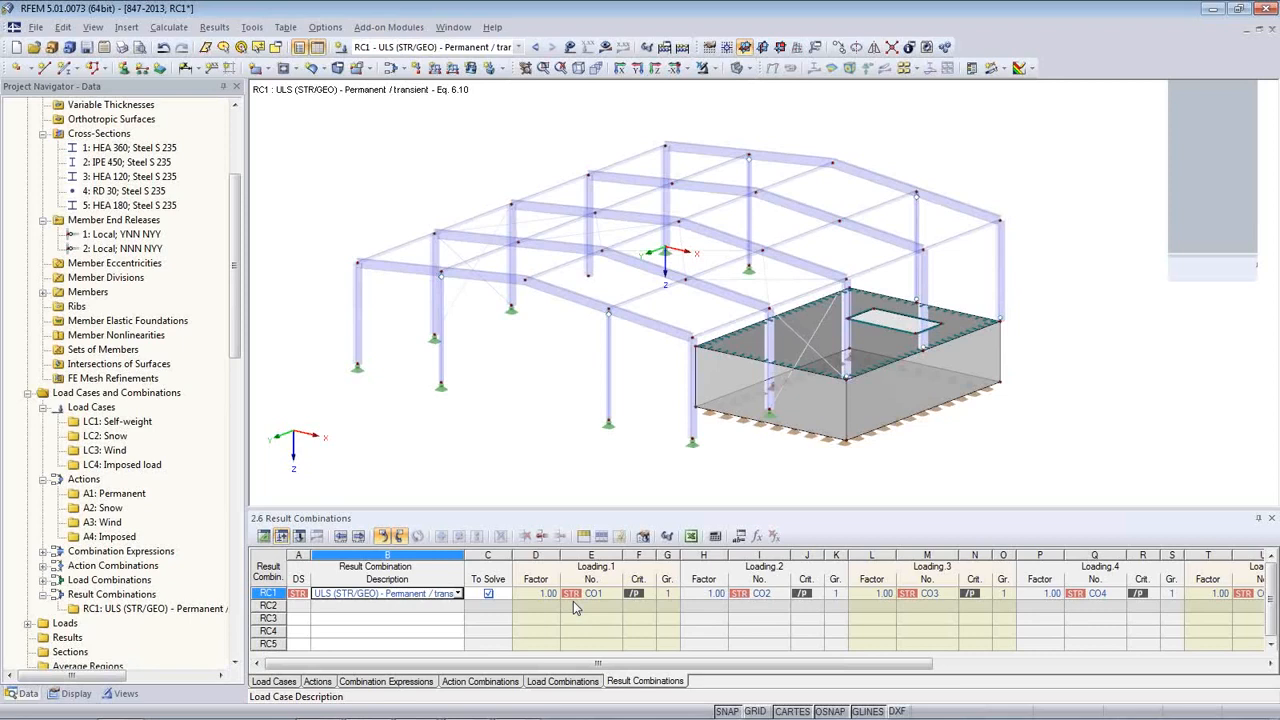
# - Close the result combinations table to enlarge the model view
pyautogui.moveTo(555, 387); pyautogui.dragTo(534, 363, button='middle')
pyautogui.scroll(1, 540, 370)
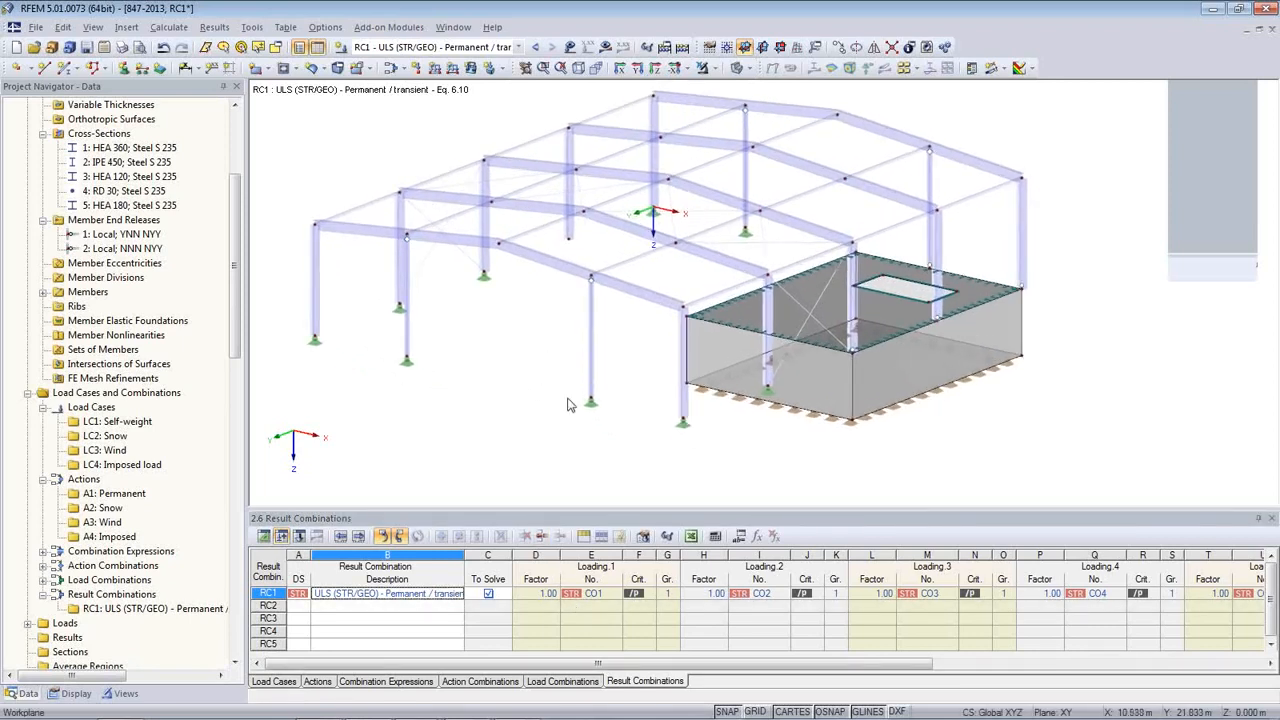
pyautogui.click(1271, 518)
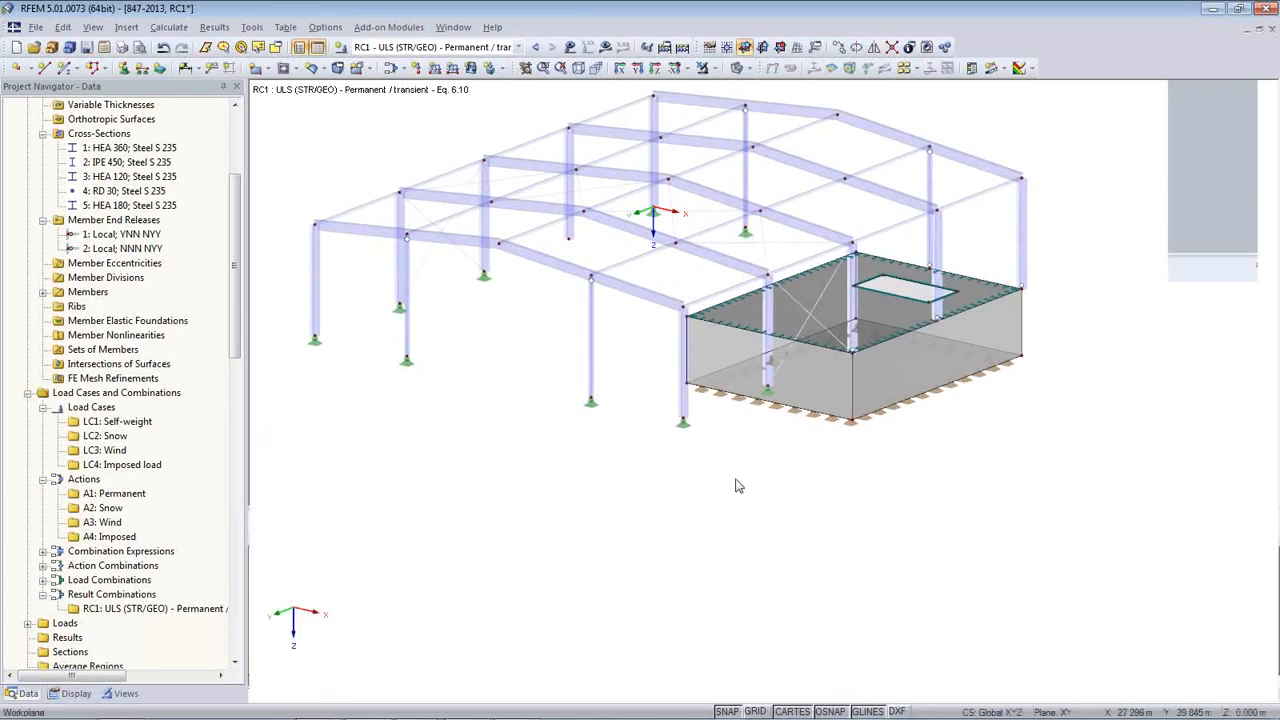
# - Switch the current loading to load combination CO1 - 1.35*LC1 and hide the load display
pyautogui.moveTo(735, 486); pyautogui.dragTo(766, 600, button='middle')
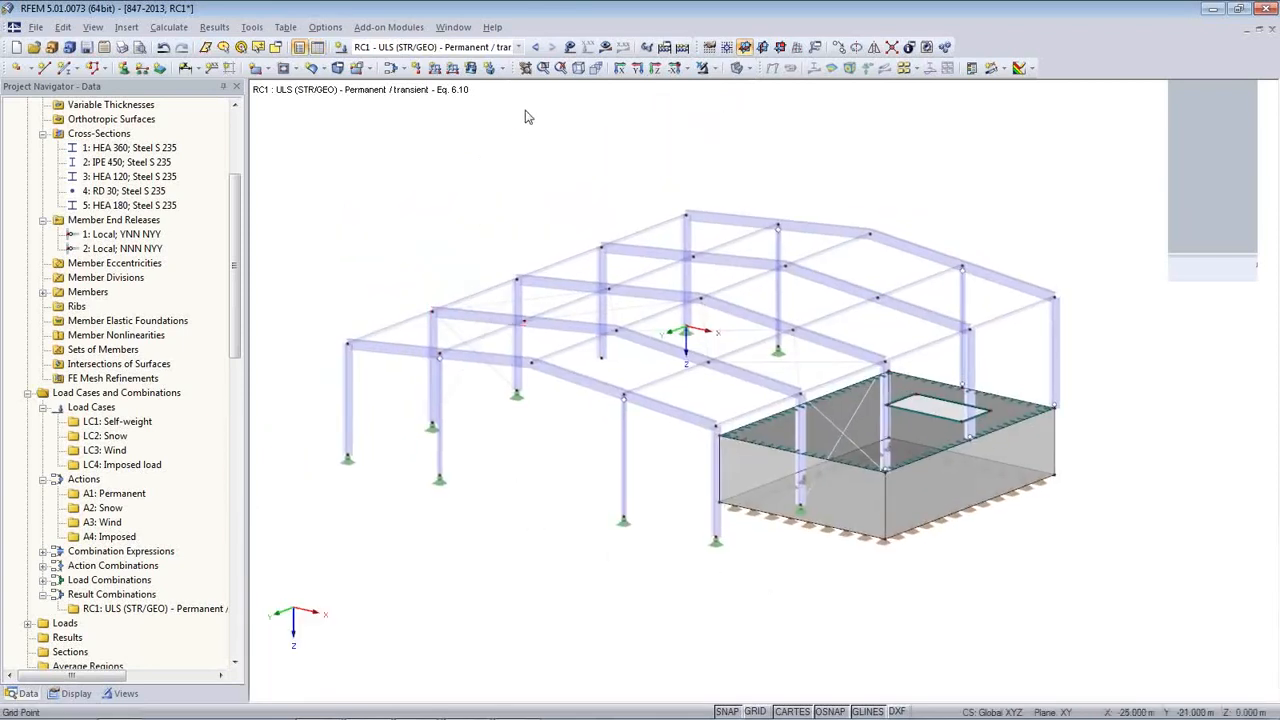
pyautogui.click(518, 47)
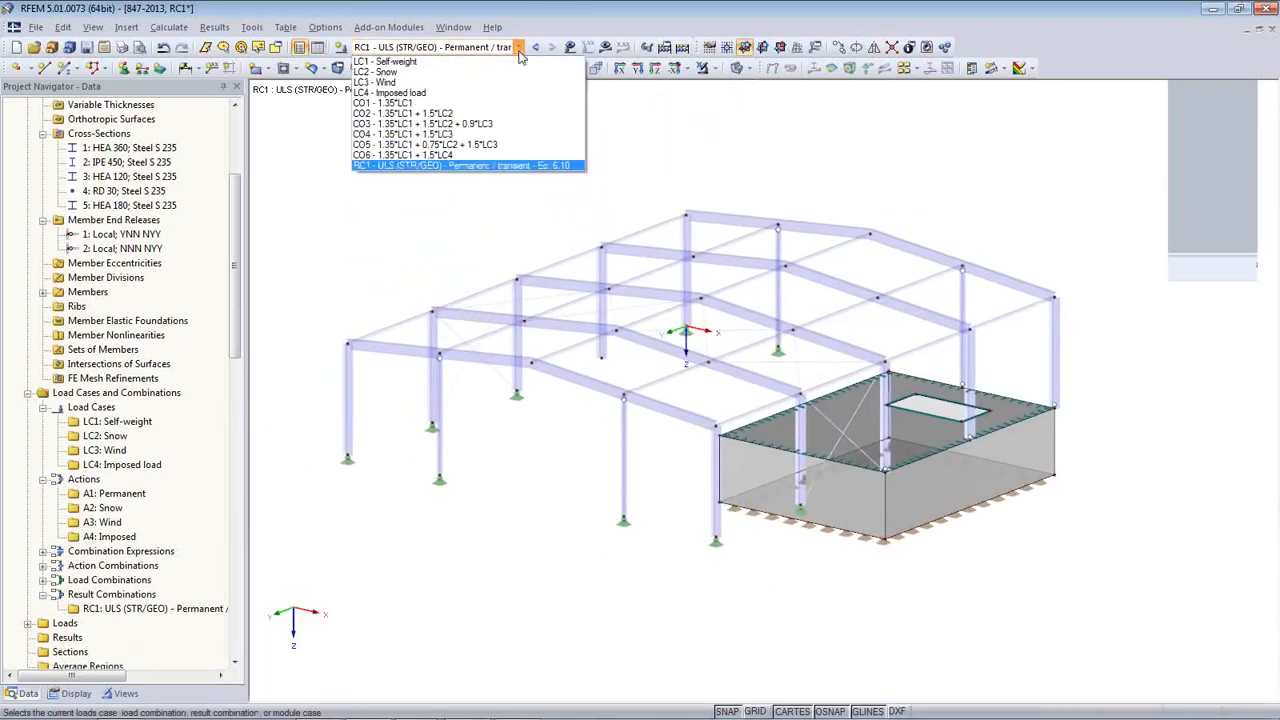
pyautogui.click(512, 107)
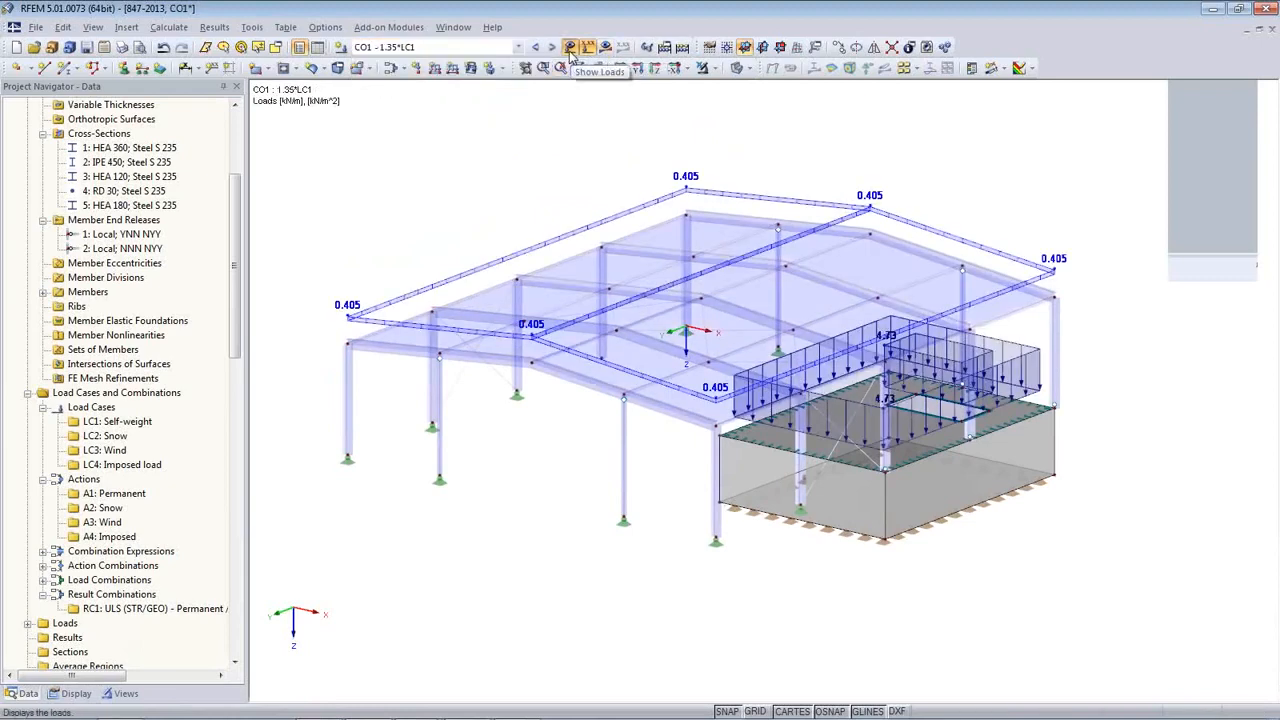
pyautogui.click(570, 48)
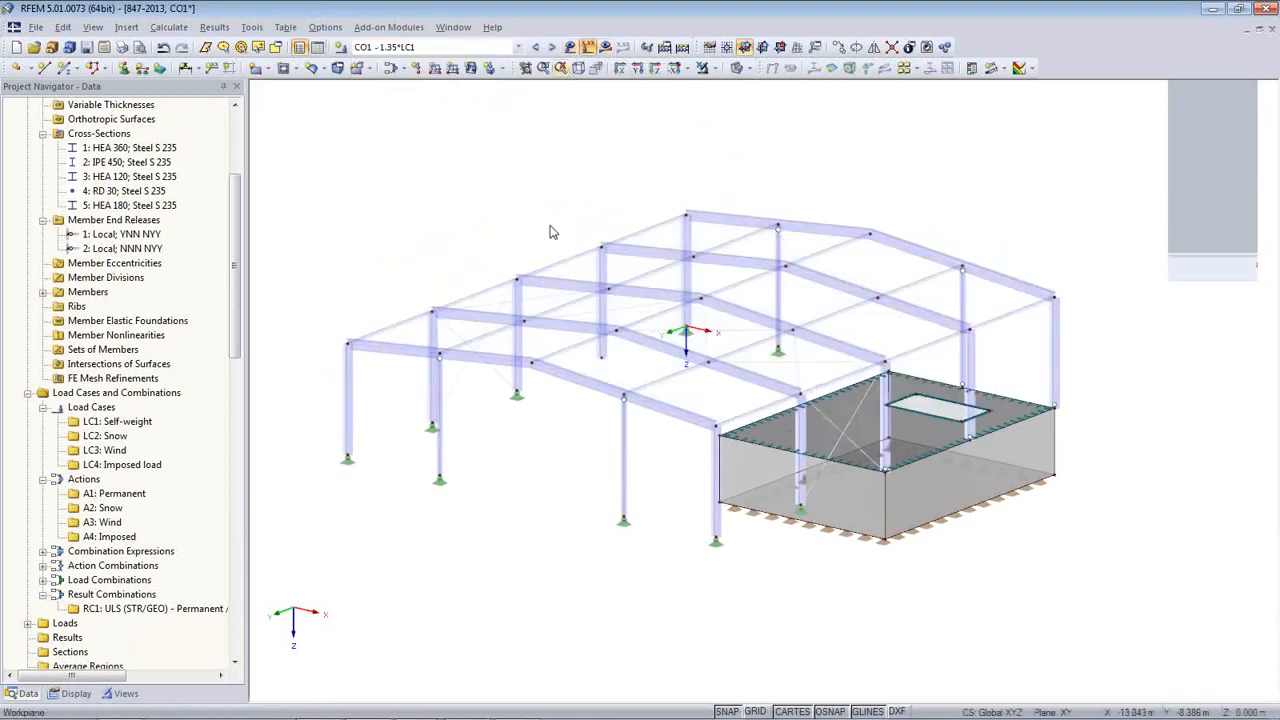
# - Start the calculation of CO1, read the full calculation message, and inspect the marked node in the model
pyautogui.click(605, 47)
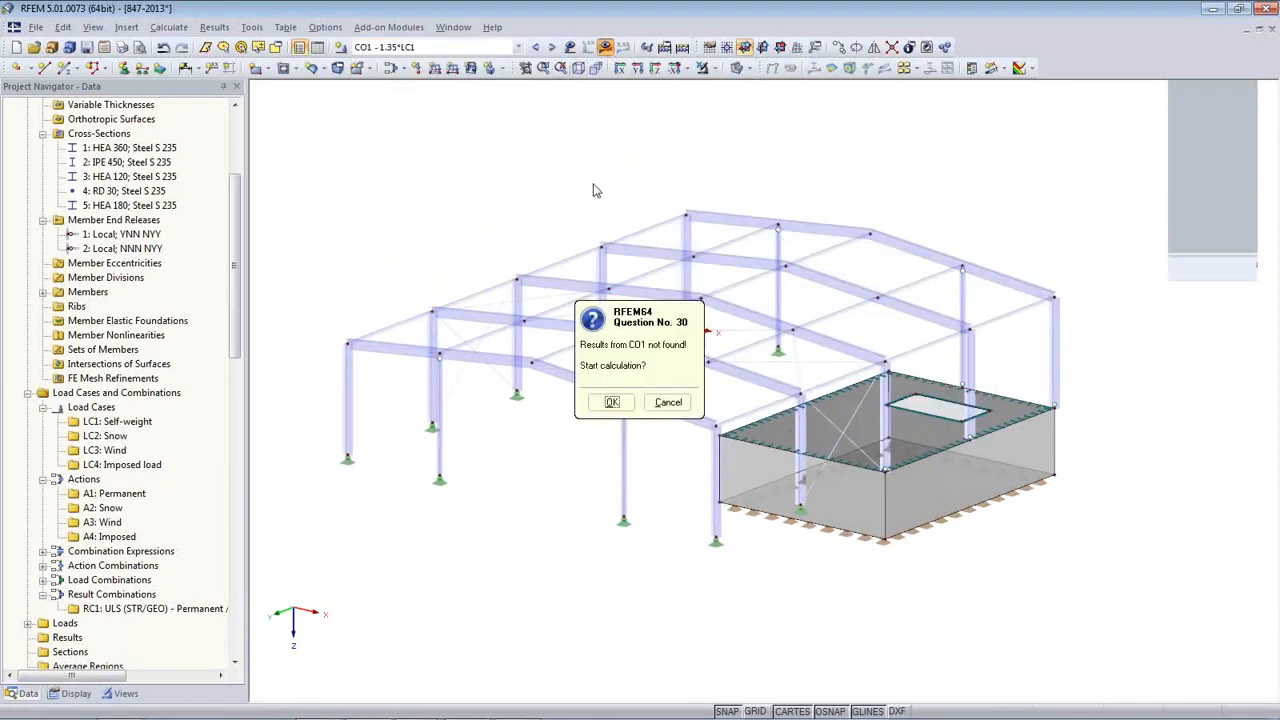
pyautogui.click(609, 402)
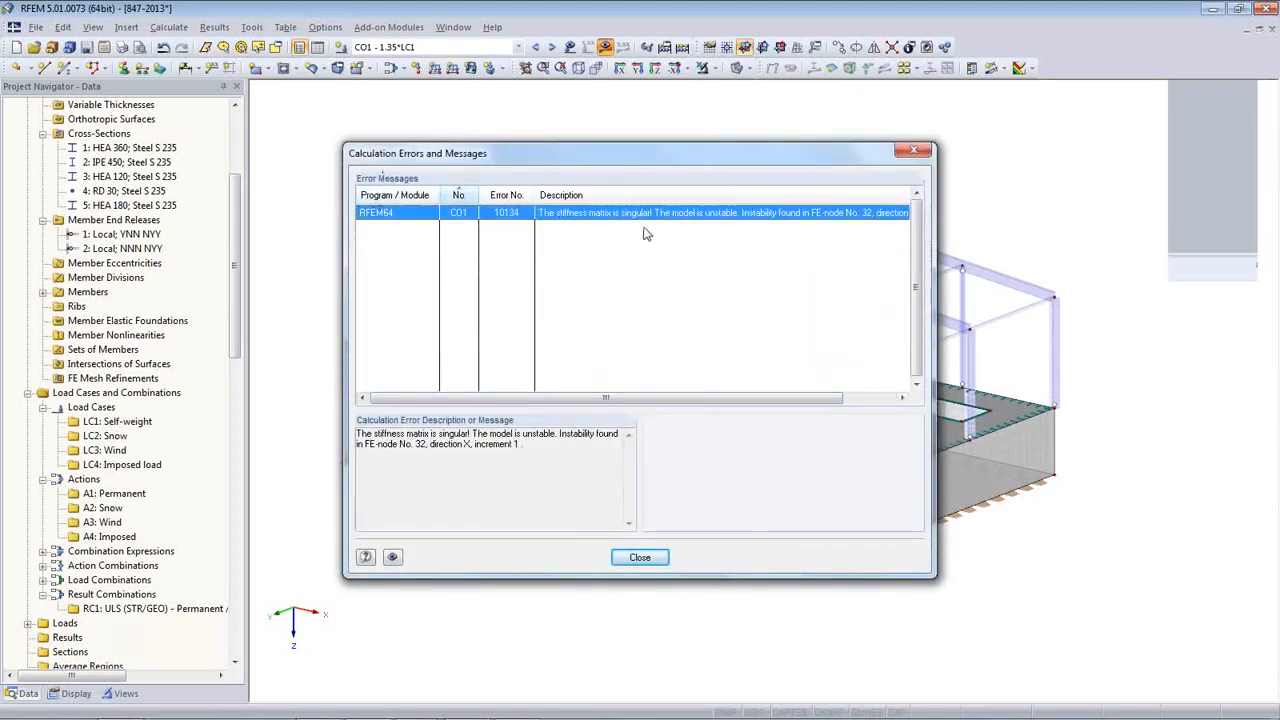
pyautogui.moveTo(621, 162); pyautogui.dragTo(241, 265)
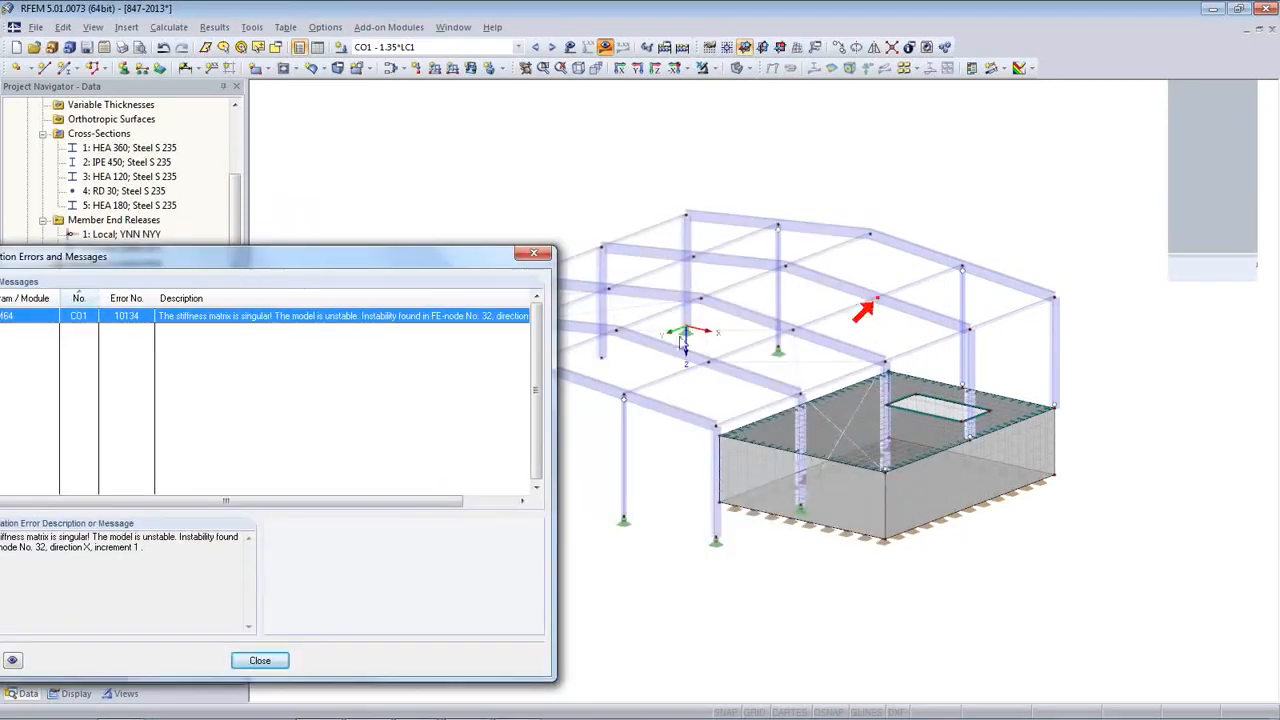
pyautogui.moveTo(378, 506); pyautogui.dragTo(435, 508)
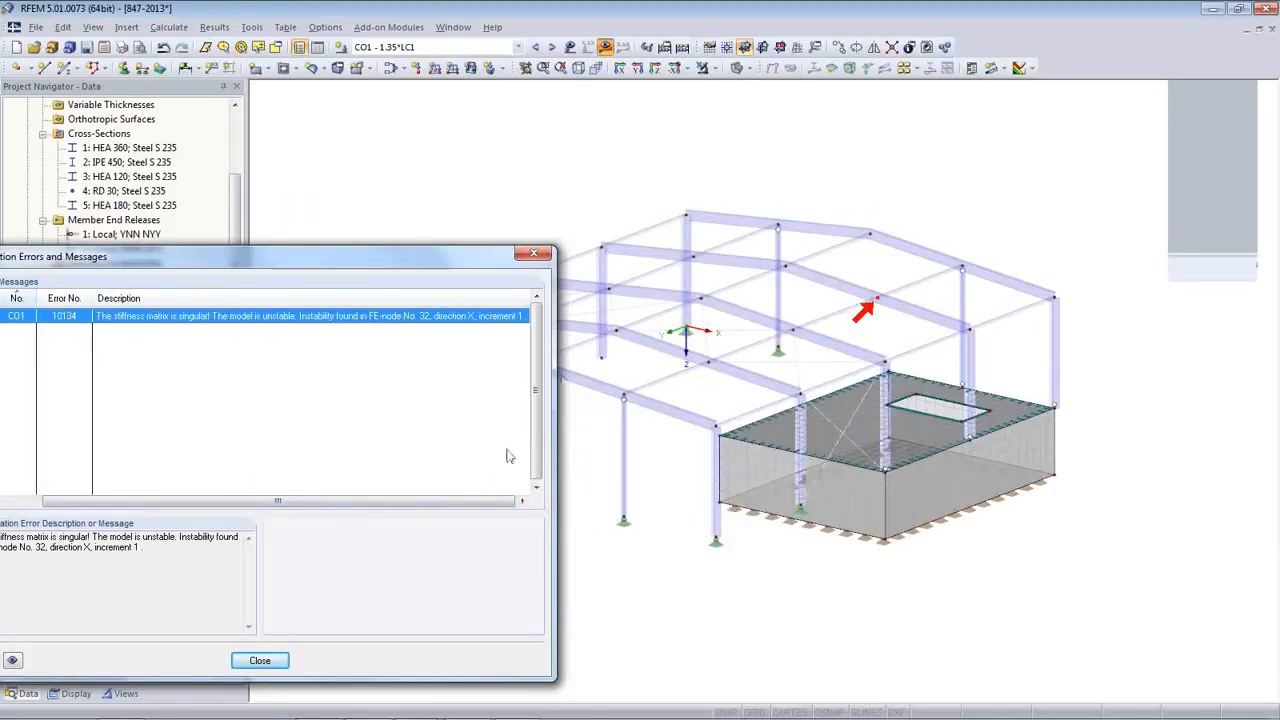
pyautogui.click(260, 661)
pyautogui.moveTo(464, 584); pyautogui.dragTo(557, 546, button='middle')
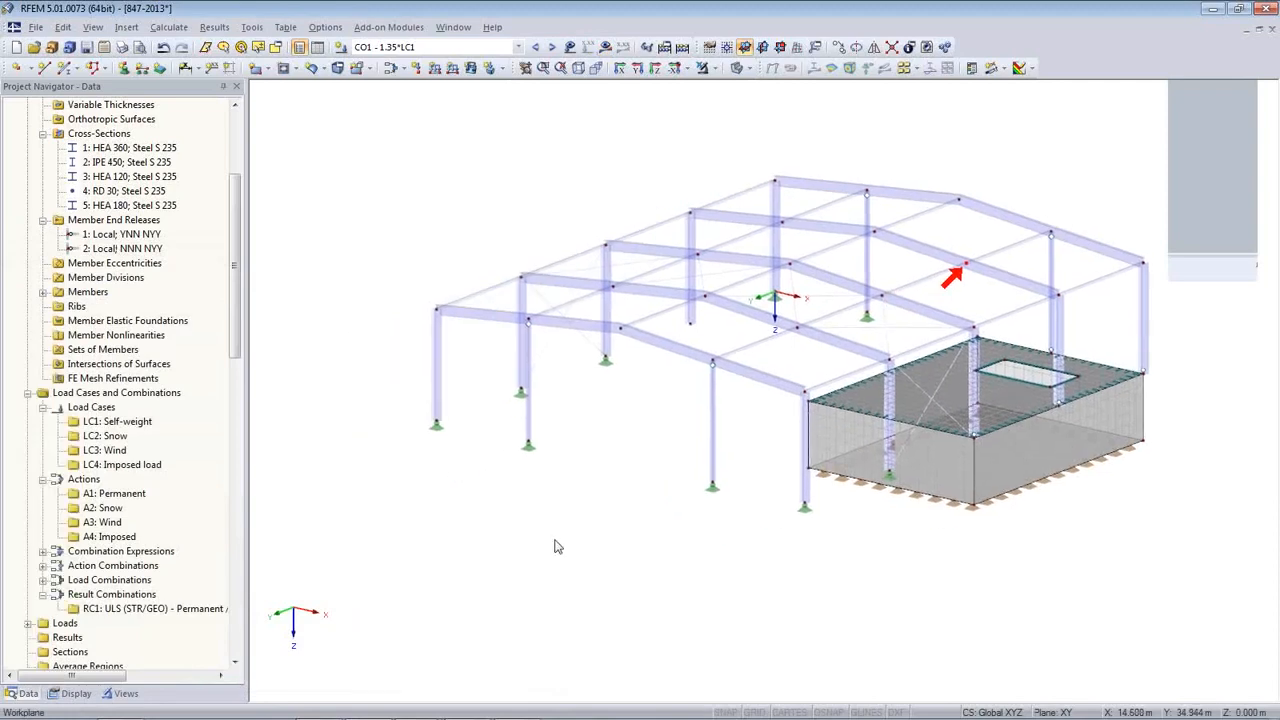
pyautogui.keyDown('ctrl'); pyautogui.moveTo(654, 556); pyautogui.dragTo(417, 600, button='middle'); pyautogui.keyUp('ctrl')
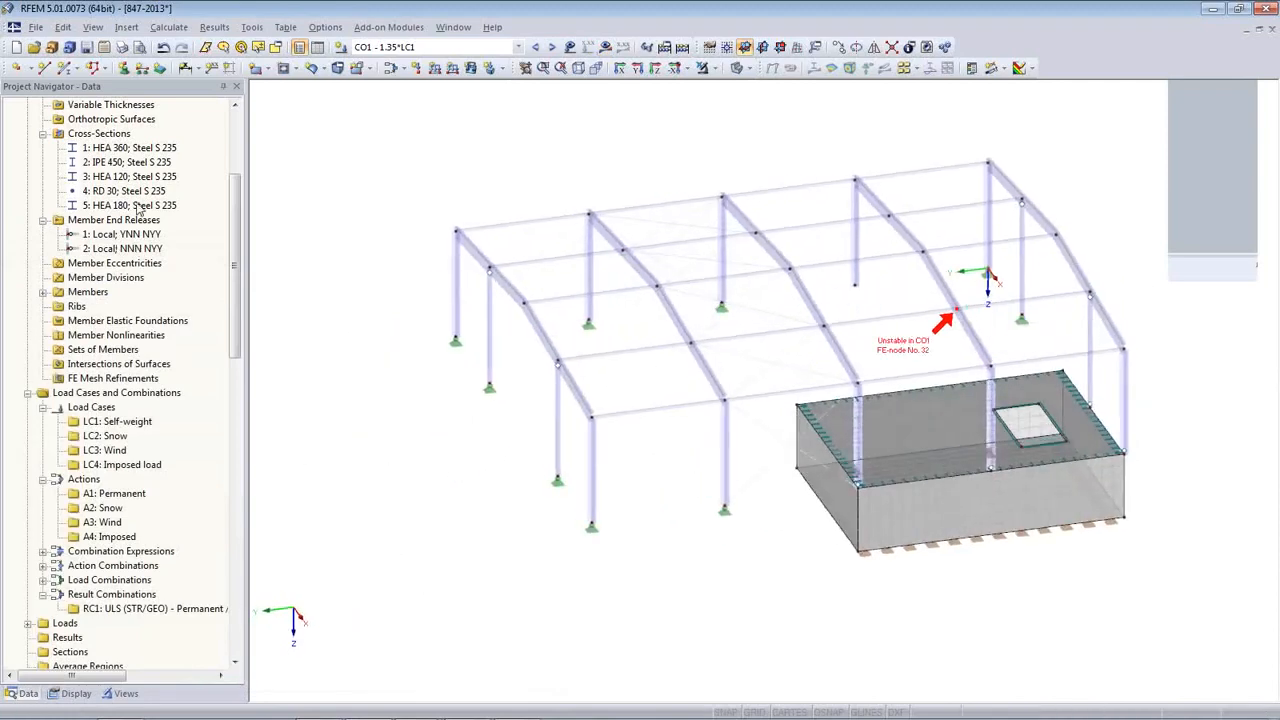
# - Set the reduction factor of stiffness for failing members to 100 in the global calculation parameters
pyautogui.click(168, 27)
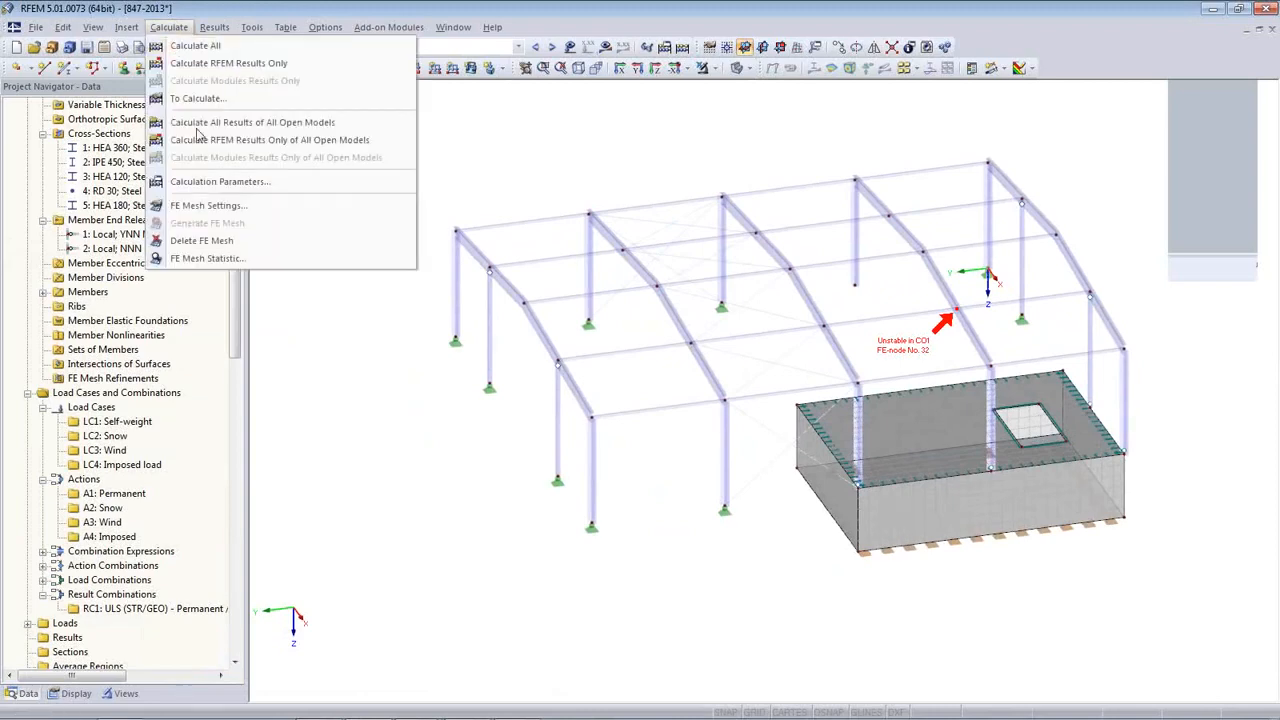
pyautogui.click(210, 184)
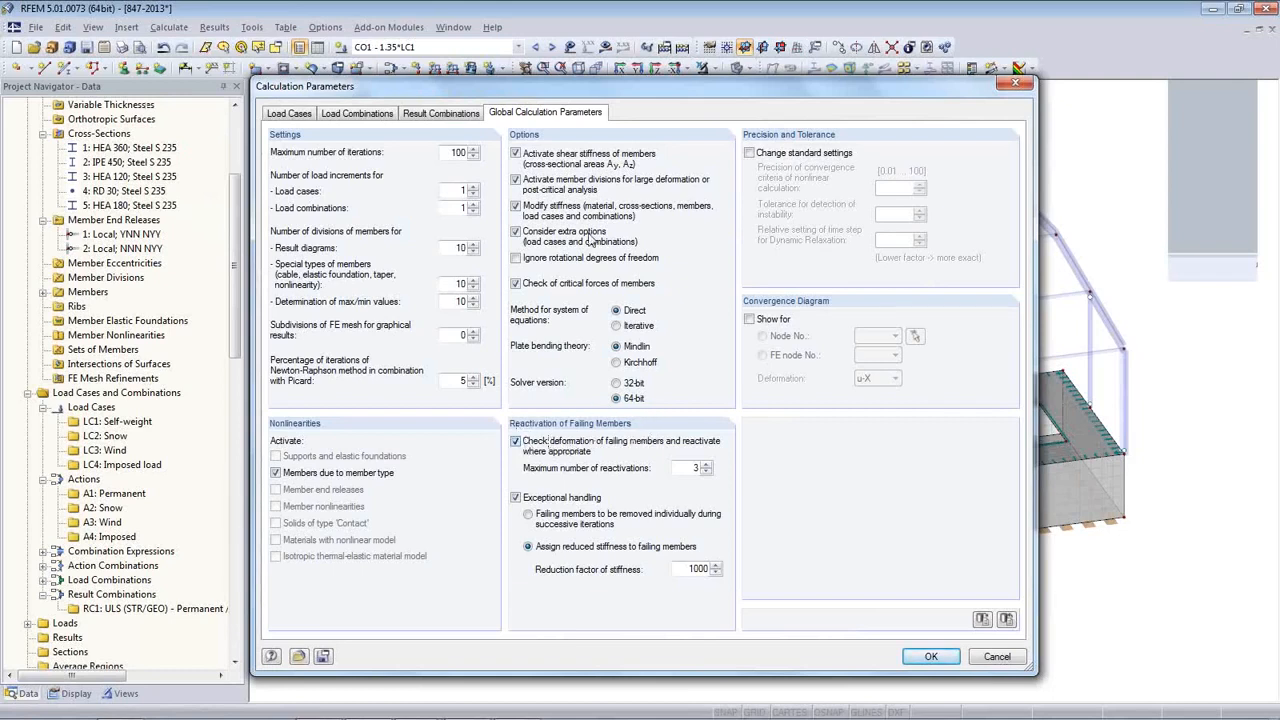
pyautogui.moveTo(616, 89); pyautogui.dragTo(568, 531)
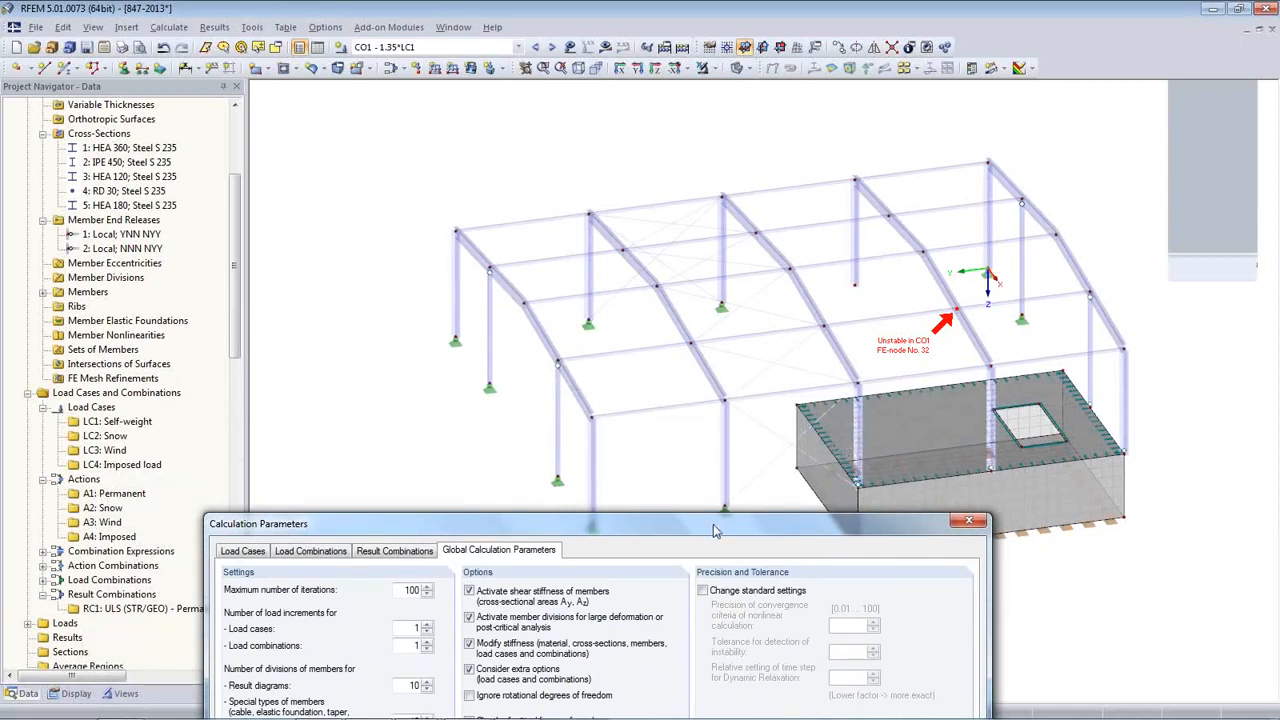
pyautogui.moveTo(715, 528); pyautogui.dragTo(717, 521)
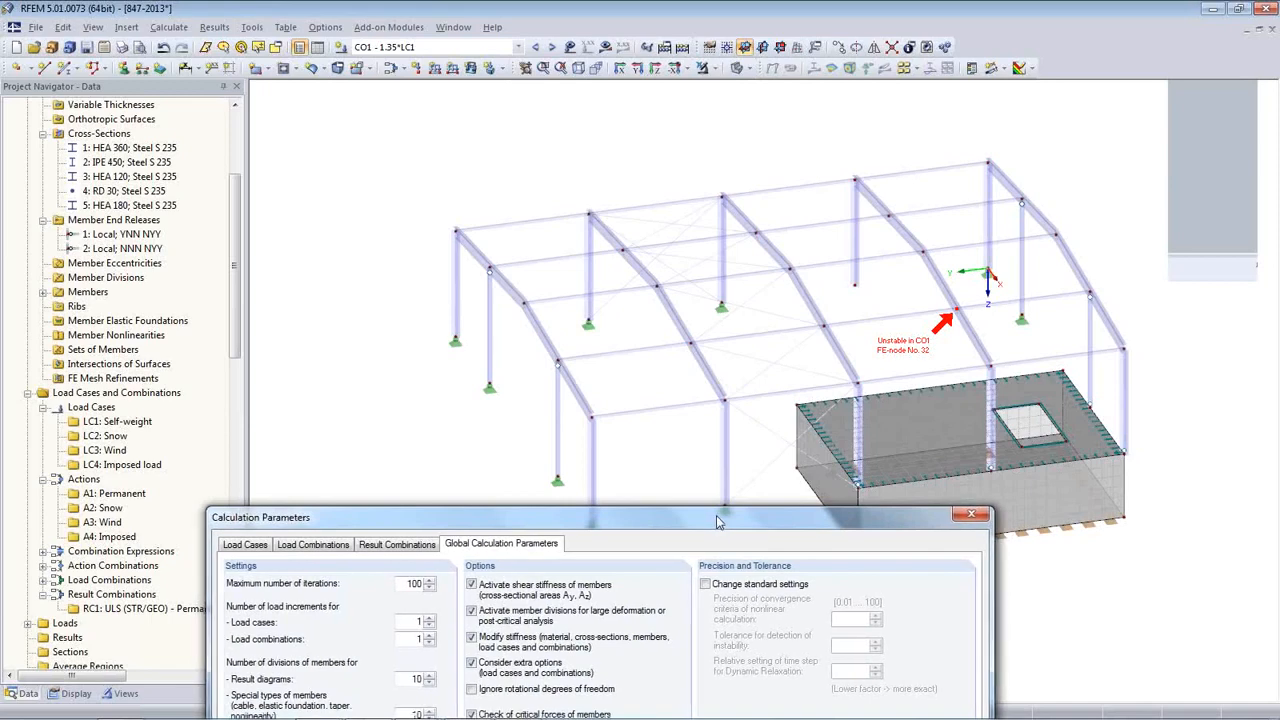
pyautogui.moveTo(717, 521); pyautogui.dragTo(705, 98)
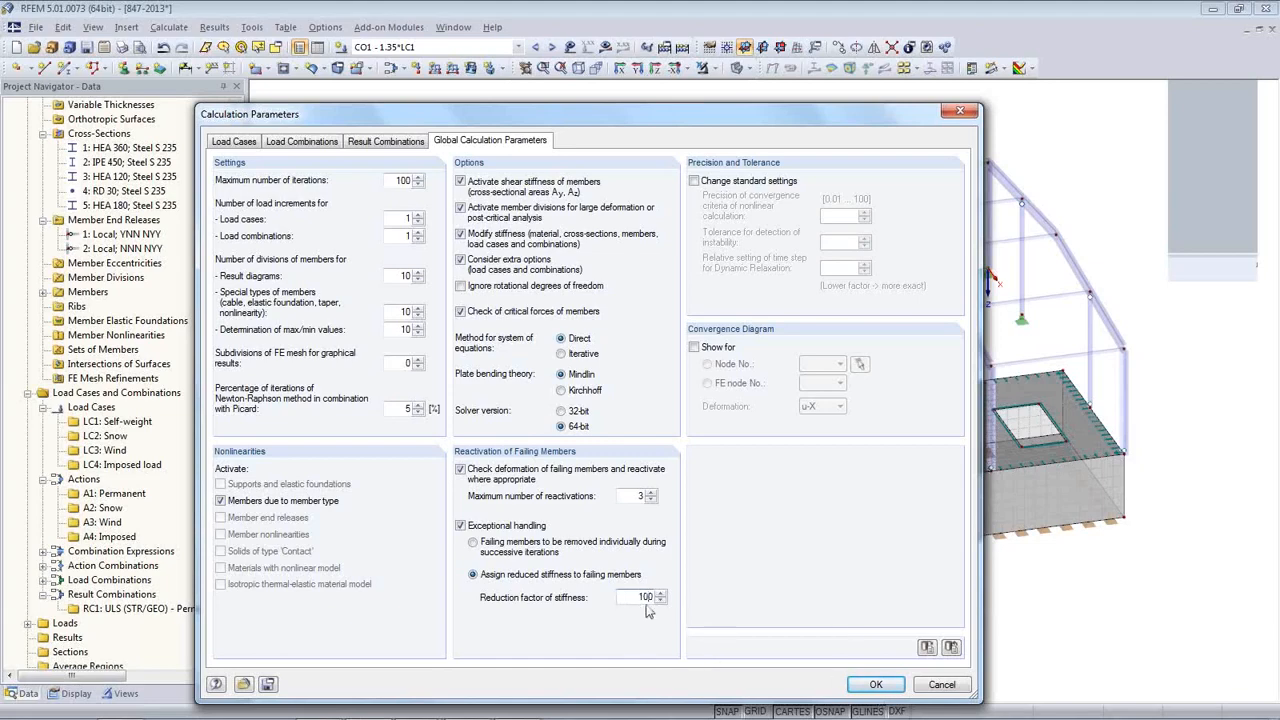
pyautogui.click(874, 685)
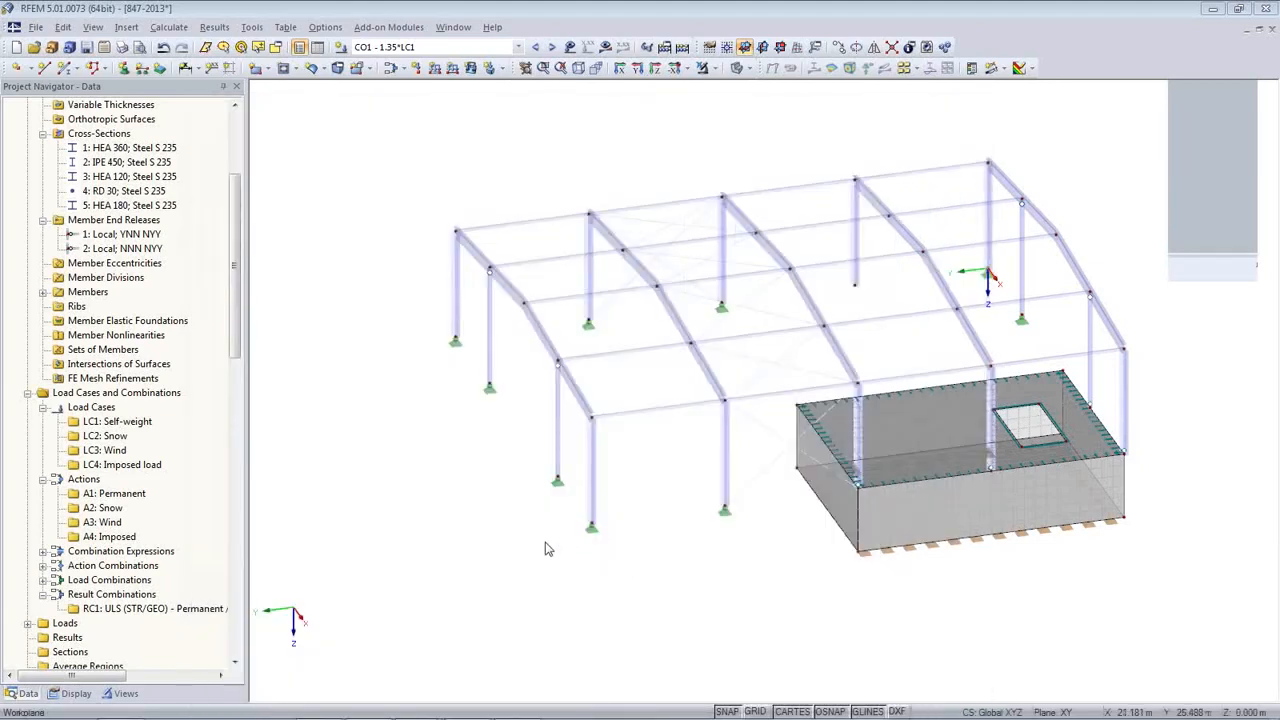
# - Run the CO1 calculation with the adjusted calculation parameters and dismiss the calculation messages
pyautogui.click(603, 48)
pyautogui.click(593, 404)
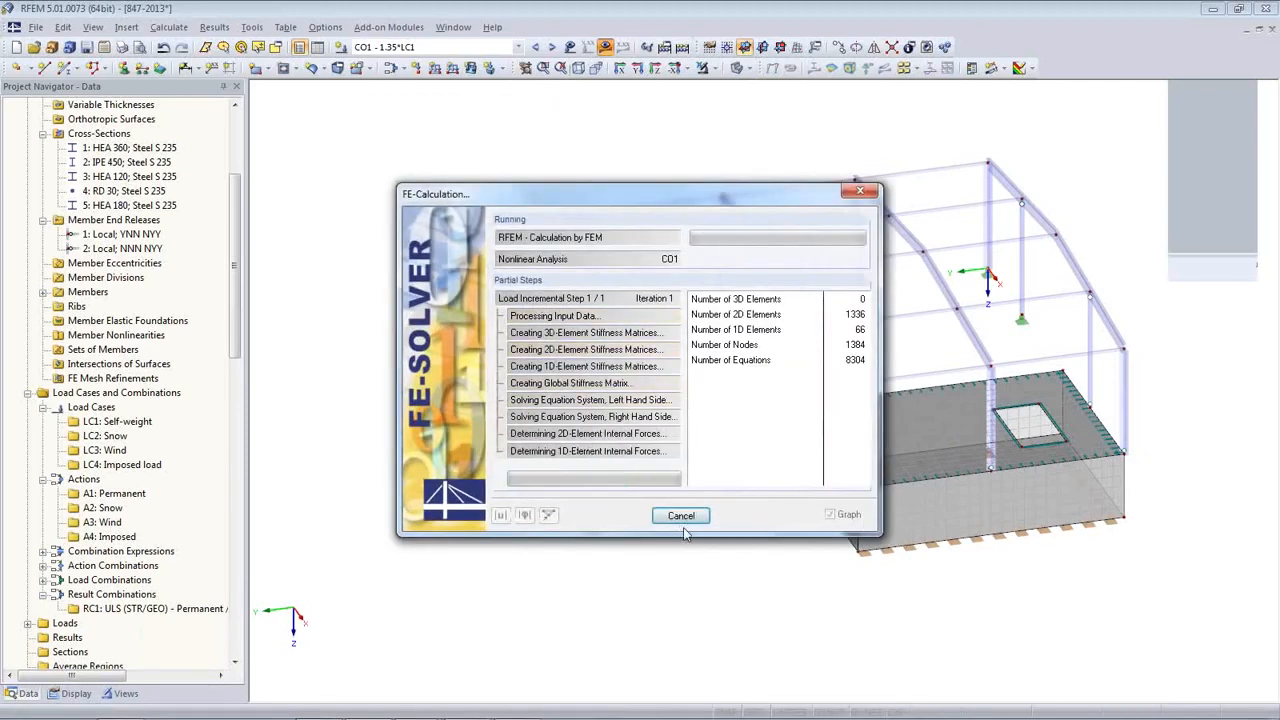
pyautogui.click(640, 556)
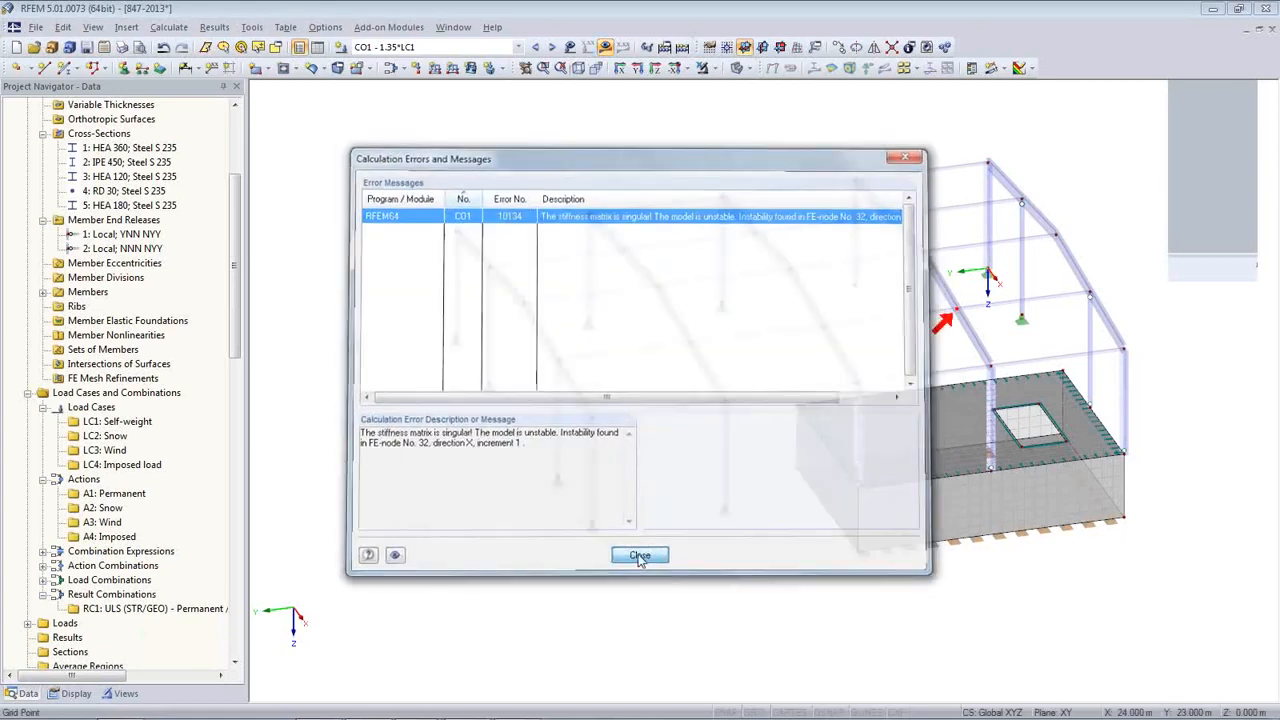
# - Add the existing nodal support type 1 to the unsupported column base on the hall's long side, next to the corner column
pyautogui.keyDown('ctrl'); pyautogui.moveTo(740, 526); pyautogui.dragTo(177, 451, button='middle'); pyautogui.keyUp('ctrl')
pyautogui.moveTo(957, 520); pyautogui.dragTo(811, 497, button='middle')
pyautogui.keyDown('ctrl'); pyautogui.moveTo(848, 459); pyautogui.dragTo(769, 499, button='middle'); pyautogui.keyUp('ctrl')
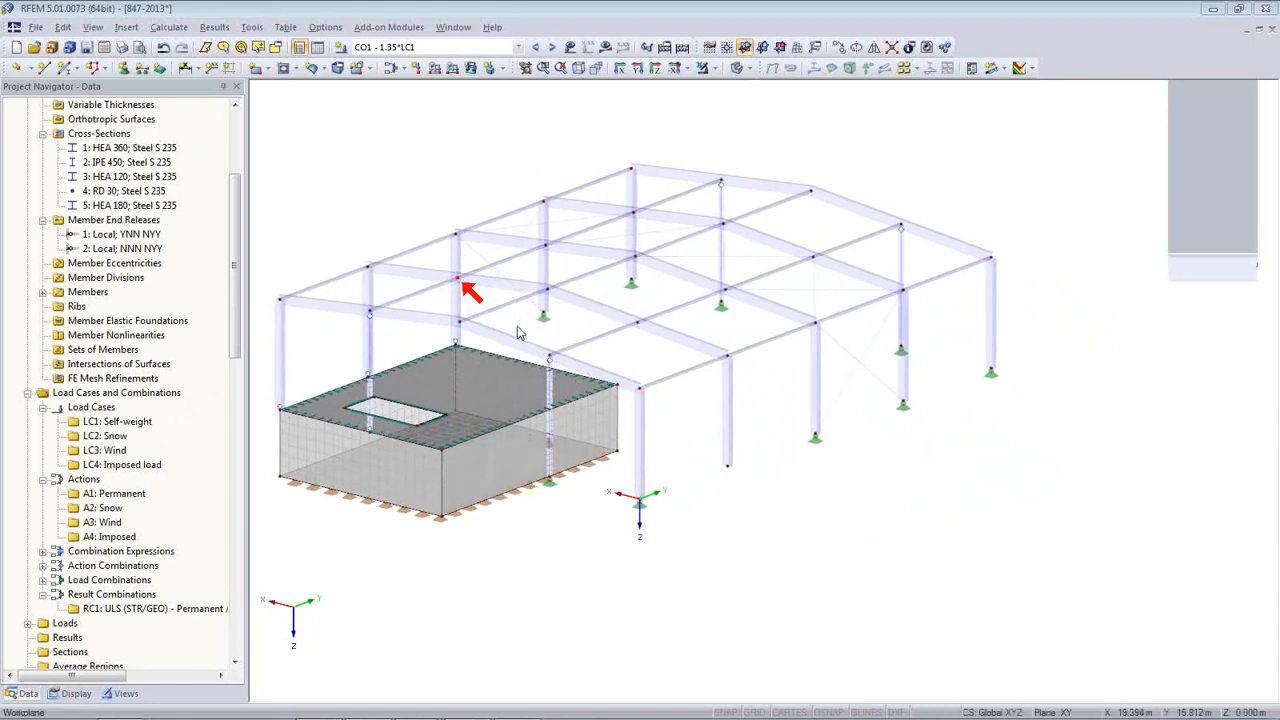
pyautogui.click(124, 67)
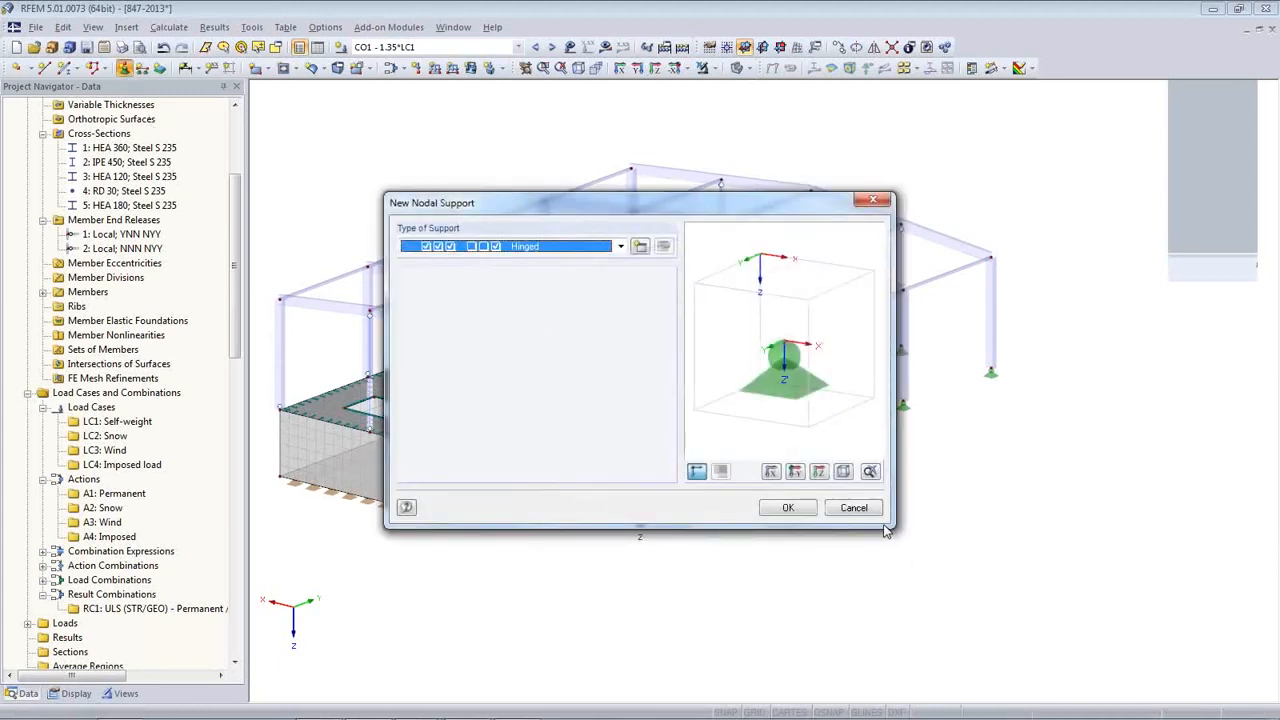
pyautogui.click(620, 247)
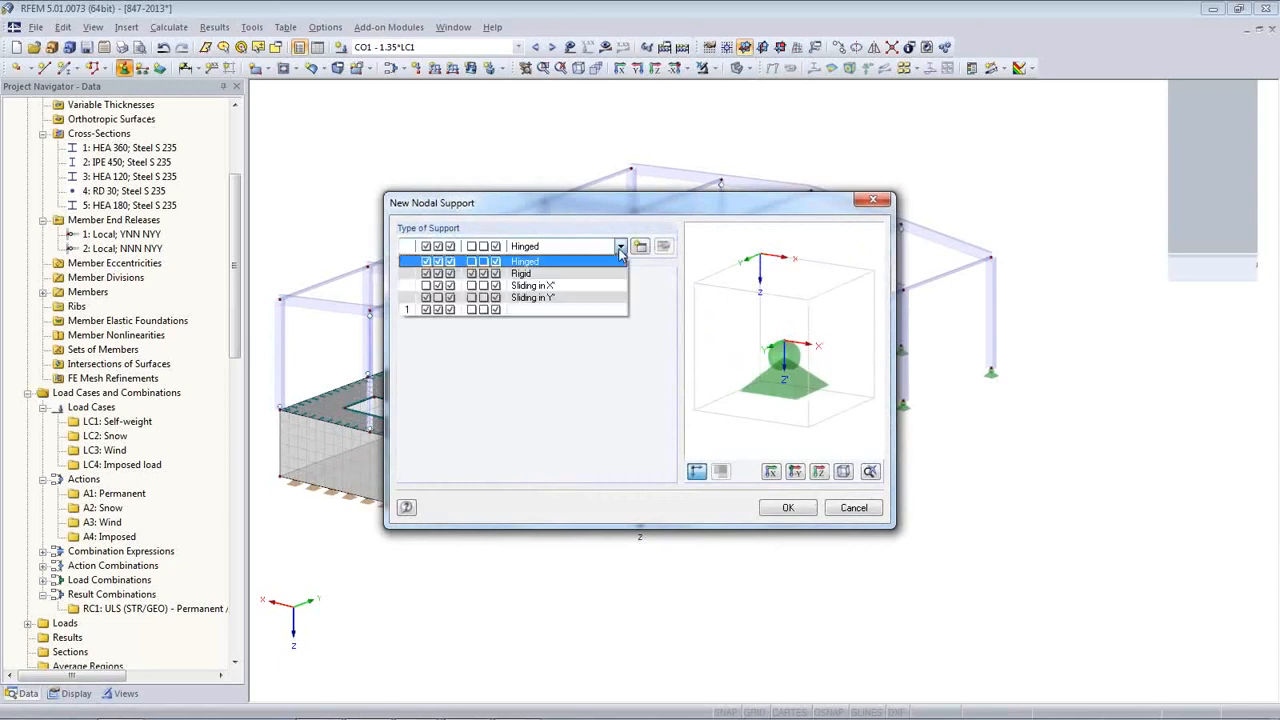
pyautogui.click(556, 261)
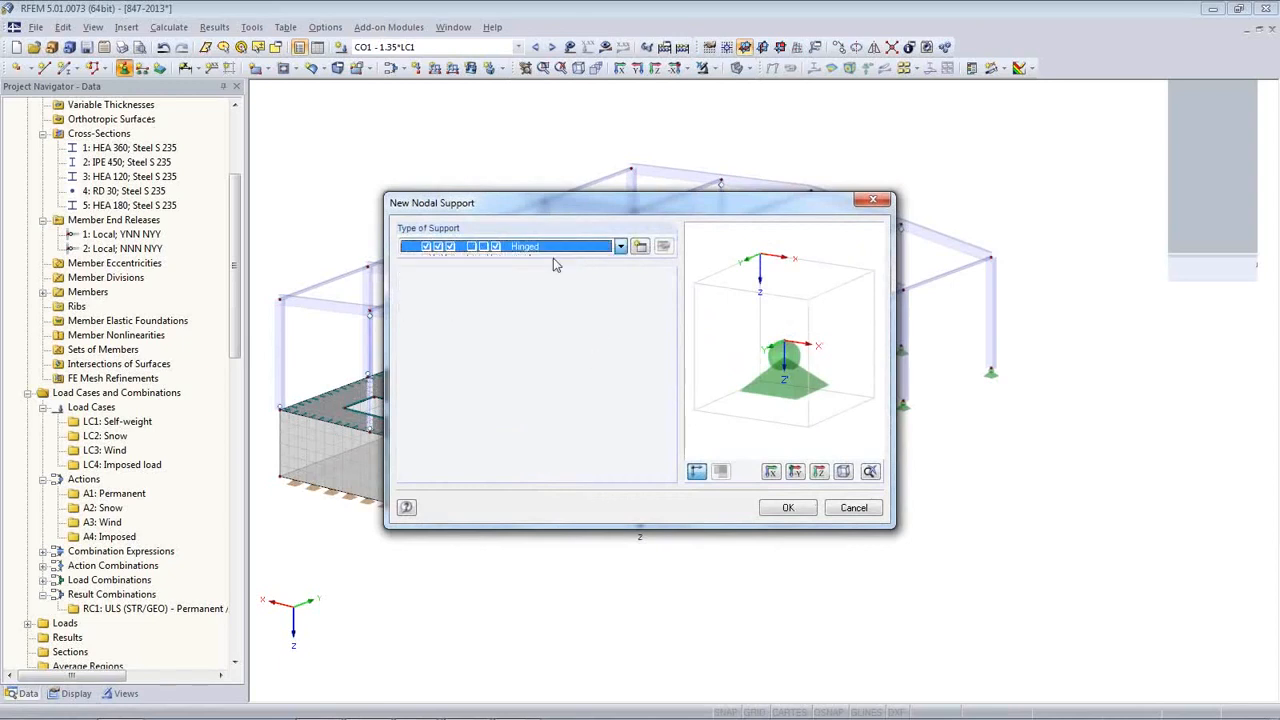
pyautogui.click(620, 247)
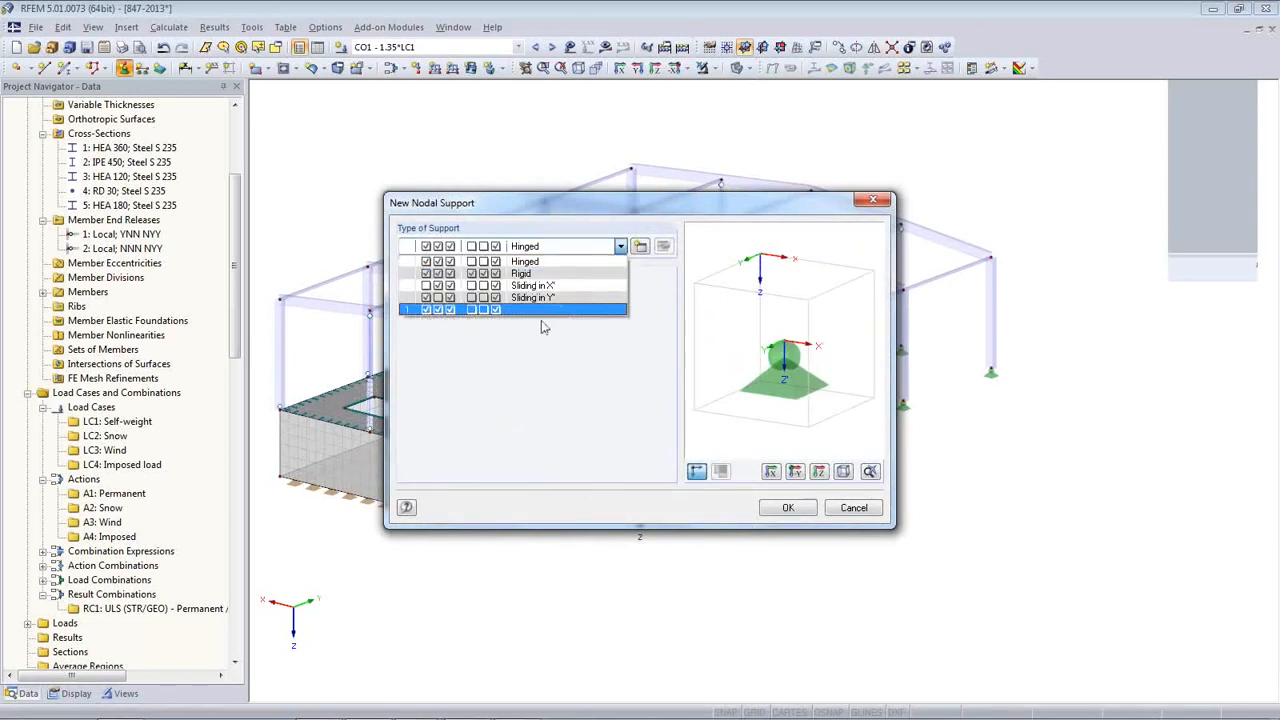
pyautogui.click(505, 310)
pyautogui.click(788, 508)
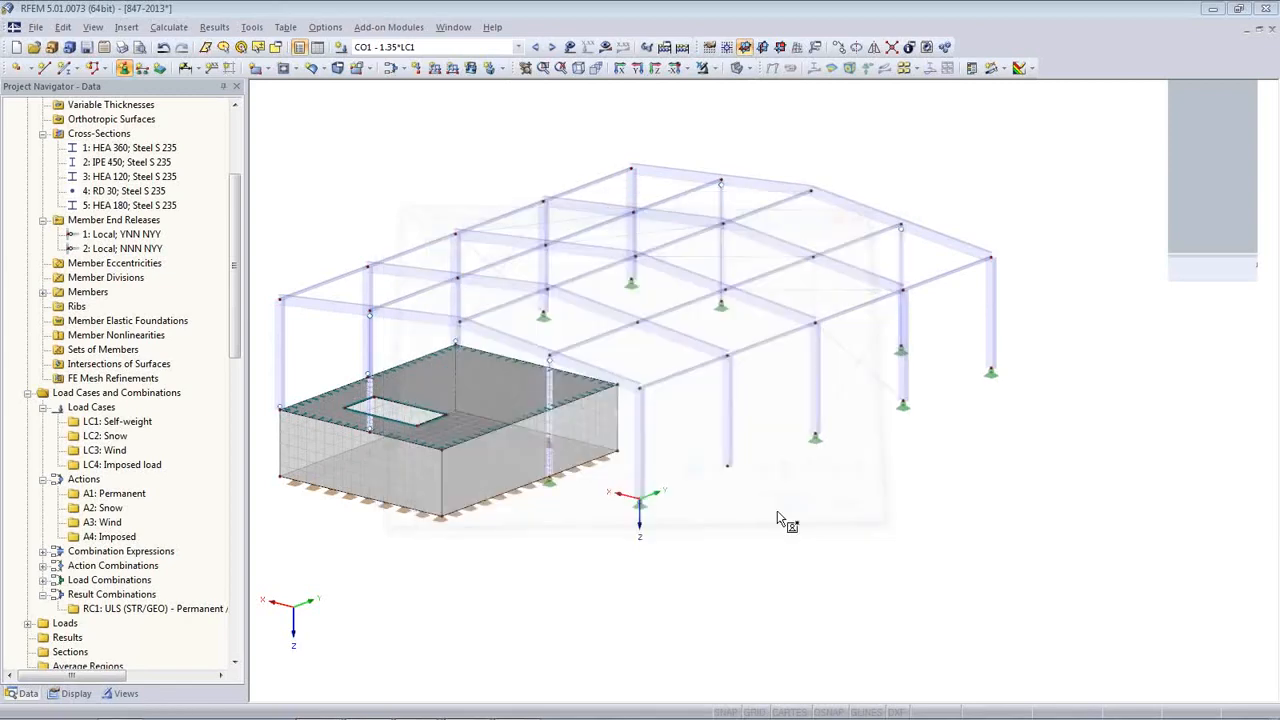
# - Recalculate load combination CO1 with the added column support and display its results
pyautogui.keyDown('ctrl'); pyautogui.moveTo(726, 512); pyautogui.dragTo(1222, 514, button='middle'); pyautogui.keyUp('ctrl')
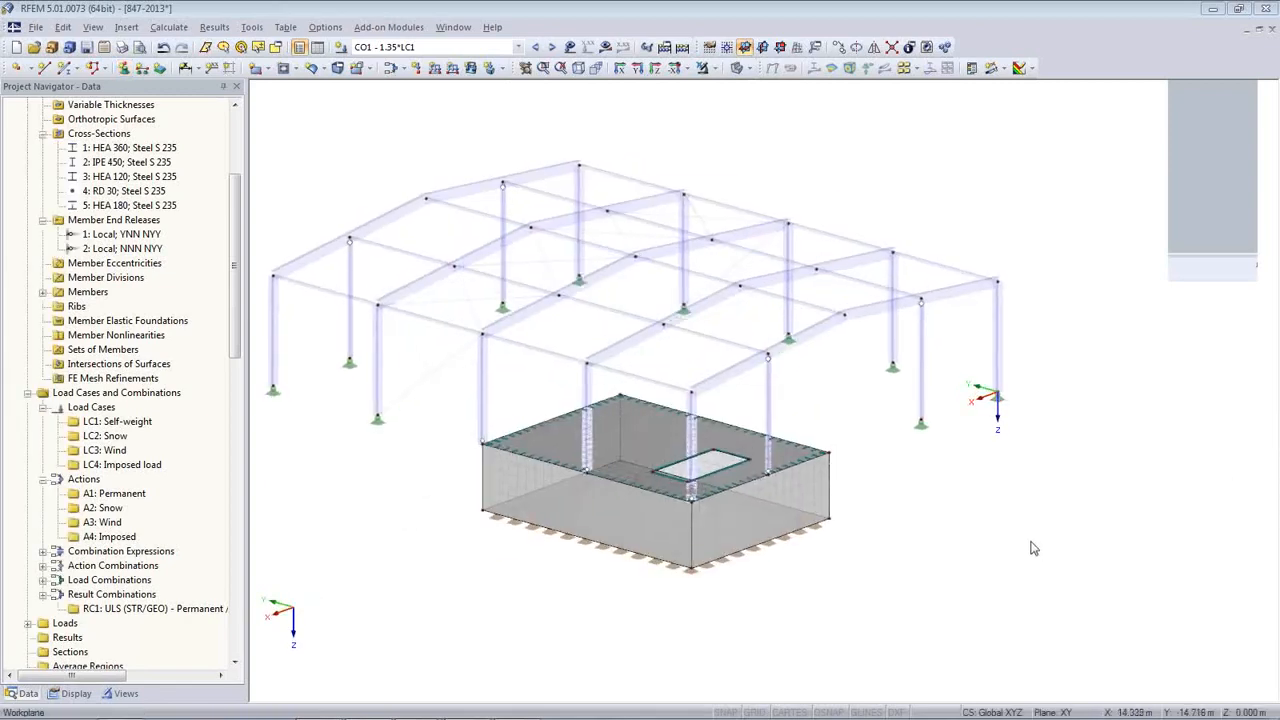
pyautogui.click(605, 47)
pyautogui.click(600, 401)
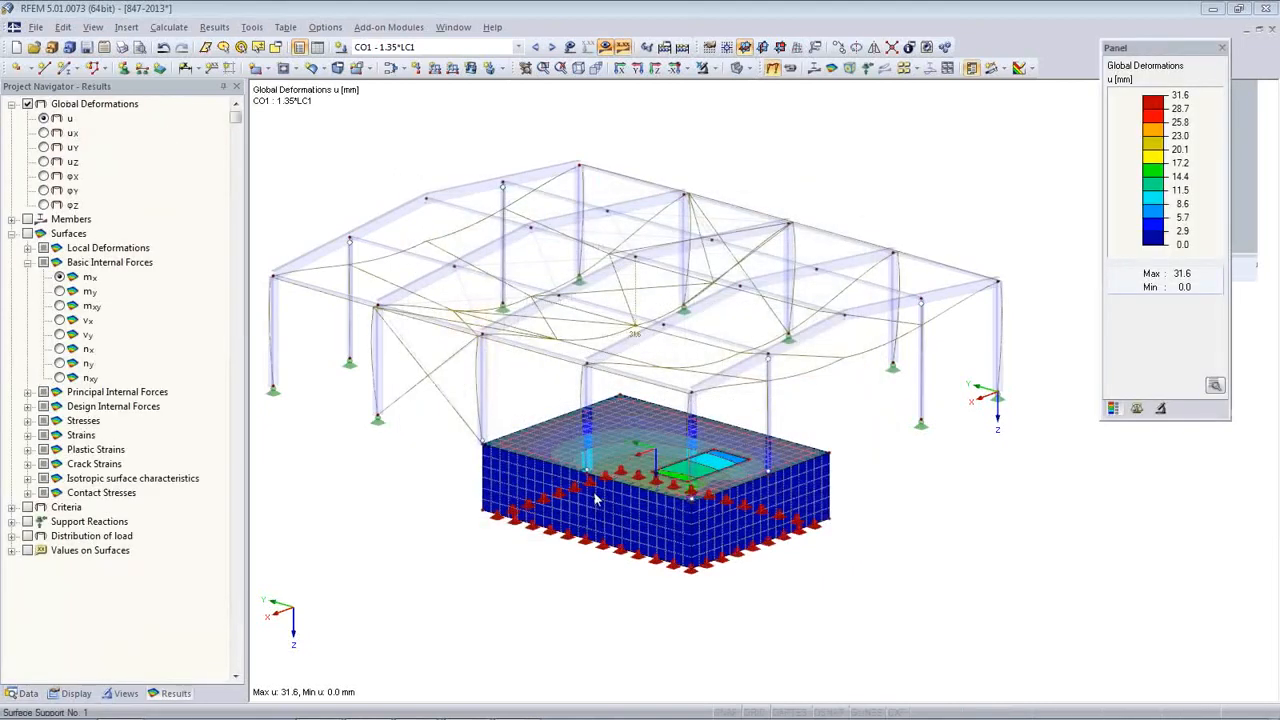
# - Examine the deformed structure under CO1, and switch the results display to the members' internal forces M-y
pyautogui.keyDown('ctrl'); pyautogui.moveTo(646, 520); pyautogui.dragTo(1105, 574, button='middle'); pyautogui.keyUp('ctrl')
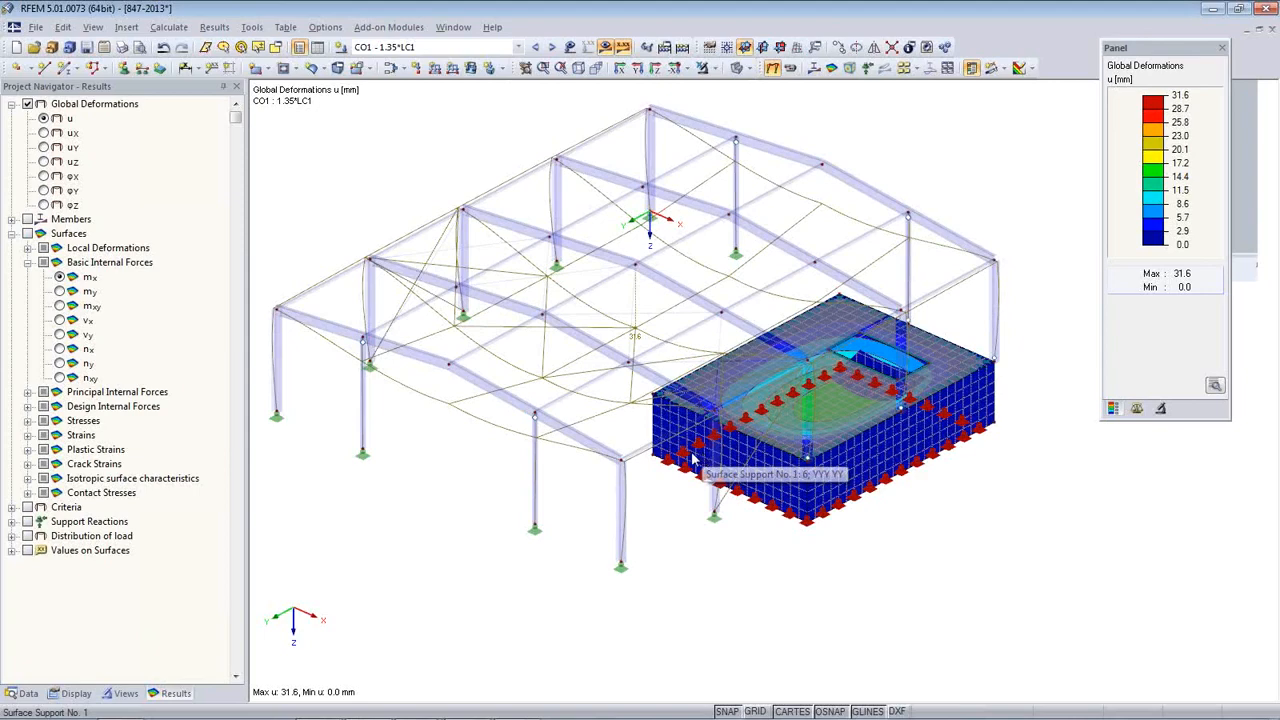
pyautogui.keyDown('ctrl'); pyautogui.moveTo(810, 600); pyautogui.dragTo(888, 518, button='middle'); pyautogui.keyUp('ctrl')
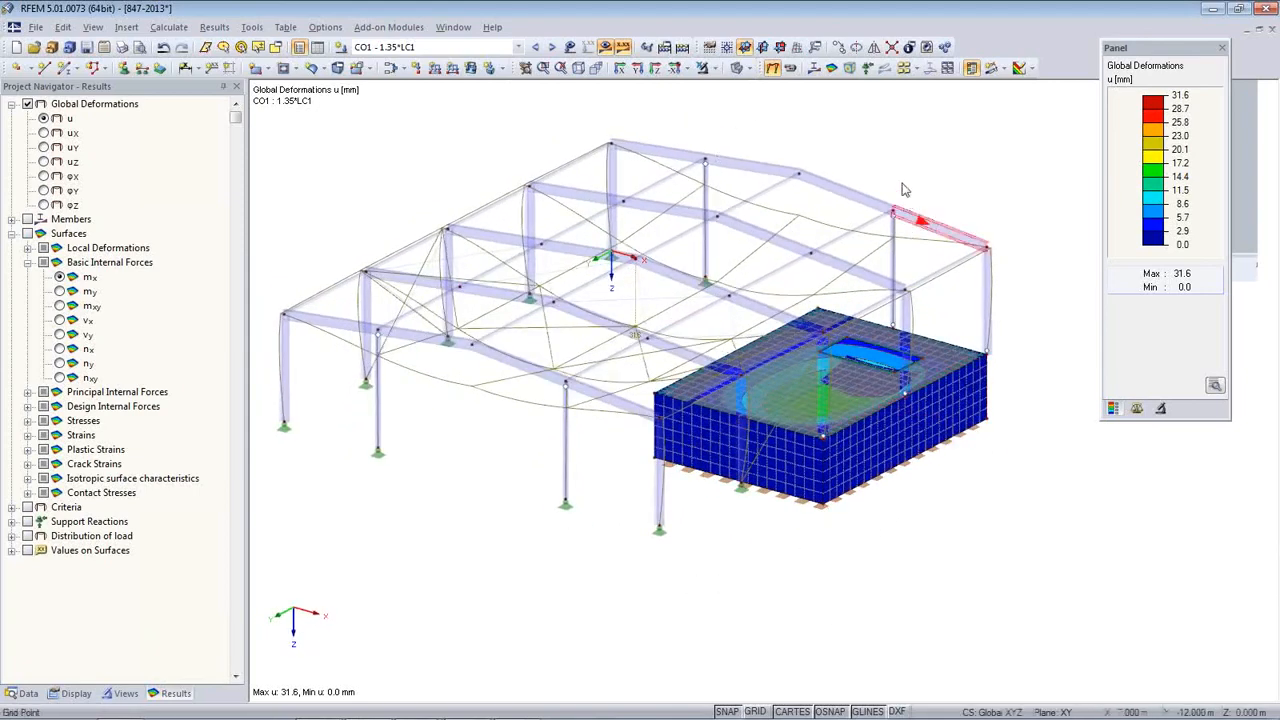
pyautogui.click(814, 70)
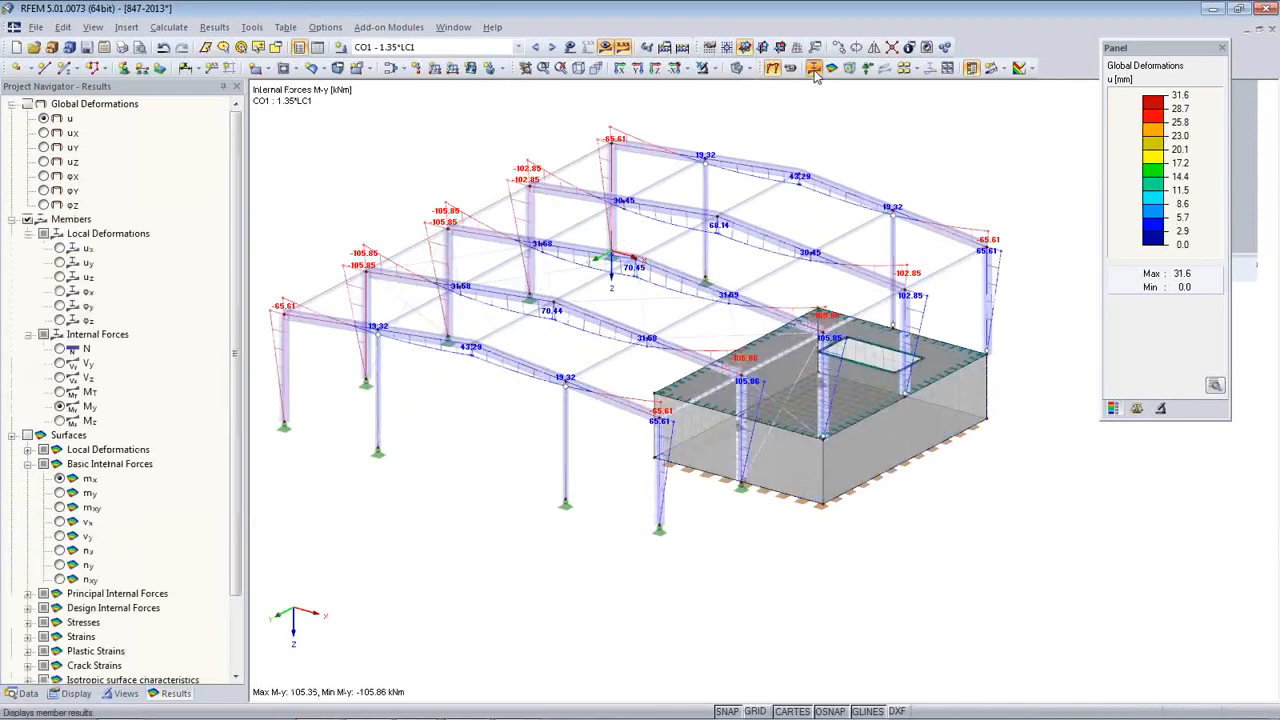
# - Switch the model to wireframe display and show the surfaces' basic internal forces m-x, m-y and m-xy
pyautogui.click(737, 69)
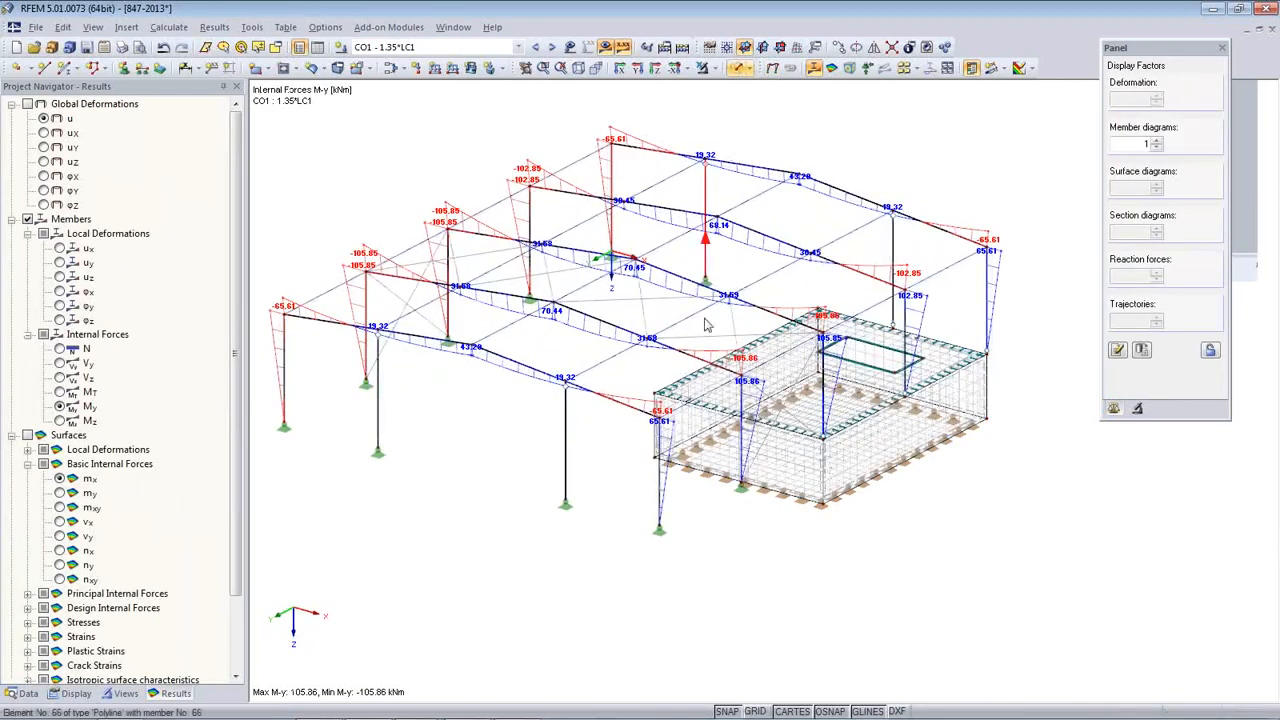
pyautogui.click(831, 69)
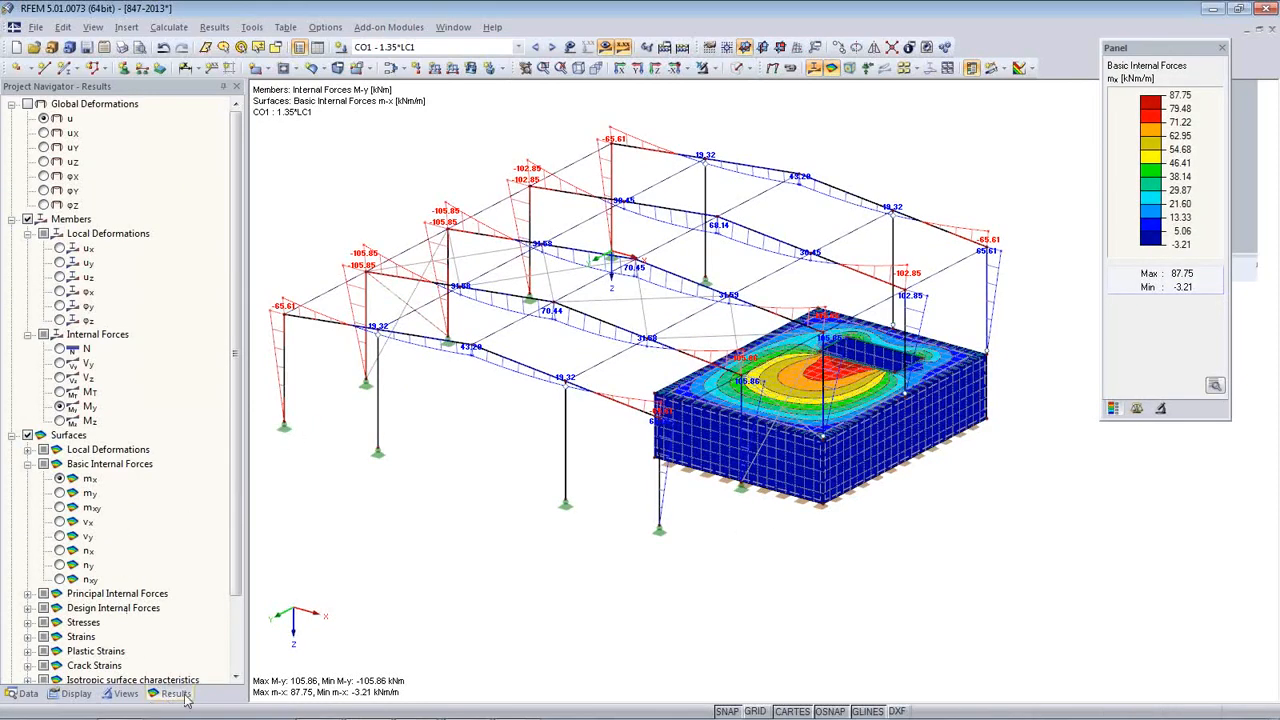
pyautogui.click(60, 493)
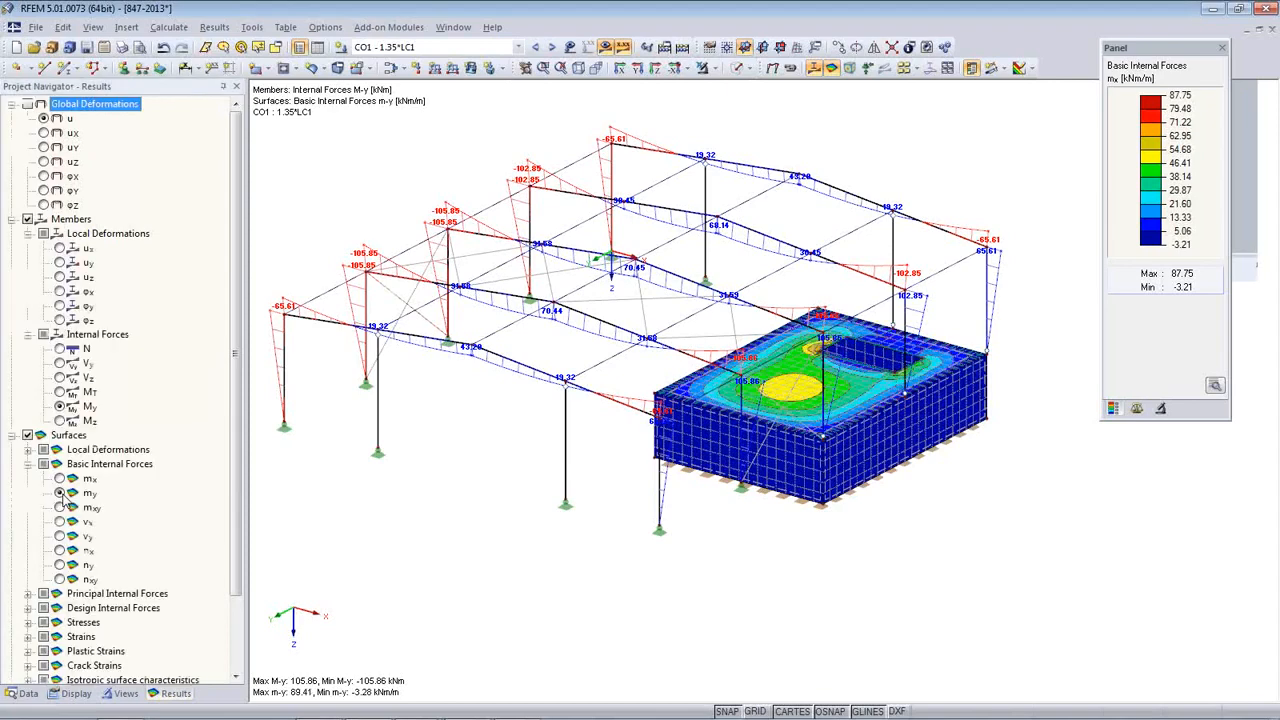
pyautogui.click(60, 507)
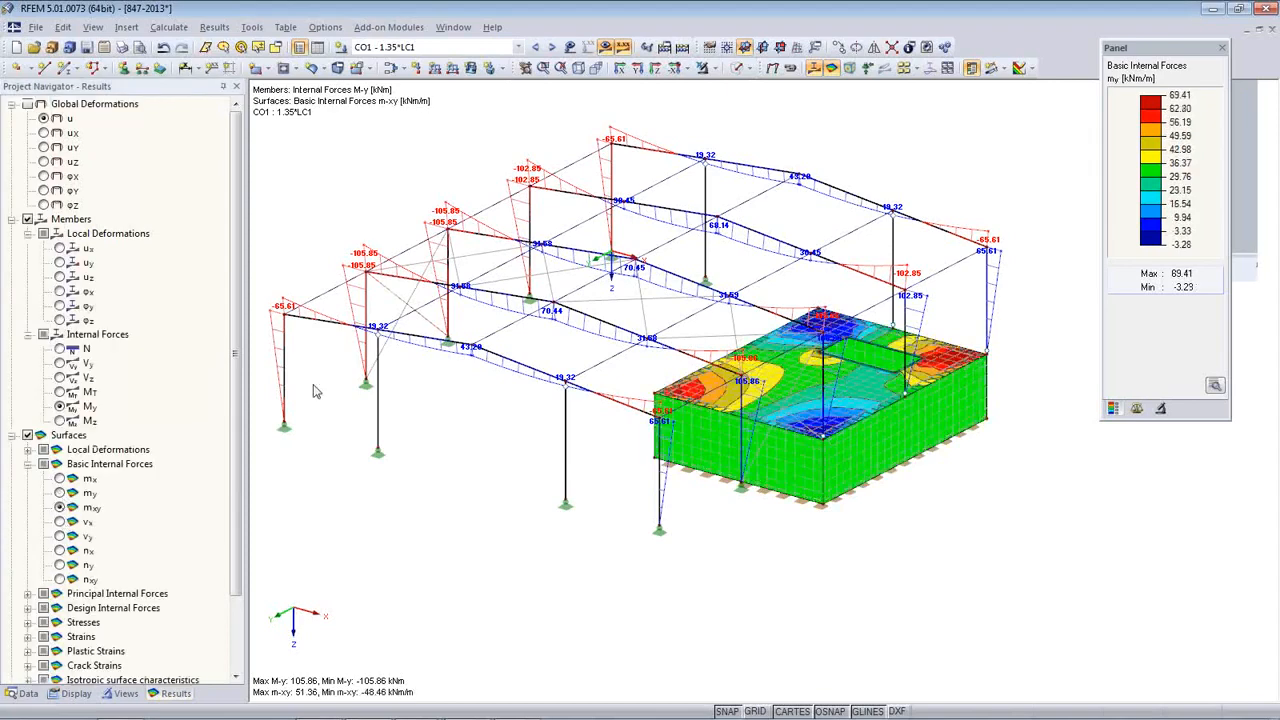
# - Toggle the result values off and on, and display the members' internal forces V-y and N
pyautogui.click(622, 49)
pyautogui.click(622, 49)
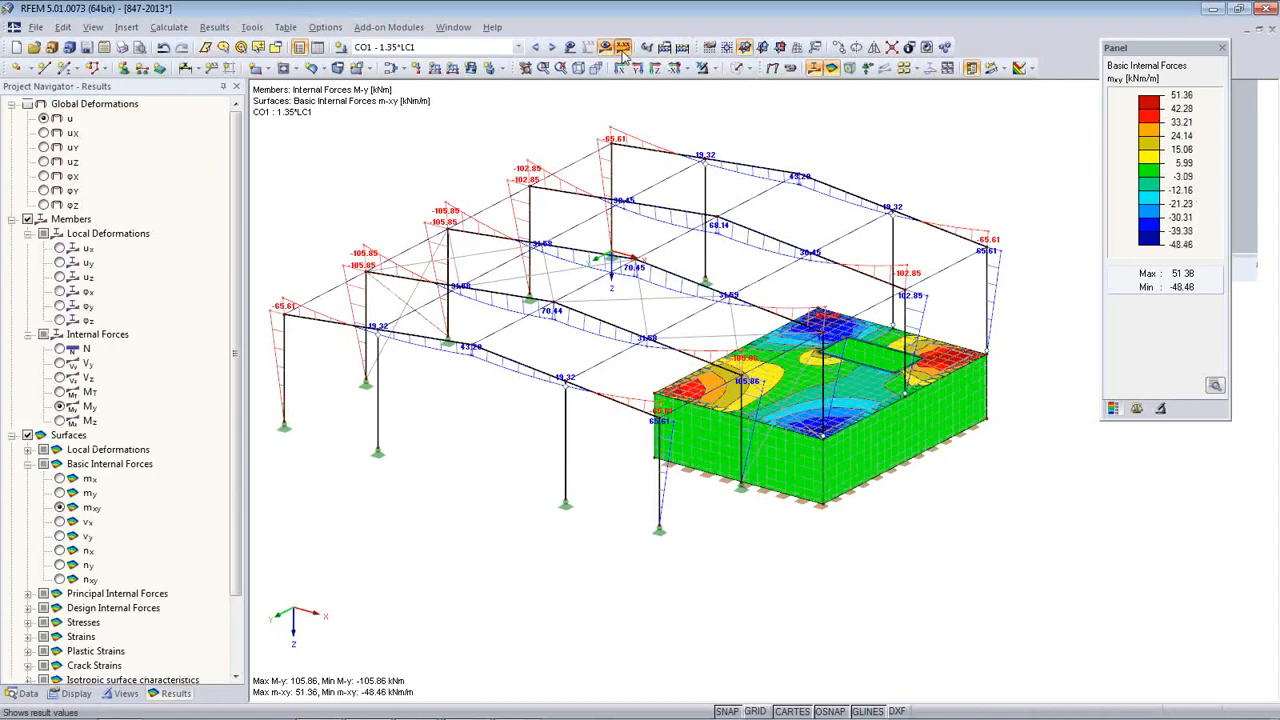
pyautogui.click(60, 363)
pyautogui.click(60, 349)
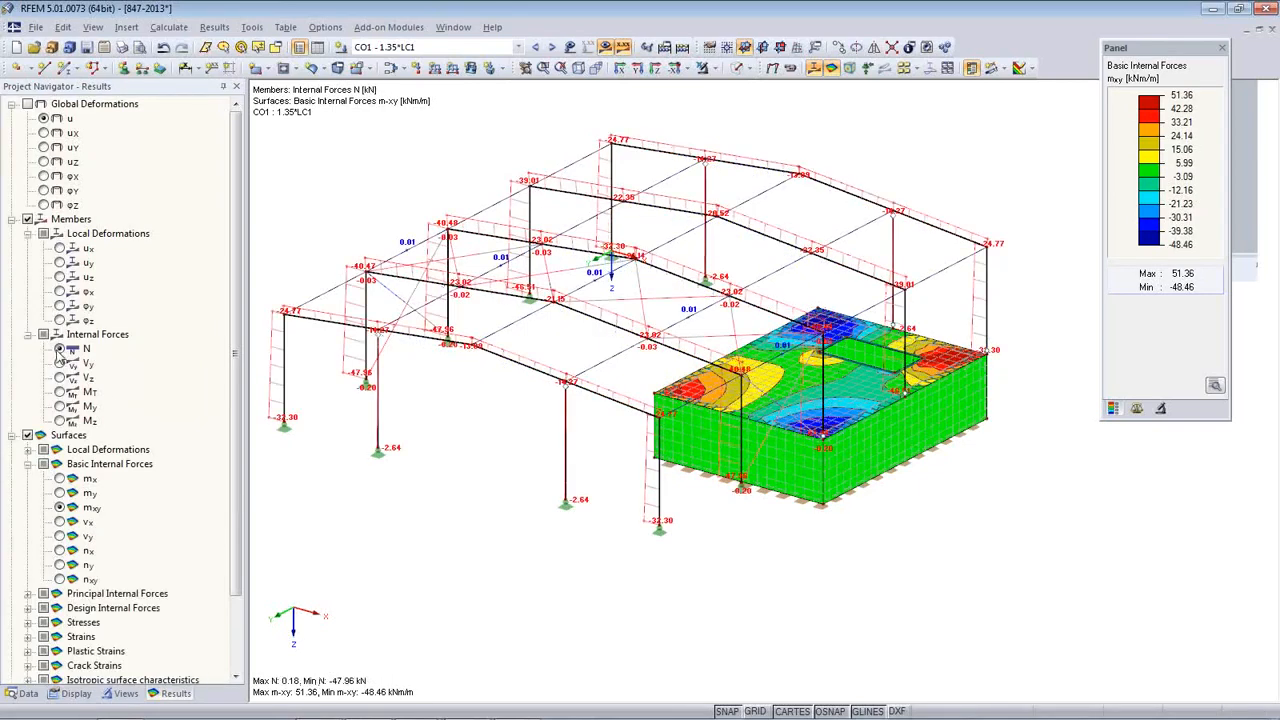
pyautogui.keyDown('ctrl'); pyautogui.moveTo(484, 486); pyautogui.dragTo(531, 496, button='middle'); pyautogui.keyUp('ctrl')
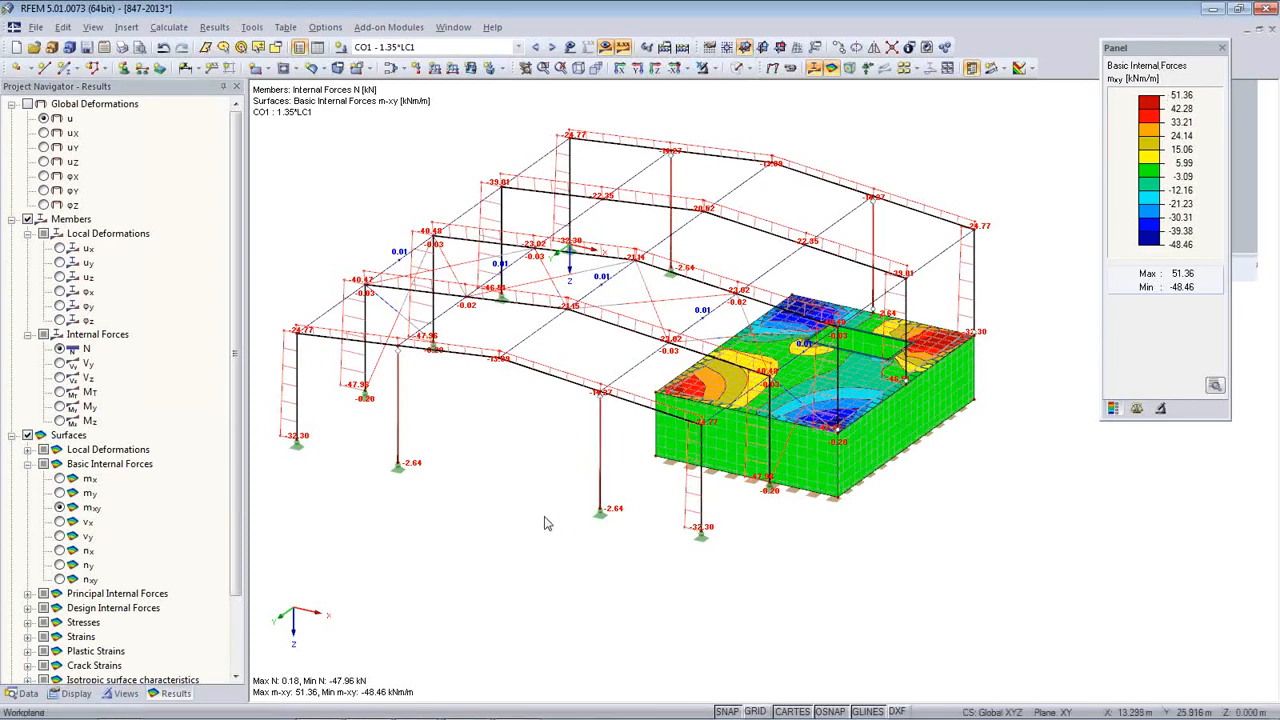
# - Hide the CO1 results and run the calculation for all load cases and combinations
pyautogui.click(29, 694)
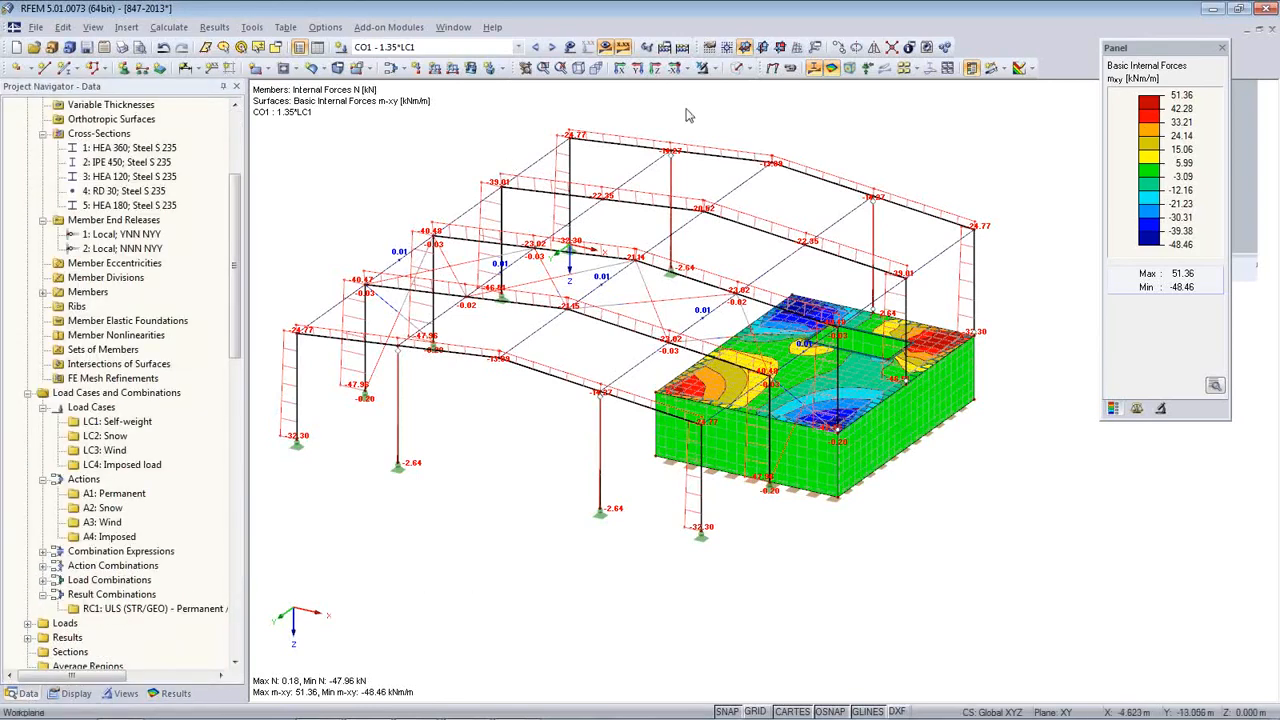
pyautogui.click(605, 47)
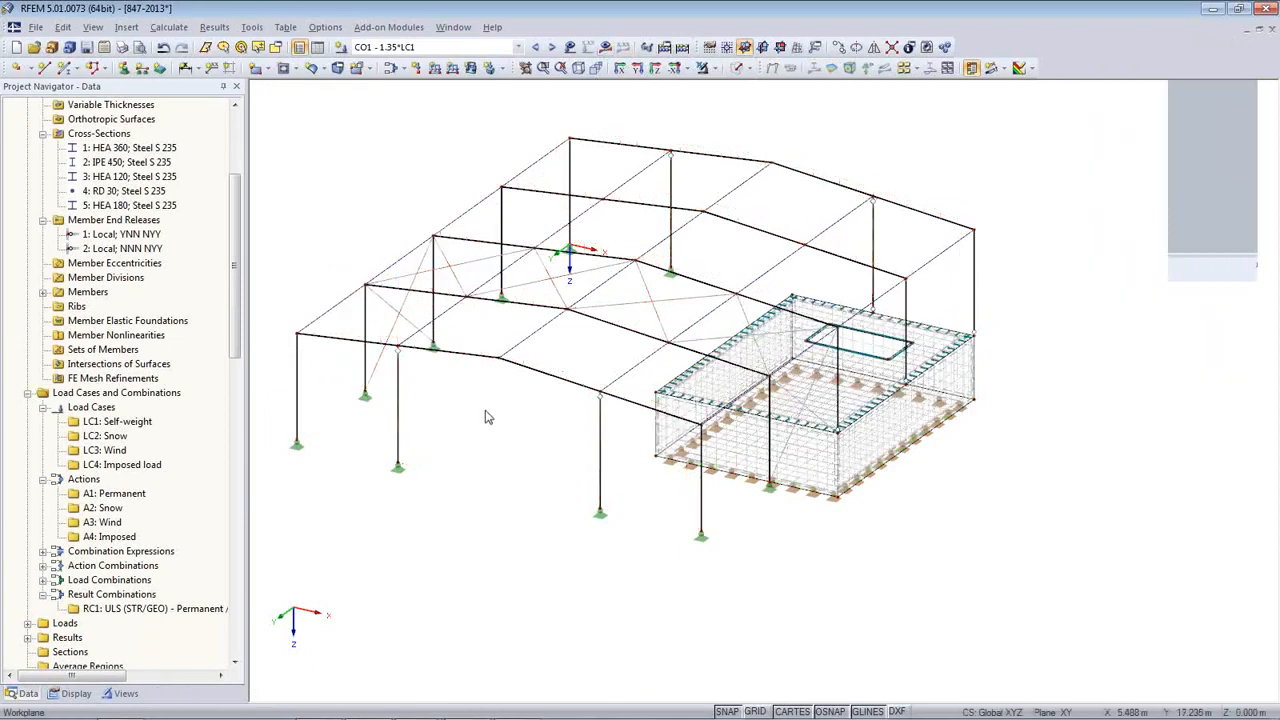
pyautogui.moveTo(485, 417); pyautogui.dragTo(571, 380, button='middle')
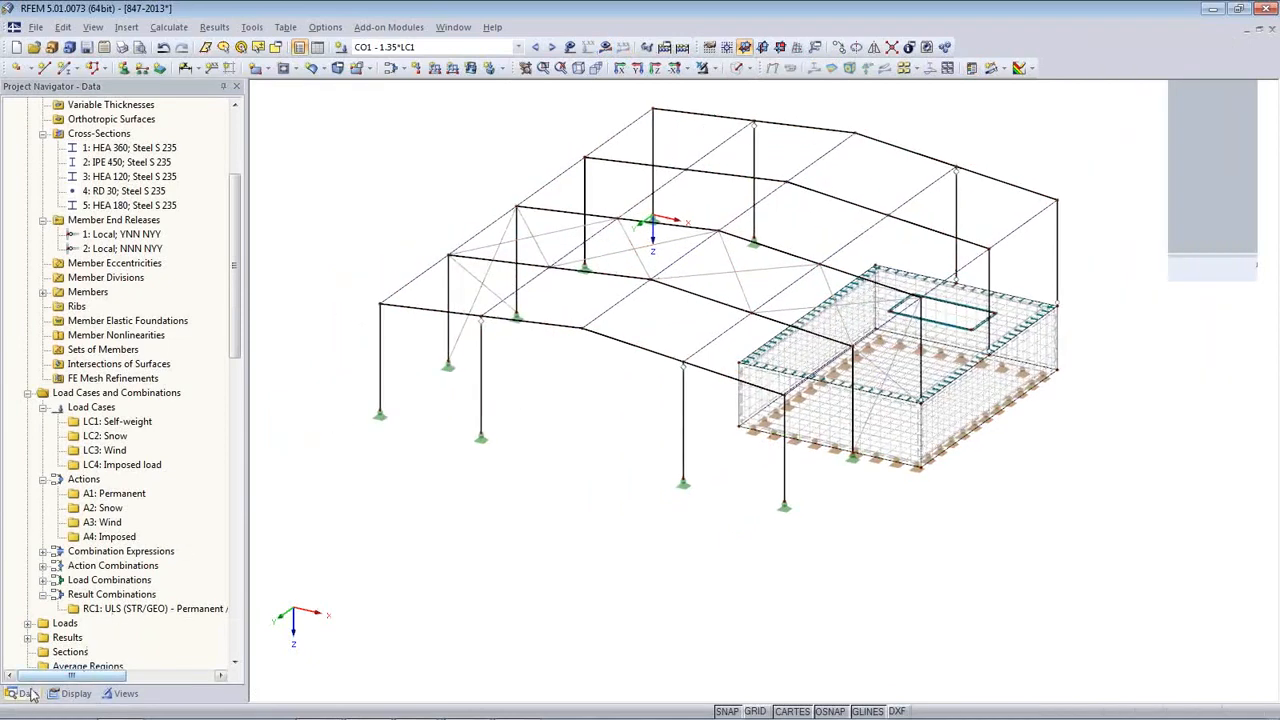
pyautogui.moveTo(236, 310); pyautogui.dragTo(222, 426)
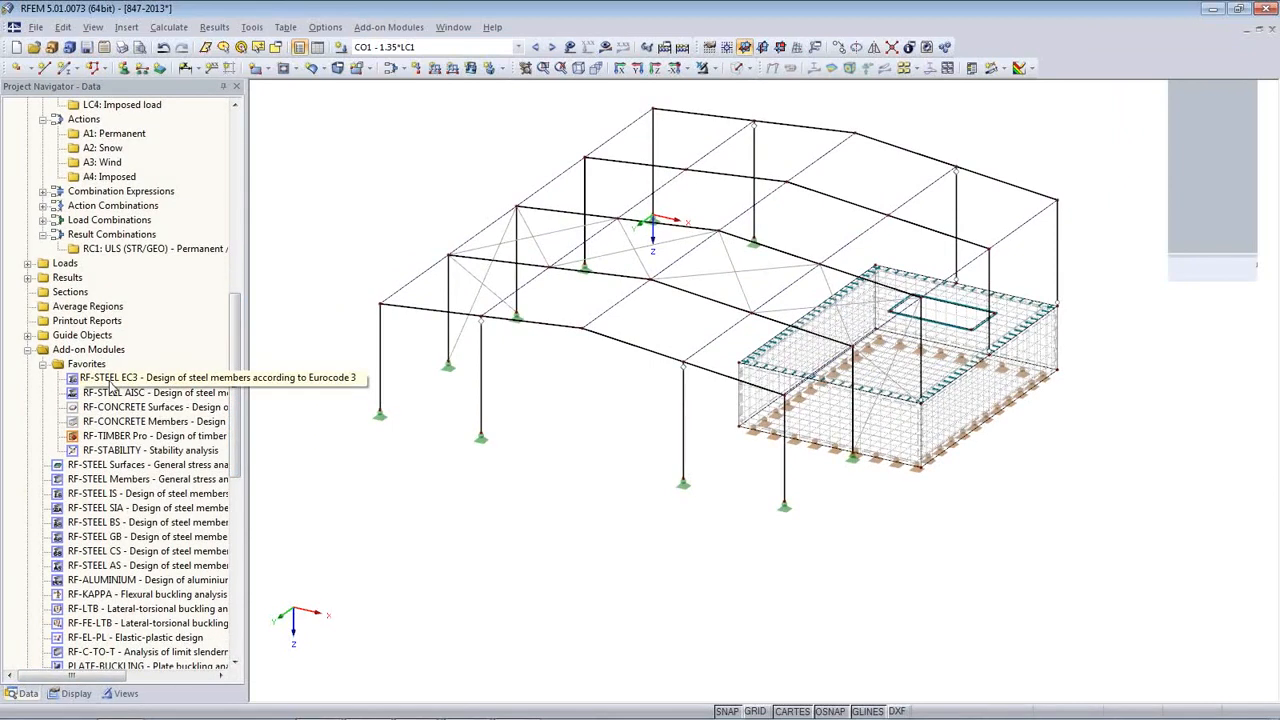
pyautogui.click(170, 28)
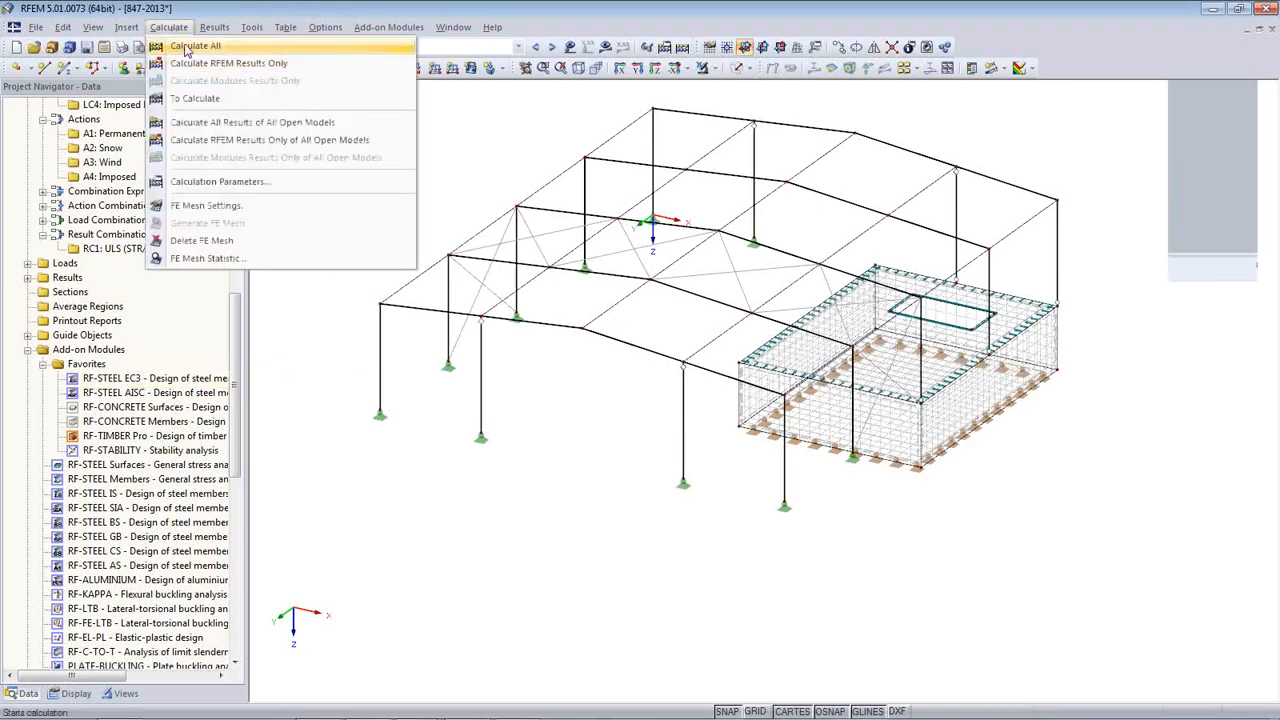
pyautogui.click(185, 50)
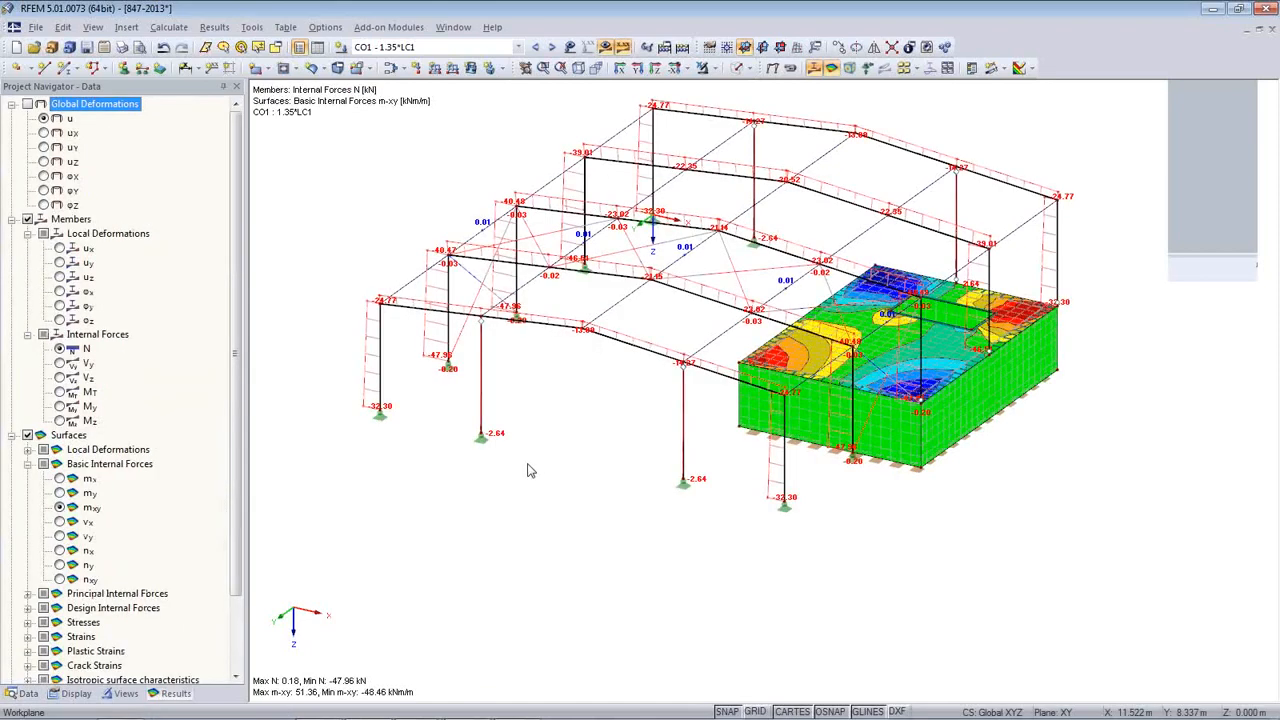
# - Step through the results of load combinations CO2 to CO5, and turn off the results display
pyautogui.click(552, 48)
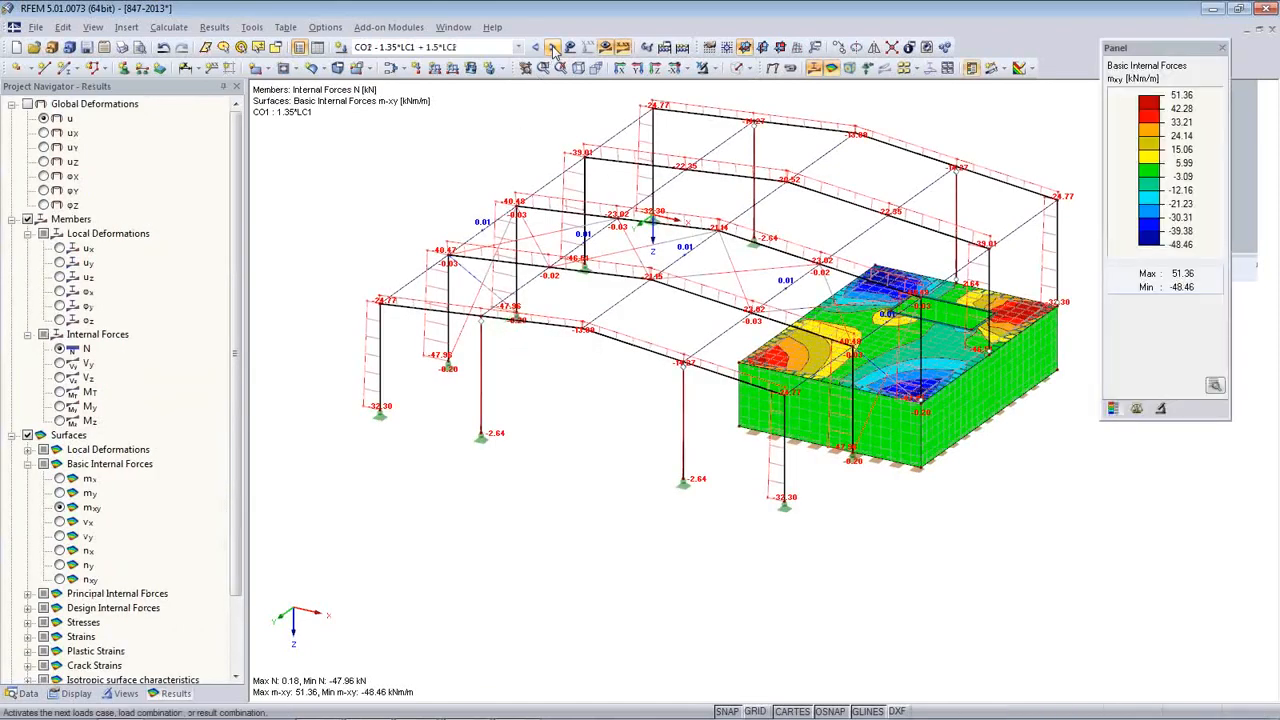
pyautogui.click(552, 48)
pyautogui.click(552, 48)
pyautogui.click(552, 48)
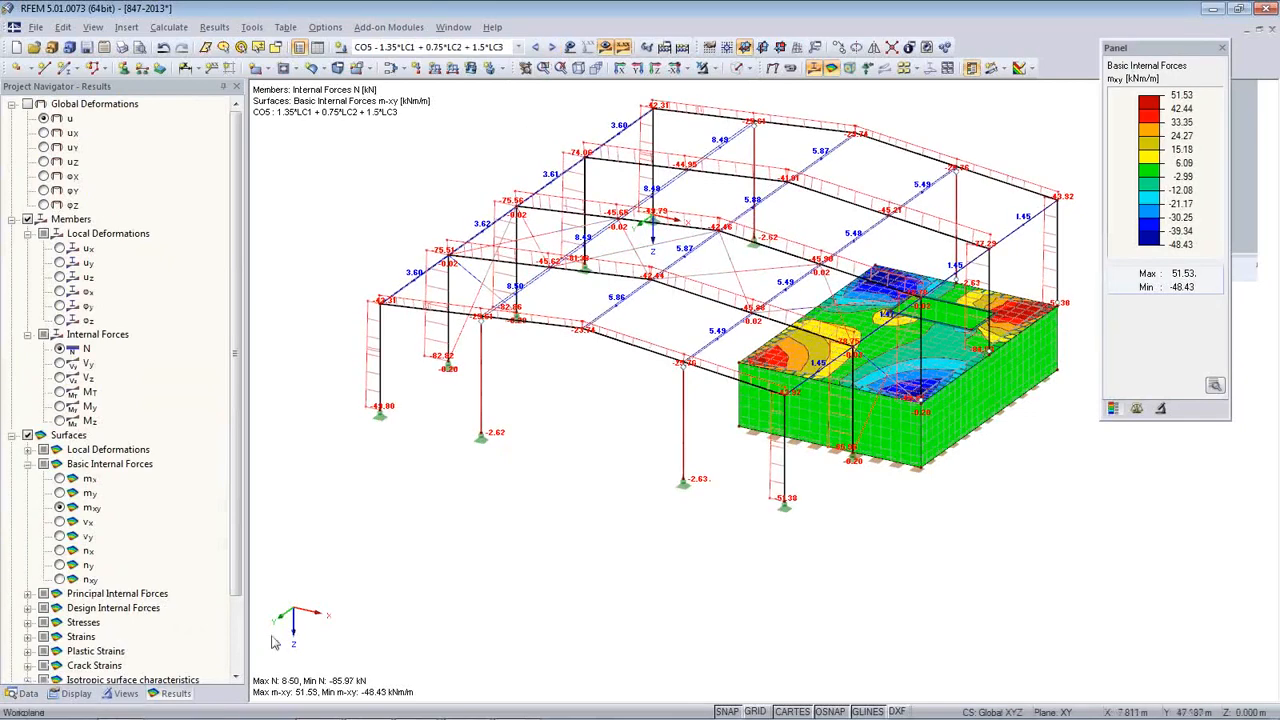
pyautogui.click(606, 48)
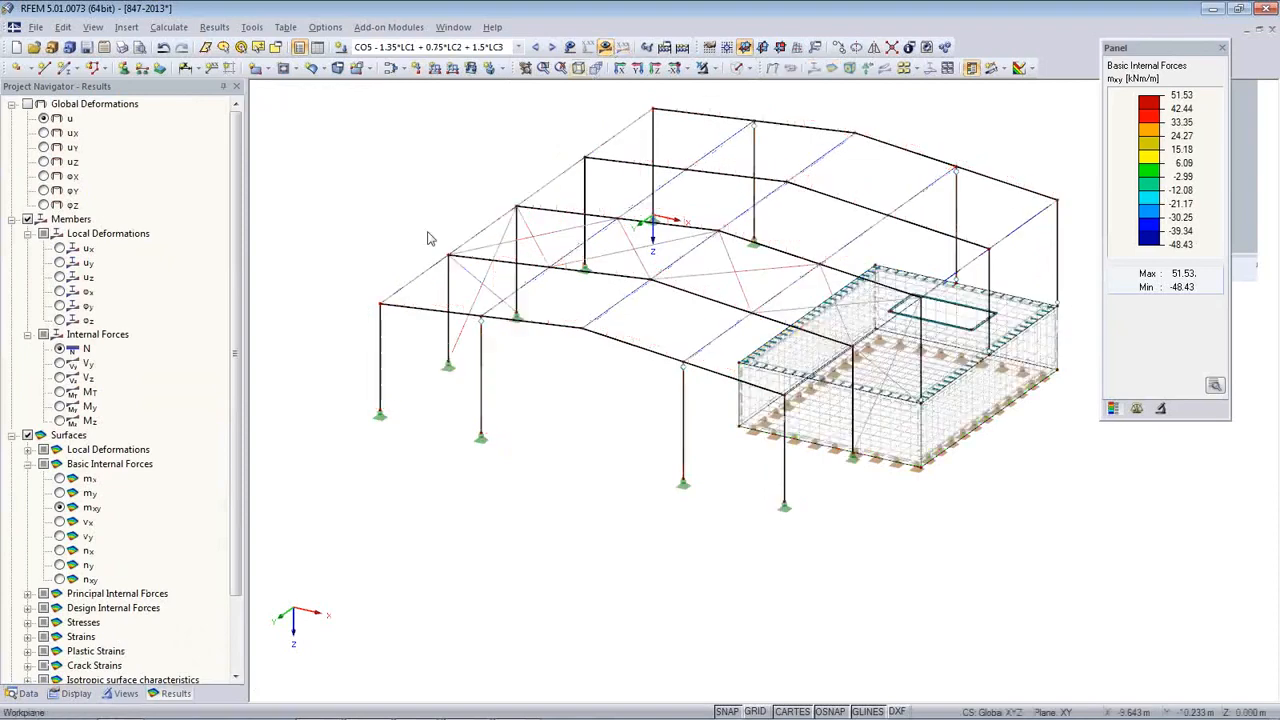
# - Open the RF-STEEL EC3 add-on module with National Annex CEN, and select all members and result combination RC1 for ultimate limit state design
pyautogui.click(26, 693)
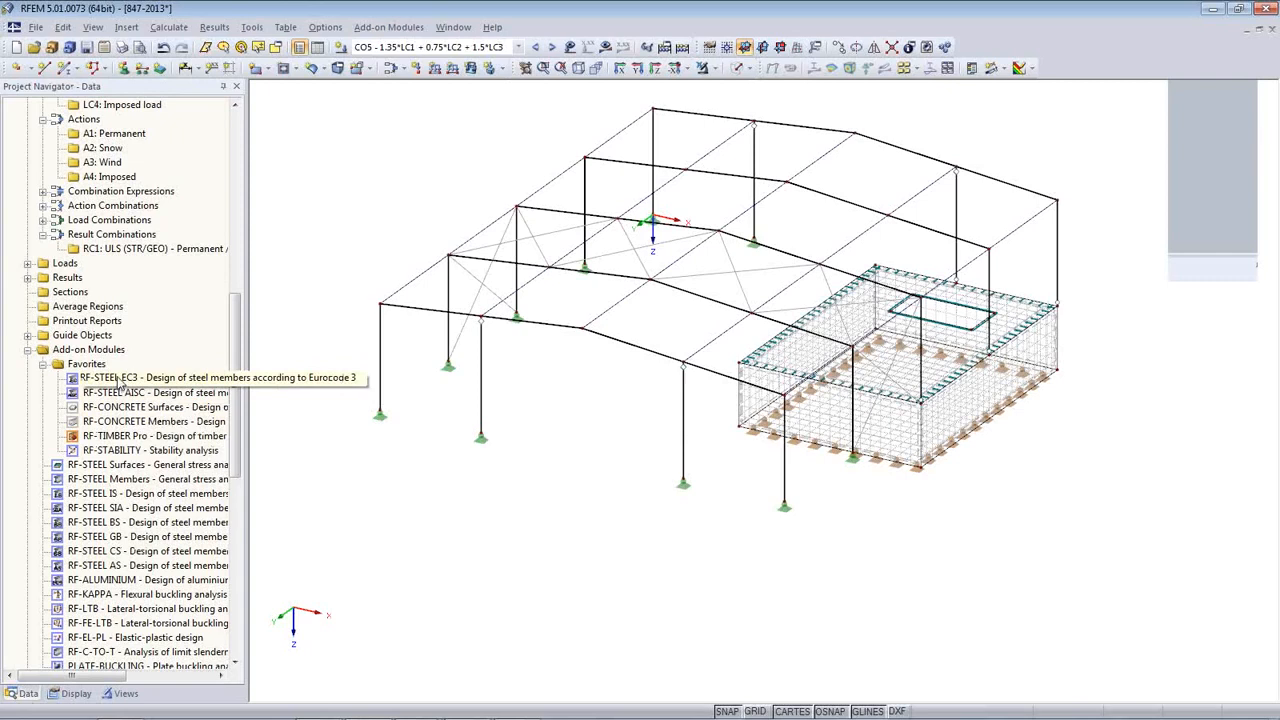
pyautogui.doubleClick(118, 379)
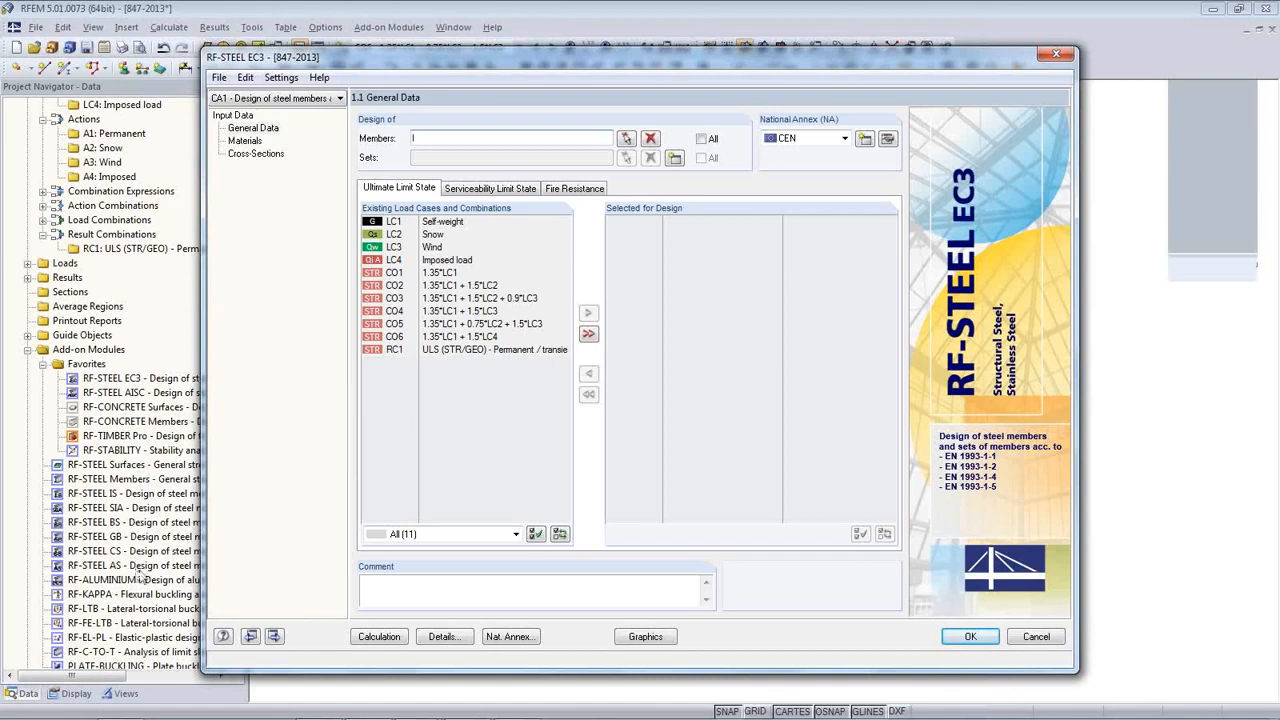
pyautogui.click(844, 138)
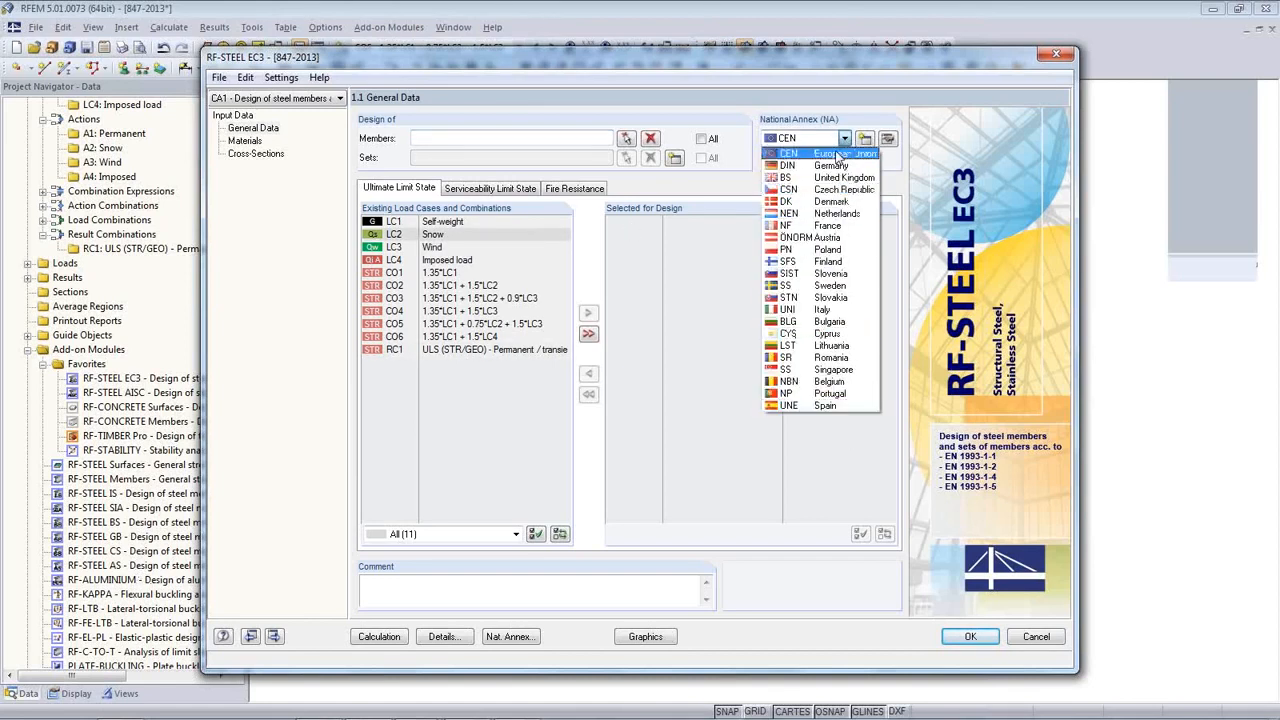
pyautogui.click(831, 155)
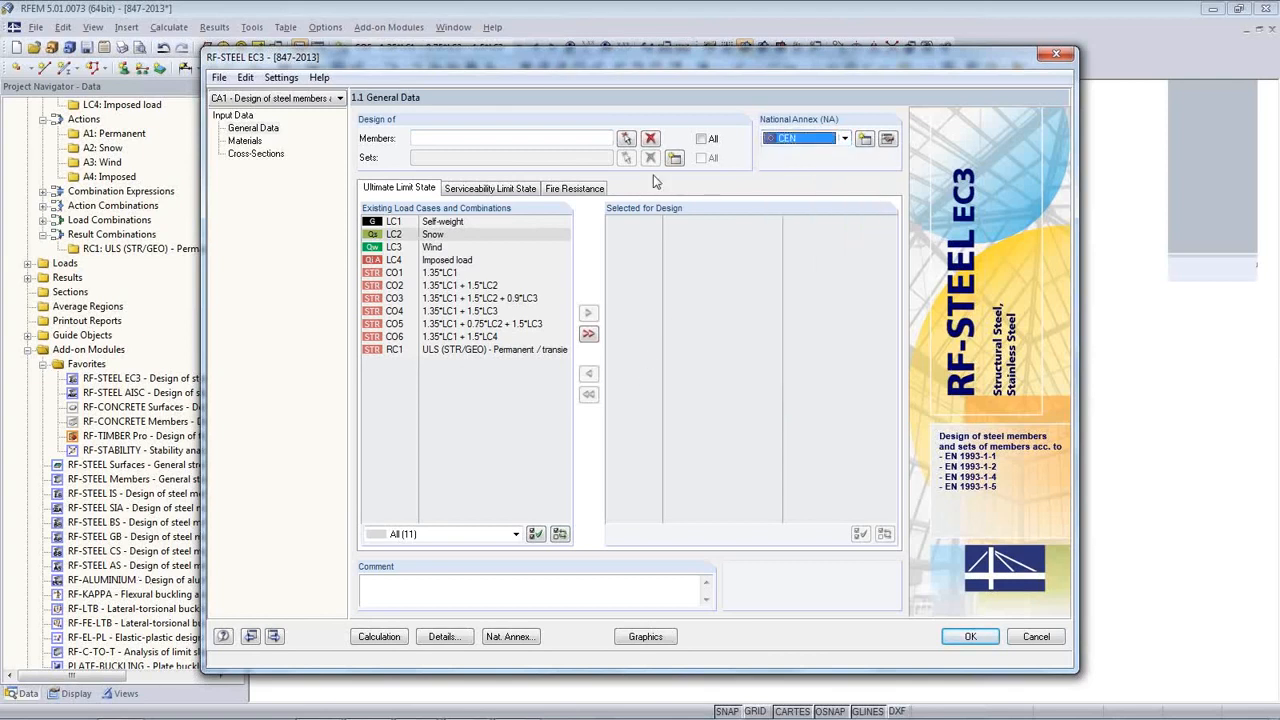
pyautogui.click(701, 139)
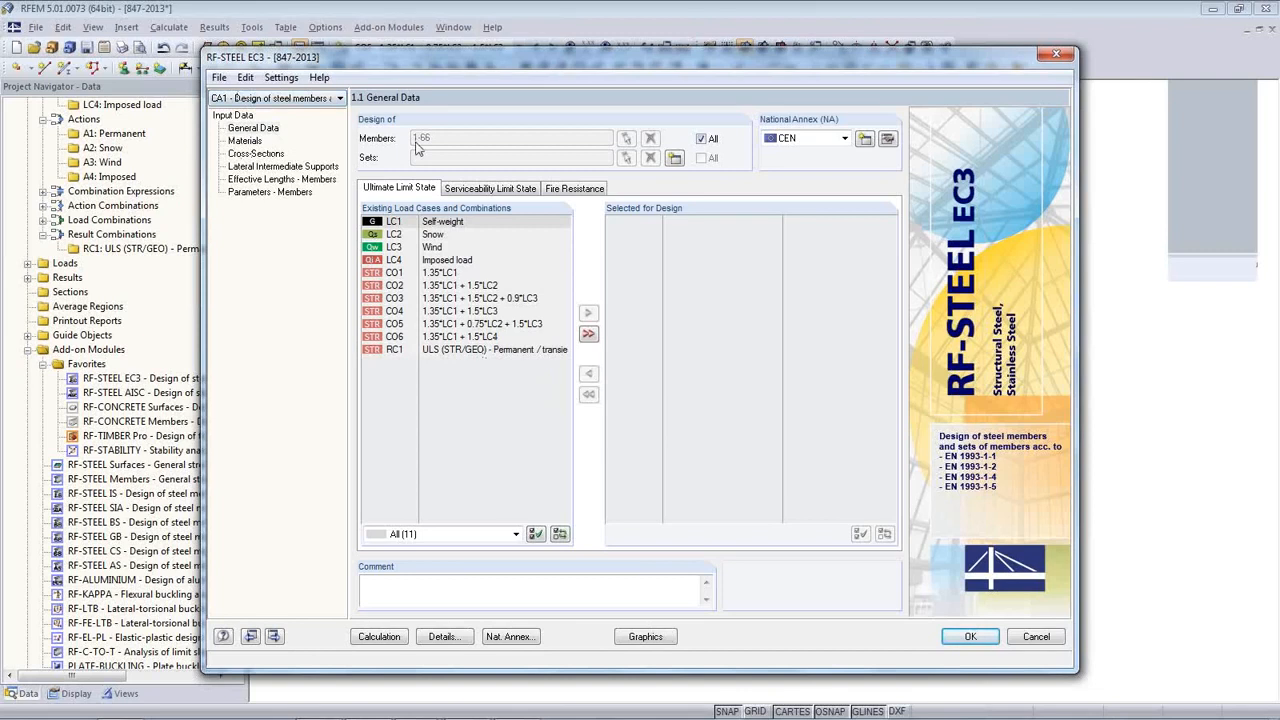
pyautogui.doubleClick(437, 352)
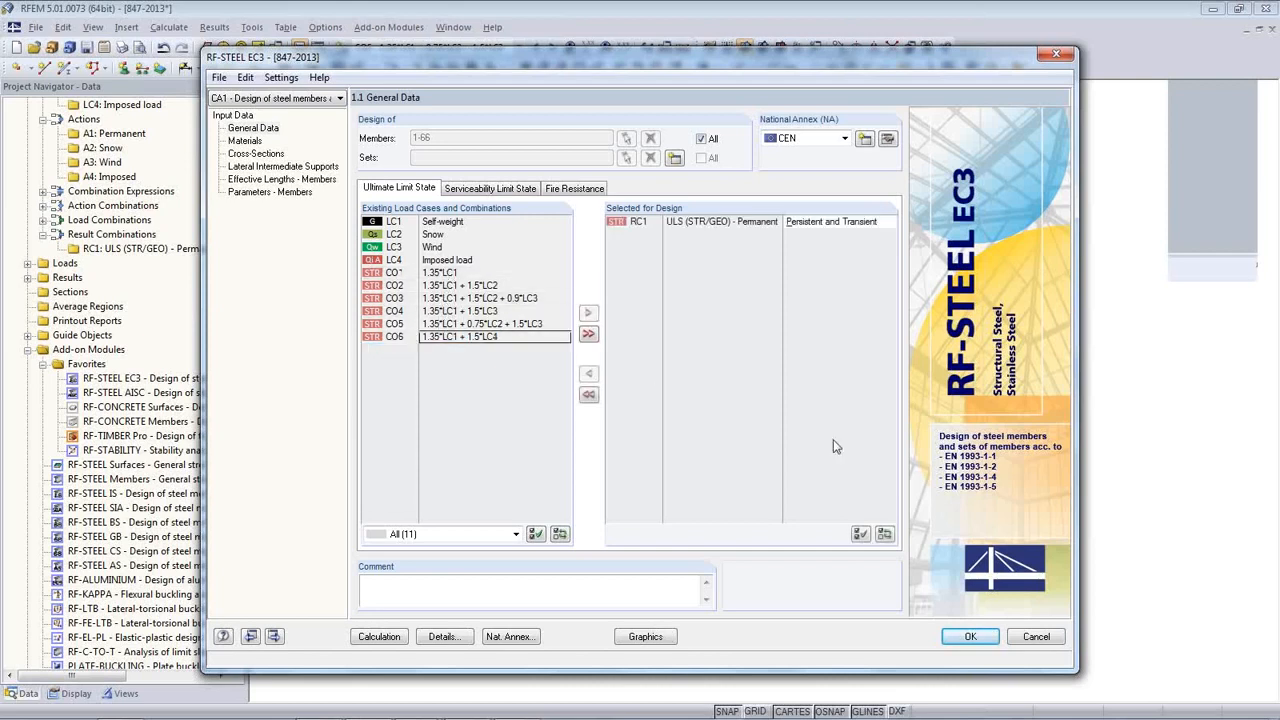
# - Review the design materials, and set the HEA 360 and IPE 450 cross-sections to optimize from the current row
pyautogui.click(248, 141)
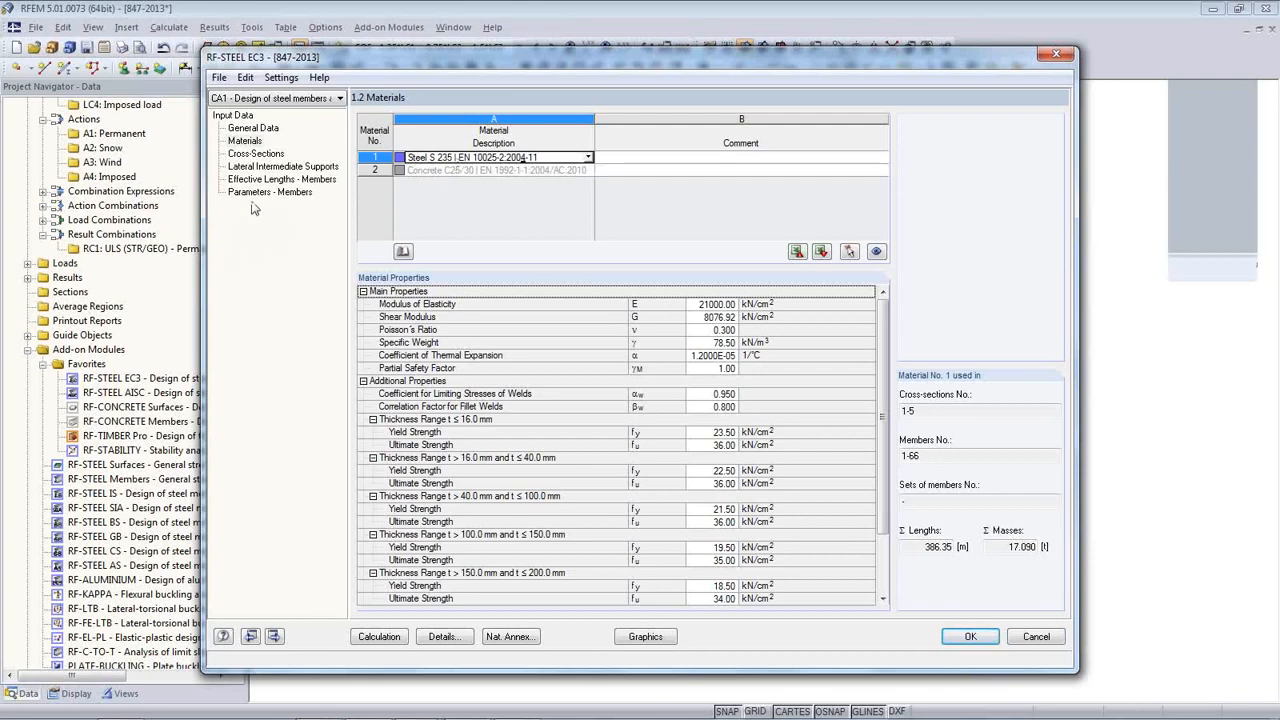
pyautogui.click(262, 155)
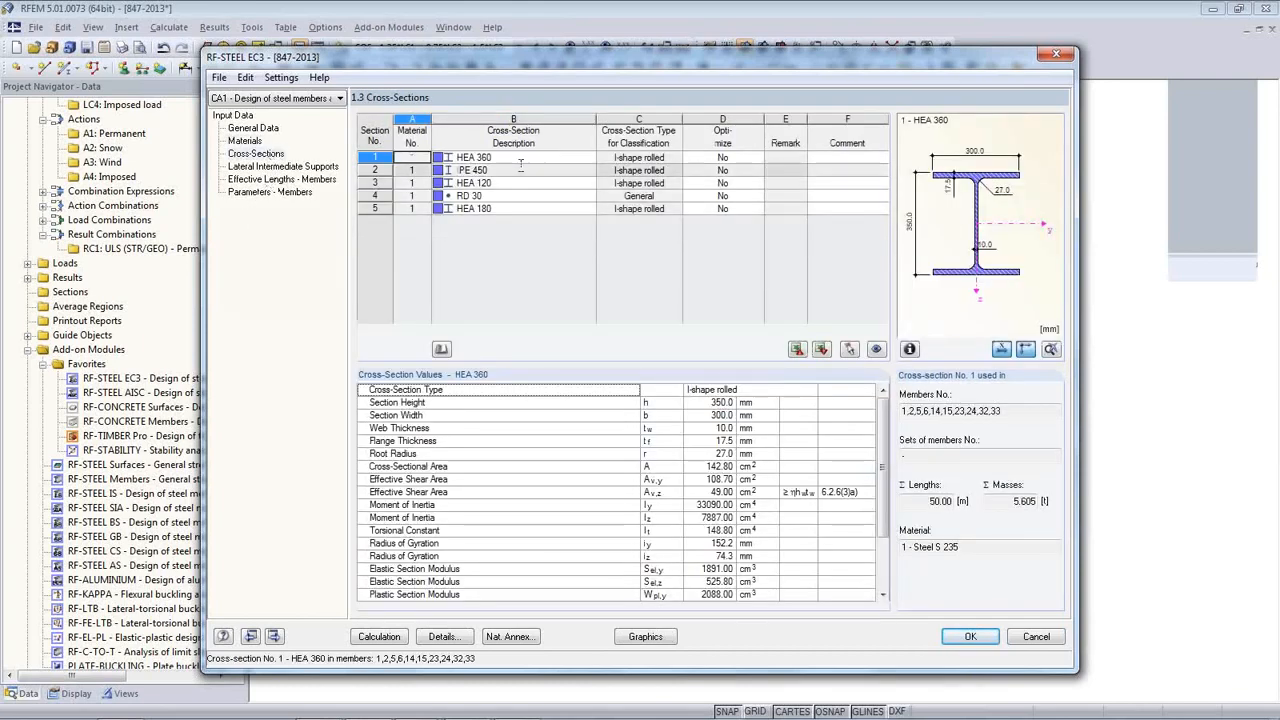
pyautogui.moveTo(645, 62); pyautogui.dragTo(649, 440)
pyautogui.click(724, 536)
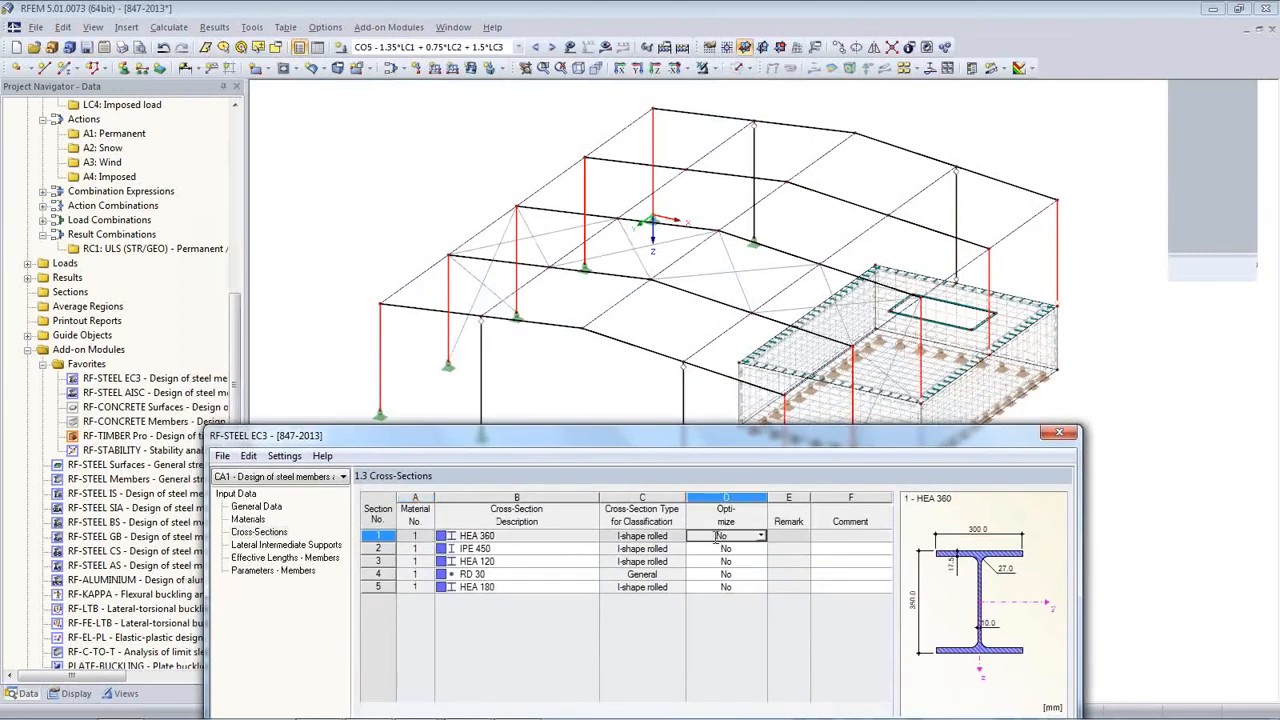
pyautogui.click(760, 538)
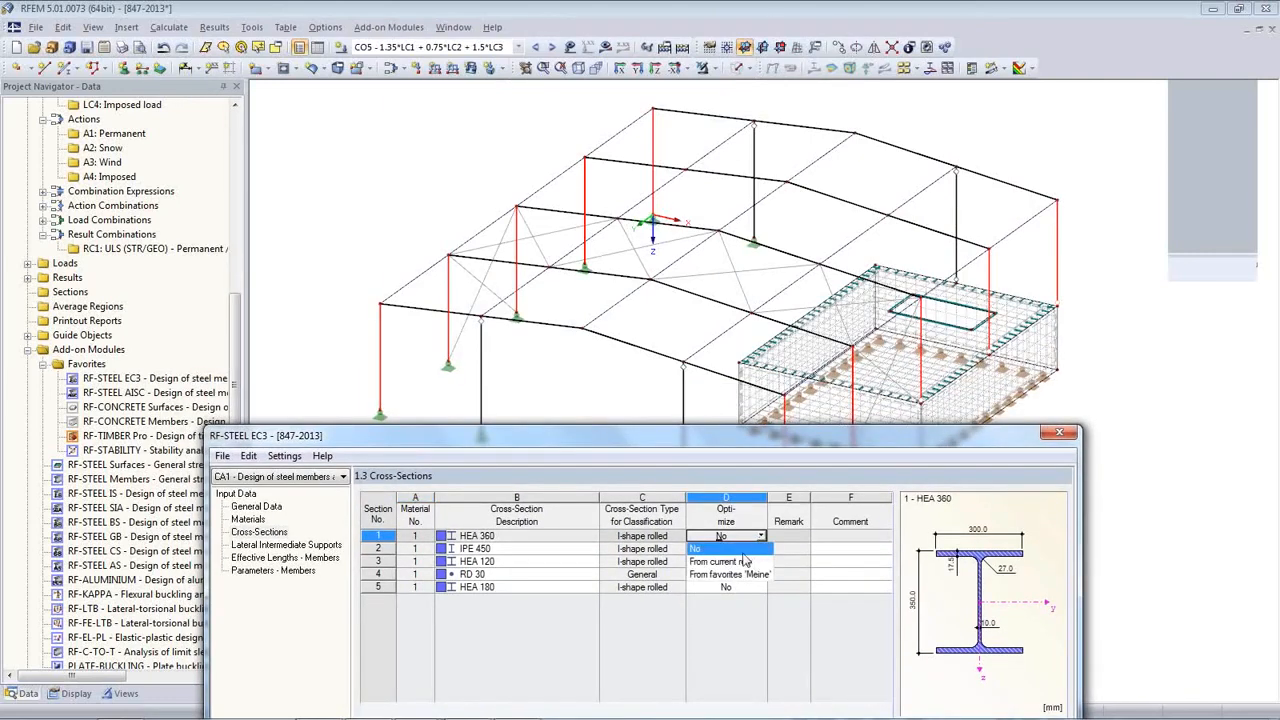
pyautogui.click(744, 562)
pyautogui.click(724, 549)
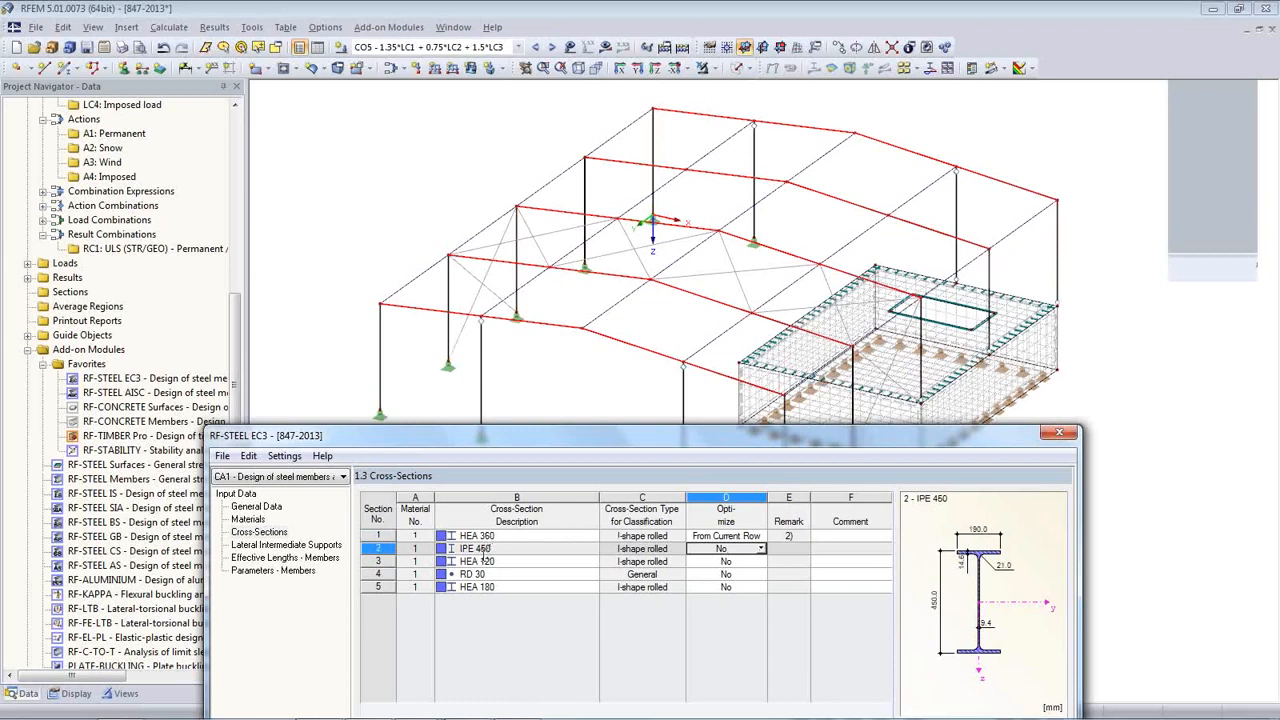
pyautogui.click(760, 549)
pyautogui.click(740, 575)
# - Set the HEA 120 and HEA 180 cross-sections to optimize from the current row
pyautogui.click(750, 562)
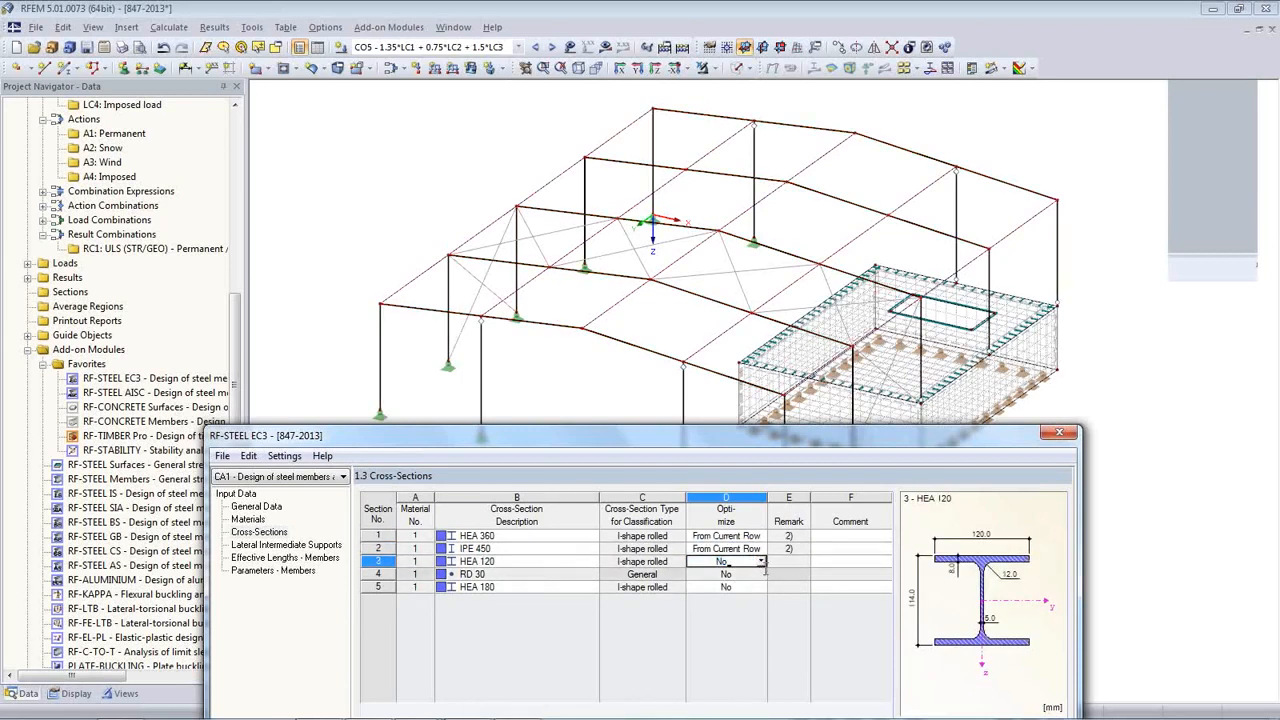
pyautogui.click(761, 561)
pyautogui.click(750, 584)
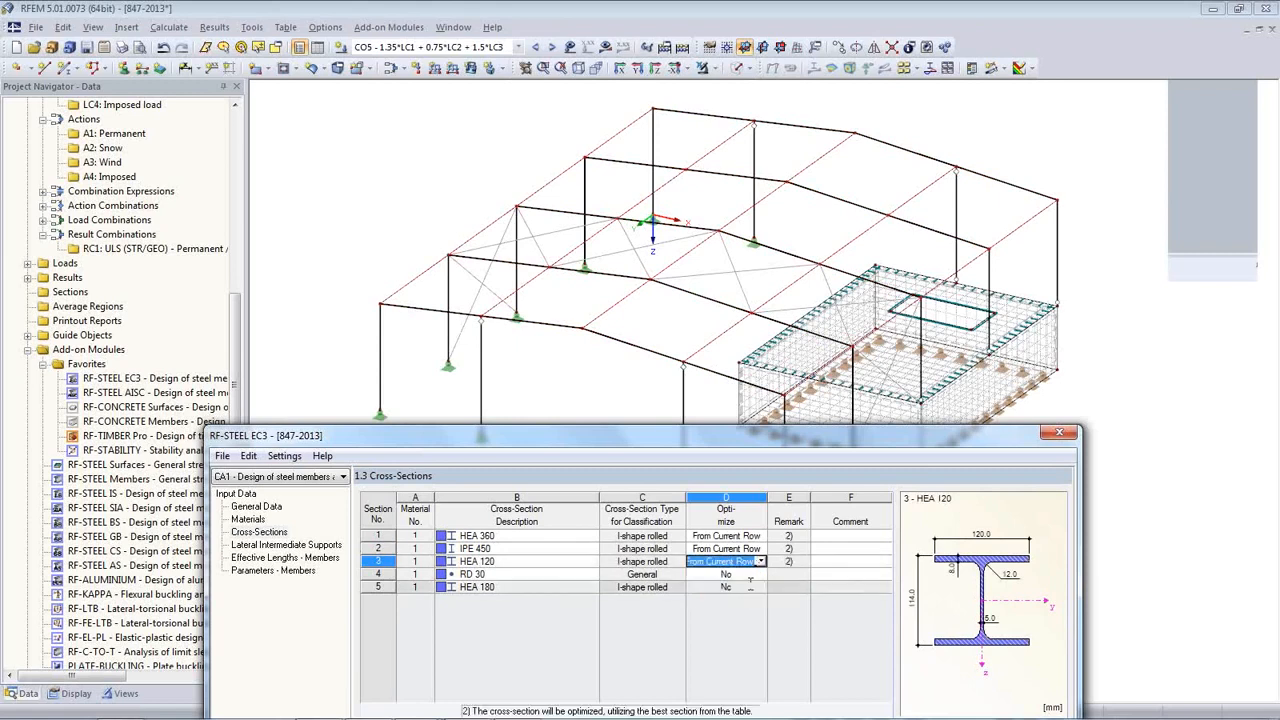
pyautogui.click(750, 588)
pyautogui.click(761, 588)
pyautogui.click(745, 607)
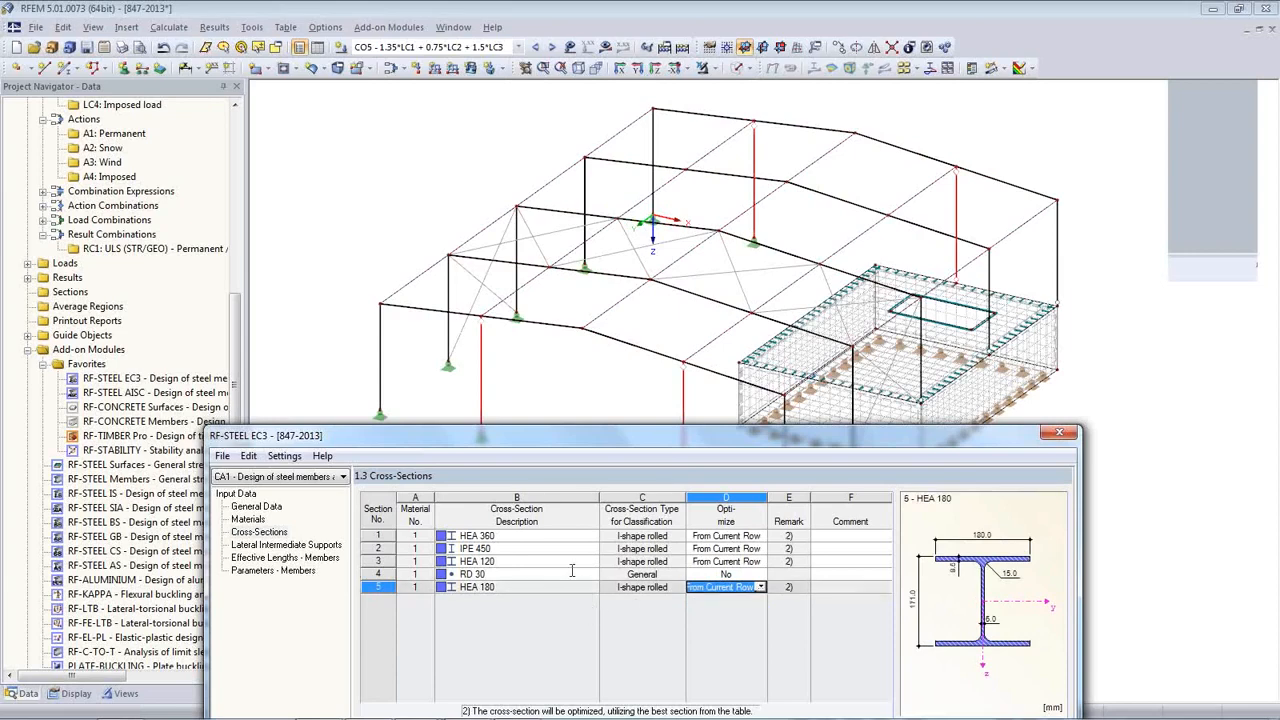
# - Check which members use the IPE 450, HEA 120 and RD 30 cross-sections, and open the lateral intermediate supports settings
pyautogui.click(515, 549)
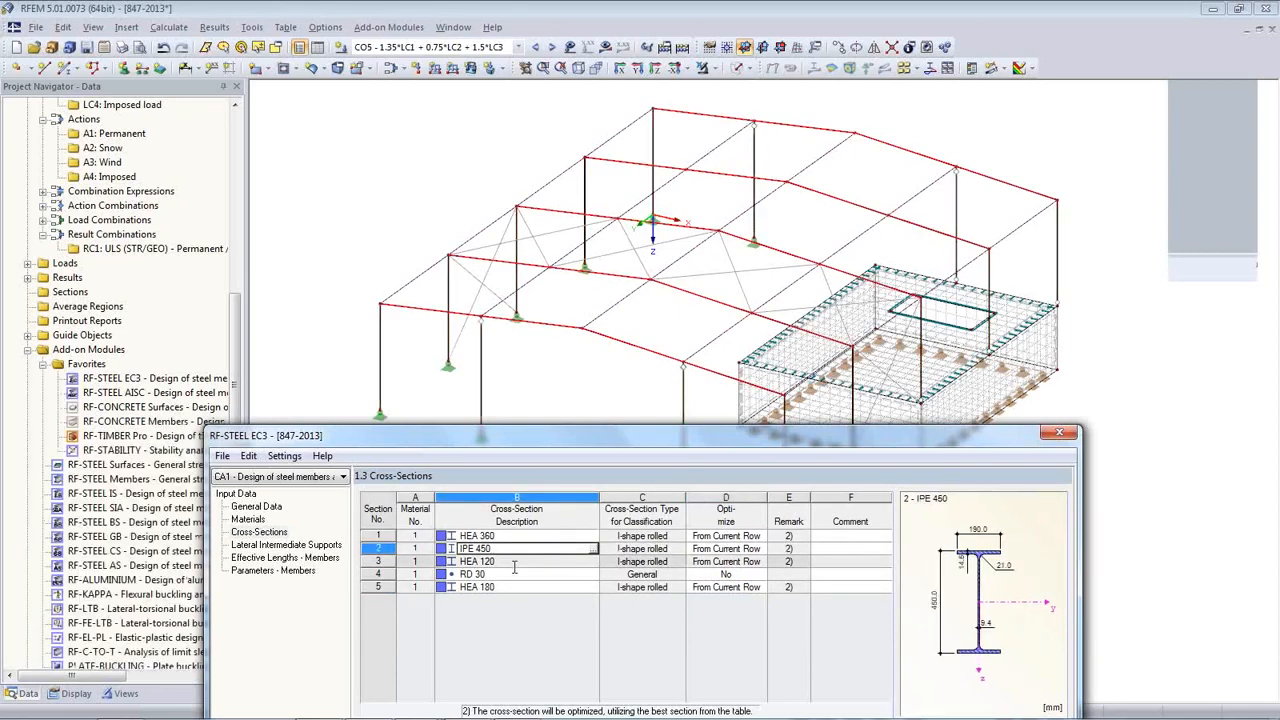
pyautogui.click(515, 561)
pyautogui.click(514, 576)
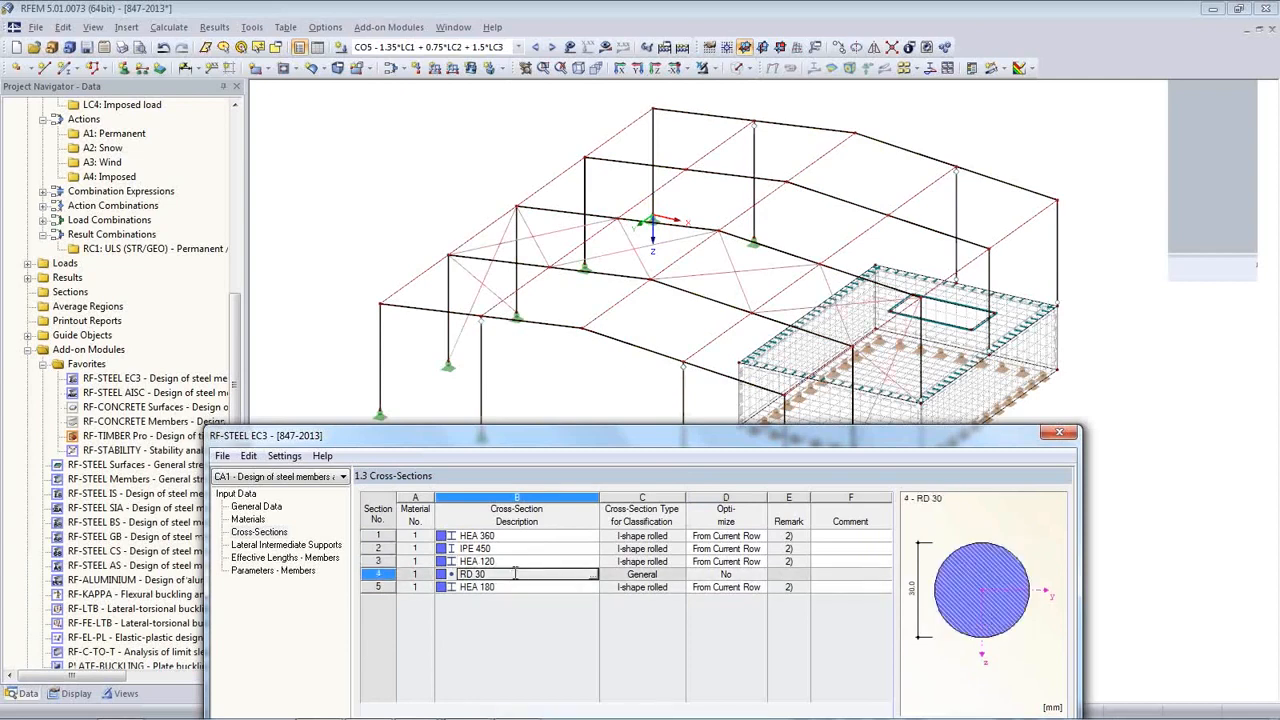
pyautogui.click(516, 562)
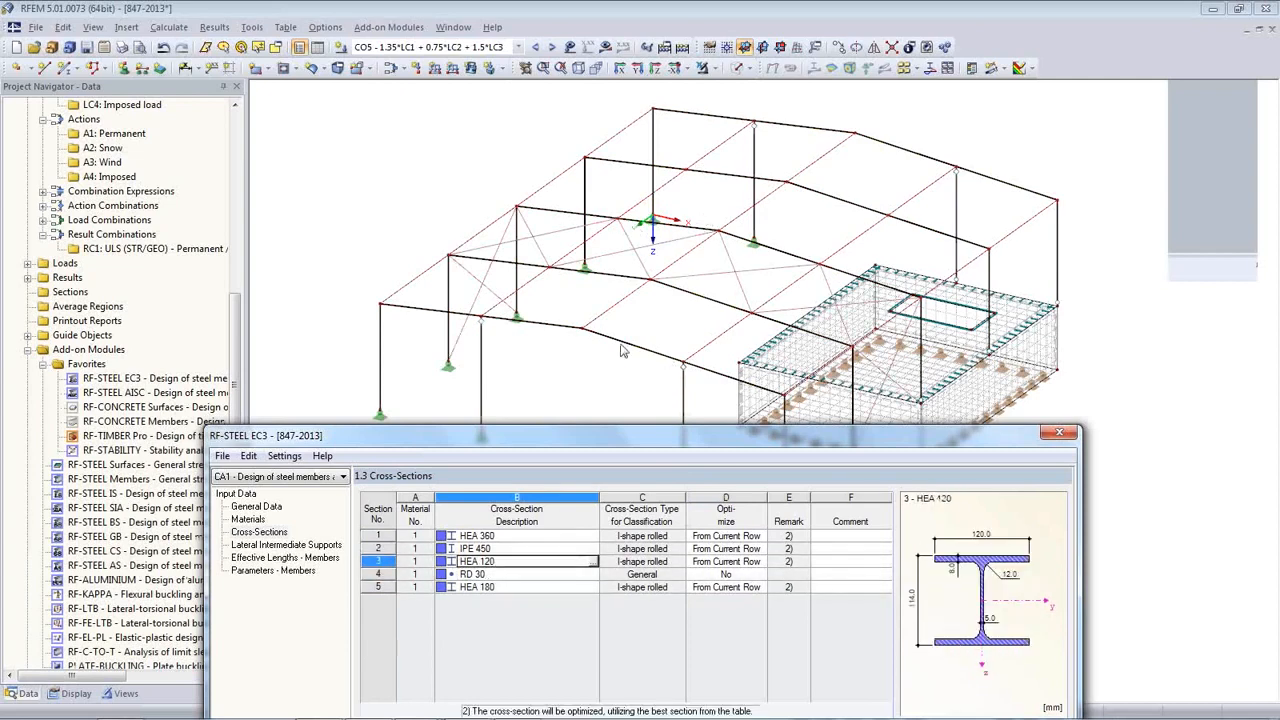
pyautogui.moveTo(615, 440); pyautogui.dragTo(611, 113)
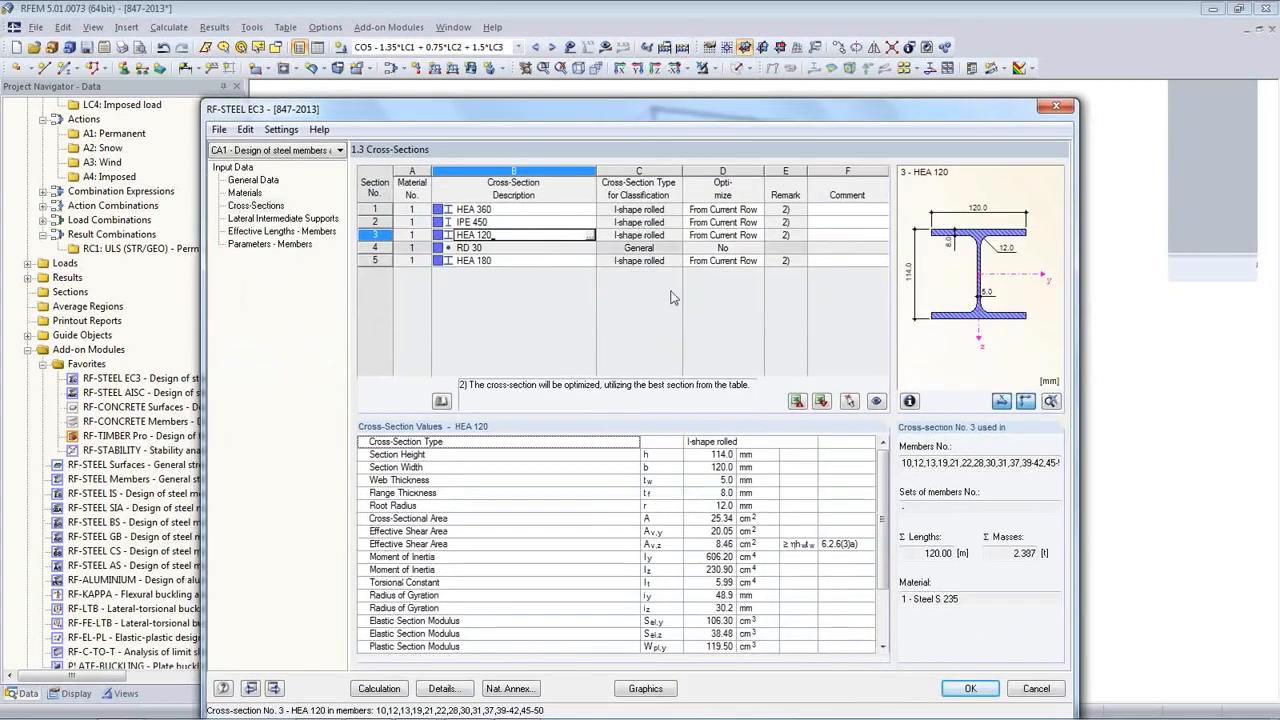
pyautogui.click(272, 219)
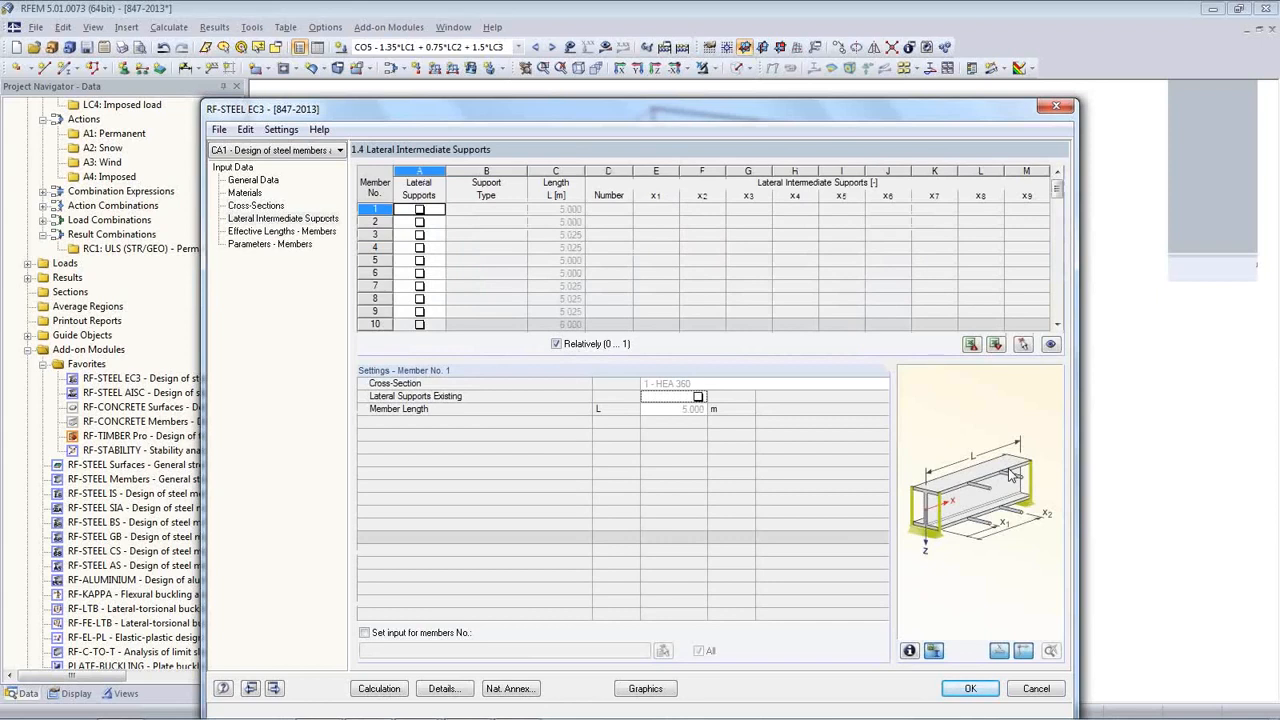
# - Review the effective lengths of the members, and close the RF-STEEL EC3 module keeping its settings
pyautogui.click(260, 231)
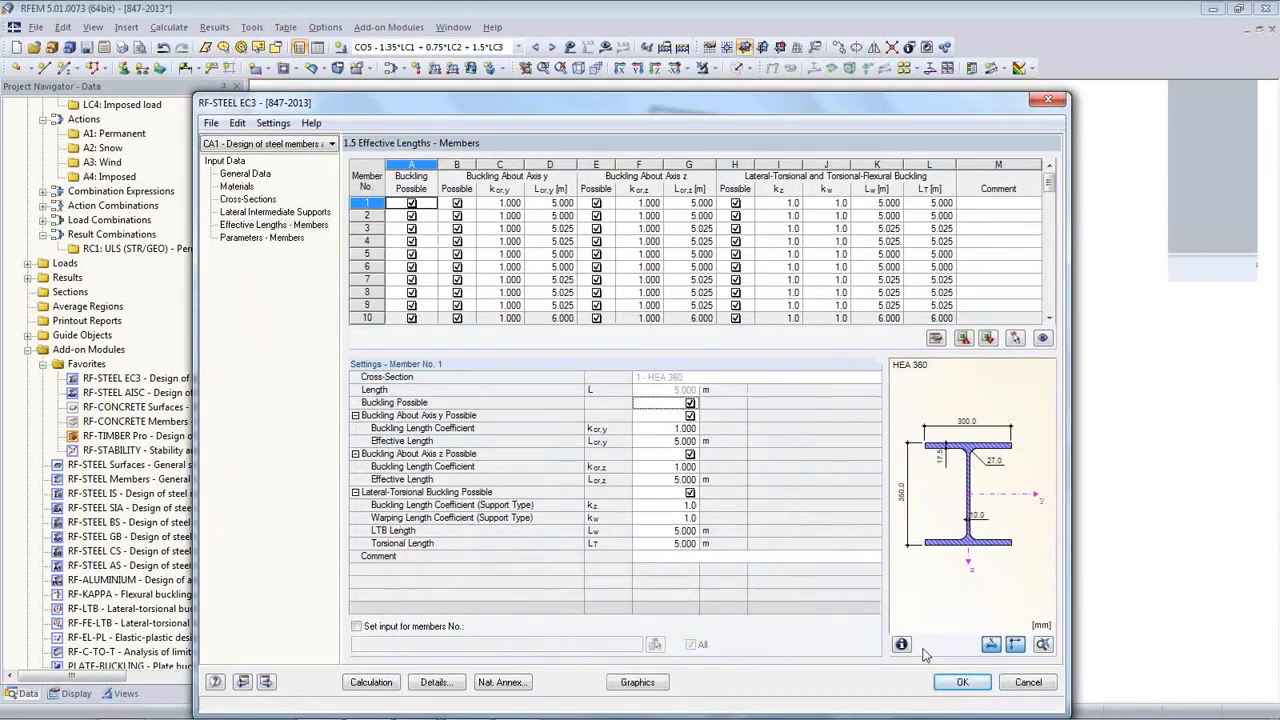
pyautogui.click(962, 682)
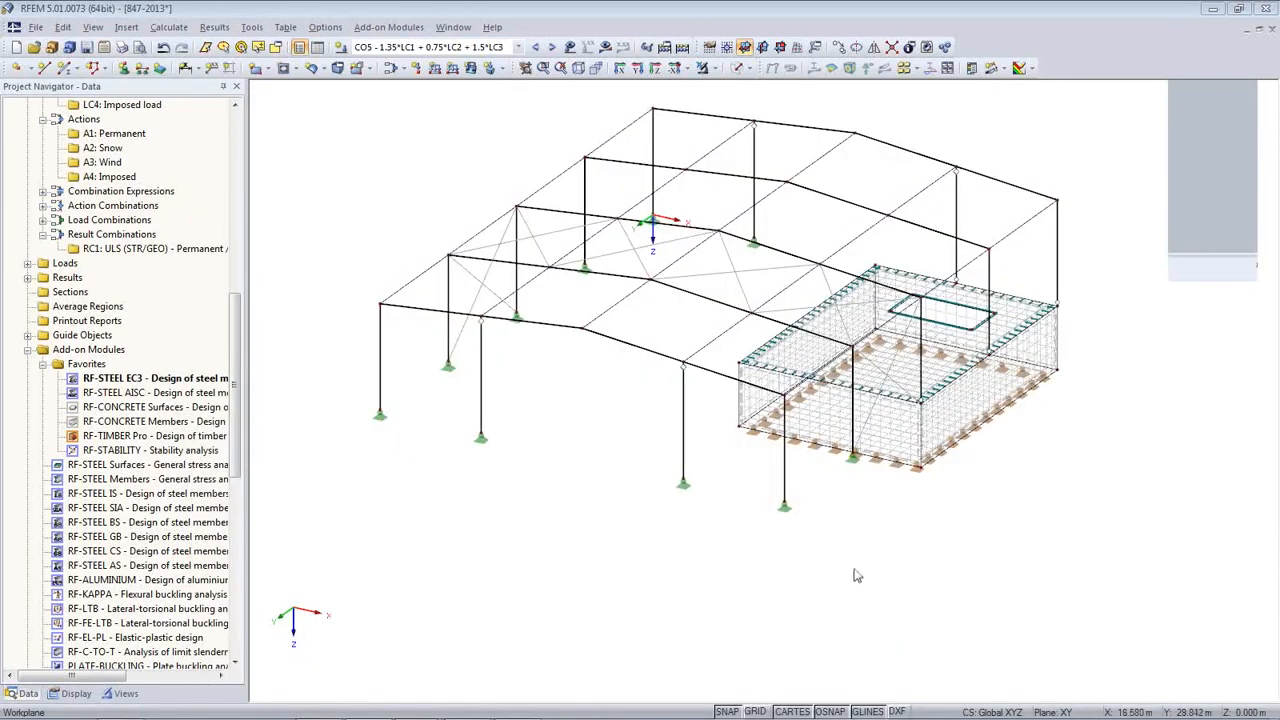
# - Limit the visibility to members with the HEA 360 cross-section, and display the model as a solid rendering
pyautogui.keyDown('ctrl'); pyautogui.moveTo(974, 595); pyautogui.dragTo(601, 497, button='middle'); pyautogui.keyUp('ctrl')
pyautogui.keyDown('ctrl'); pyautogui.moveTo(844, 465); pyautogui.dragTo(829, 419, button='middle'); pyautogui.keyUp('ctrl')
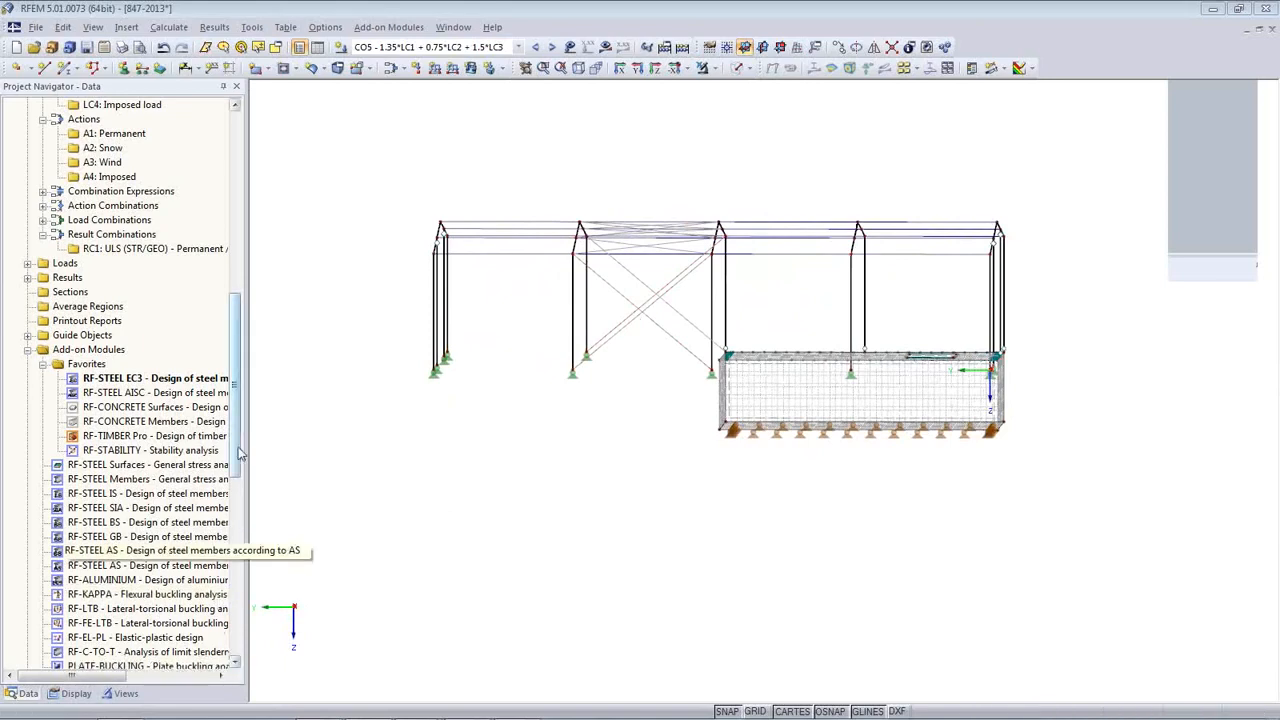
pyautogui.scroll(-6, 240, 455)
pyautogui.click(115, 693)
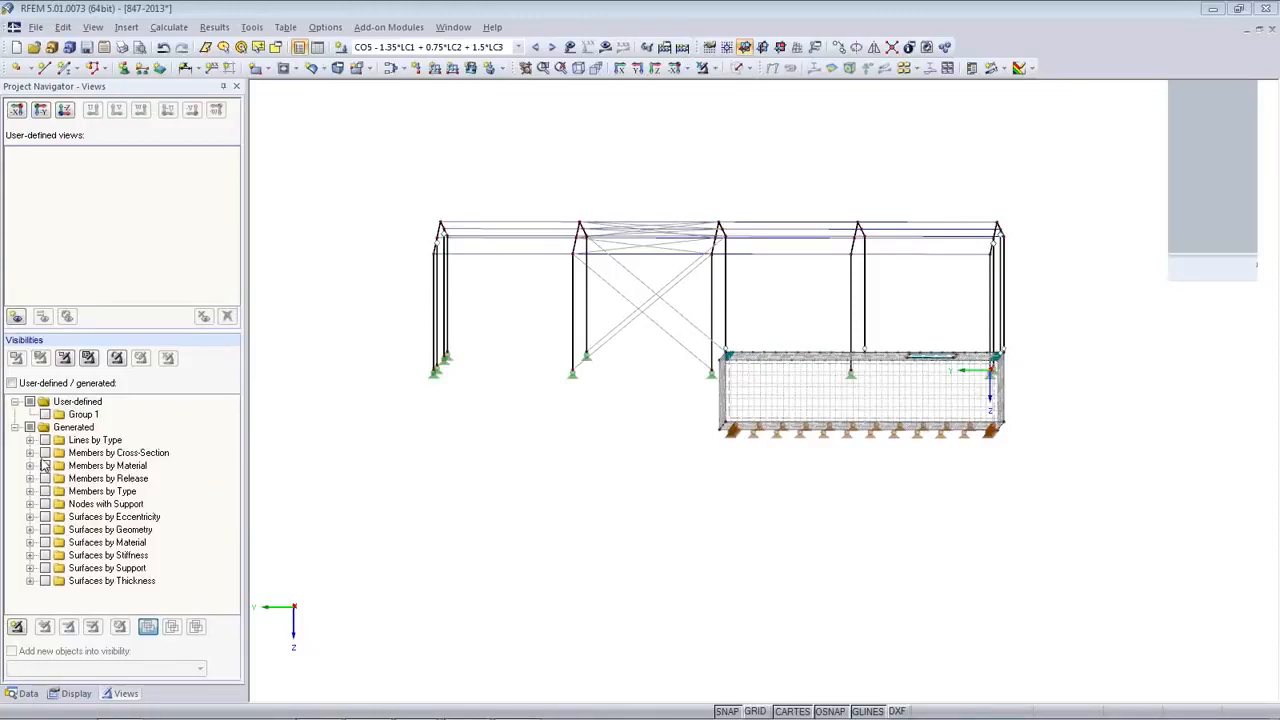
pyautogui.click(30, 453)
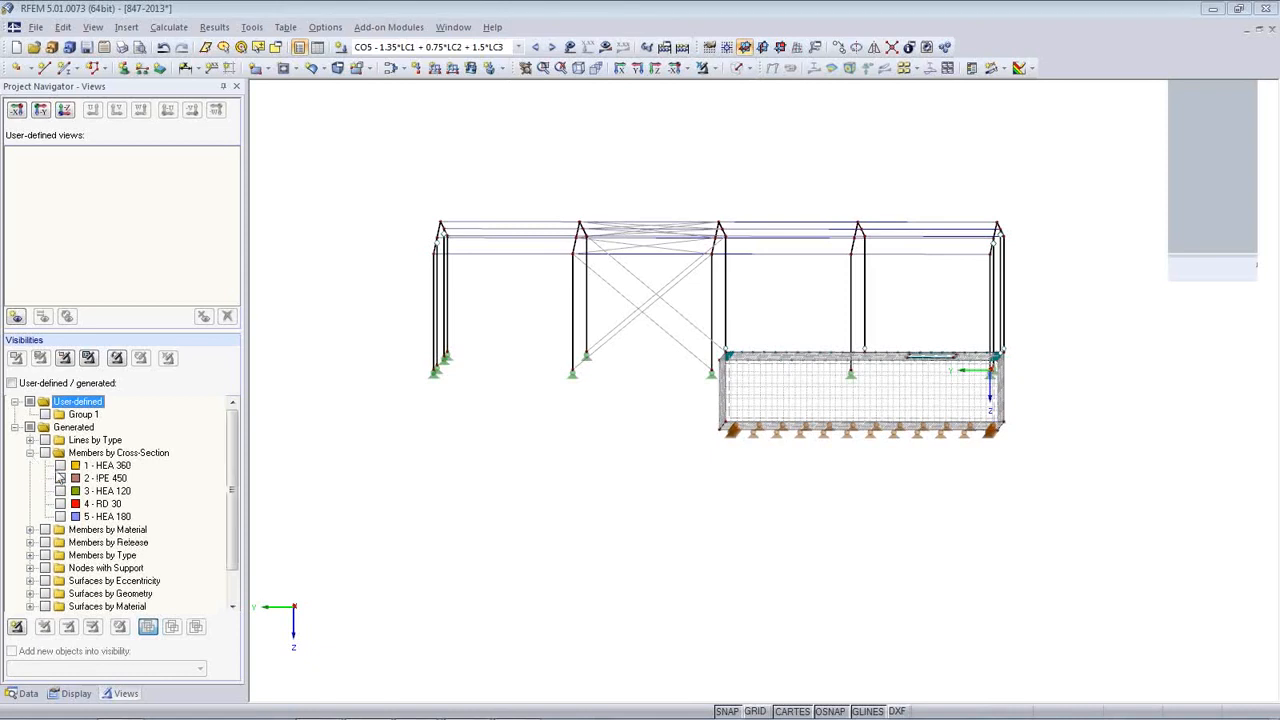
pyautogui.click(61, 465)
pyautogui.keyDown('ctrl'); pyautogui.moveTo(477, 529); pyautogui.dragTo(578, 427, button='middle'); pyautogui.keyUp('ctrl')
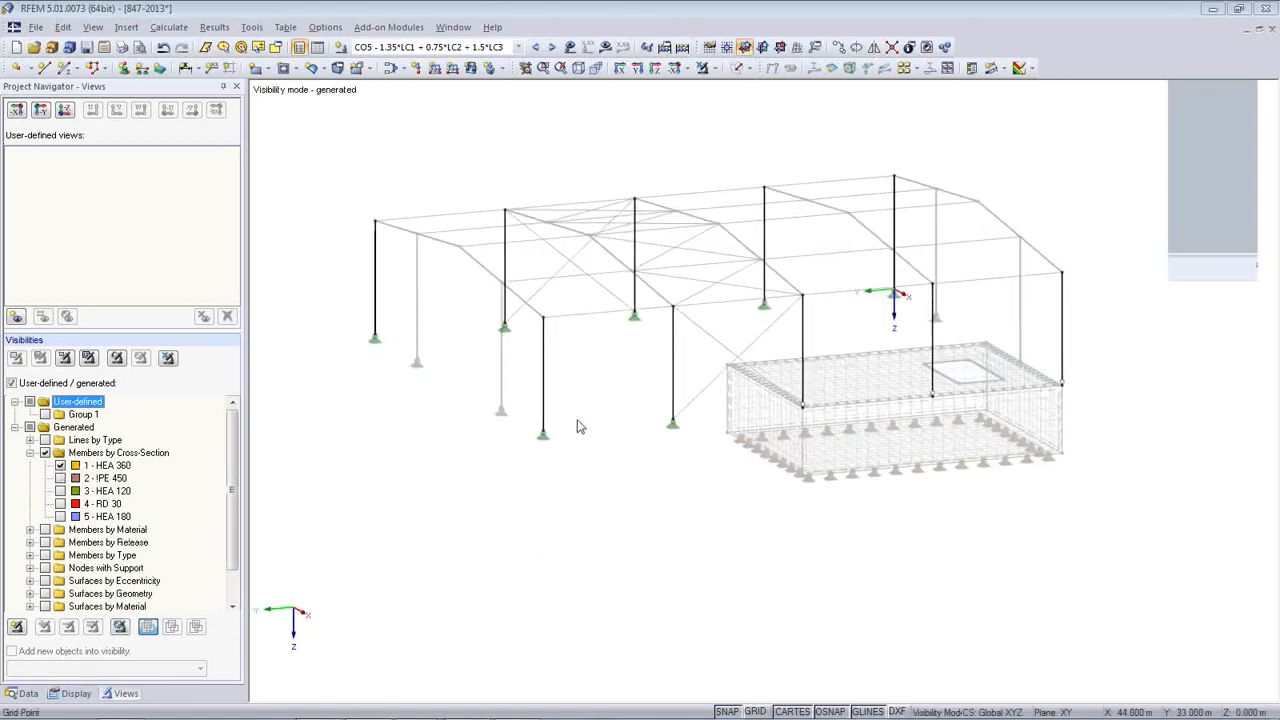
pyautogui.click(737, 67)
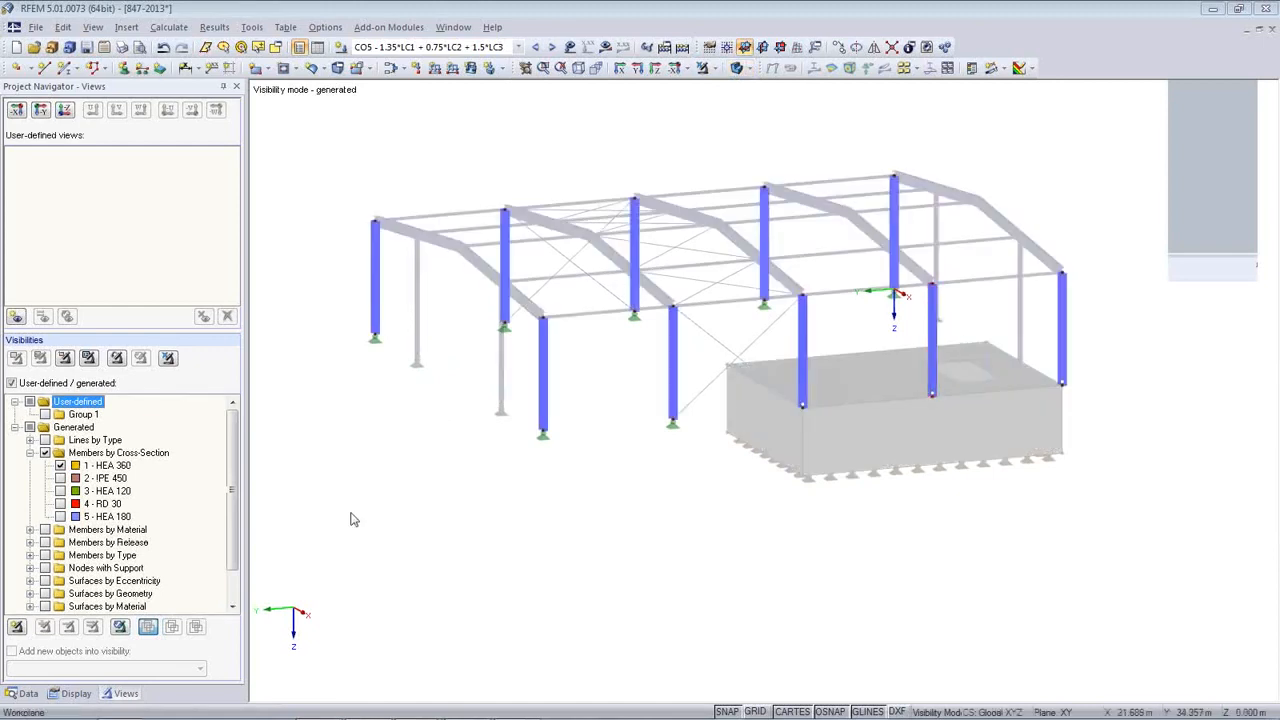
pyautogui.click(60, 503)
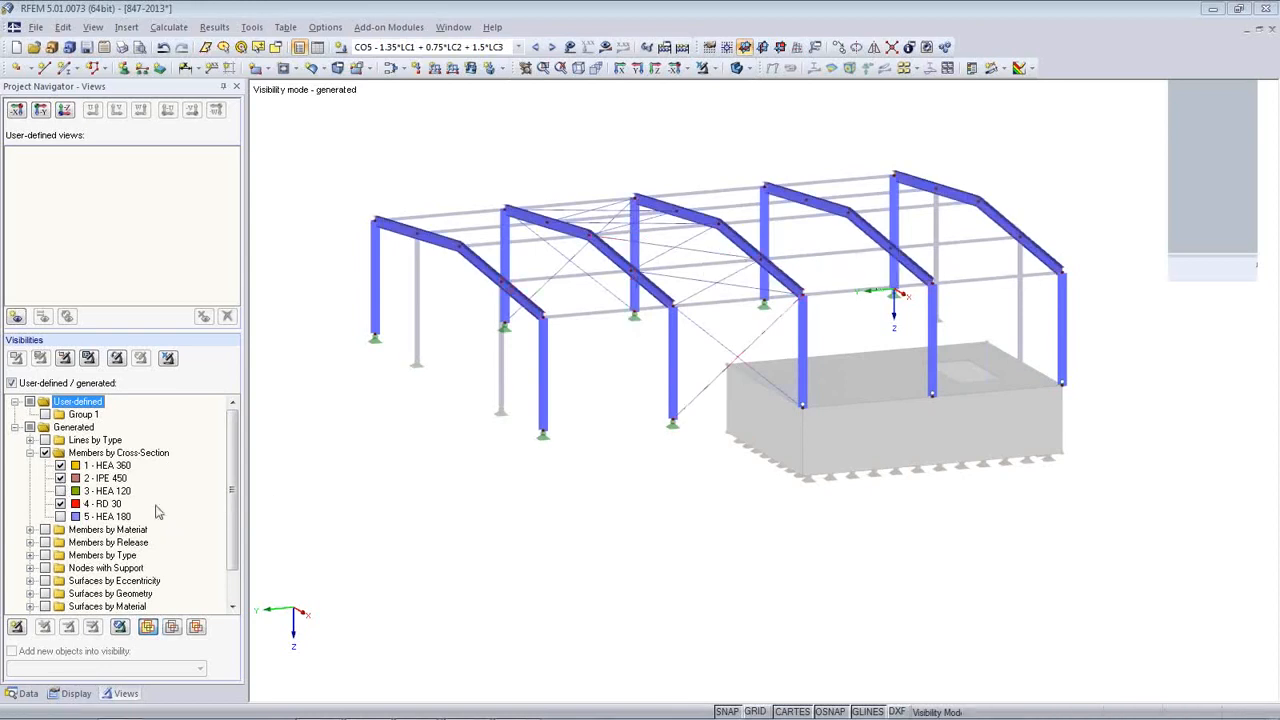
pyautogui.click(63, 480)
pyautogui.click(62, 504)
# - Select all HEA 360 columns together, and set their effective length factor k cr,y to 3.000
pyautogui.keyDown('ctrl'); pyautogui.moveTo(676, 512); pyautogui.dragTo(500, 423, button='middle'); pyautogui.keyUp('ctrl')
pyautogui.moveTo(1143, 327); pyautogui.dragTo(410, 268)
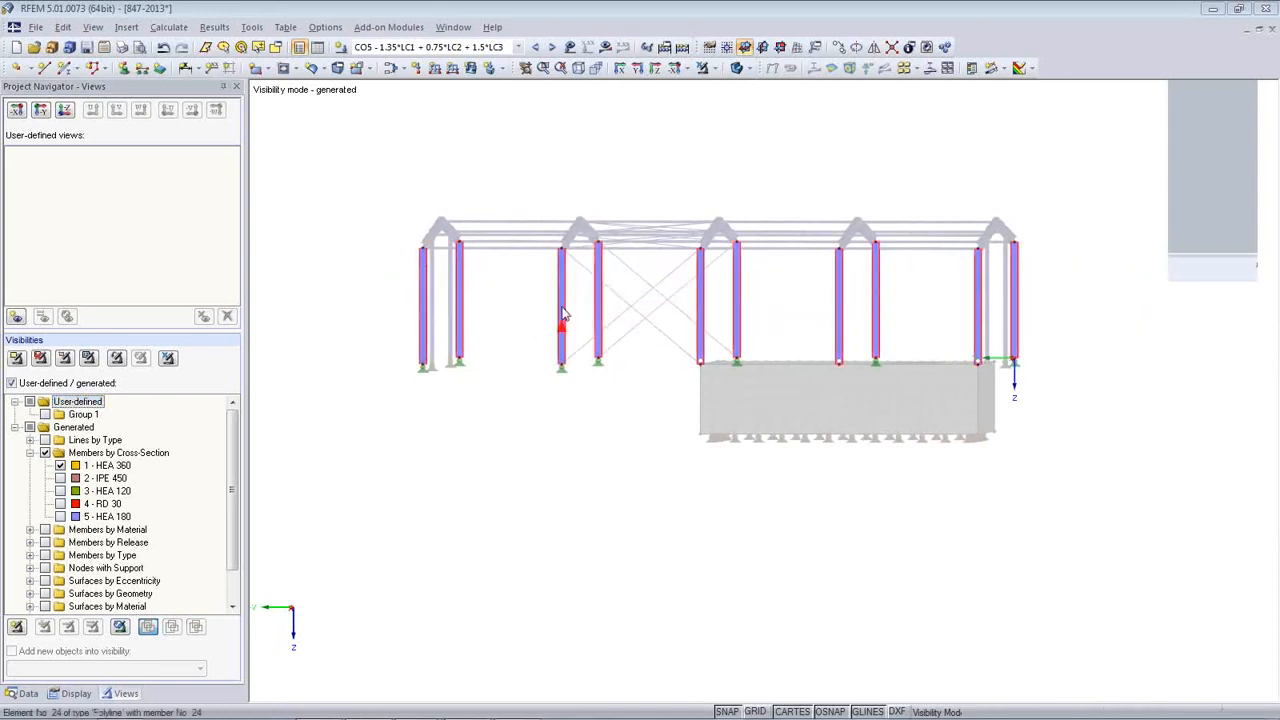
pyautogui.doubleClick(563, 314)
pyautogui.click(513, 186)
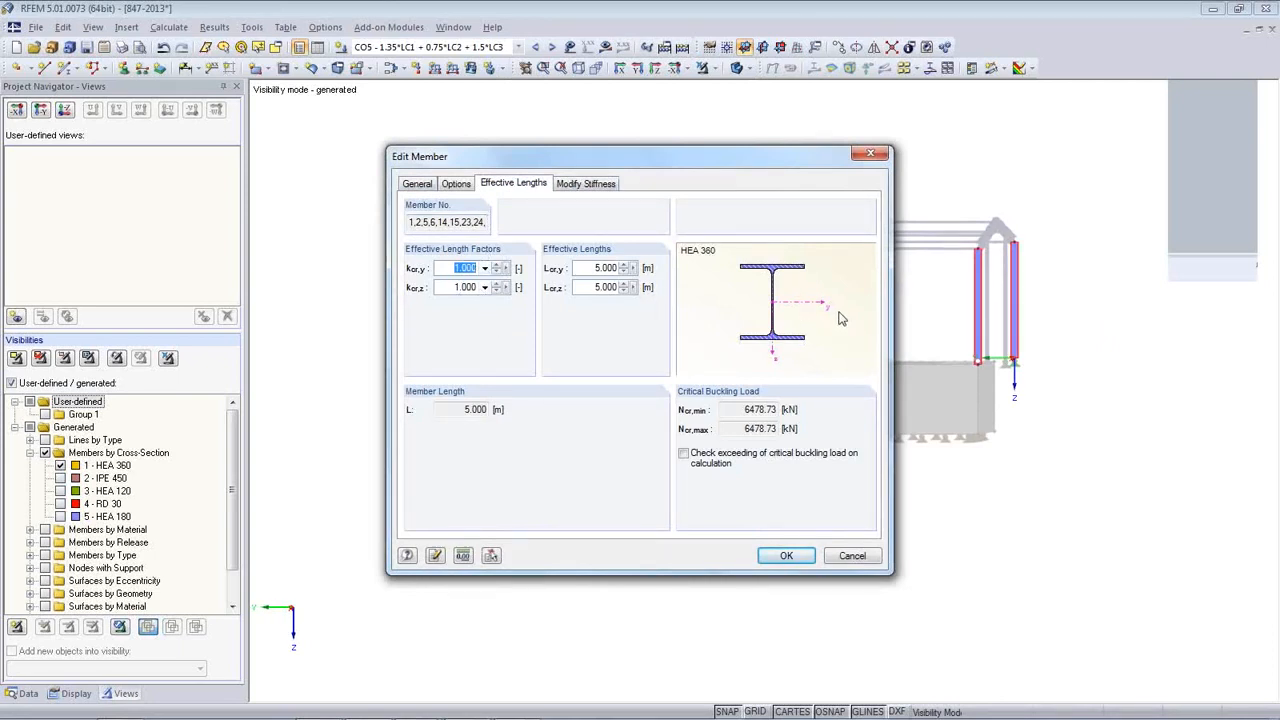
pyautogui.write('3')
pyautogui.click(592, 287)
pyautogui.click(788, 558)
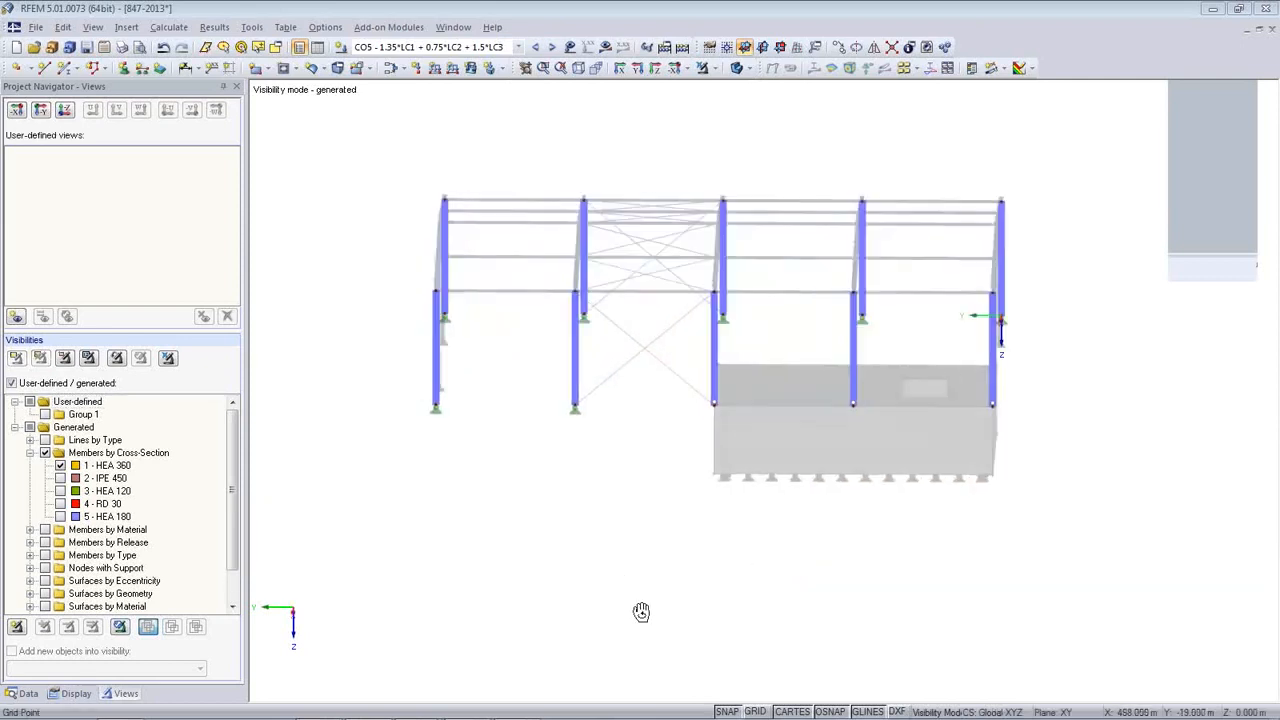
# - Reopen the RF-STEEL EC3 module, and check that the members' effective lengths include the edited column factor
pyautogui.click(24, 693)
pyautogui.scroll(3, 138, 254)
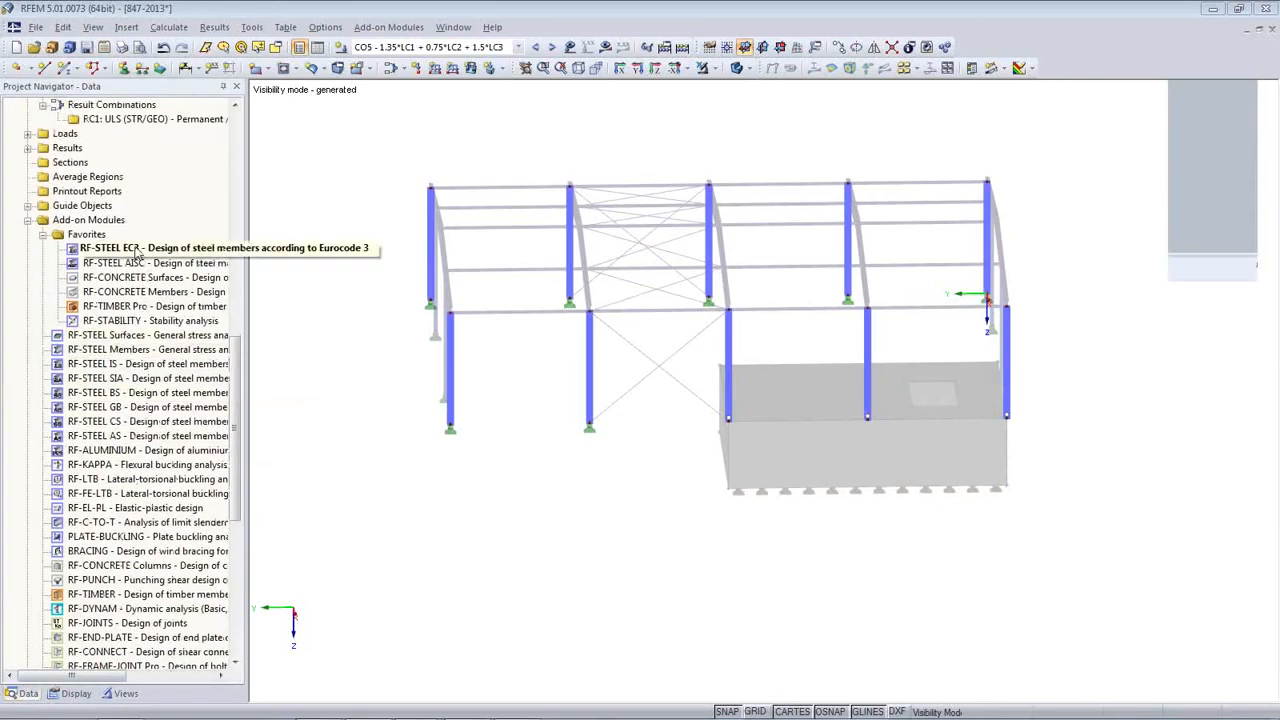
pyautogui.doubleClick(140, 248)
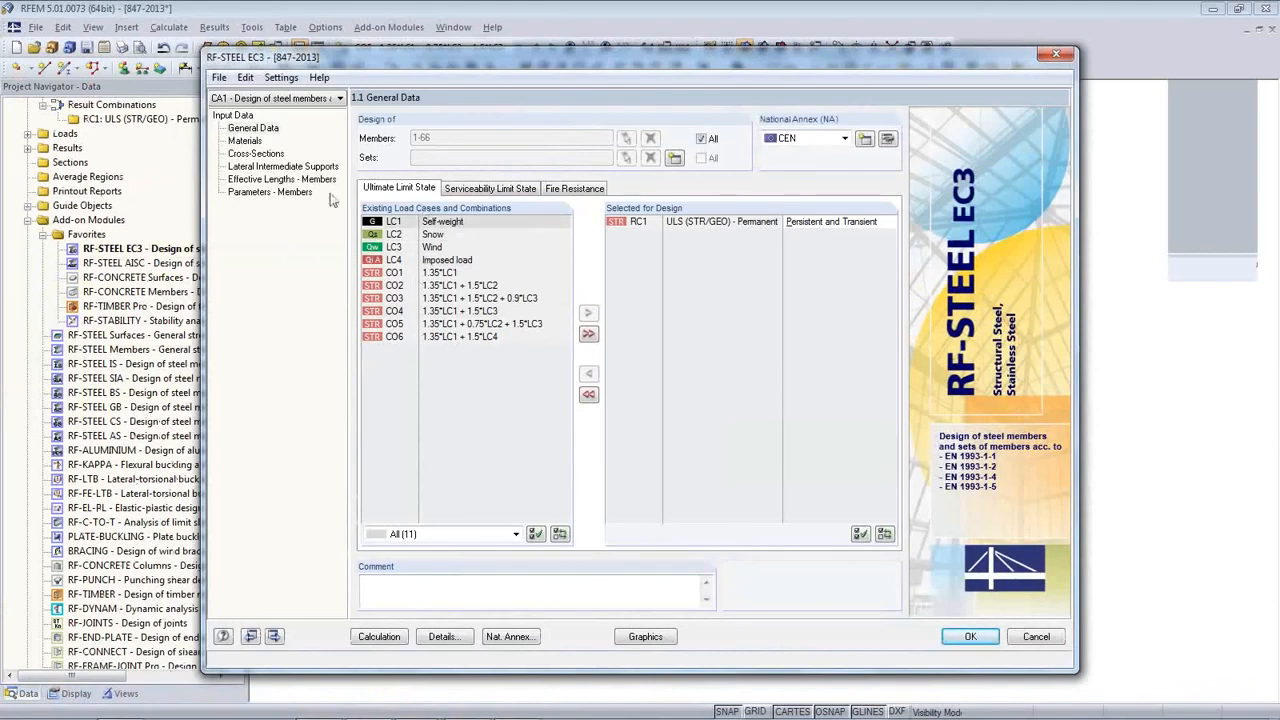
pyautogui.click(282, 179)
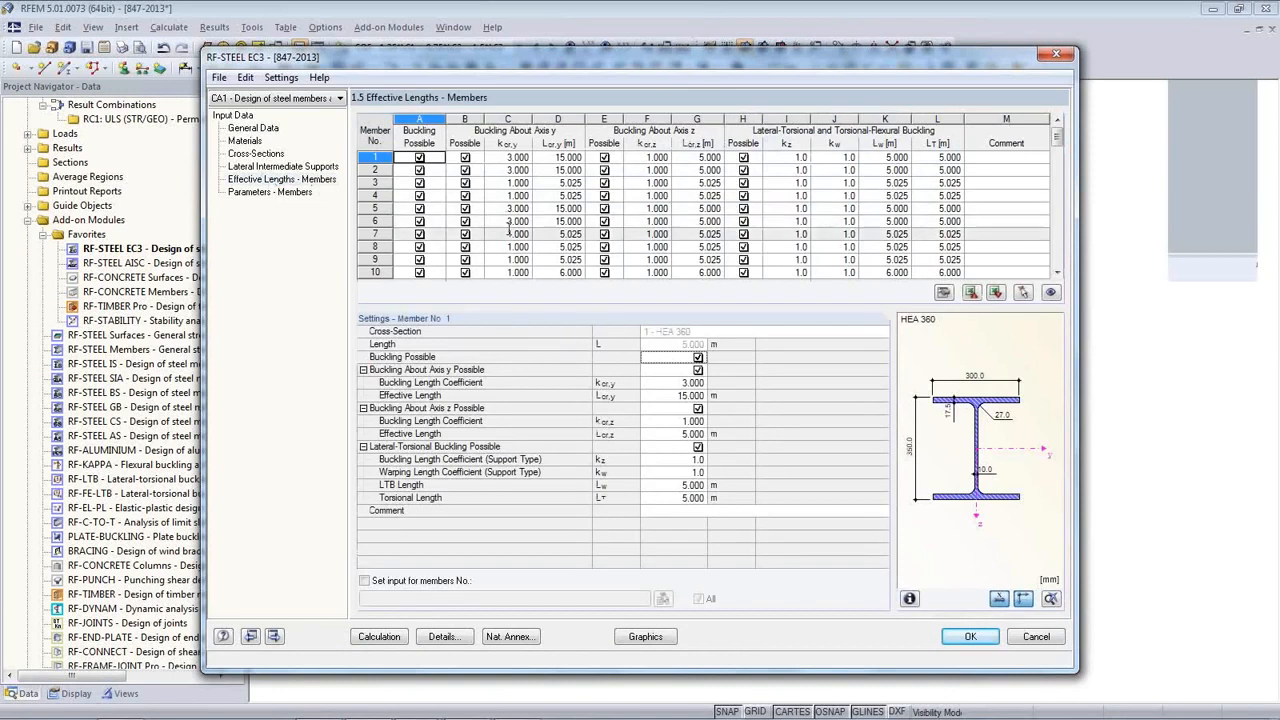
pyautogui.click(560, 208)
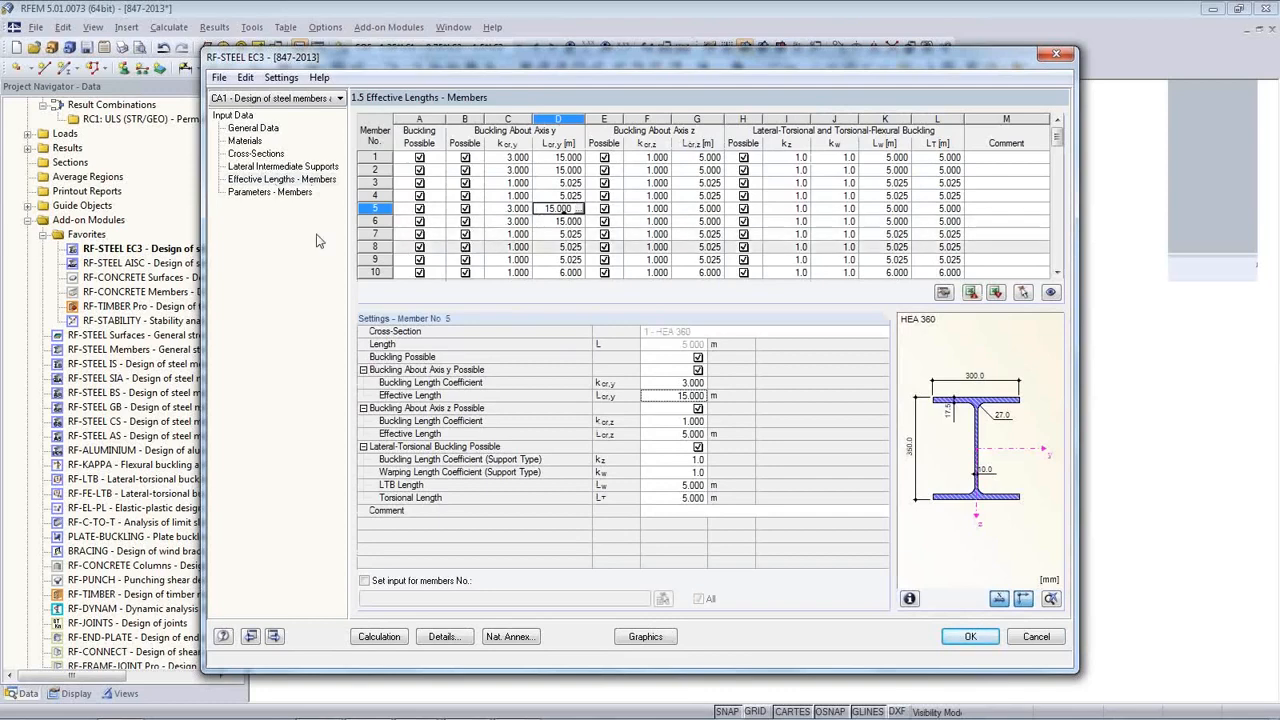
# - Check the member parameters and the cross-section optimization settings, and run the steel design calculation
pyautogui.click(270, 191)
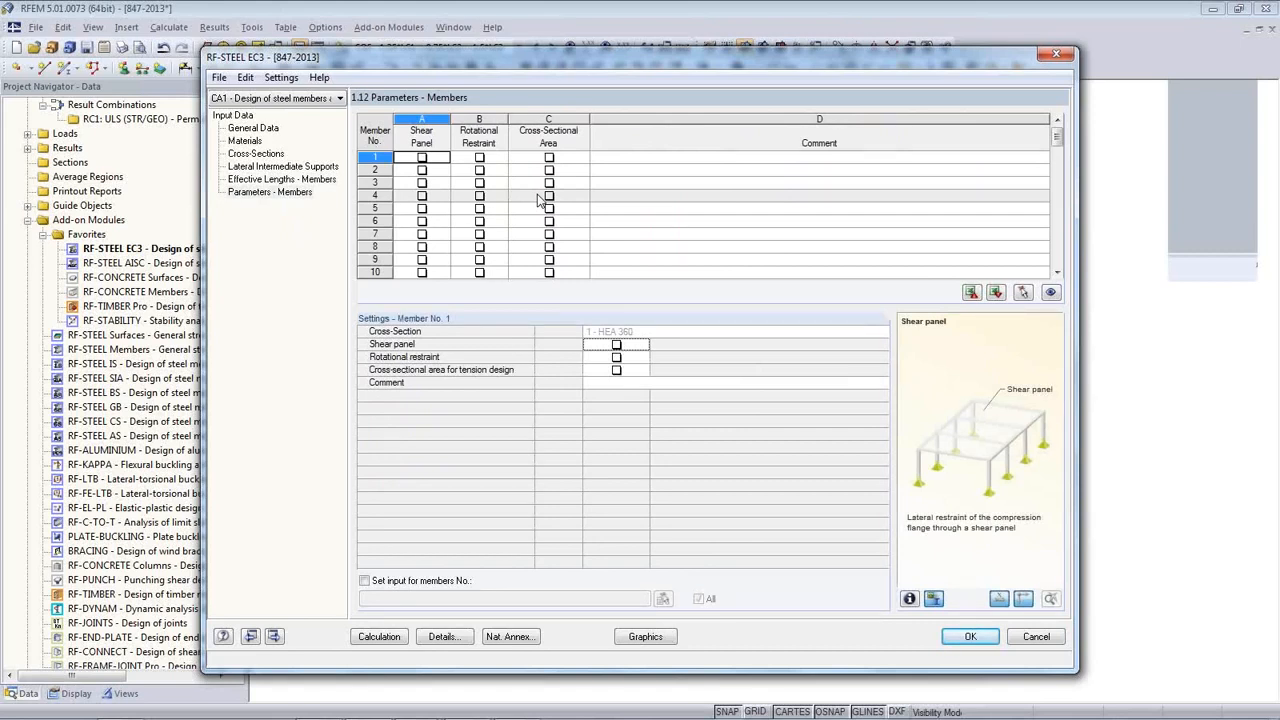
pyautogui.moveTo(582, 65); pyautogui.dragTo(570, 117)
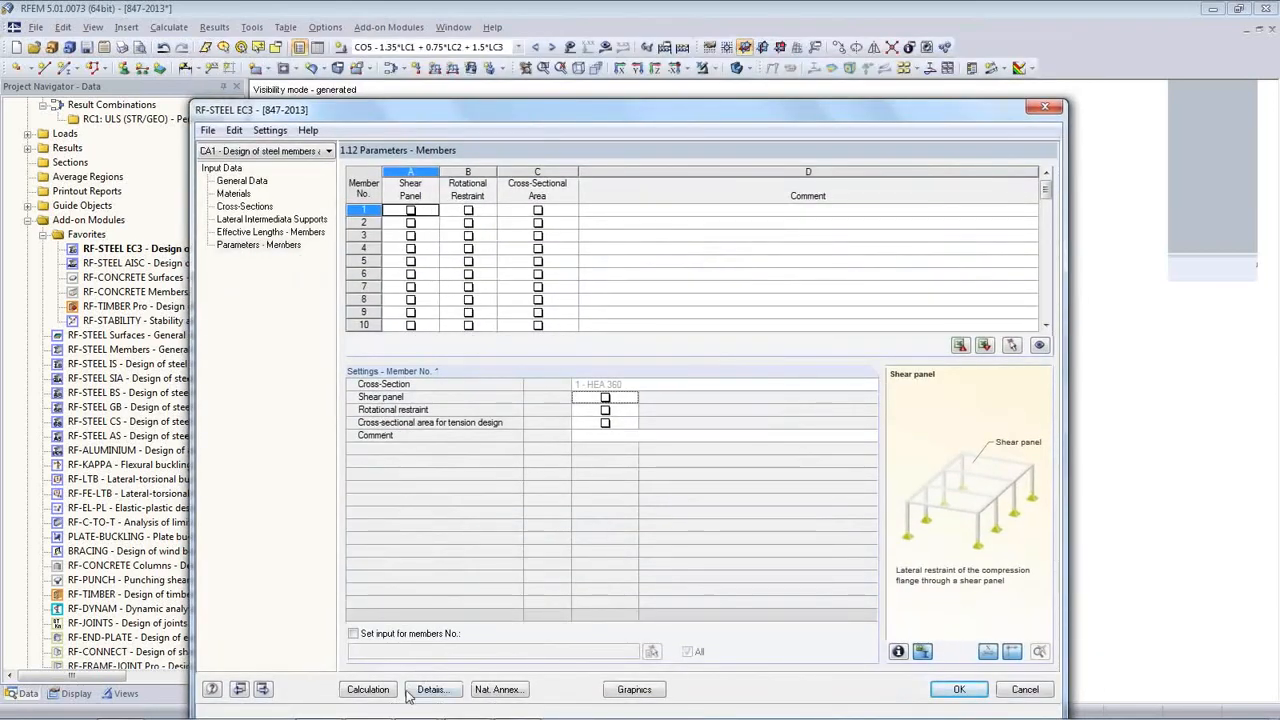
pyautogui.click(240, 208)
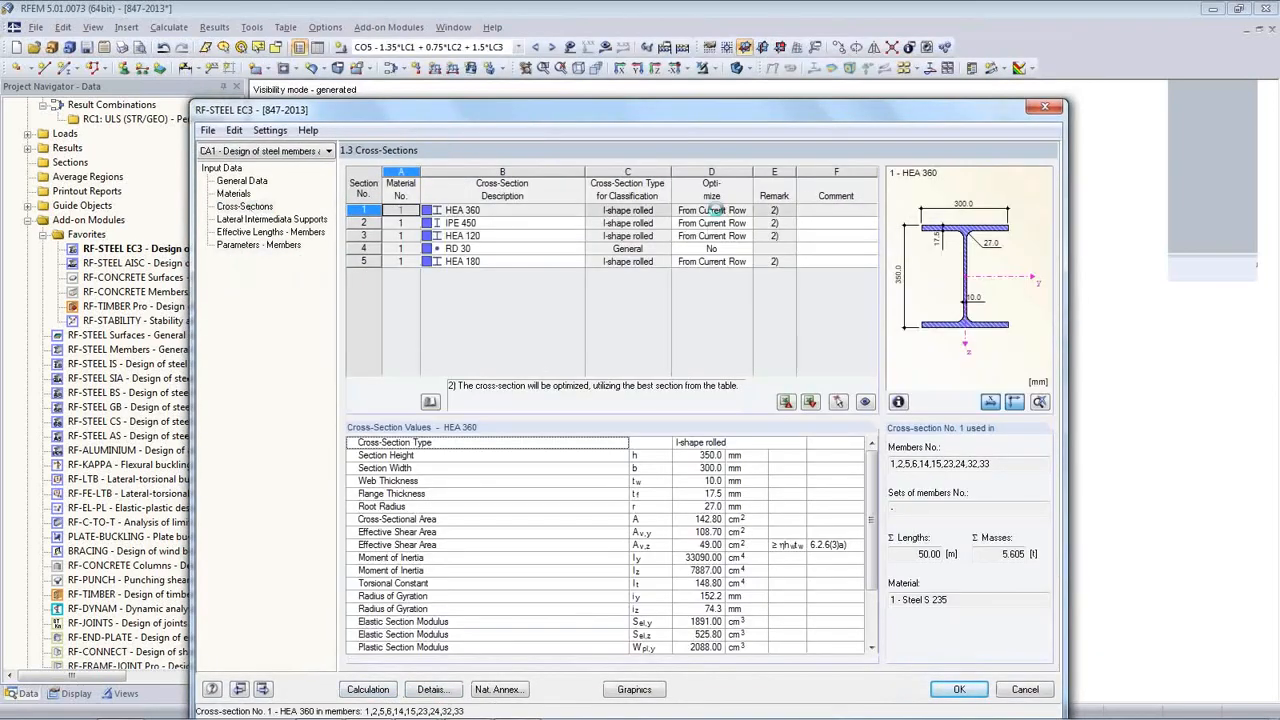
pyautogui.click(368, 689)
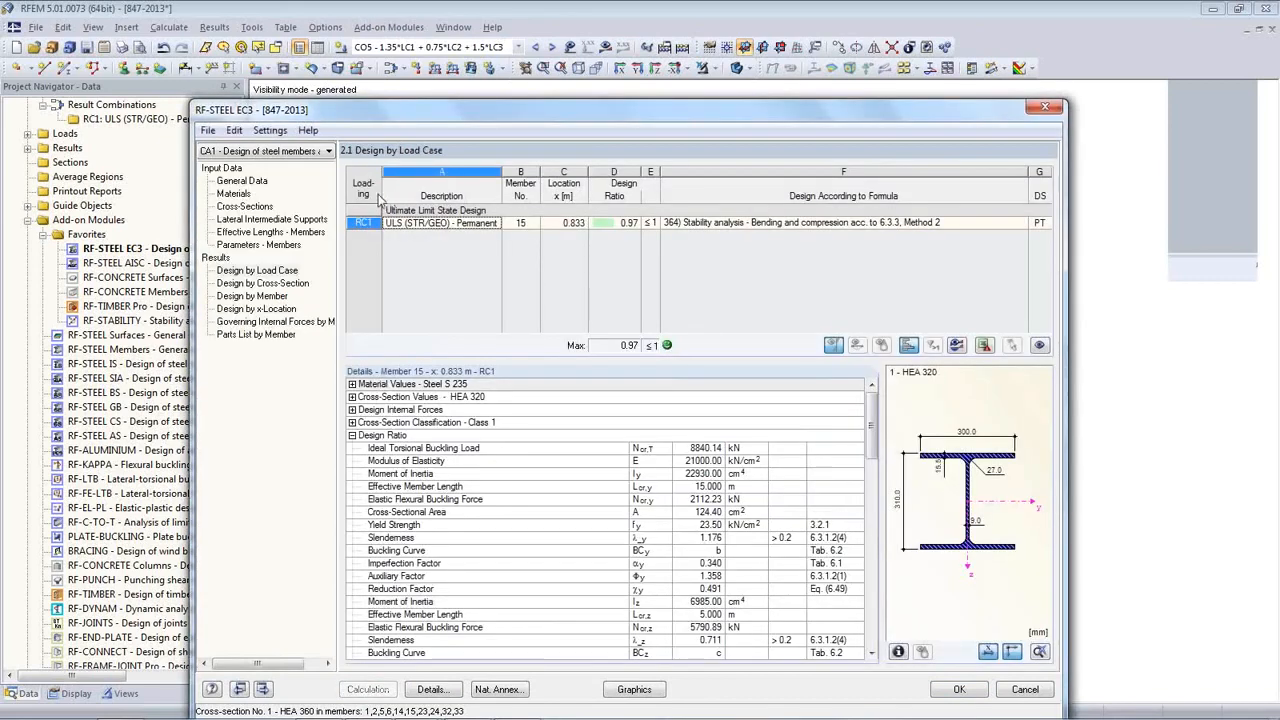
# - Compare the optimized cross-sections 1, 2, 3 and 5 with the original RFEM sections and check their design ratios
pyautogui.click(250, 207)
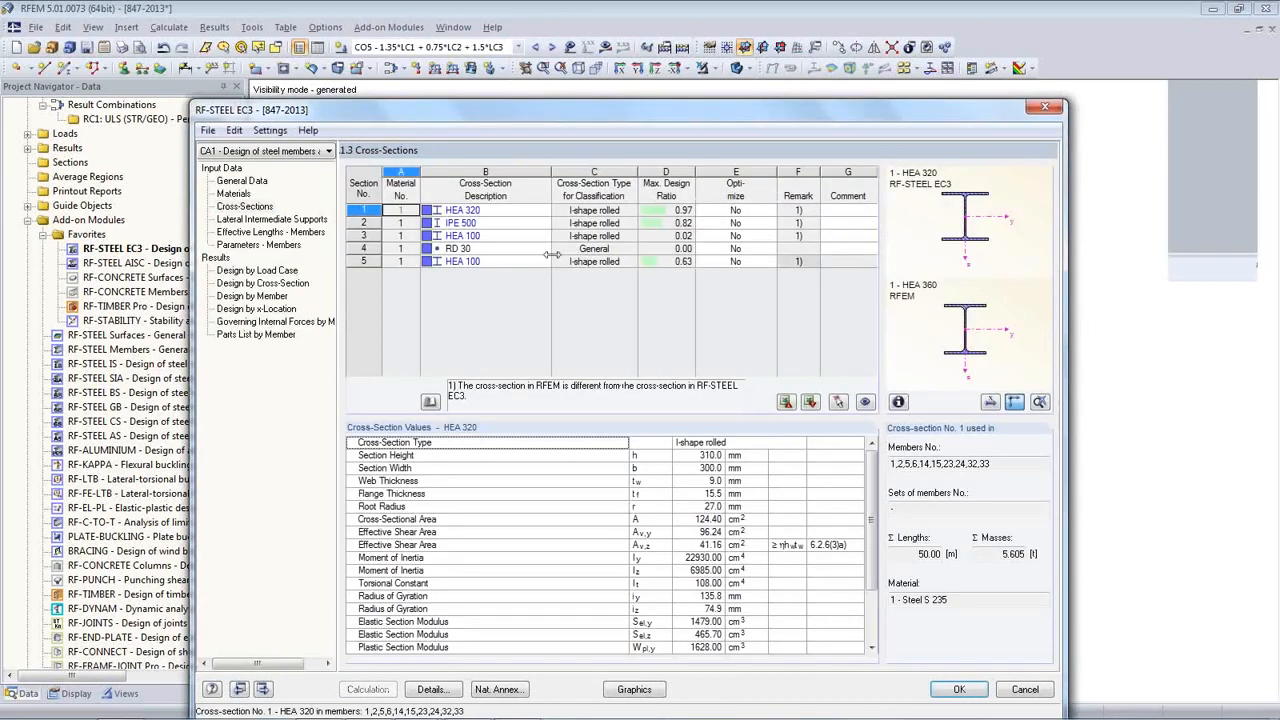
pyautogui.click(505, 210)
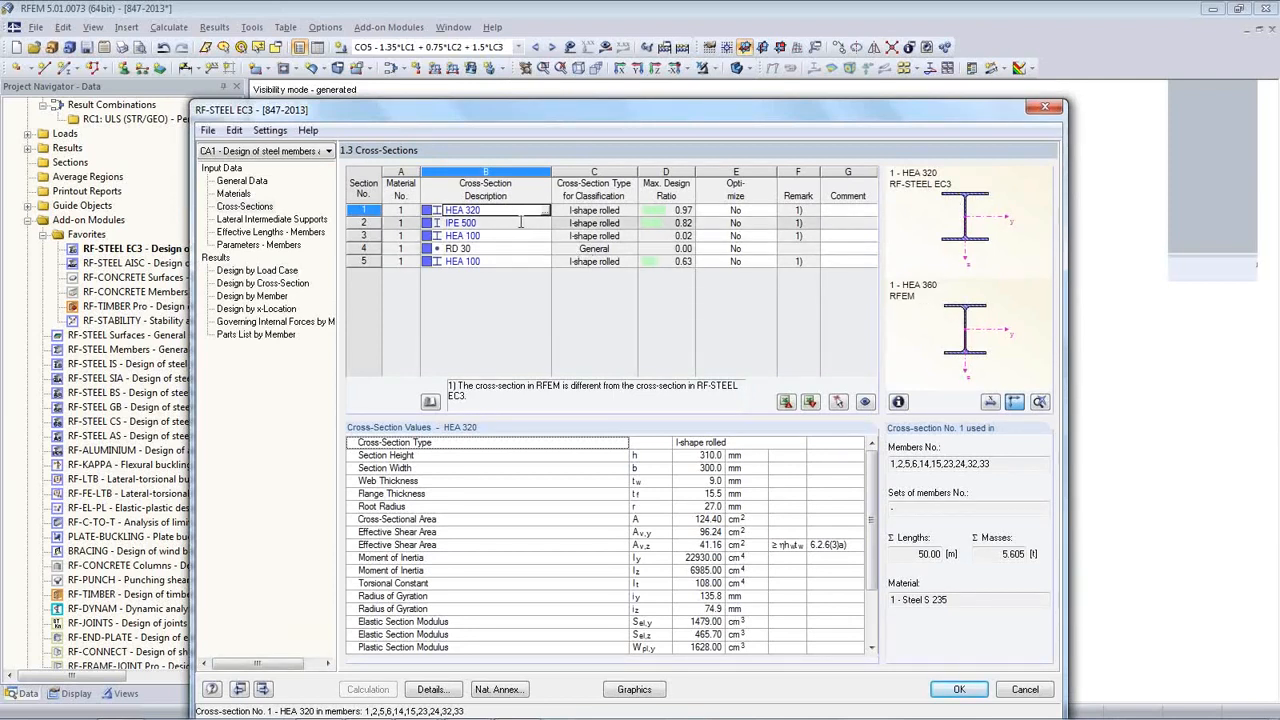
pyautogui.press('Down')
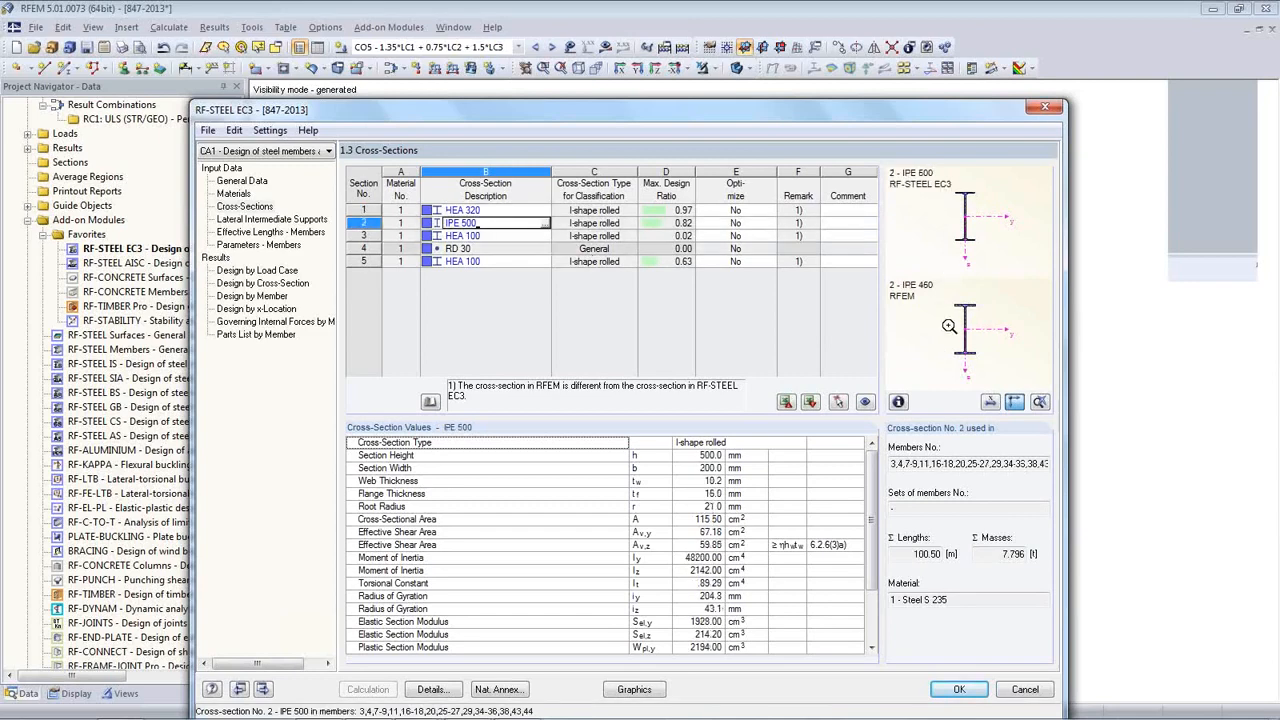
pyautogui.click(490, 236)
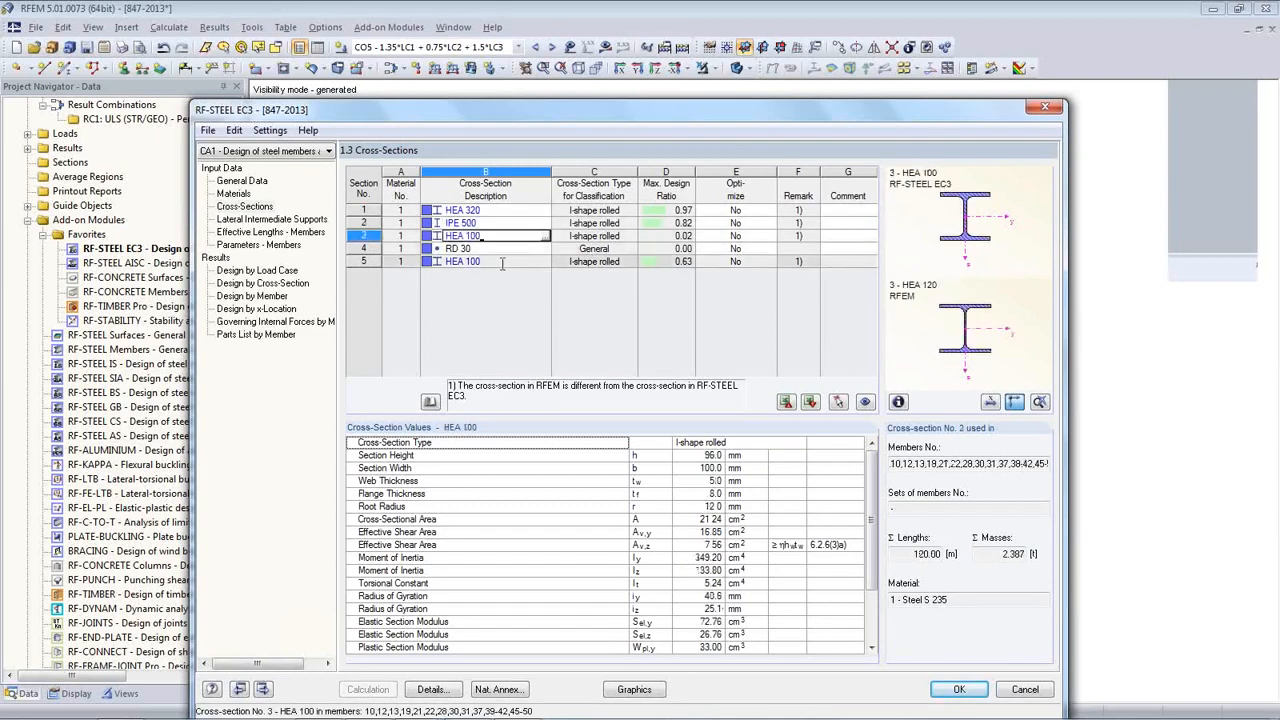
pyautogui.click(503, 262)
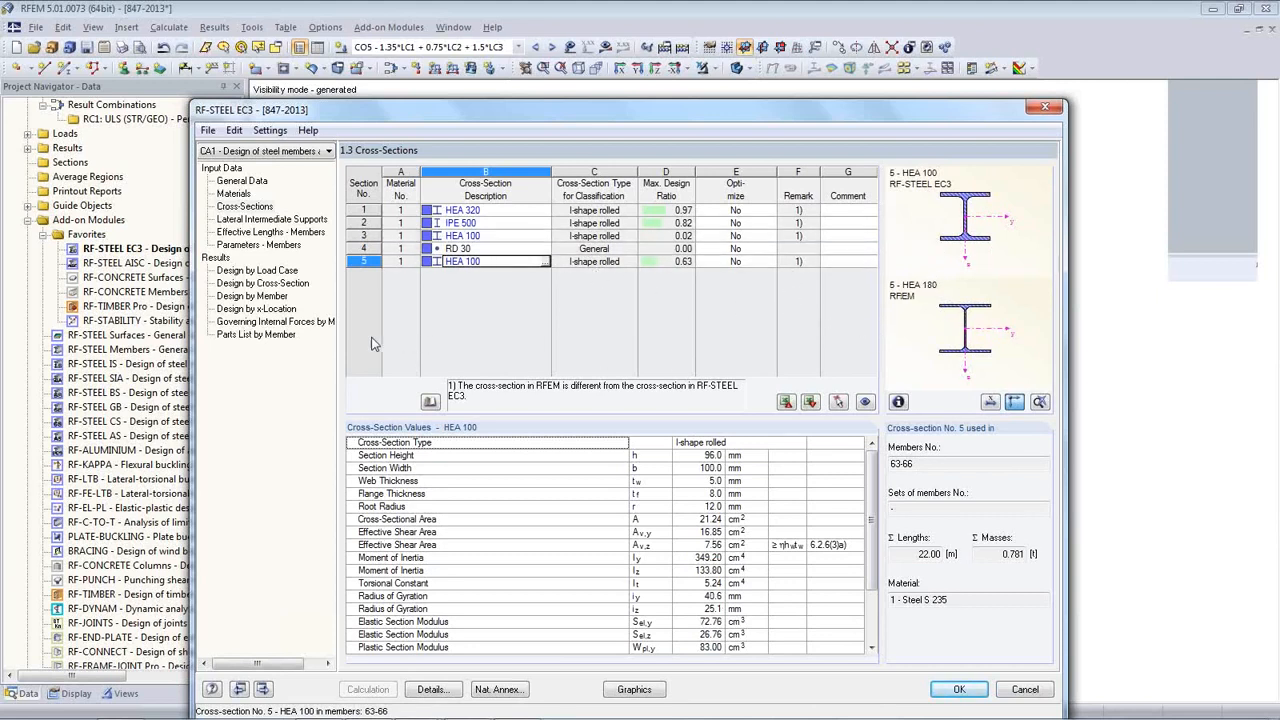
# - Review the design results by load case and by cross-section, including the shear, torsion and biaxial bending check details for the columns
pyautogui.click(254, 272)
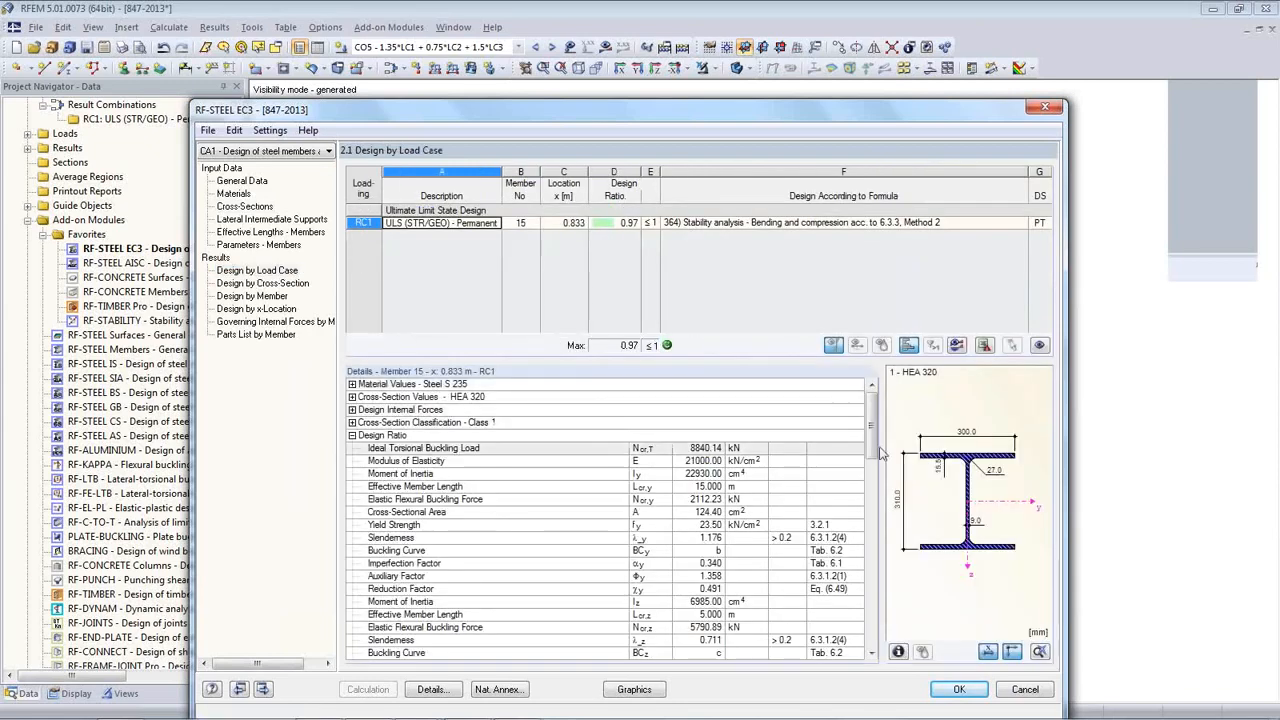
pyautogui.click(262, 284)
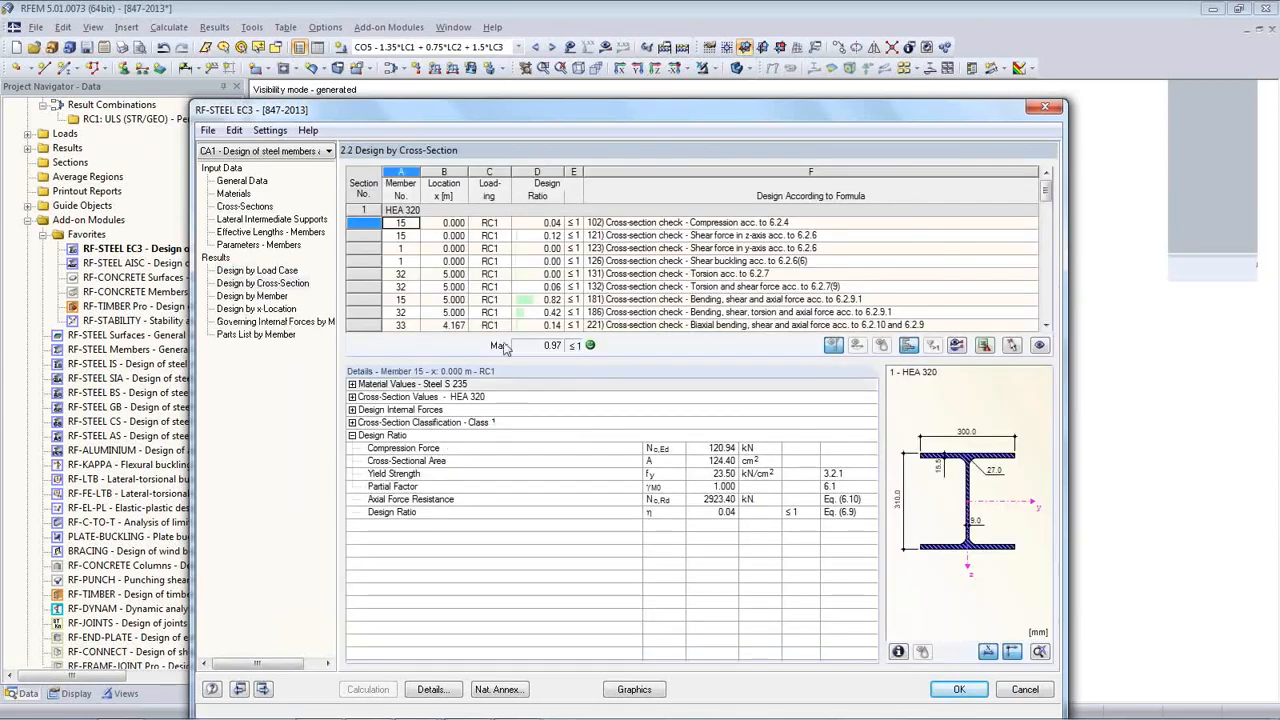
pyautogui.click(644, 236)
pyautogui.click(645, 249)
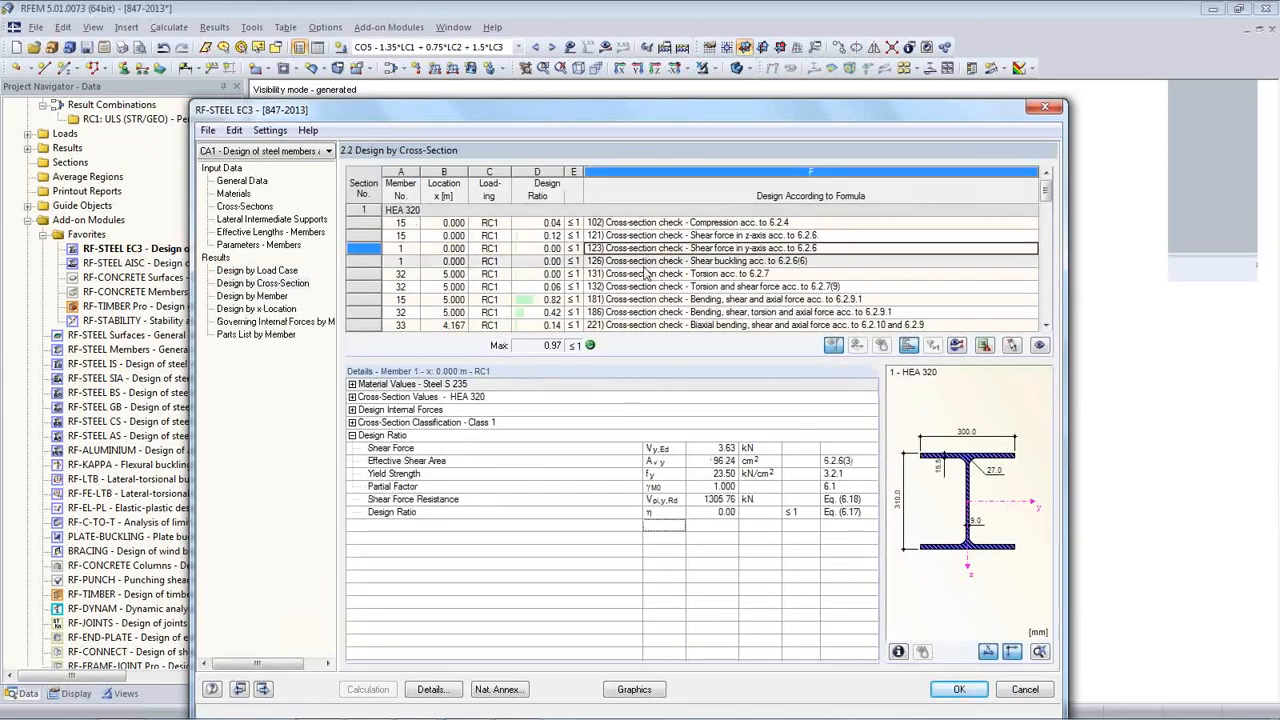
pyautogui.click(648, 274)
pyautogui.click(694, 325)
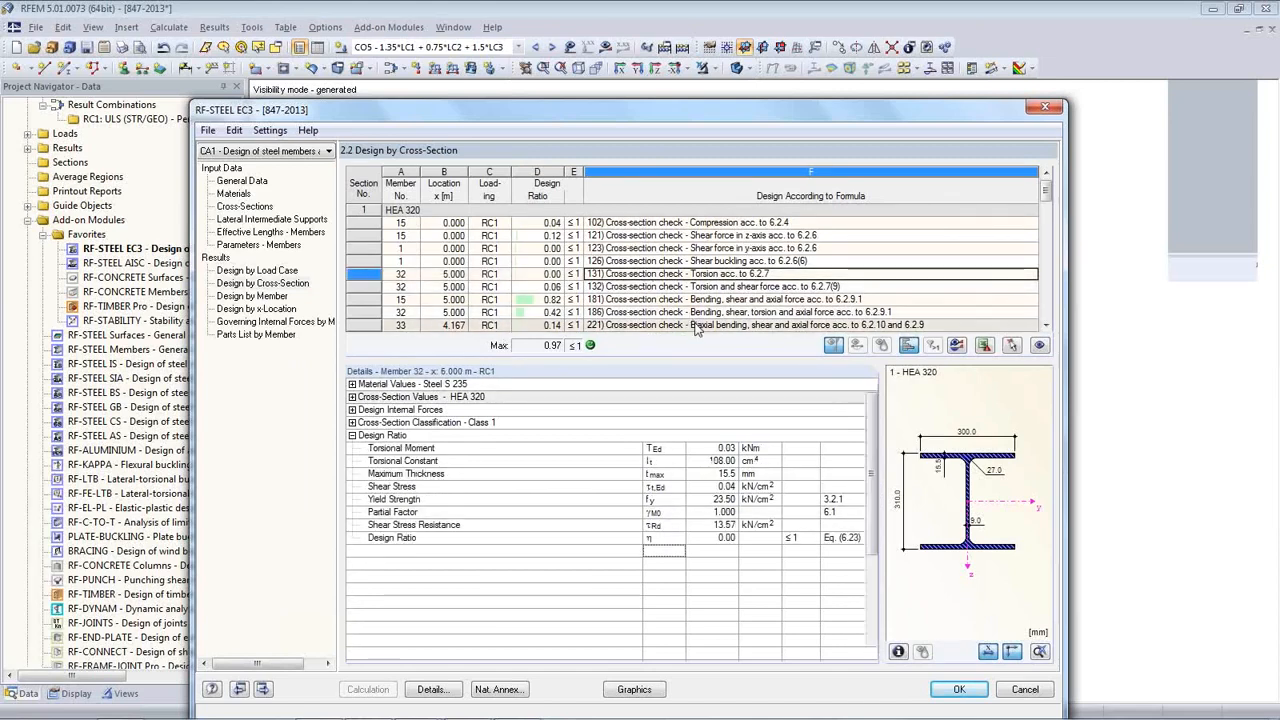
pyautogui.moveTo(869, 462); pyautogui.dragTo(848, 607)
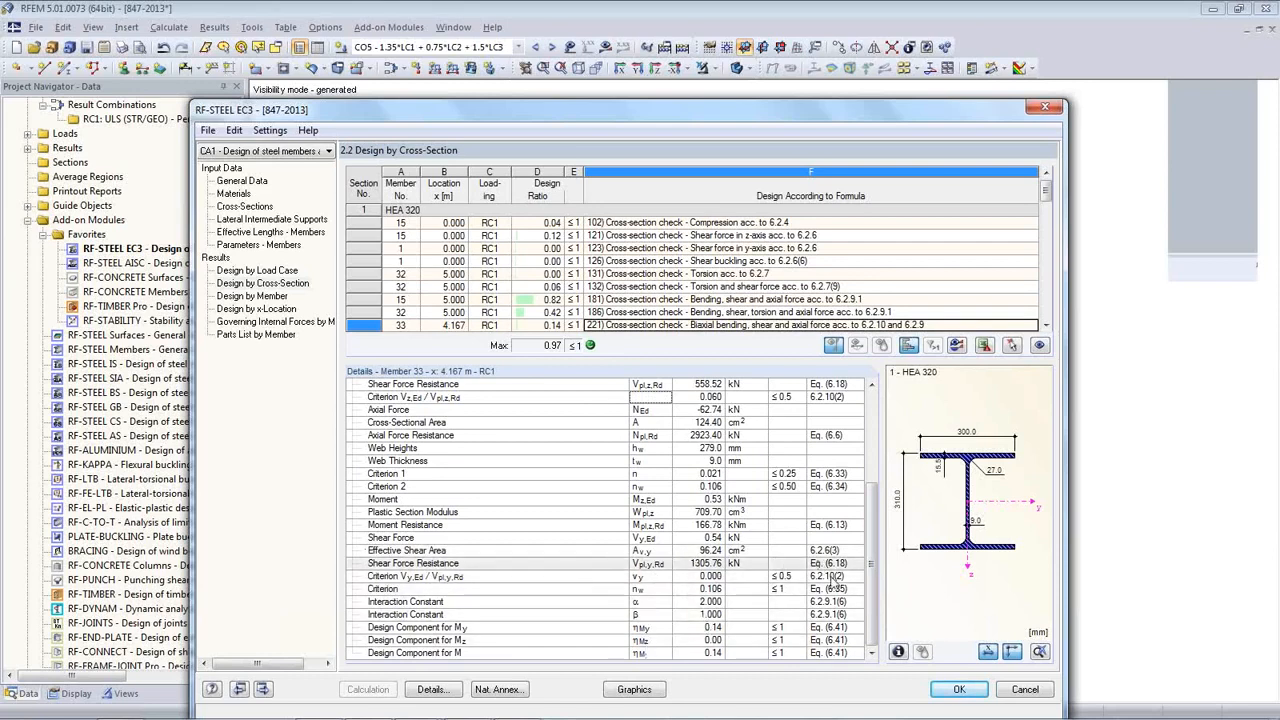
pyautogui.moveTo(871, 636)
pyautogui.mouseDown()
pyautogui.moveTo(872, 562)
pyautogui.moveTo(870, 636)
pyautogui.mouseUp()
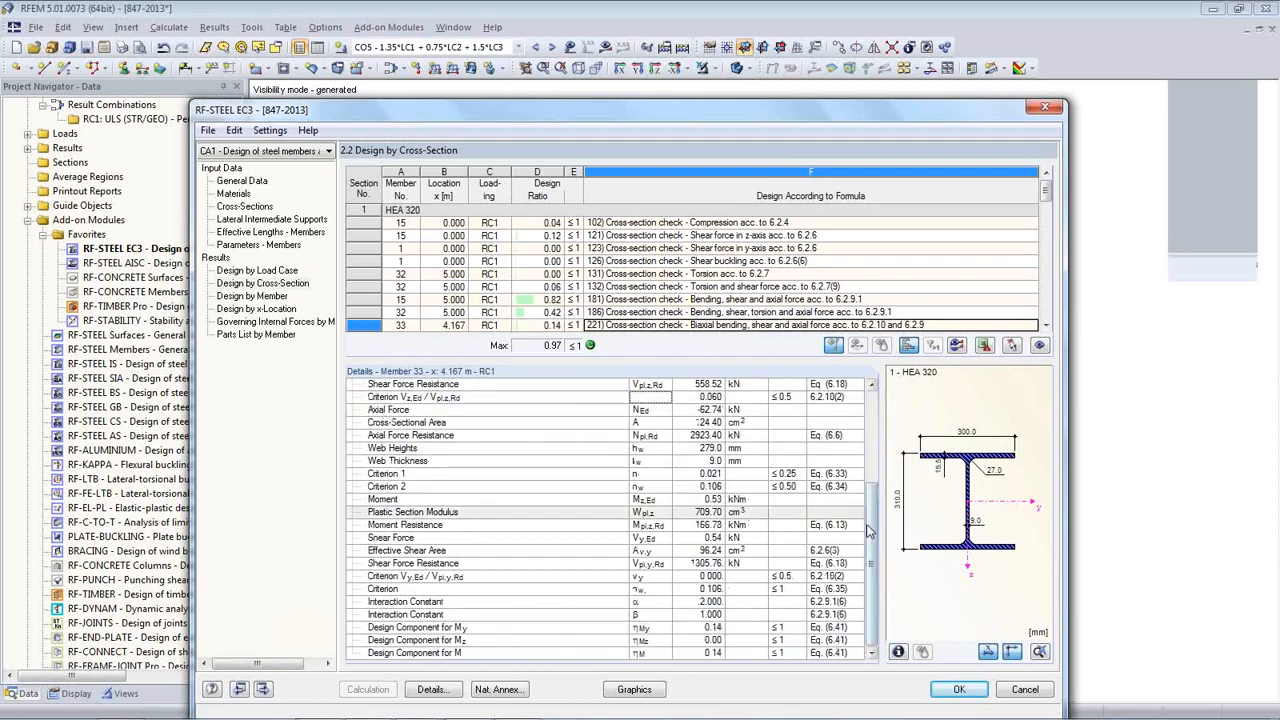
pyautogui.moveTo(871, 537); pyautogui.dragTo(871, 447)
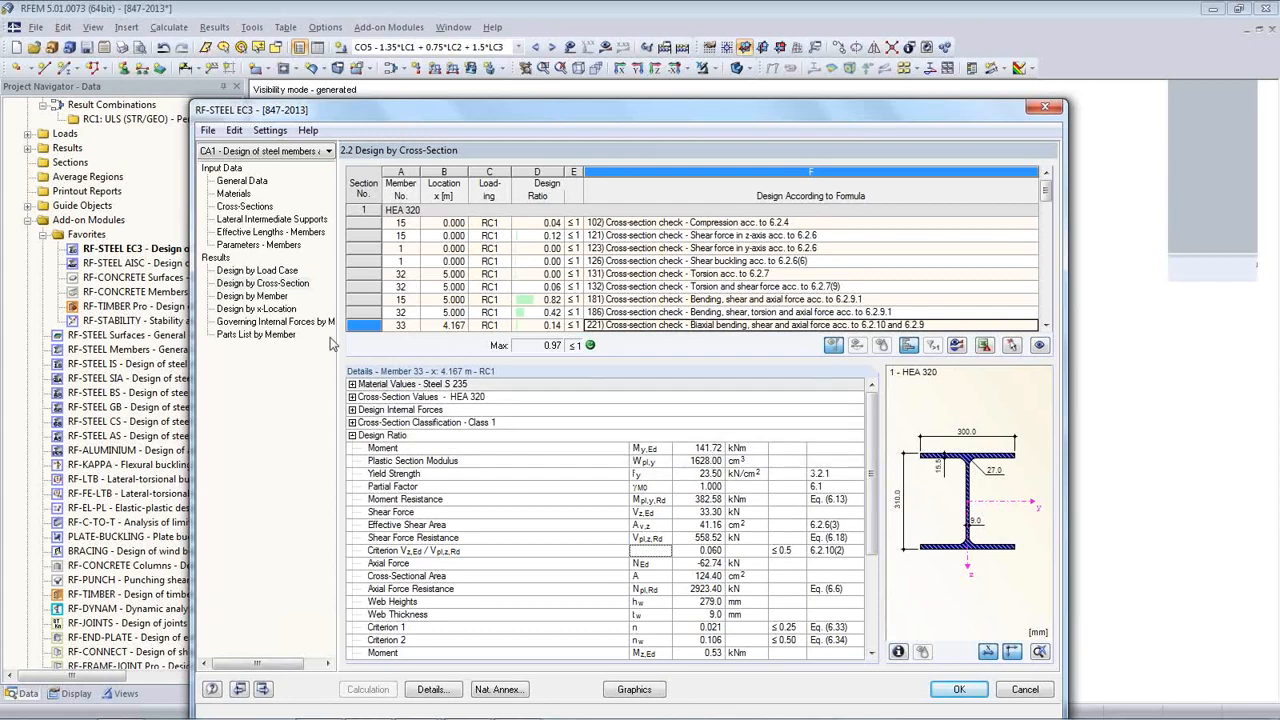
# - Export all optimized cross-sections to RFEM, accepting the deletion of the existing results
pyautogui.click(247, 207)
pyautogui.click(508, 224)
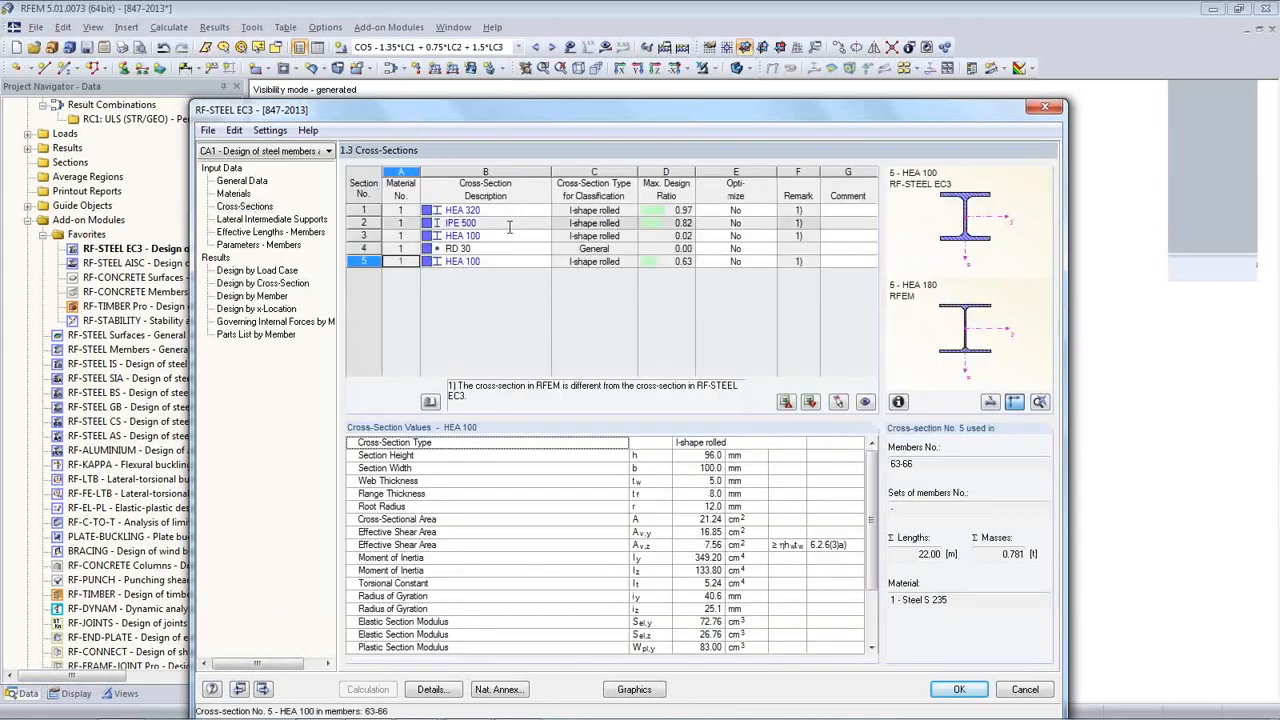
pyautogui.rightClick(509, 225)
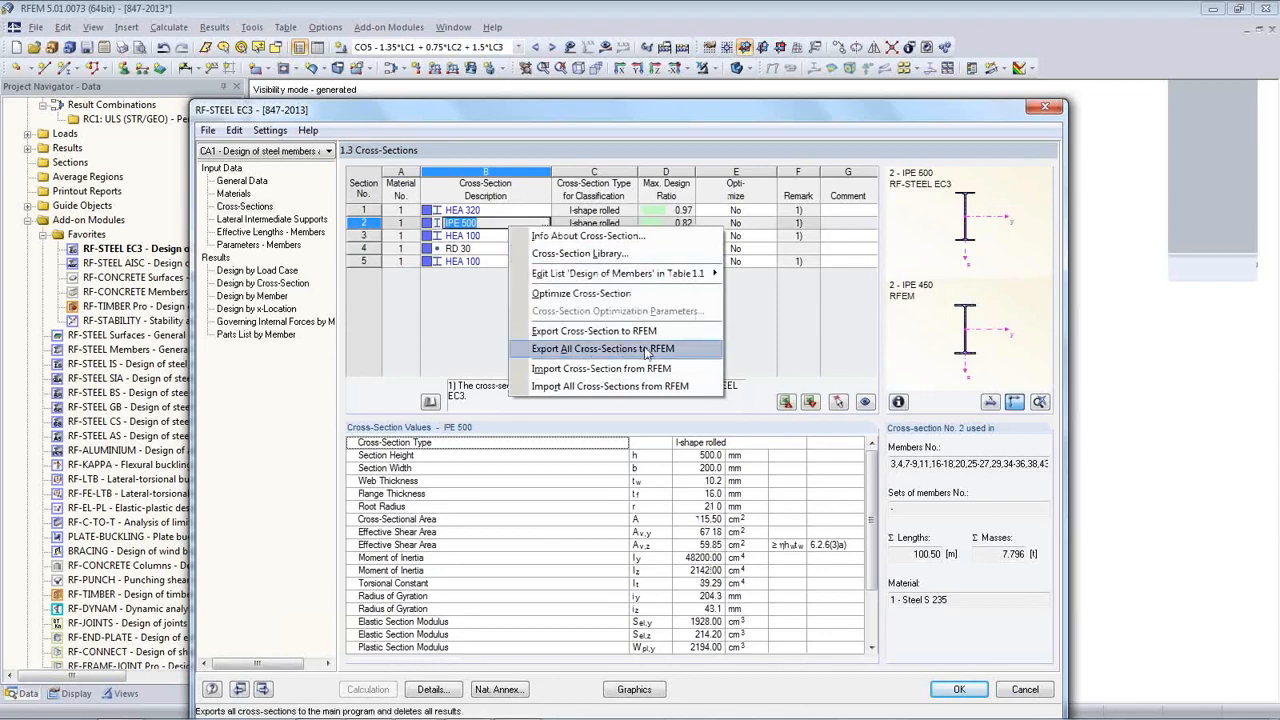
pyautogui.click(646, 349)
pyautogui.click(598, 456)
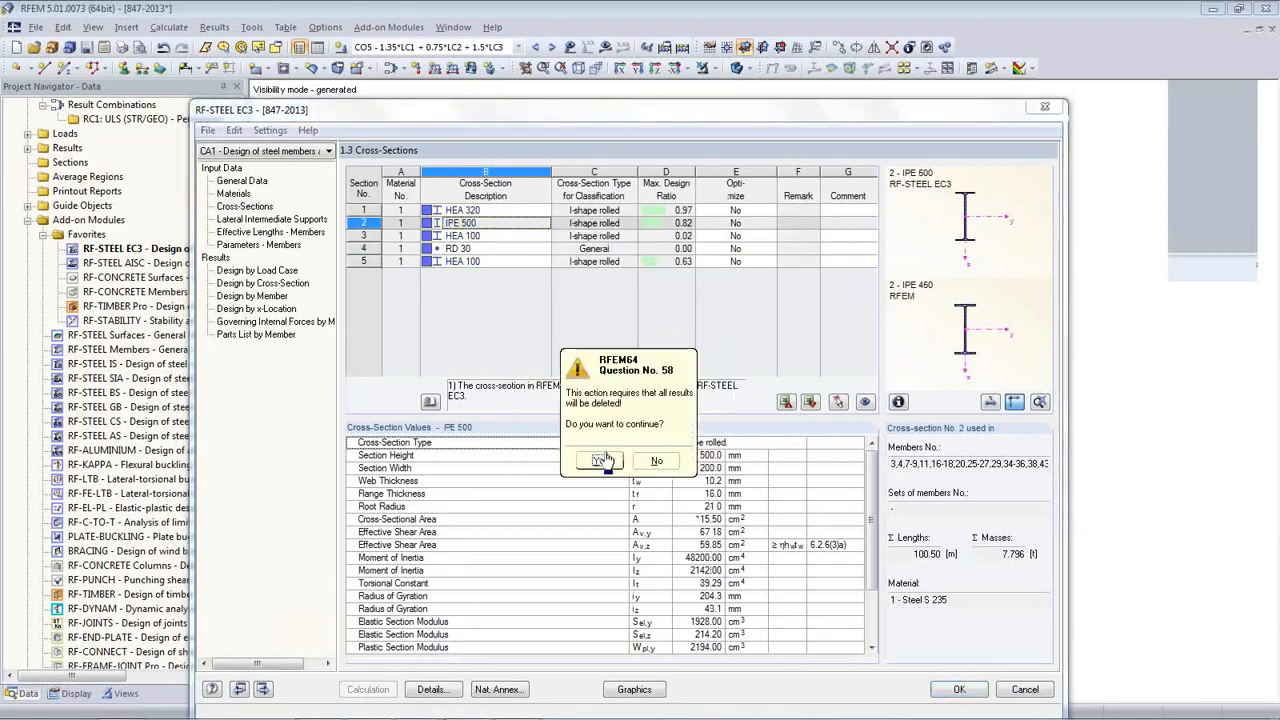
pyautogui.click(603, 459)
pyautogui.click(628, 458)
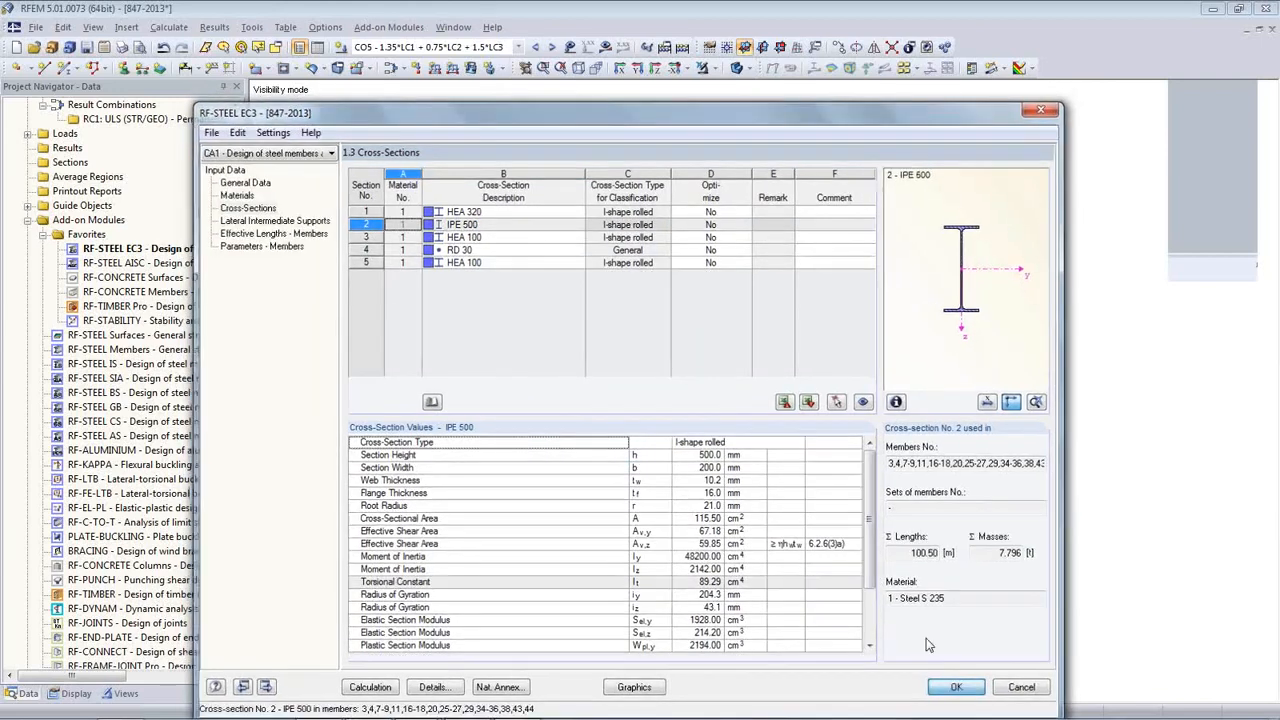
# - Close RF-STEEL EC3 and recalculate the model with the exported sections, displaying the CO5 results
pyautogui.click(956, 687)
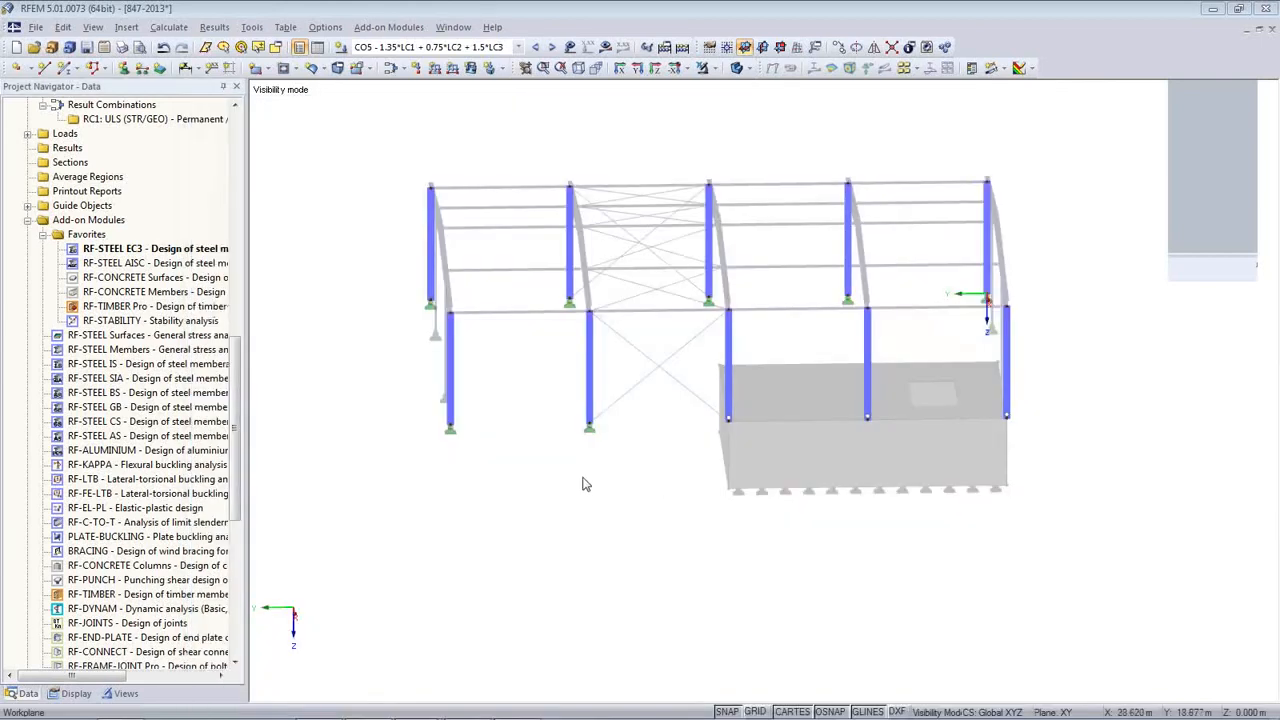
pyautogui.click(605, 47)
pyautogui.click(614, 400)
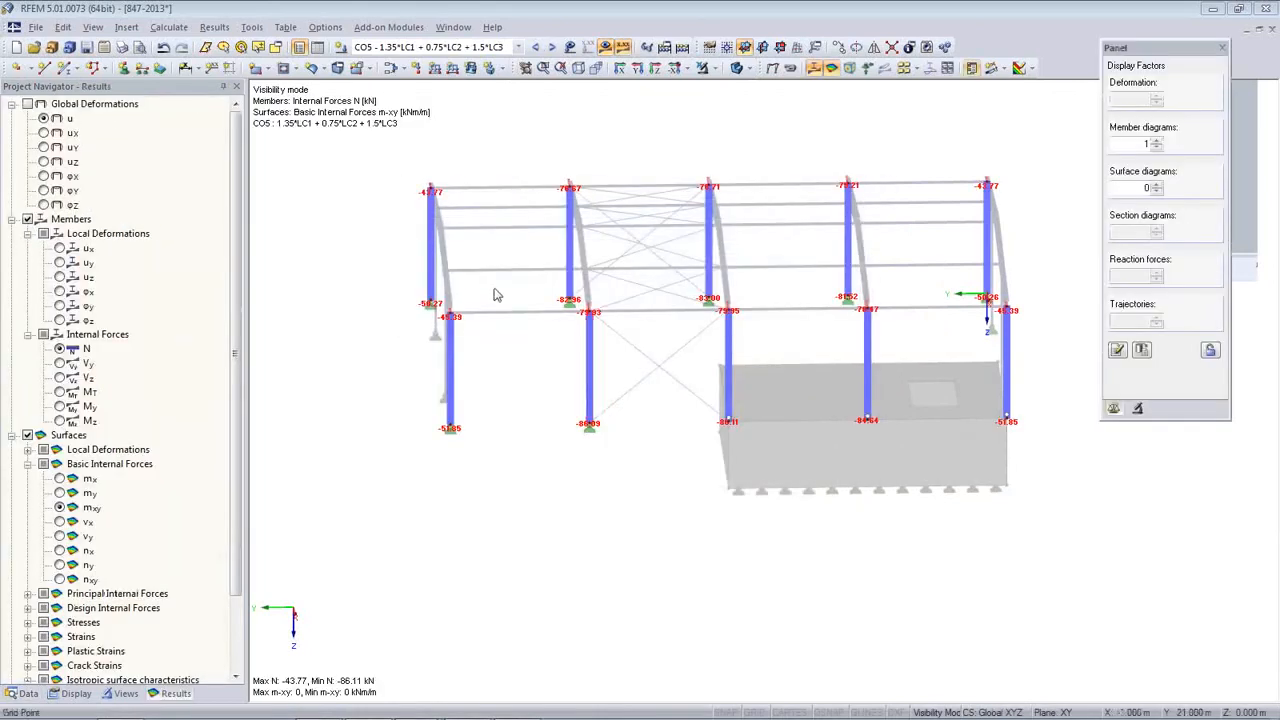
# - Switch to the RF-STEEL EC3 CA1 design results and start the missing design calculation
pyautogui.click(518, 47)
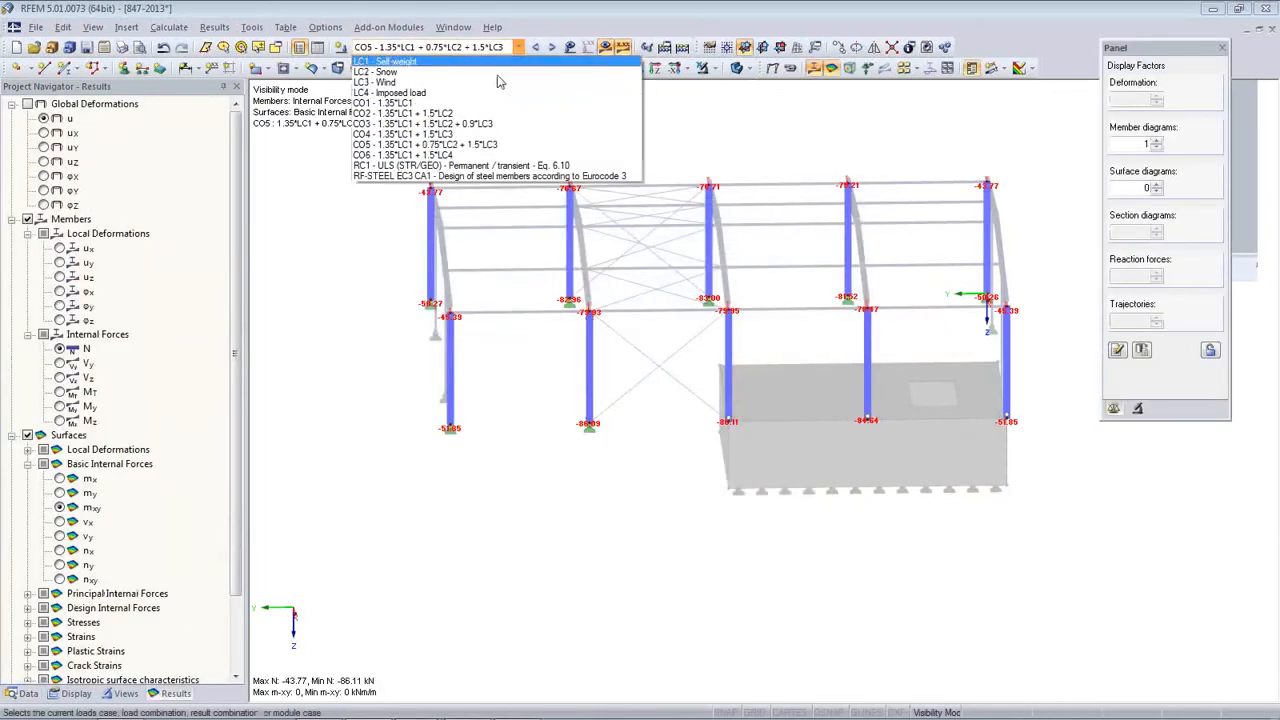
pyautogui.click(396, 177)
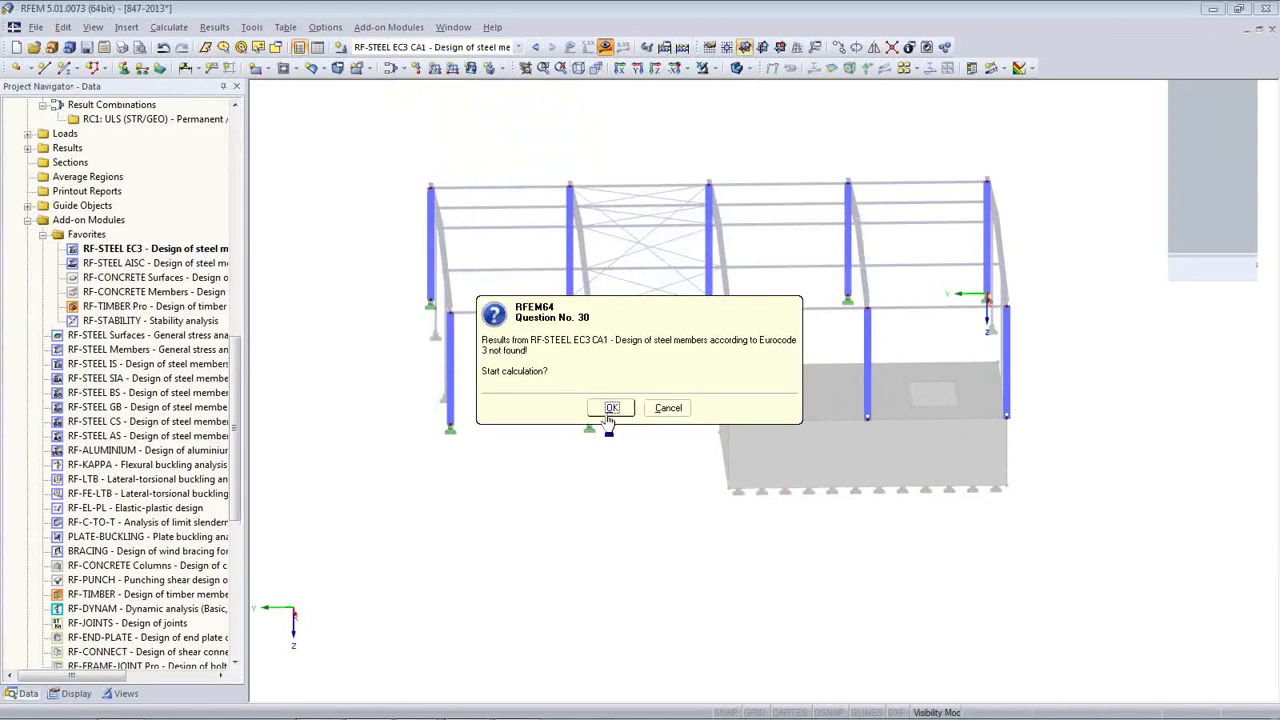
pyautogui.click(610, 408)
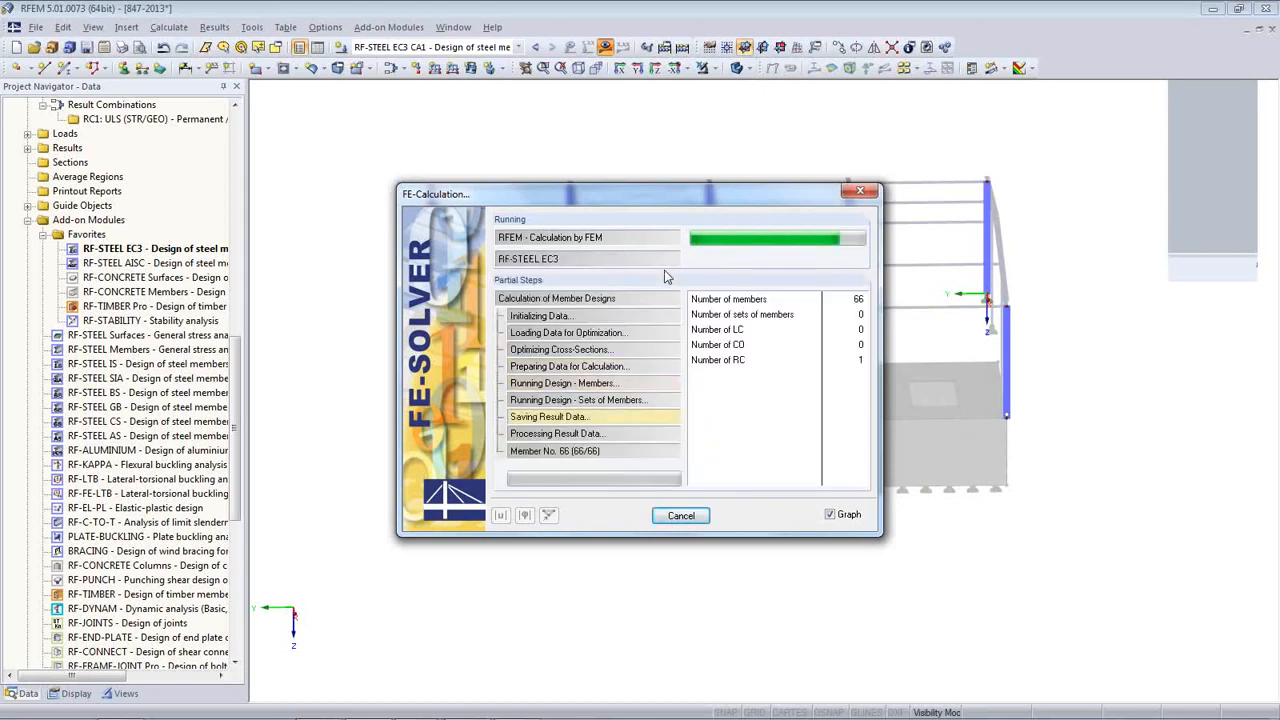
# - Turn off the user-defined/generated visibility and show the whole model as a wireframe in isometric view
pyautogui.click(116, 696)
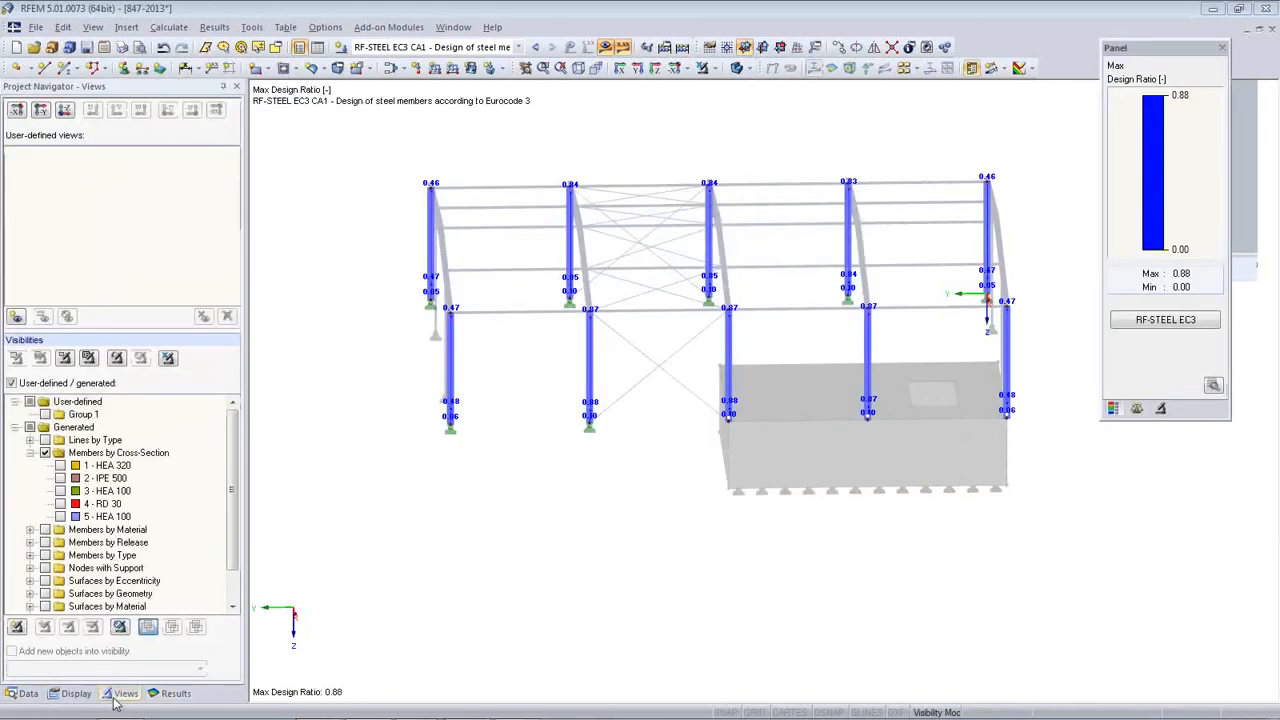
pyautogui.click(168, 357)
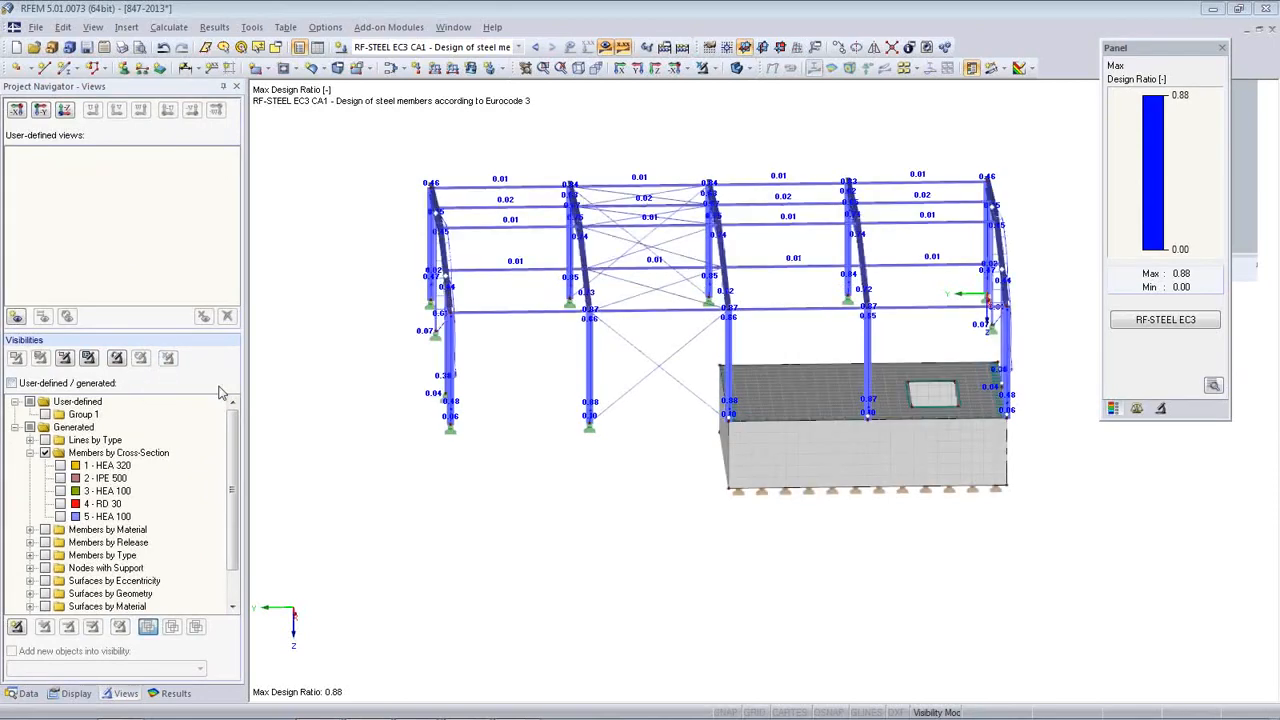
pyautogui.click(737, 67)
pyautogui.click(737, 67)
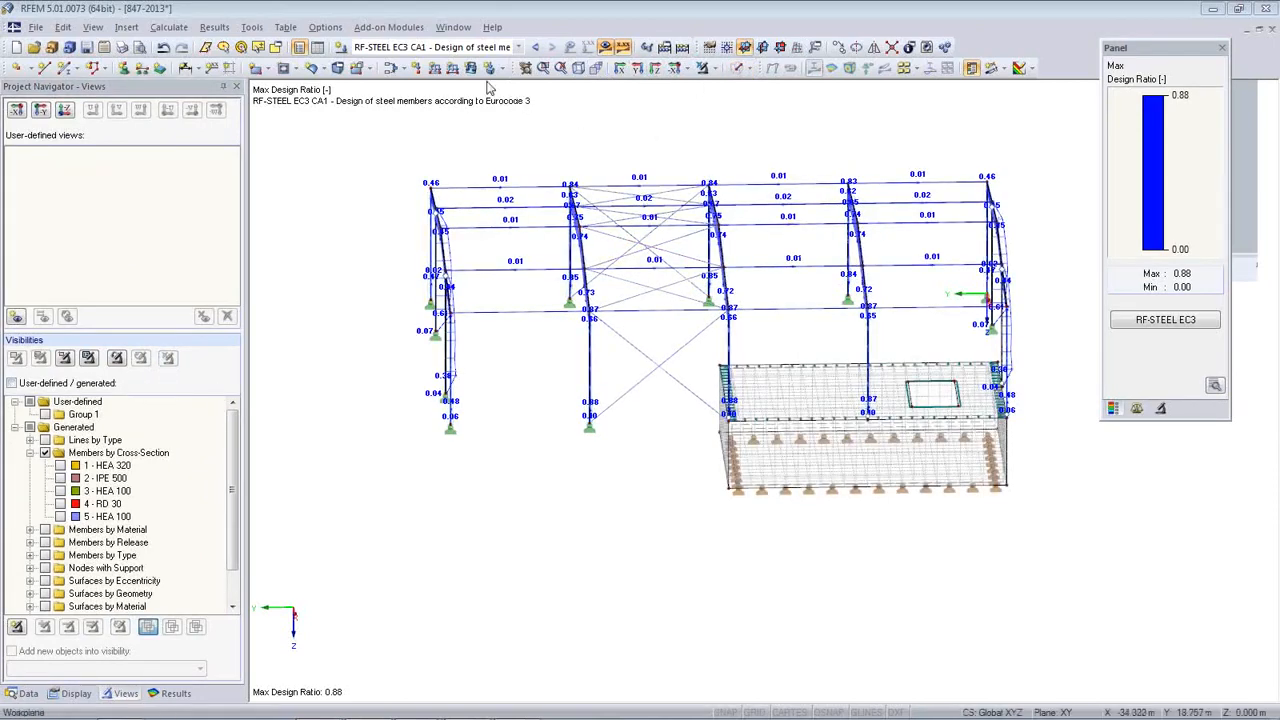
pyautogui.click(578, 69)
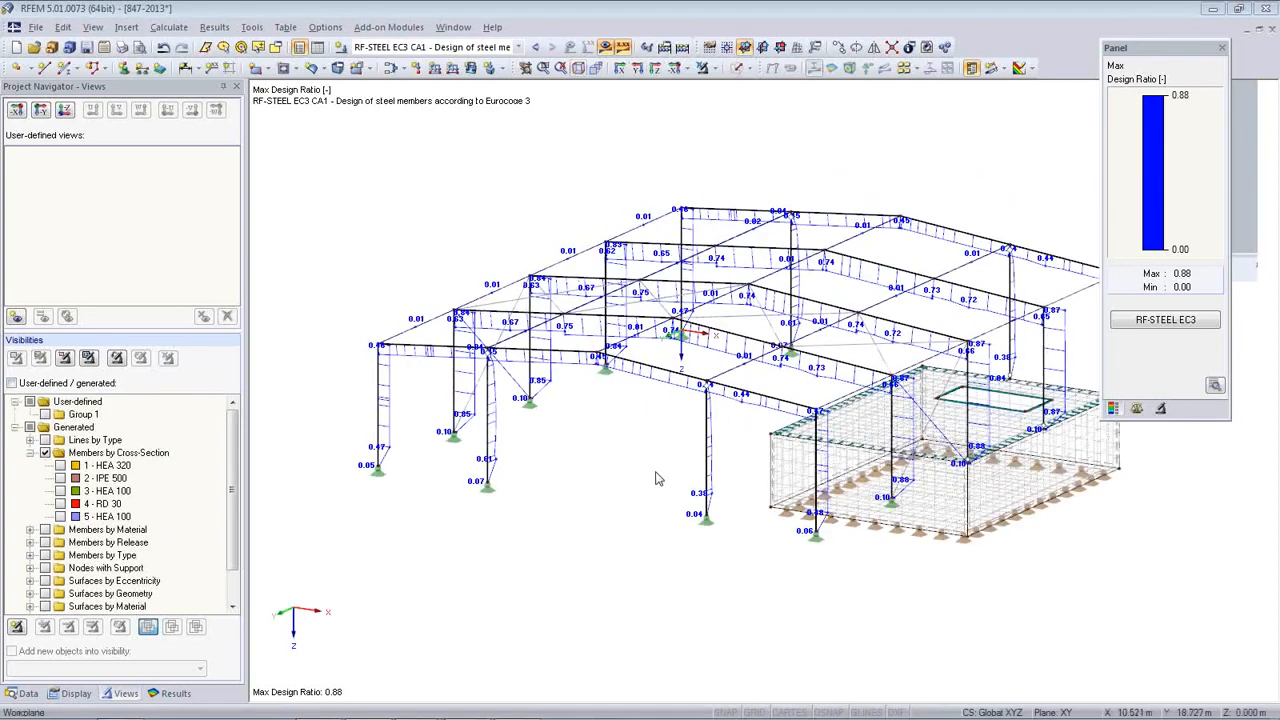
pyautogui.moveTo(663, 477); pyautogui.dragTo(549, 420, button='middle')
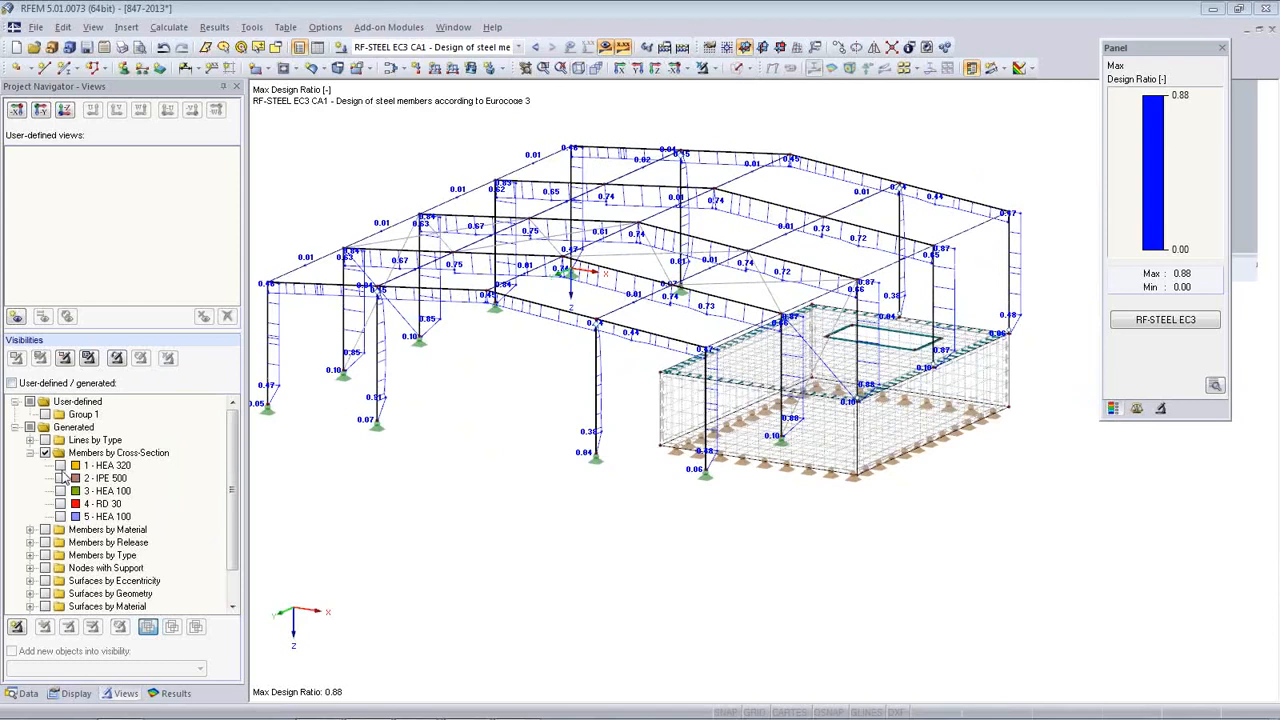
# - Limit the visibility to members of Steel S 235 and stop showing hidden objects in the background
pyautogui.click(44, 529)
pyautogui.click(30, 529)
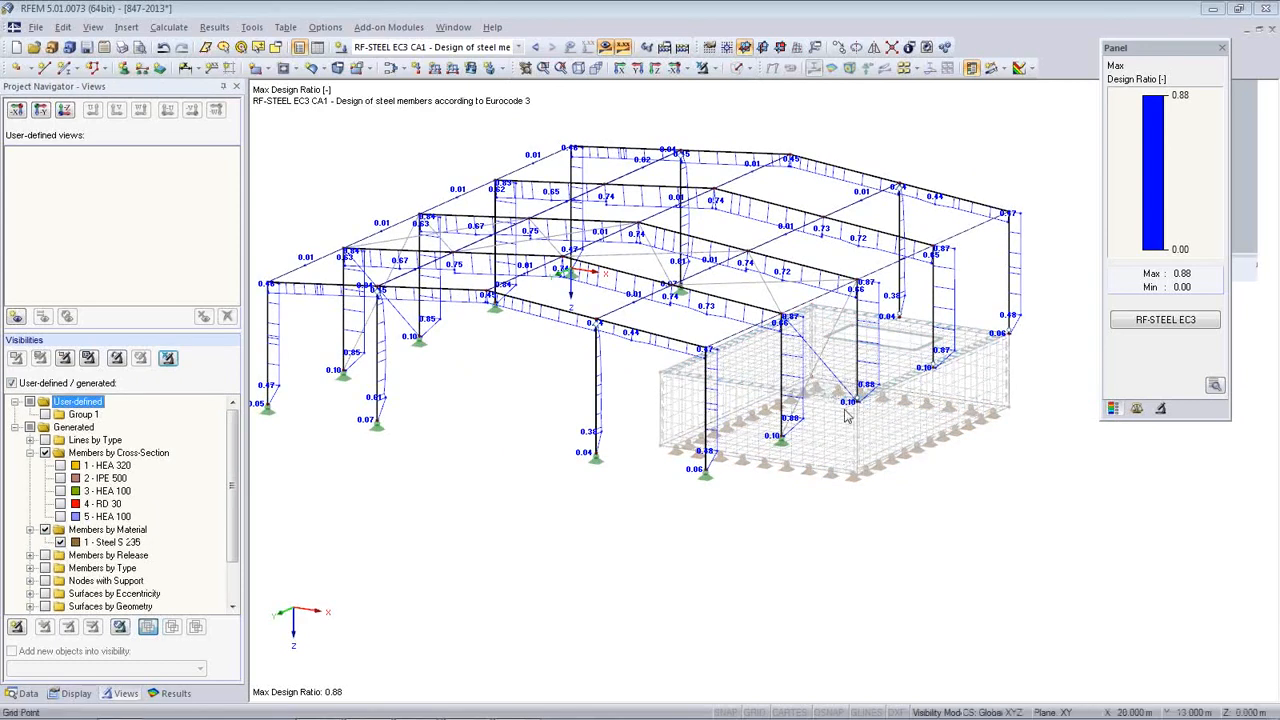
pyautogui.rightClick(806, 462)
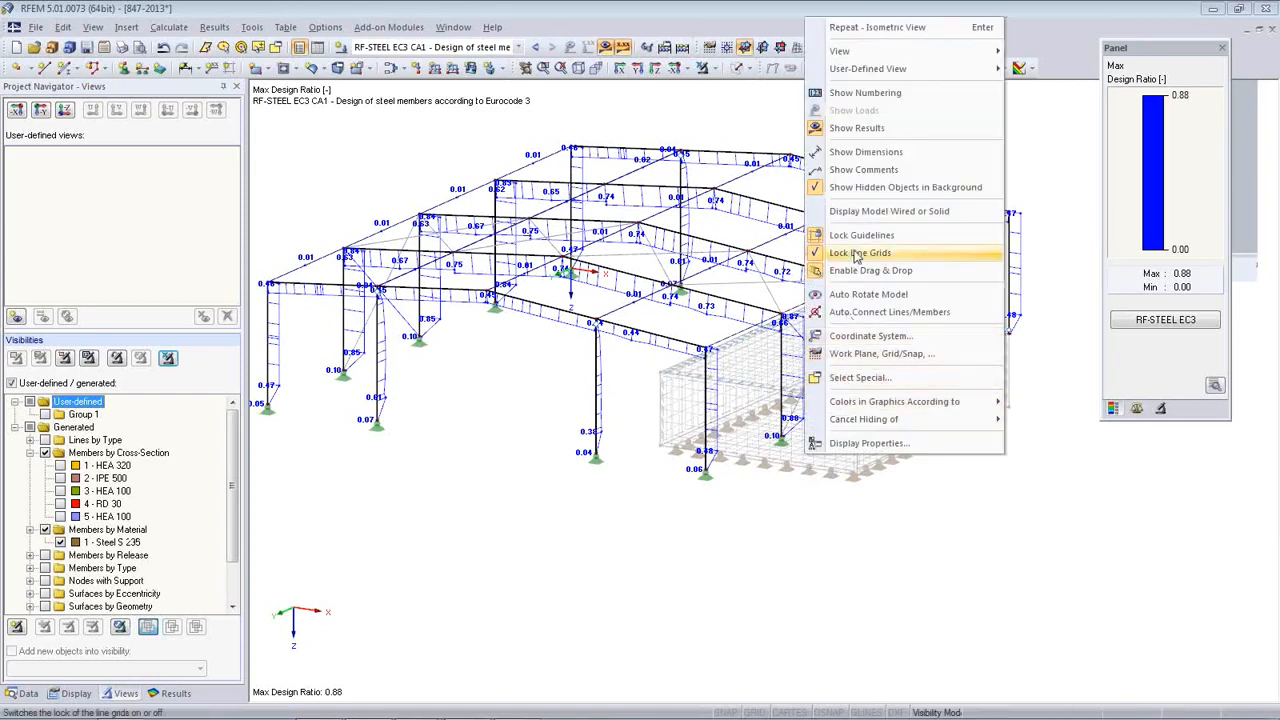
pyautogui.click(813, 188)
pyautogui.moveTo(852, 468); pyautogui.dragTo(879, 573, button='middle')
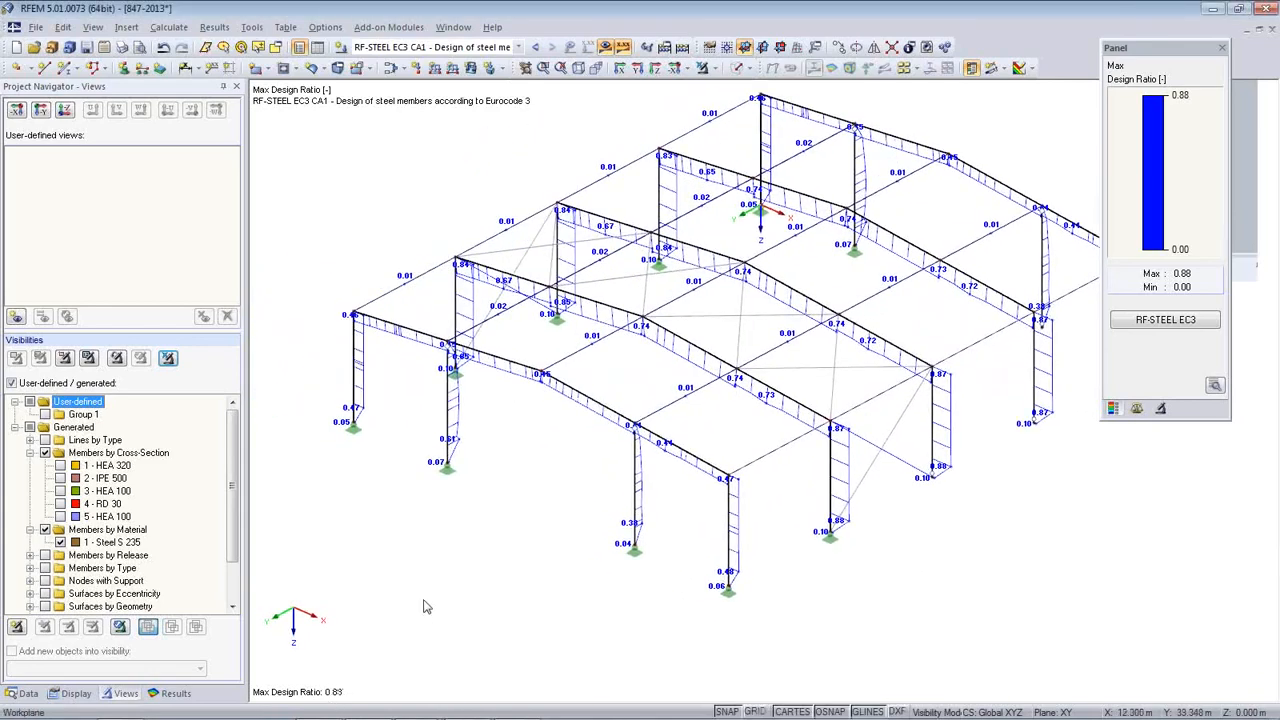
pyautogui.scroll(-1, 432, 604)
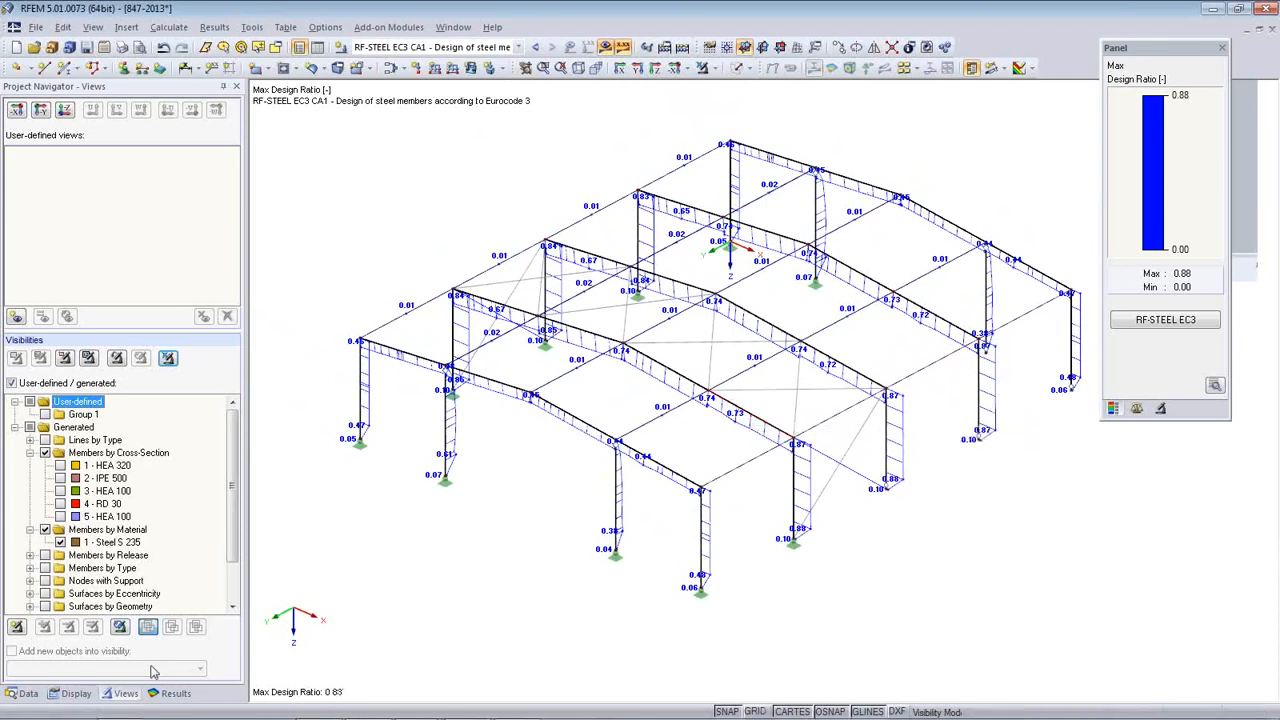
# - Set the member results display to Without Diagram, so the design ratios appear as colors on the members
pyautogui.click(172, 693)
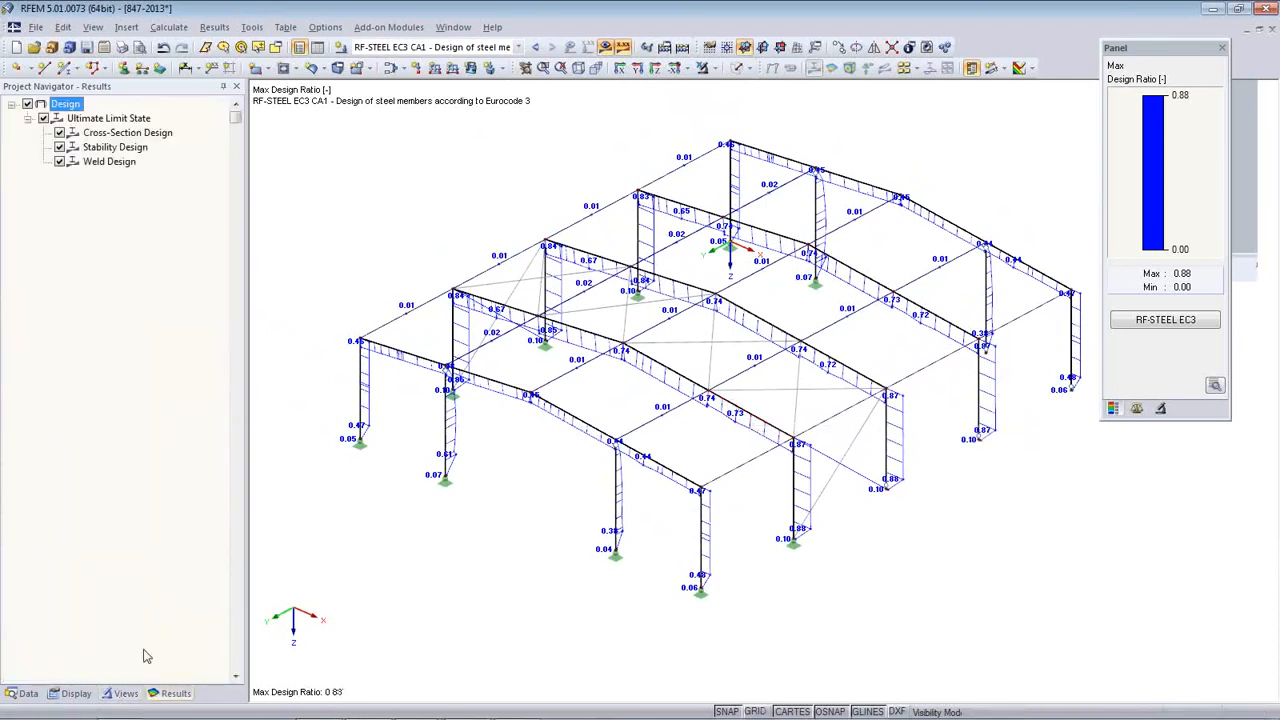
pyautogui.click(77, 693)
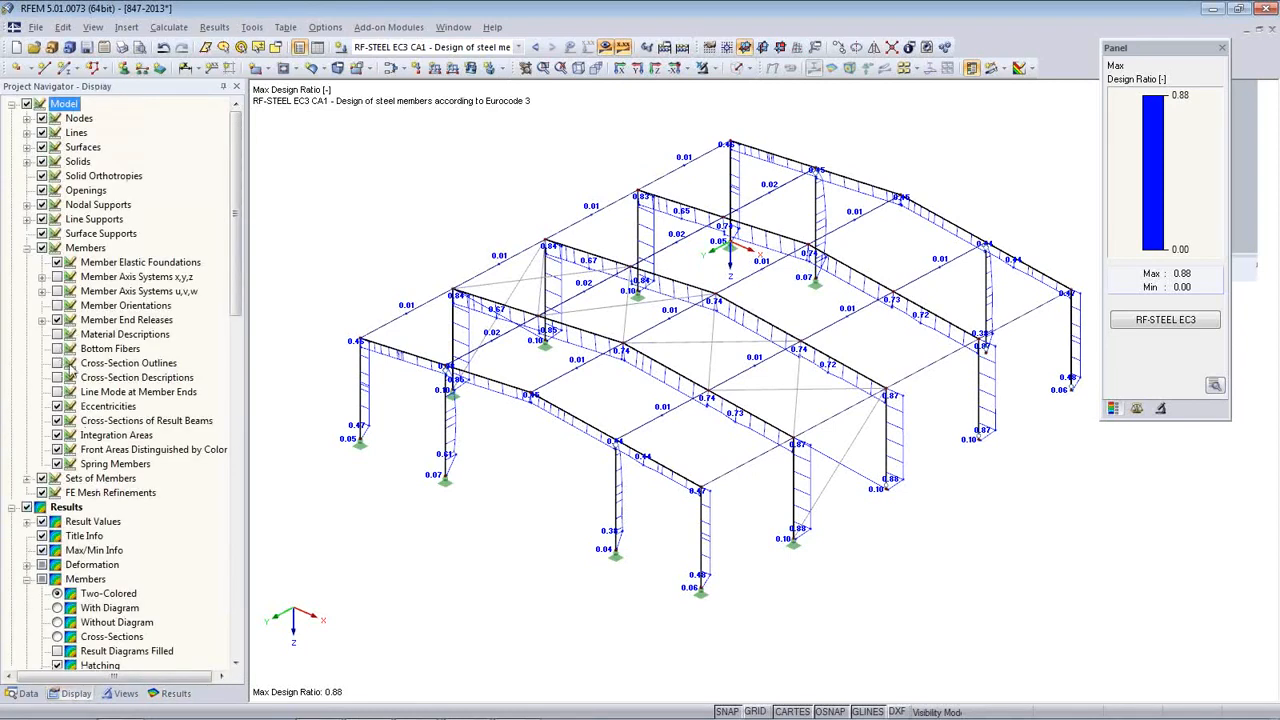
pyautogui.click(27, 248)
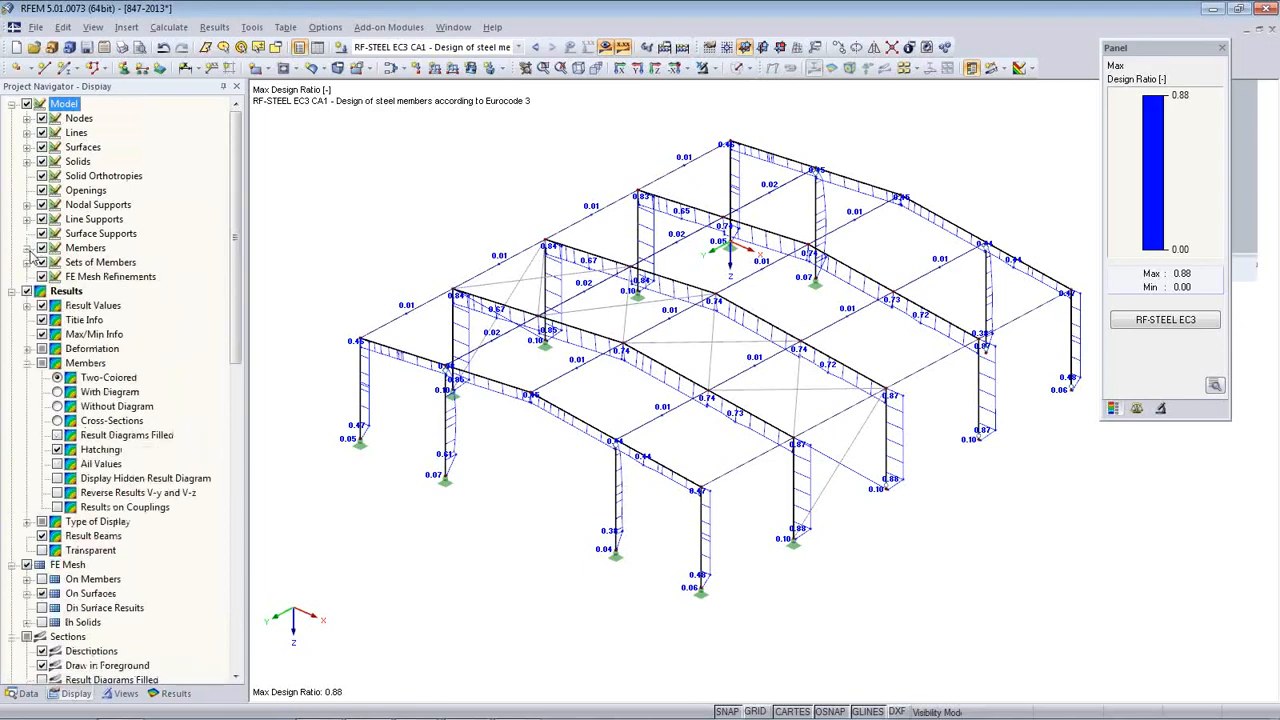
pyautogui.click(57, 406)
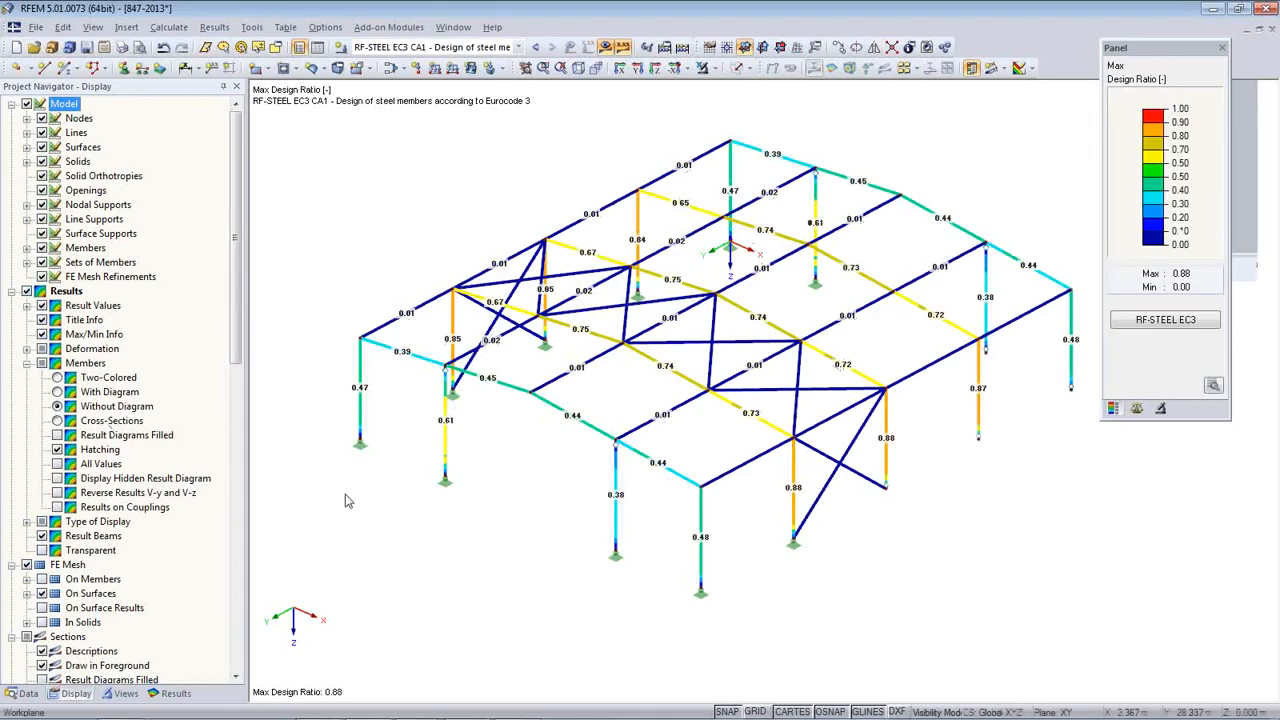
pyautogui.keyDown('ctrl'); pyautogui.moveTo(879, 534); pyautogui.dragTo(791, 556, button='middle'); pyautogui.keyUp('ctrl')
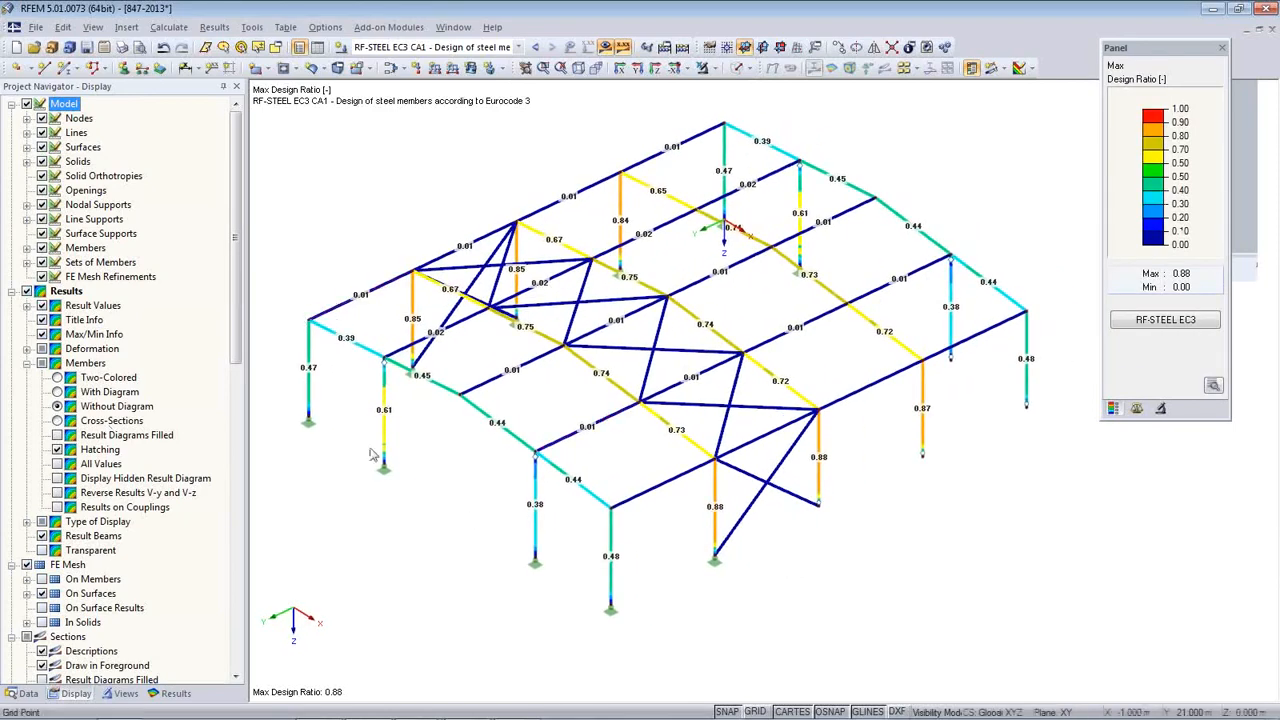
# - Send the design ratio graphic to a new printout report PR1 based on template 7 - RFEM, Steel and Concrete
pyautogui.click(122, 47)
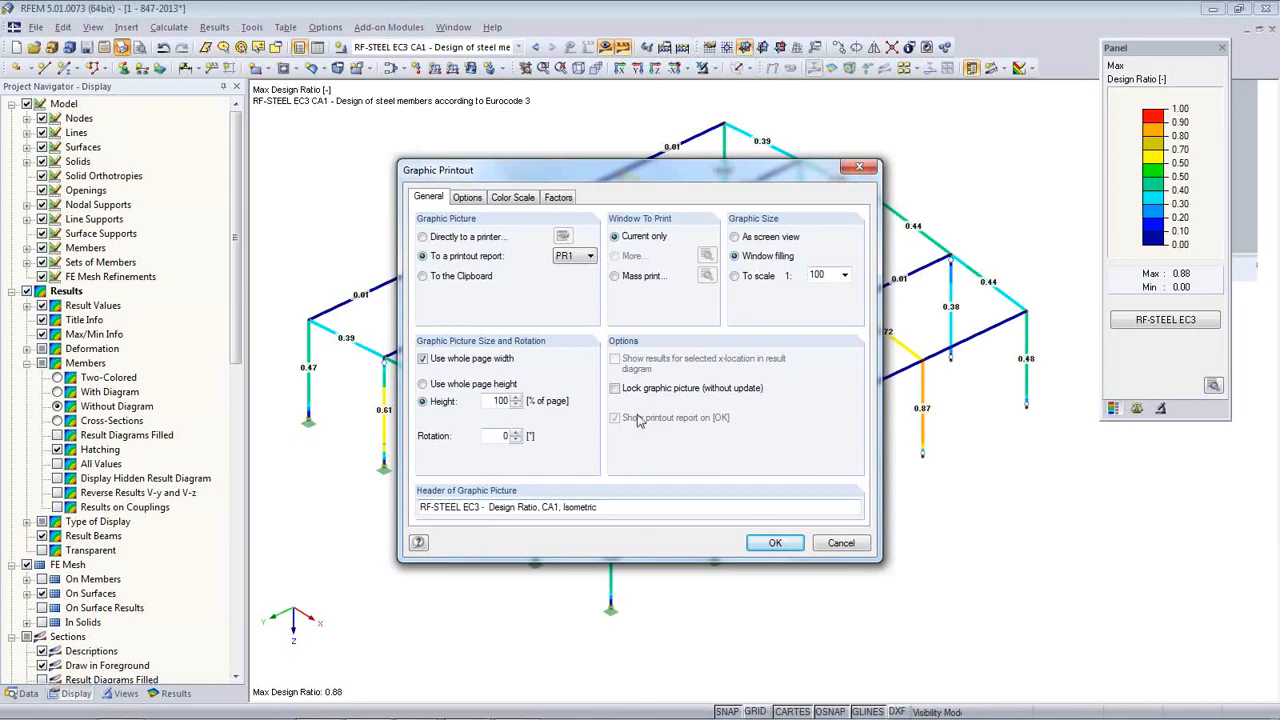
pyautogui.click(772, 543)
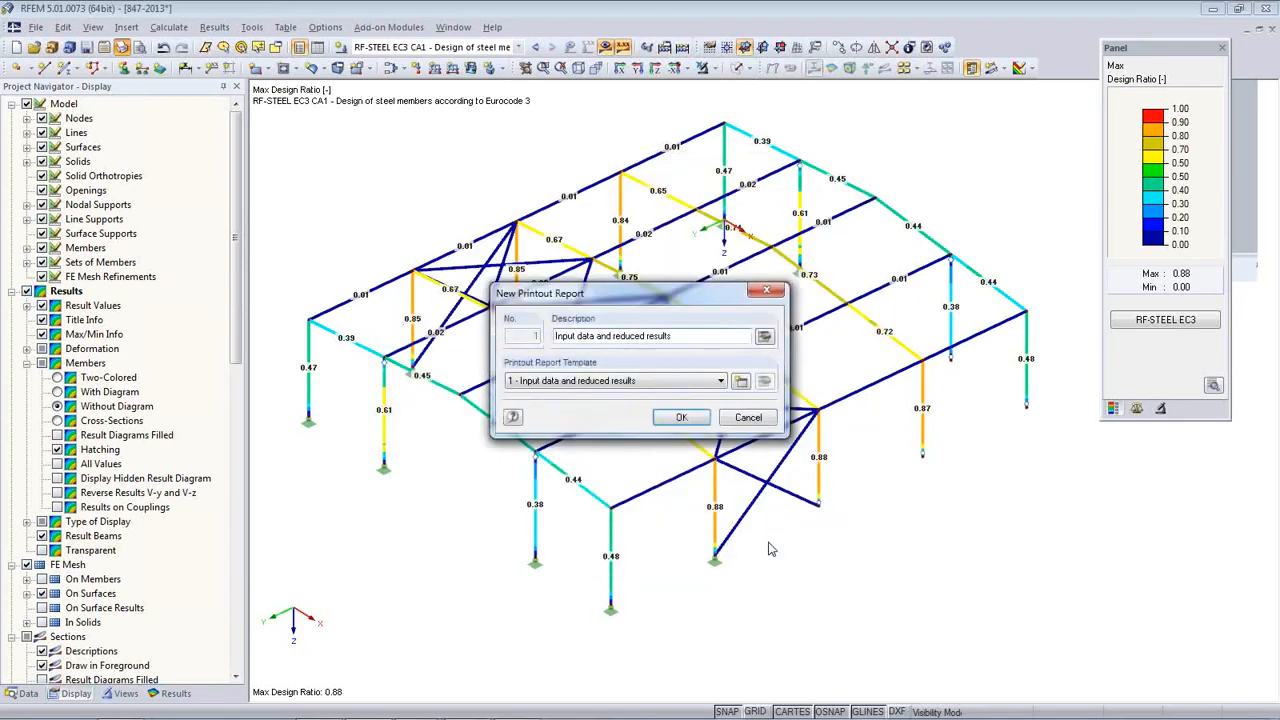
pyautogui.click(720, 383)
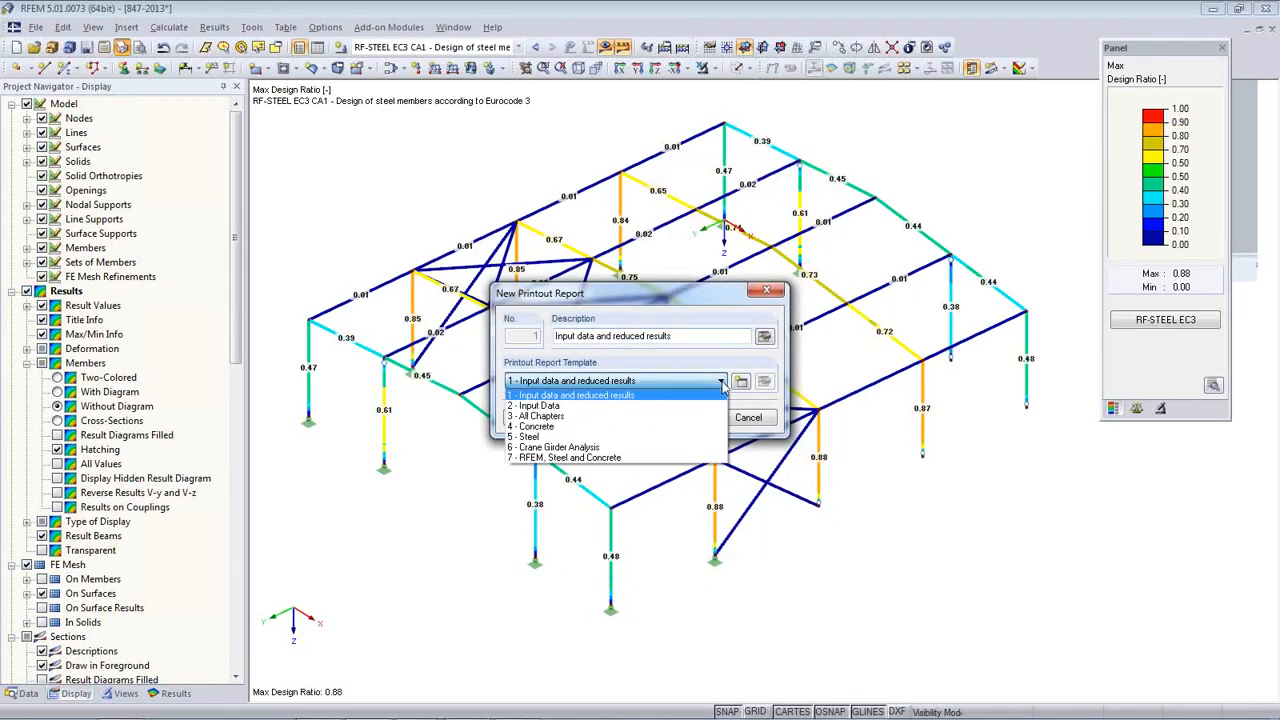
pyautogui.click(685, 459)
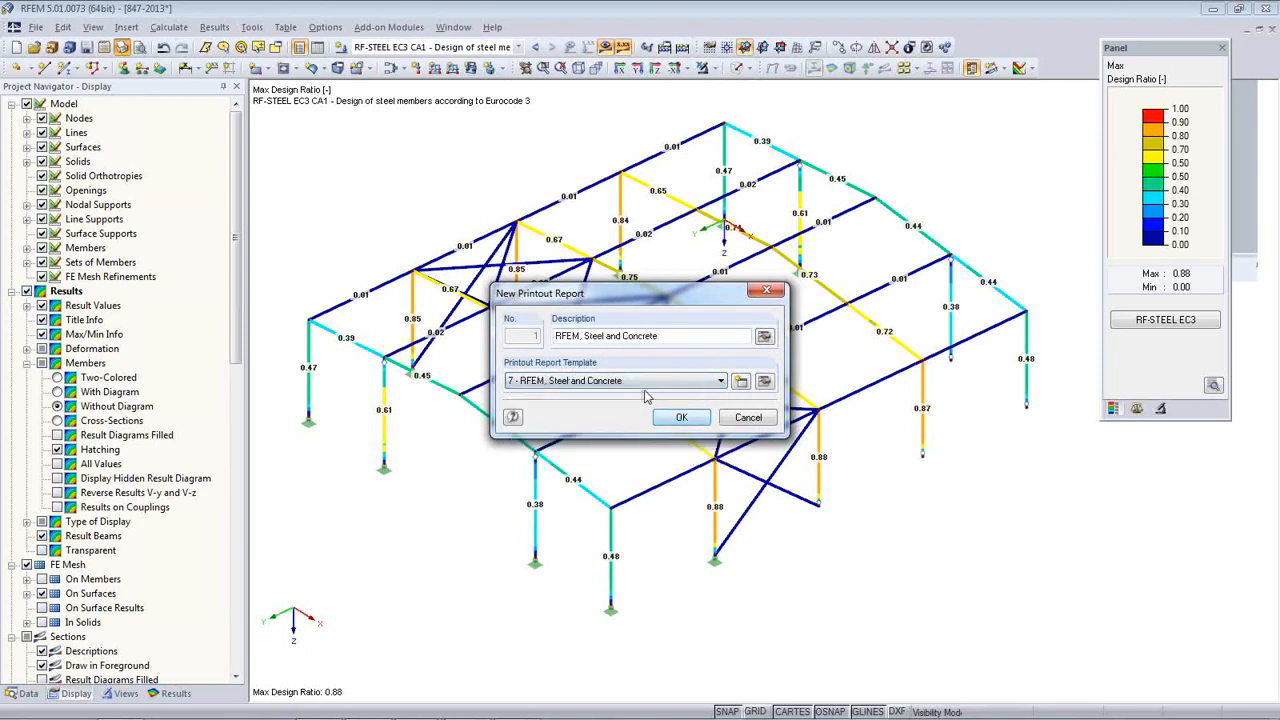
pyautogui.click(687, 426)
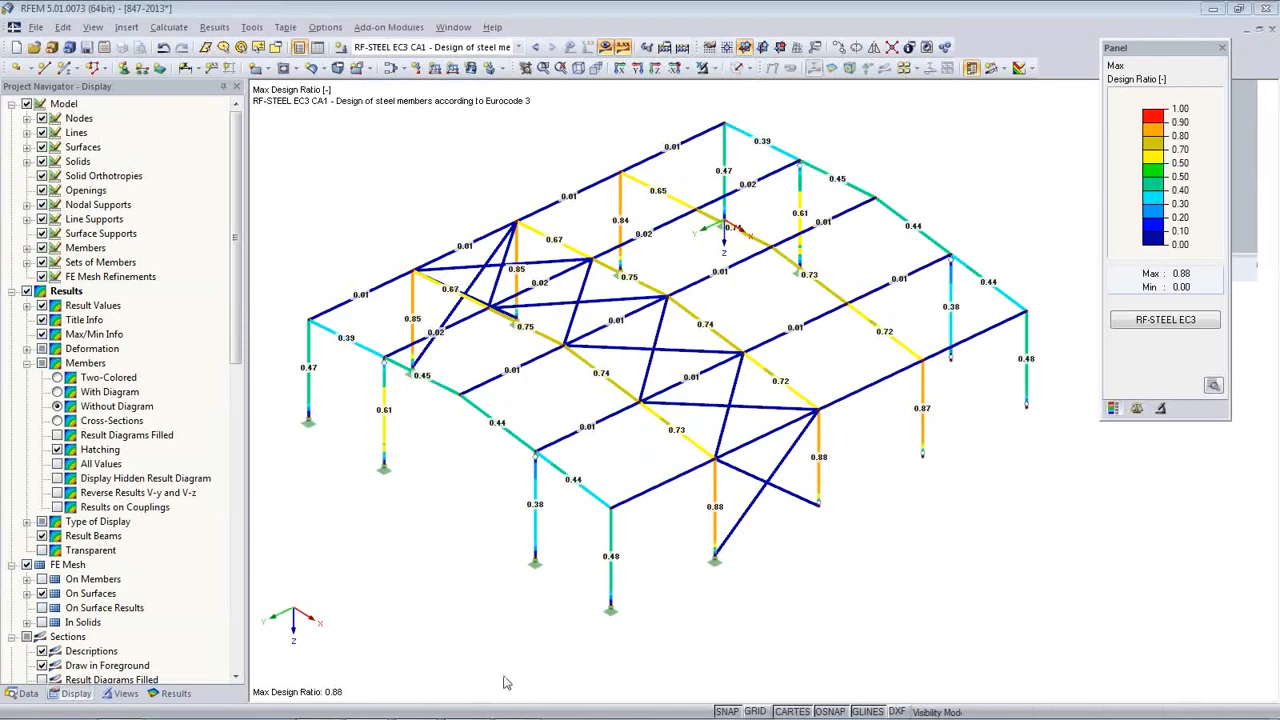
# - Switch to the printout report window and examine the materials, supports, releases and cross-sections tables
pyautogui.moveTo(531, 705)
pyautogui.moveTo(383, 708)
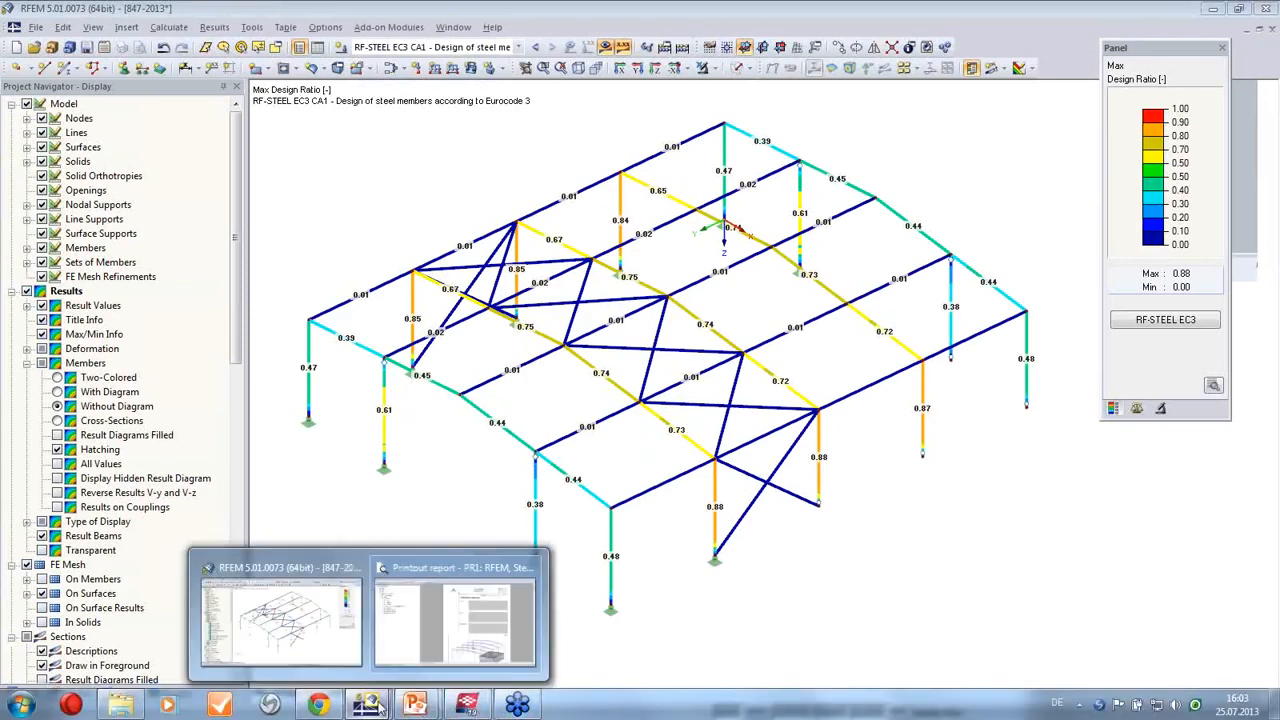
pyautogui.click(445, 645)
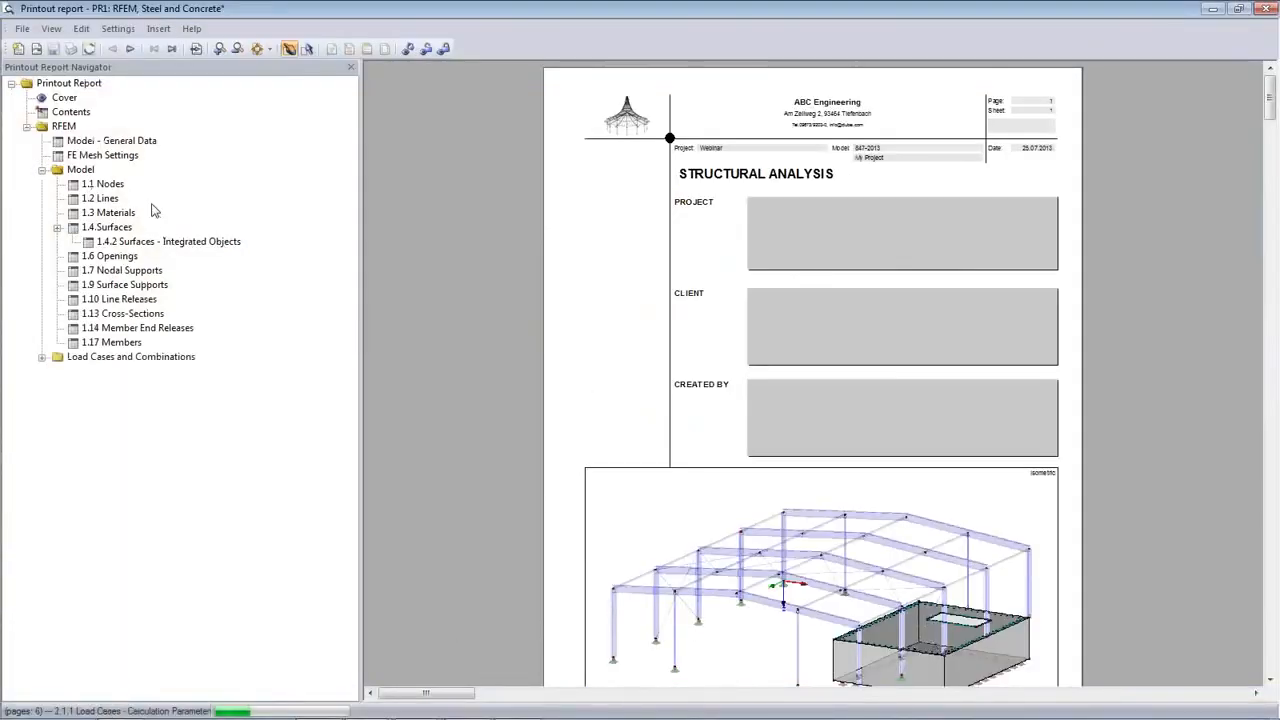
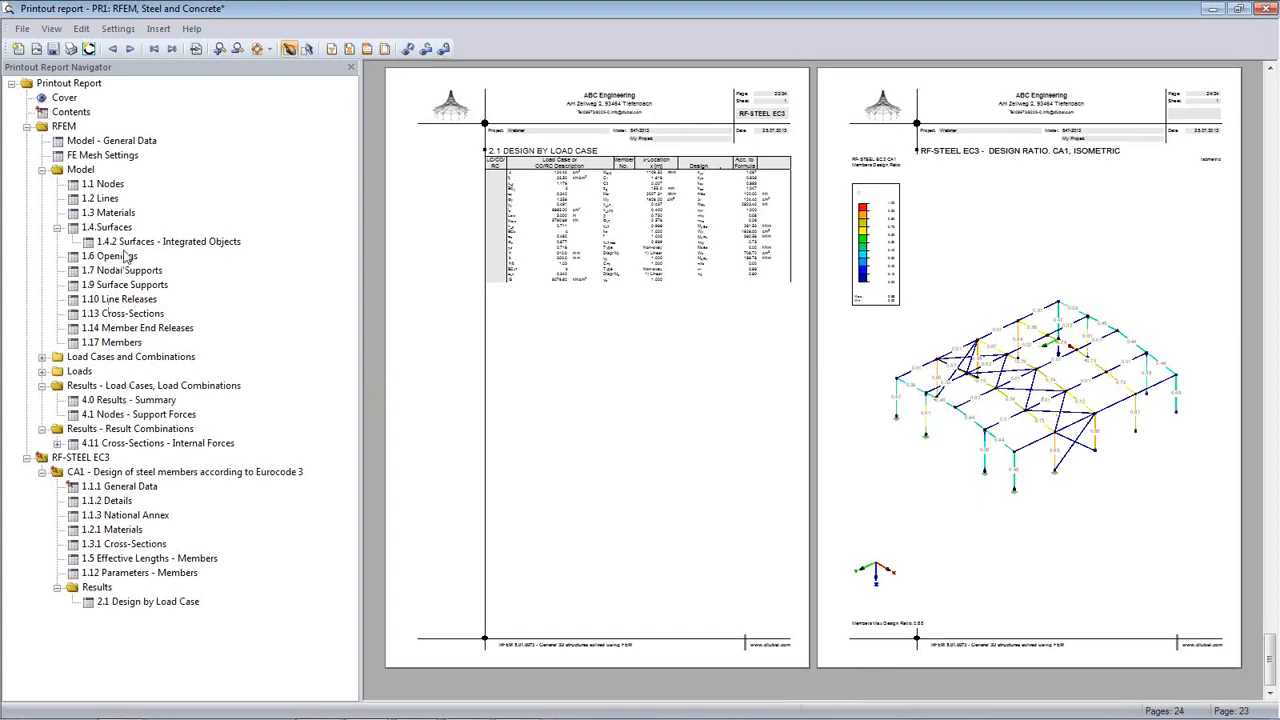
pyautogui.click(108, 213)
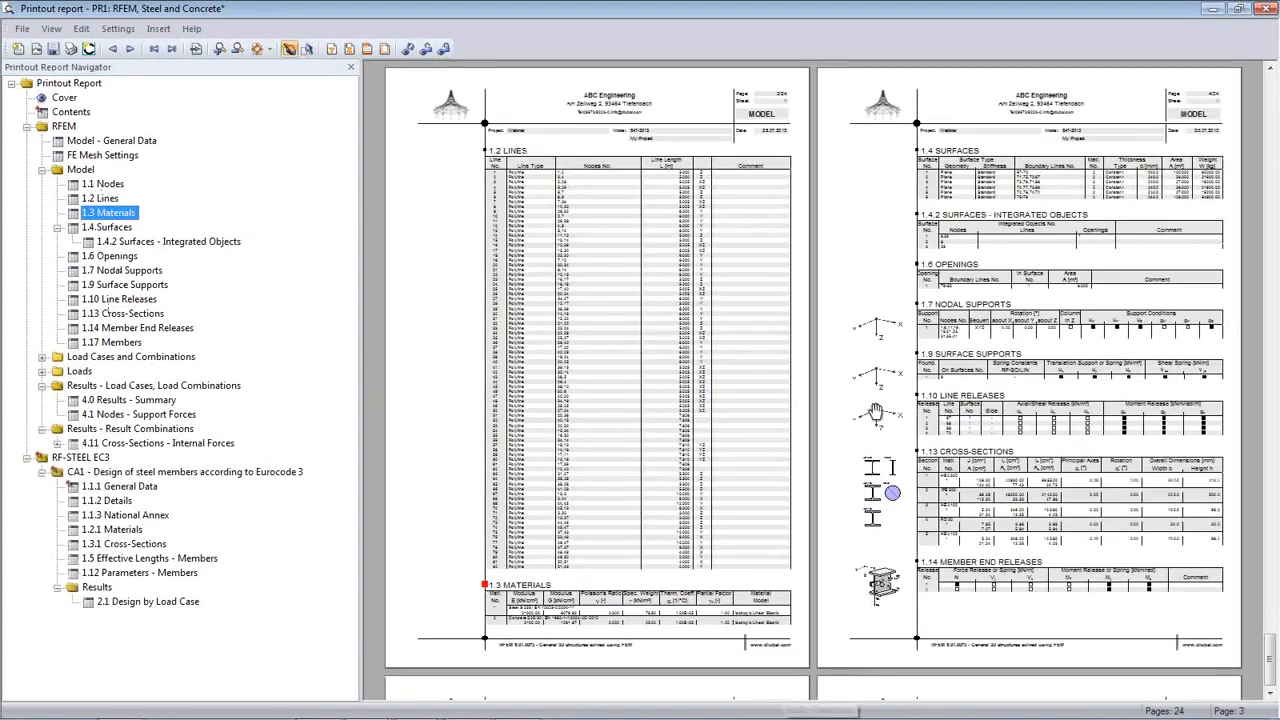
pyautogui.keyDown('ctrl'); pyautogui.scroll(5, 918, 424); pyautogui.keyUp('ctrl')
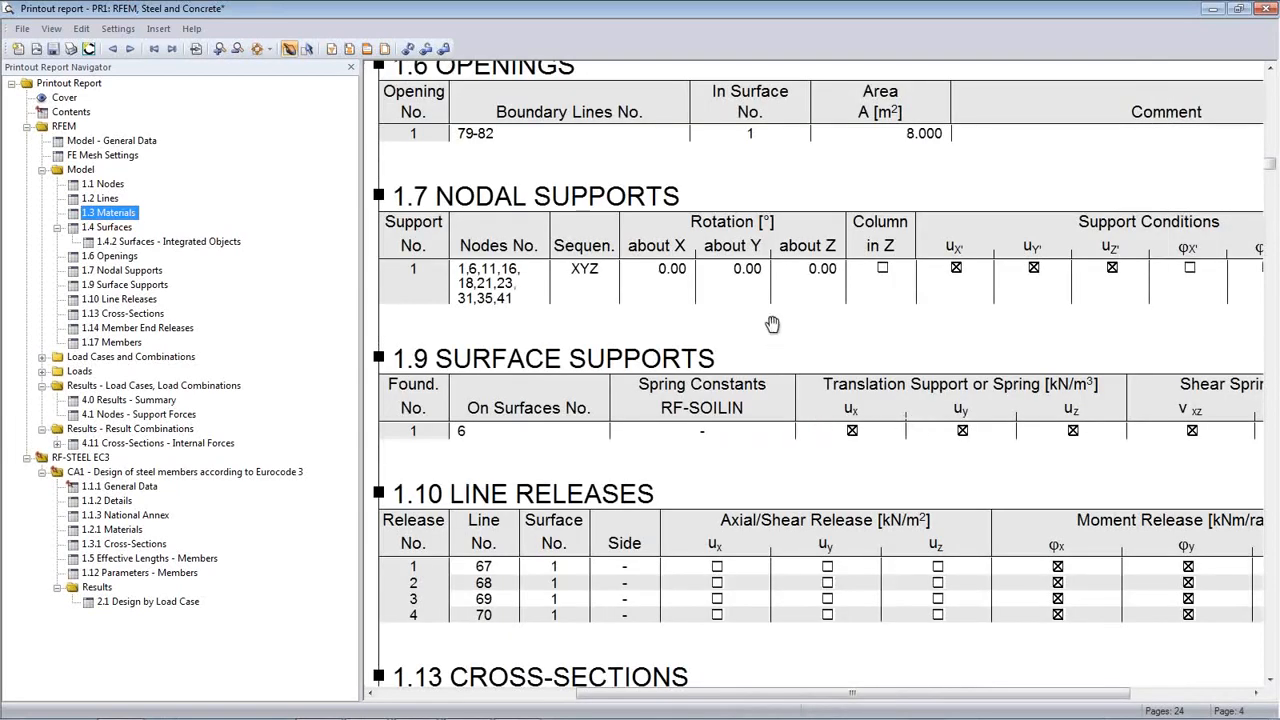
pyautogui.scroll(-10, 772, 325)
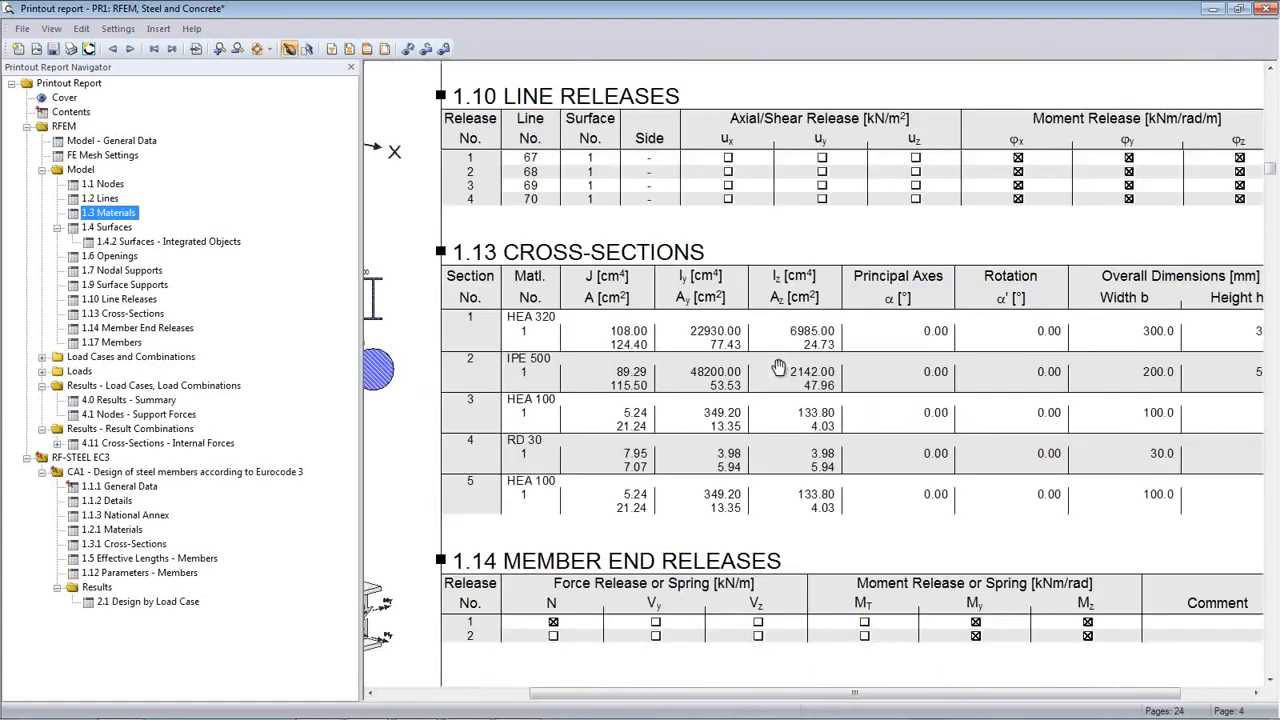
pyautogui.scroll(-1, 778, 367)
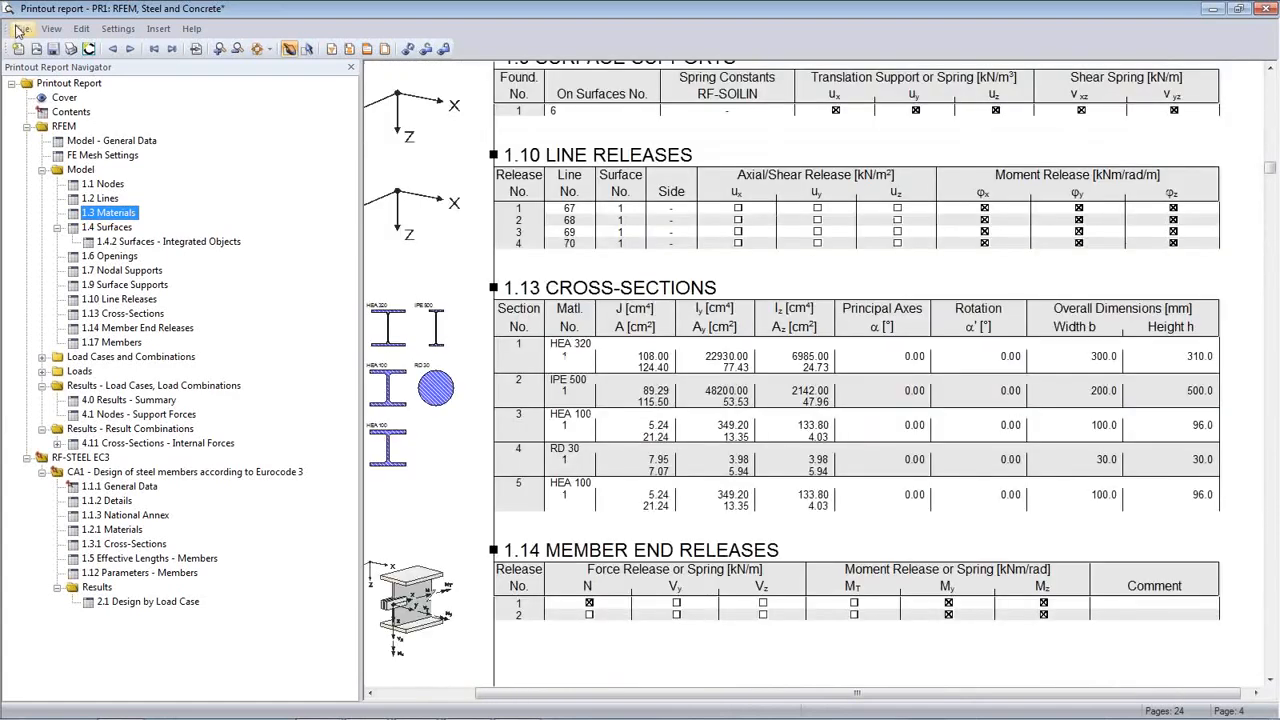
# - Look through the printout report's file commands for printing and for exporting to RTF or PDF
pyautogui.click(20, 29)
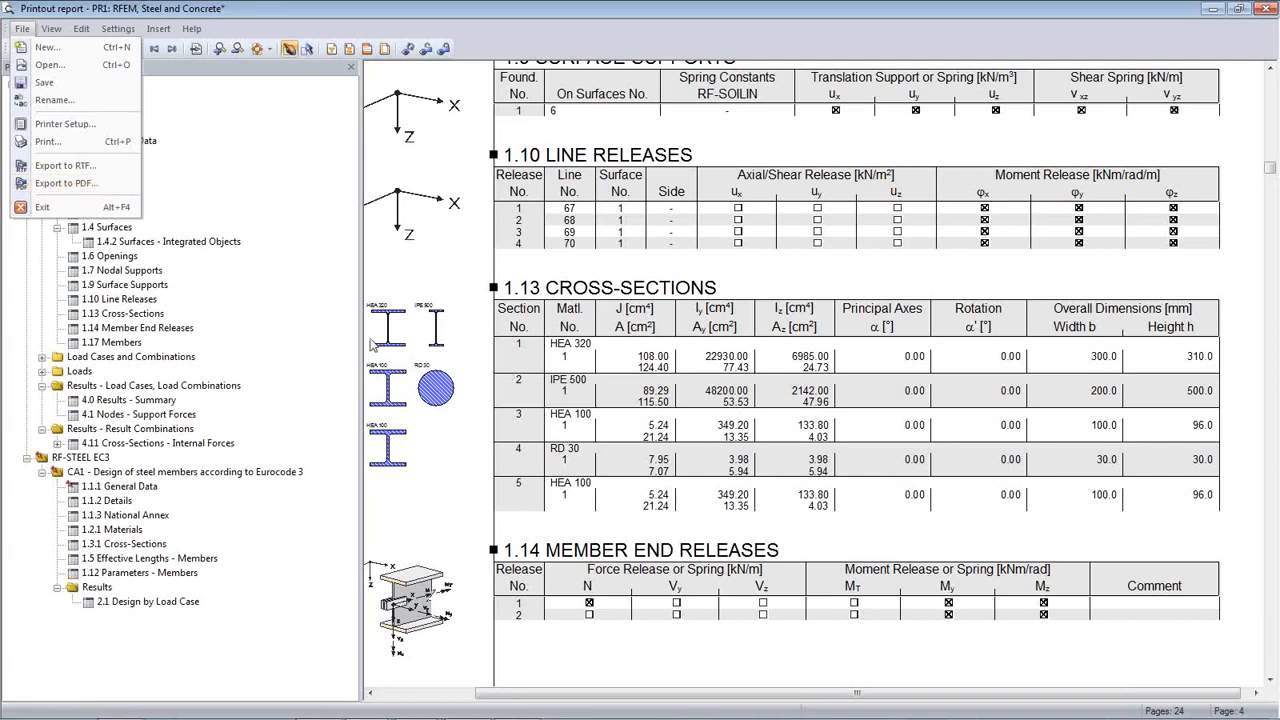
pyautogui.click(543, 354)
pyautogui.scroll(-1, 563, 373)
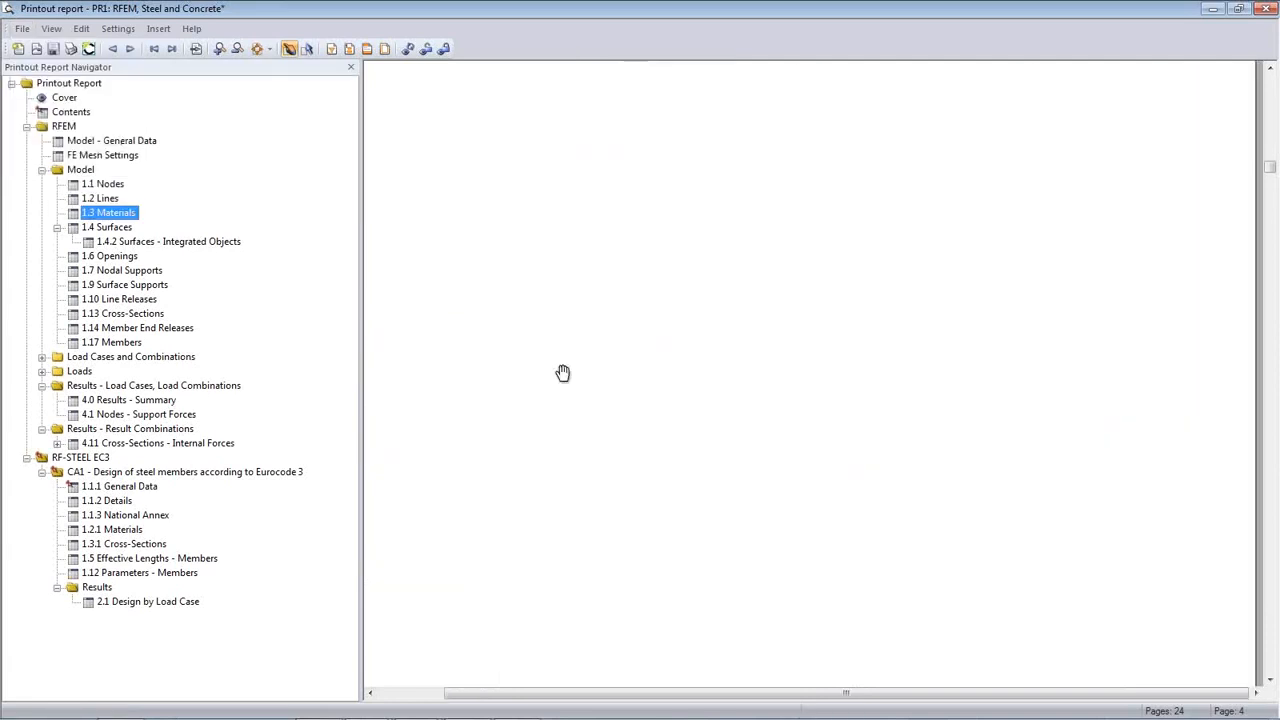
pyautogui.scroll(-1, 563, 373)
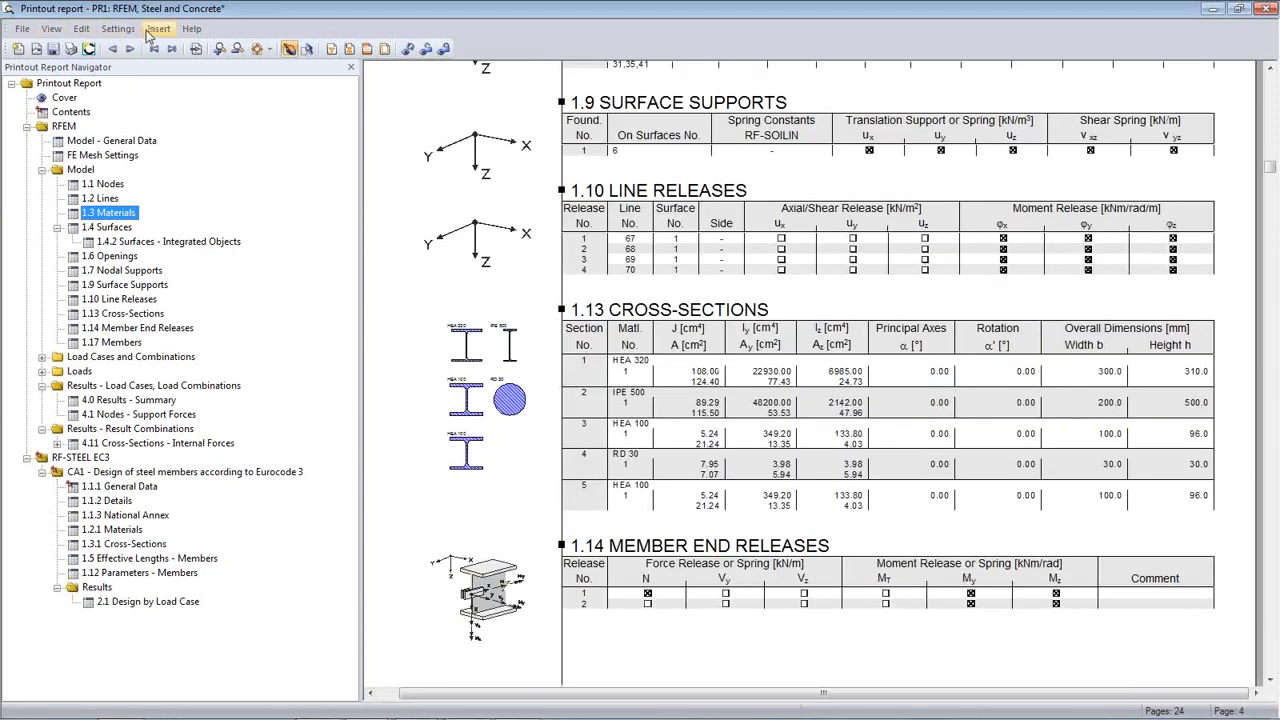
# - View the languages available for the printout report and close the list without changing the language
pyautogui.click(79, 30)
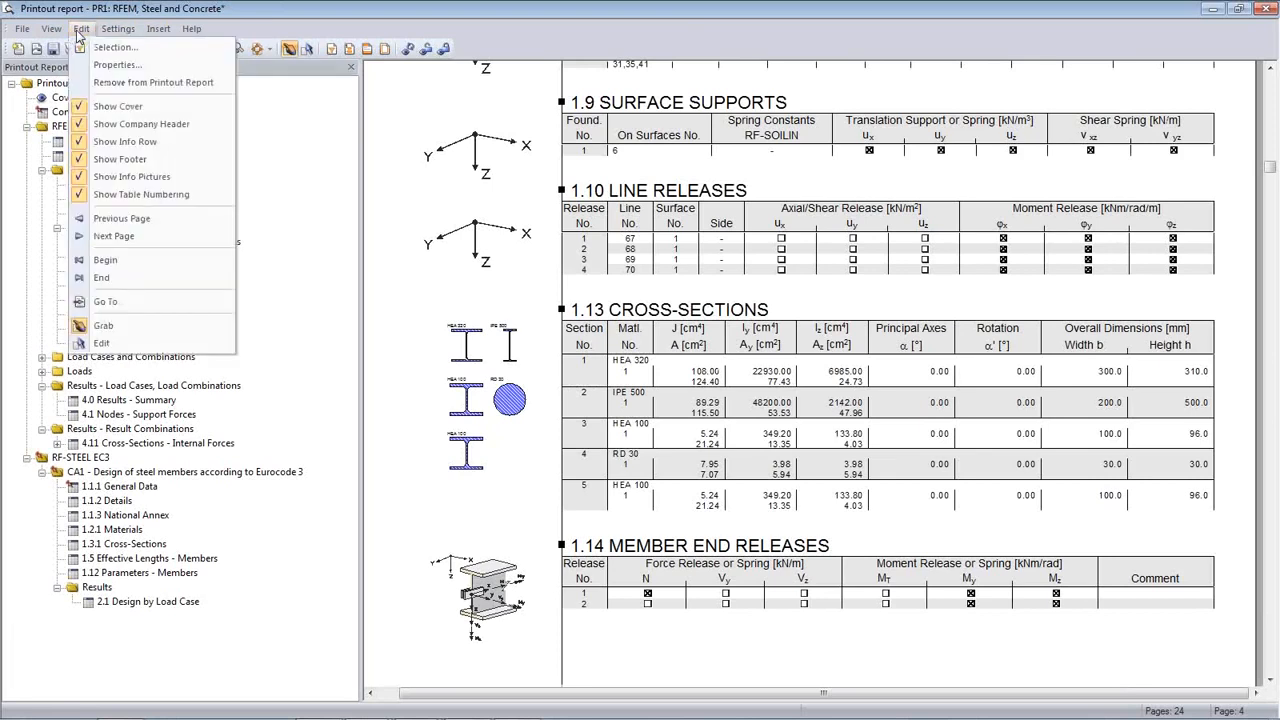
pyautogui.moveTo(113, 31)
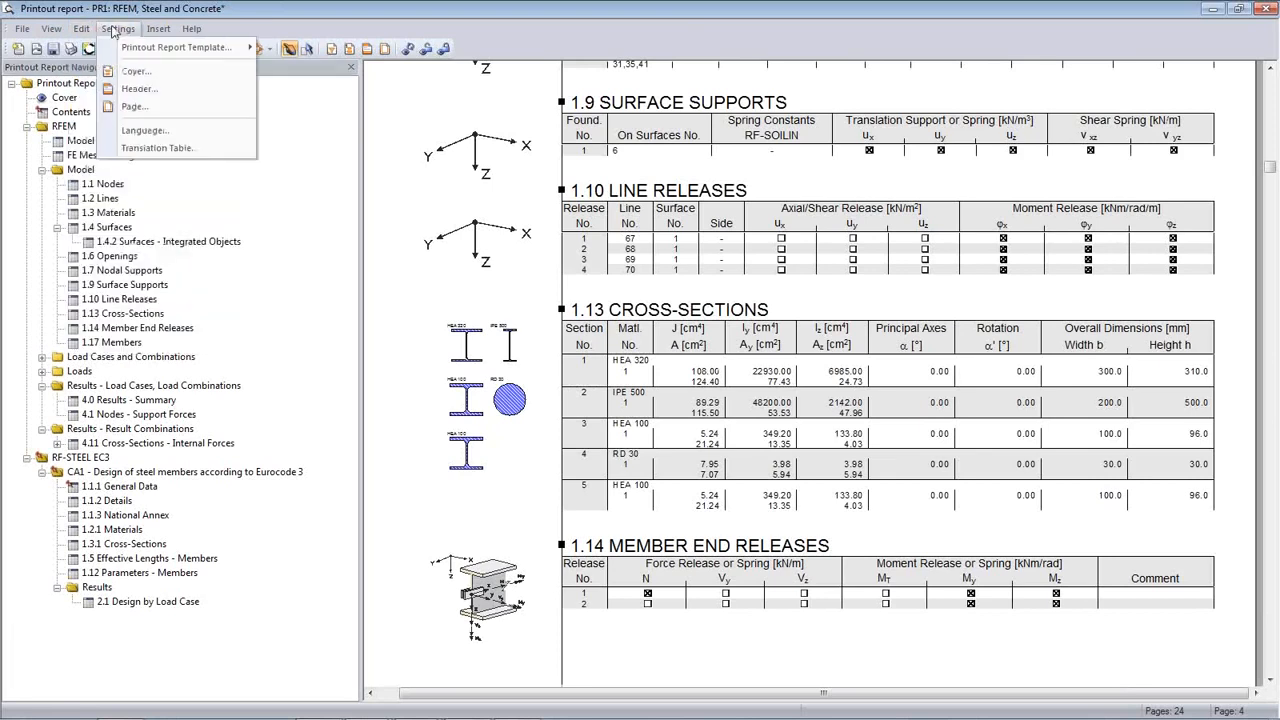
pyautogui.click(138, 131)
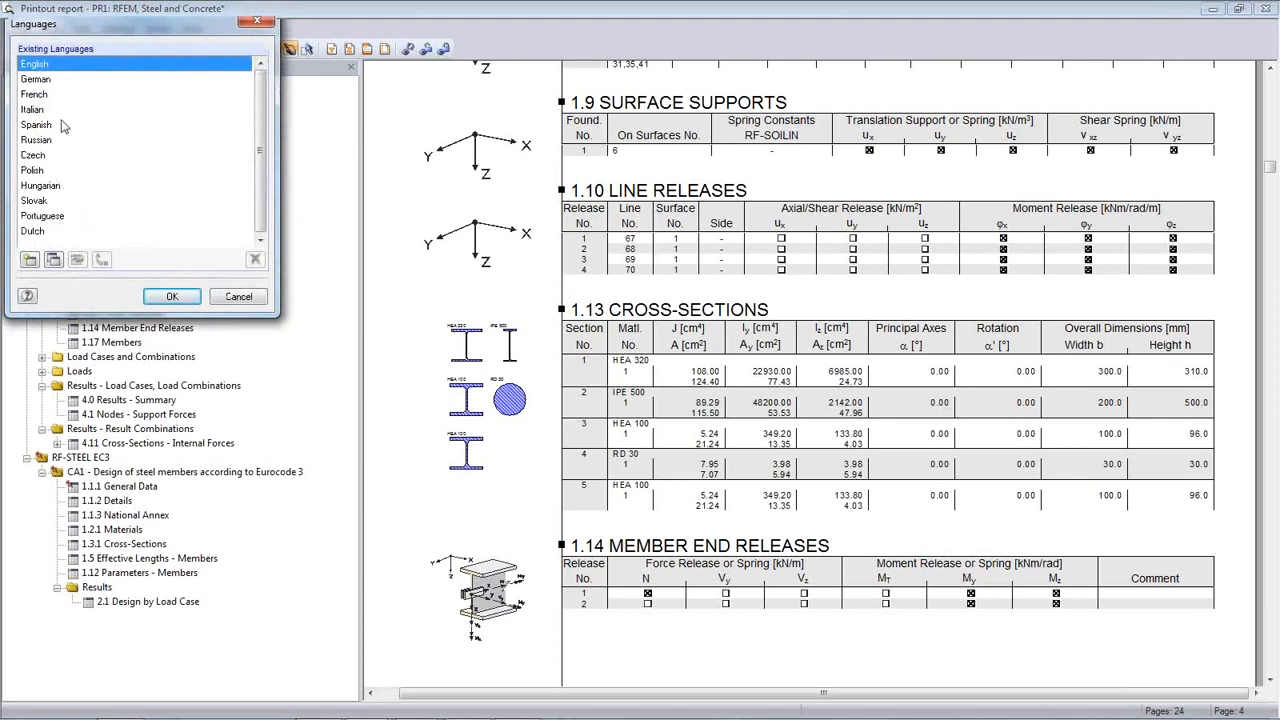
pyautogui.click(238, 298)
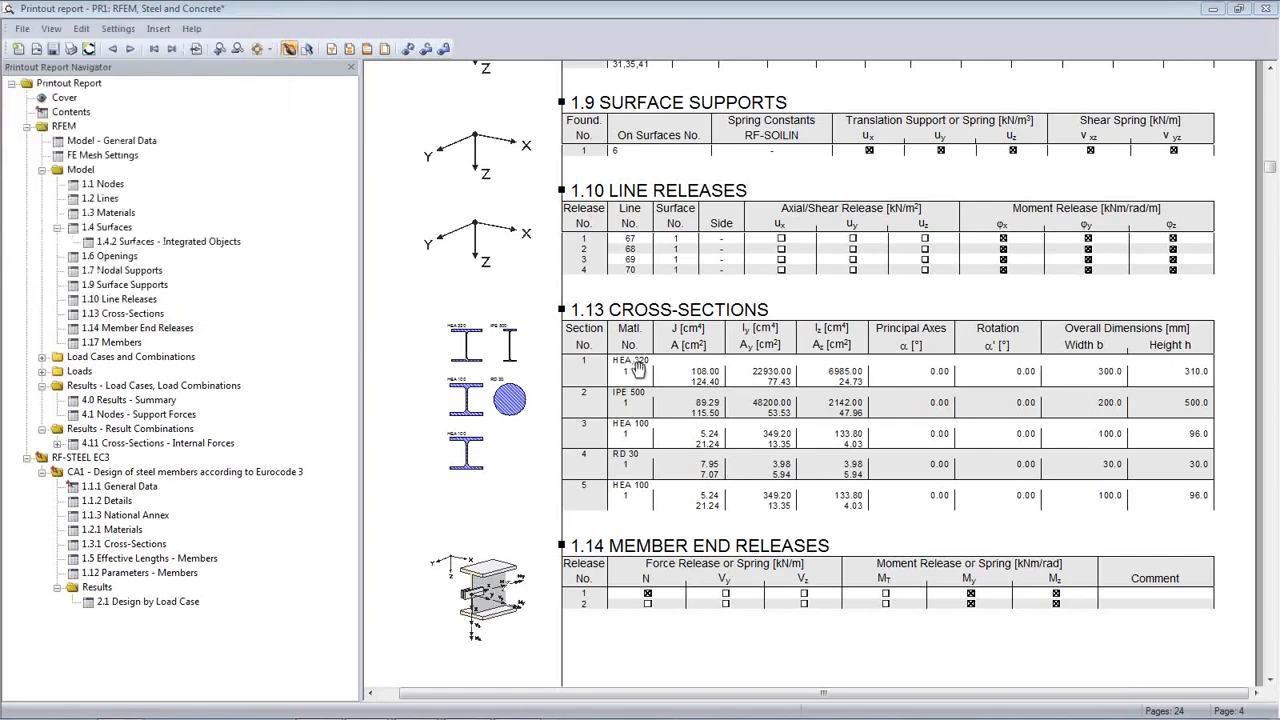
# - Close the printout report and return to the RFEM model
pyautogui.scroll(-3, 693, 340)
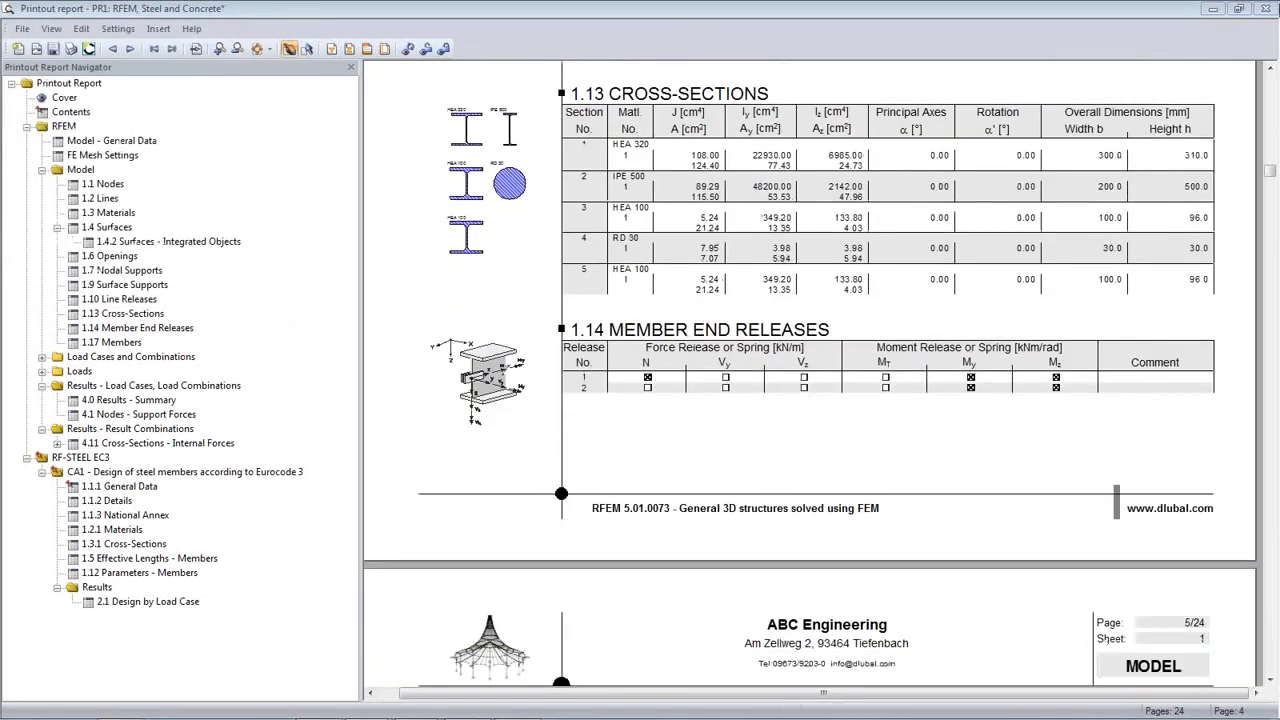
pyautogui.click(1264, 9)
pyautogui.click(586, 386)
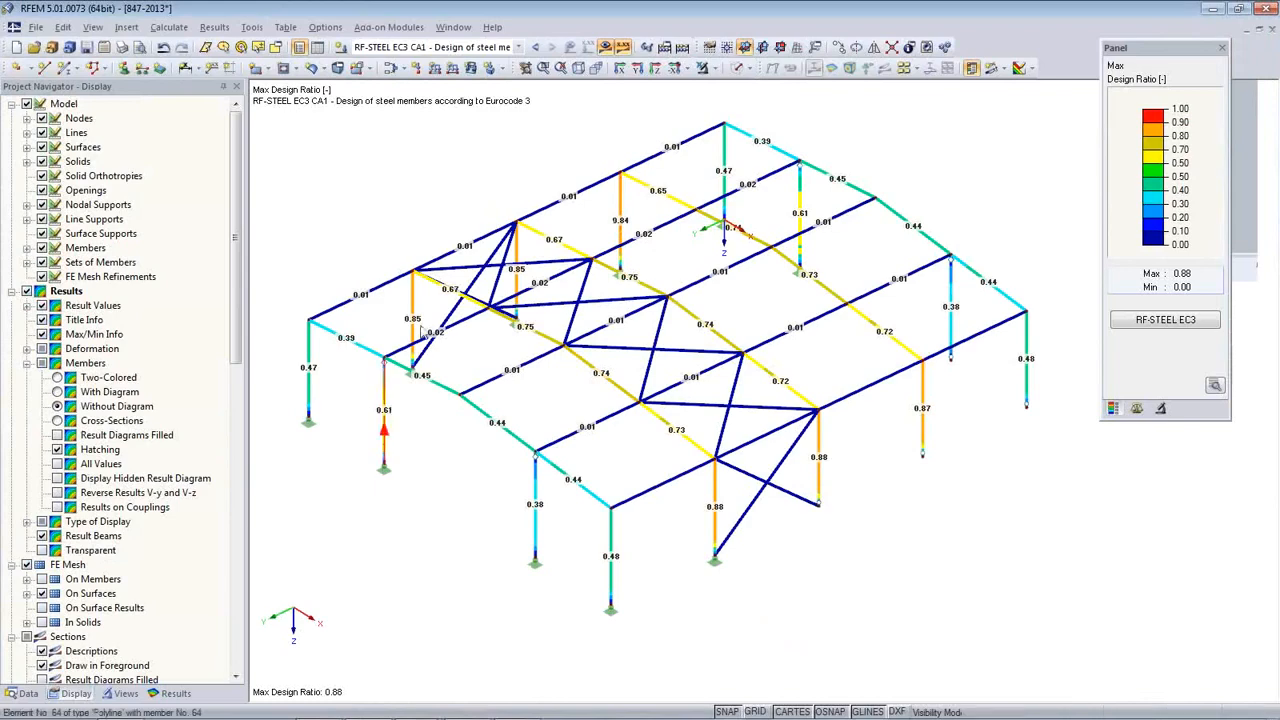
# - Limit the visibility to the surfaces by material and hide the members by material, leaving only the concrete structure
pyautogui.click(127, 694)
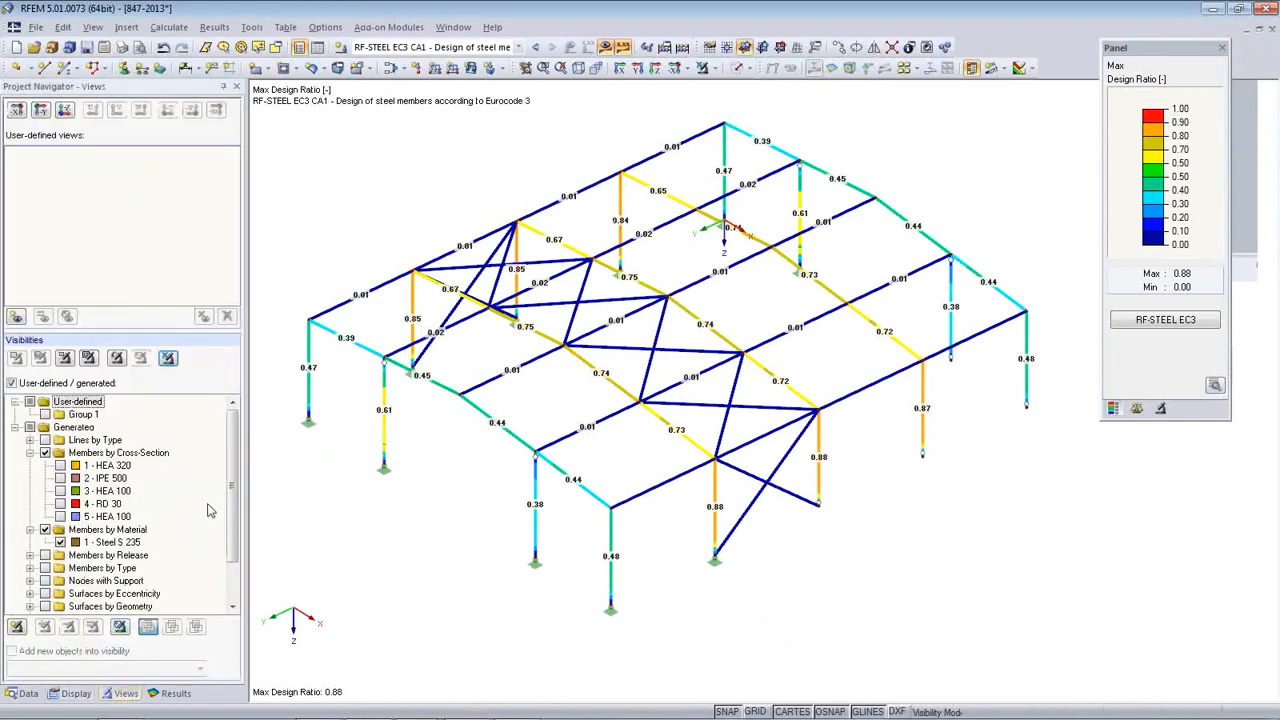
pyautogui.moveTo(232, 404); pyautogui.dragTo(228, 600)
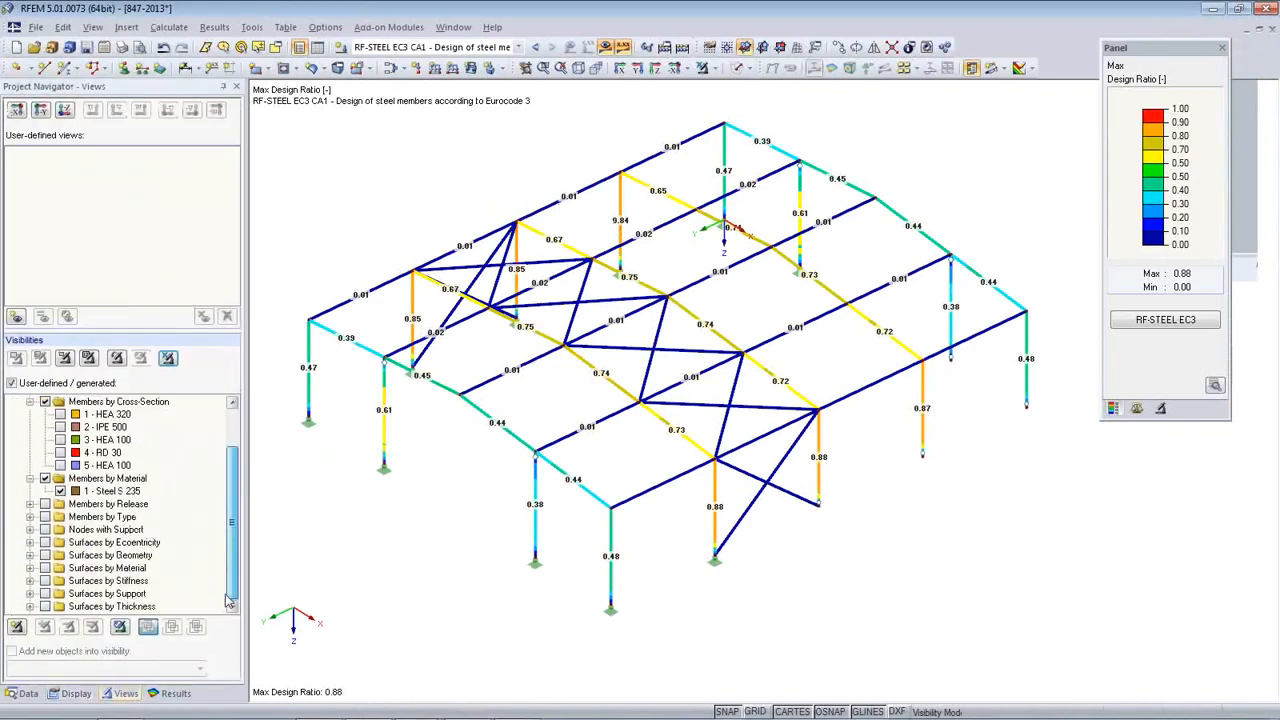
pyautogui.click(43, 568)
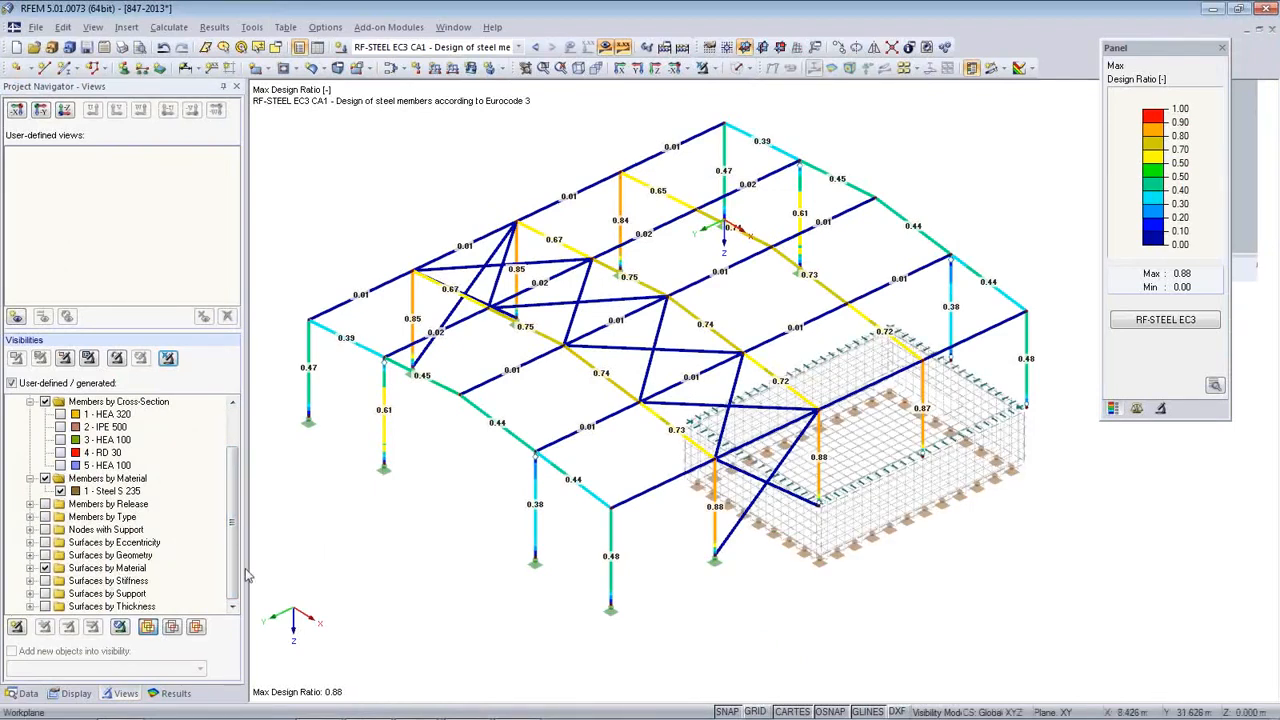
pyautogui.click(45, 478)
pyautogui.keyDown('ctrl'); pyautogui.moveTo(628, 511); pyautogui.dragTo(638, 484, button='middle'); pyautogui.keyUp('ctrl')
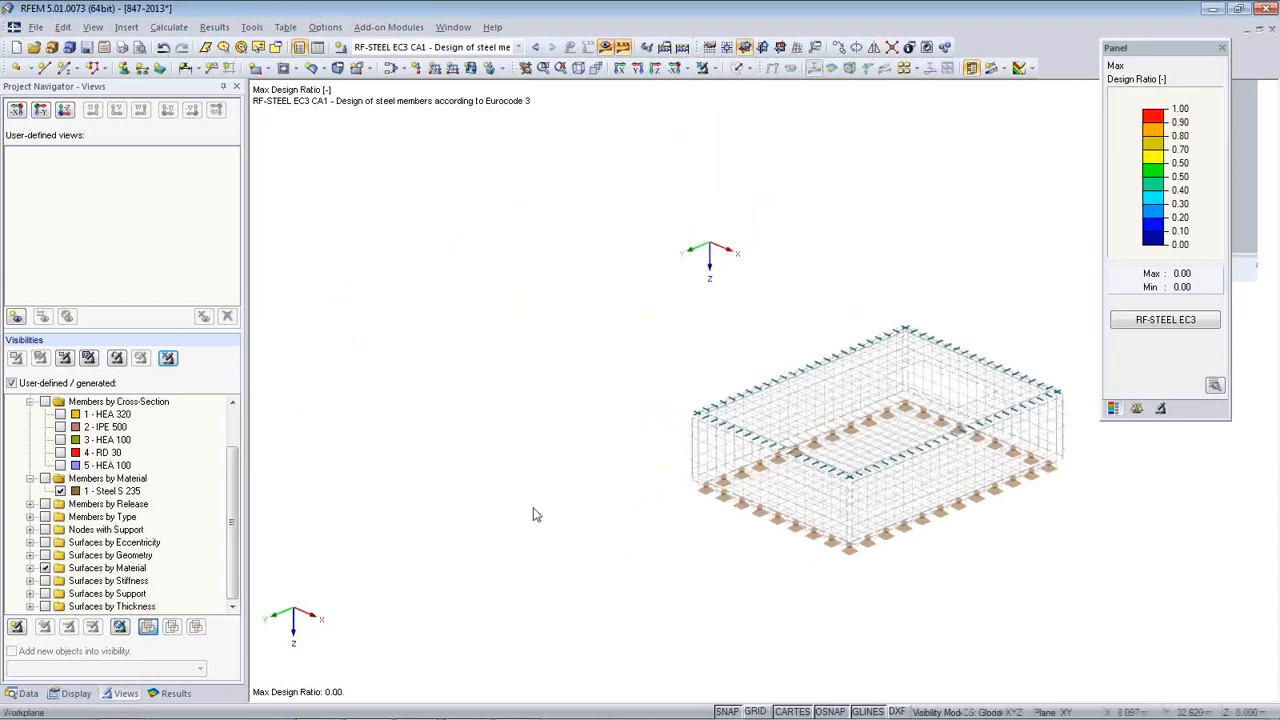
pyautogui.scroll(1, 624, 361)
pyautogui.moveTo(622, 361); pyautogui.dragTo(600, 326, button='middle')
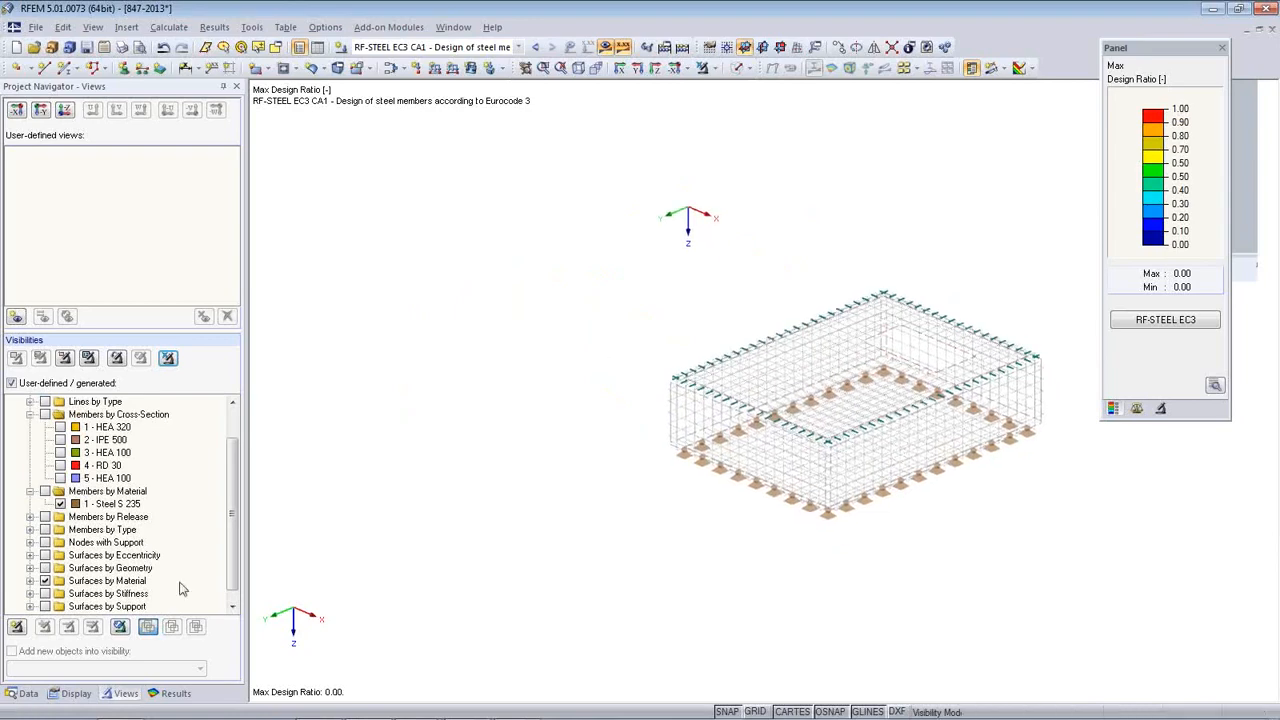
# - Open the RF-CONCRETE Surfaces module, select RC1 for ultimate limit state design, and review the materials and surfaces
pyautogui.click(30, 694)
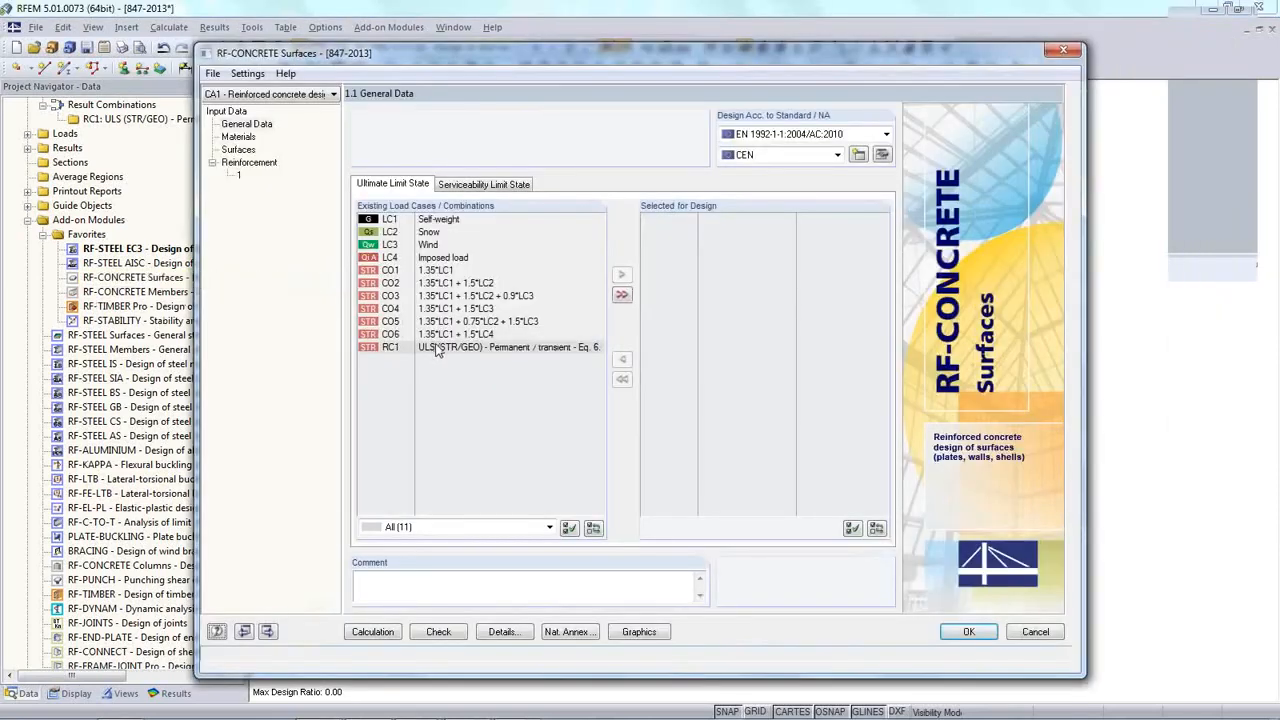
pyautogui.doubleClick(436, 348)
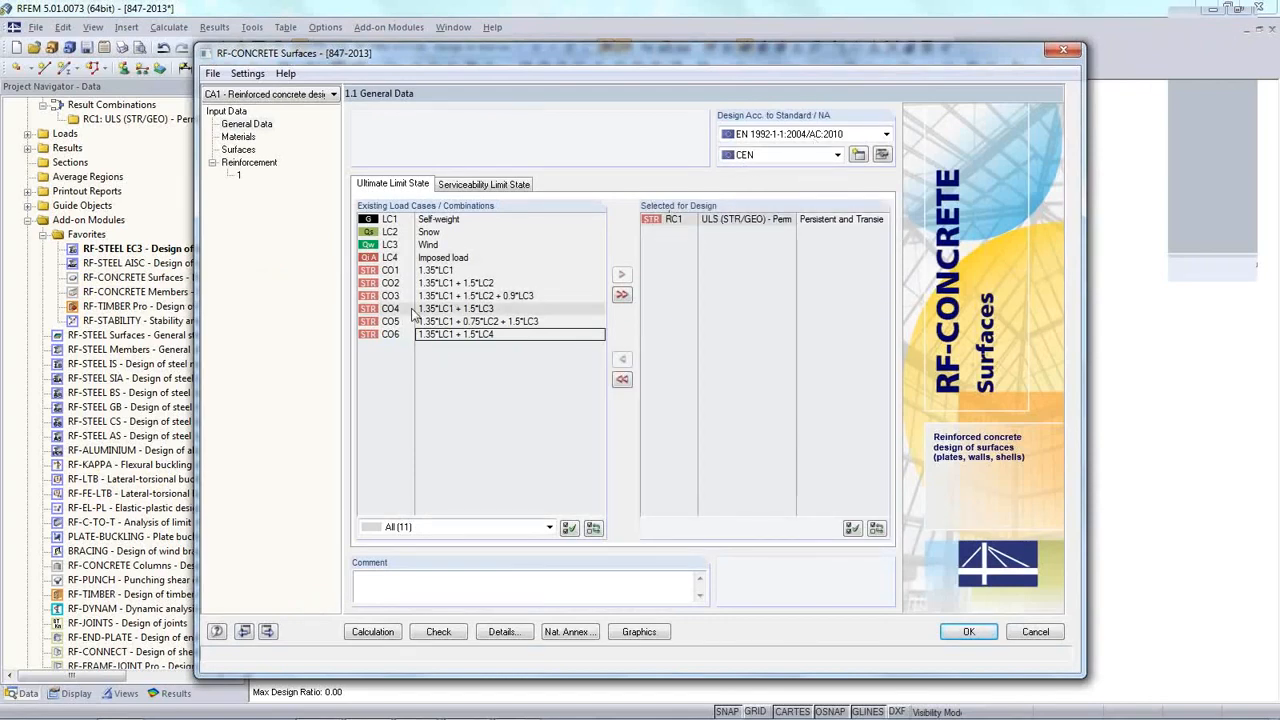
pyautogui.click(240, 137)
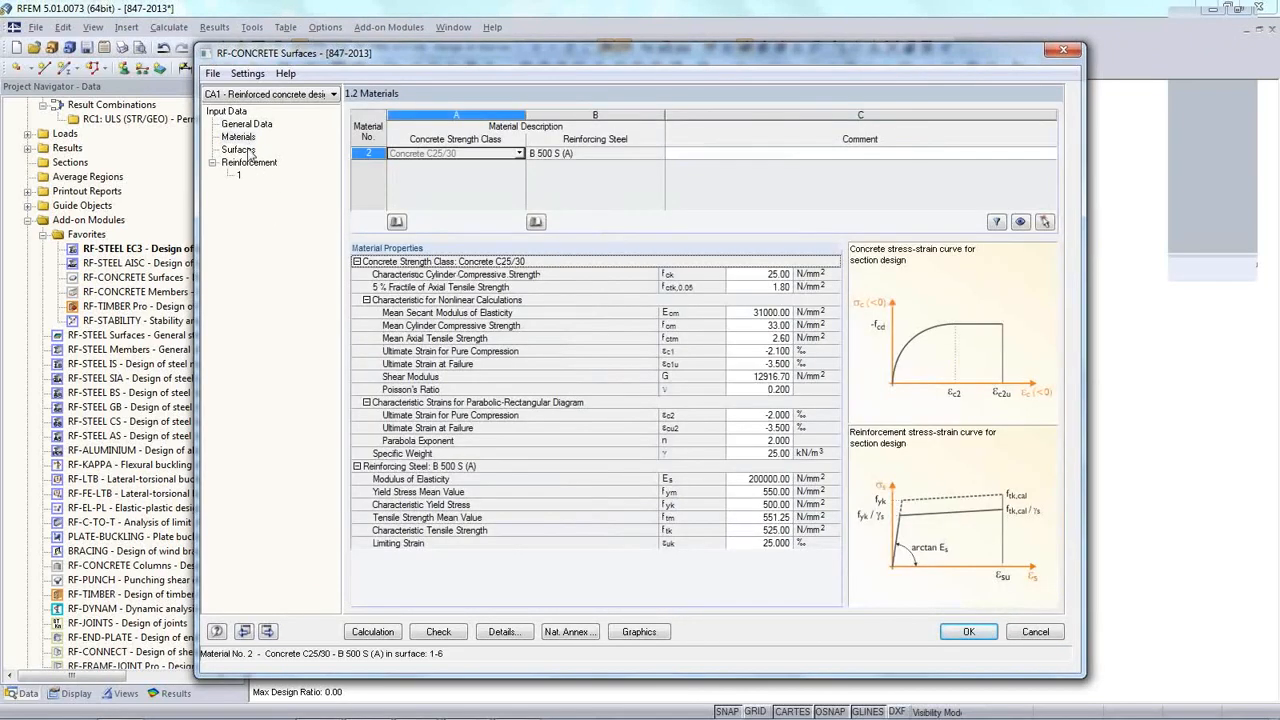
pyautogui.click(249, 150)
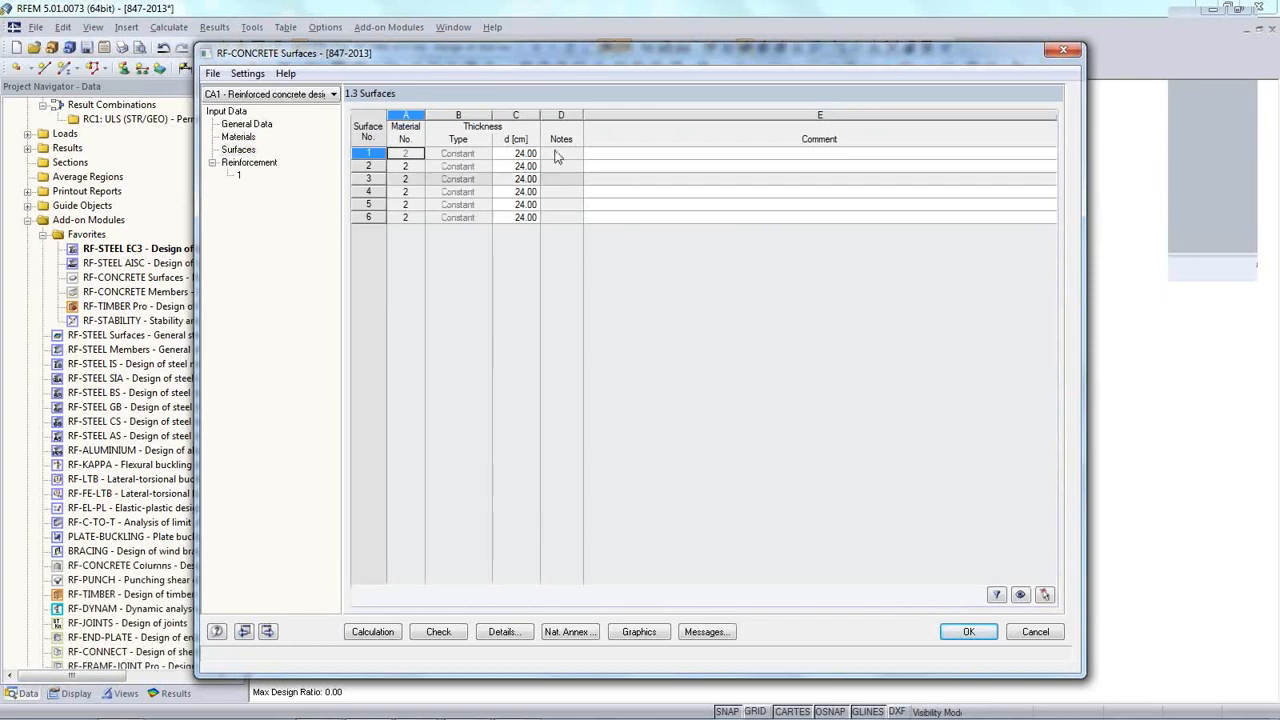
# - Apply reinforcement group 1 only to surface 1, picked in the model, instead of to all surfaces
pyautogui.click(238, 177)
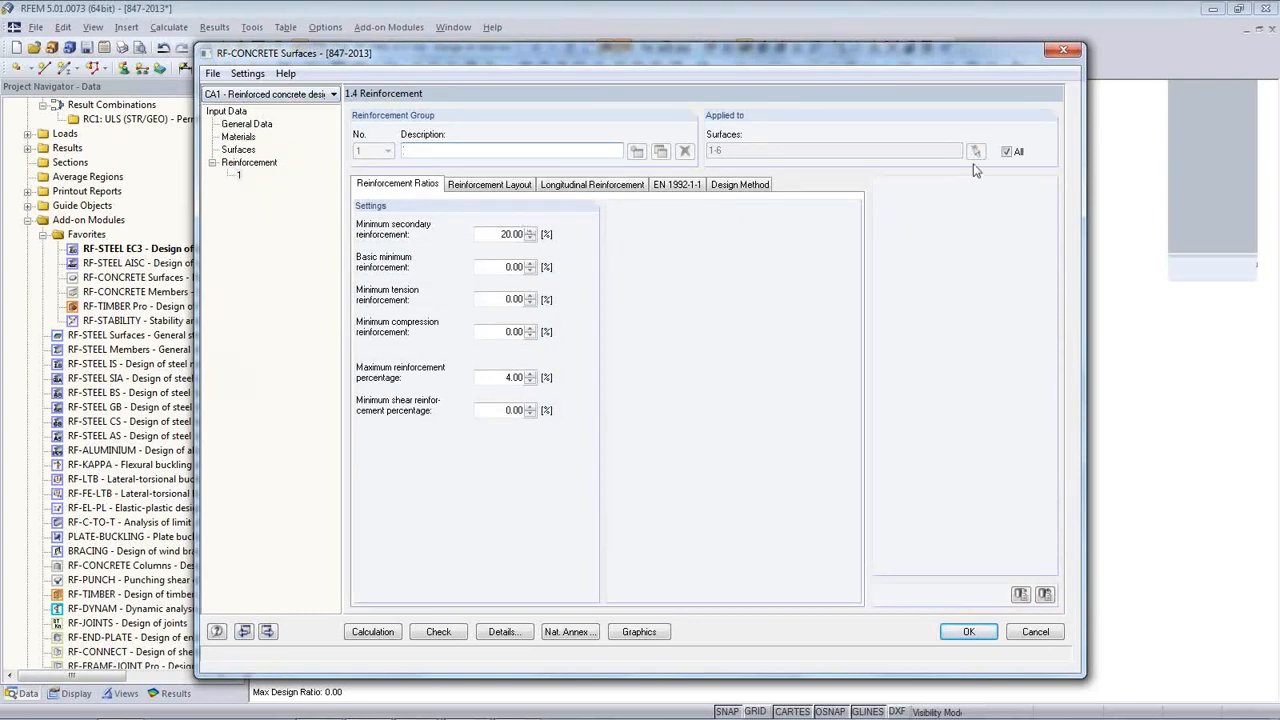
pyautogui.click(1007, 152)
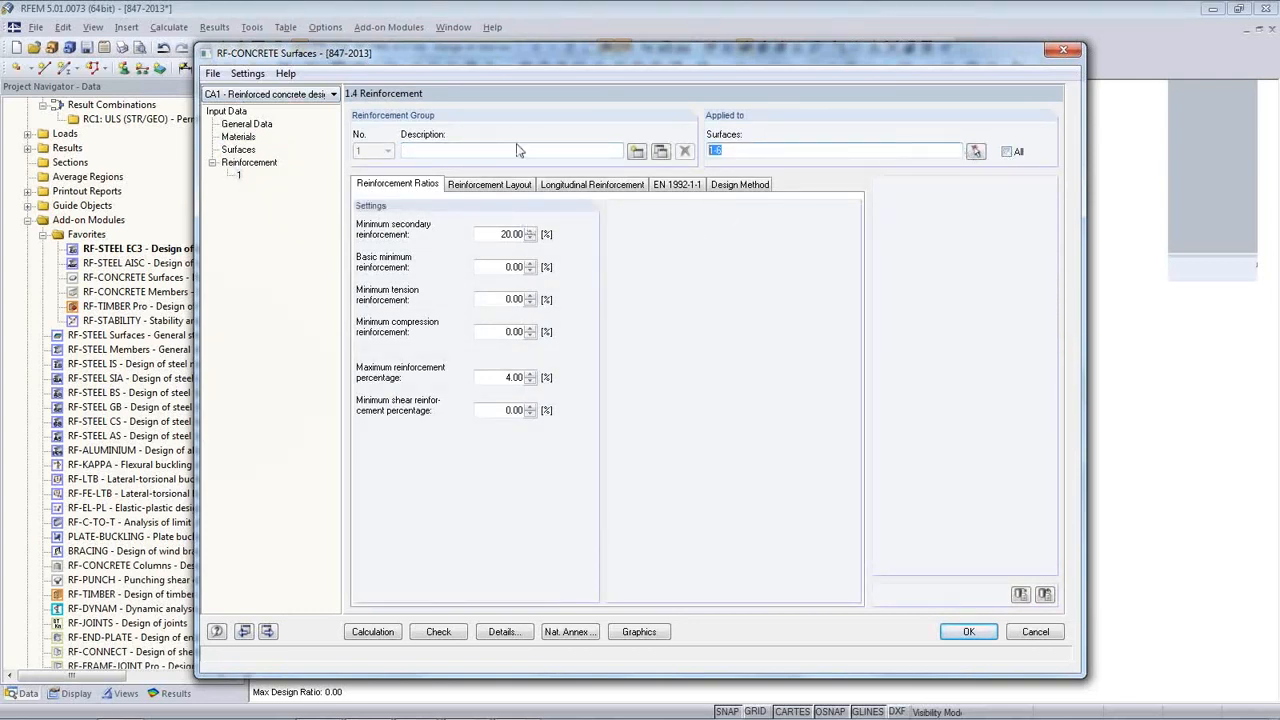
pyautogui.click(975, 151)
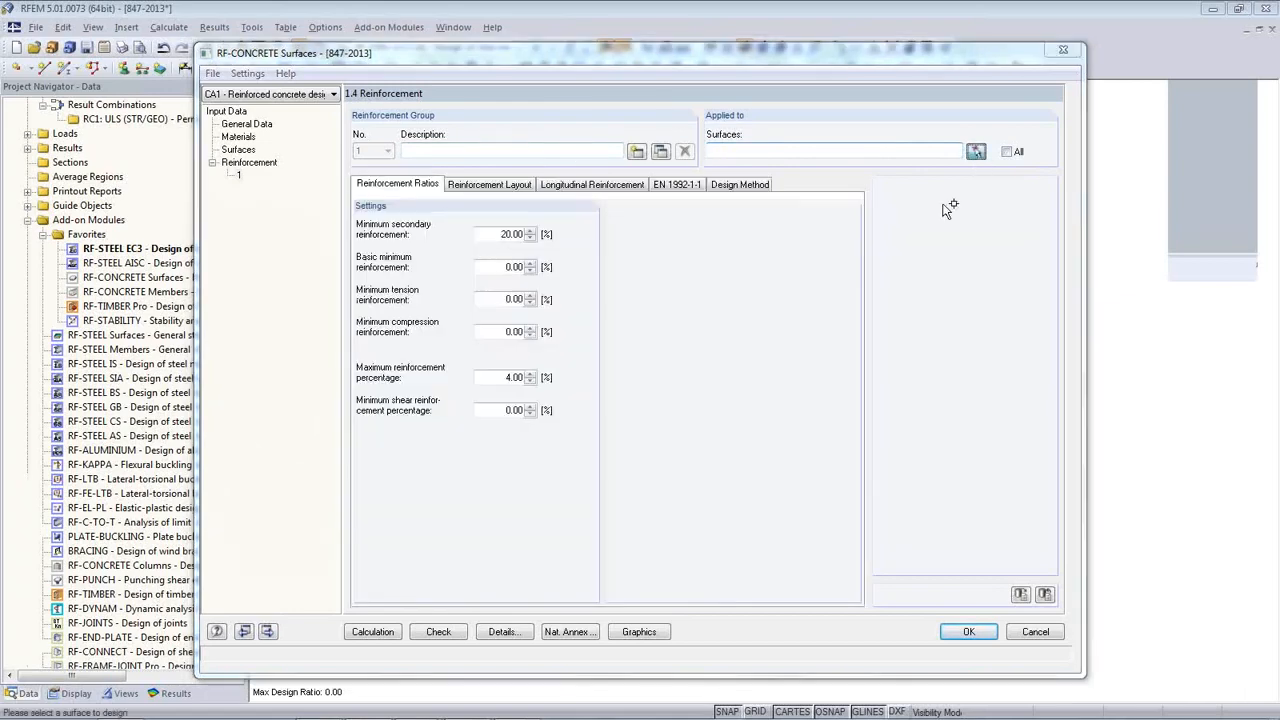
pyautogui.click(707, 362)
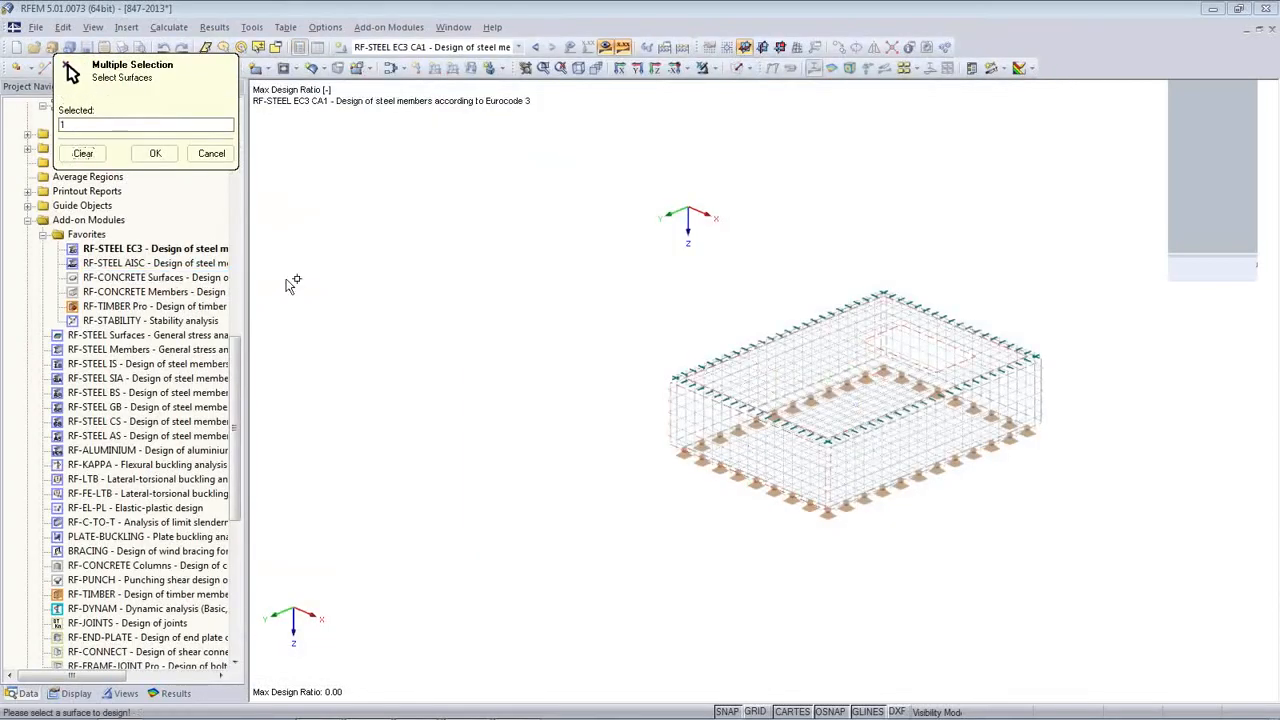
pyautogui.click(155, 153)
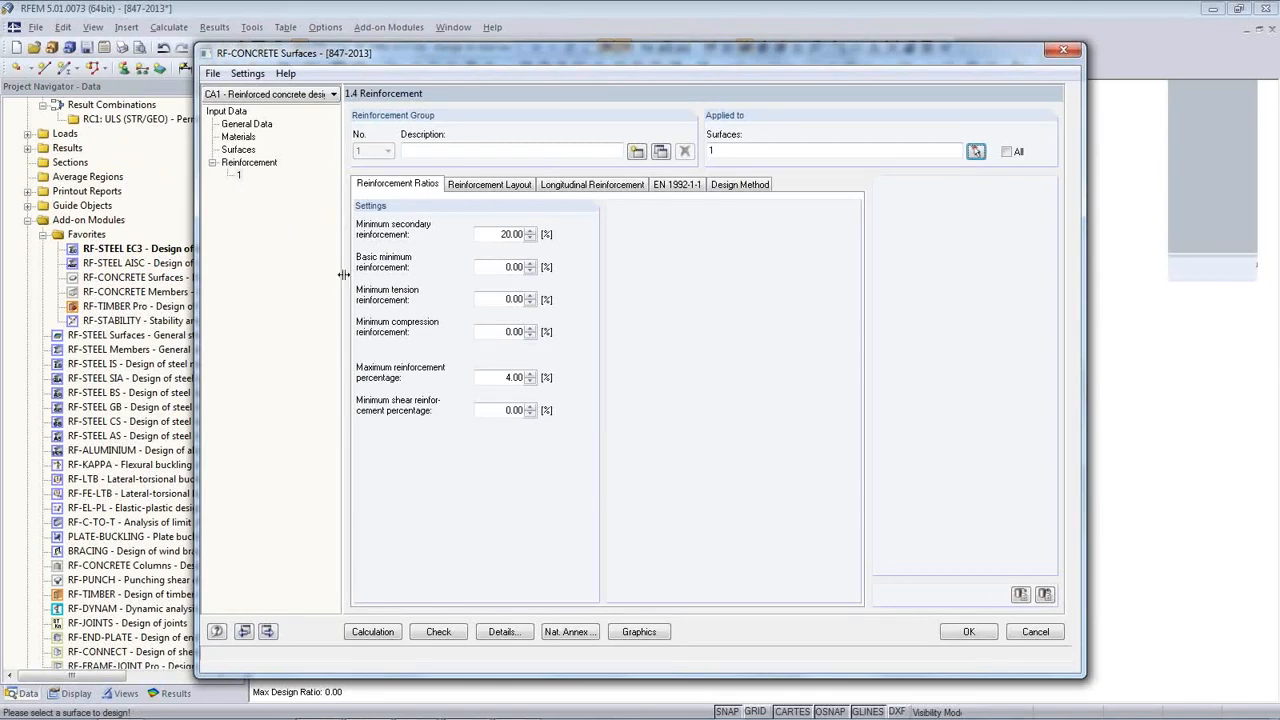
# - Define the concrete cover according to EN 1992-1-1 with exposure class XC2 / XC3 for the bottom reinforcement
pyautogui.click(509, 186)
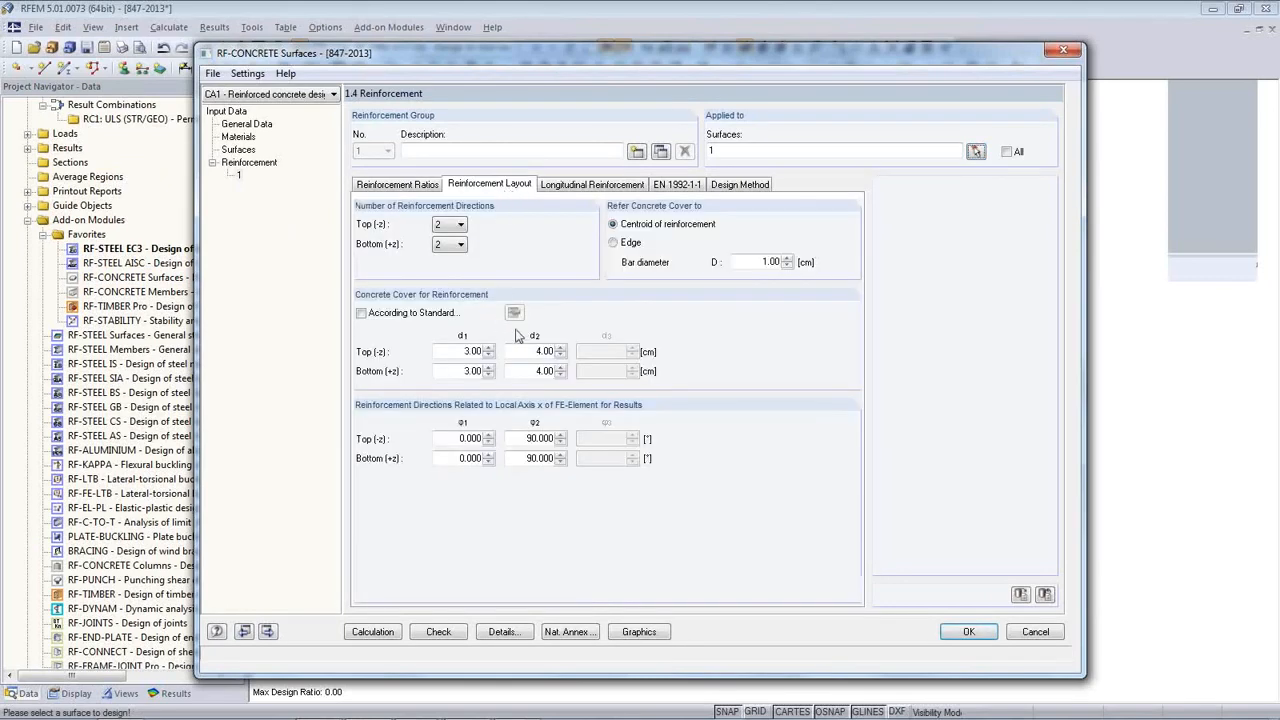
pyautogui.click(361, 313)
pyautogui.click(514, 313)
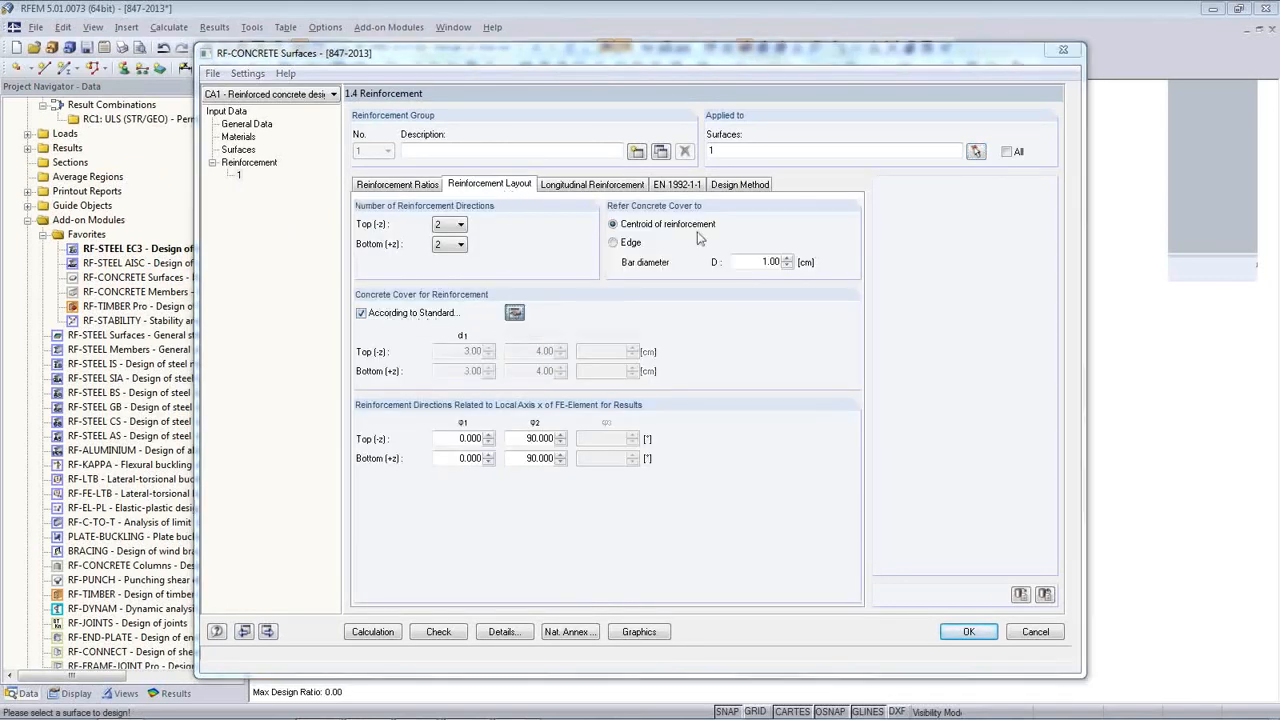
pyautogui.click(772, 163)
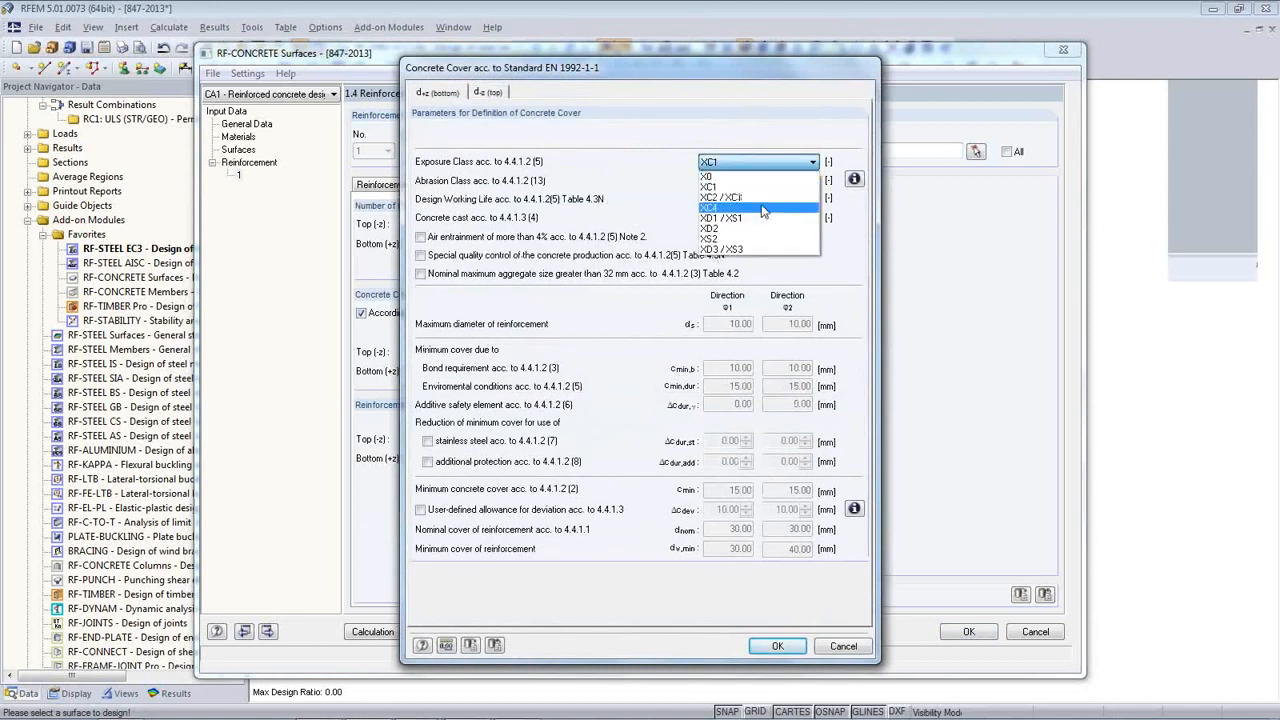
pyautogui.click(763, 199)
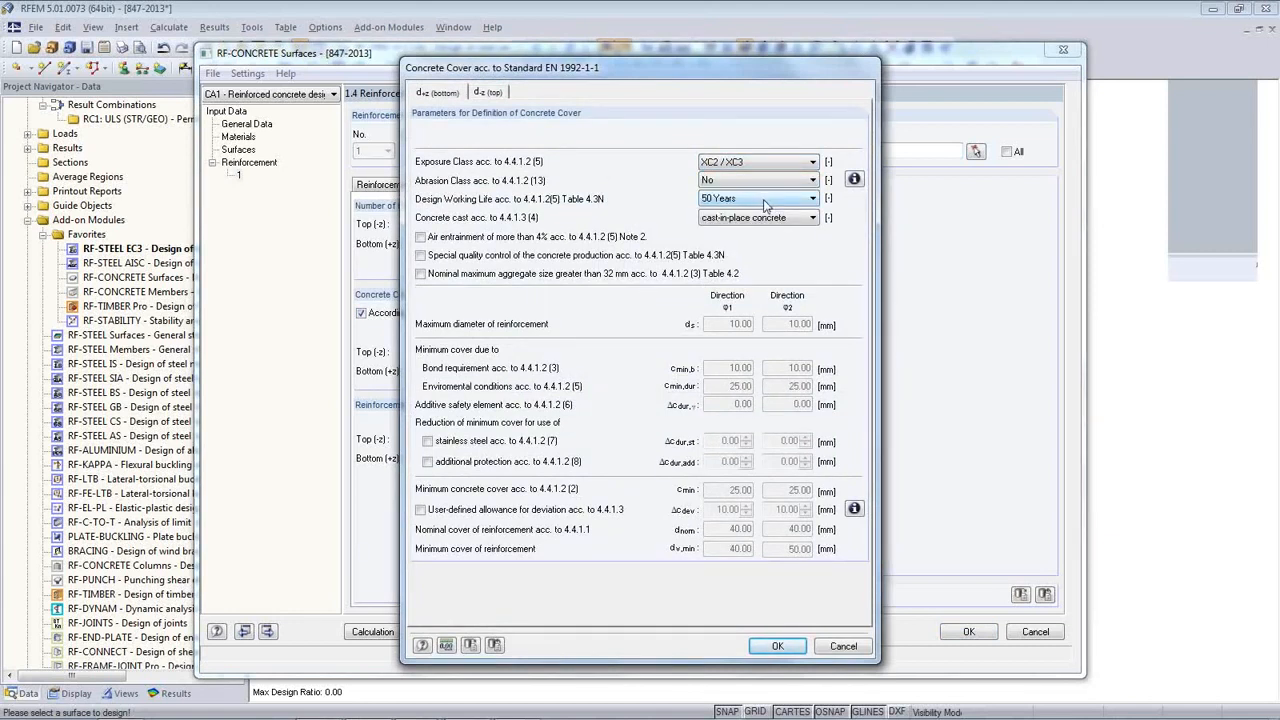
pyautogui.click(777, 646)
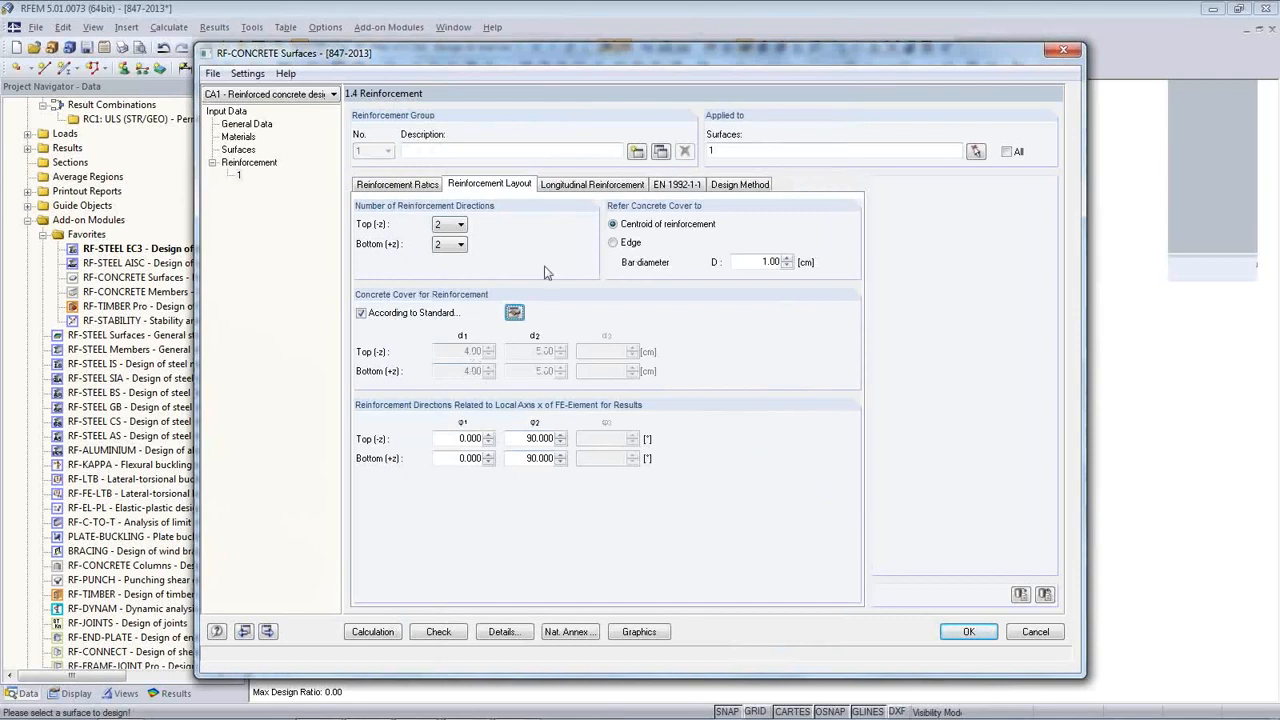
# - Calculate the concrete surface design, review the required reinforcement in total and by point, and accept the module data
pyautogui.click(575, 186)
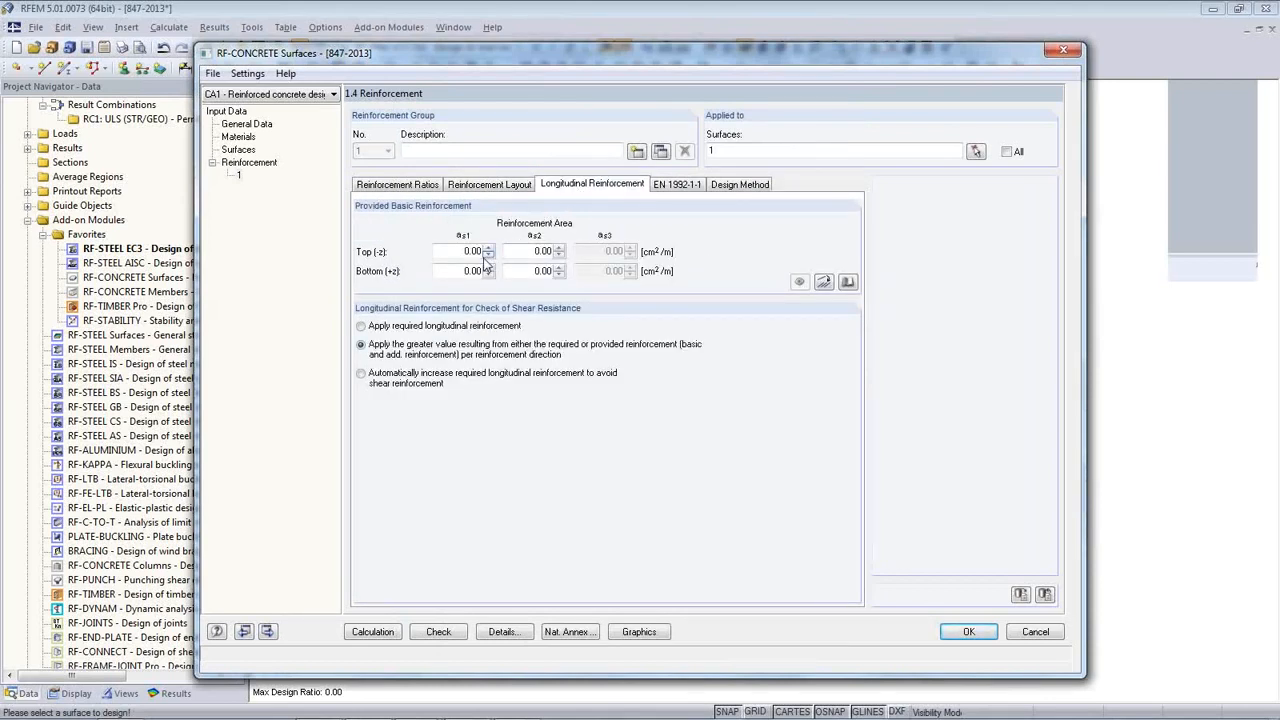
pyautogui.click(372, 631)
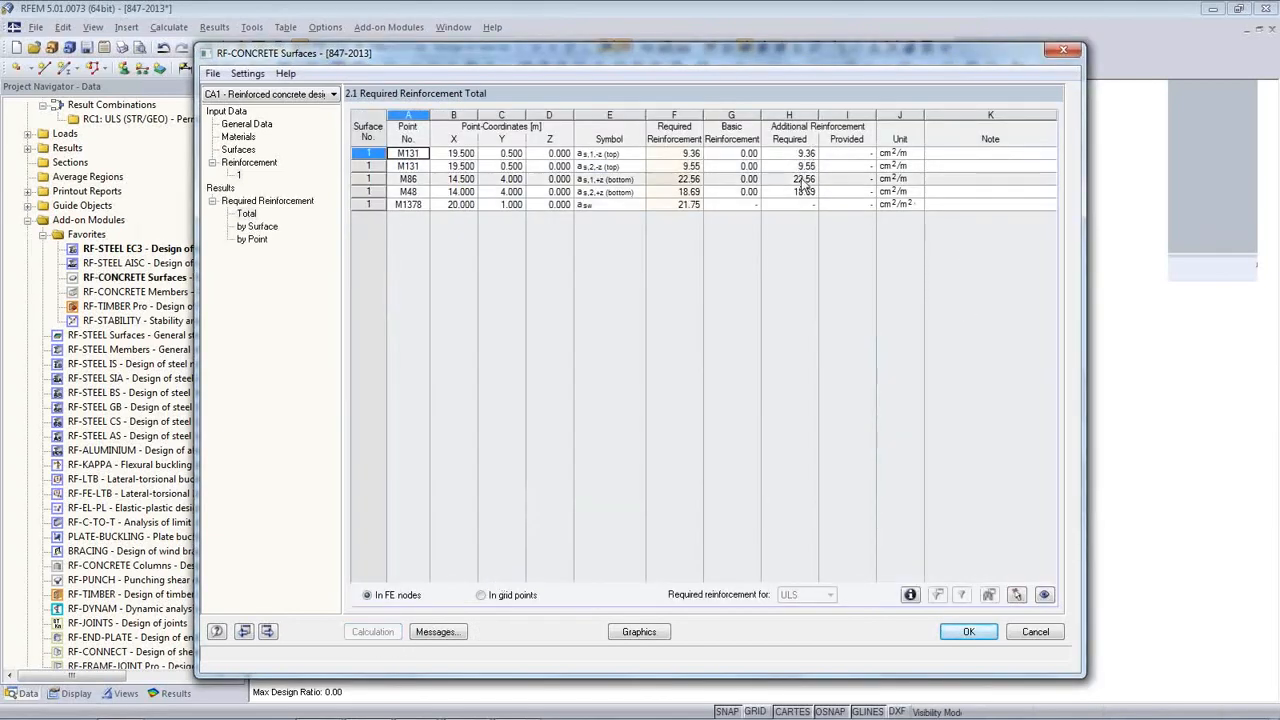
pyautogui.click(801, 180)
pyautogui.click(801, 155)
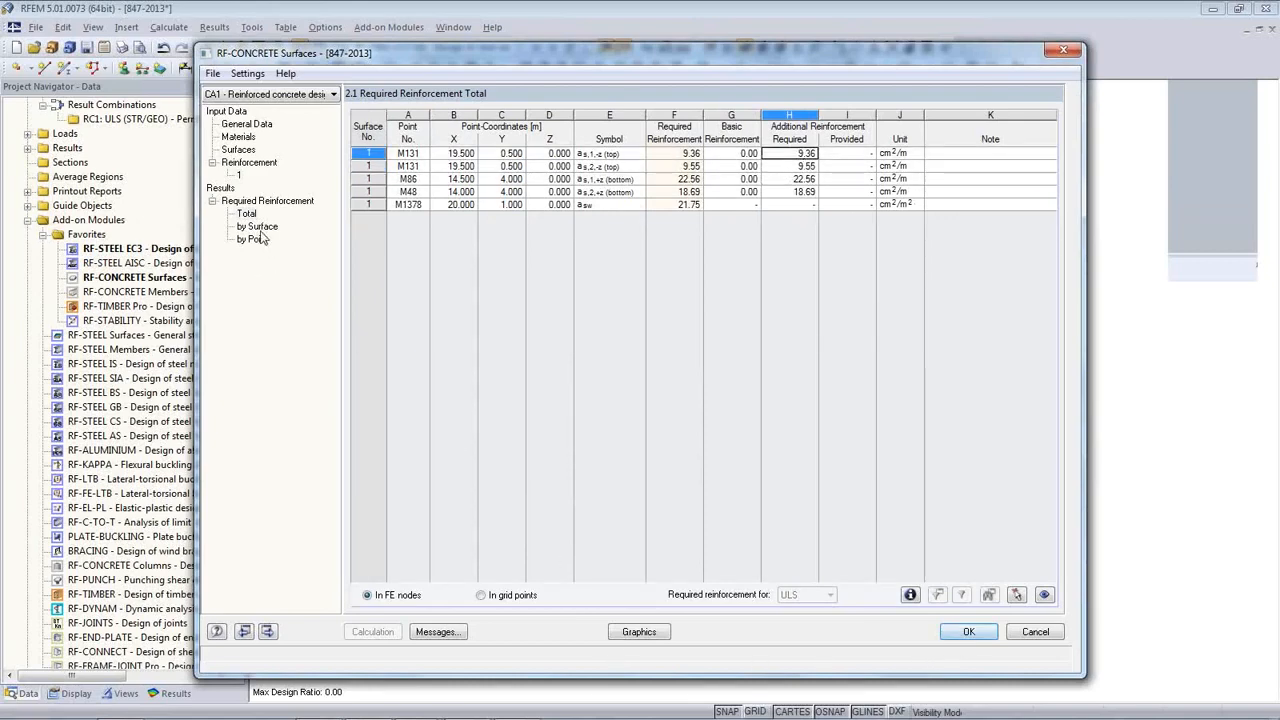
pyautogui.click(613, 194)
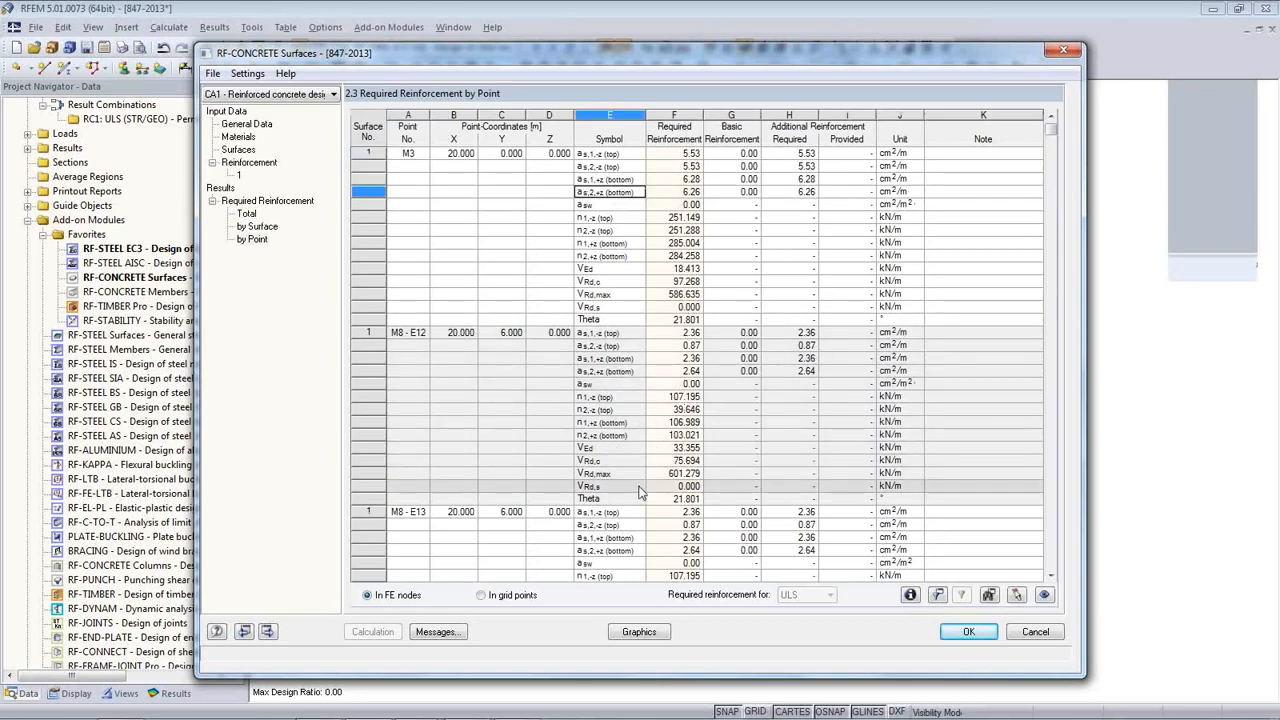
pyautogui.click(968, 632)
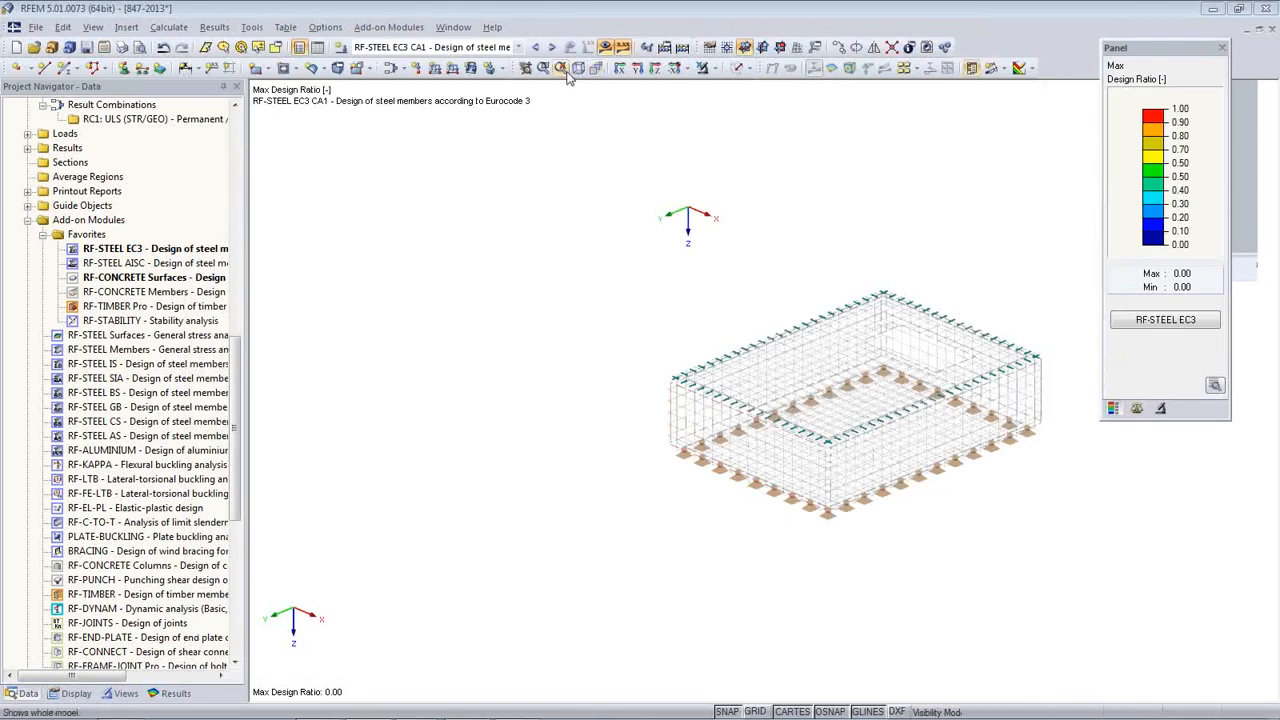
# - Display the RF-CONCRETE Surfaces CA1 results on the model and show the reinforcement result options
pyautogui.click(500, 47)
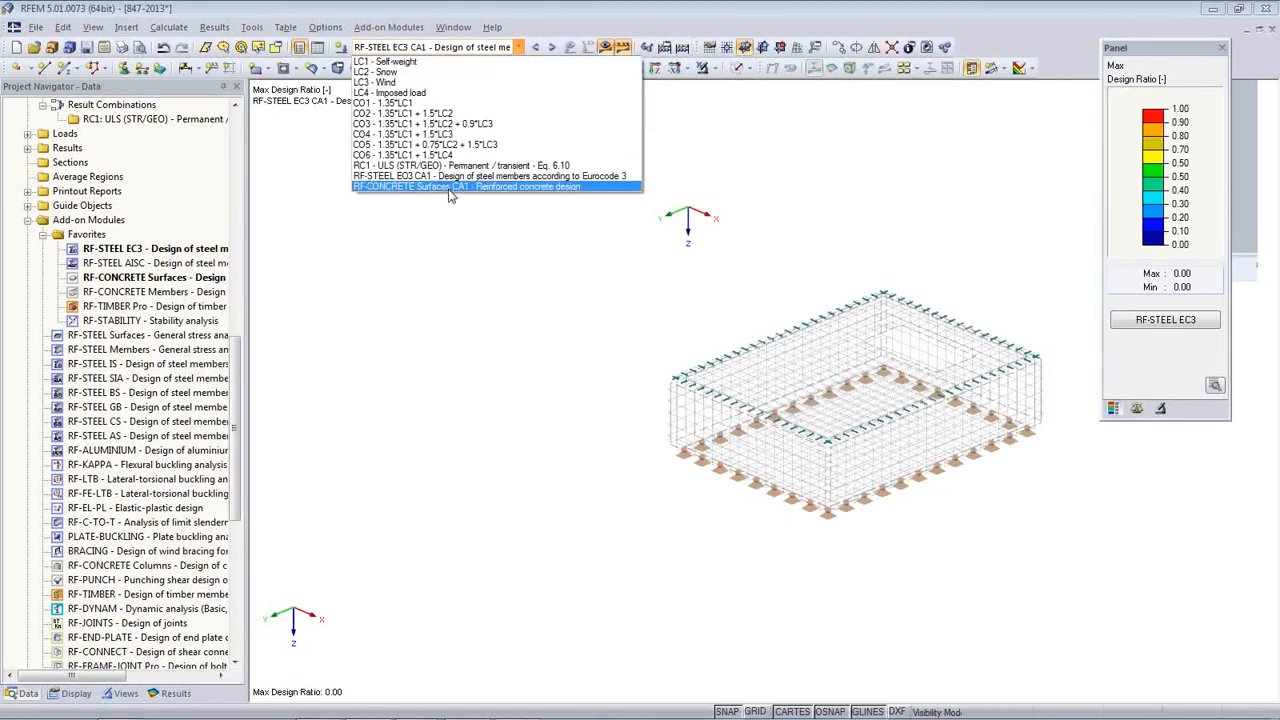
pyautogui.click(449, 187)
pyautogui.keyDown('ctrl'); pyautogui.moveTo(543, 457); pyautogui.dragTo(500, 497, button='middle'); pyautogui.keyUp('ctrl')
pyautogui.click(175, 693)
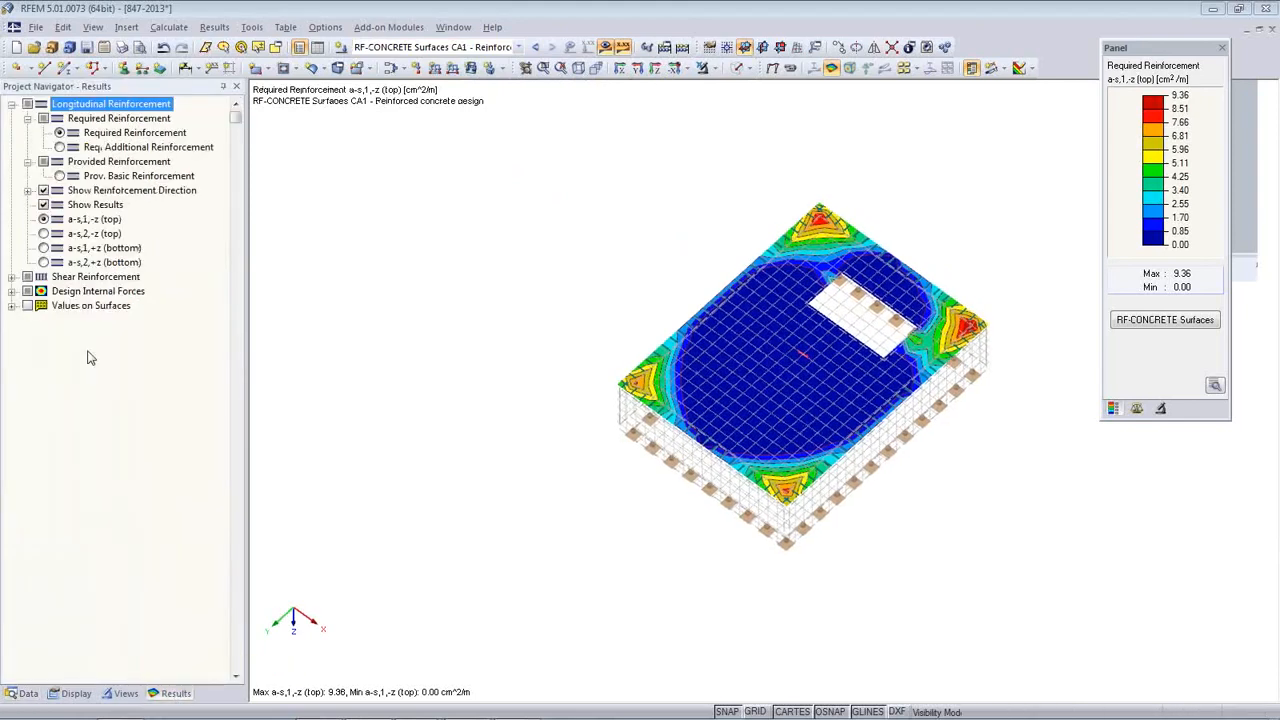
# - Compare the required slab reinforcement for a-s,2,-z (top), a-s,1,+z (bottom) and a-s,2,+z (bottom), and return to a-s,1,+z (bottom)
pyautogui.click(44, 234)
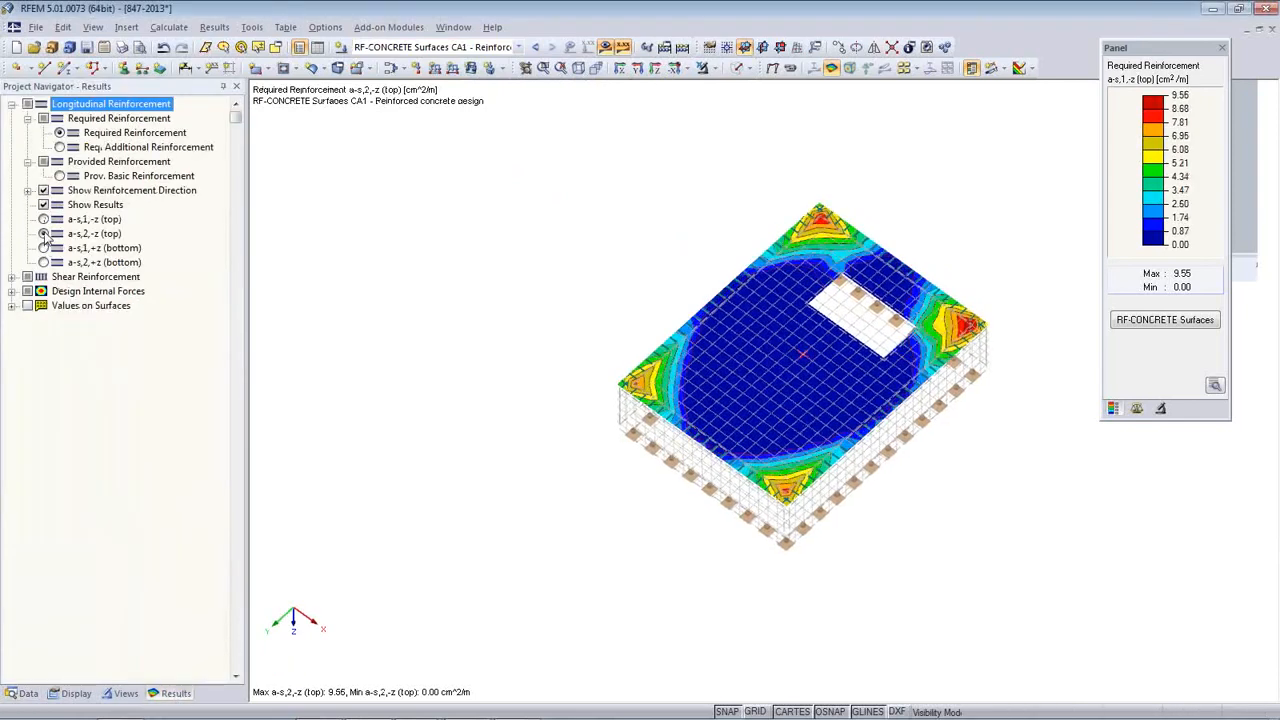
pyautogui.click(44, 249)
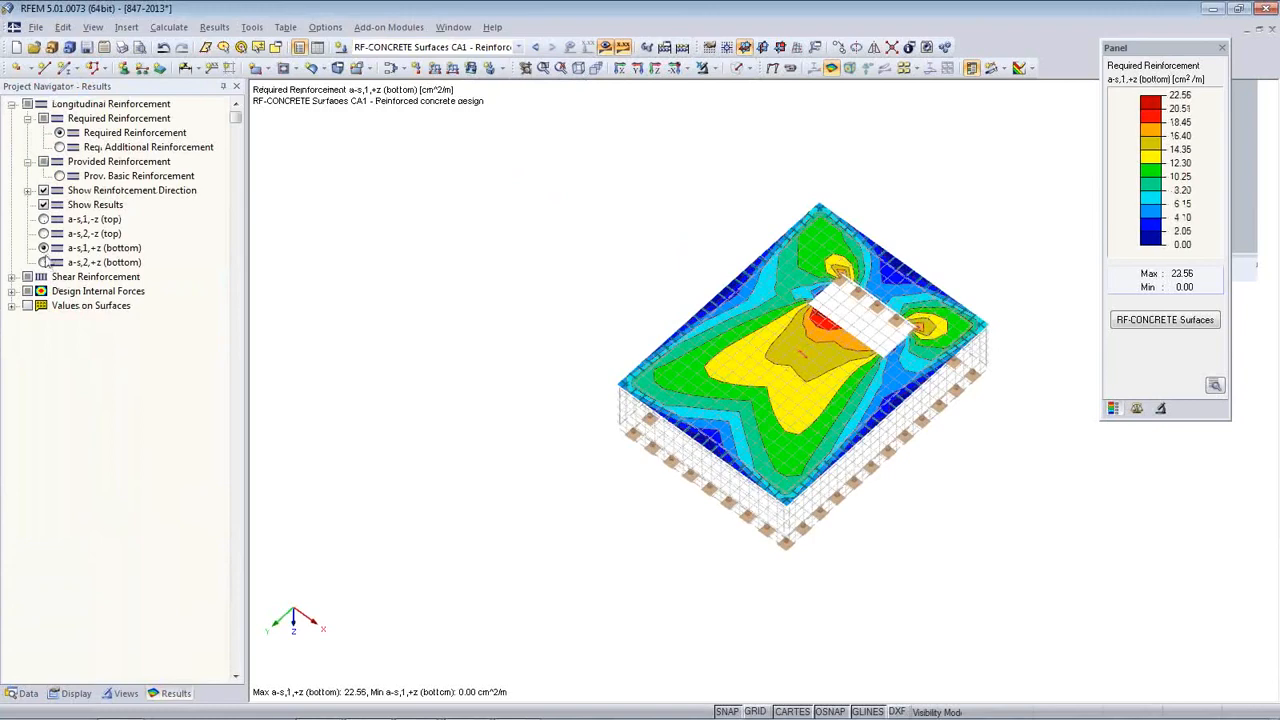
pyautogui.click(44, 262)
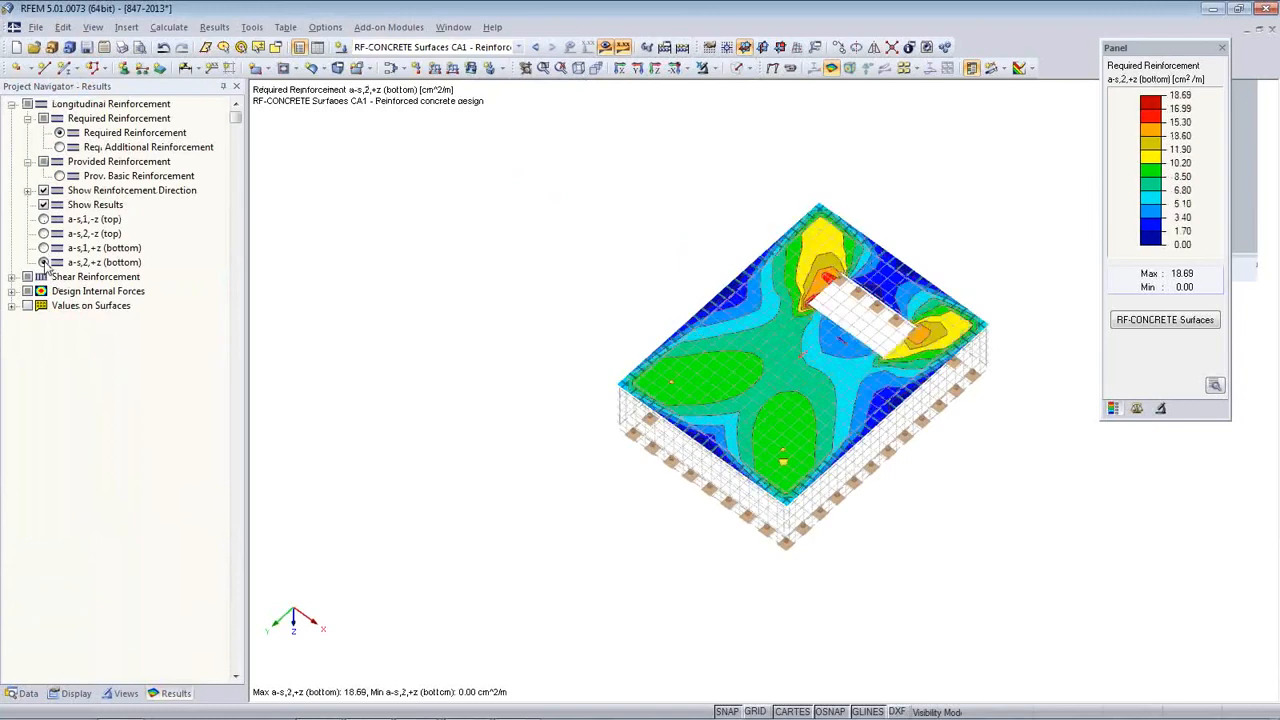
pyautogui.click(44, 248)
# - Show the whole model again and copy the basement's vertical corner edge to the middle of the long wall, accepting deletion of results and FE mesh
pyautogui.keyDown('ctrl'); pyautogui.moveTo(617, 437); pyautogui.dragTo(493, 318, button='middle'); pyautogui.keyUp('ctrl')
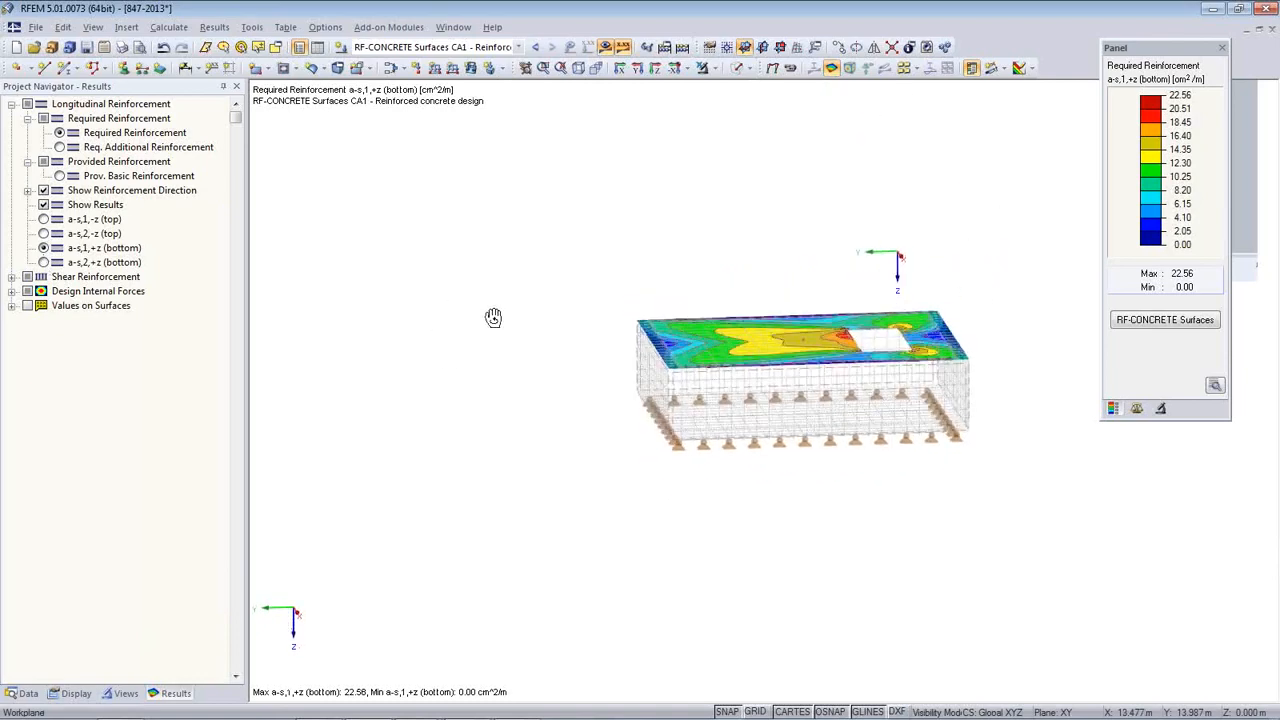
pyautogui.click(703, 68)
pyautogui.scroll(5, 631, 474)
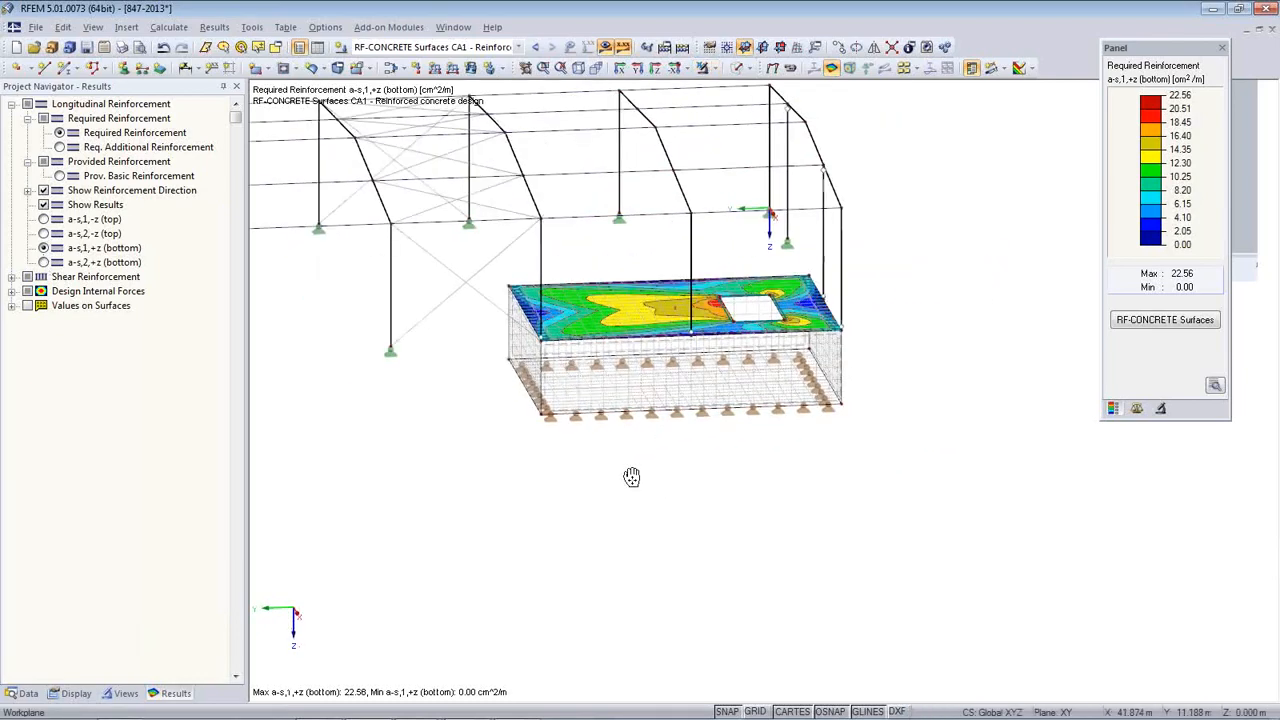
pyautogui.keyDown('ctrl'); pyautogui.moveTo(643, 467); pyautogui.dragTo(551, 510, button='middle'); pyautogui.keyUp('ctrl')
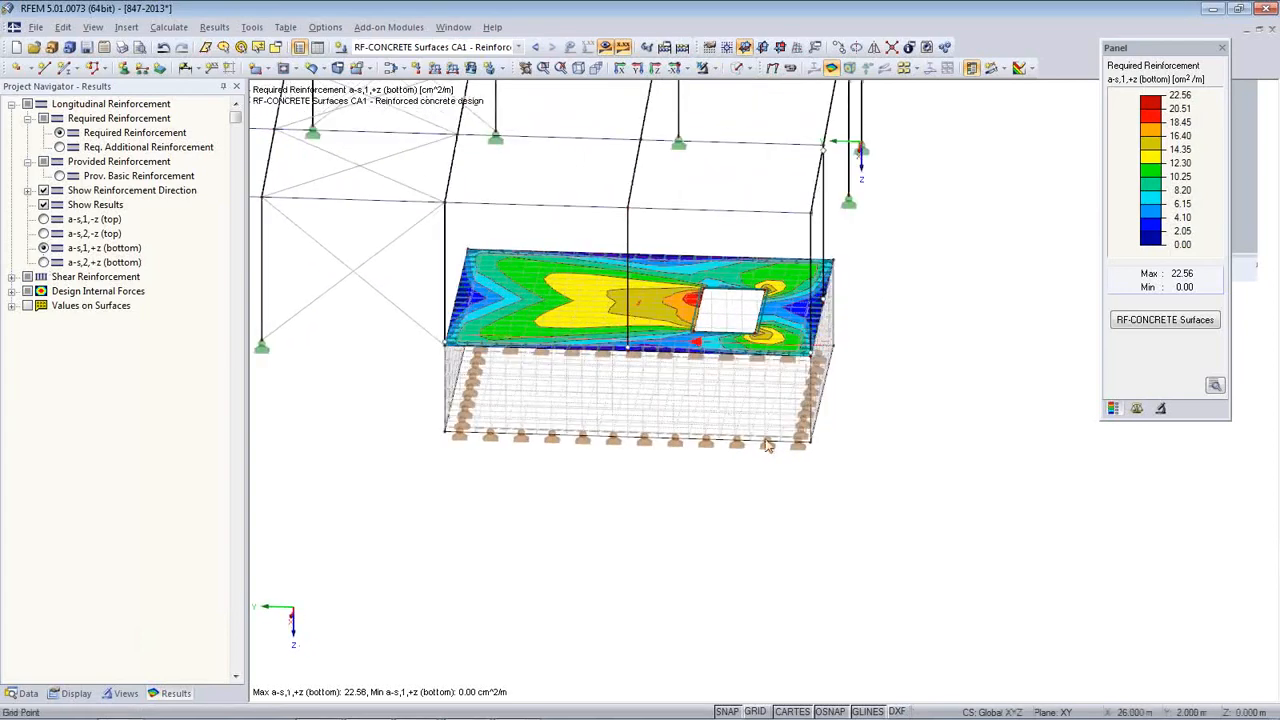
pyautogui.keyDown('ctrl'); pyautogui.moveTo(840, 446); pyautogui.dragTo(875, 355, button='middle'); pyautogui.keyUp('ctrl')
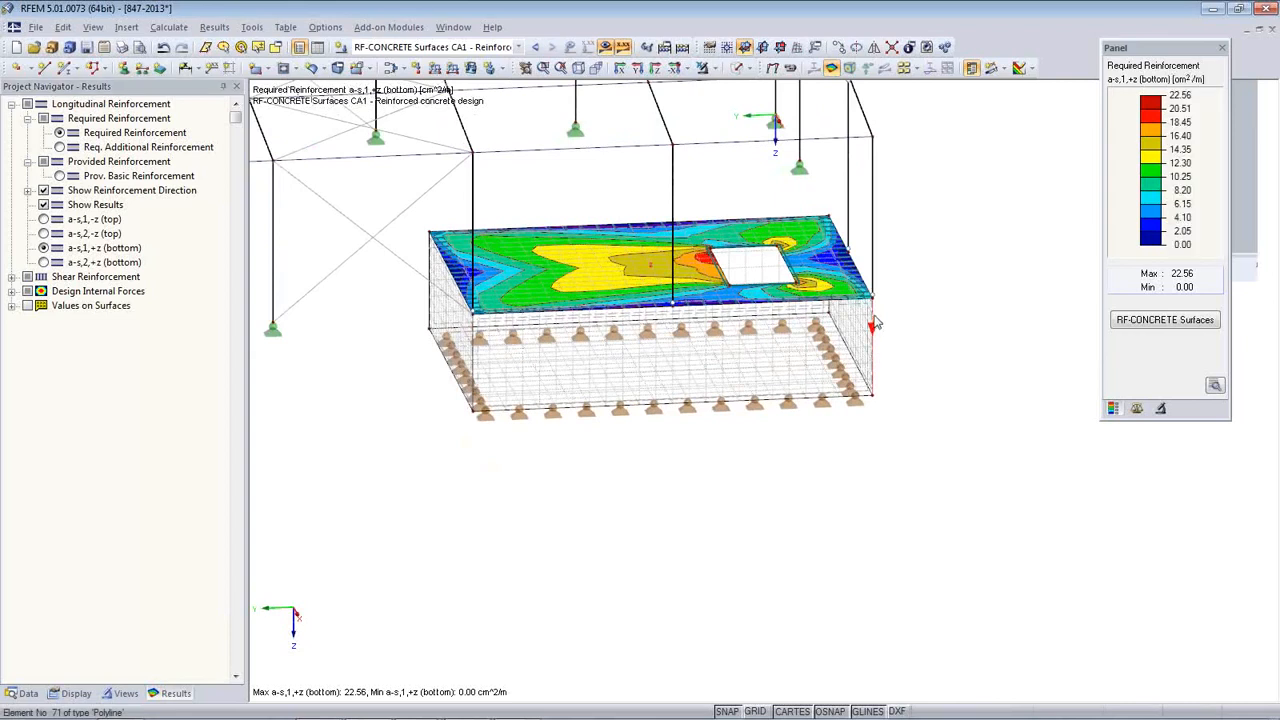
pyautogui.keyDown('ctrl'); pyautogui.moveTo(769, 328); pyautogui.dragTo(673, 303); pyautogui.keyUp('ctrl')
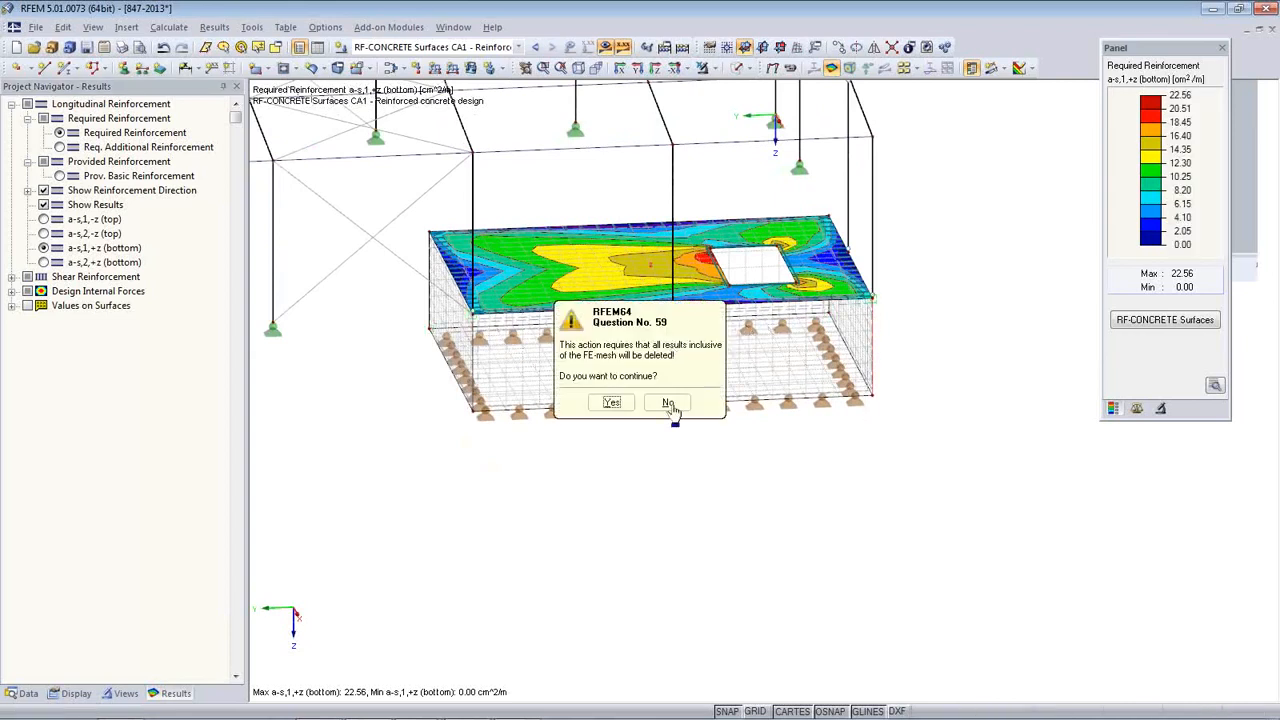
pyautogui.click(612, 402)
pyautogui.moveTo(714, 463); pyautogui.dragTo(499, 526, button='middle')
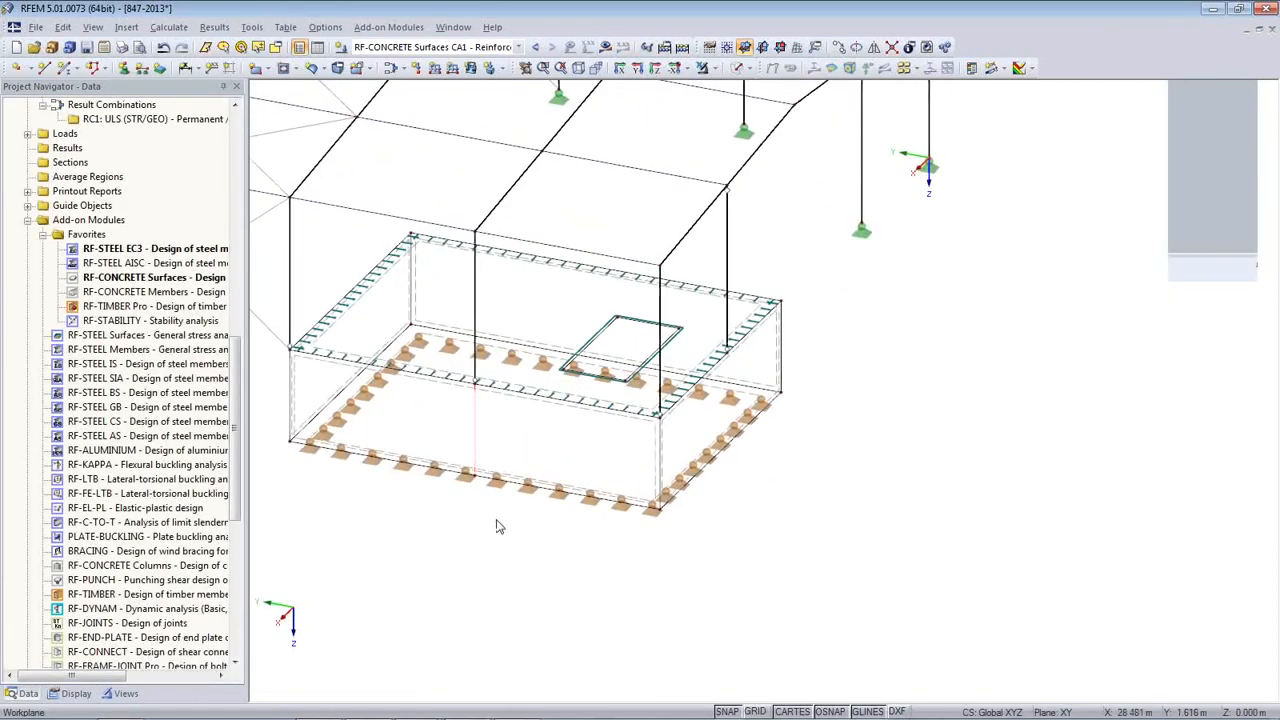
# - Copy the vertical wall line by dx -5 m, generating connecting lines and a surface from template surface 1, without connecting members
pyautogui.click(839, 47)
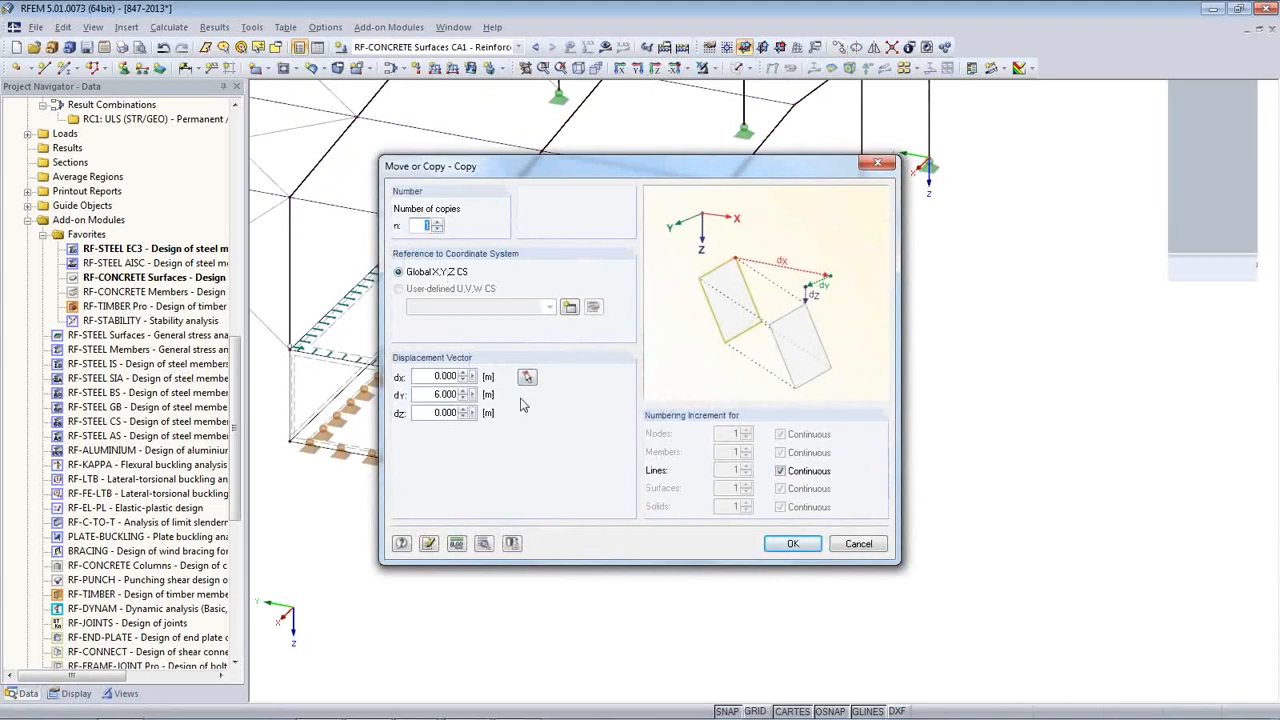
pyautogui.click(527, 377)
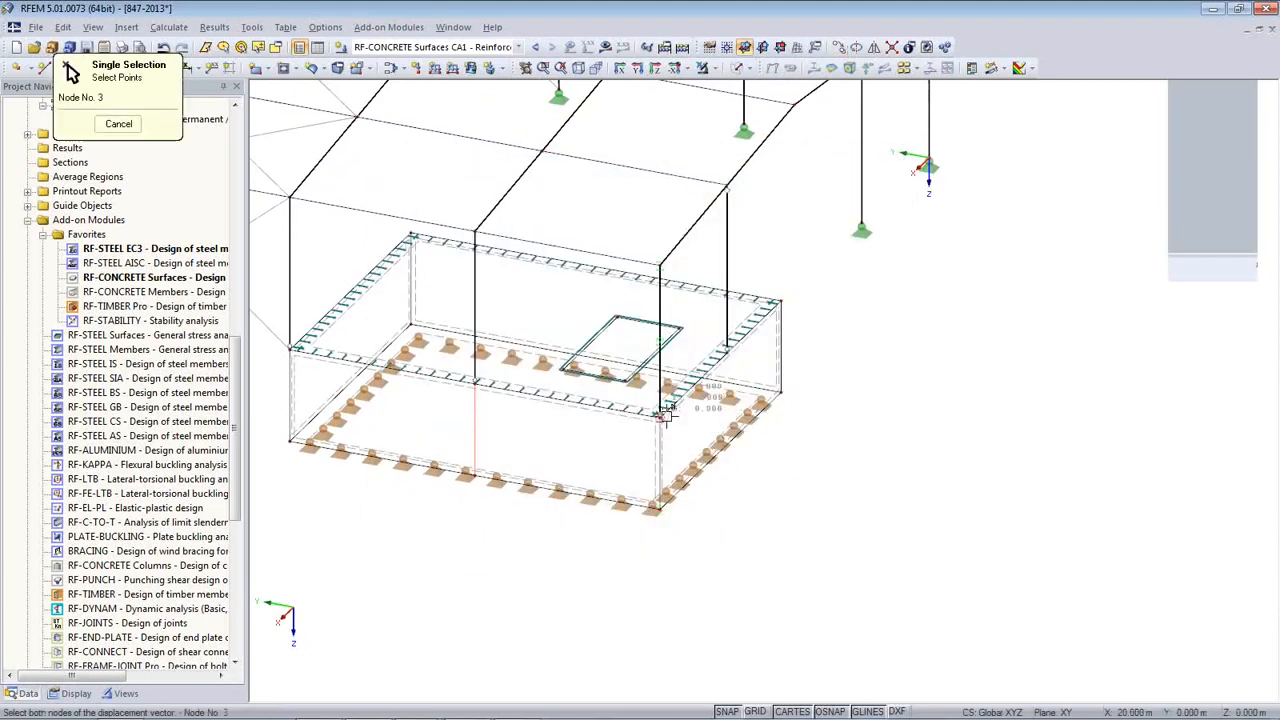
pyautogui.click(730, 350)
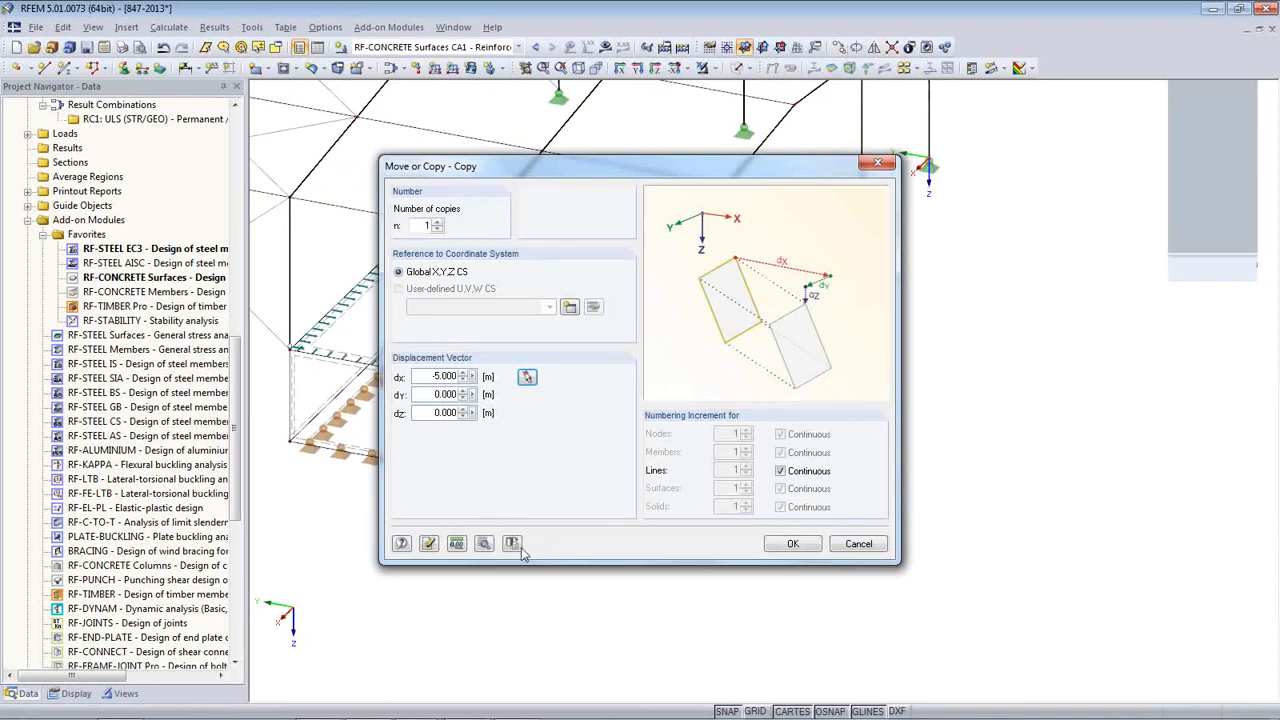
pyautogui.click(484, 546)
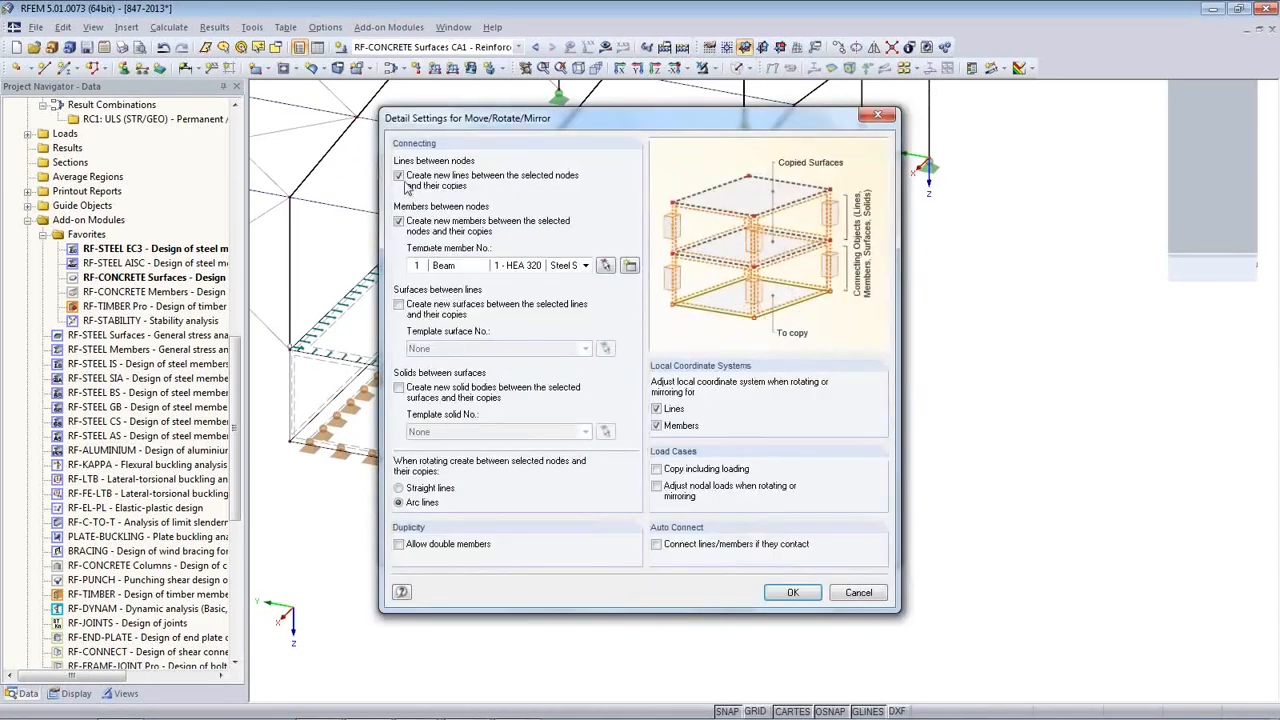
pyautogui.click(399, 221)
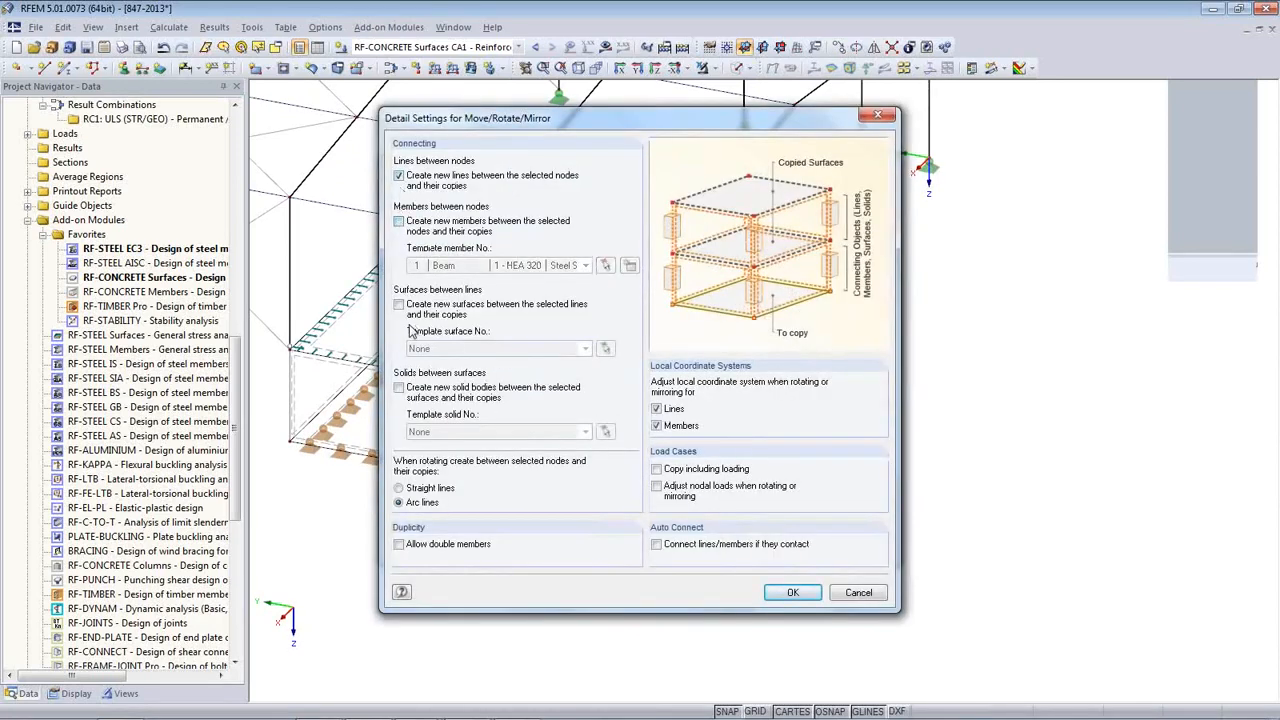
pyautogui.click(399, 305)
pyautogui.click(443, 349)
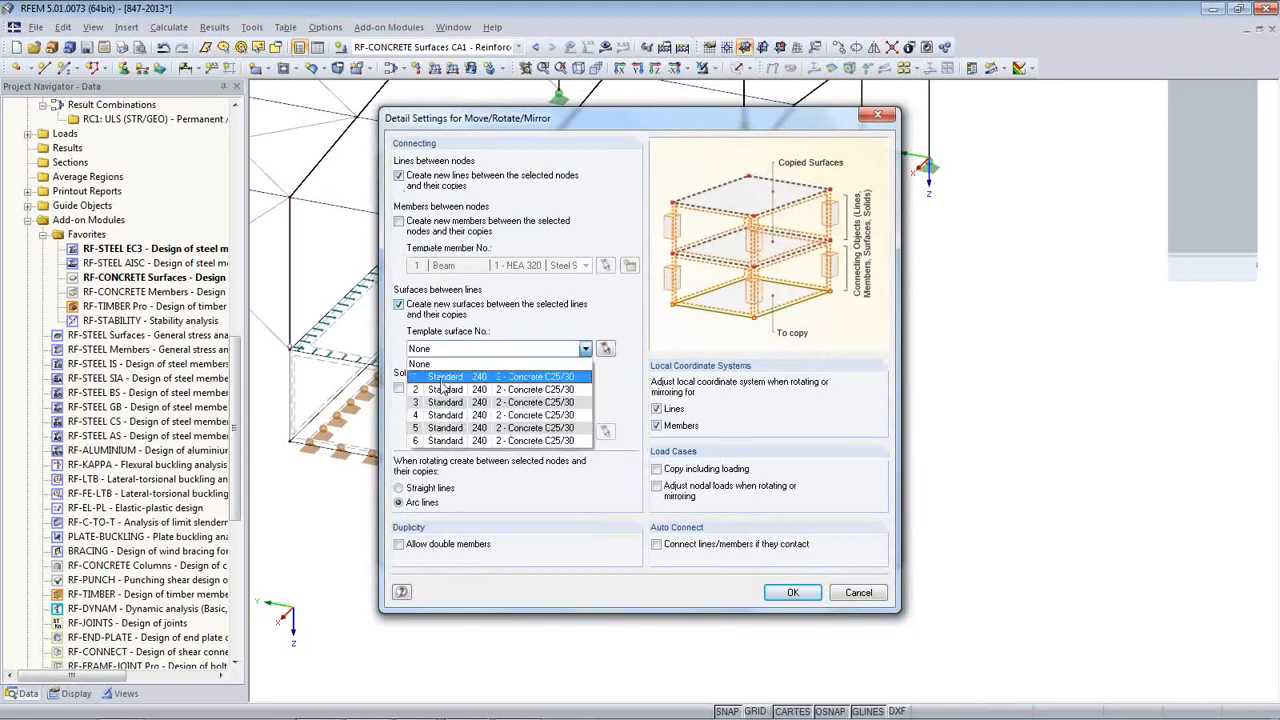
pyautogui.click(450, 374)
pyautogui.click(792, 592)
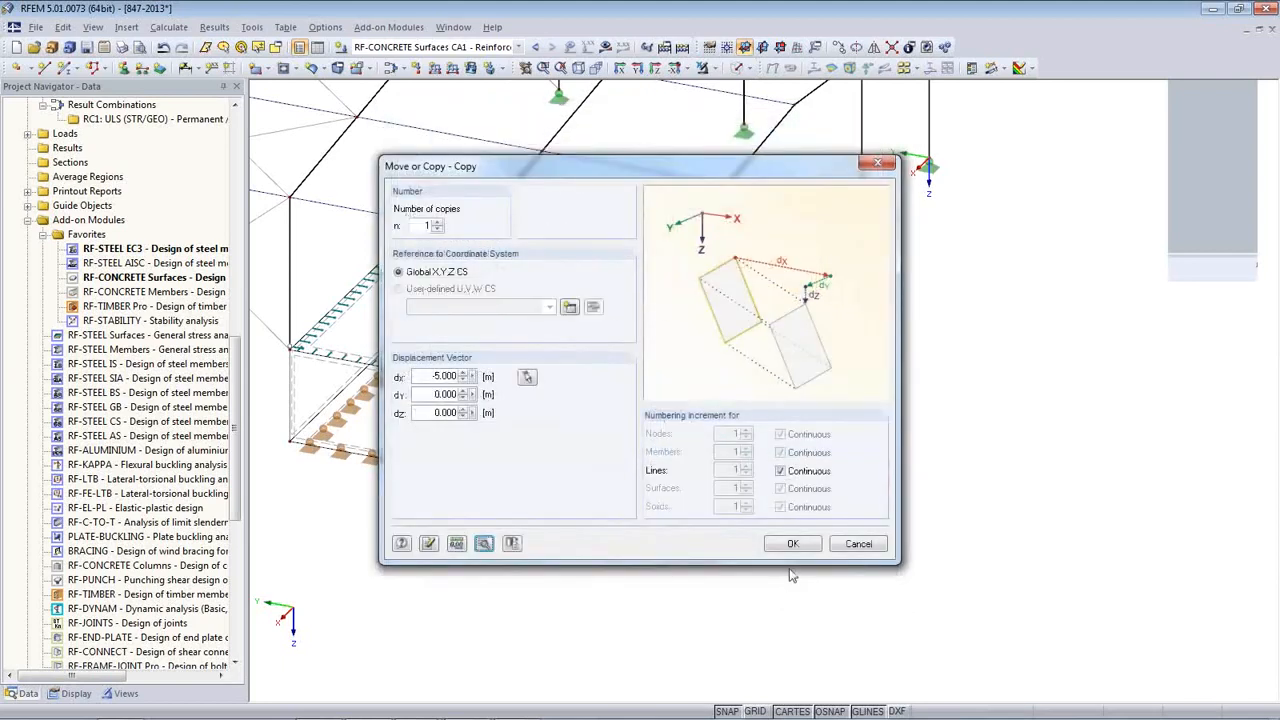
pyautogui.click(782, 549)
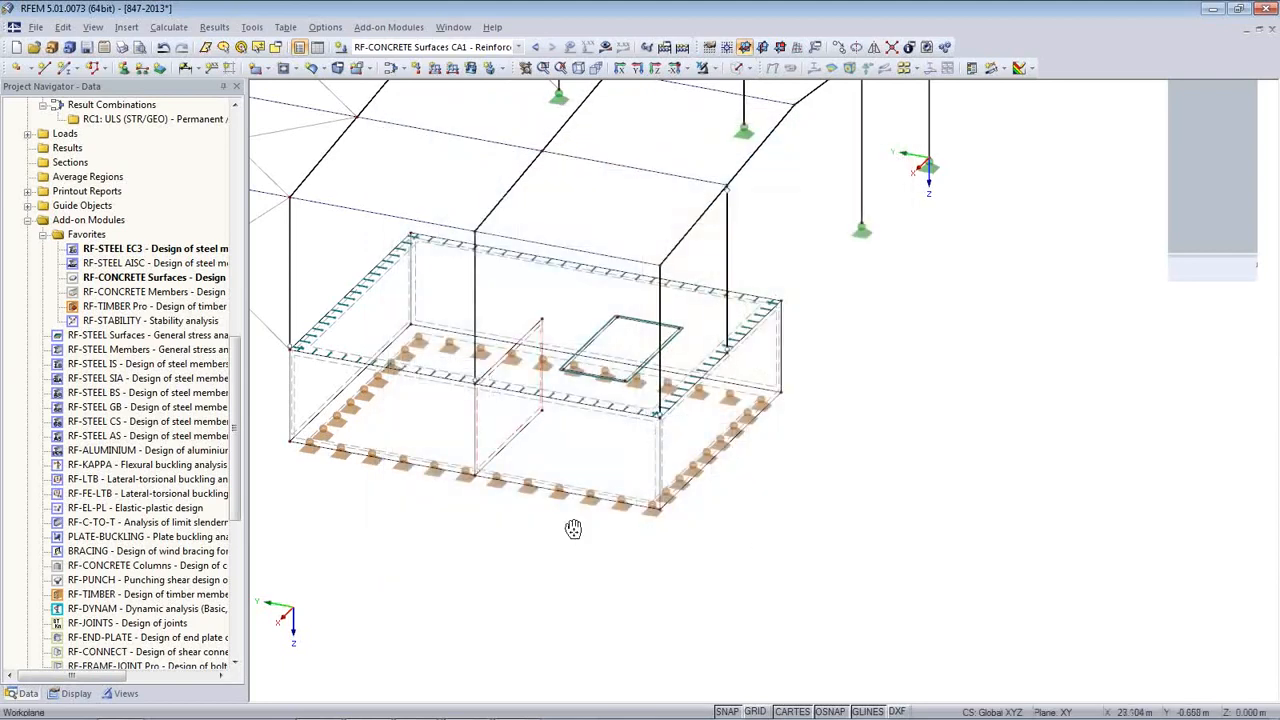
pyautogui.moveTo(572, 529); pyautogui.dragTo(725, 522, button='middle')
pyautogui.scroll(1, 725, 522)
pyautogui.click(725, 522)
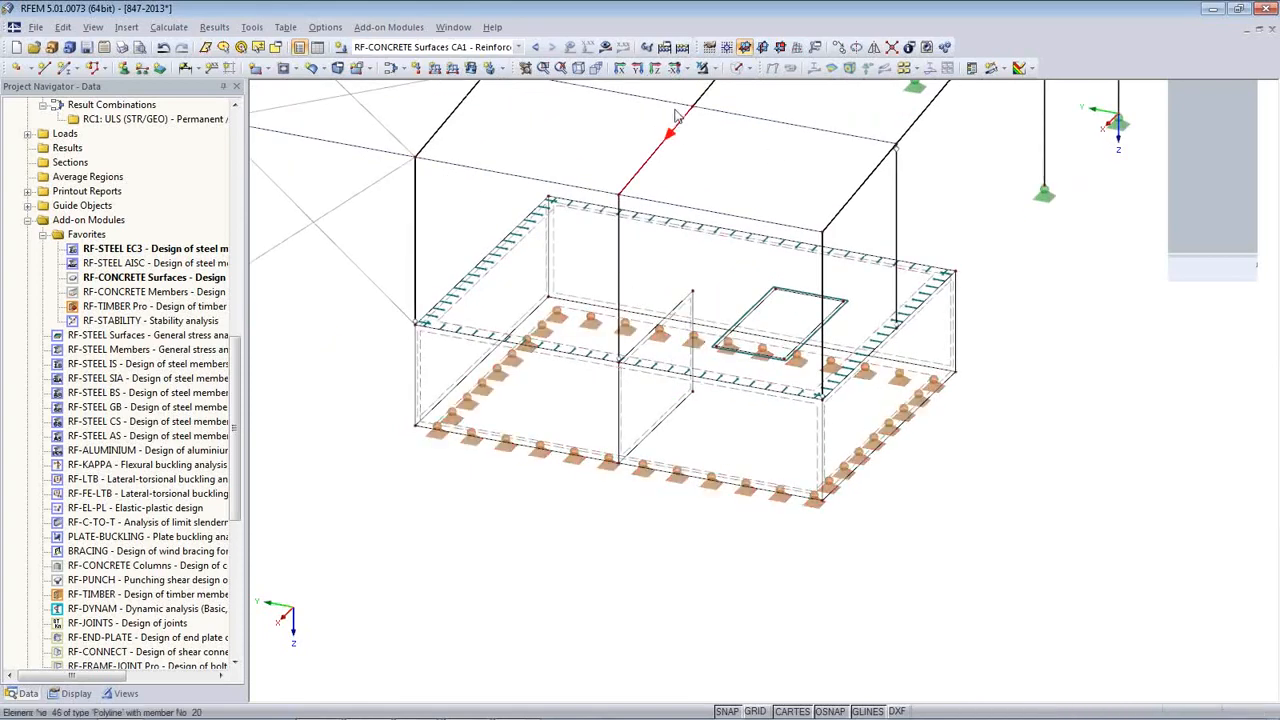
# - Add a line release along the top edge (line 84) of the new inner wall, releasing rotations φx, φy and φz
pyautogui.keyDown('ctrl'); pyautogui.moveTo(602, 450); pyautogui.dragTo(543, 421, button='middle'); pyautogui.keyUp('ctrl')
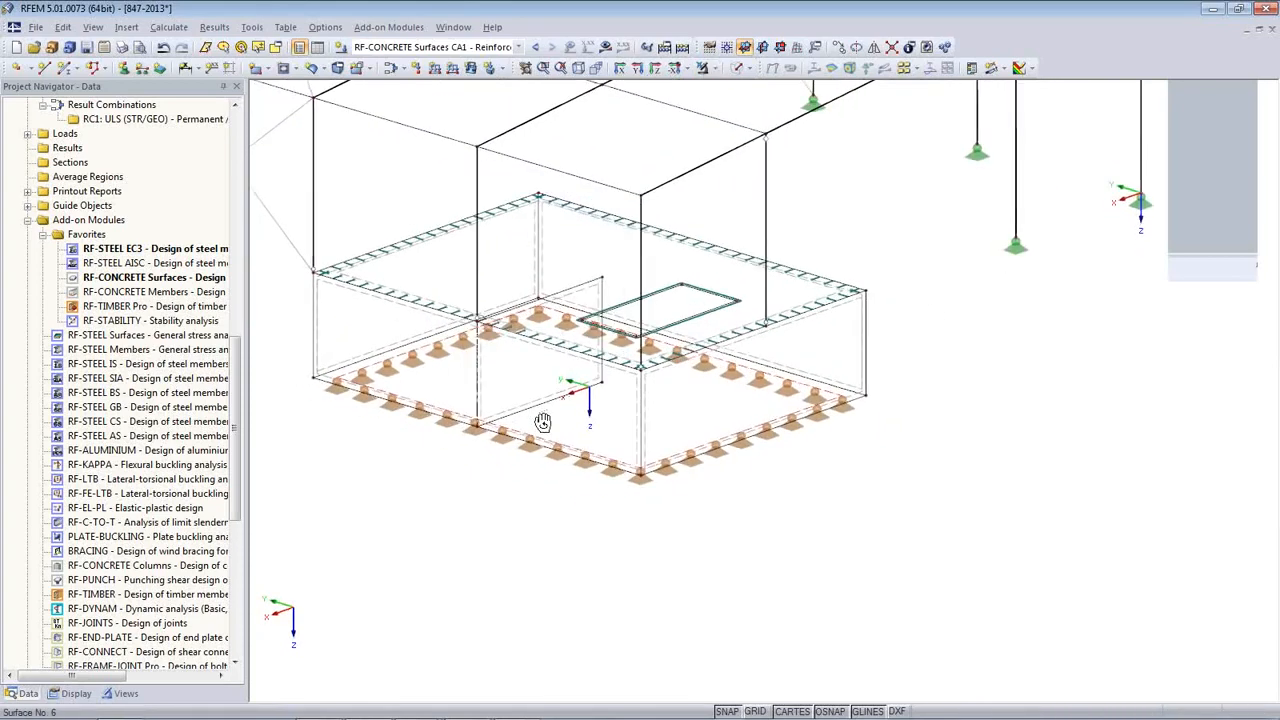
pyautogui.scroll(5, 658, 263)
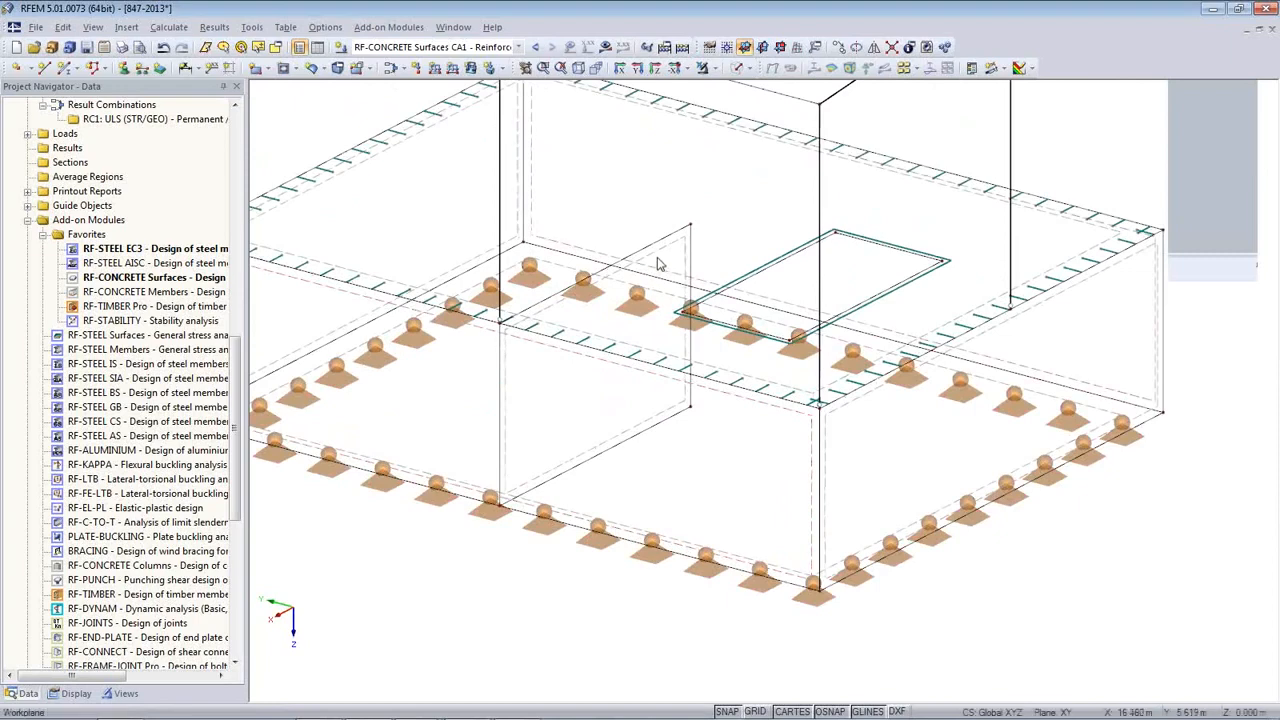
pyautogui.doubleClick(658, 263)
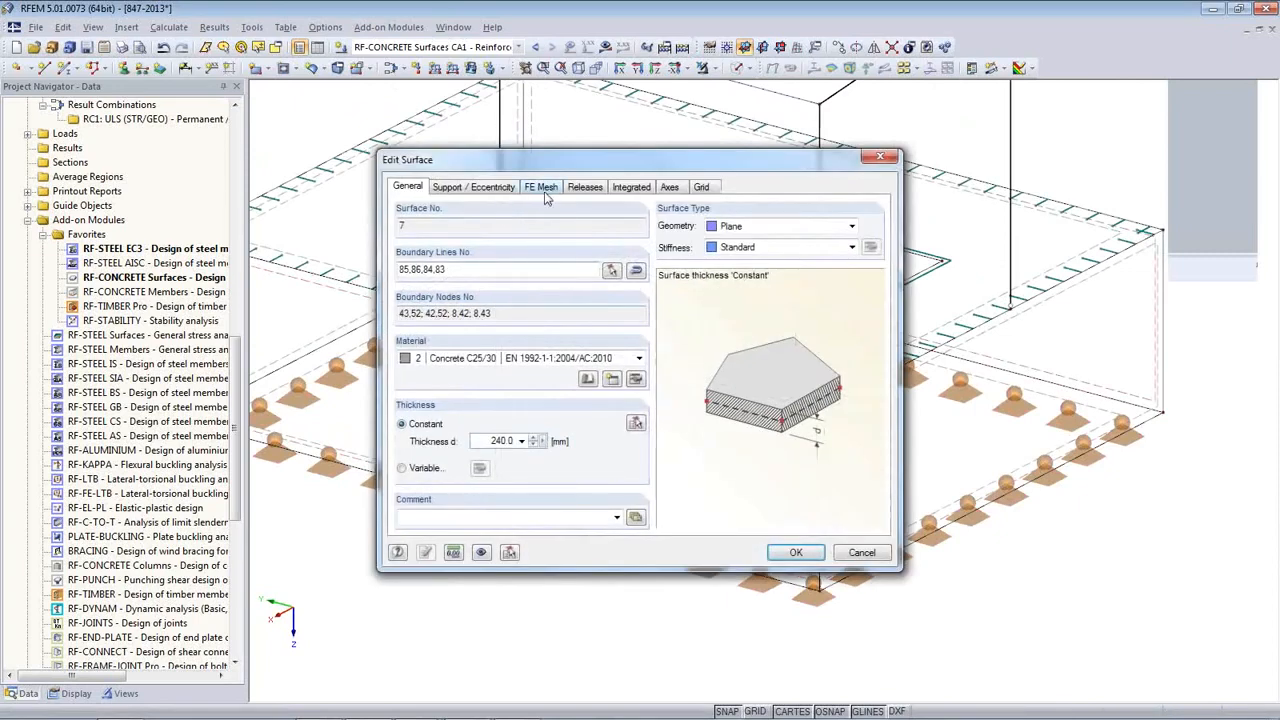
pyautogui.click(490, 199)
pyautogui.click(588, 199)
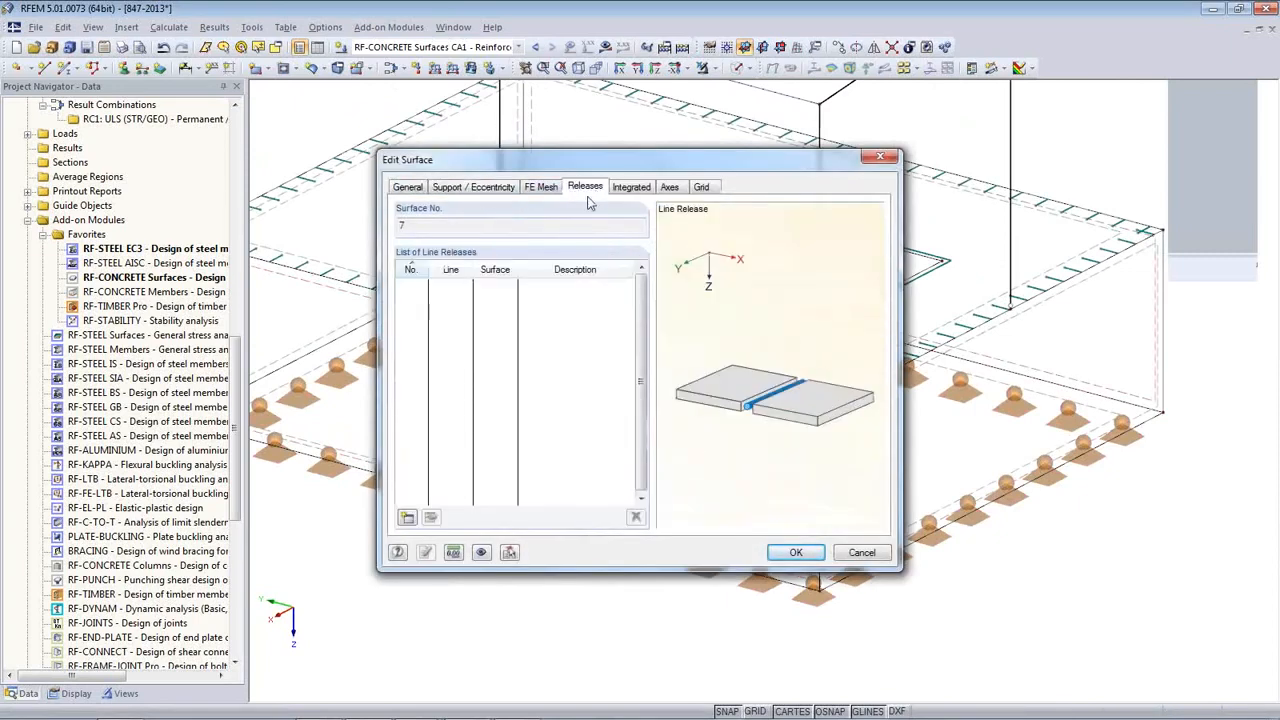
pyautogui.click(407, 518)
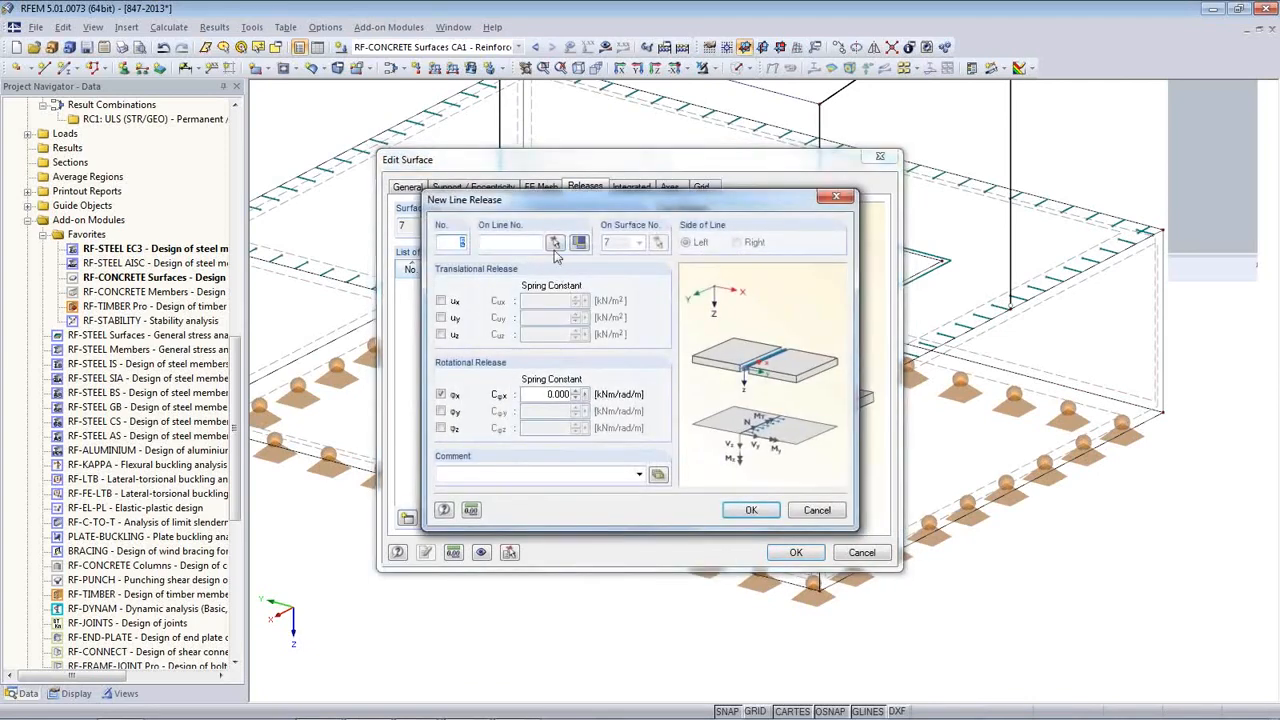
pyautogui.click(555, 243)
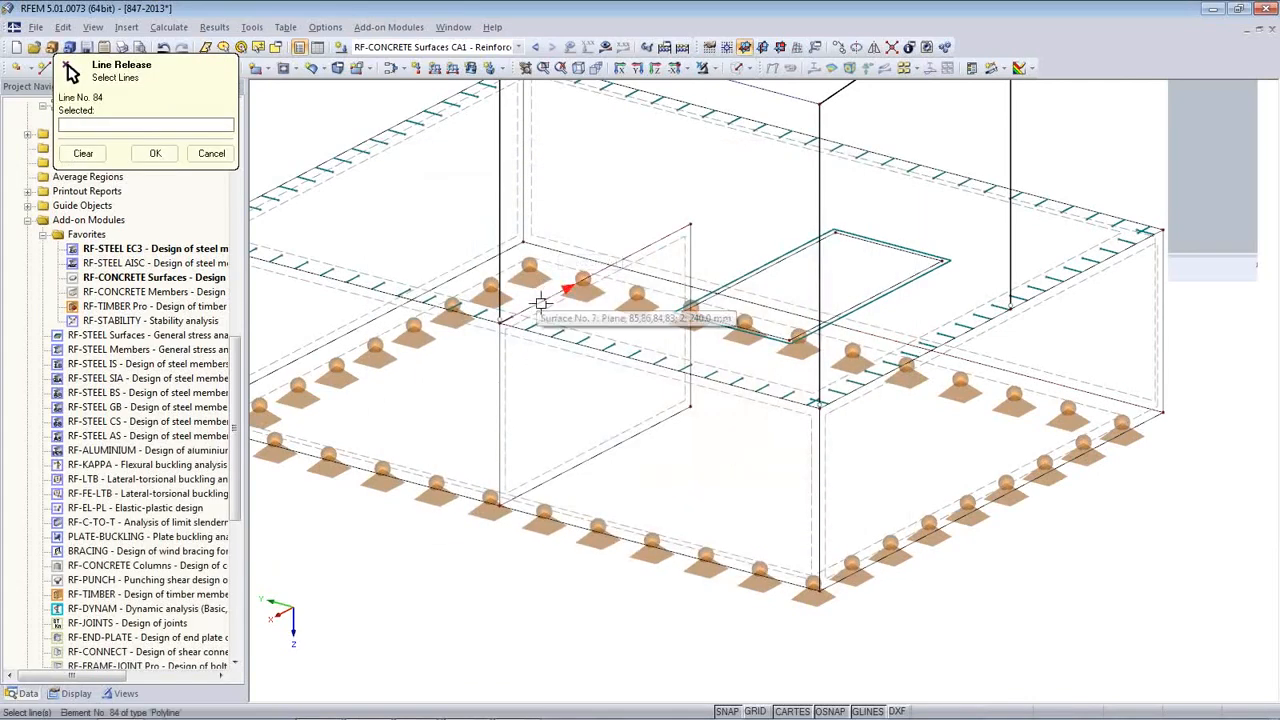
pyautogui.click(155, 153)
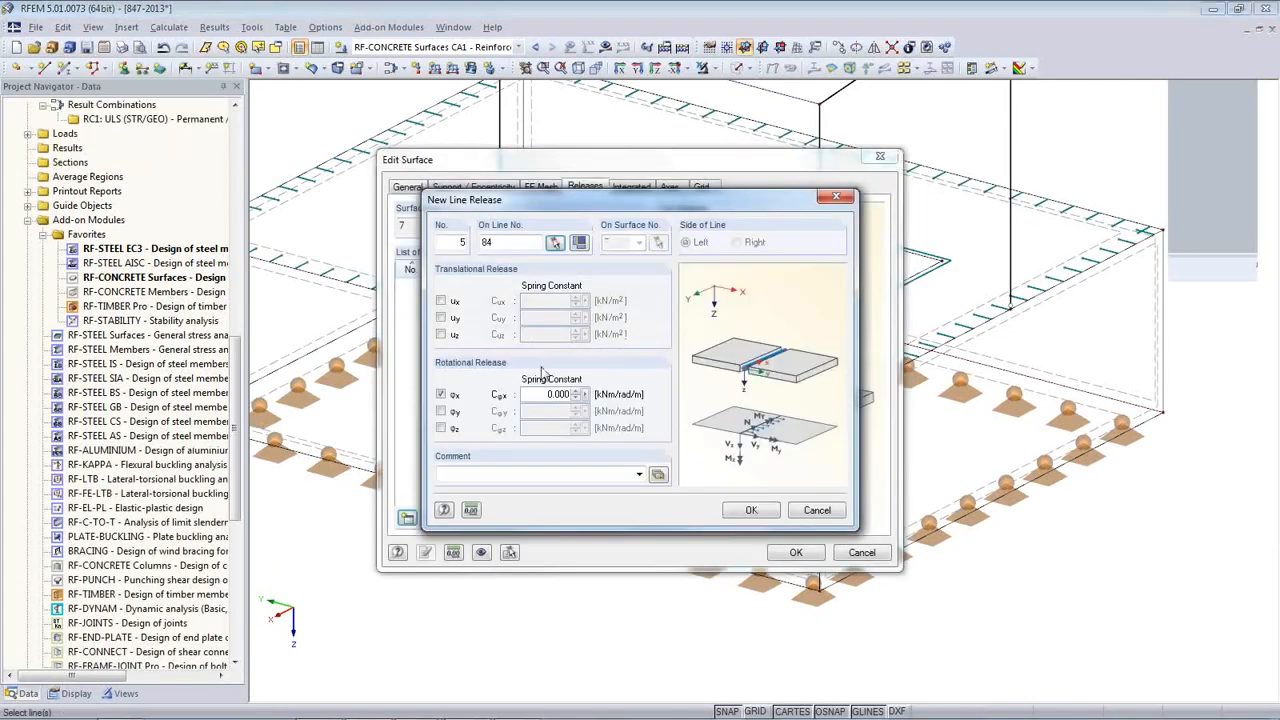
pyautogui.click(441, 411)
pyautogui.click(441, 428)
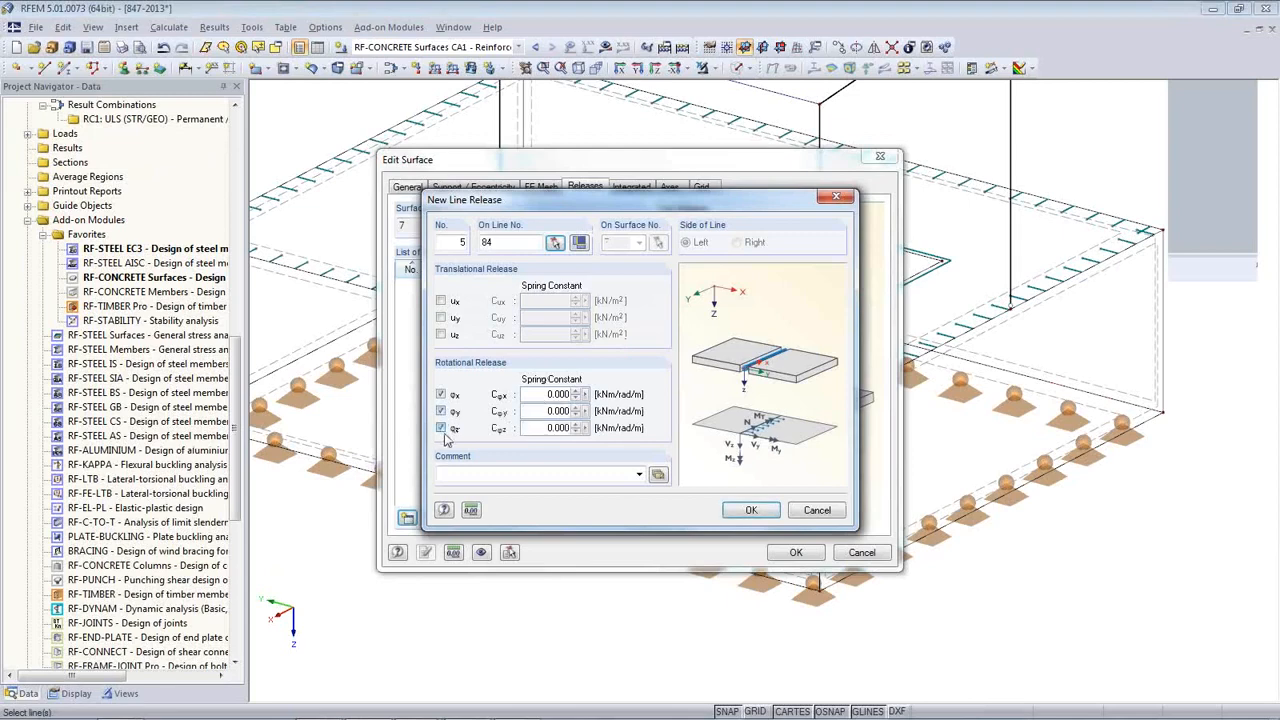
pyautogui.click(750, 511)
pyautogui.click(795, 553)
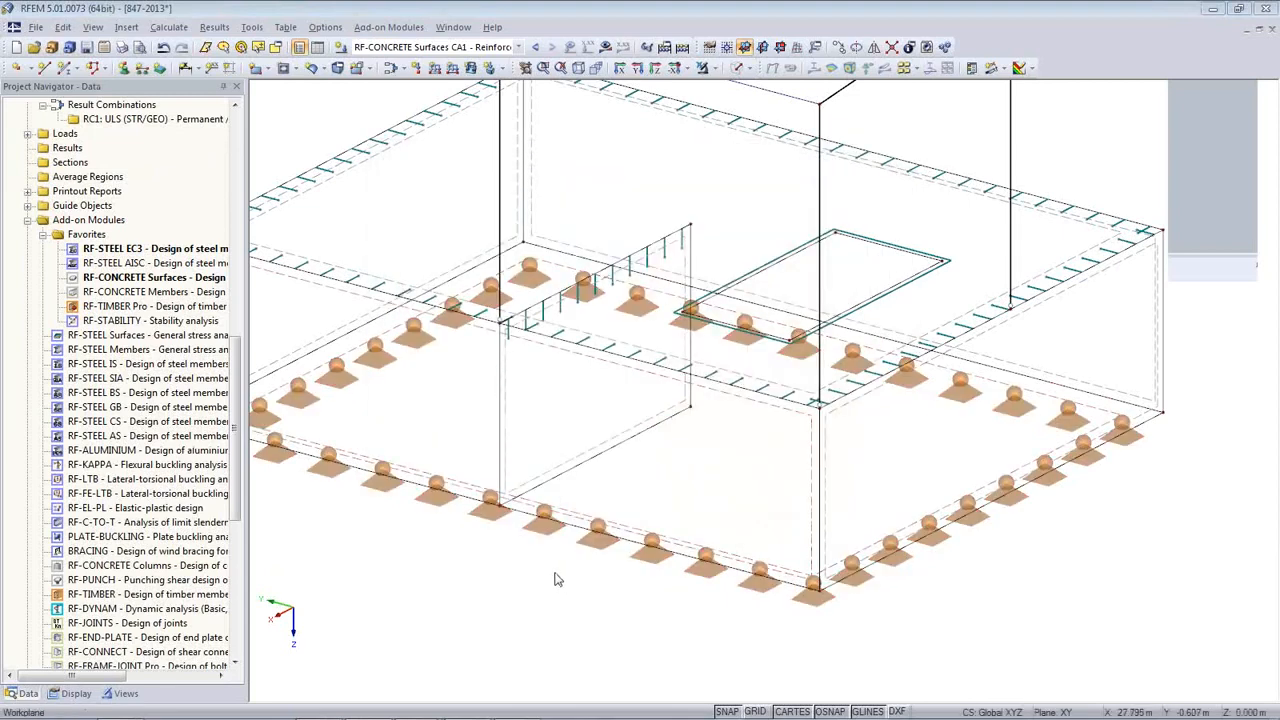
# - Recalculate the modified model, including the RF-CONCRETE Surfaces design
pyautogui.scroll(-5, 557, 579)
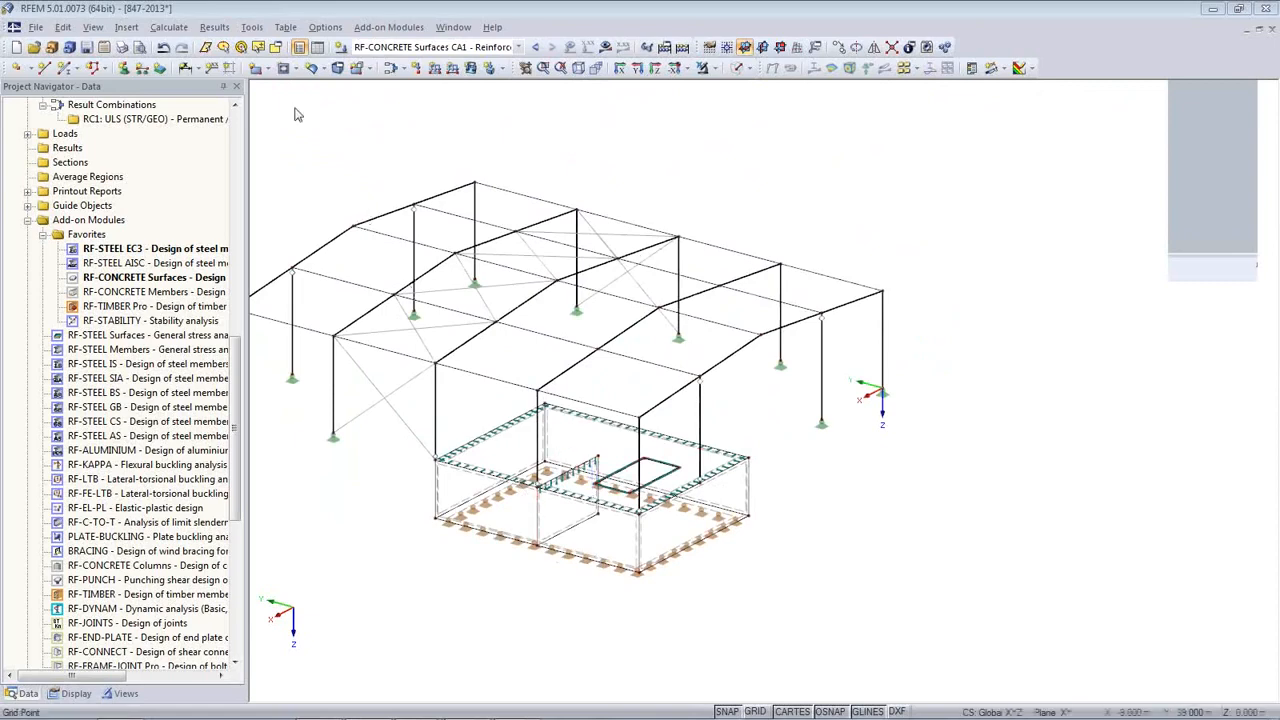
pyautogui.click(168, 27)
pyautogui.click(236, 107)
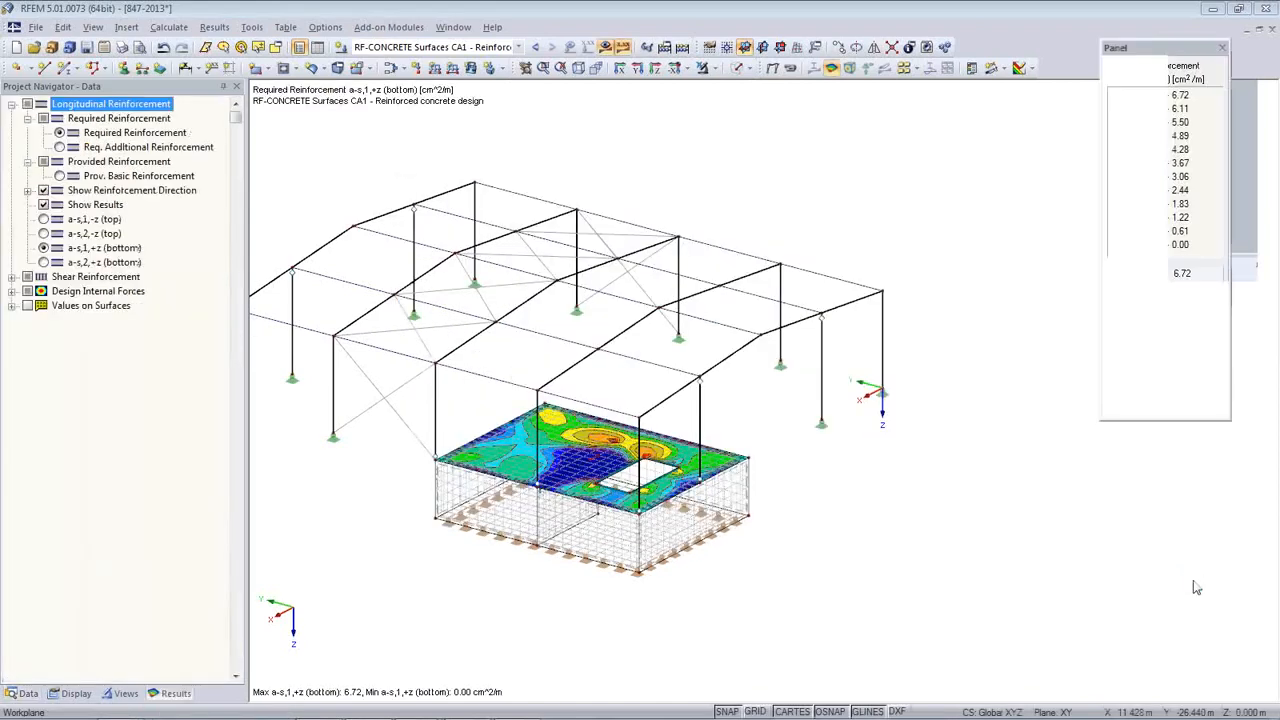
# - Examine the slab's new required reinforcement for a-s,1,+z (bottom), a-s,2,+z (bottom) and a-s,1,-z (top)
pyautogui.keyDown('ctrl'); pyautogui.moveTo(665, 565); pyautogui.dragTo(706, 557, button='middle'); pyautogui.keyUp('ctrl')
pyautogui.scroll(3, 706, 557)
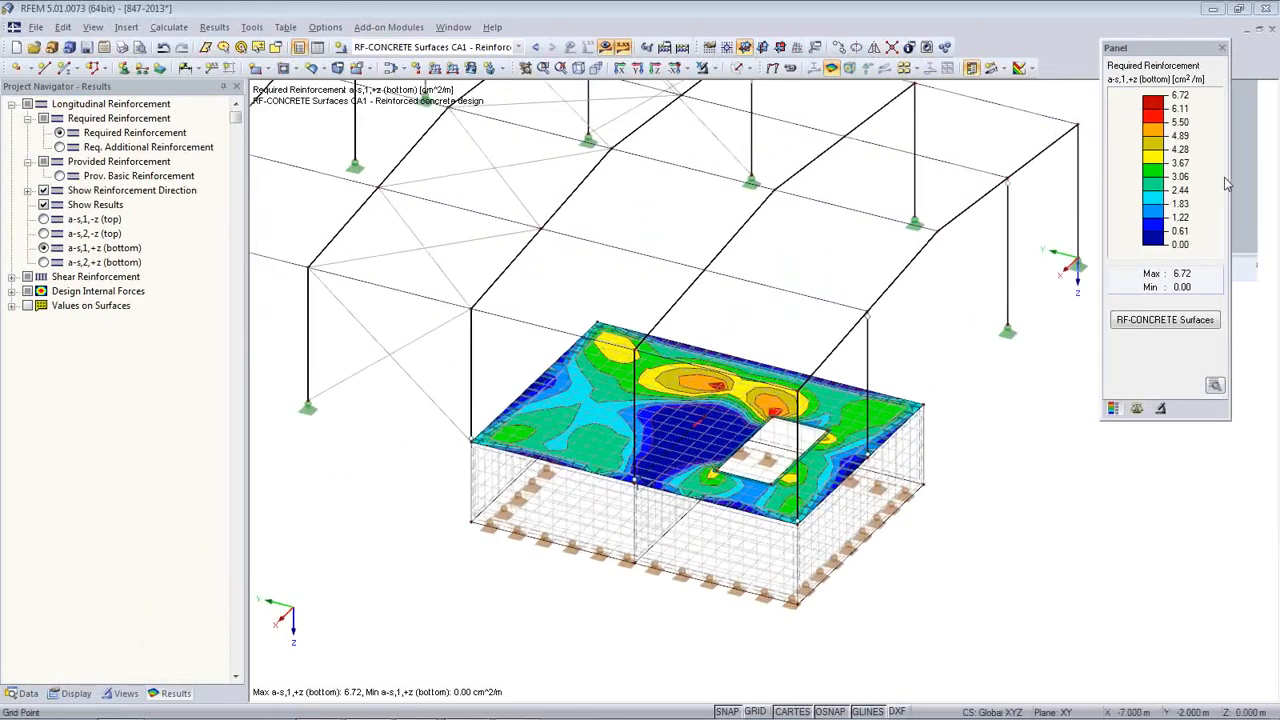
pyautogui.click(43, 262)
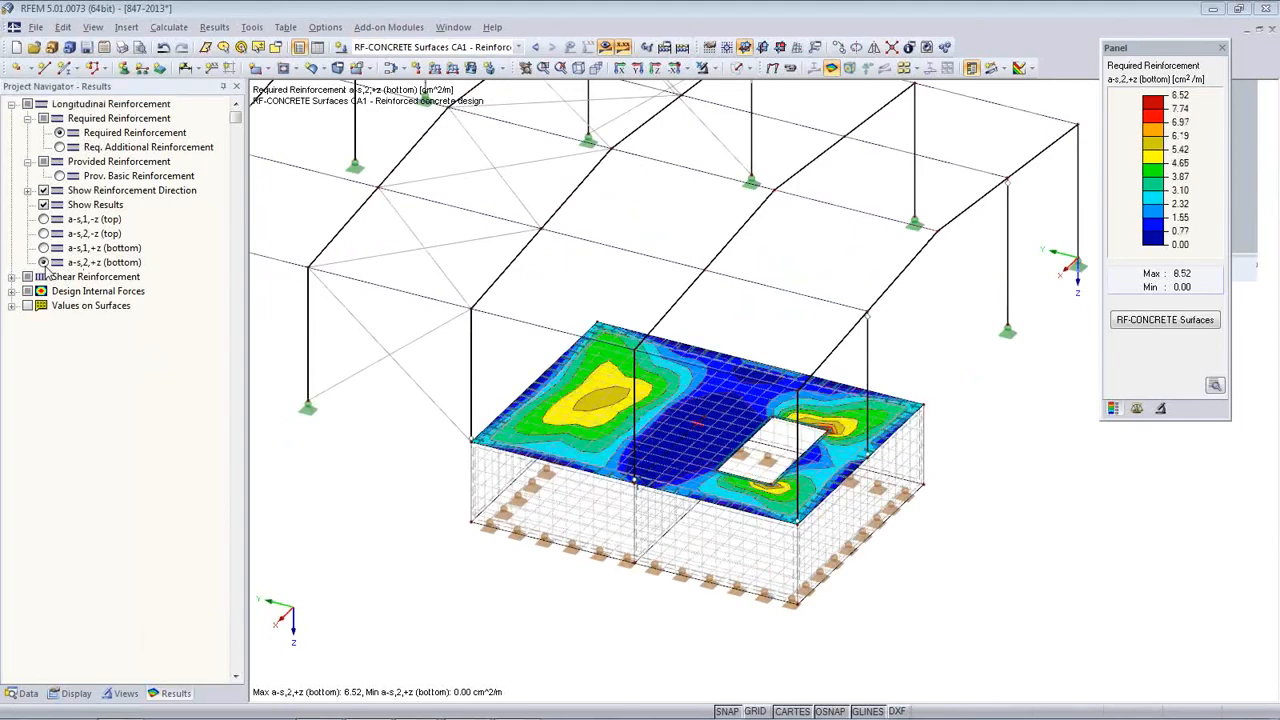
pyautogui.click(43, 219)
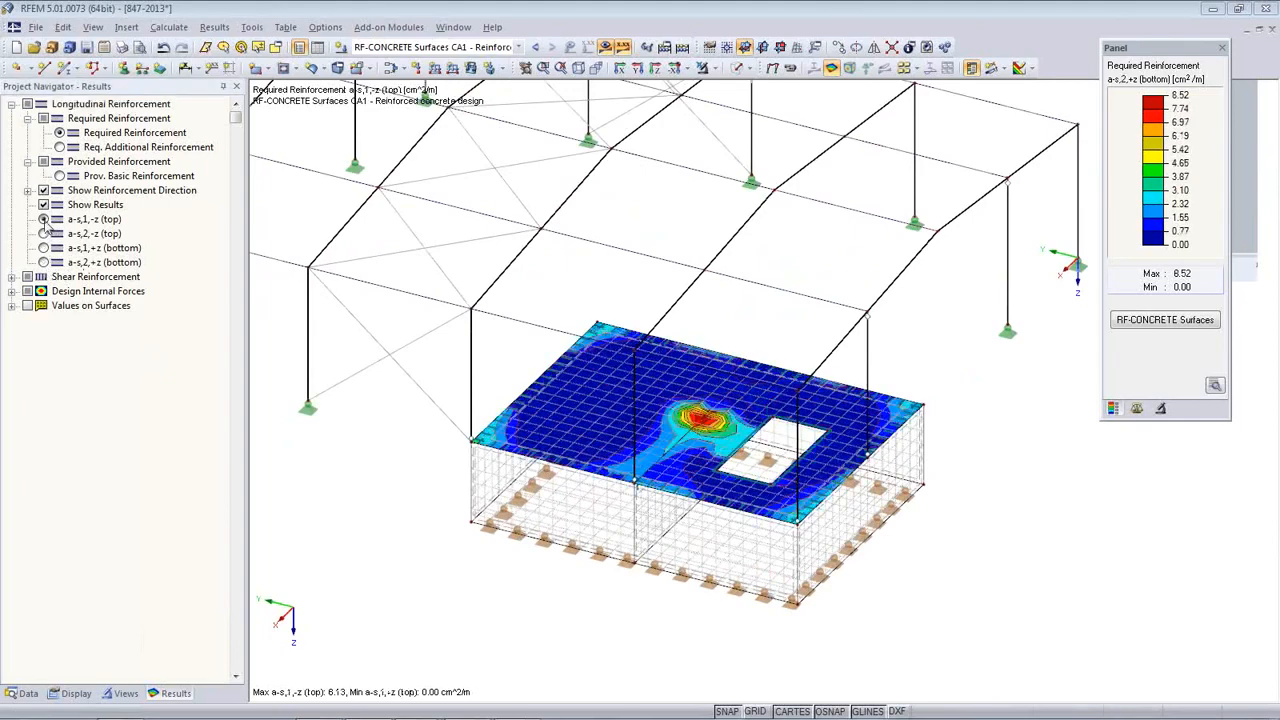
# - Display the required reinforcement result values on the slab surface for a-s,1,-z (top)
pyautogui.click(903, 67)
pyautogui.keyDown('ctrl'); pyautogui.moveTo(597, 551); pyautogui.dragTo(563, 559, button='middle'); pyautogui.keyUp('ctrl')
pyautogui.scroll(2, 562, 551)
pyautogui.scroll(1, 562, 551)
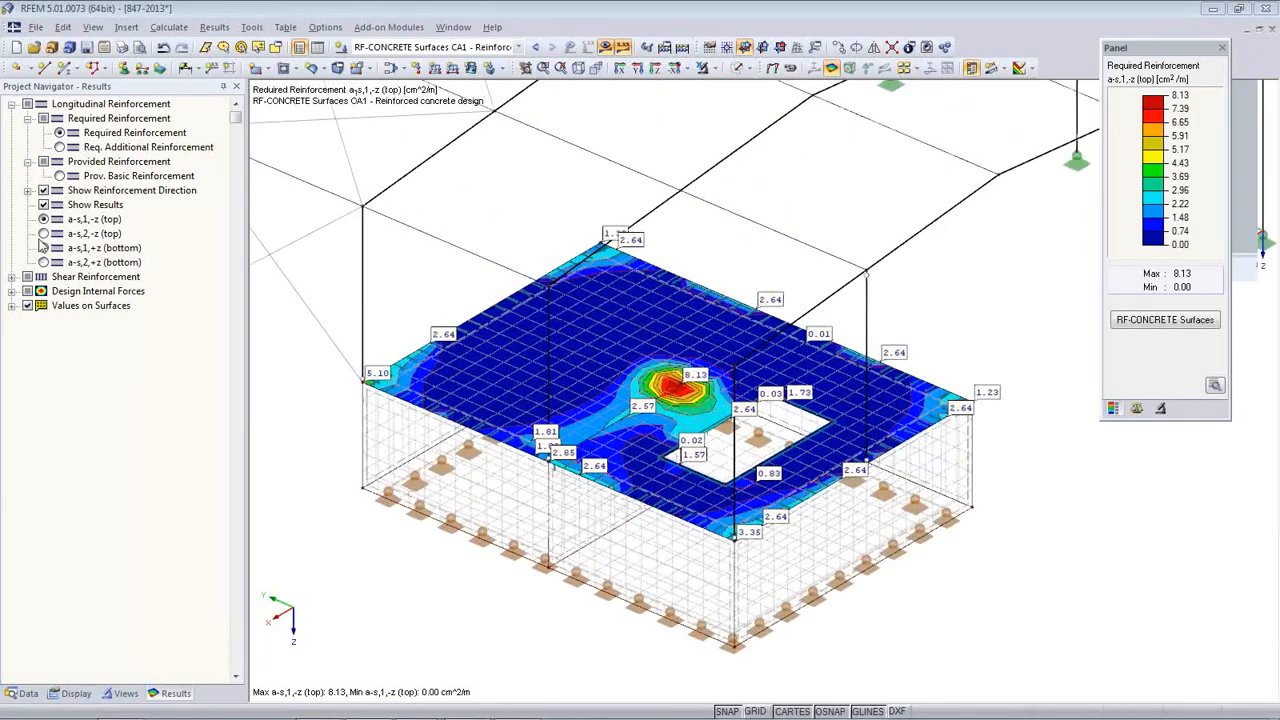
# - Switch the slab result to a-s,2,-z (top) and filter its displayed values to start from 2 cm²/m
pyautogui.click(43, 234)
pyautogui.moveTo(585, 496)
pyautogui.keyDown('ctrl'); pyautogui.mouseDown(button='middle')
pyautogui.moveTo(560, 520)
pyautogui.moveTo(584, 483)
pyautogui.mouseUp(button='middle'); pyautogui.keyUp('ctrl')
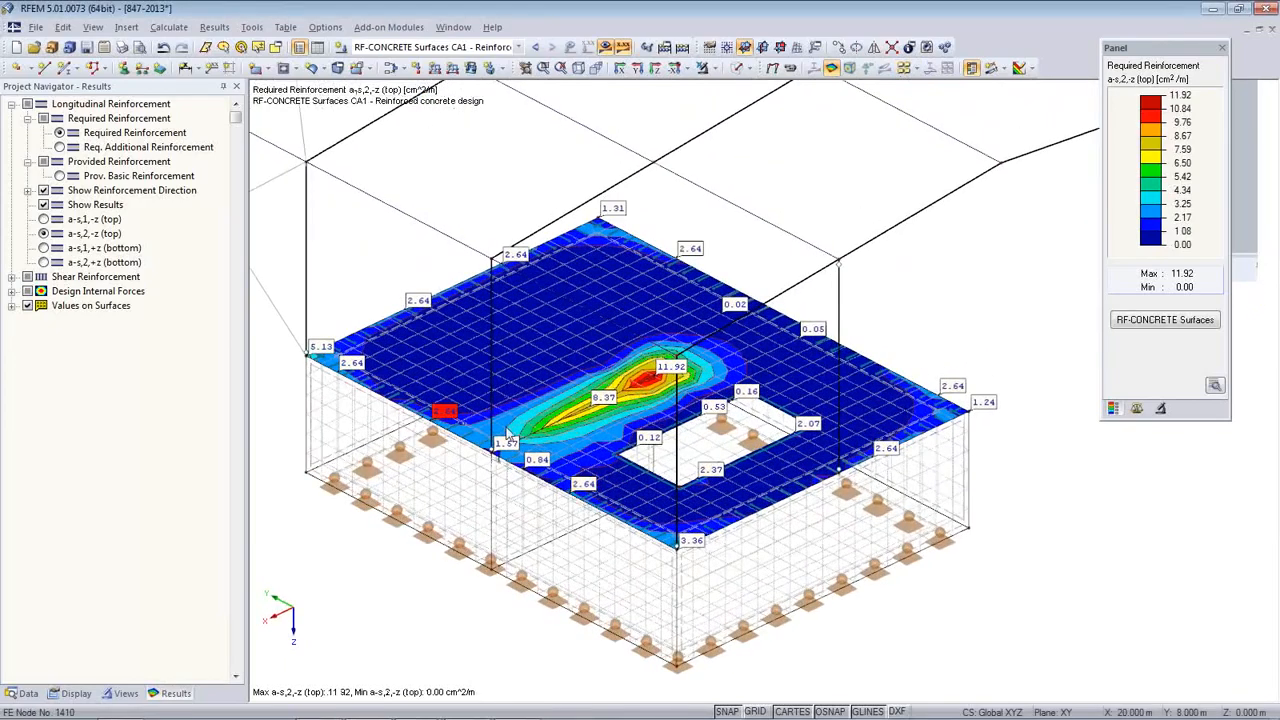
pyautogui.rightClick(447, 415)
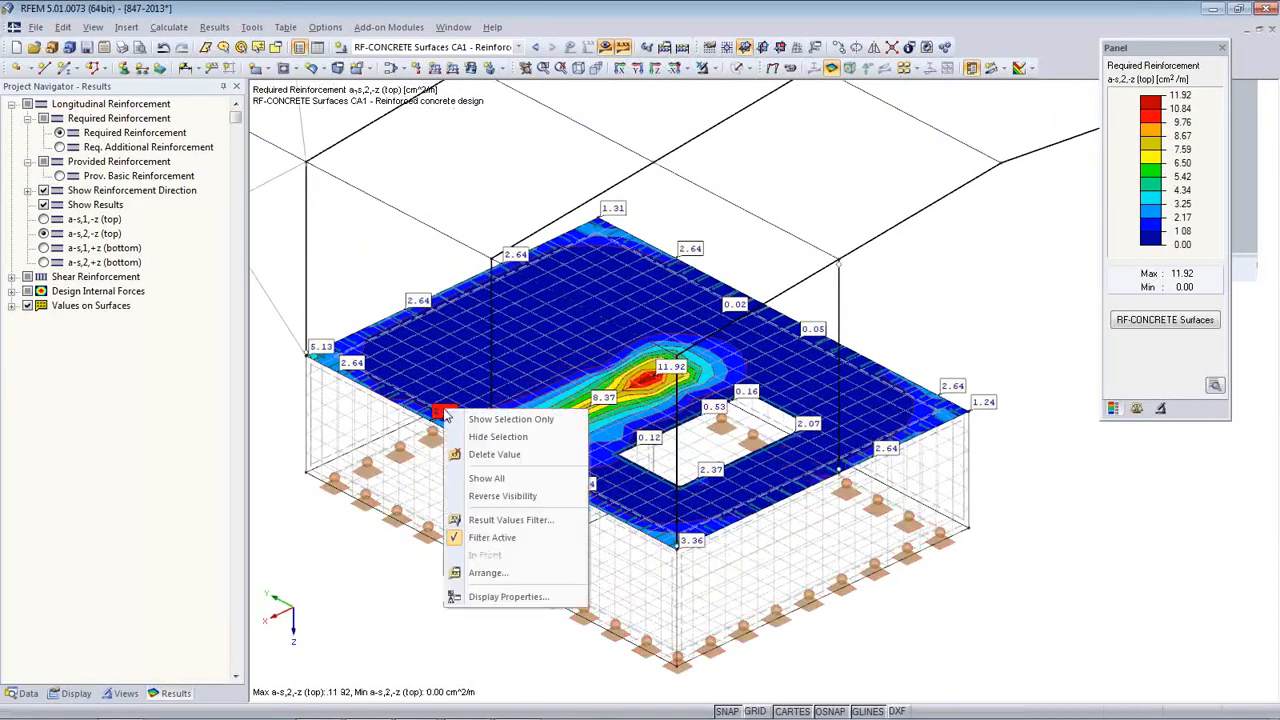
pyautogui.click(507, 526)
pyautogui.click(640, 257)
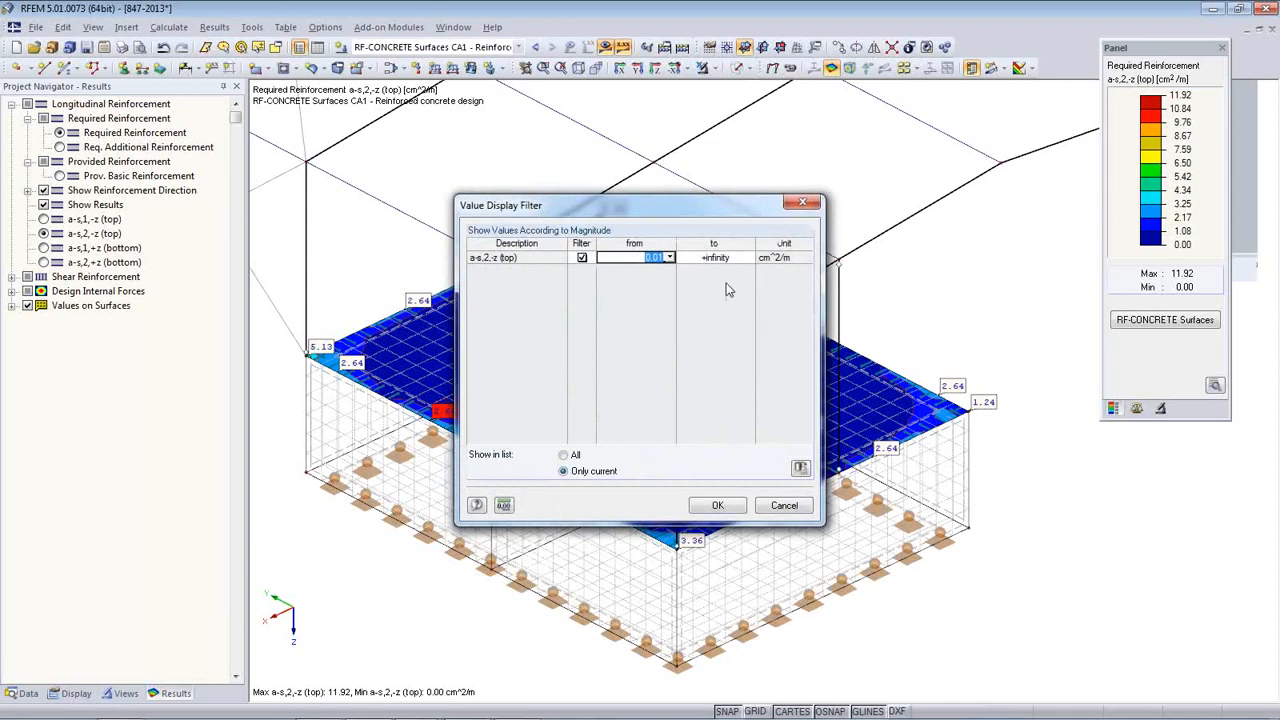
pyautogui.write('2')
pyautogui.click(717, 505)
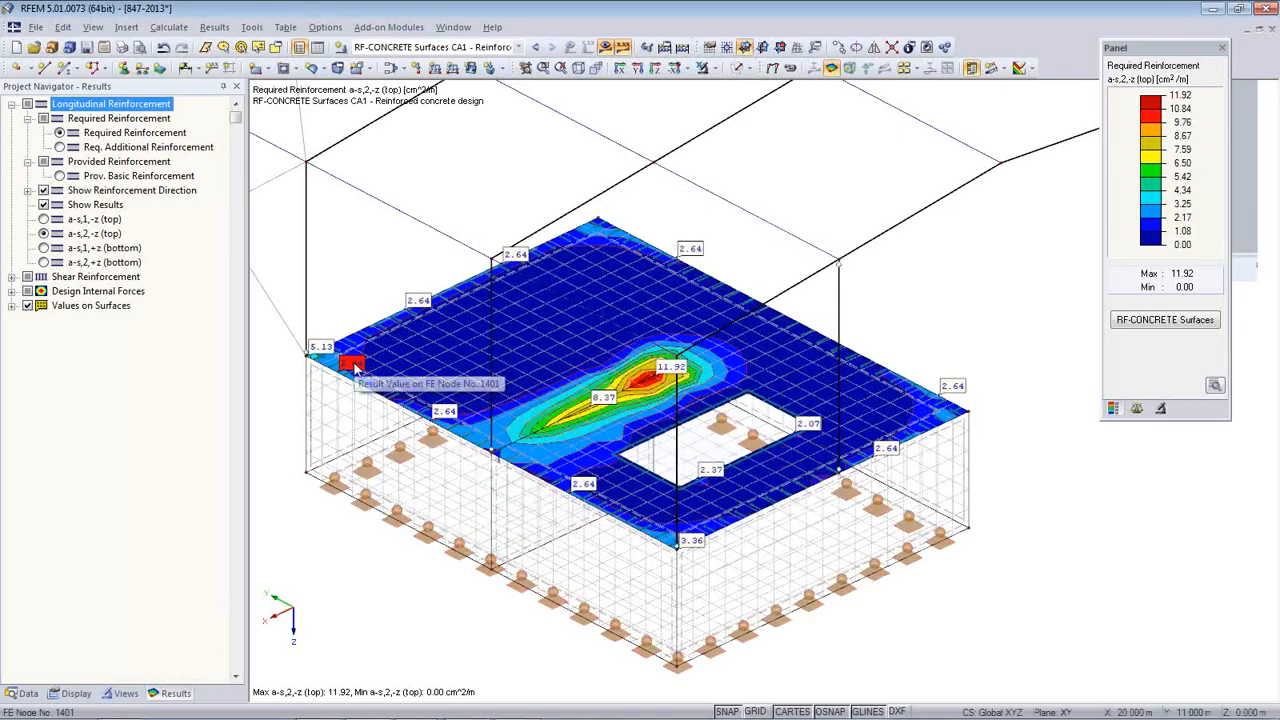
# - Restrict the visibility to the concrete surfaces by material and show the slab in the Z-direction view
pyautogui.moveTo(641, 555); pyautogui.dragTo(657, 487, button='middle')
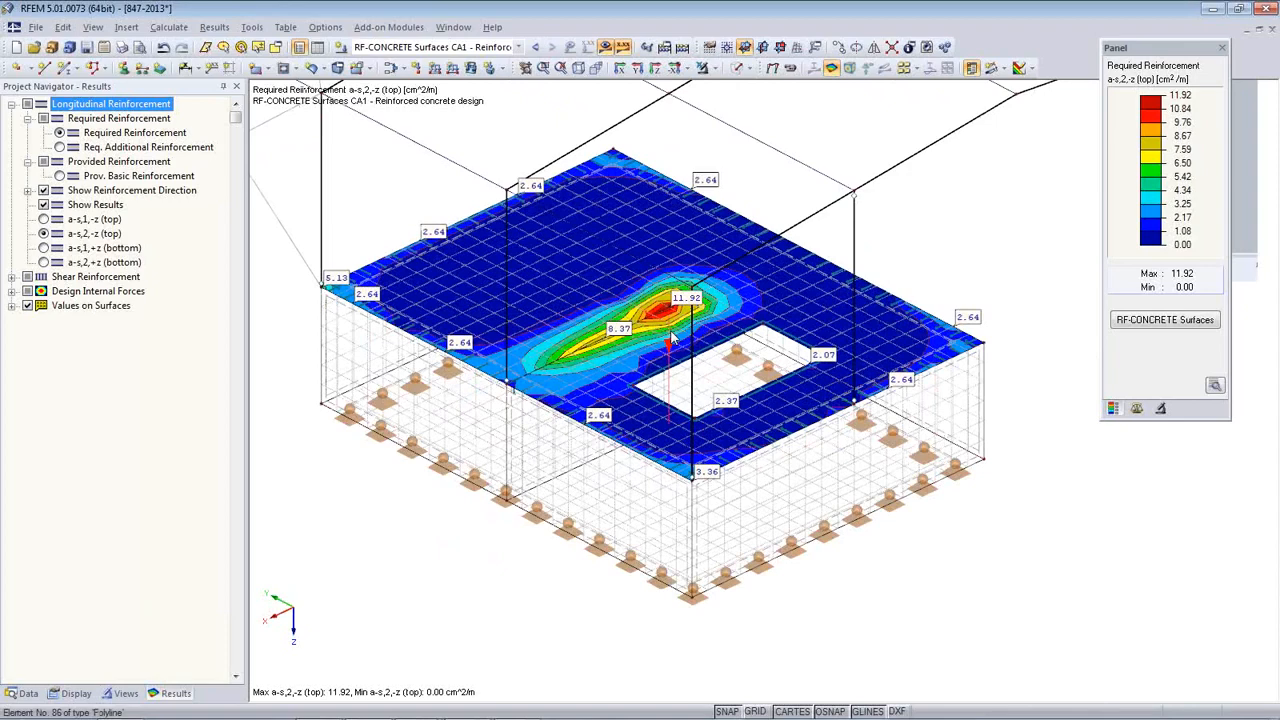
pyautogui.click(123, 693)
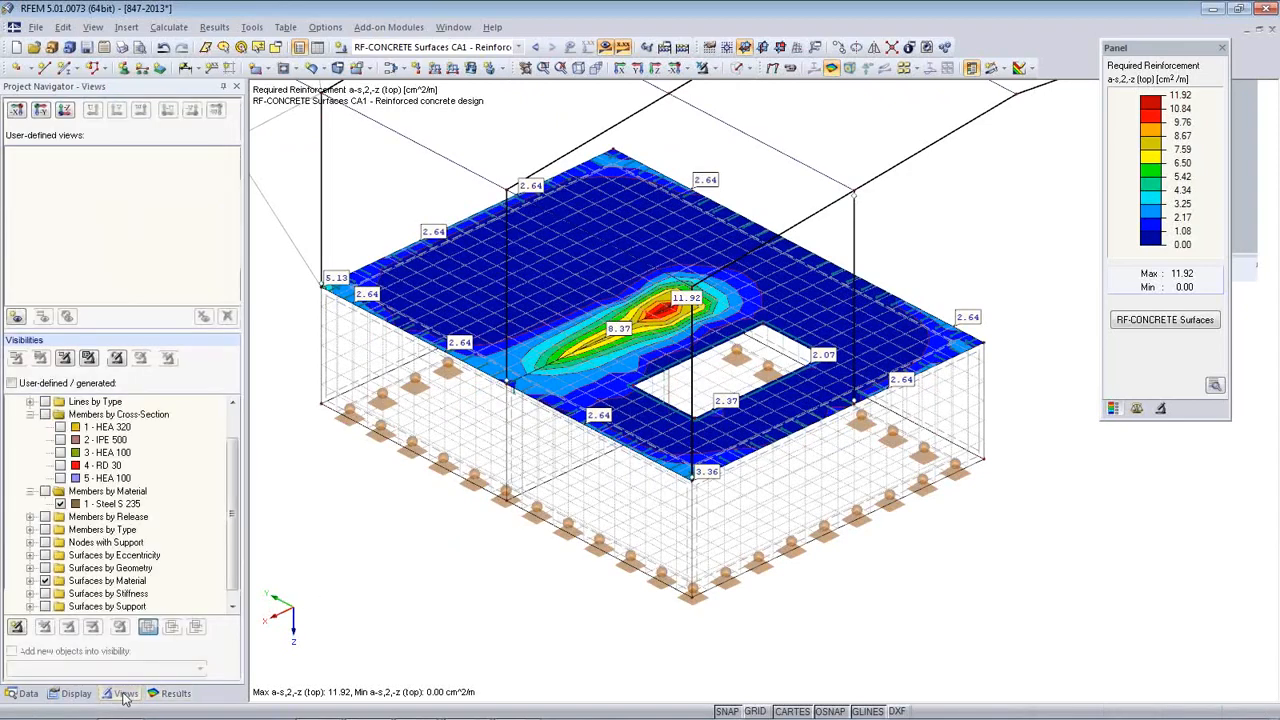
pyautogui.scroll(-1, 108, 612)
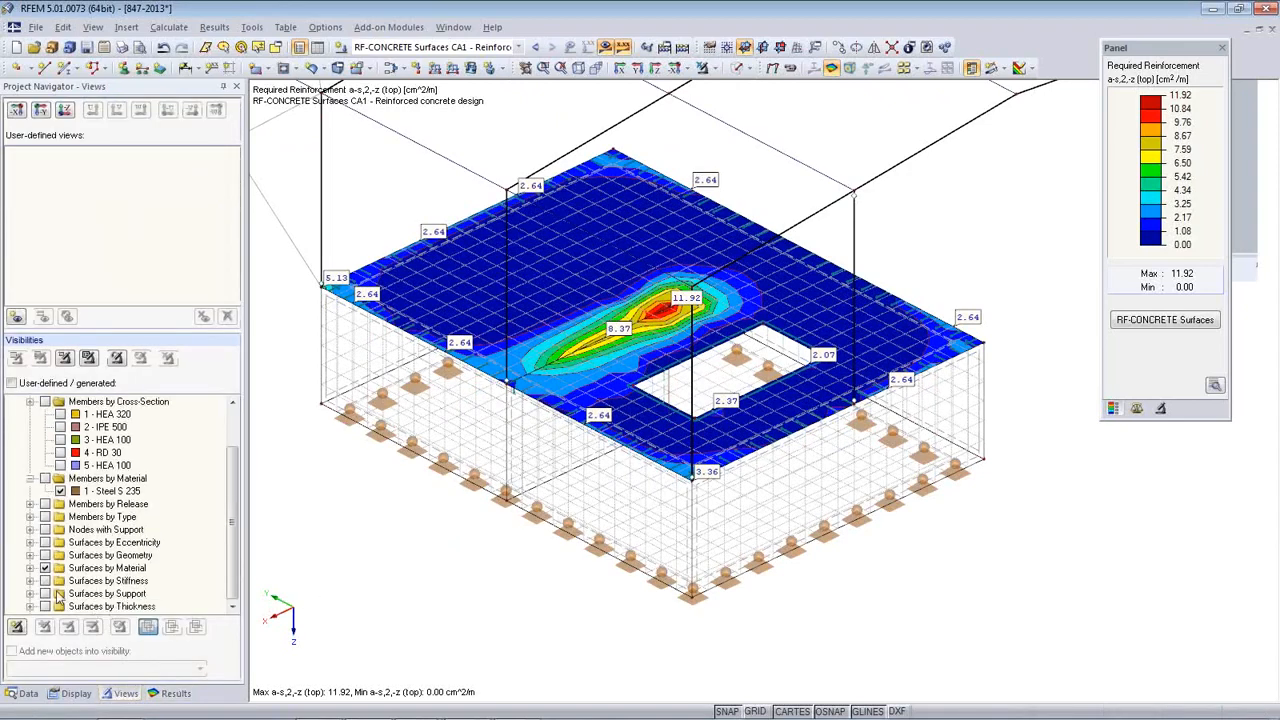
pyautogui.click(30, 568)
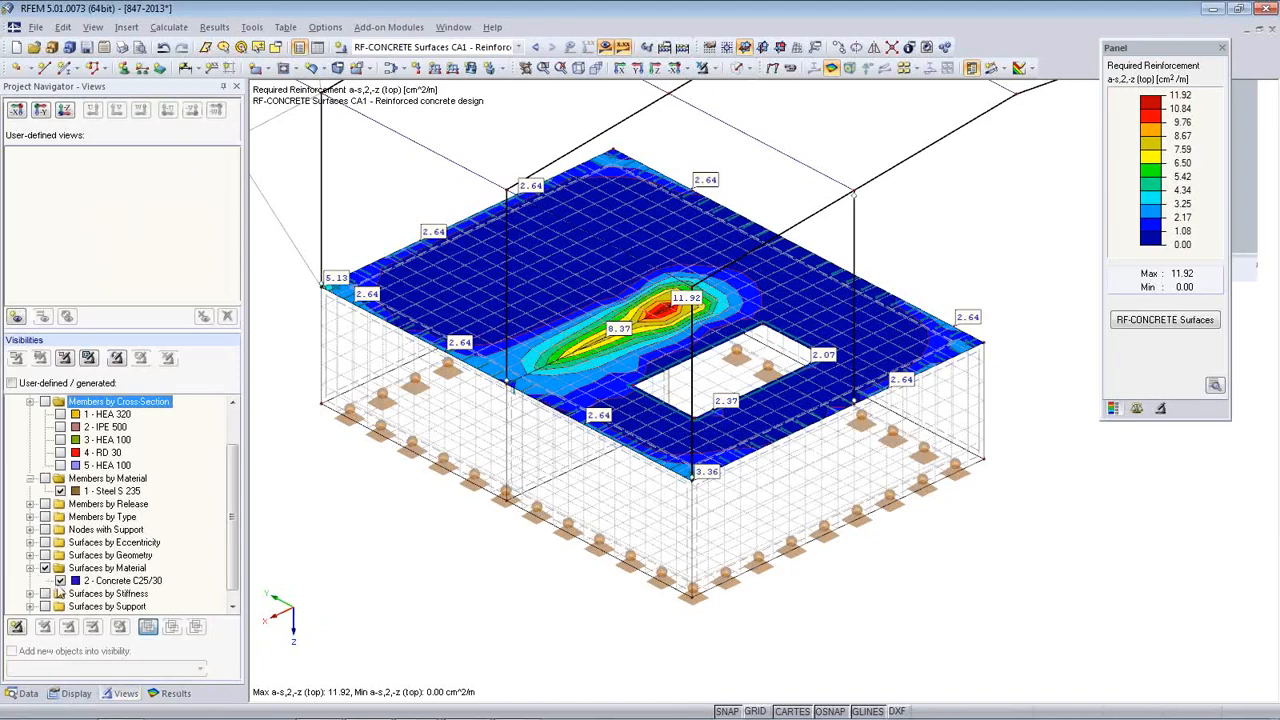
pyautogui.click(50, 571)
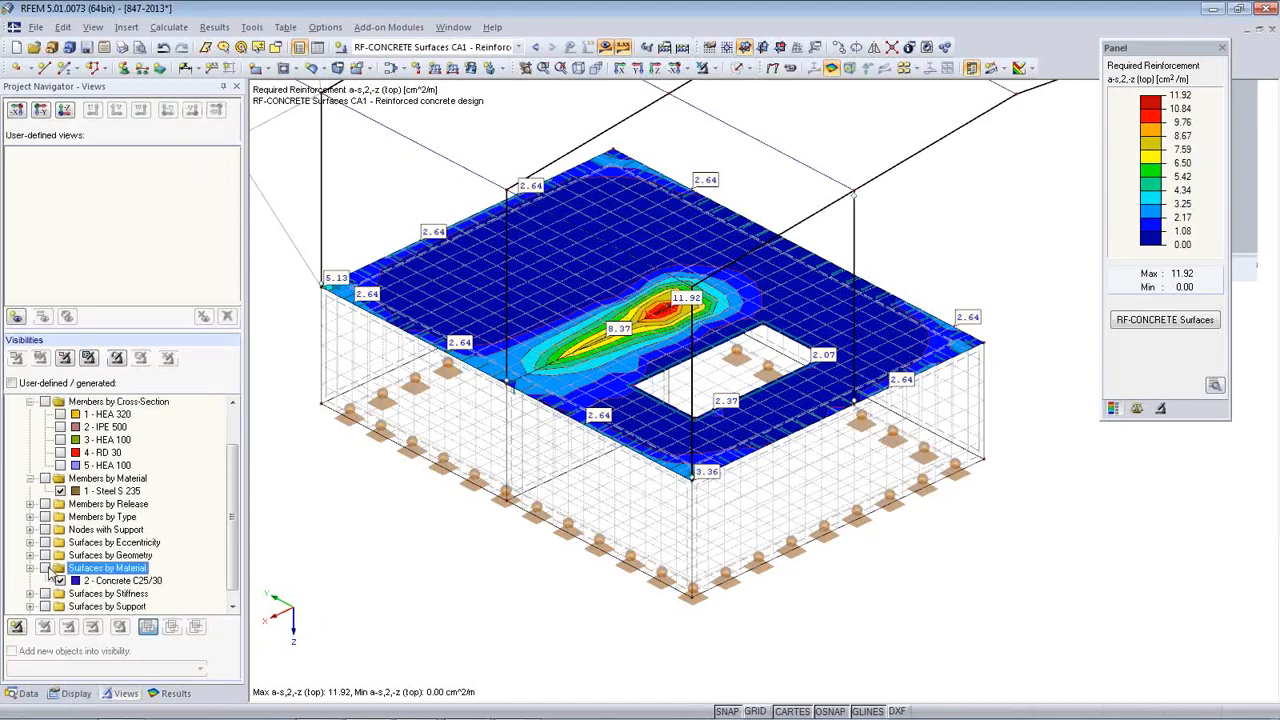
pyautogui.click(45, 568)
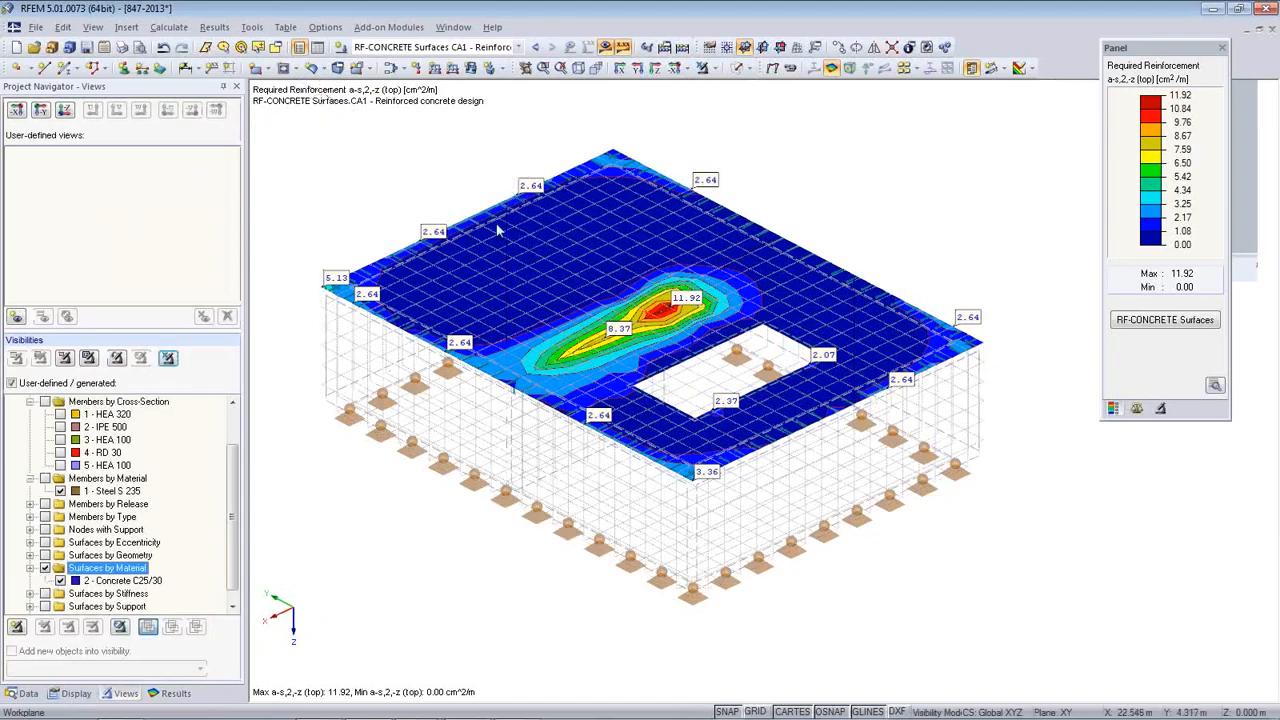
pyautogui.click(656, 70)
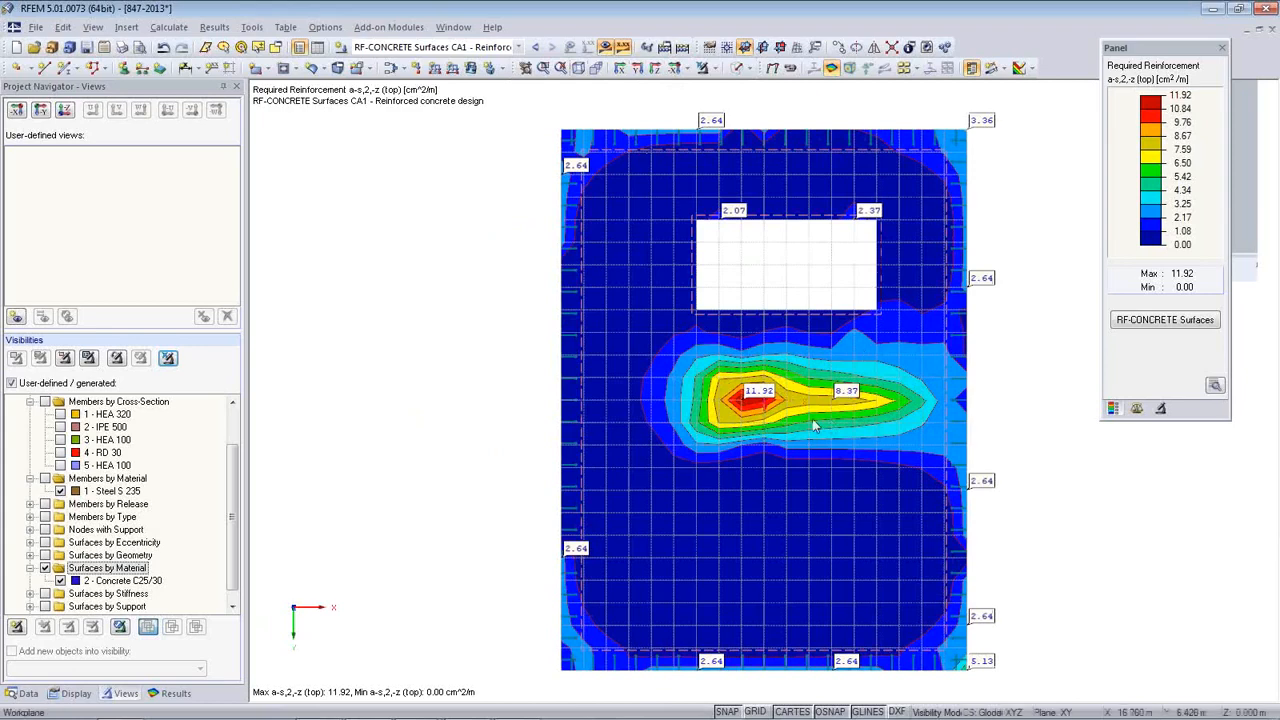
# - Set up a graphic printout to report PR1 as a mass print, without showing the printout report on confirmation
pyautogui.click(121, 47)
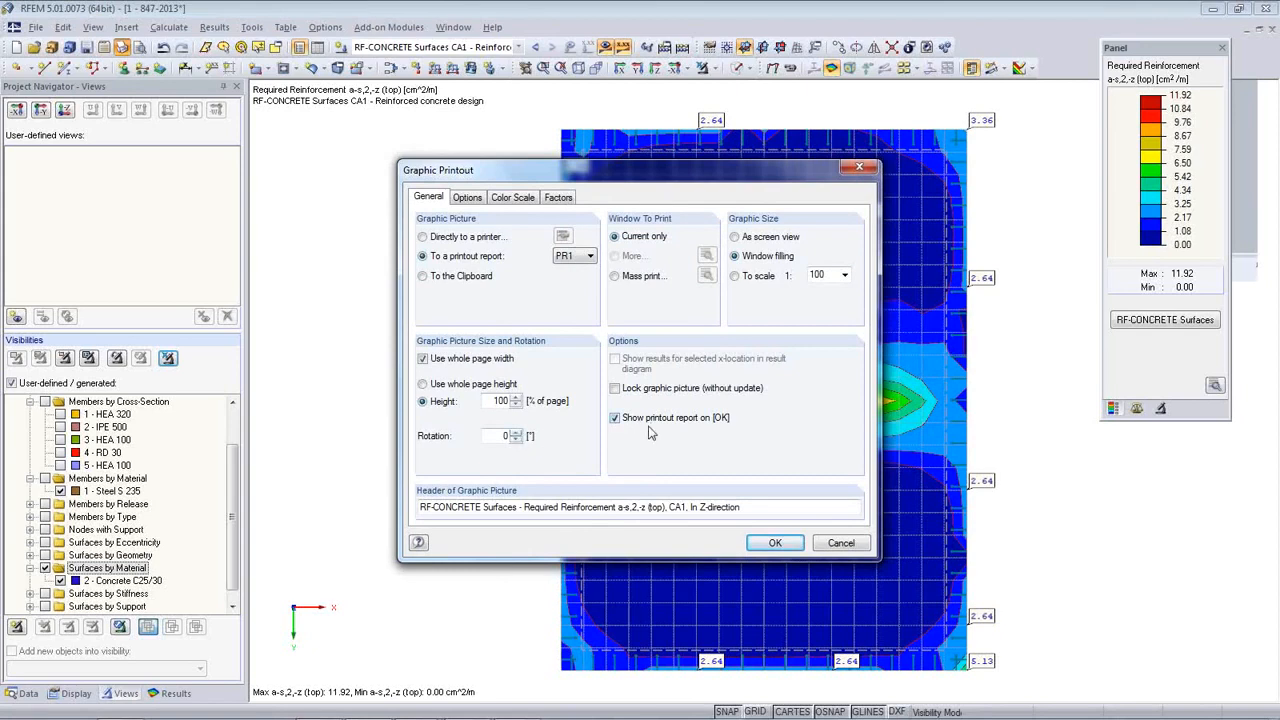
pyautogui.click(616, 421)
pyautogui.click(618, 280)
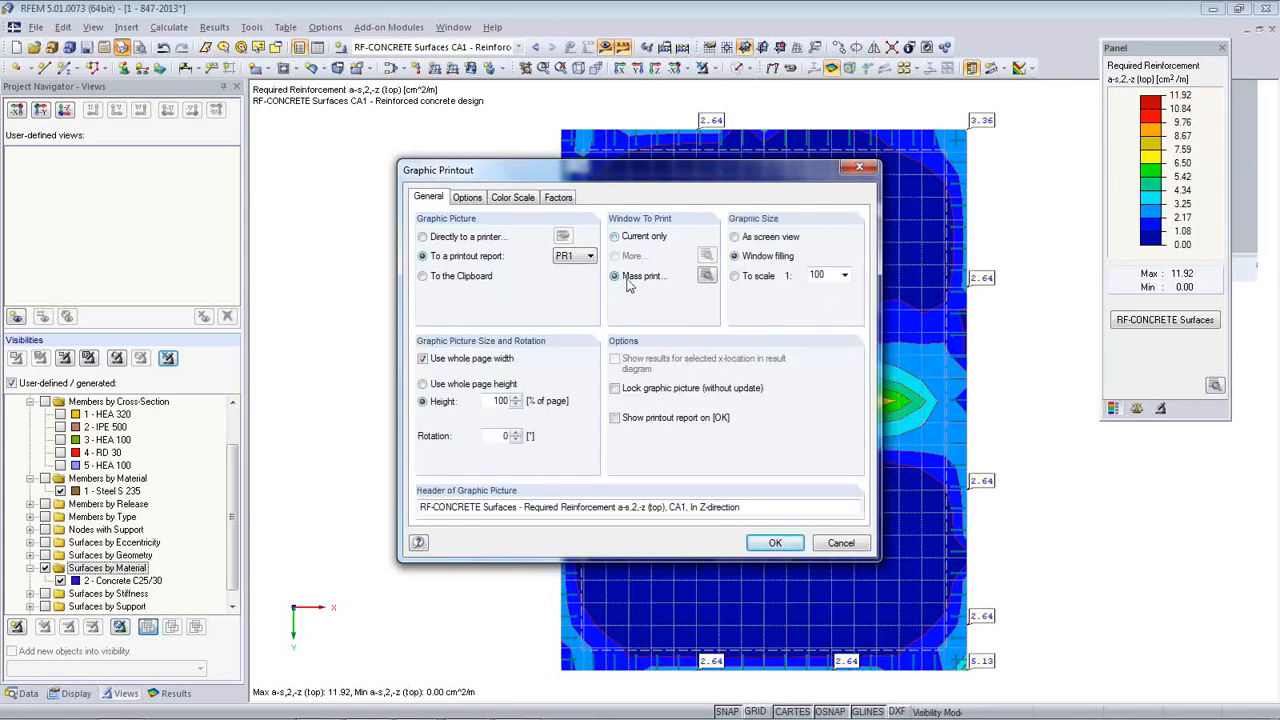
pyautogui.click(706, 277)
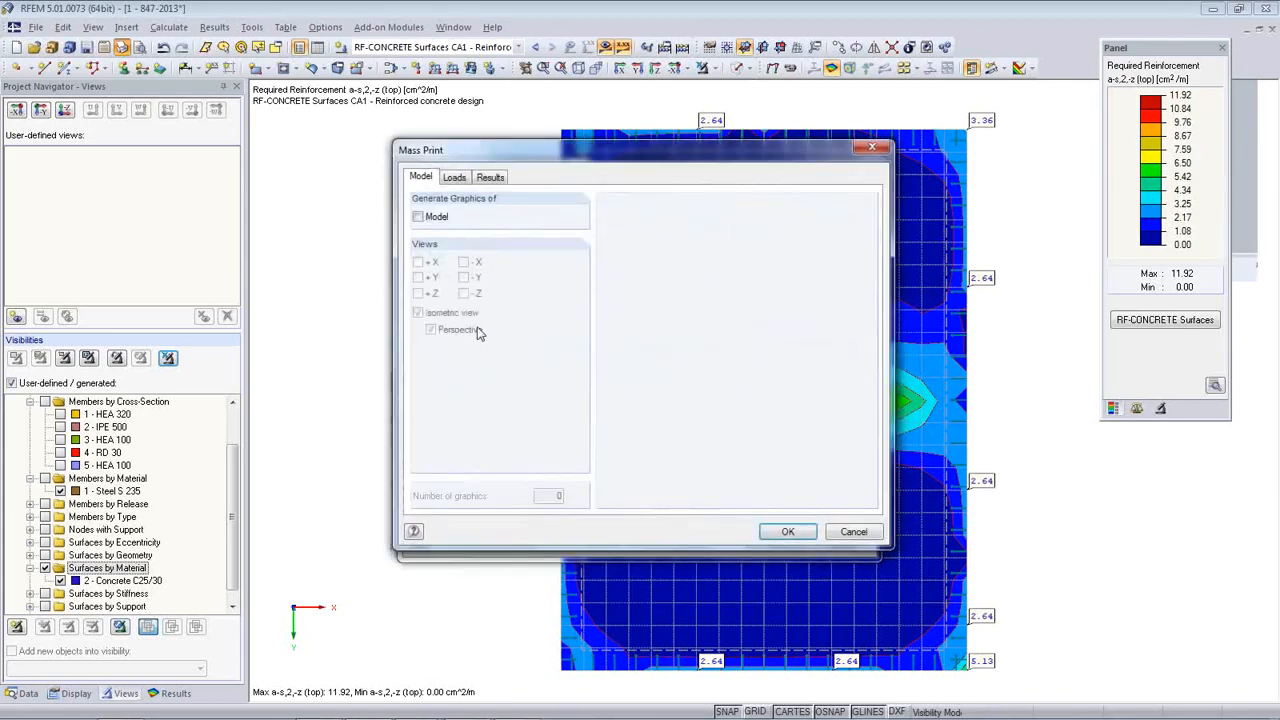
# - Add a-s,1,-z (top) and a-s,2,+z (bottom) to the mass-print results and send the graphics to the printout report
pyautogui.click(490, 177)
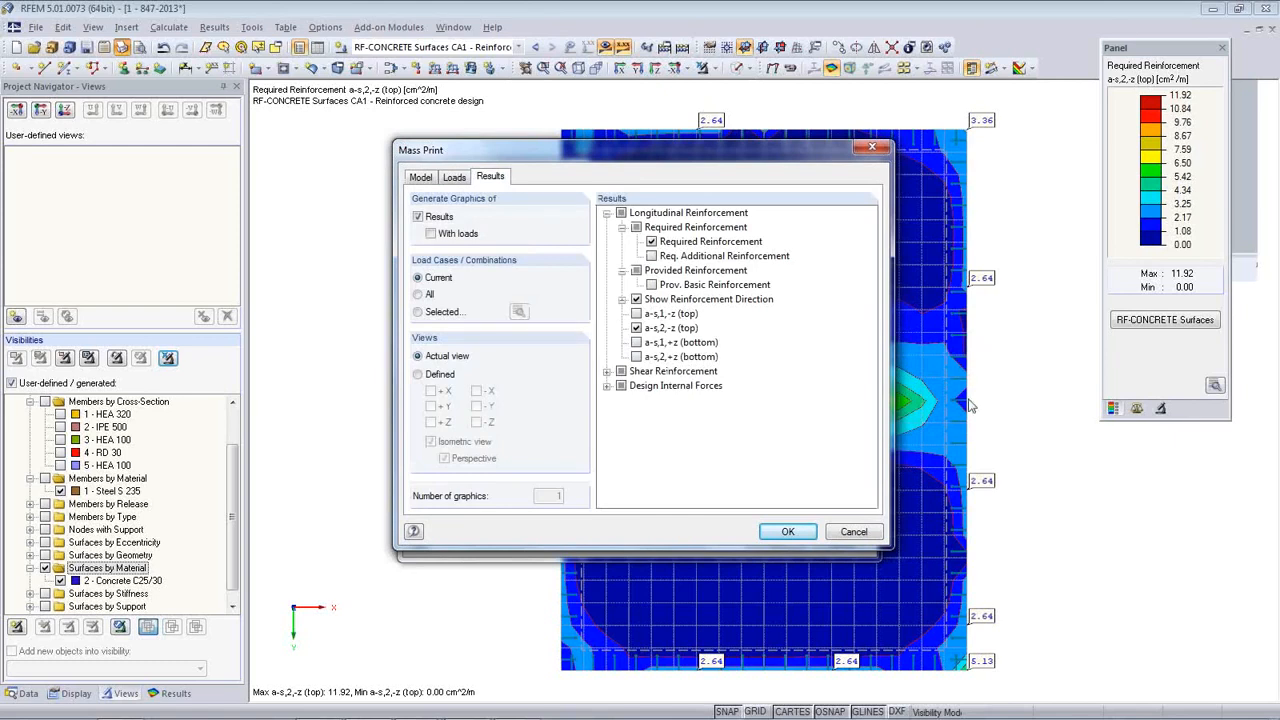
pyautogui.click(636, 314)
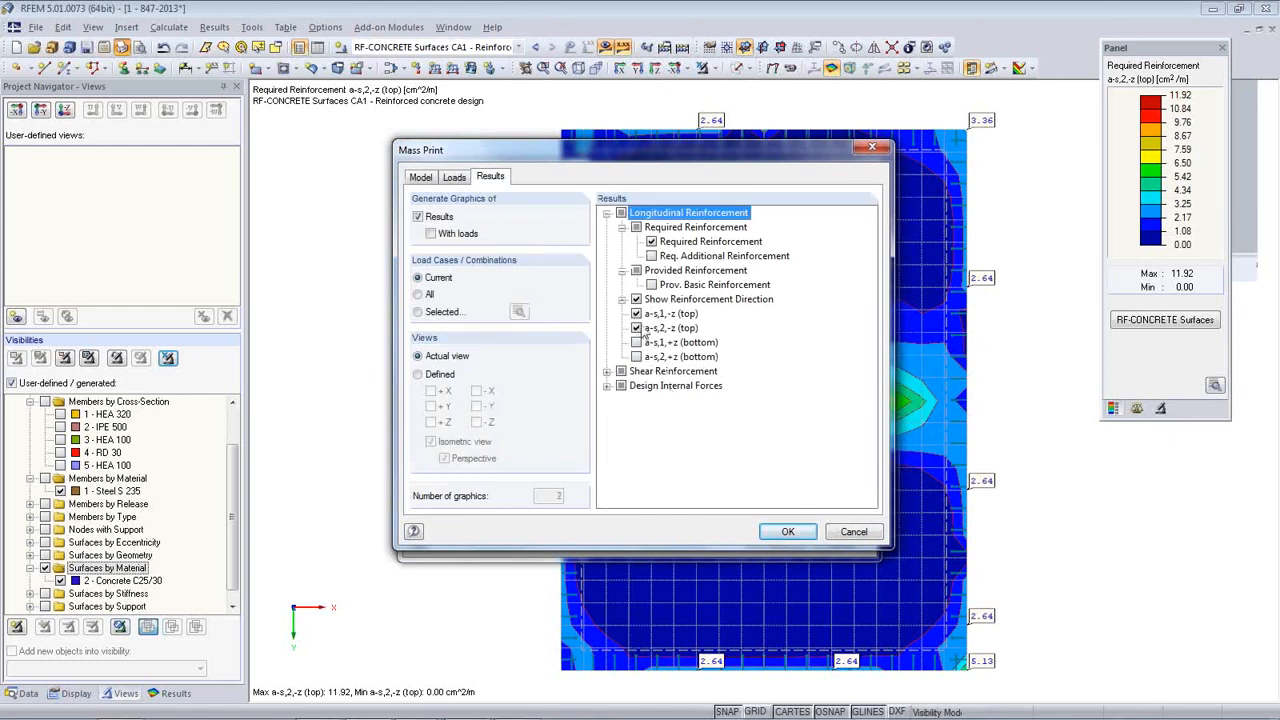
pyautogui.click(636, 357)
pyautogui.click(788, 532)
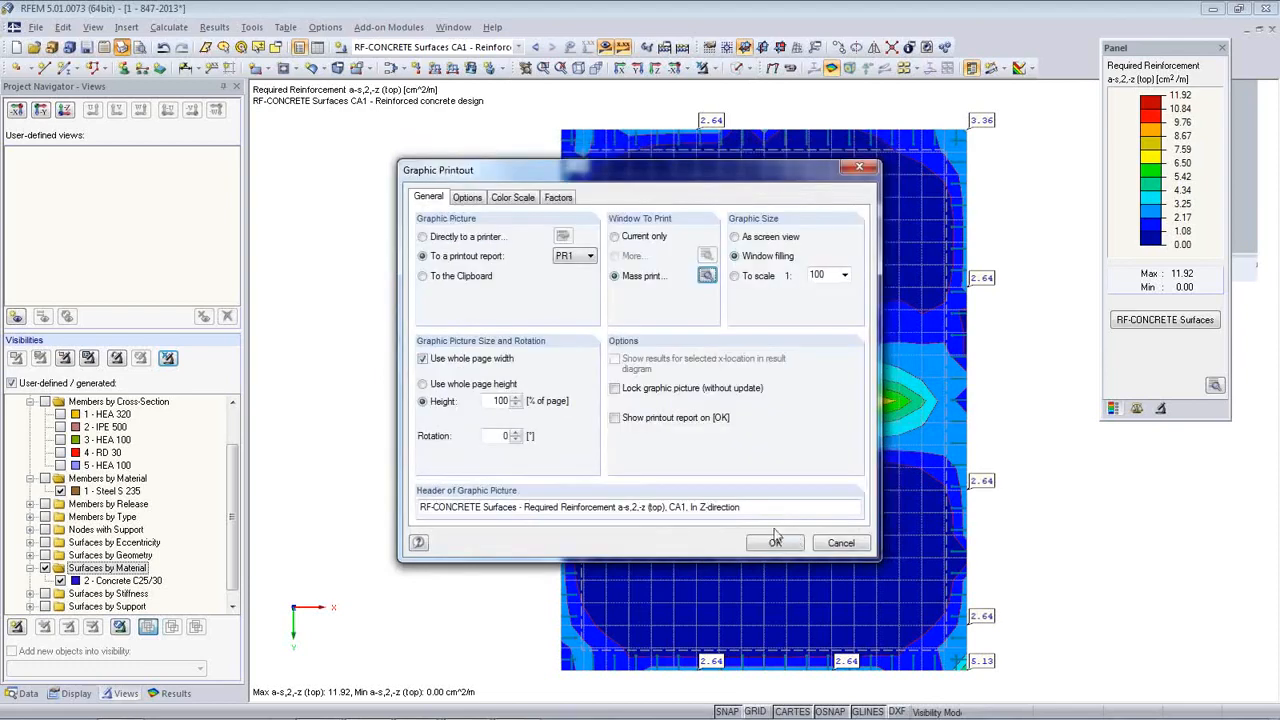
pyautogui.click(775, 543)
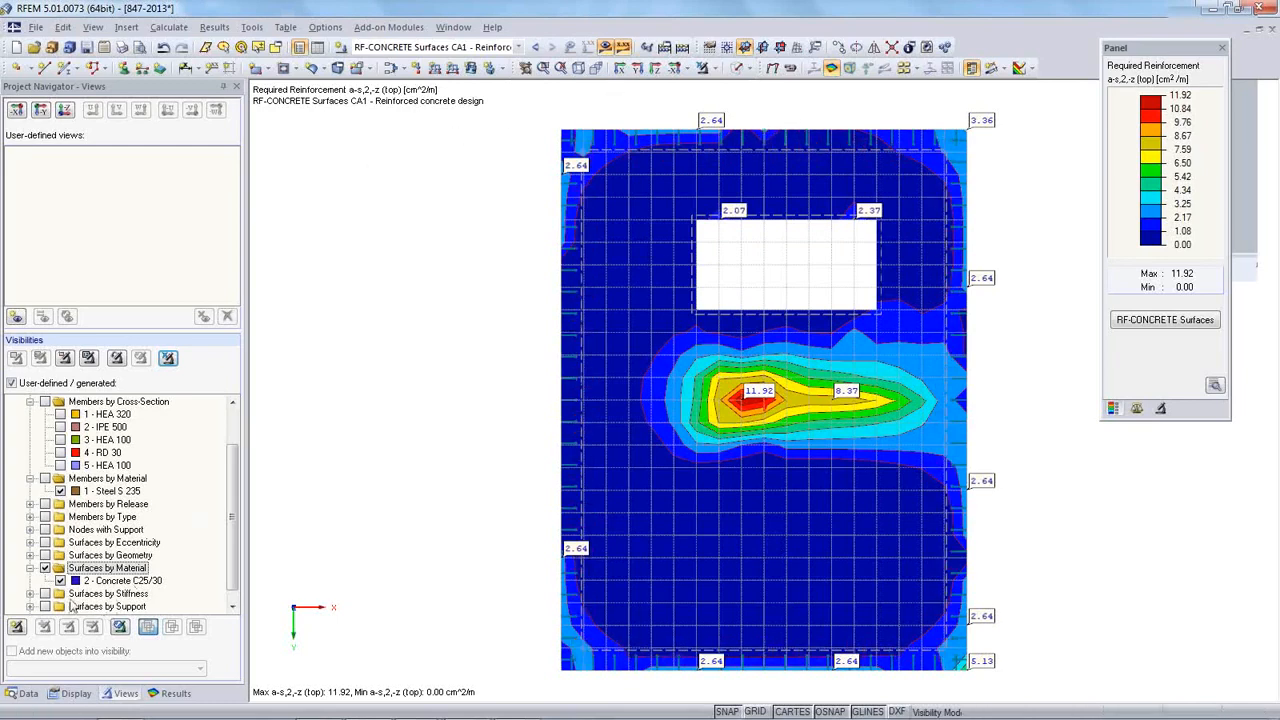
# - Replace the concrete surfaces in the visibility with the steel members by material and show them isometrically
pyautogui.click(44, 567)
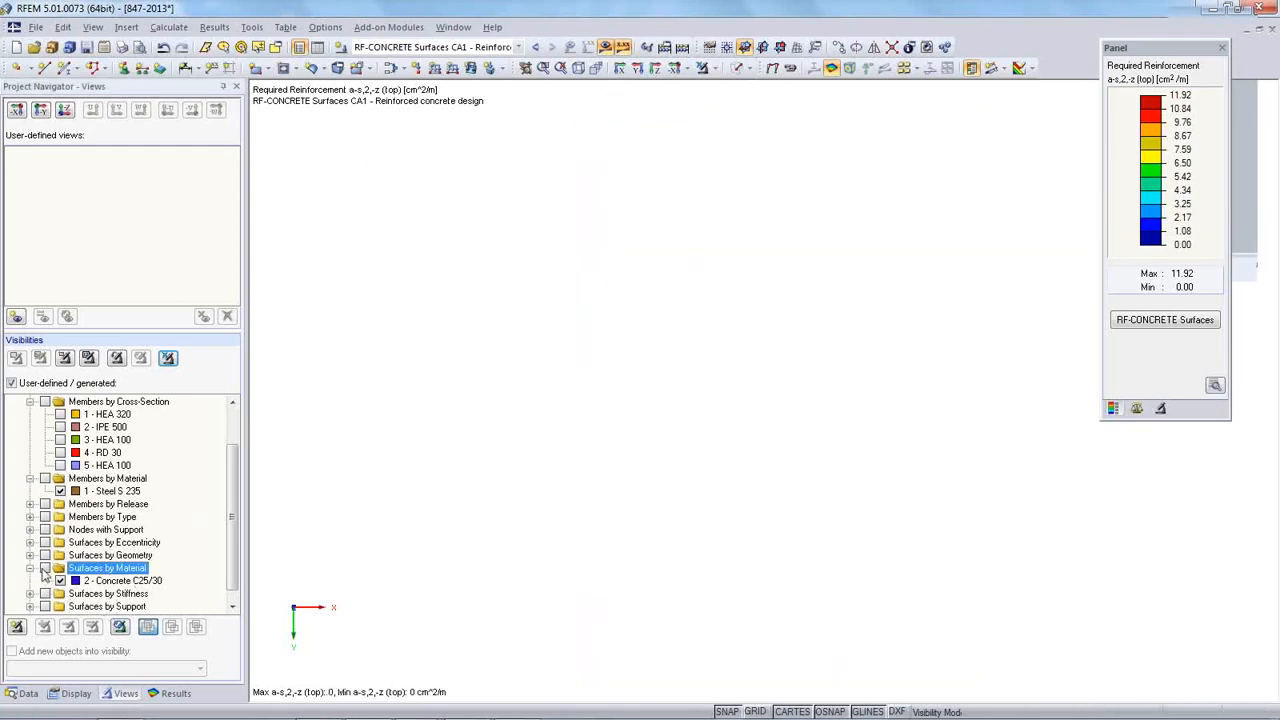
pyautogui.click(44, 478)
pyautogui.click(578, 68)
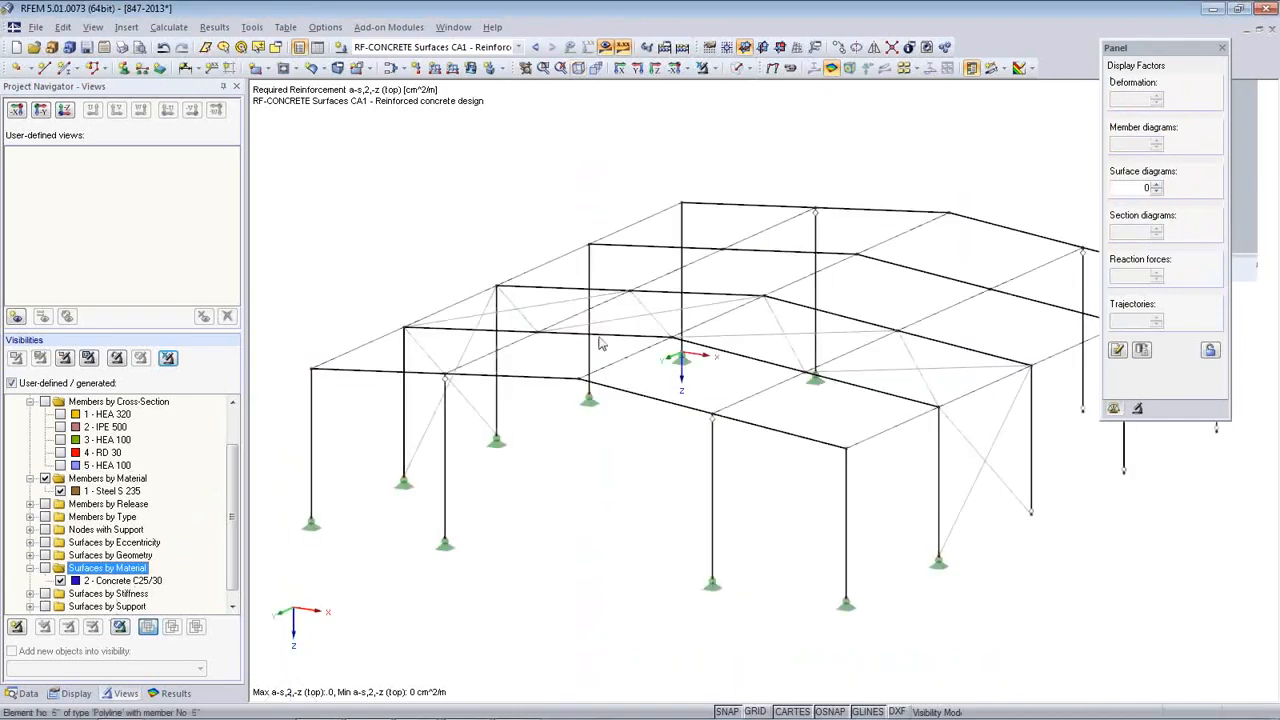
pyautogui.moveTo(646, 492); pyautogui.dragTo(567, 482, button='middle')
pyautogui.scroll(-2, 567, 480)
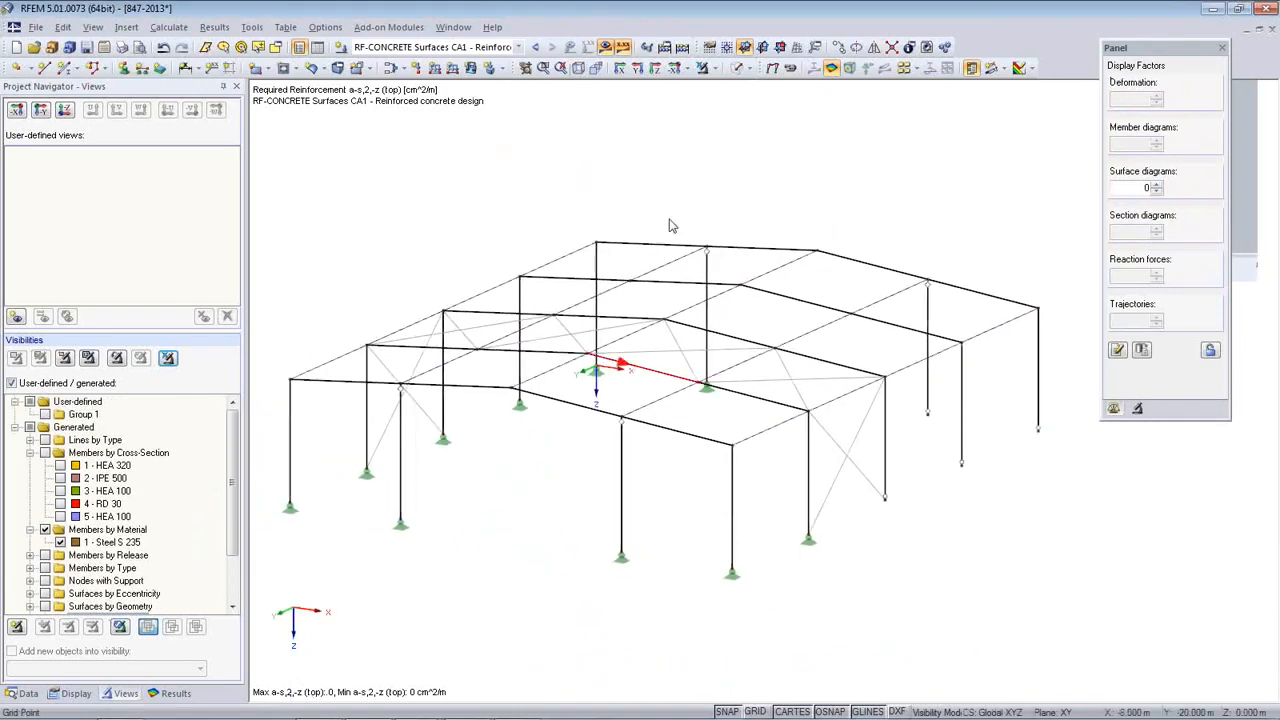
# - Display the LC1 - Self-weight results with the member internal forces as two-colored diagrams
pyautogui.click(512, 47)
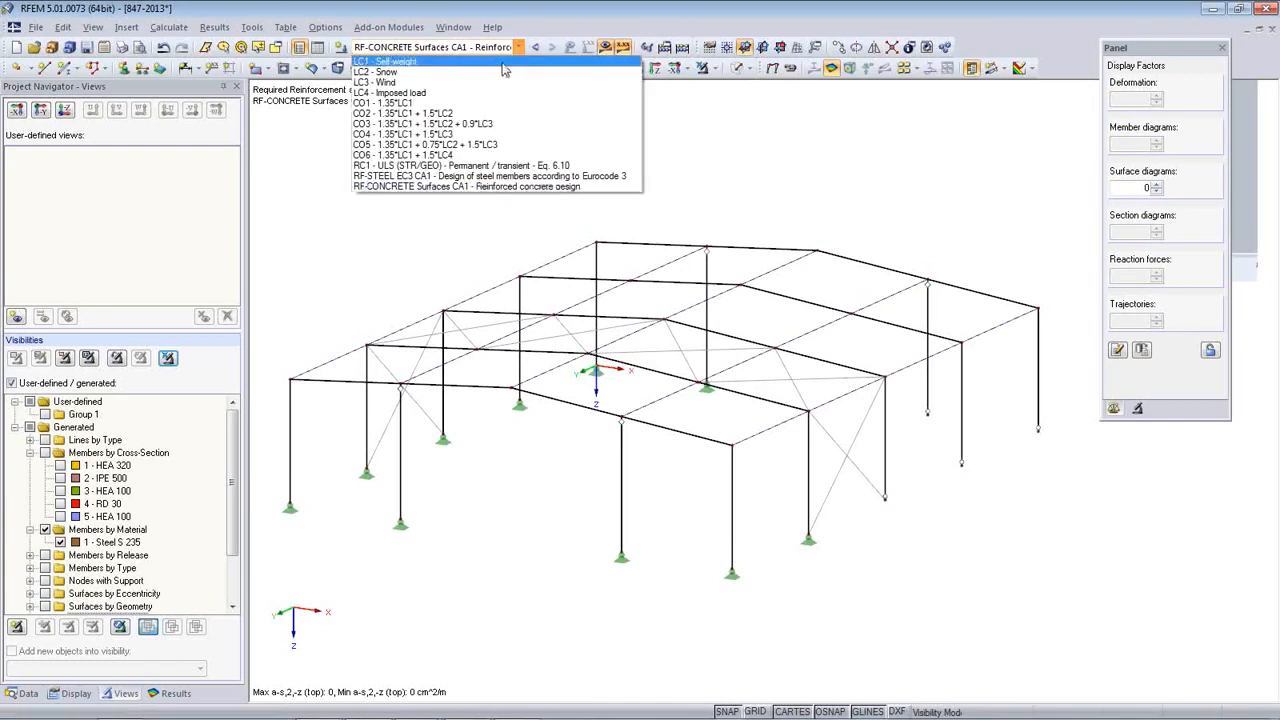
pyautogui.click(503, 63)
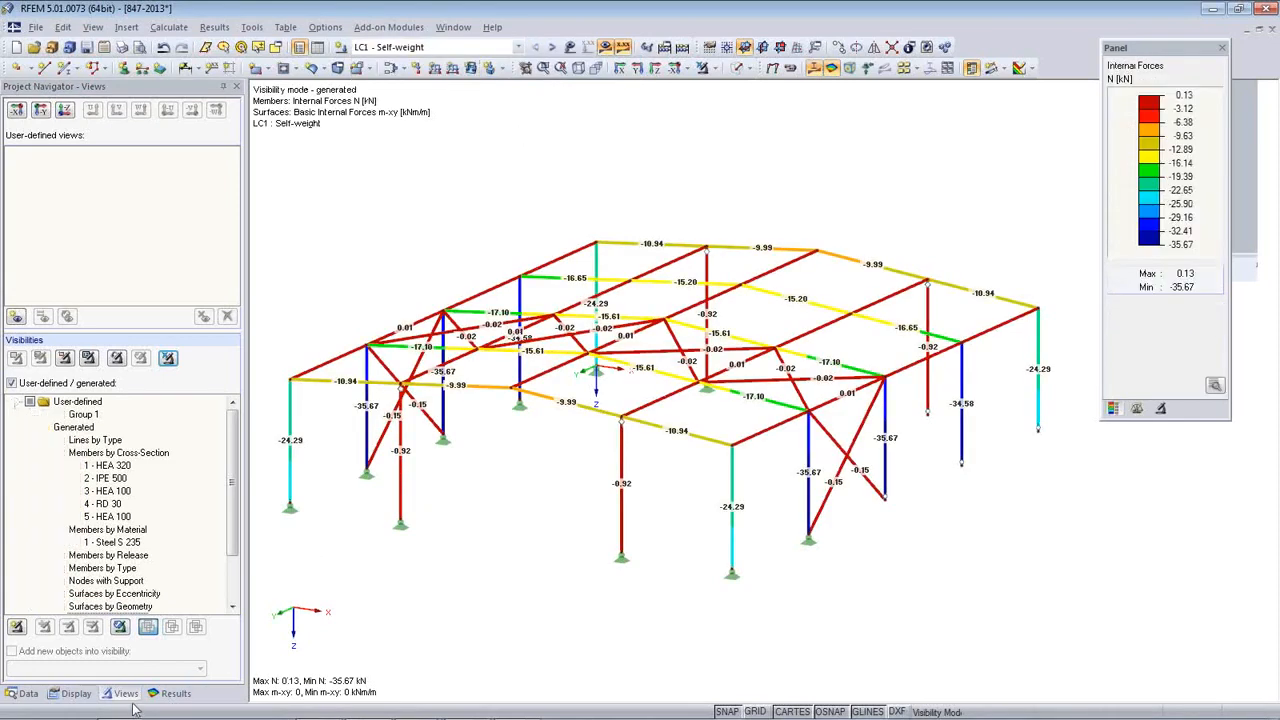
pyautogui.click(170, 693)
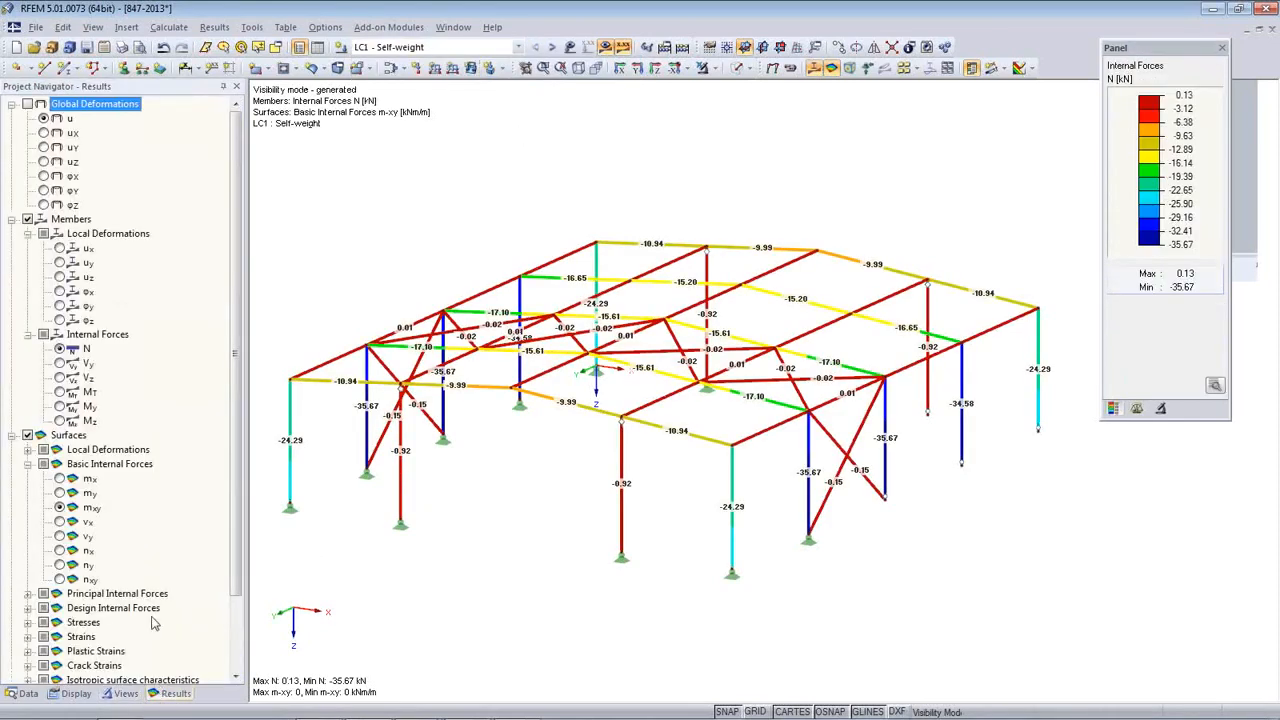
pyautogui.click(72, 693)
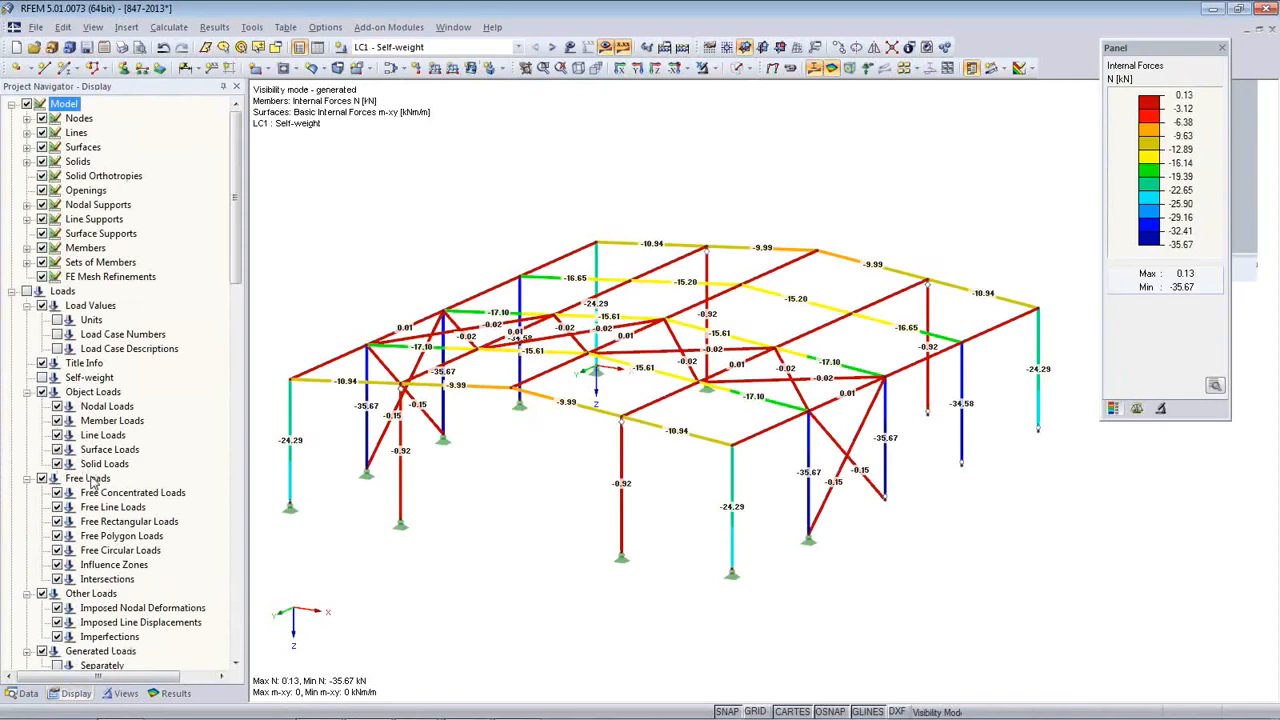
pyautogui.scroll(-8, 93, 480)
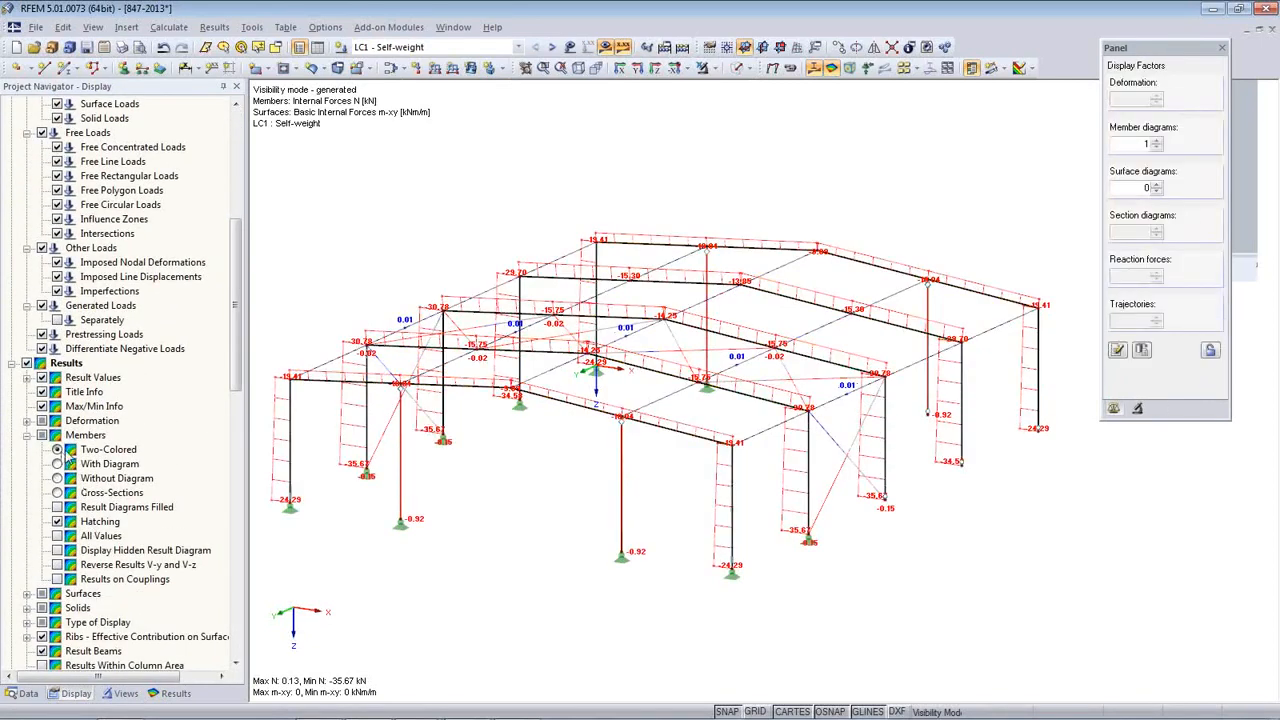
pyautogui.keyDown('ctrl'); pyautogui.moveTo(563, 489); pyautogui.dragTo(598, 523, button='middle'); pyautogui.keyUp('ctrl')
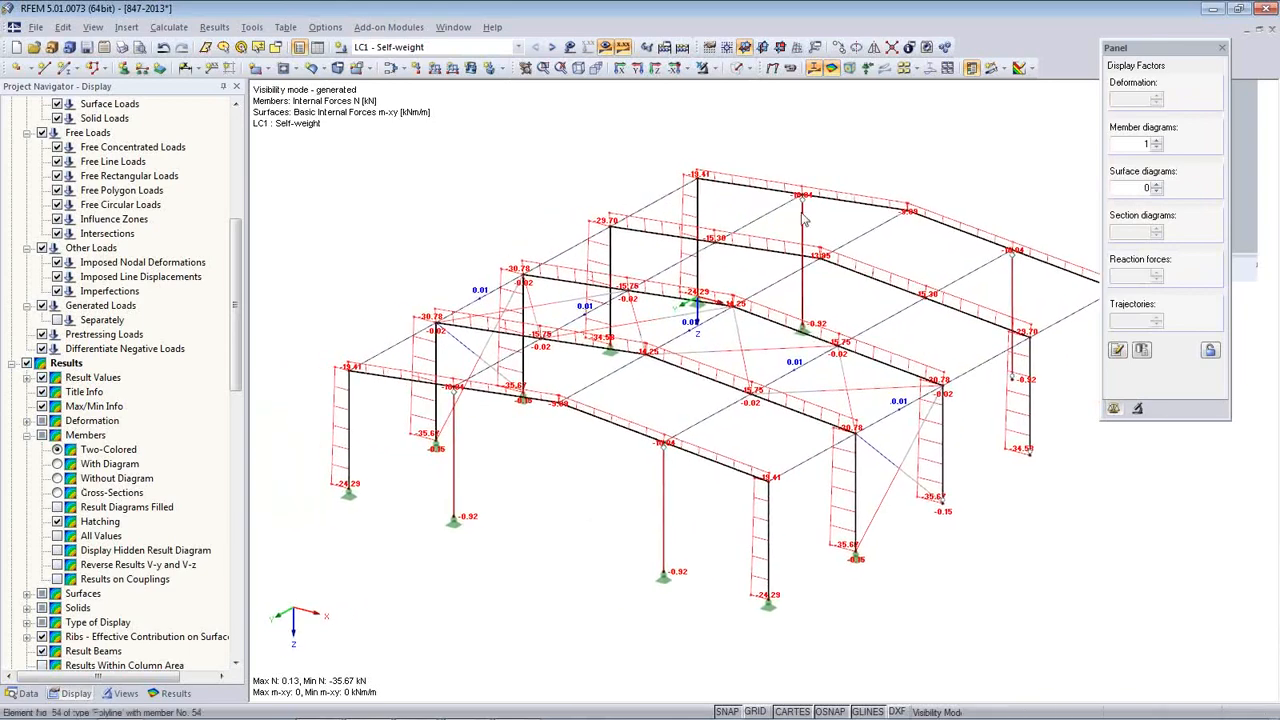
# - Change the displayed member internal force to the bending moment My and fit the whole frame in view
pyautogui.click(170, 693)
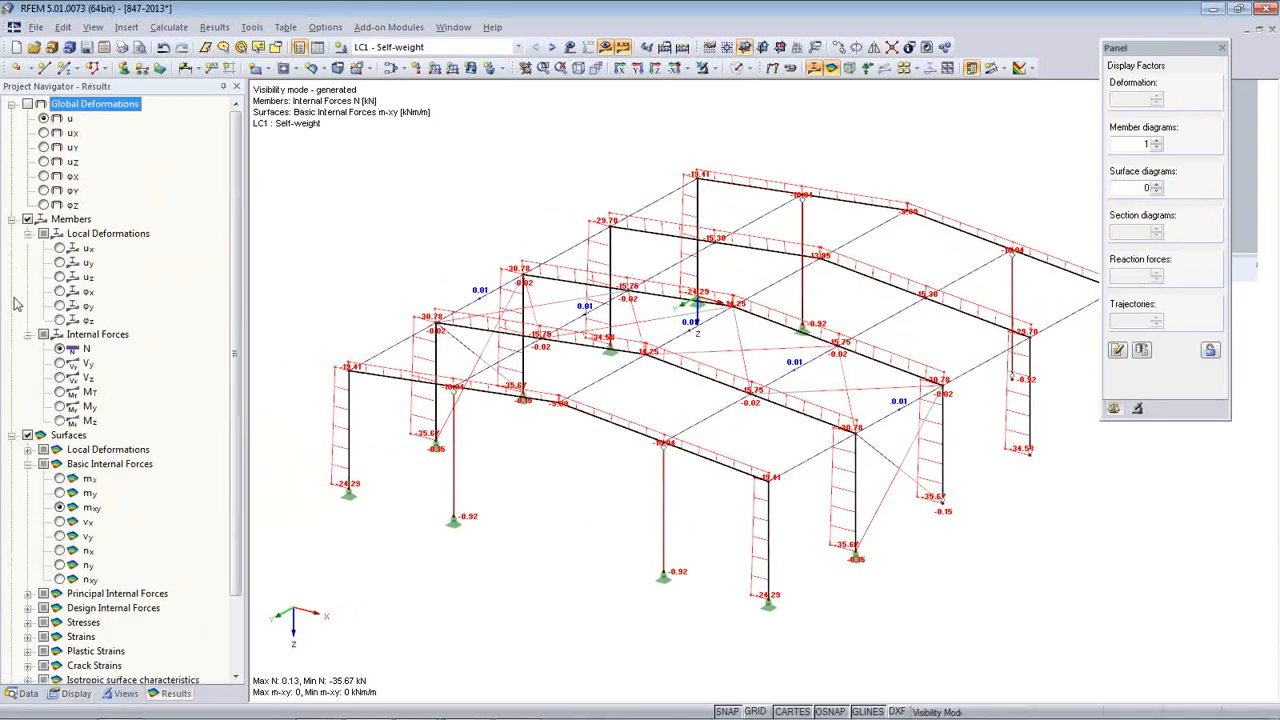
pyautogui.click(60, 406)
pyautogui.keyDown('ctrl'); pyautogui.moveTo(478, 492); pyautogui.dragTo(478, 497, button='middle'); pyautogui.keyUp('ctrl')
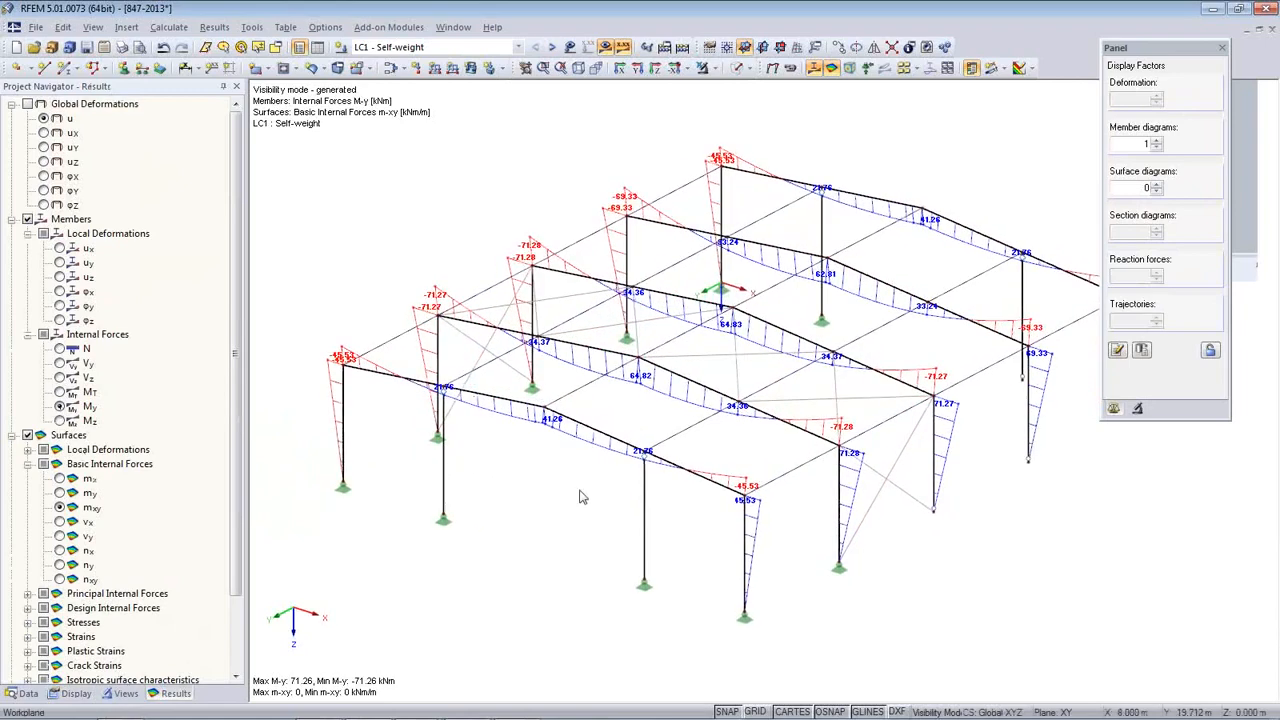
pyautogui.moveTo(588, 497); pyautogui.dragTo(513, 489, button='middle')
pyautogui.scroll(-1, 517, 480)
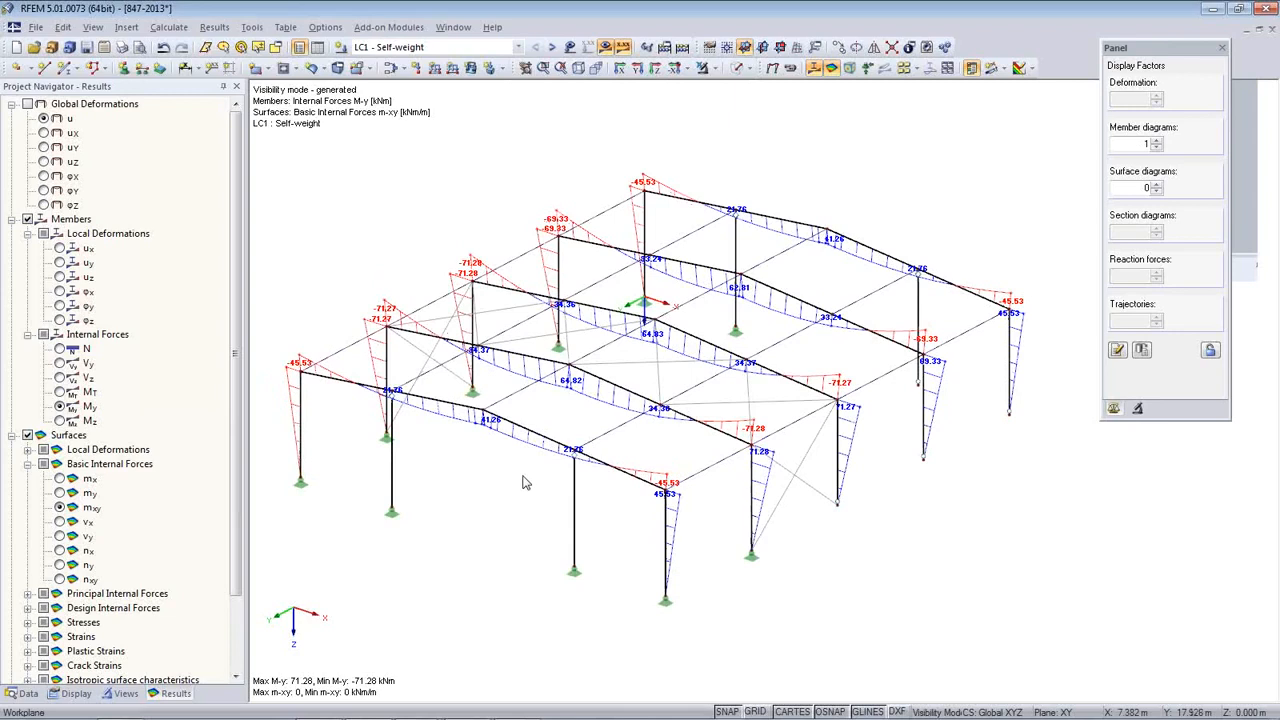
# - Set up a mass print to printout report PR1 with load graphics of LC1 Self-weight, LC2 Snow, LC3 Wind and LC4 Imposed load
pyautogui.click(122, 48)
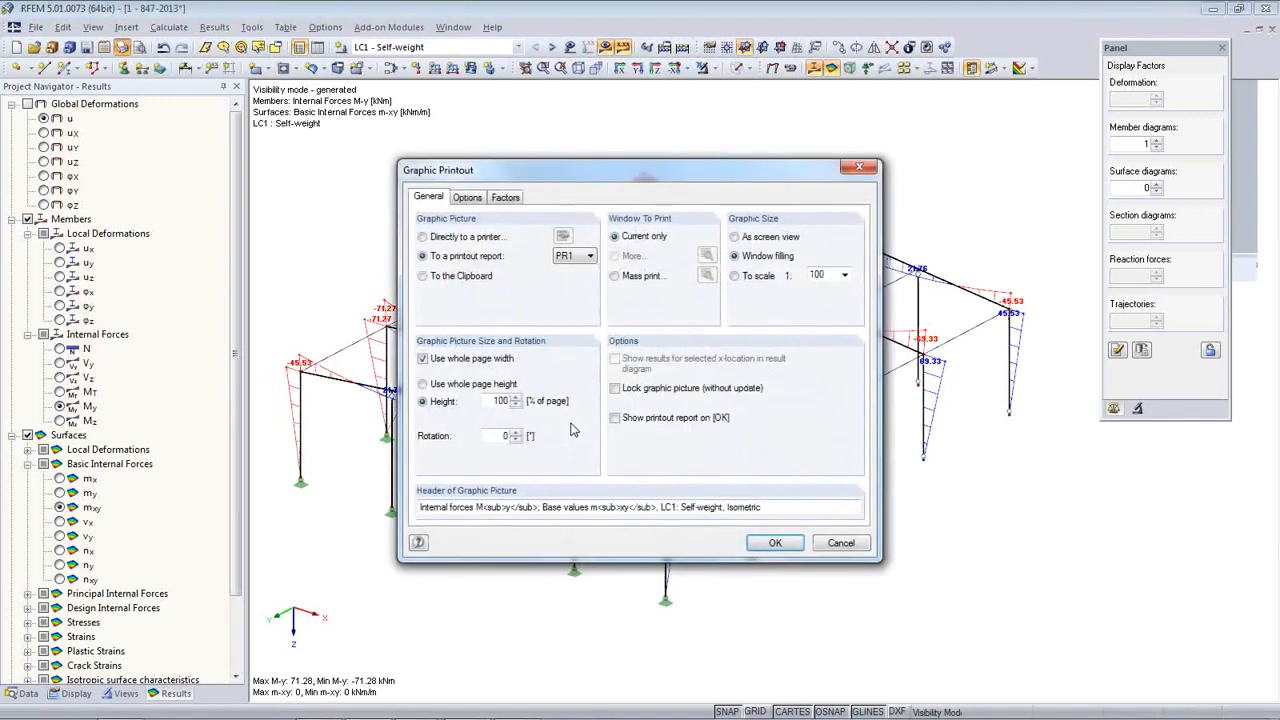
pyautogui.click(616, 276)
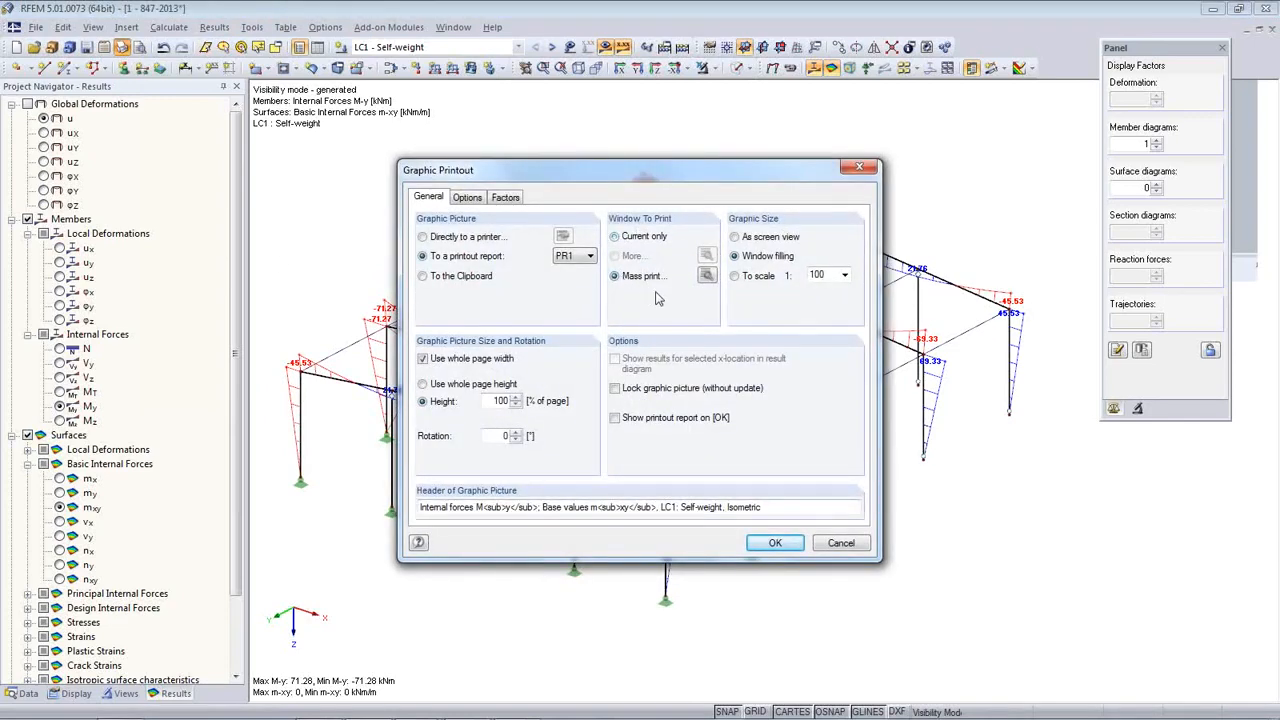
pyautogui.click(706, 275)
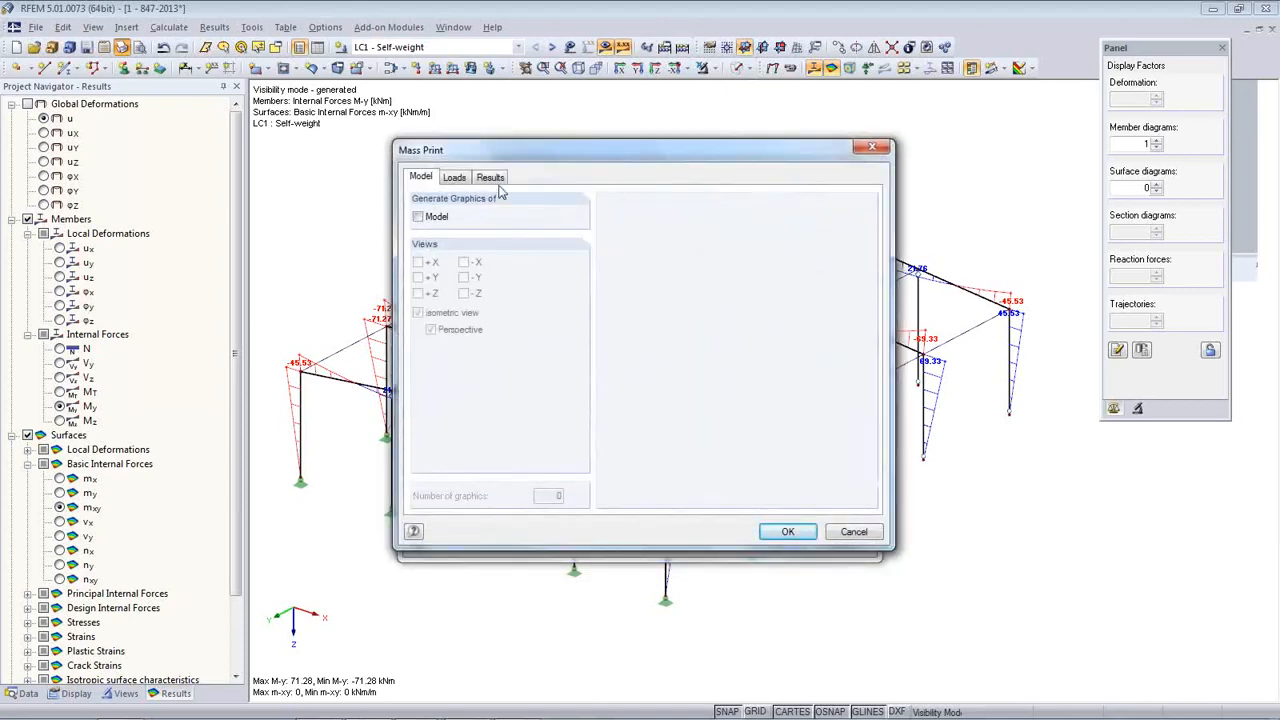
pyautogui.click(462, 180)
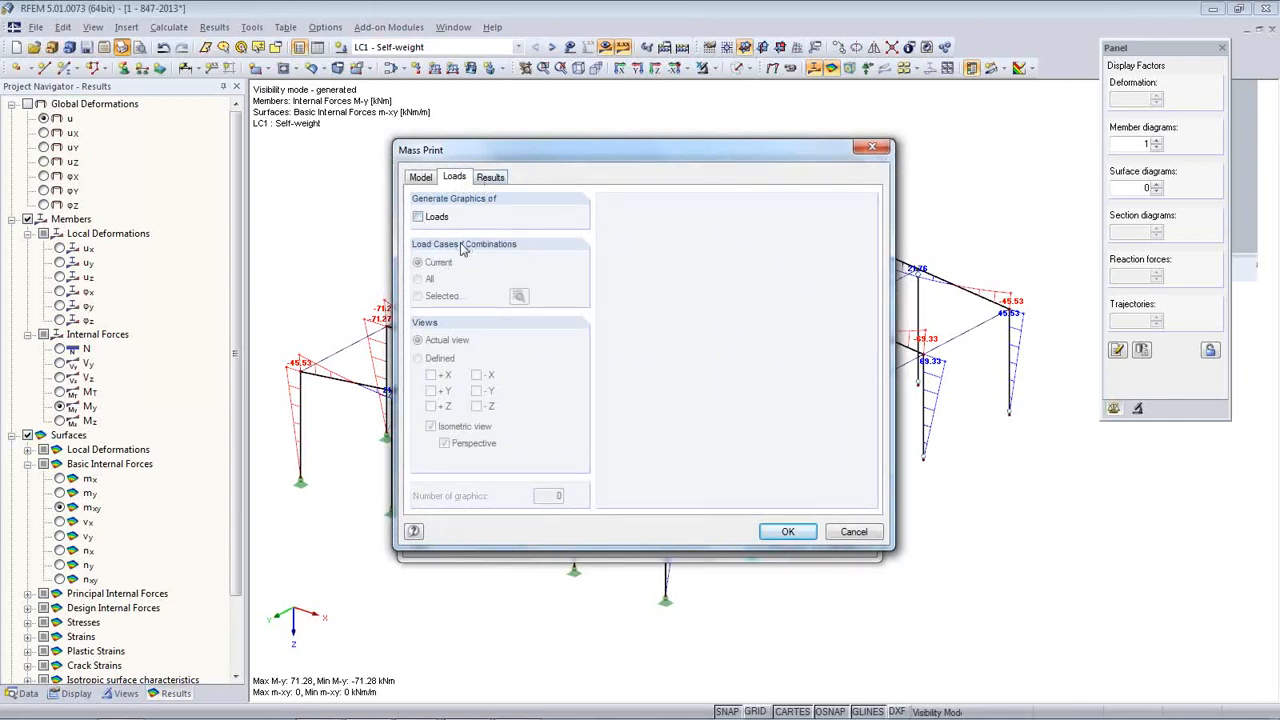
pyautogui.click(418, 216)
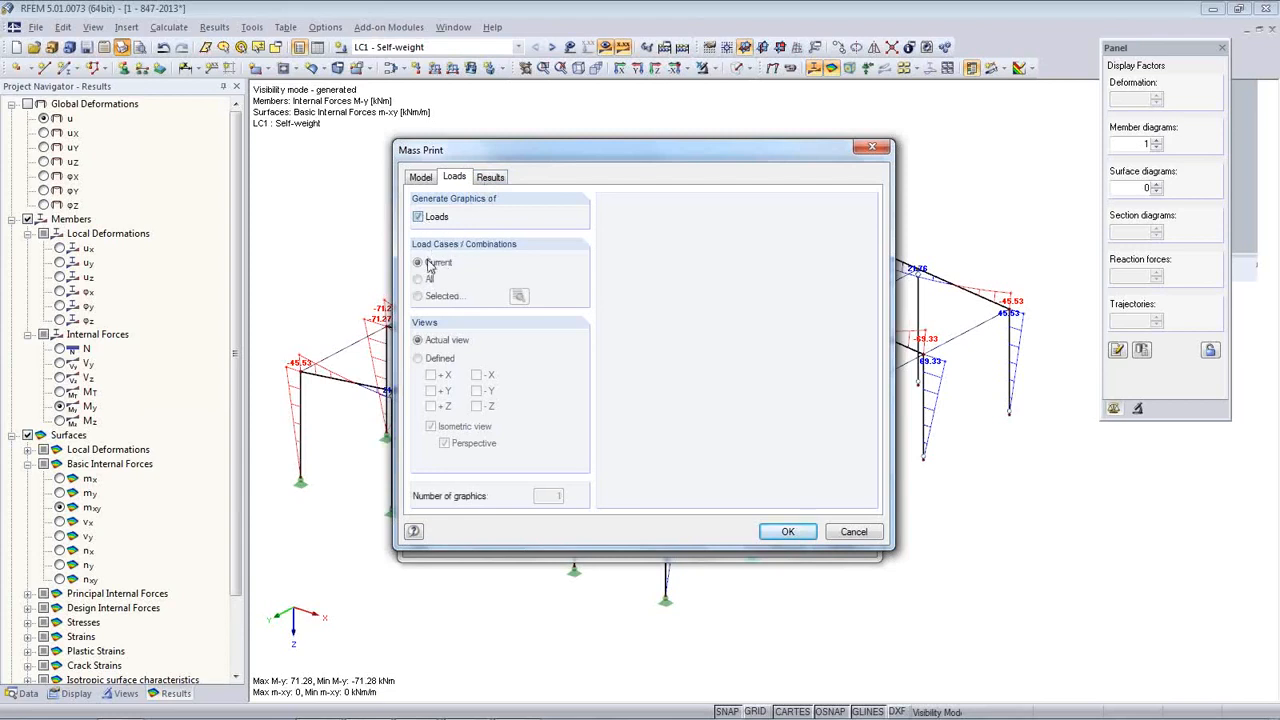
pyautogui.click(419, 296)
pyautogui.click(518, 296)
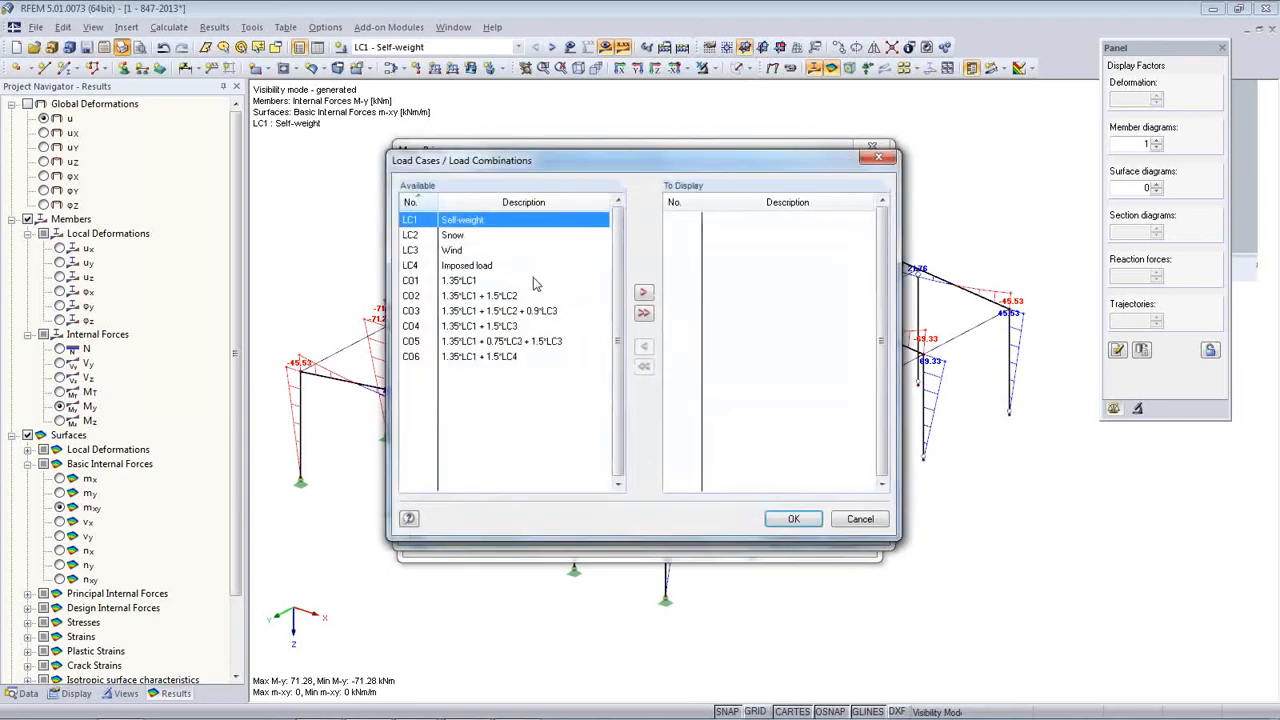
pyautogui.doubleClick(460, 221)
pyautogui.doubleClick(460, 221)
pyautogui.doubleClick(460, 221)
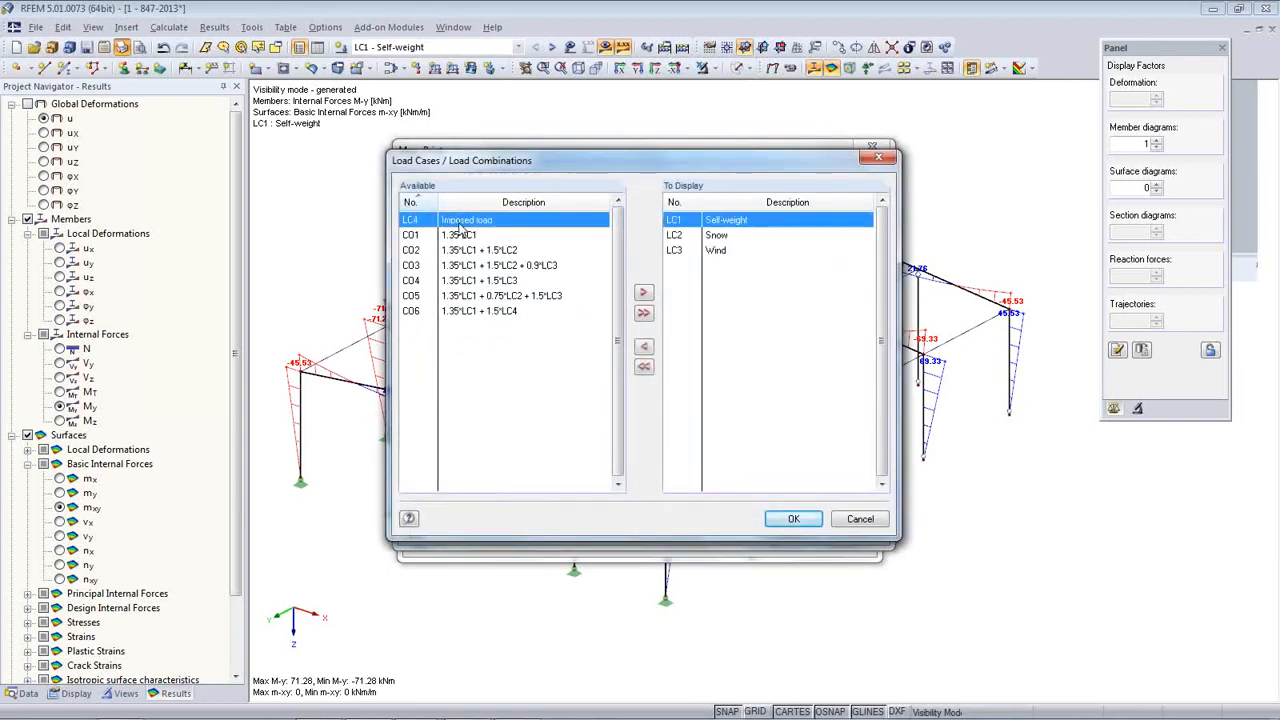
pyautogui.doubleClick(460, 221)
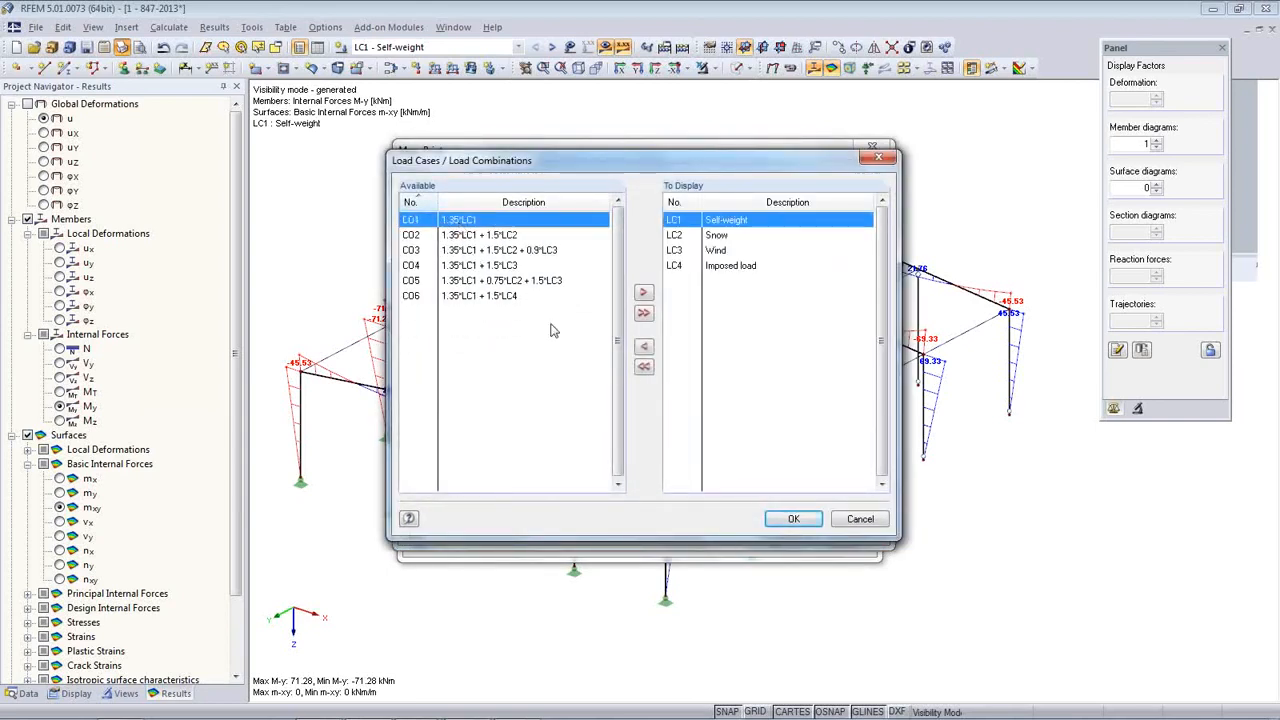
pyautogui.click(806, 524)
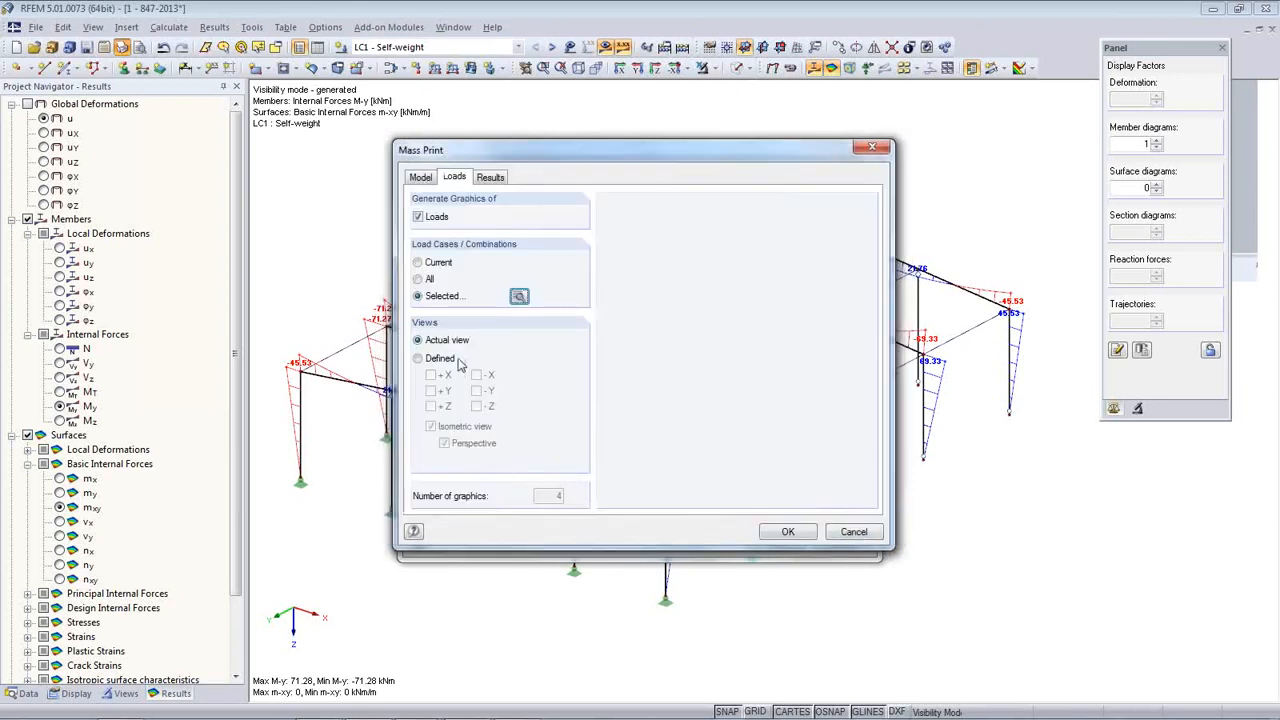
# - Include the member internal forces N, Vy, Vz, My and Mz in the mass-print results for all load cases and combinations
pyautogui.click(490, 177)
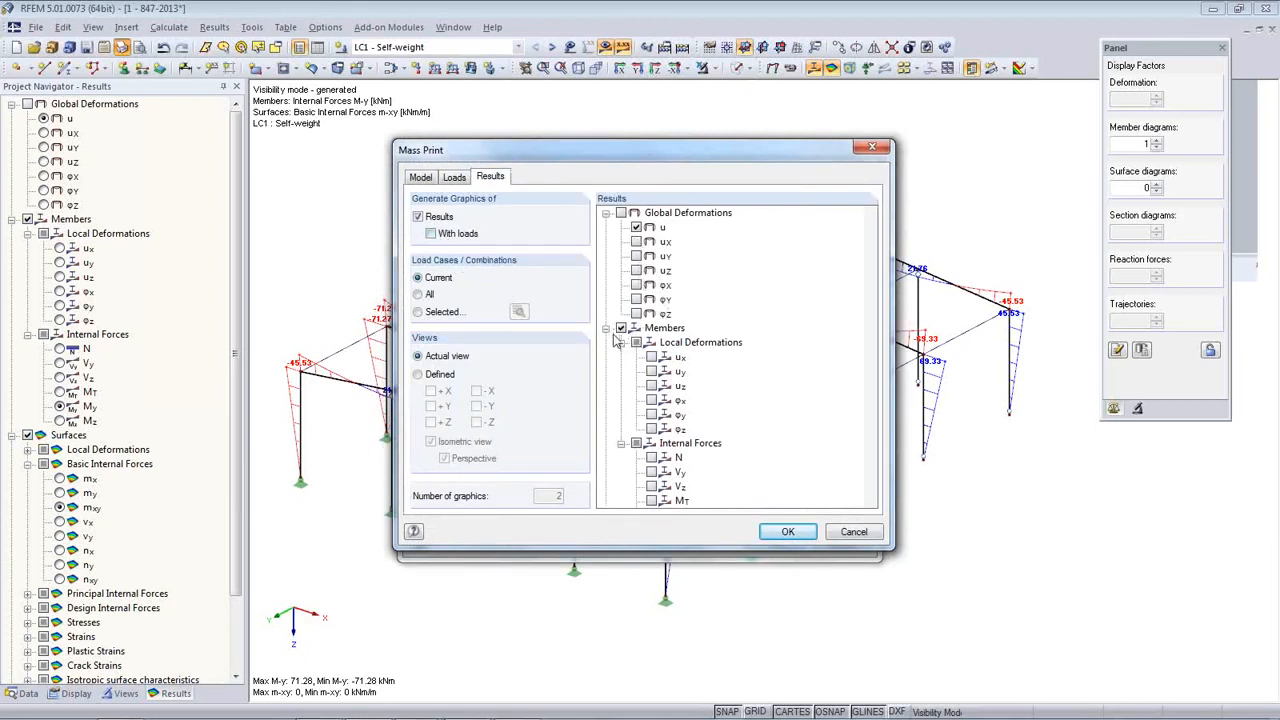
pyautogui.moveTo(870, 330); pyautogui.dragTo(870, 398)
pyautogui.click(651, 299)
pyautogui.click(651, 313)
pyautogui.click(651, 328)
pyautogui.click(651, 356)
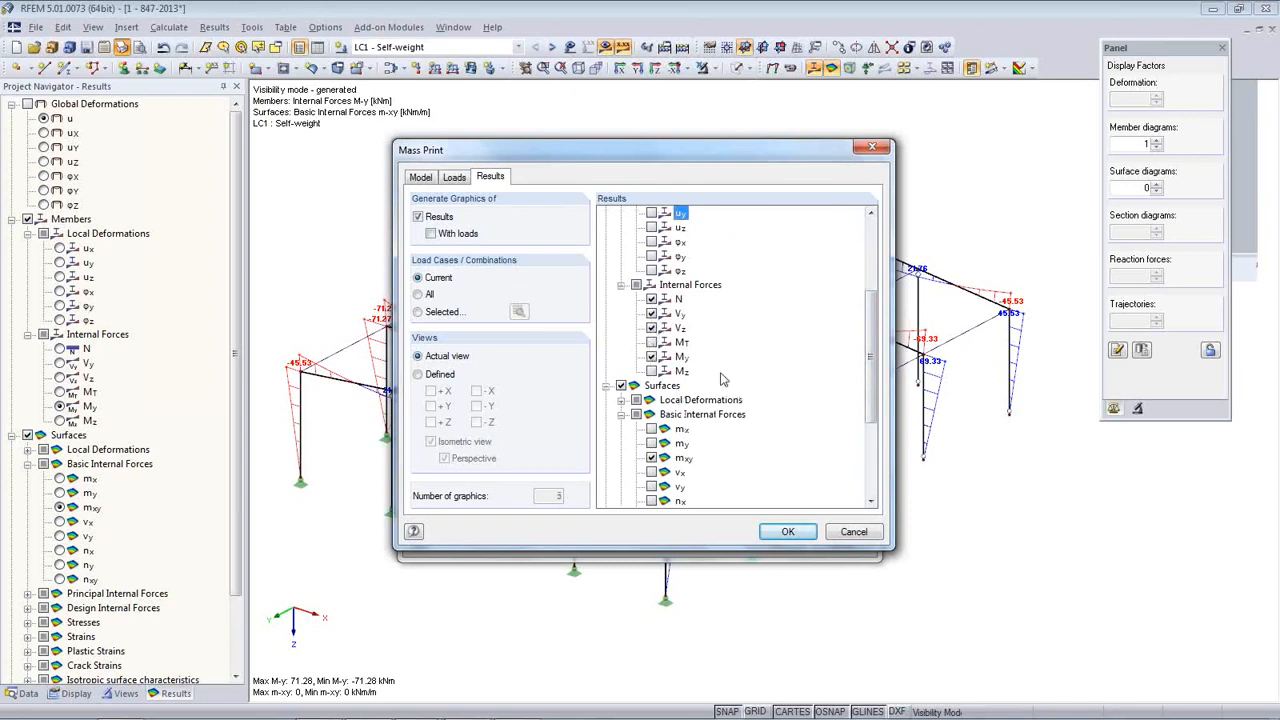
pyautogui.click(651, 371)
pyautogui.click(418, 294)
pyautogui.click(786, 536)
# - Set the graphic picture height to 50 % of the page and send the graphics to the printout report
pyautogui.doubleClick(486, 404)
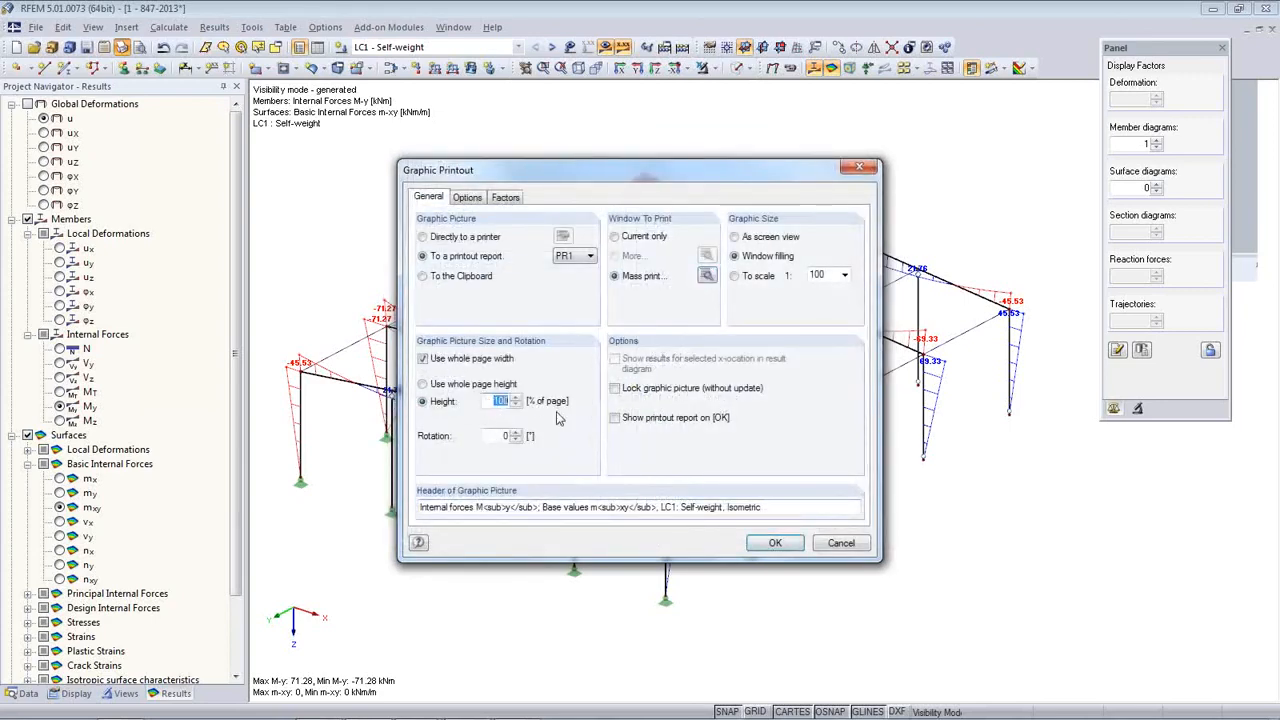
pyautogui.write('50')
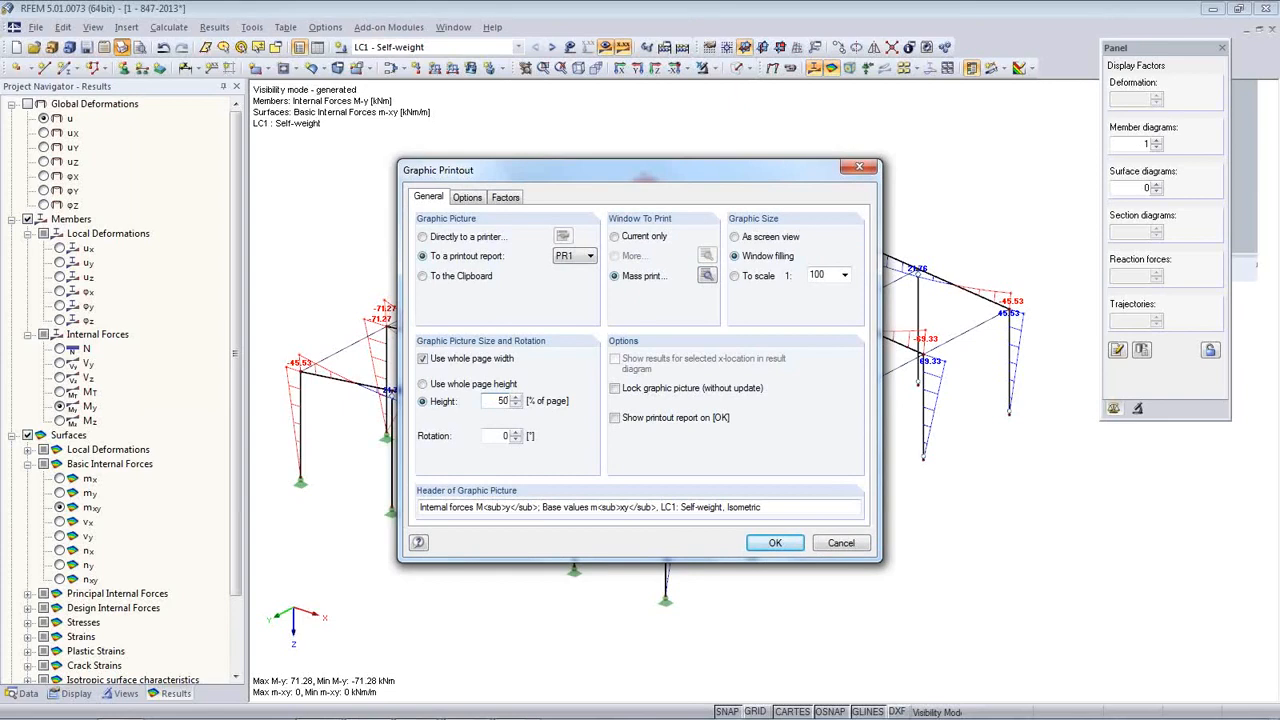
pyautogui.click(775, 547)
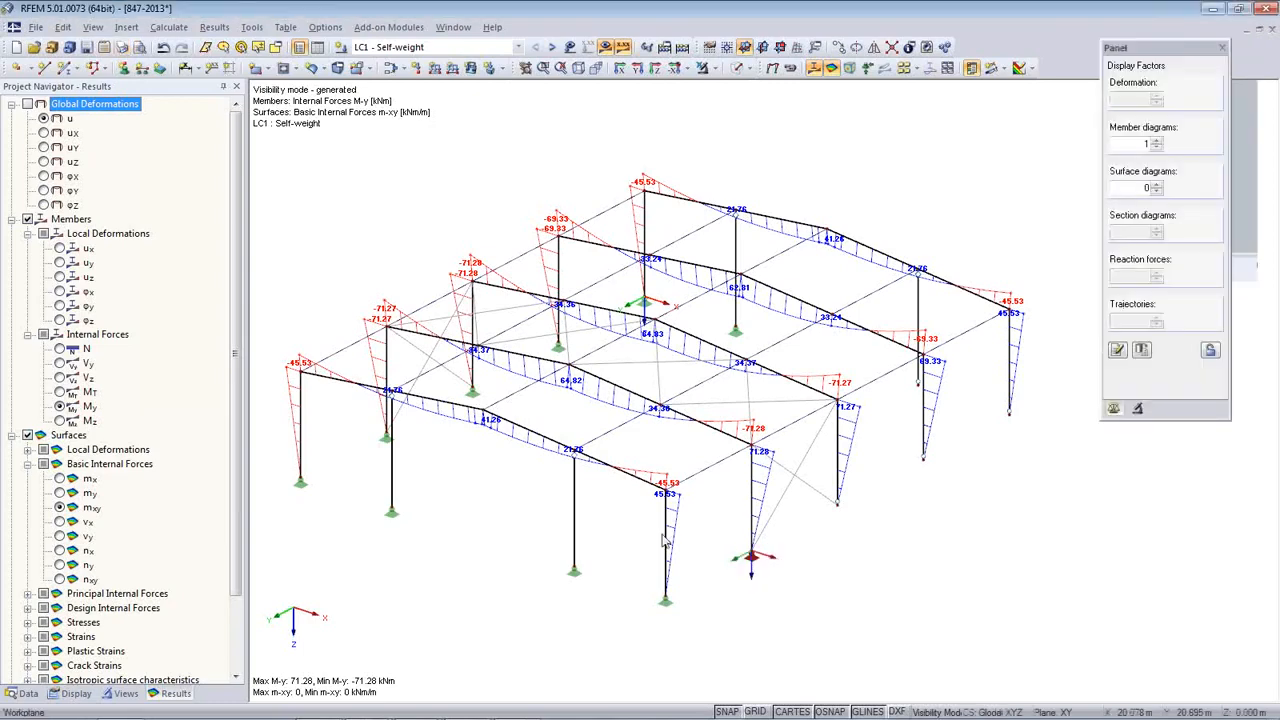
# - Open the printout report "PR1: RFEM, Steel and Concrete" from the project data
pyautogui.click(13, 692)
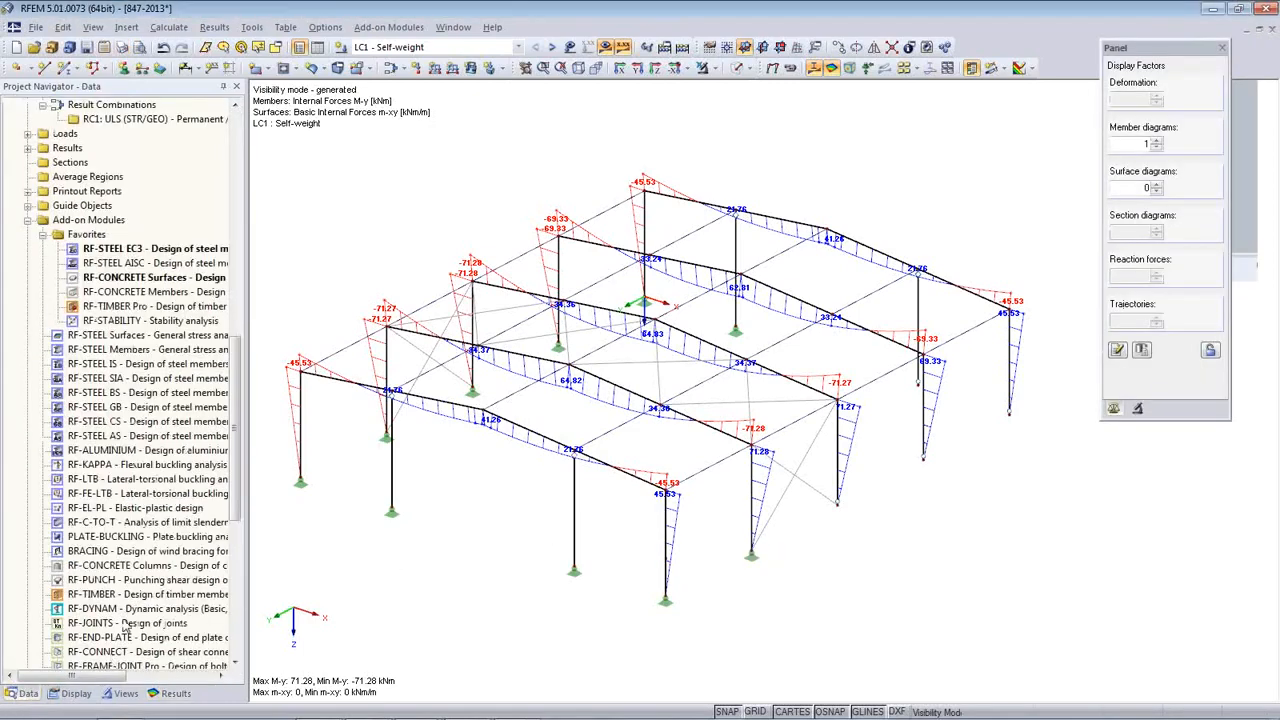
pyautogui.scroll(1, 72, 415)
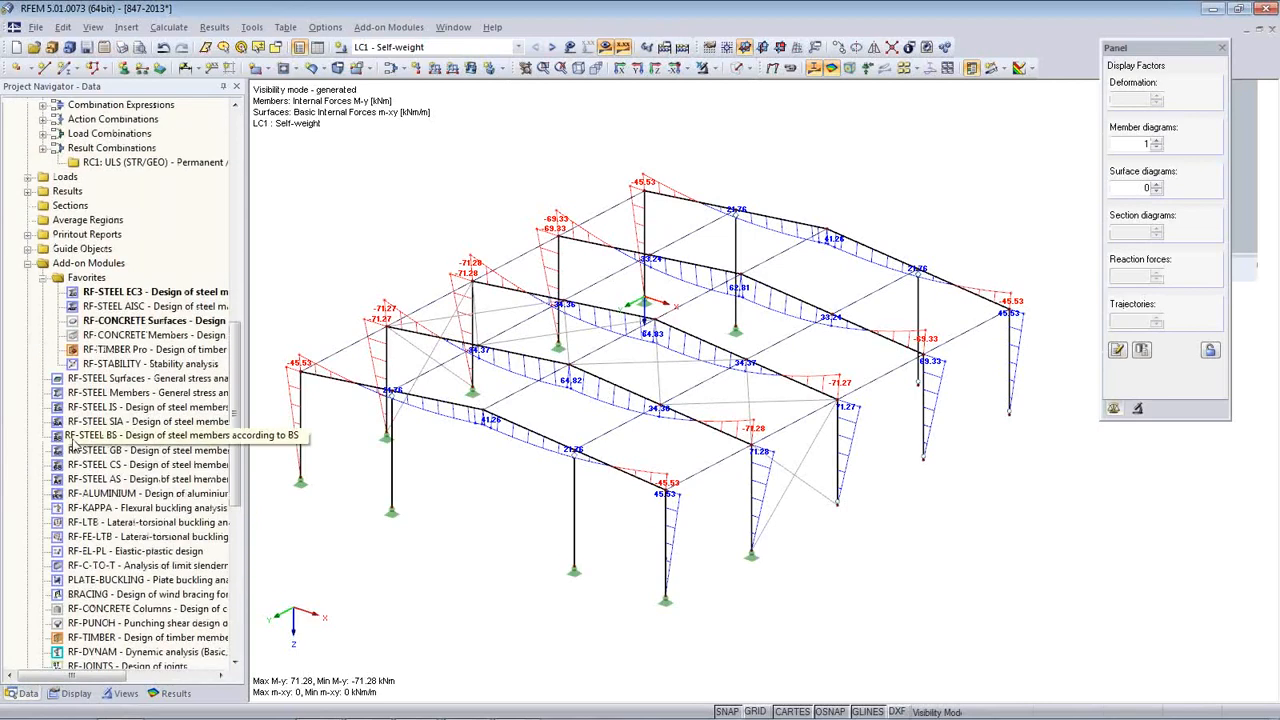
pyautogui.click(29, 234)
pyautogui.scroll(5, 88, 225)
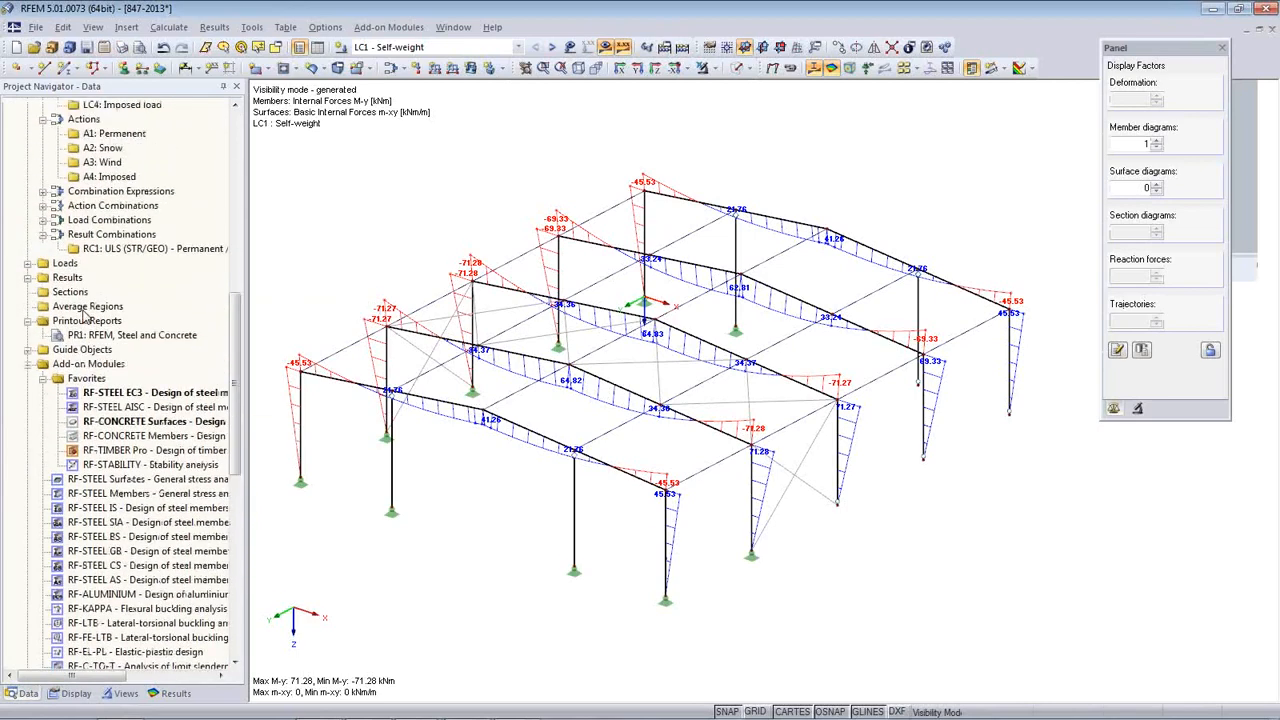
pyautogui.click(100, 468)
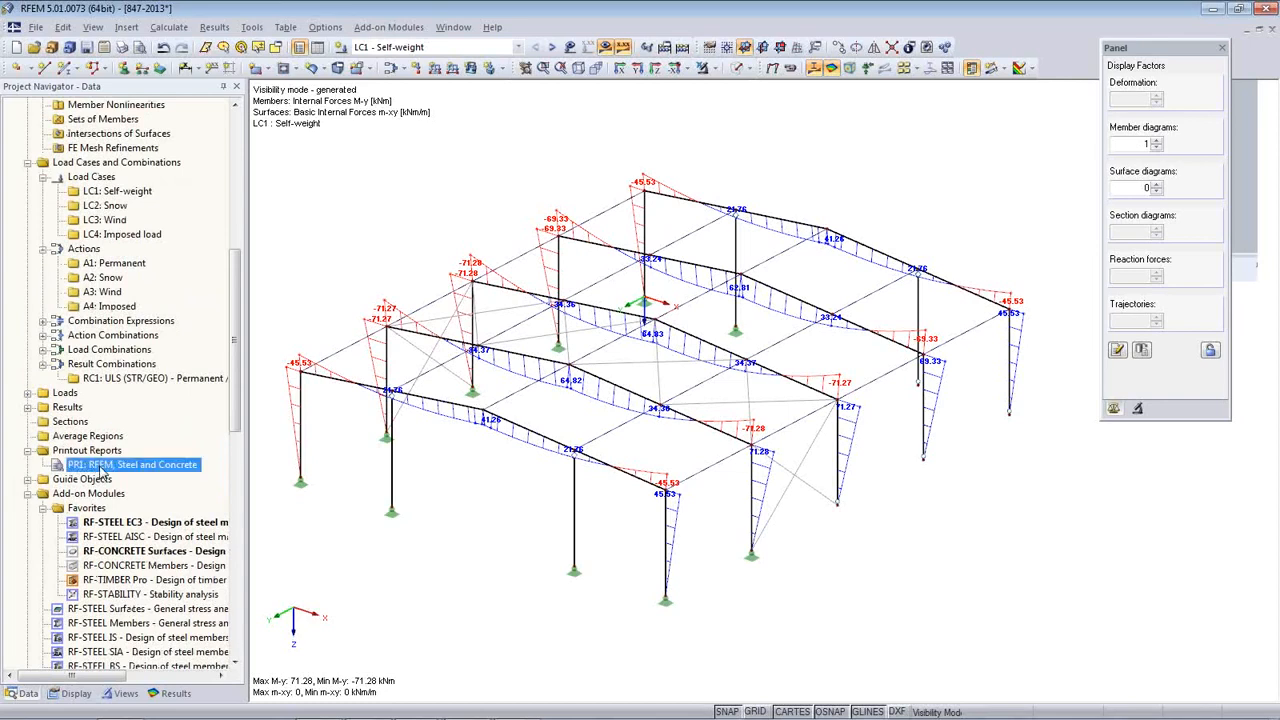
pyautogui.doubleClick(100, 468)
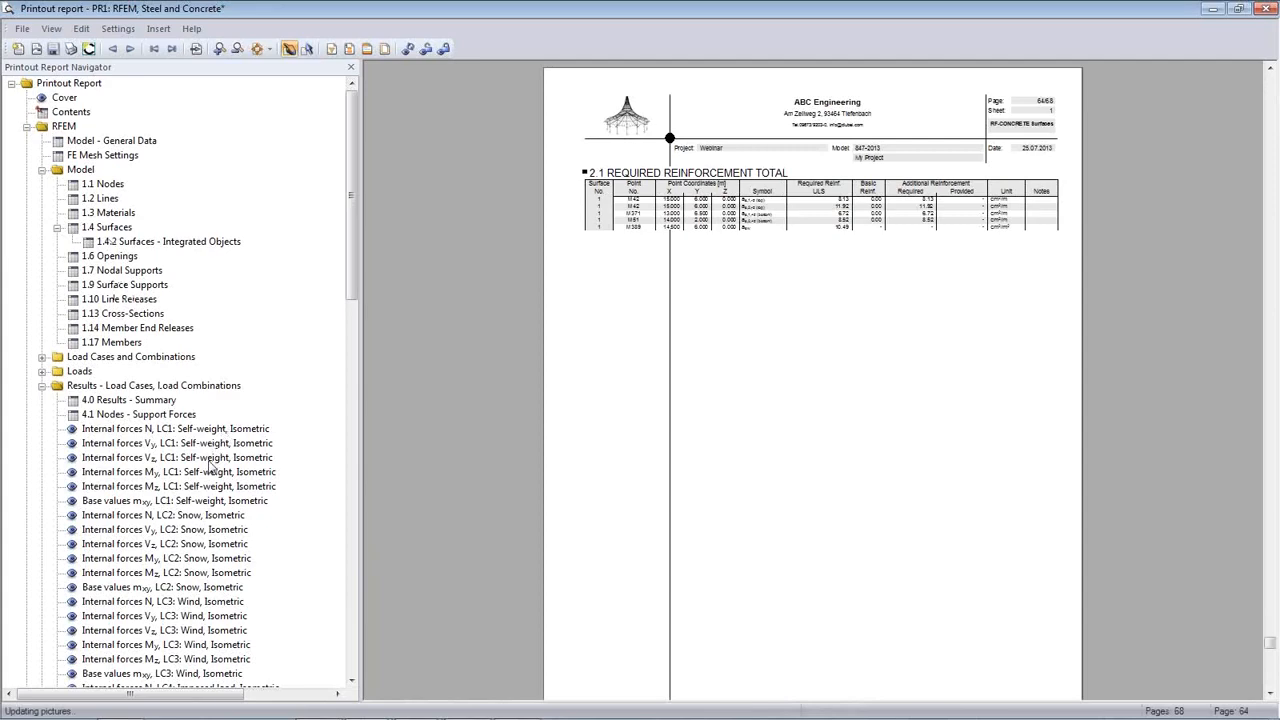
# - Find the internal forces My graphic of CO4 in the report and examine it together with the Mz and mxy graphics
pyautogui.scroll(-3, 210, 465)
pyautogui.scroll(-20, 210, 465)
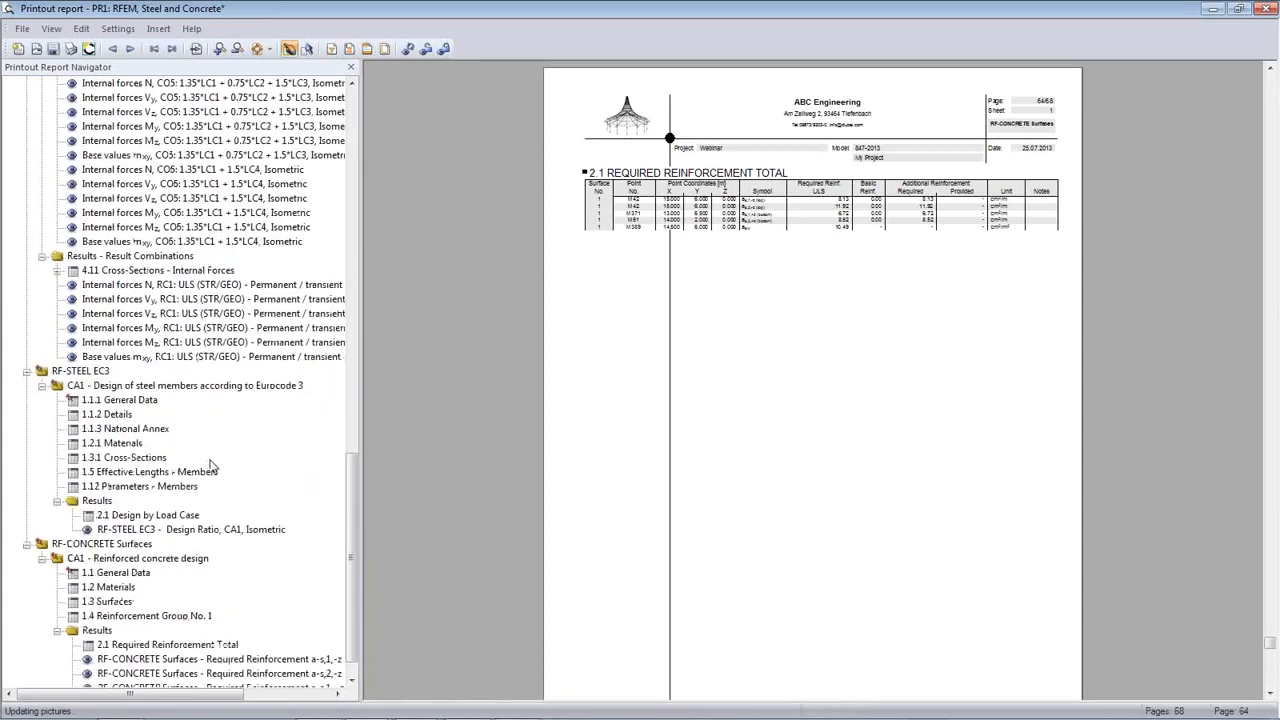
pyautogui.scroll(7, 212, 462)
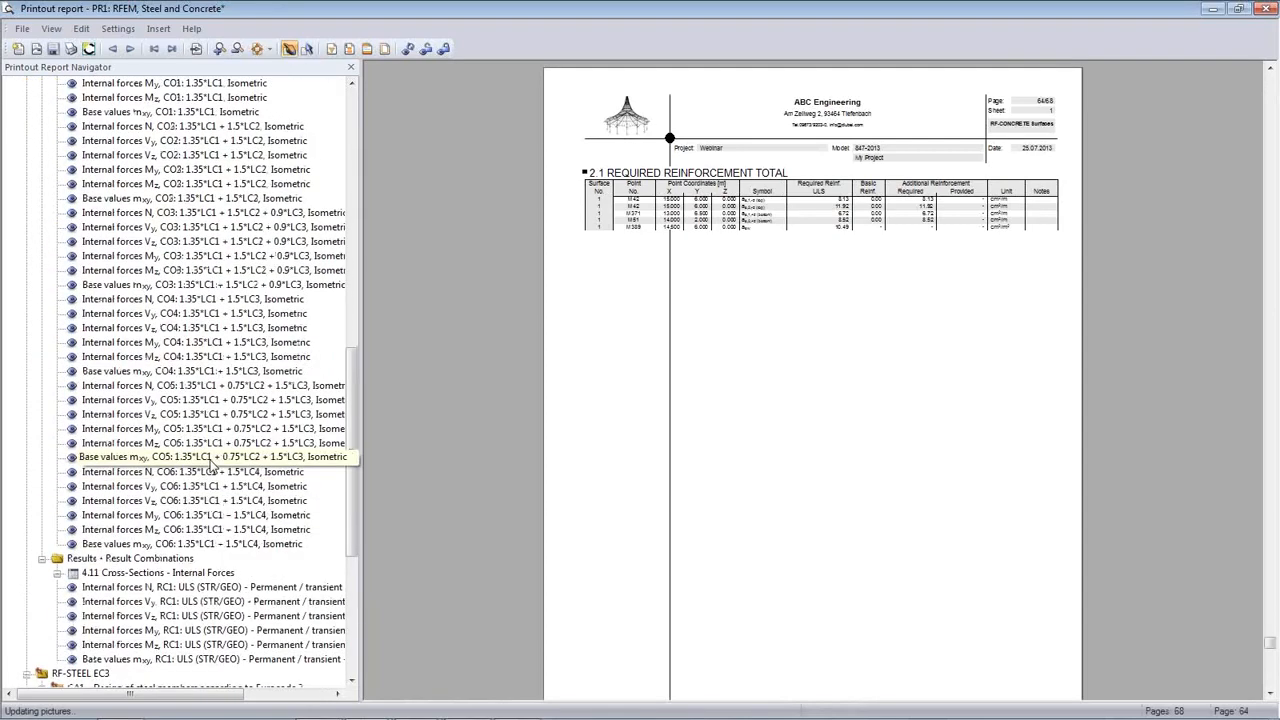
pyautogui.click(191, 343)
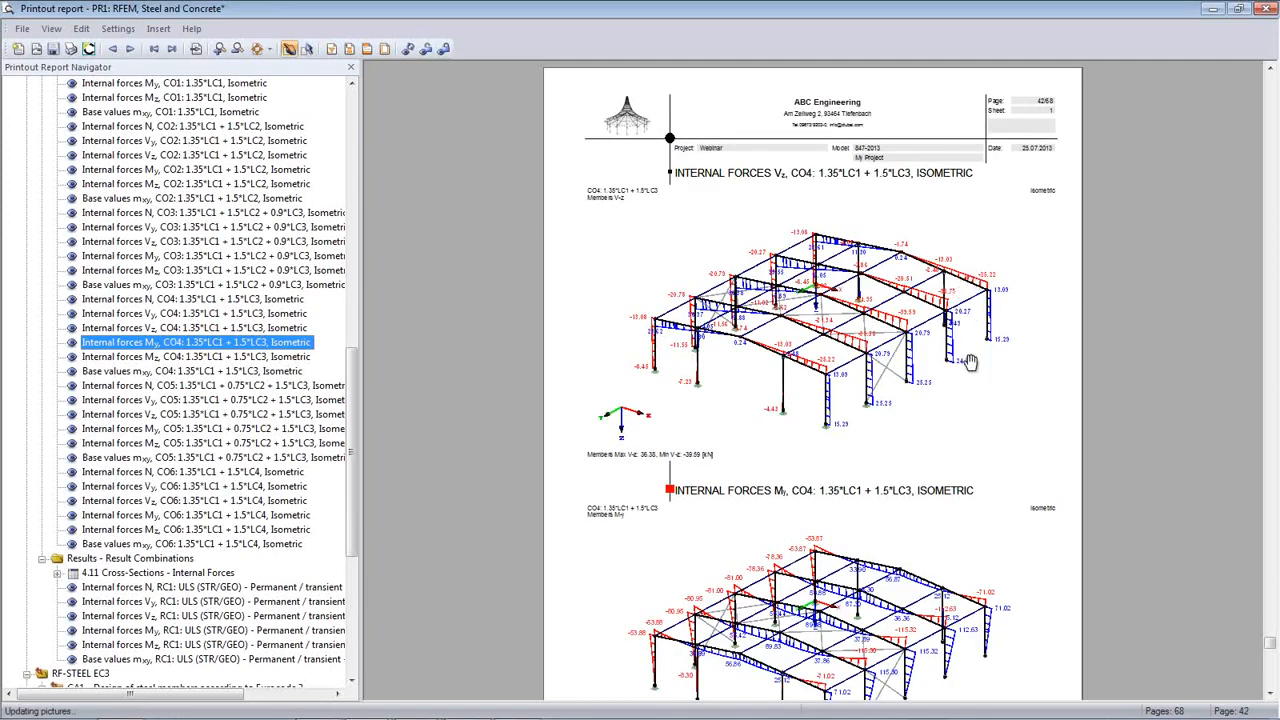
pyautogui.scroll(-1, 970, 362)
pyautogui.scroll(-10, 970, 362)
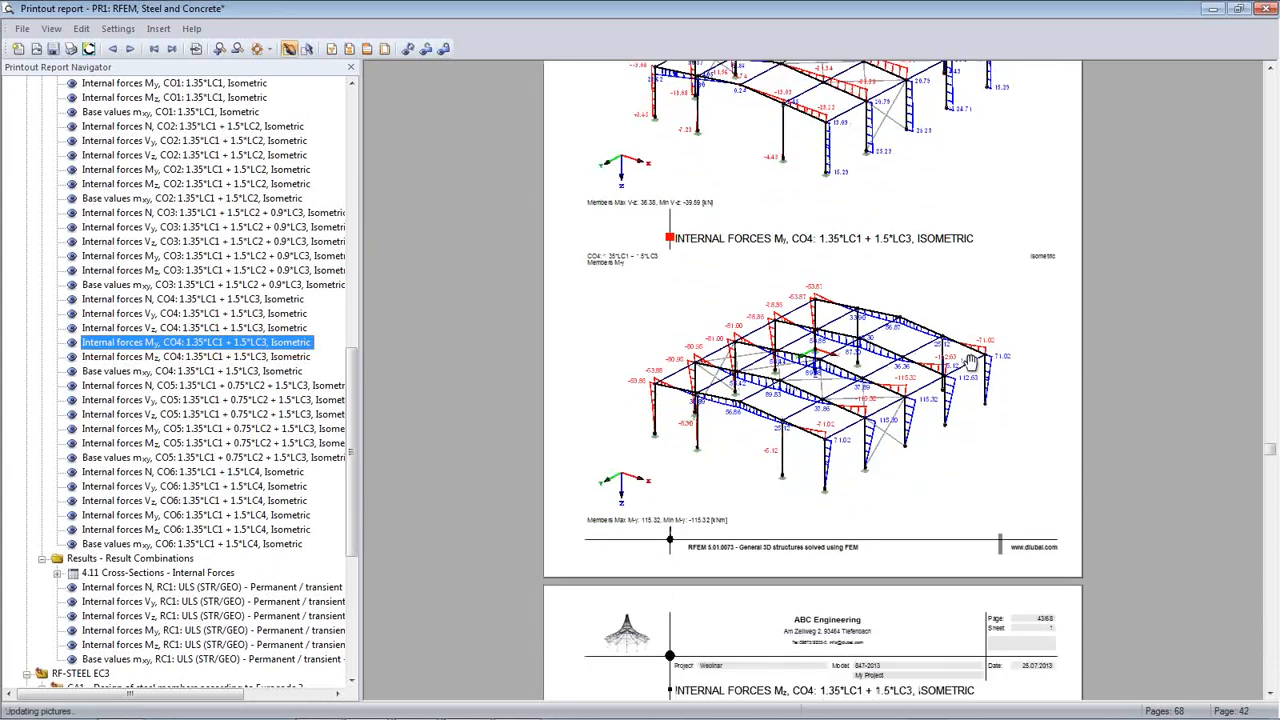
pyautogui.scroll(-8, 970, 362)
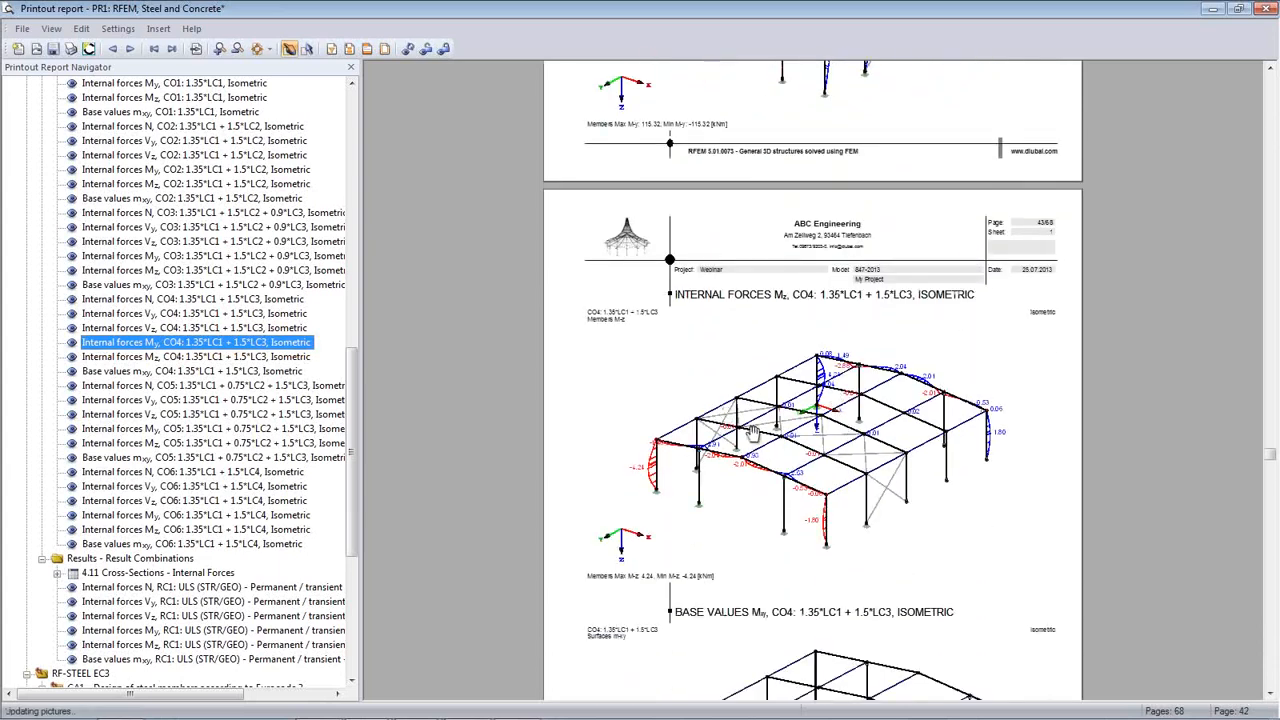
pyautogui.scroll(-10, 755, 432)
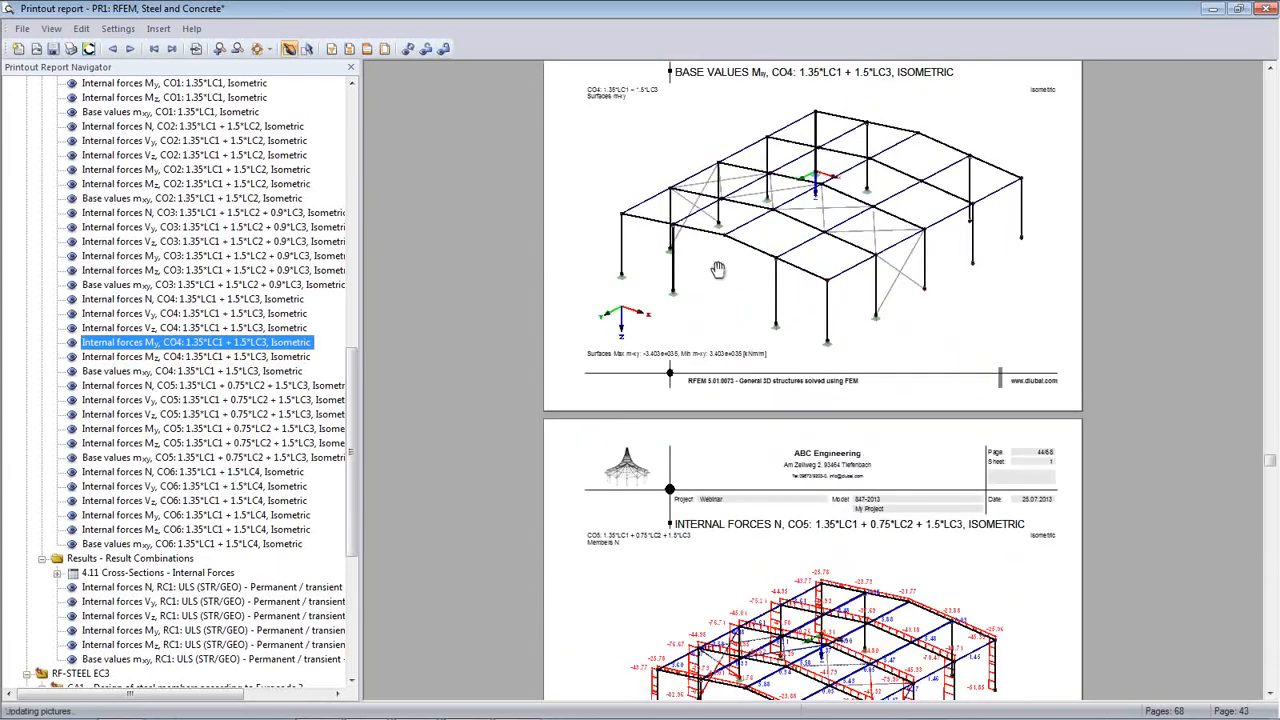
pyautogui.scroll(2, 770, 275)
pyautogui.scroll(1, 740, 360)
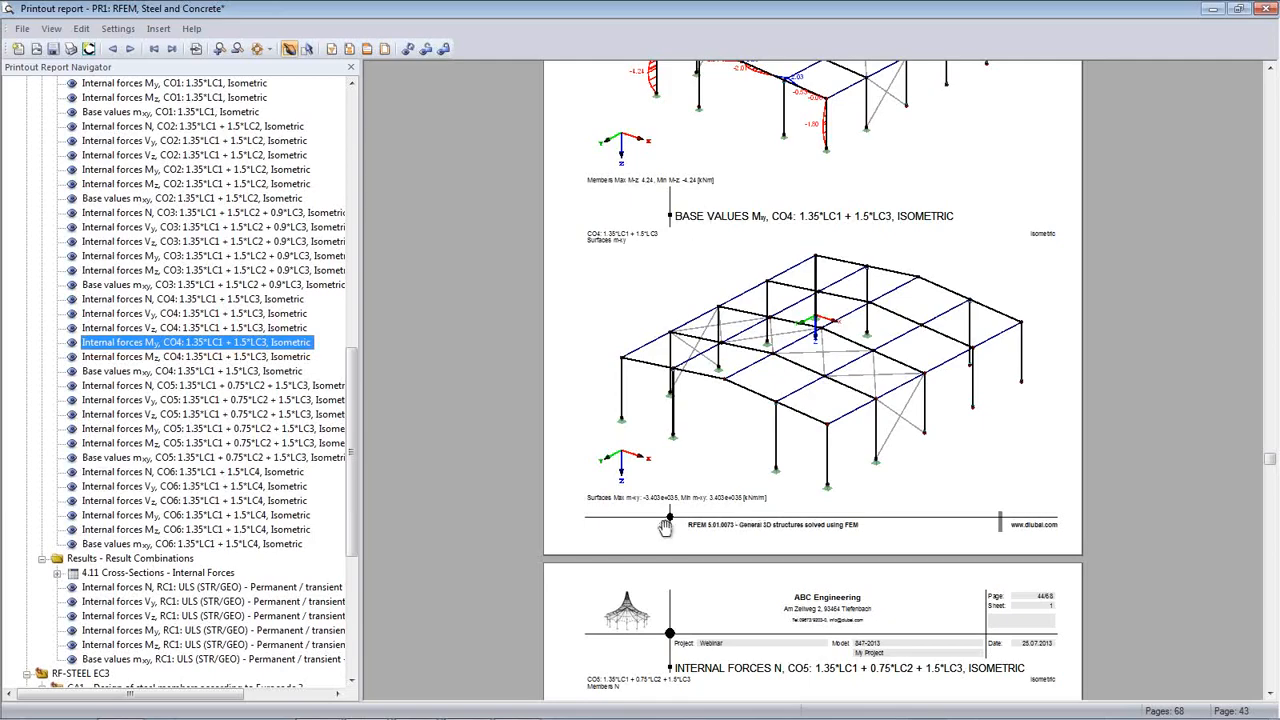
# - Examine the internal force graphics of CO5 and then the Vy graphic of result combination RC1
pyautogui.scroll(-2, 848, 540)
pyautogui.scroll(-20, 848, 540)
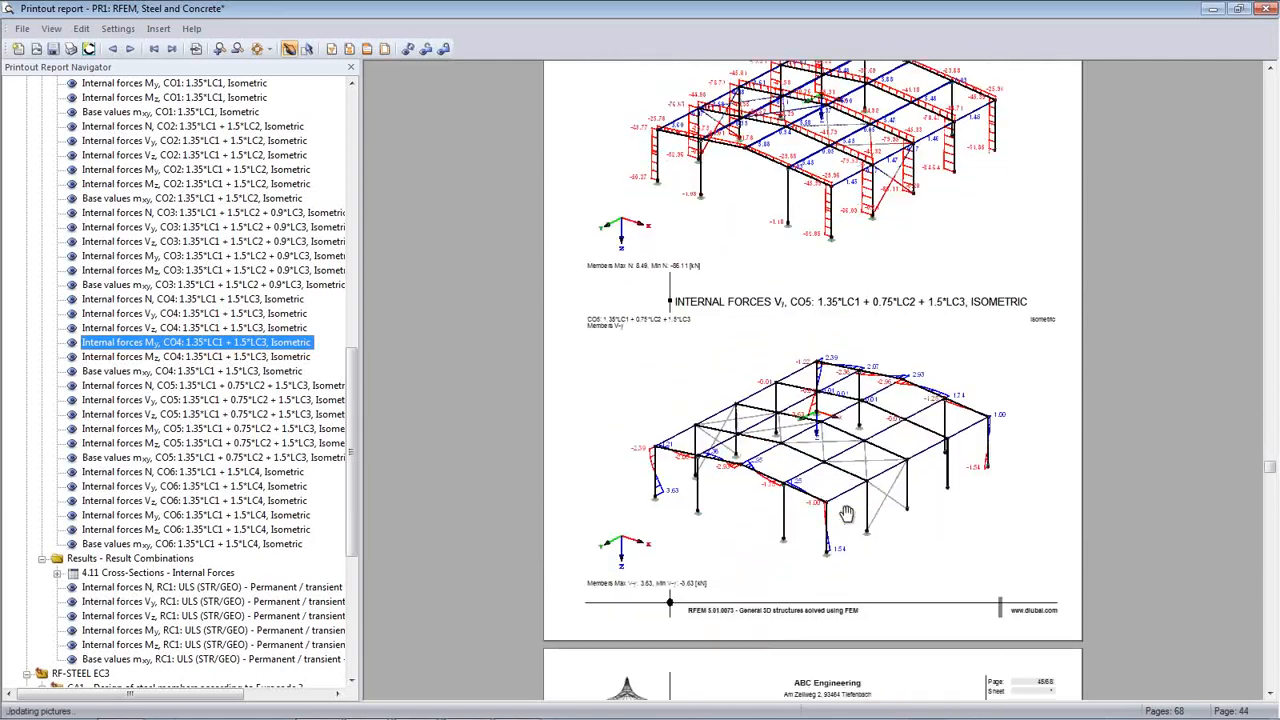
pyautogui.scroll(-12, 846, 510)
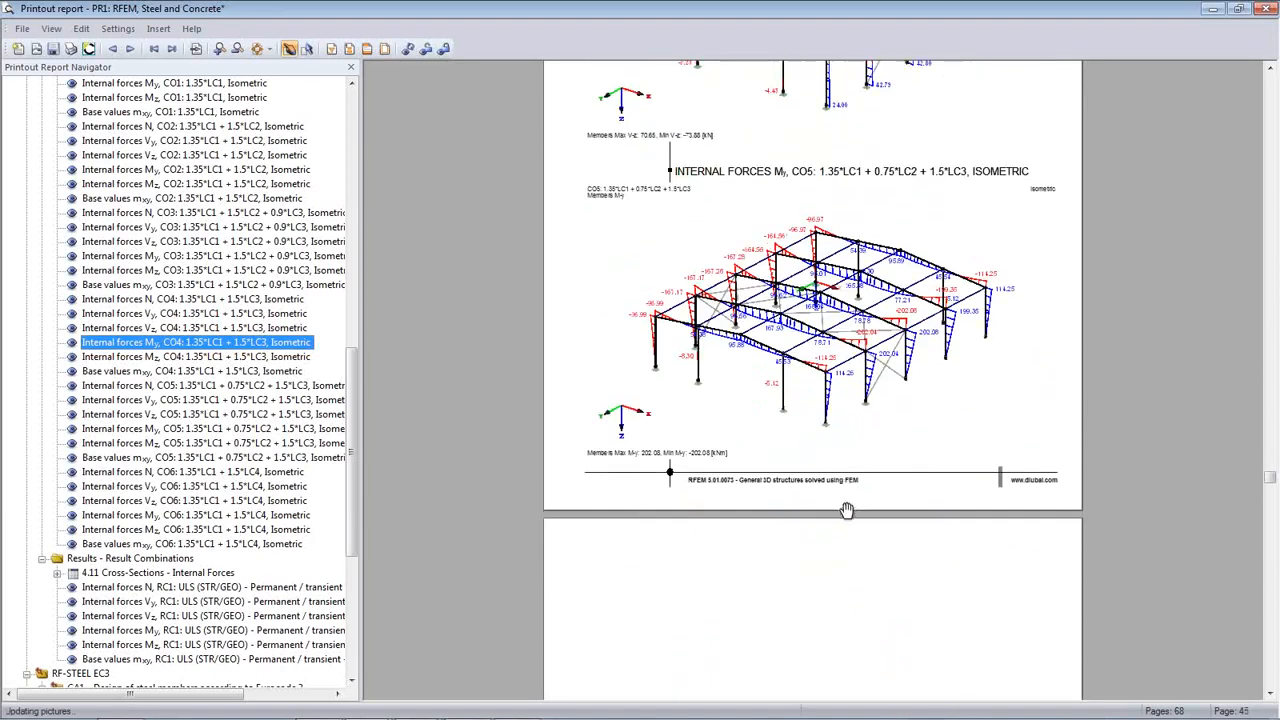
pyautogui.scroll(-3, 846, 508)
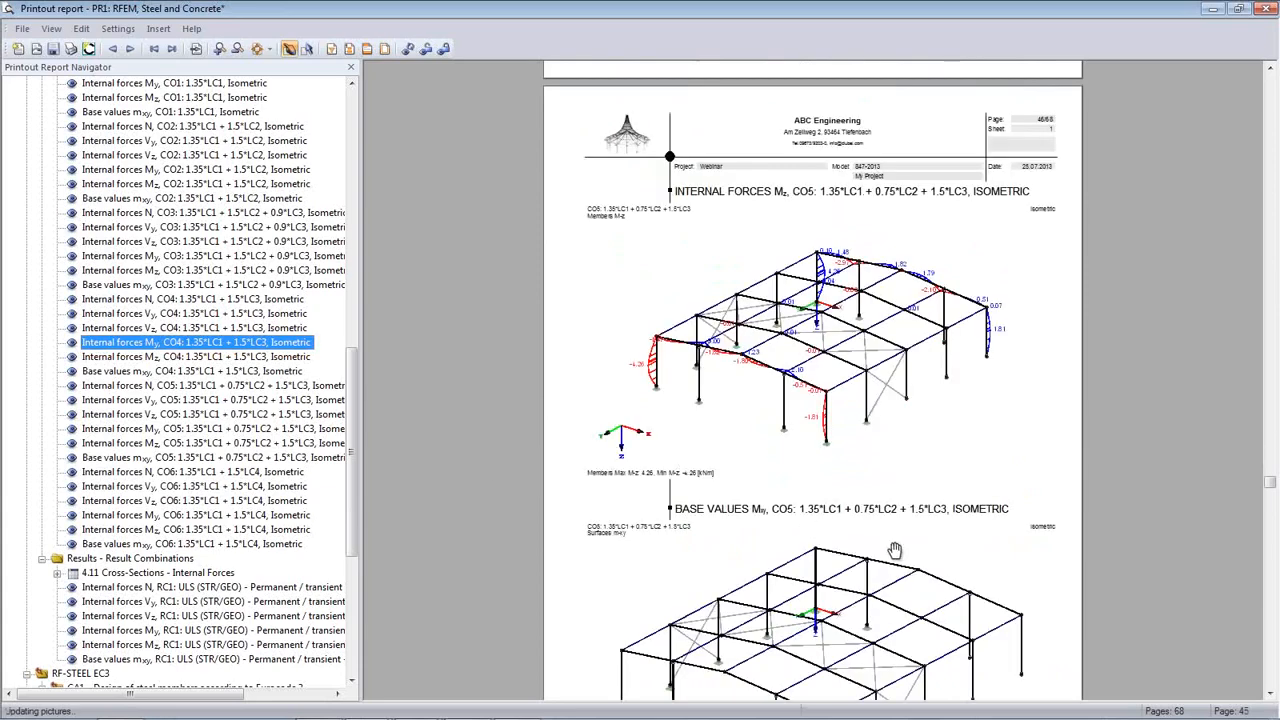
pyautogui.scroll(-2, 888, 545)
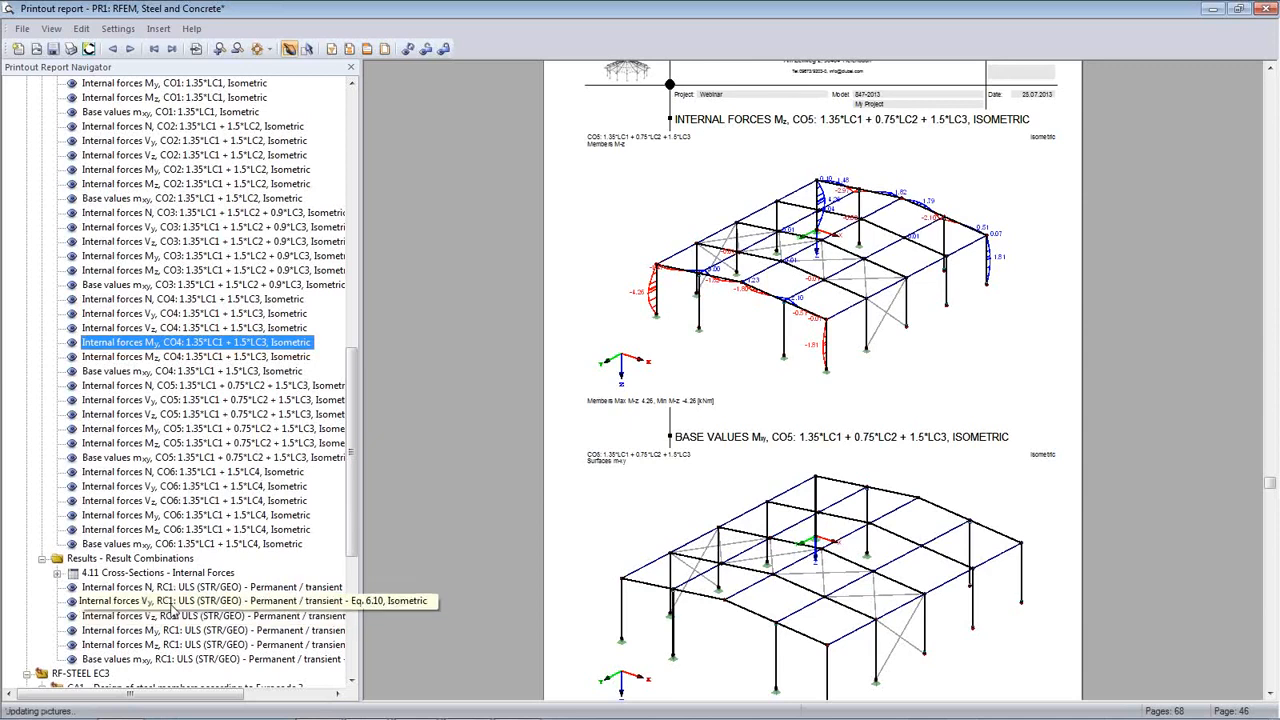
pyautogui.click(172, 602)
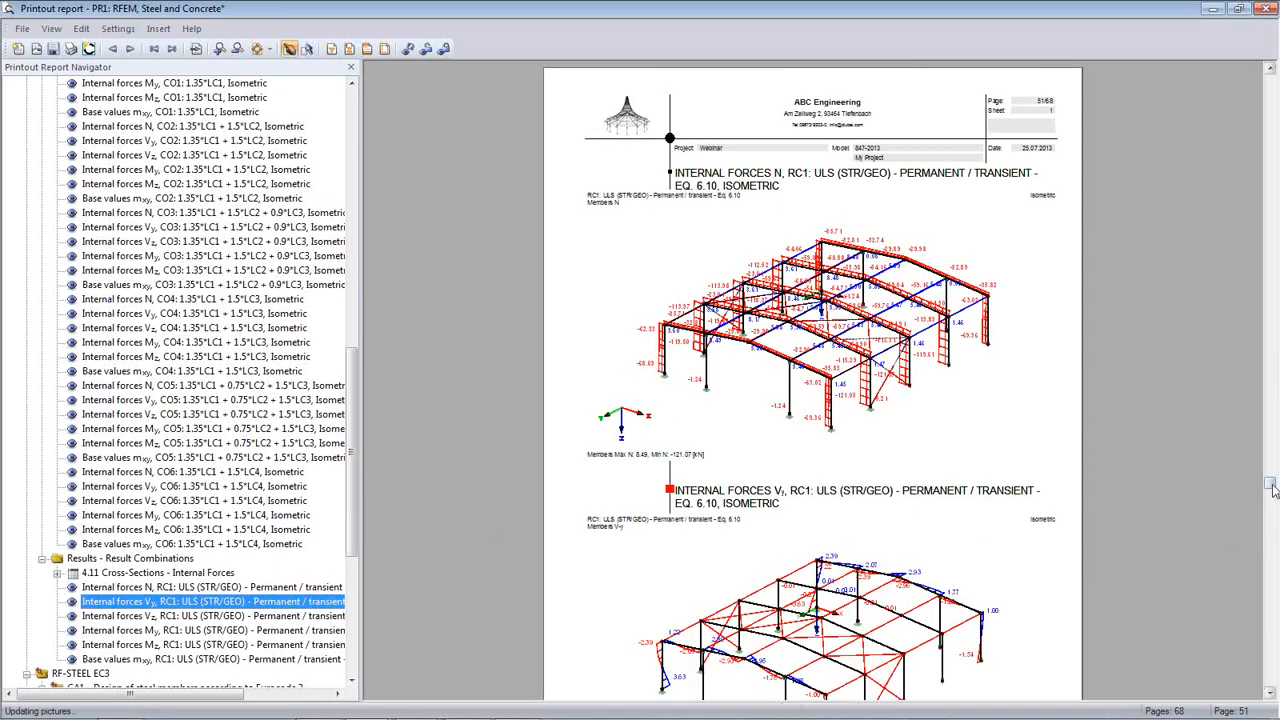
# - Examine the RF-STEEL EC3 design ratio graphic and the RF-CONCRETE Surfaces required reinforcement a-s,2,-z (top) graphic
pyautogui.moveTo(1272, 487); pyautogui.dragTo(1269, 630)
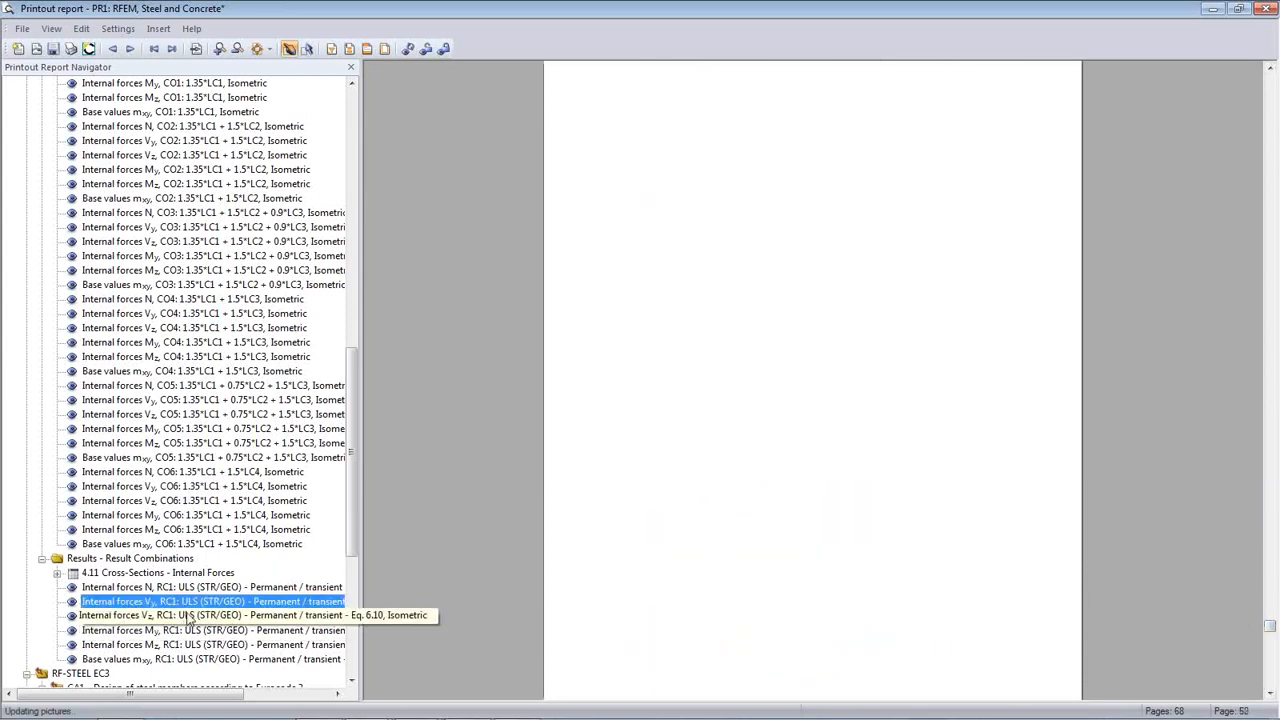
pyautogui.scroll(-4, 323, 564)
pyautogui.scroll(-4, 181, 450)
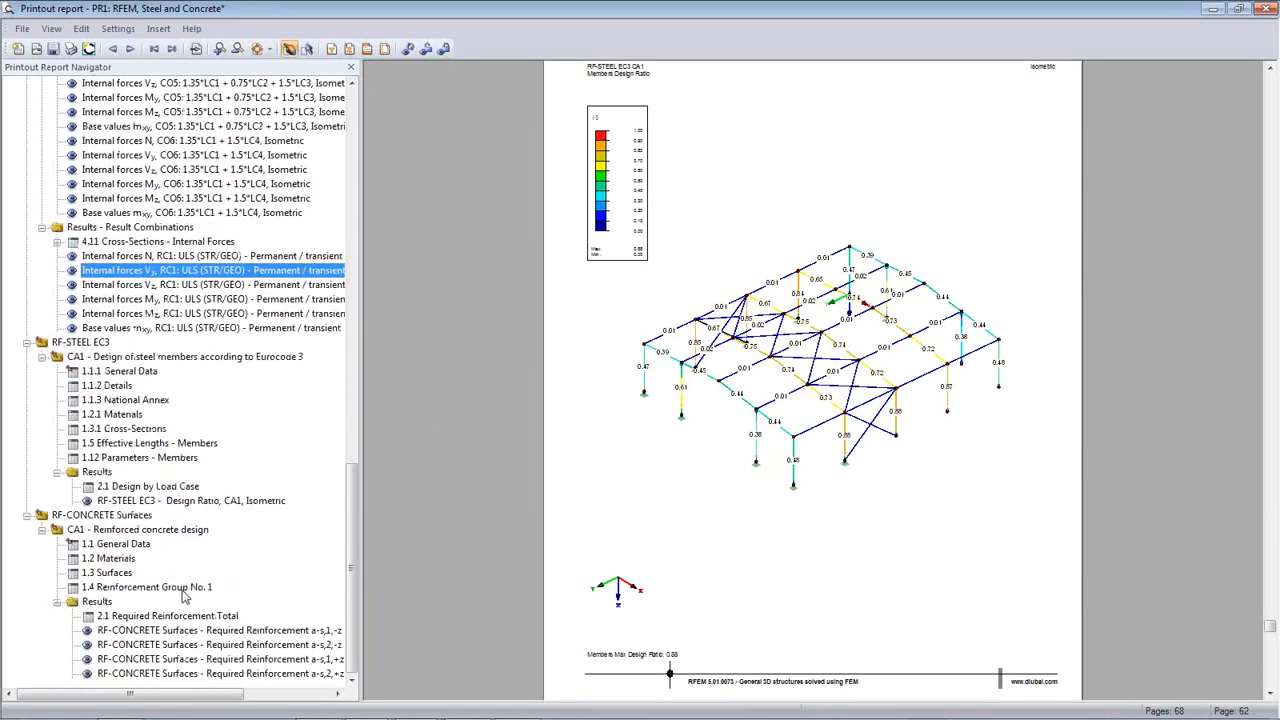
pyautogui.click(178, 645)
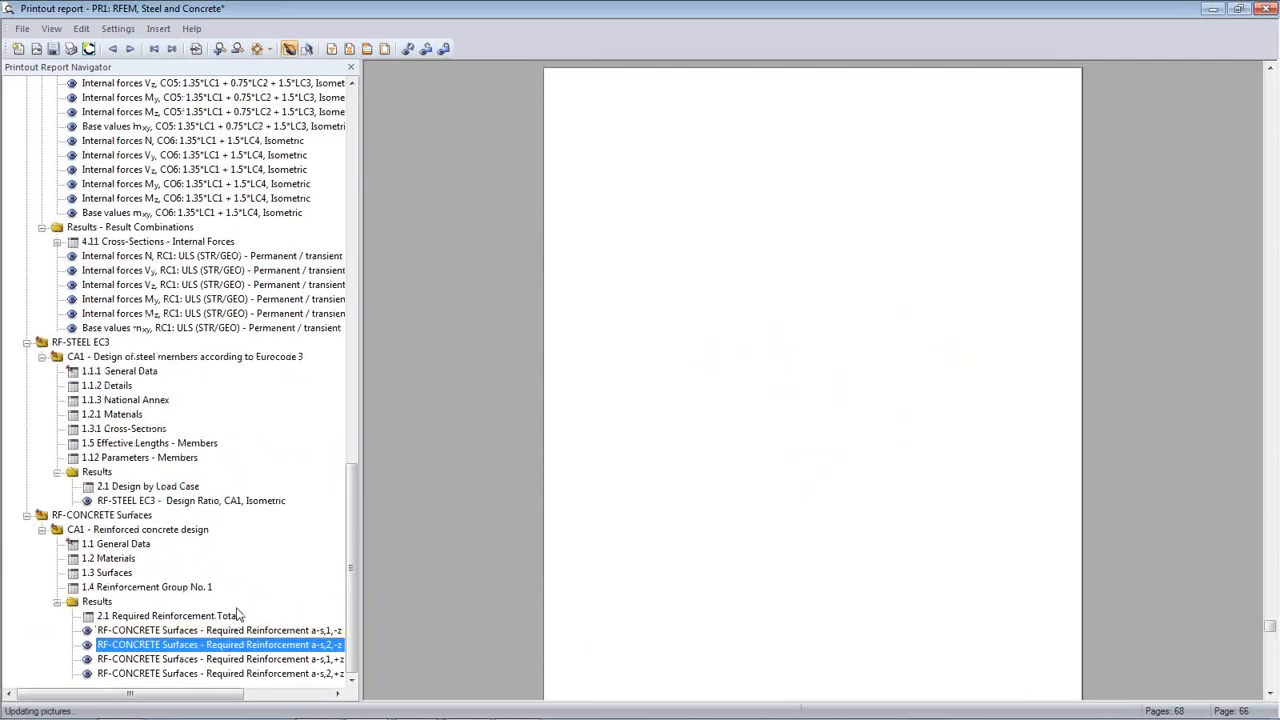
pyautogui.scroll(-2, 1069, 528)
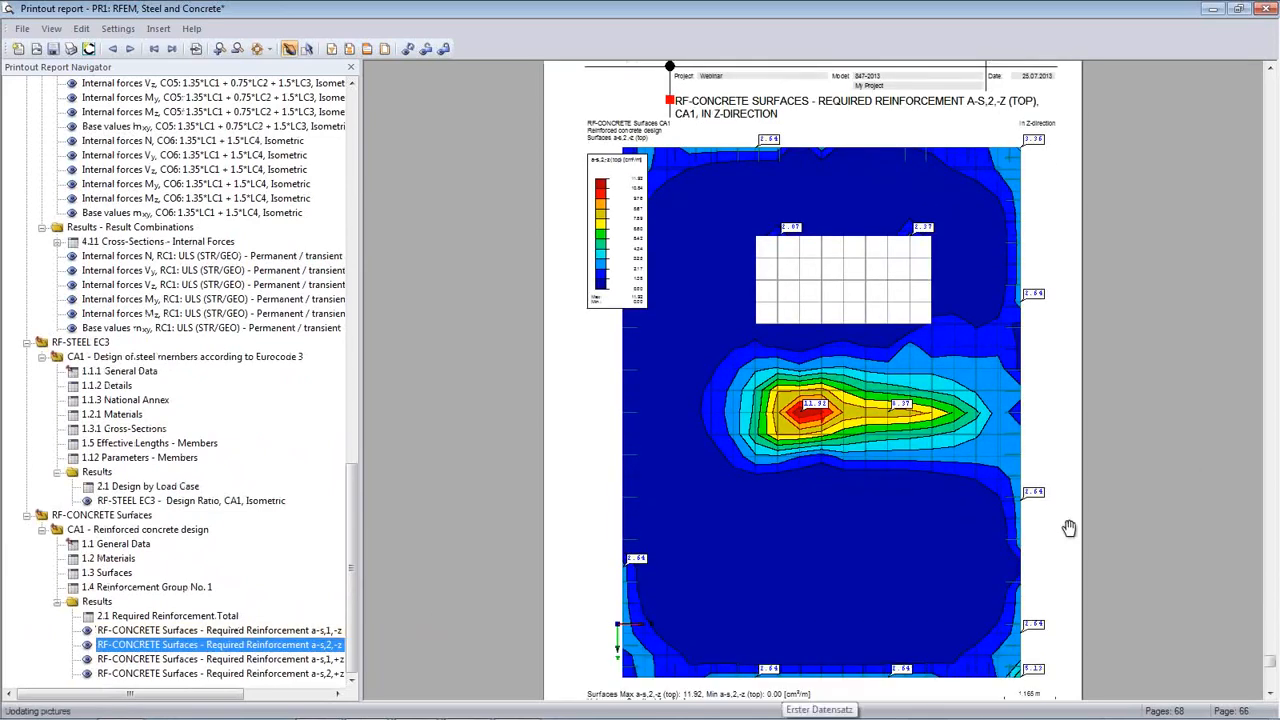
# - Examine the RF-CONCRETE Surfaces required reinforcement a-s,1,+z (bottom) and a-s,2,+z (bottom) graphics in the report
pyautogui.scroll(-20, 1069, 528)
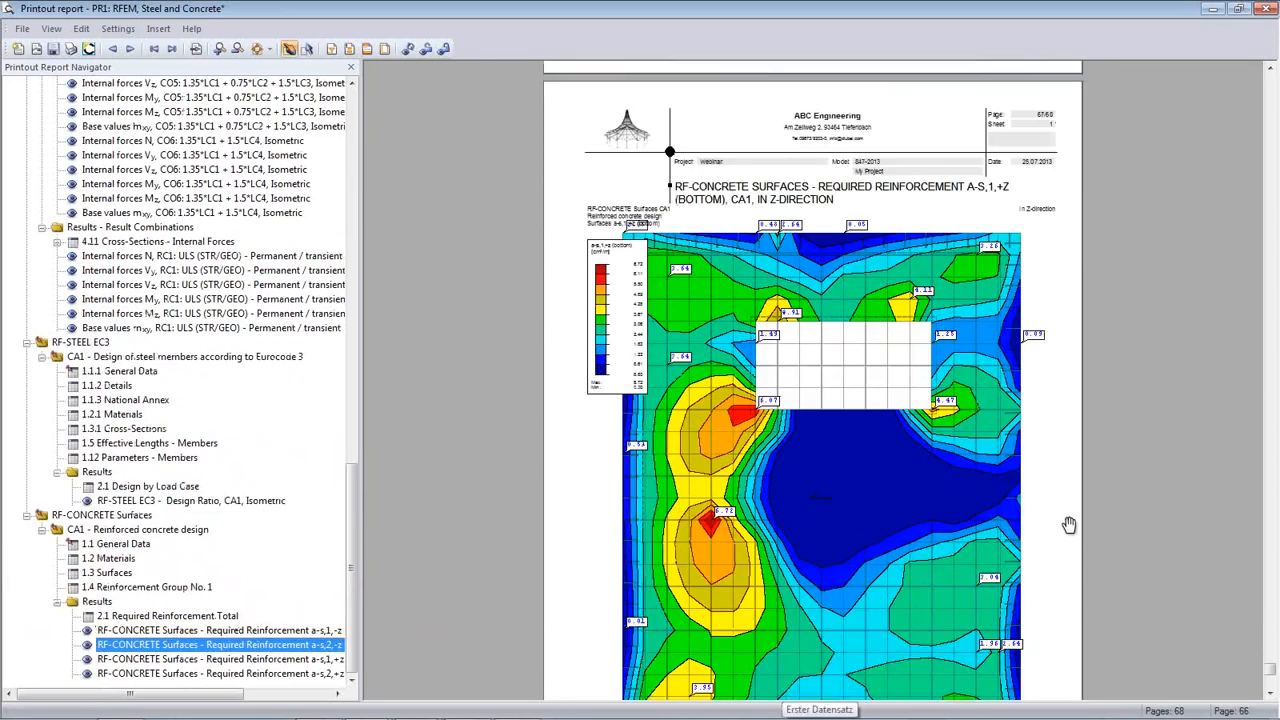
pyautogui.scroll(-18, 1069, 523)
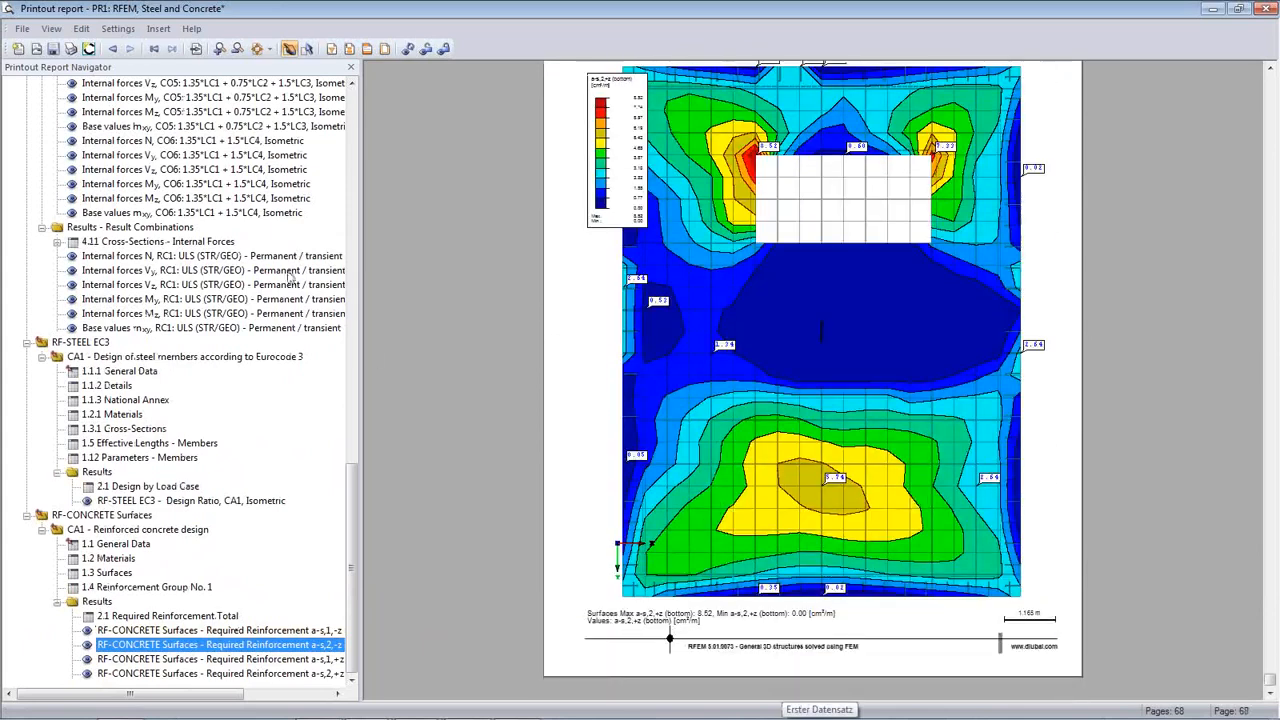
# - Display the report two pages side by side and look back through the reinforcement graphics to the RF-STEEL EC3 design ratio page
pyautogui.click(80, 31)
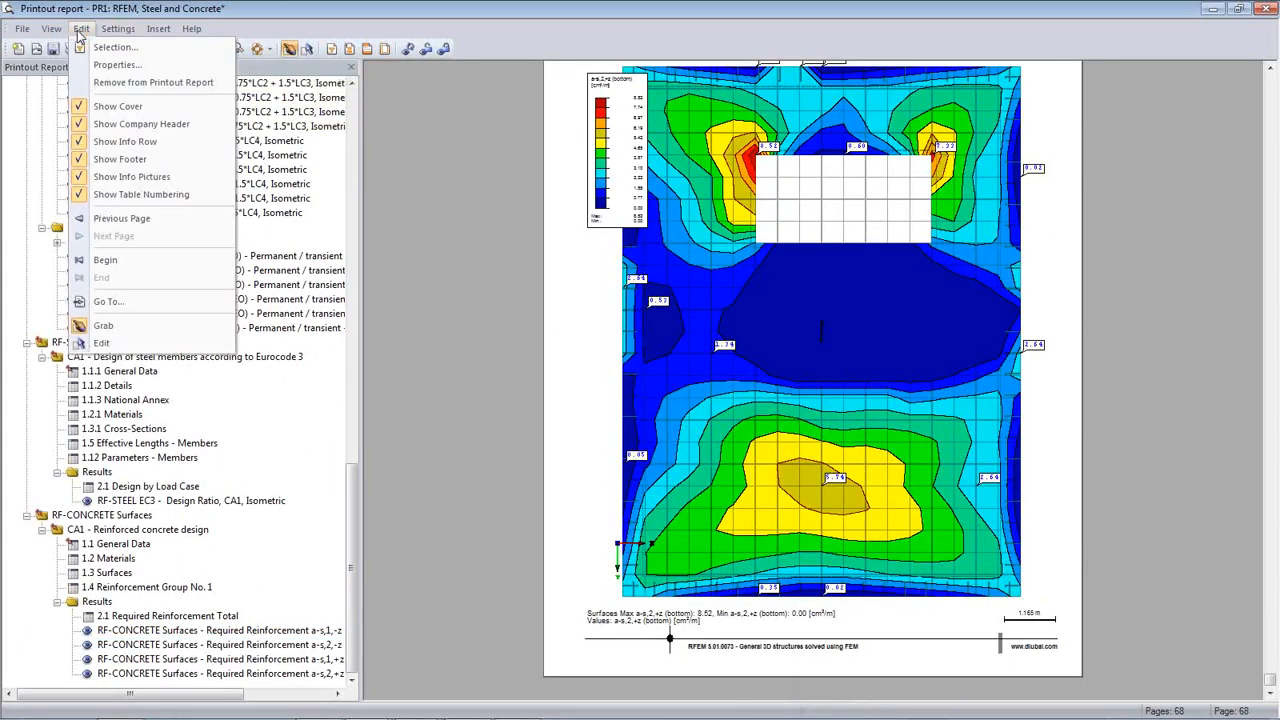
pyautogui.moveTo(117, 35)
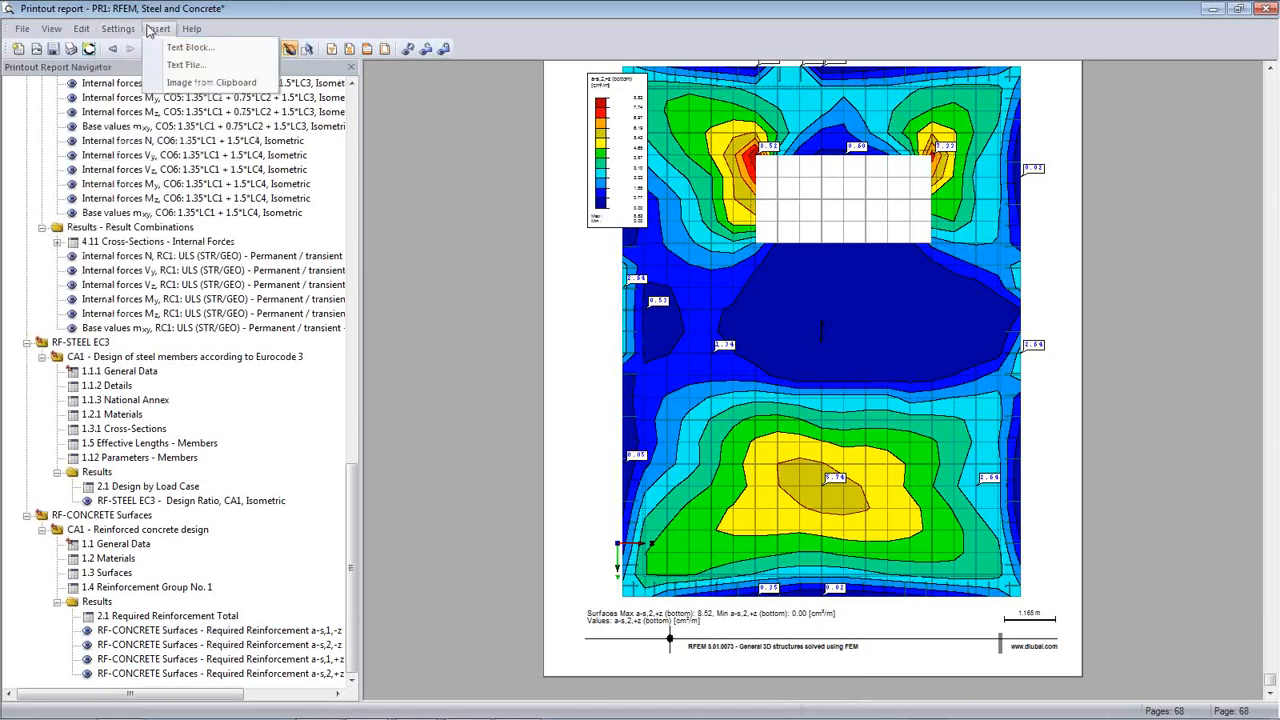
pyautogui.moveTo(51, 30)
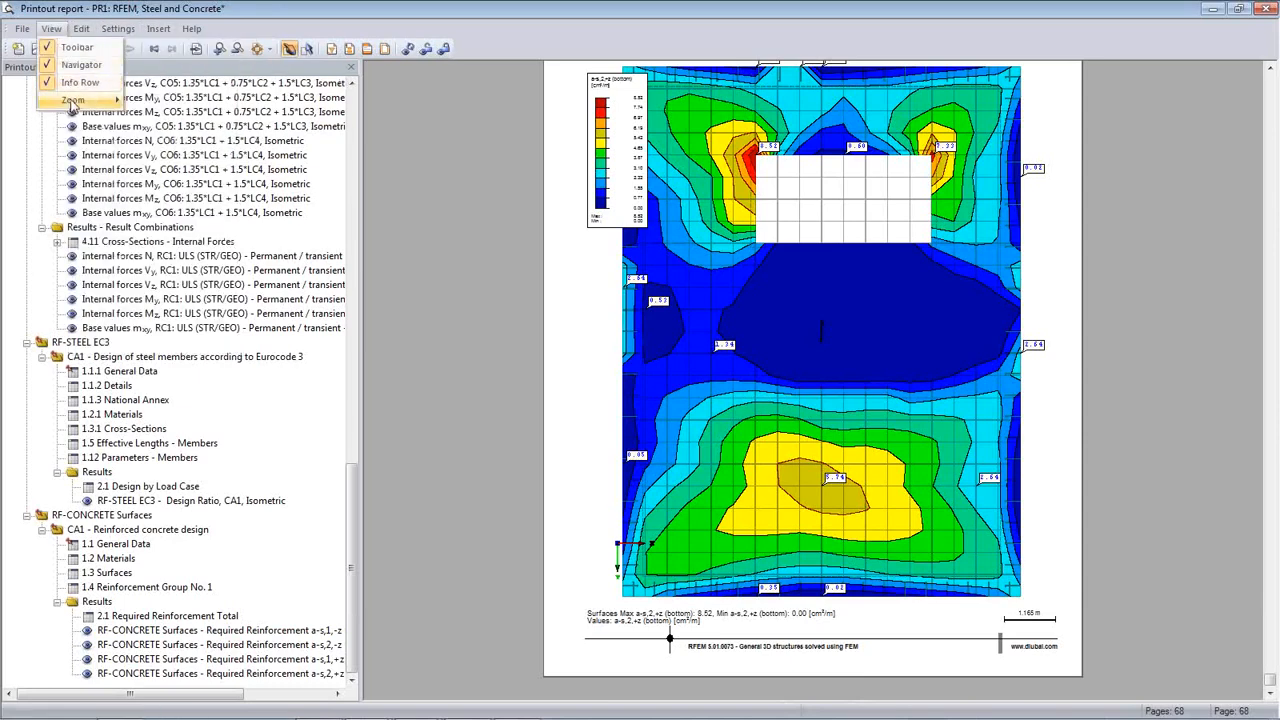
pyautogui.moveTo(72, 101)
pyautogui.click(168, 155)
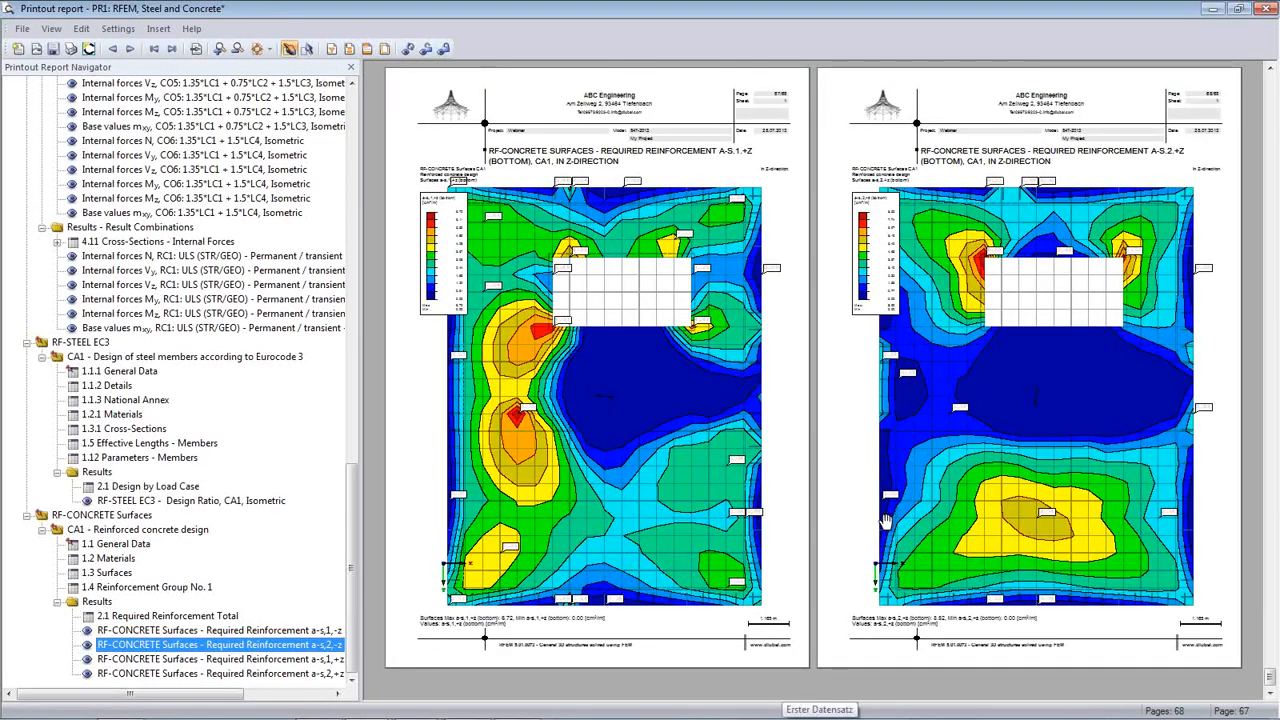
pyautogui.scroll(5, 885, 520)
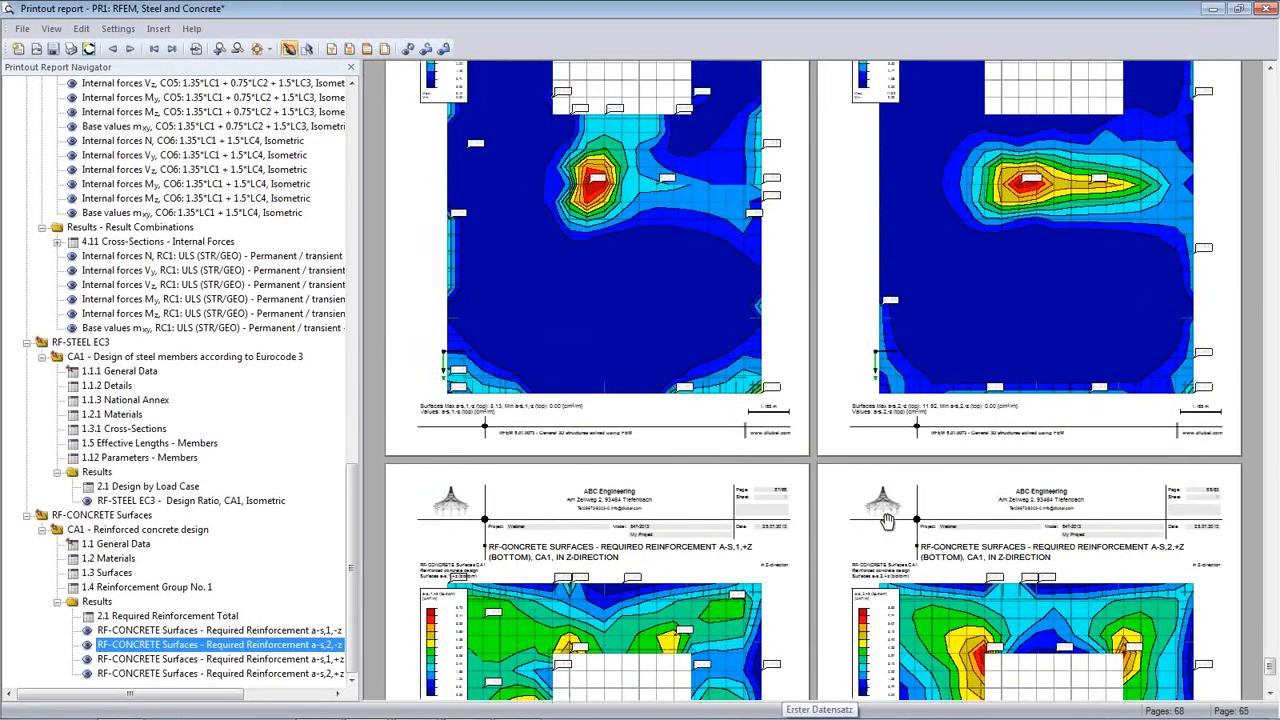
pyautogui.scroll(-2, 1068, 470)
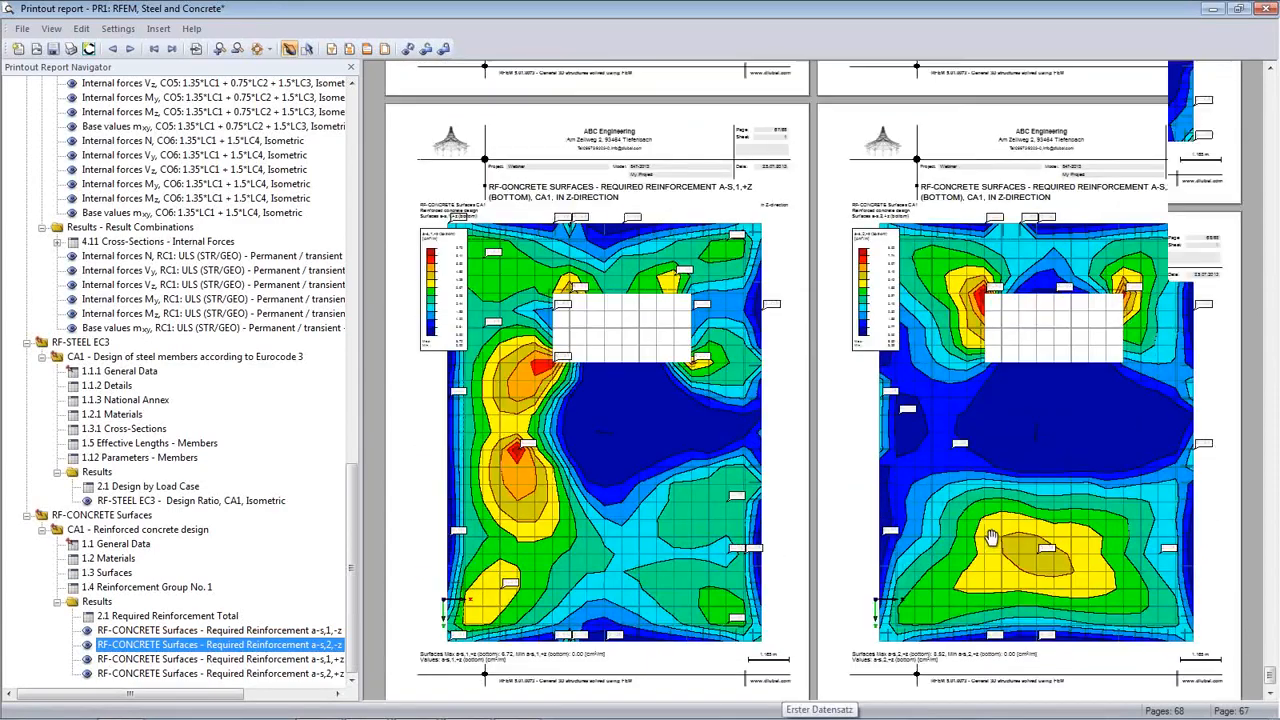
pyautogui.scroll(4, 993, 537)
pyautogui.scroll(10, 995, 537)
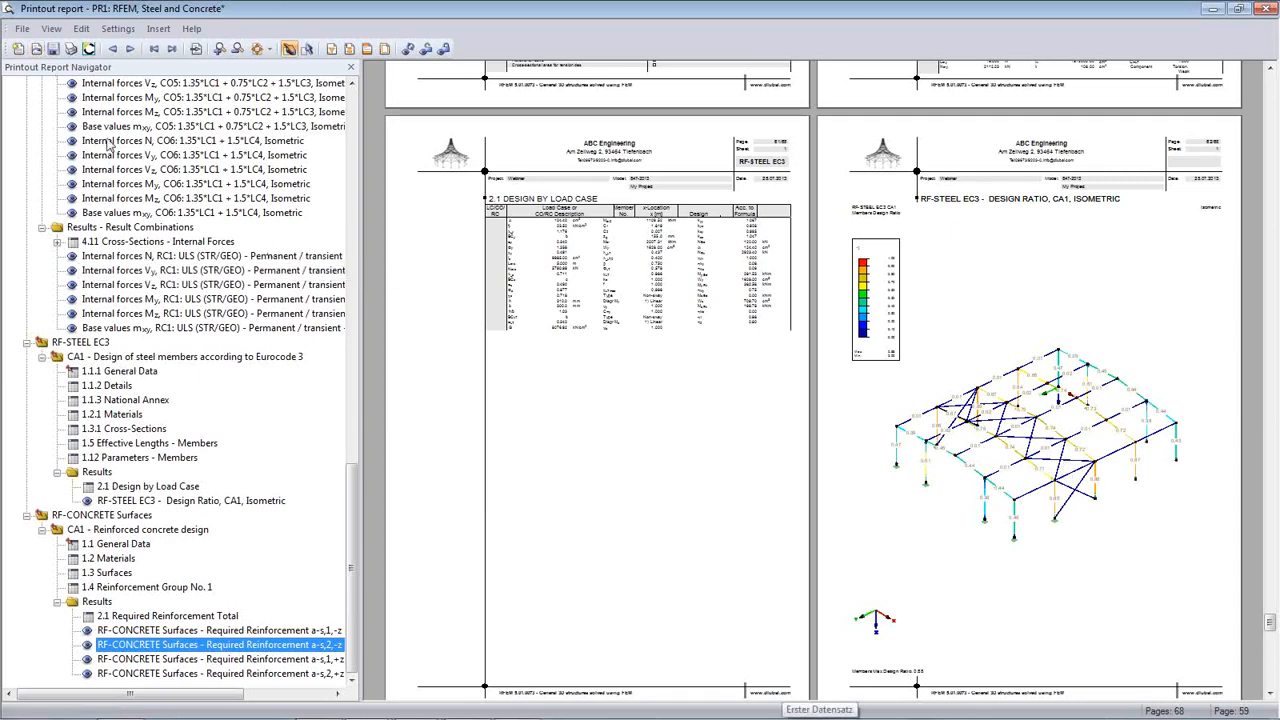
# - Export the printout report as a PDF file named print1 in the Webinar folder
pyautogui.click(22, 28)
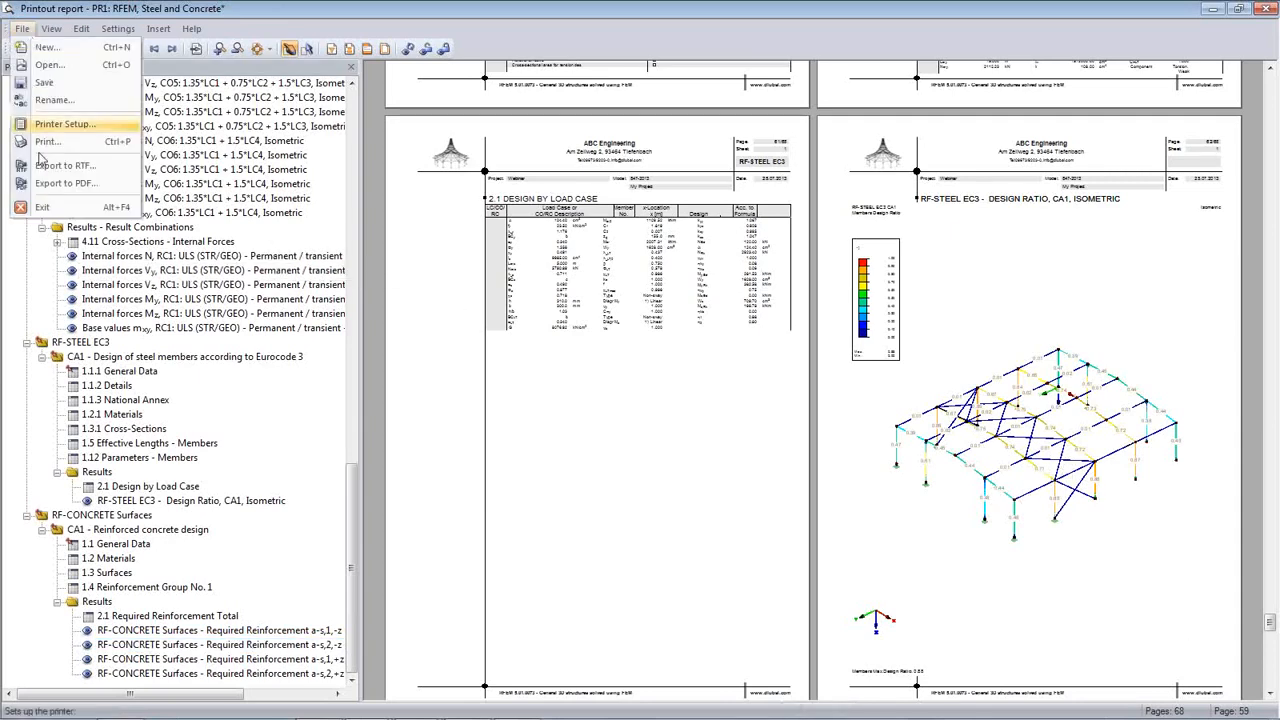
pyautogui.click(46, 185)
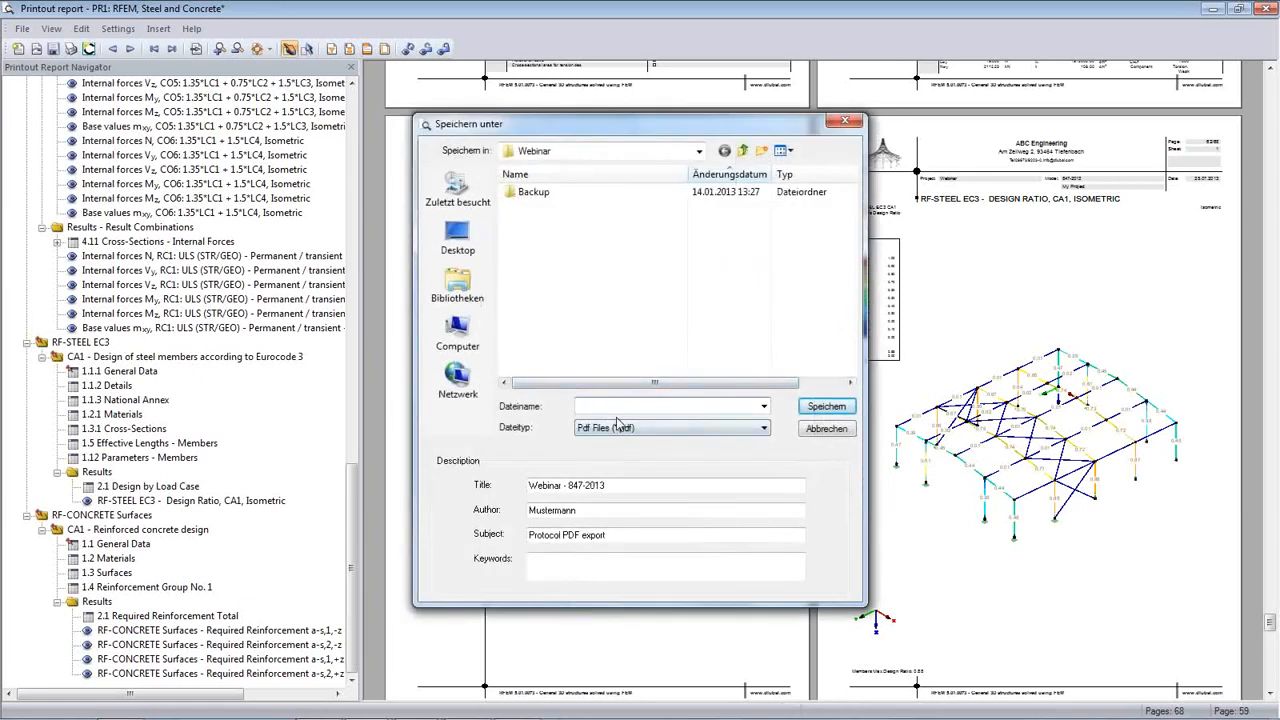
pyautogui.write('print 1')
pyautogui.click(836, 414)
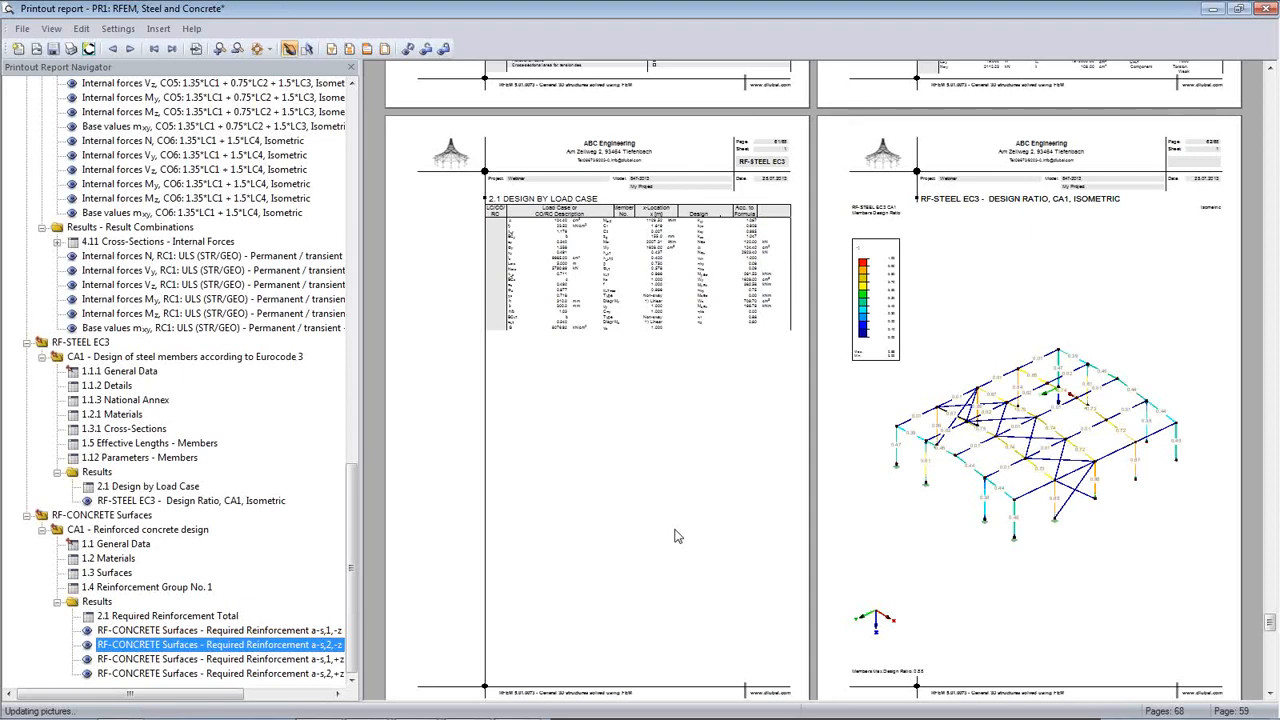
# - Switch to print1.pdf in Adobe Reader, go to the 1.1 Nodes bookmark and fit whole pages in the view
pyautogui.moveTo(470, 716)
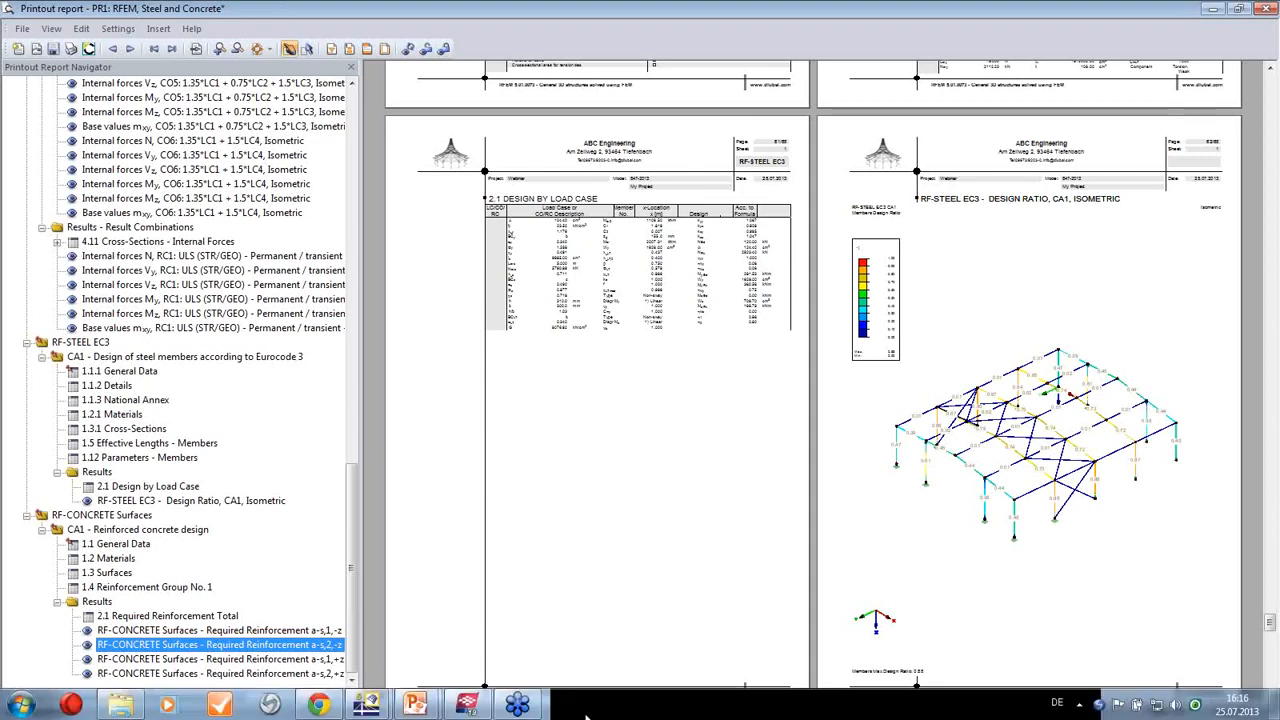
pyautogui.moveTo(377, 710)
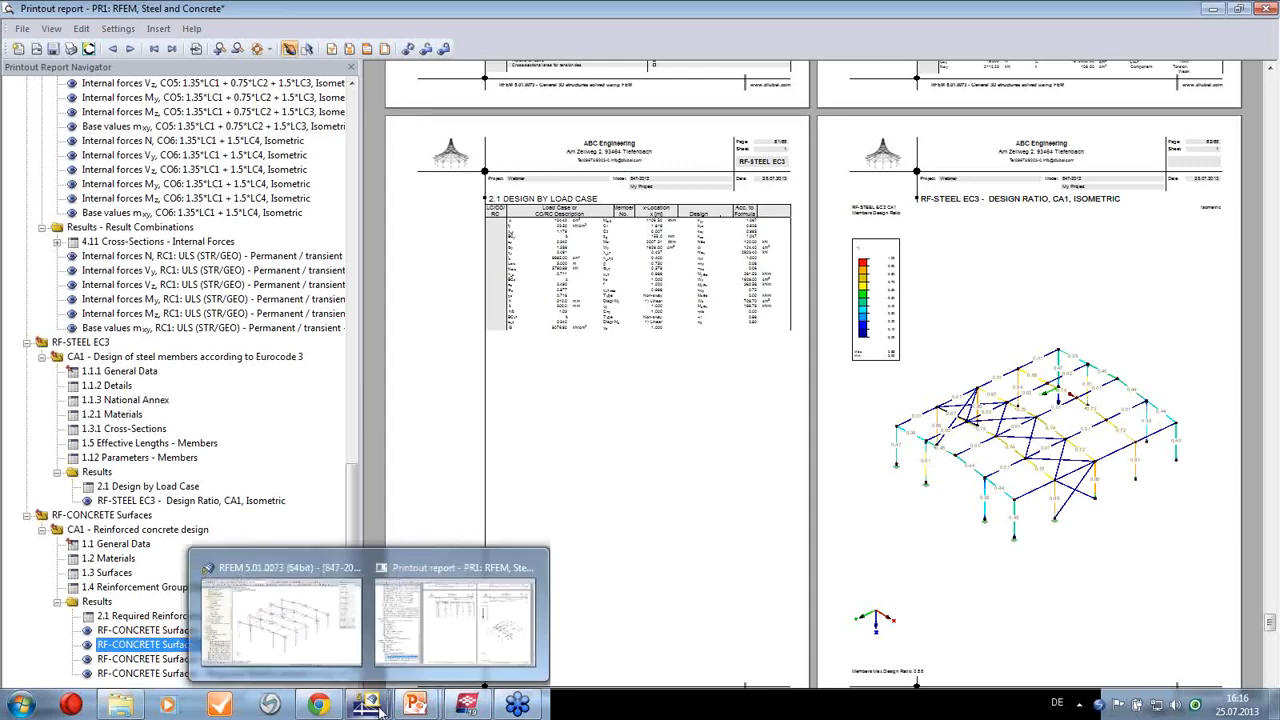
pyautogui.click(429, 640)
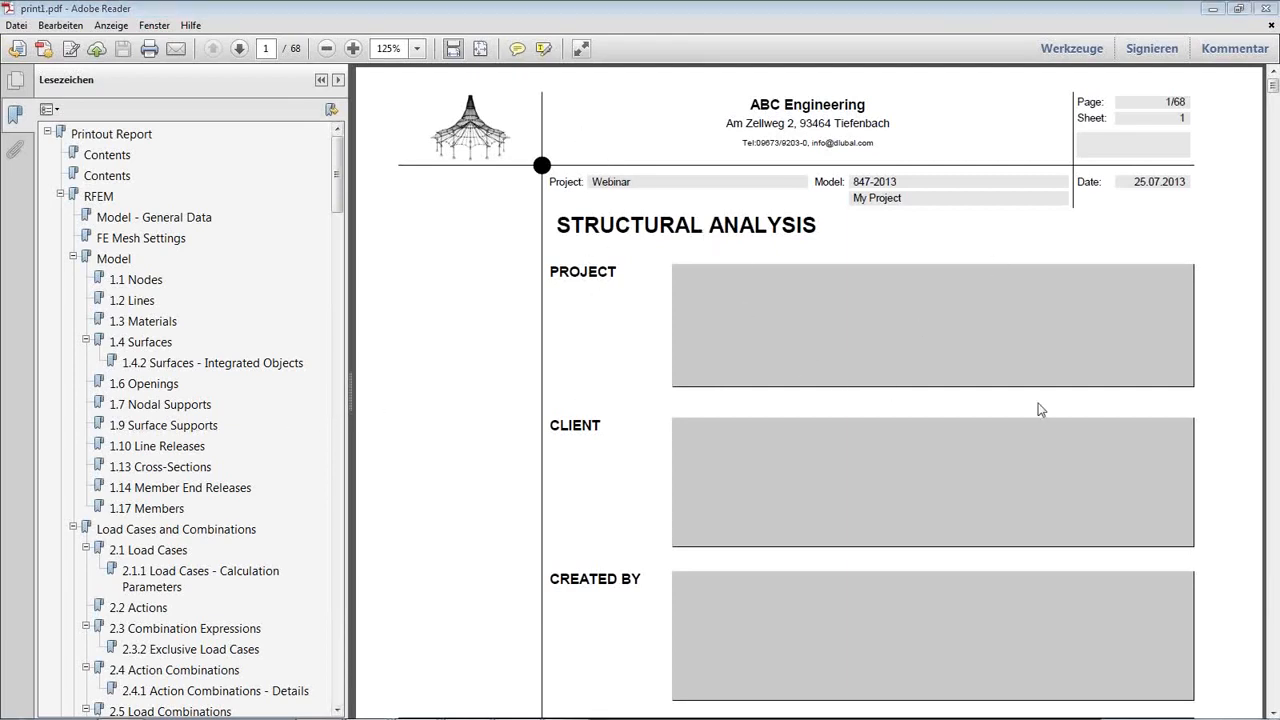
pyautogui.click(137, 280)
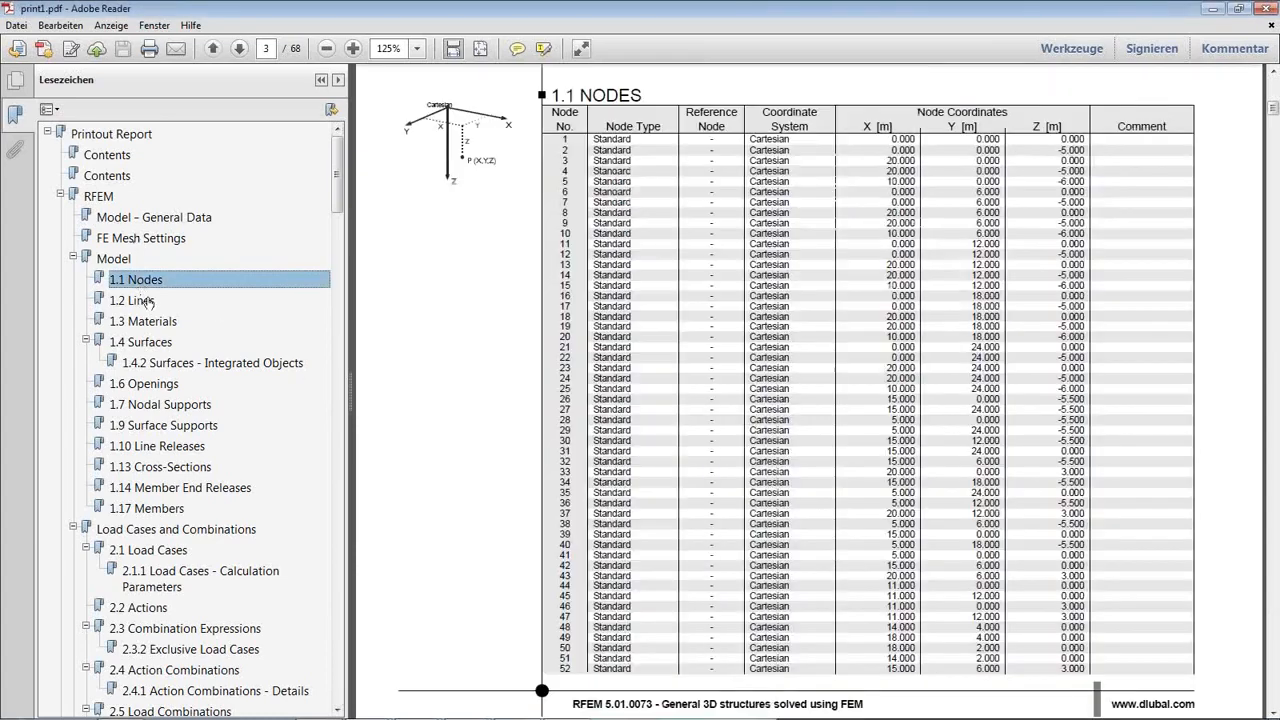
pyautogui.scroll(-4, 245, 380)
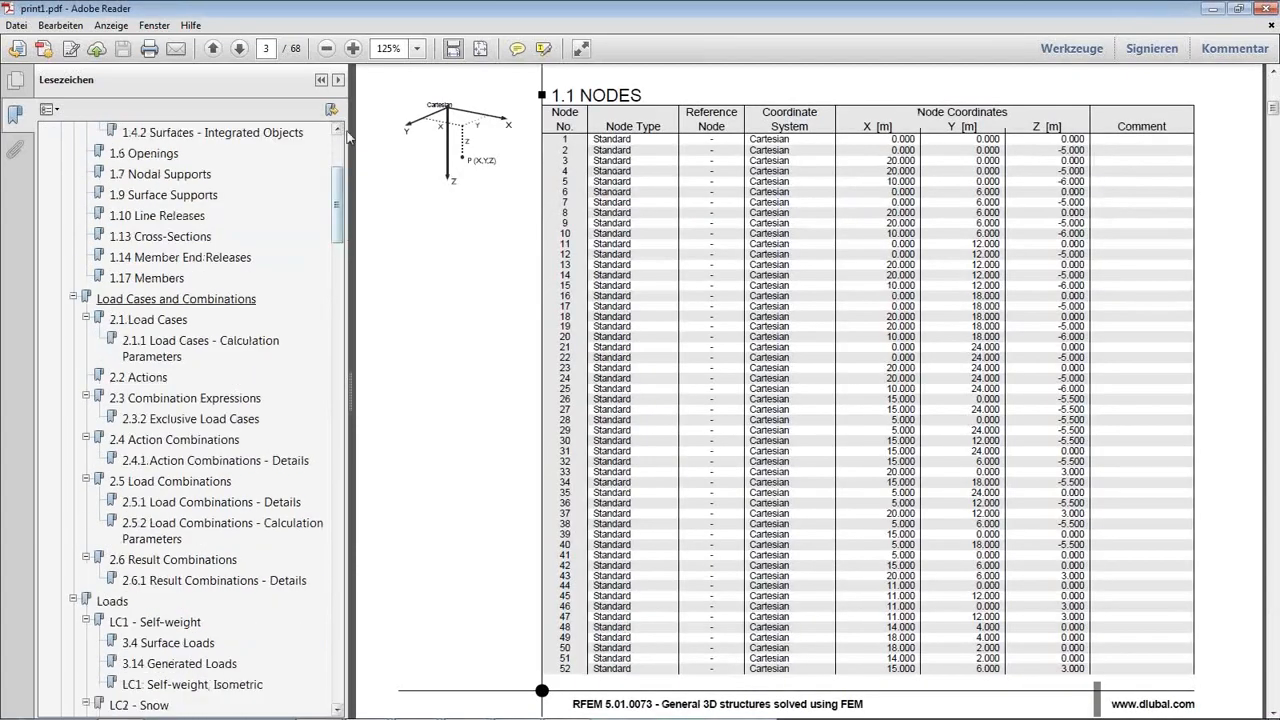
pyautogui.click(480, 48)
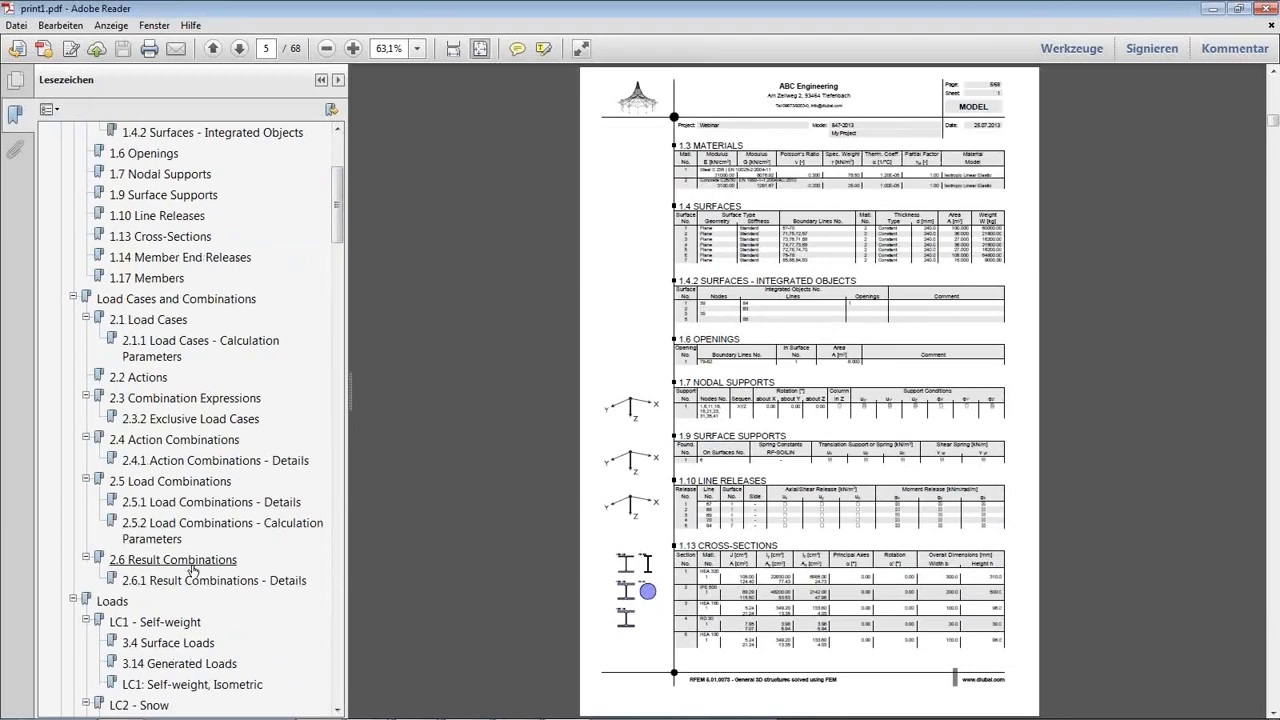
# - Examine the LC2 internal forces Vz and My graphics in the PDF, and then the RC1 base values mxy graphic
pyautogui.scroll(-8, 195, 565)
pyautogui.scroll(-4, 193, 568)
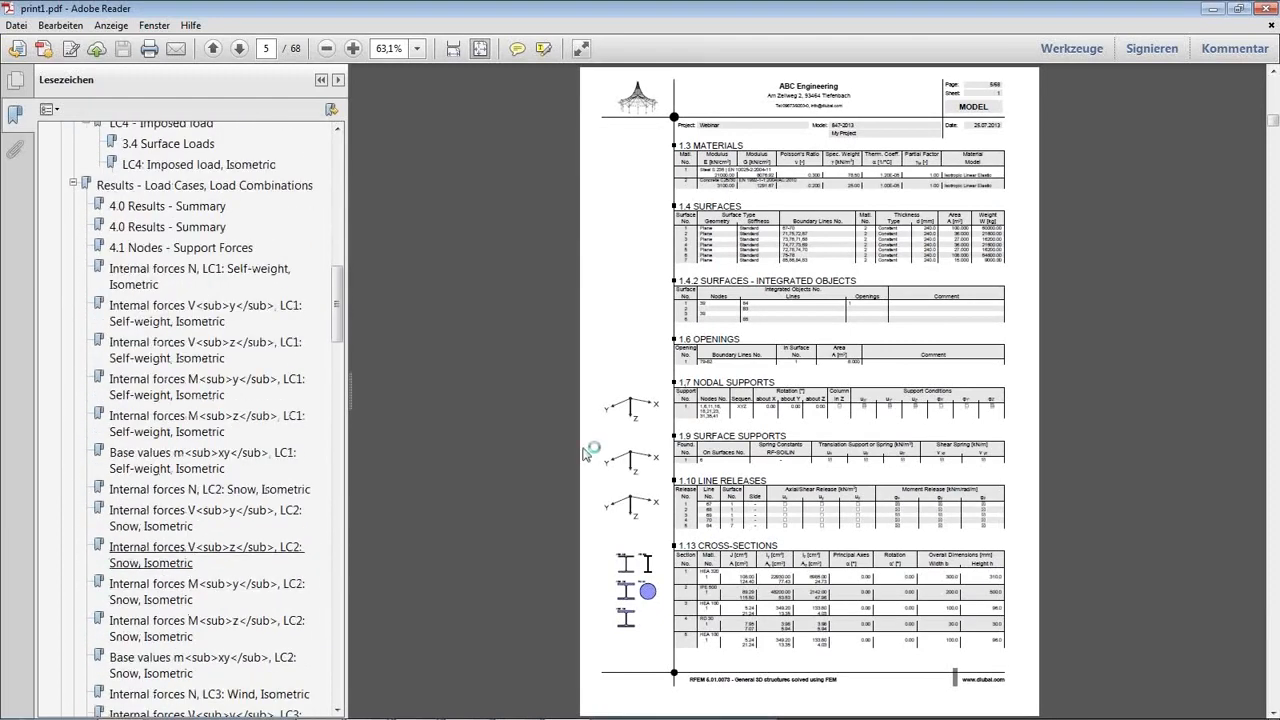
pyautogui.click(207, 551)
pyautogui.scroll(-3, 628, 444)
pyautogui.scroll(-5, 628, 444)
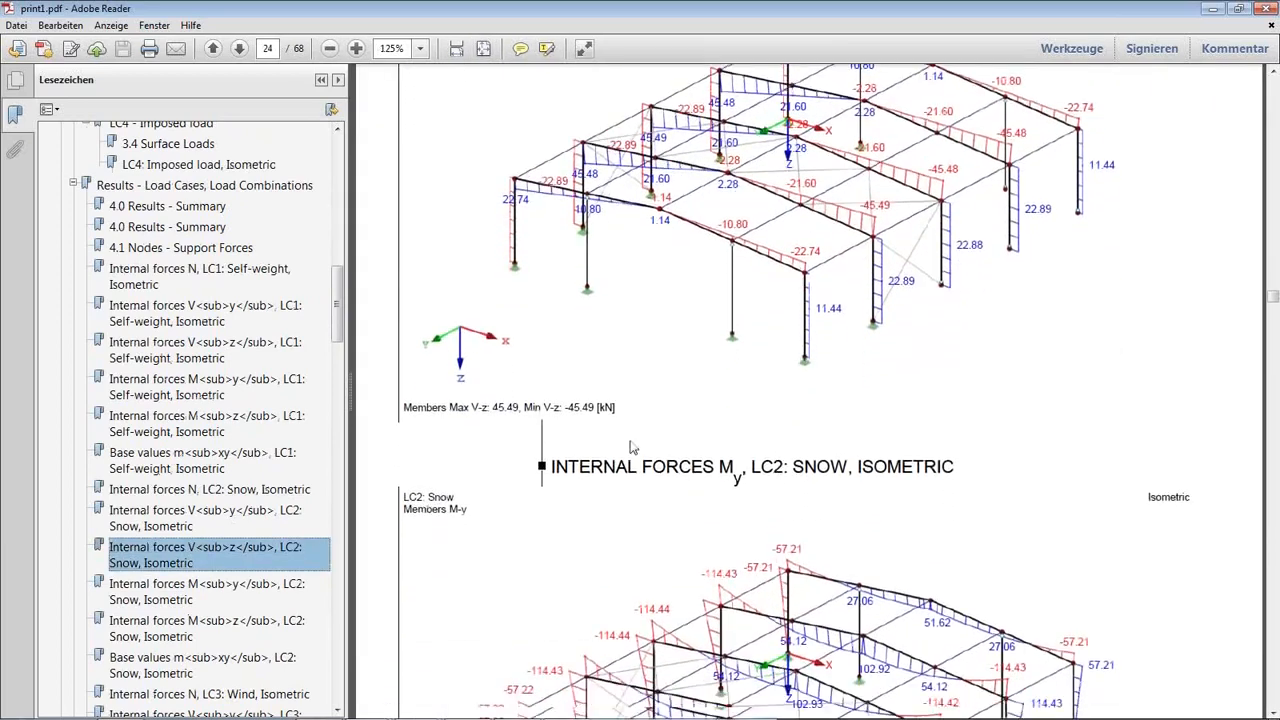
pyautogui.click(160, 595)
pyautogui.moveTo(340, 325); pyautogui.dragTo(340, 620)
pyautogui.click(170, 526)
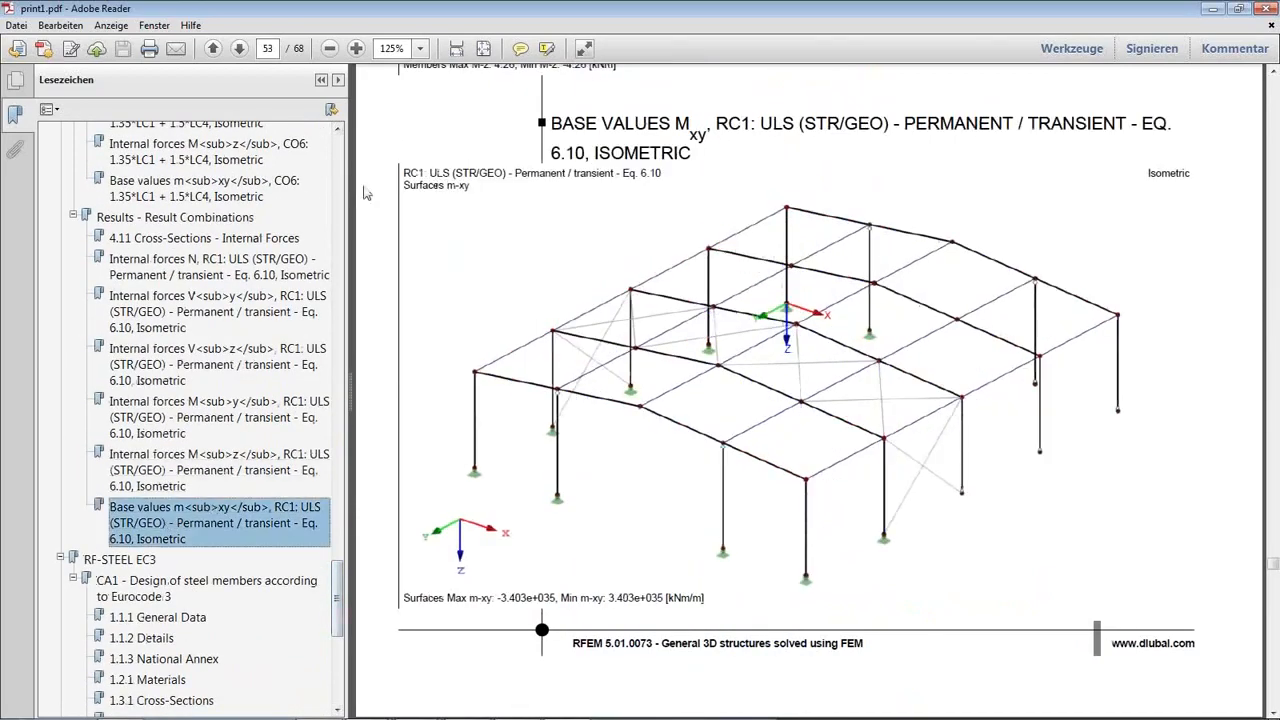
# - Return to the PDF's contents page through the Printout Report bookmark, look it over and close print1.pdf
pyautogui.moveTo(337, 598); pyautogui.dragTo(337, 172)
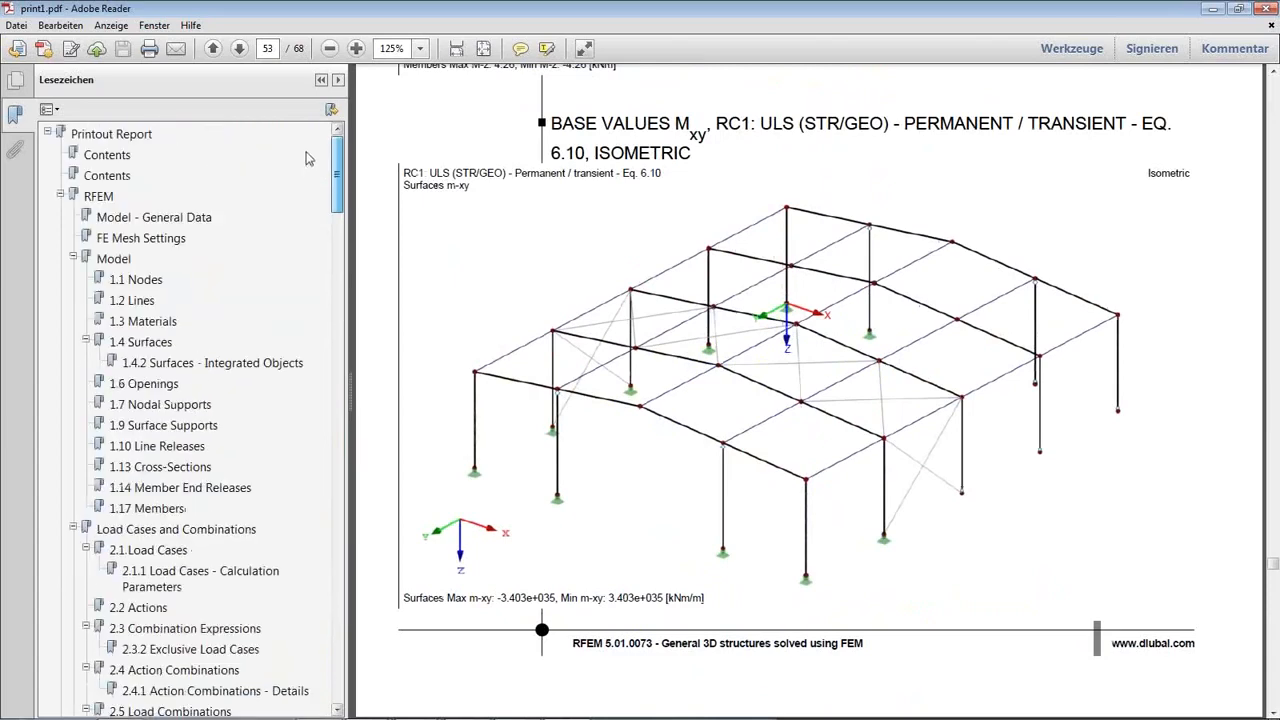
pyautogui.click(111, 134)
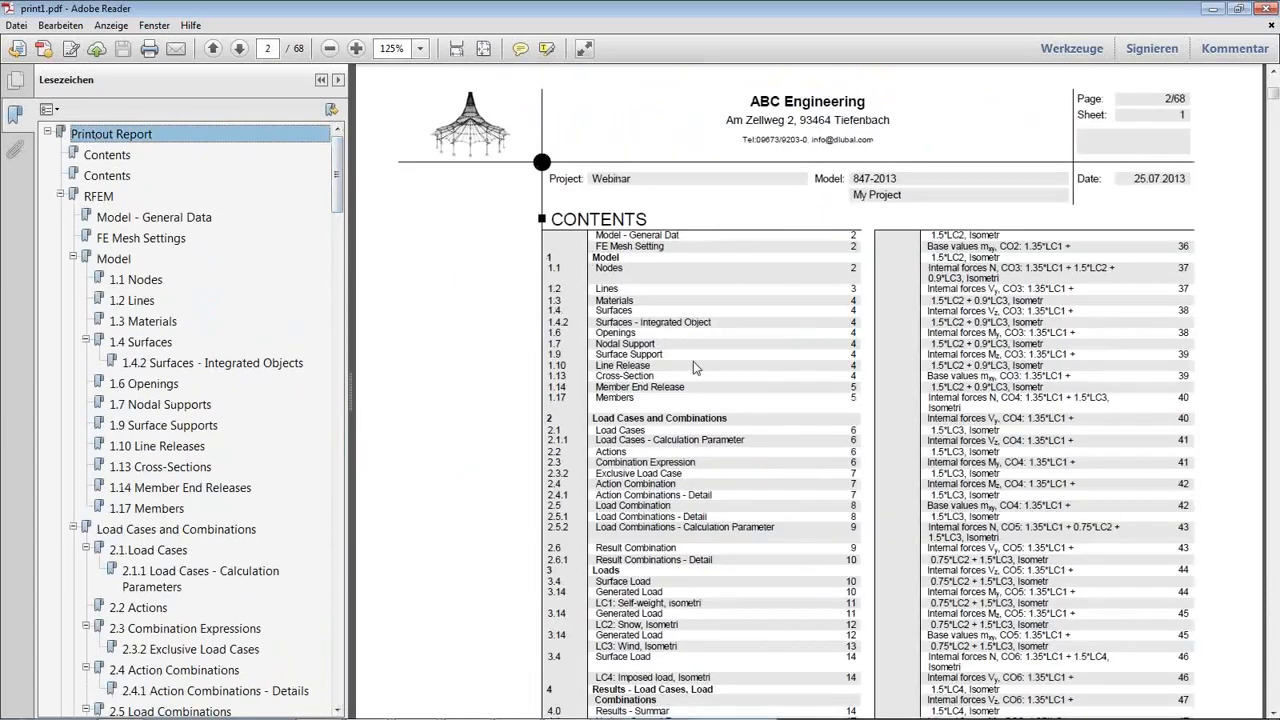
pyautogui.scroll(-2, 694, 330)
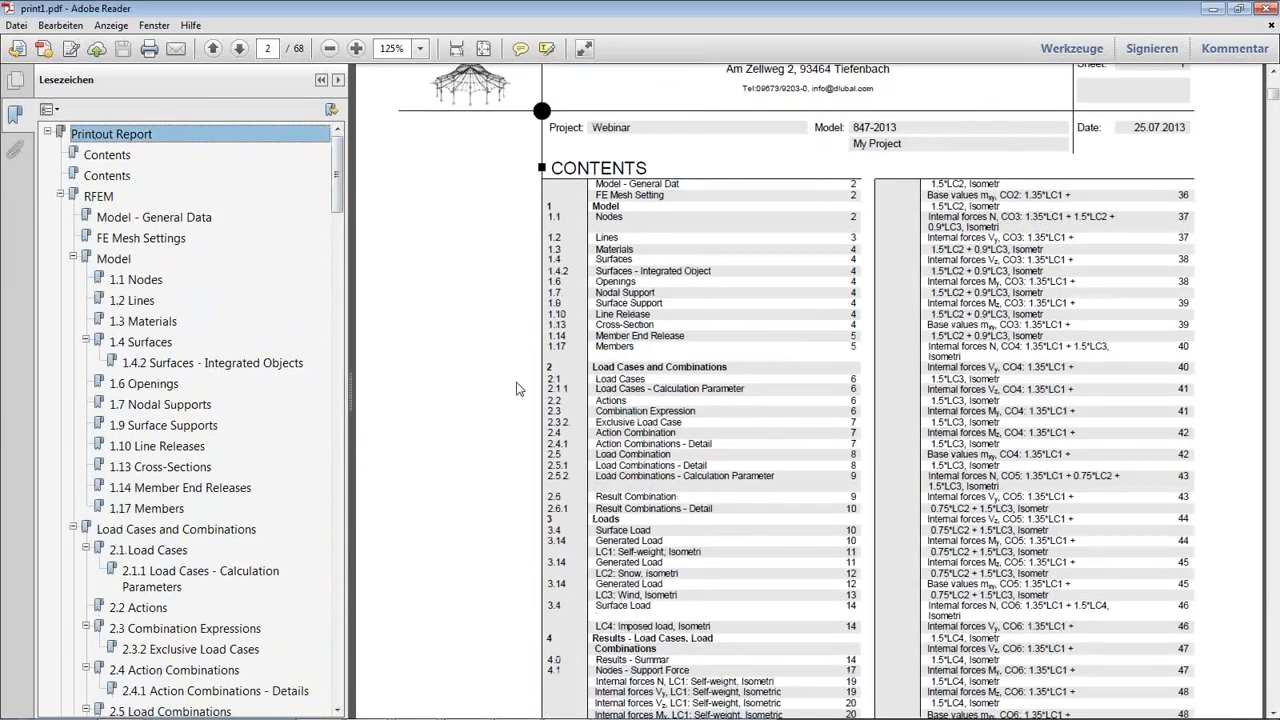
pyautogui.click(503, 387)
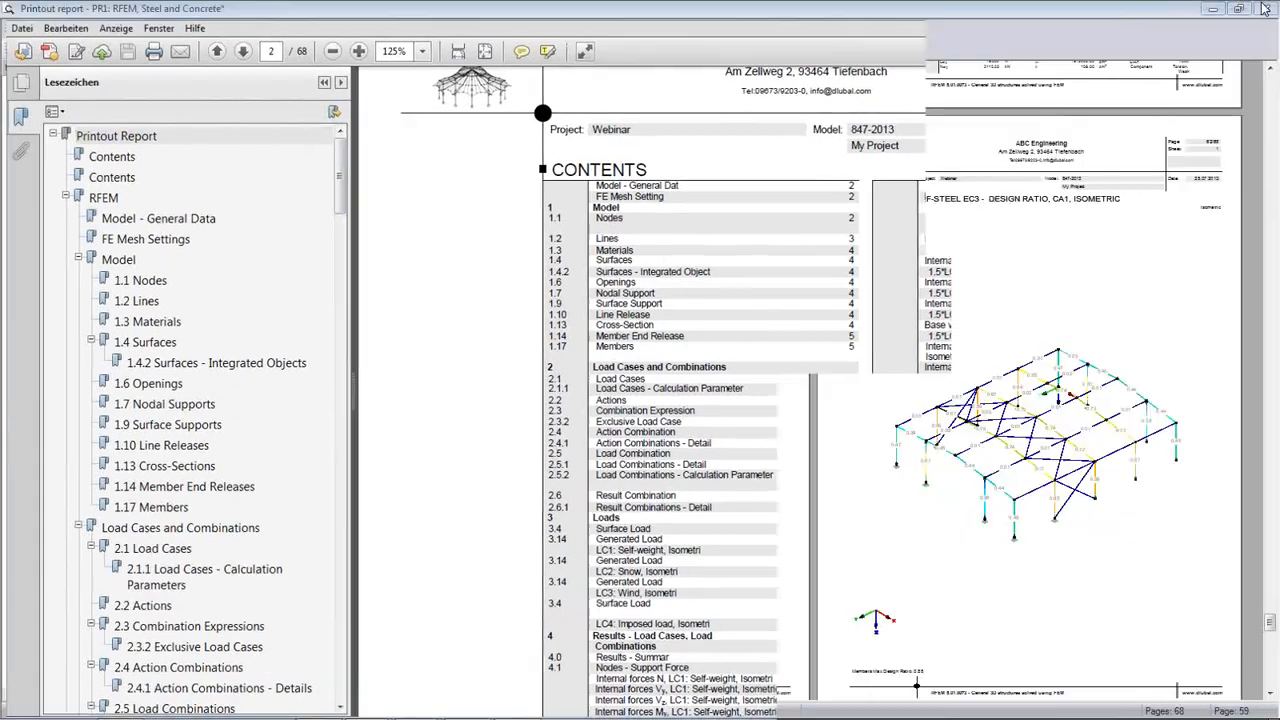
pyautogui.click(1263, 9)
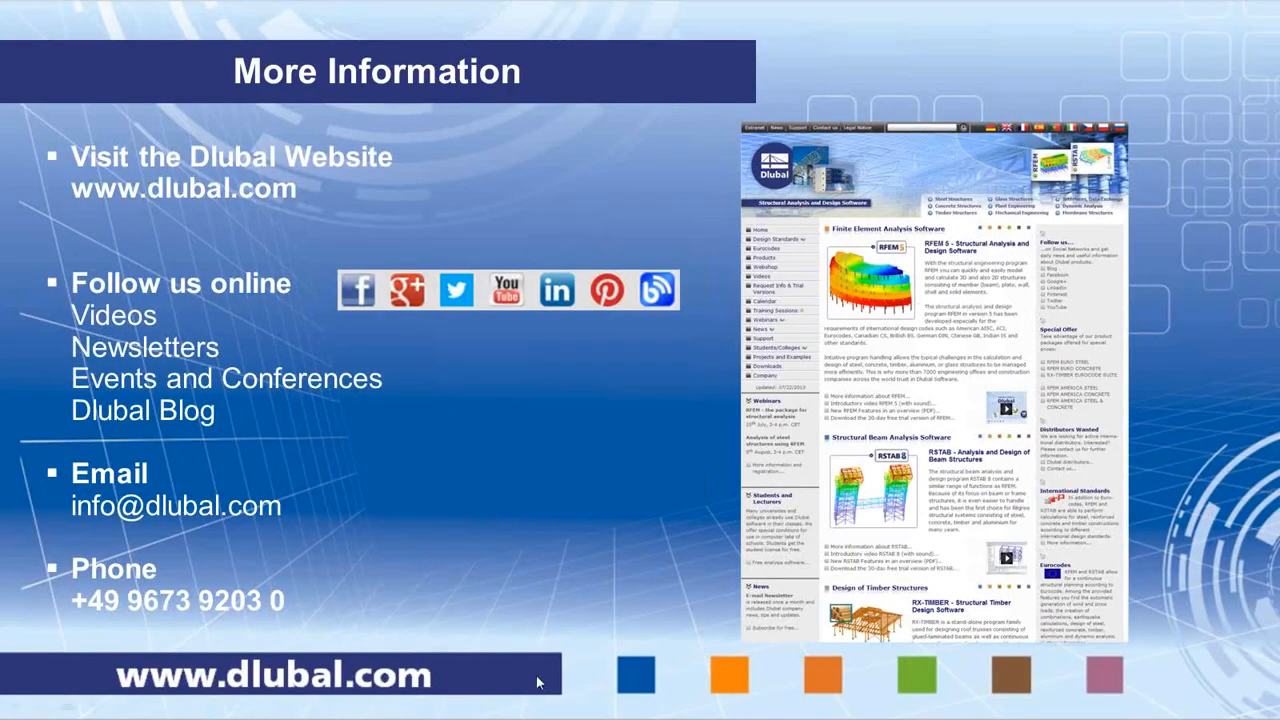
# - Switch back to the printout report, exit it and save it
pyautogui.hotkey('alt', 'Tab')
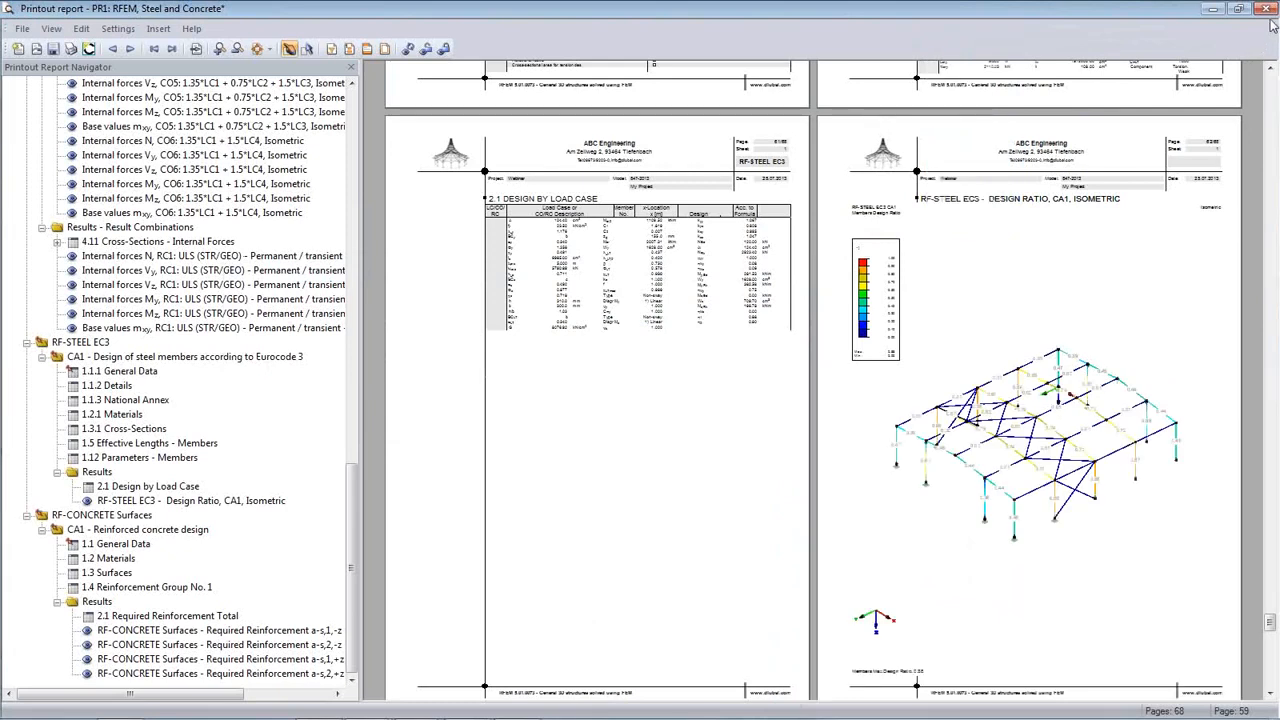
pyautogui.click(22, 28)
pyautogui.click(40, 208)
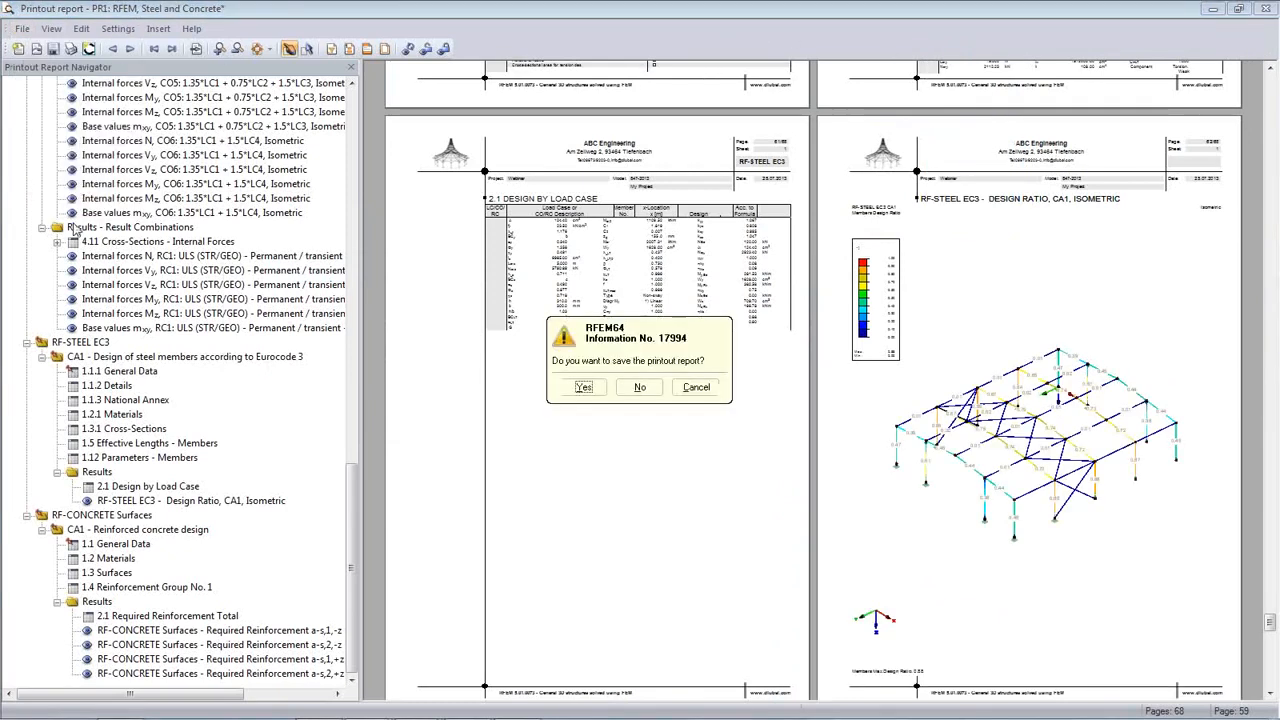
pyautogui.click(585, 392)
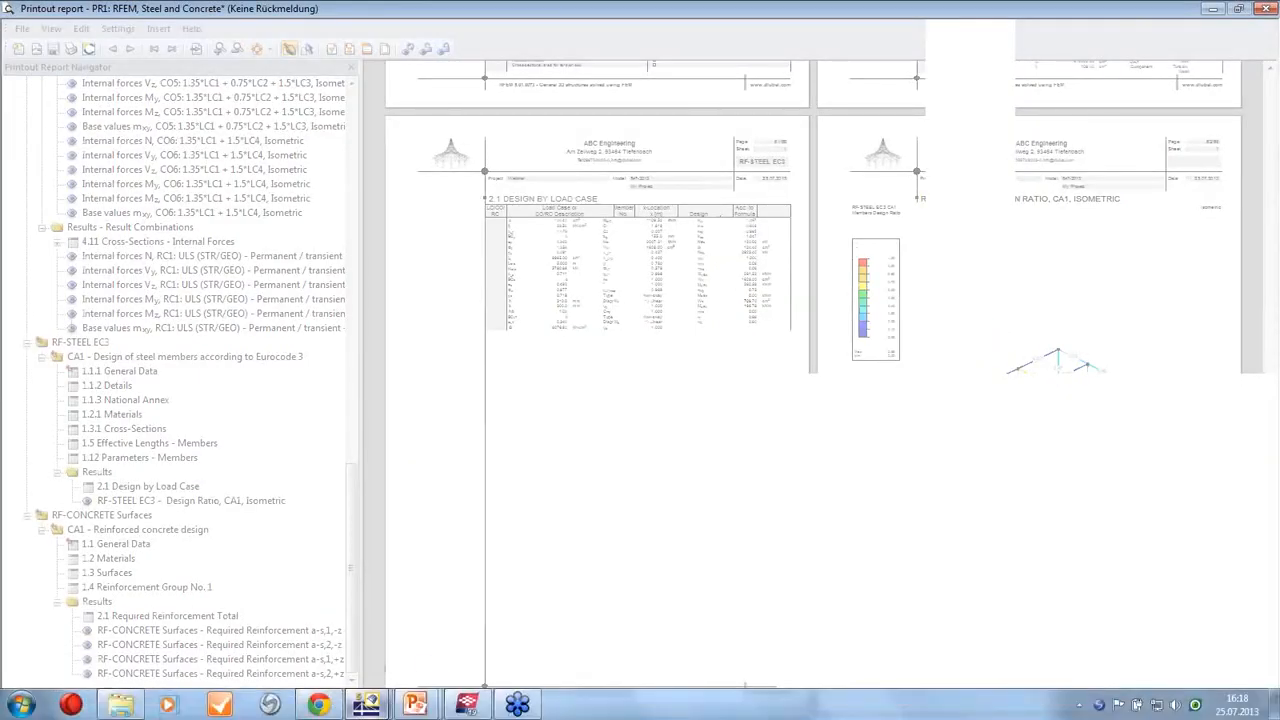
# - Switch to Tekla Structures to view the open WebNew model, and return to the RFEM model
pyautogui.click(467, 704)
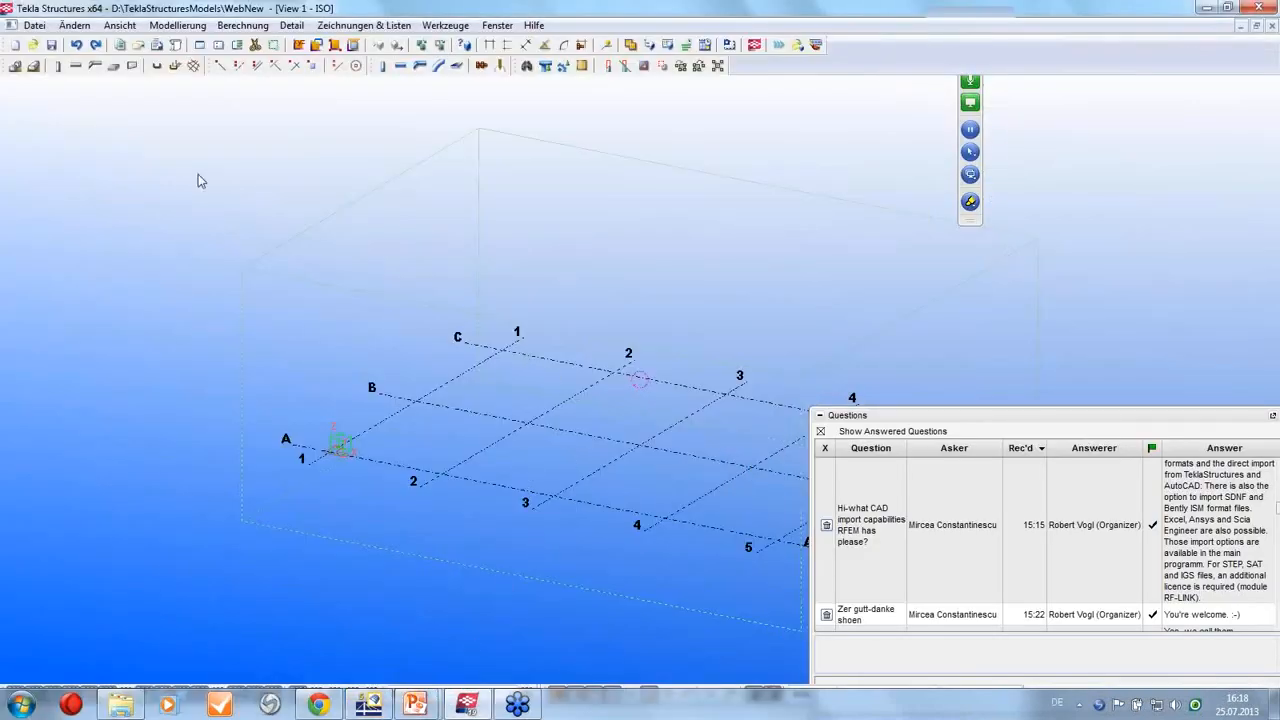
pyautogui.click(369, 704)
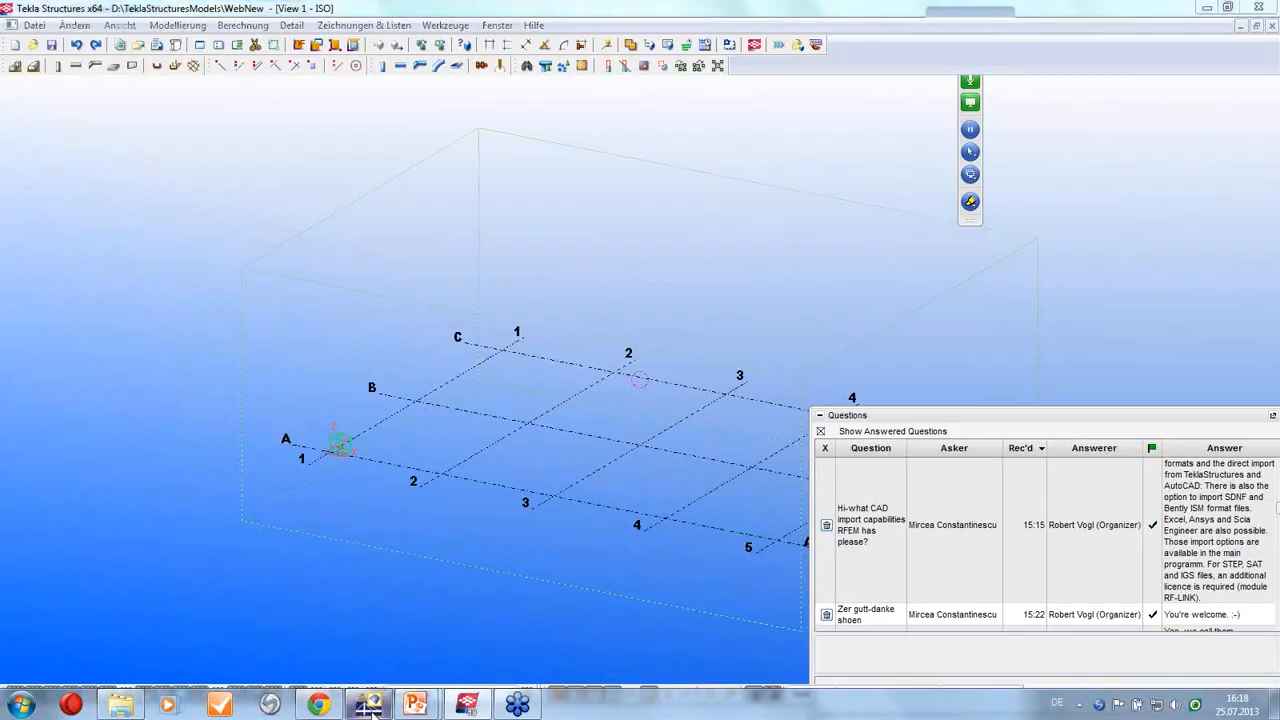
pyautogui.scroll(-3, 446, 444)
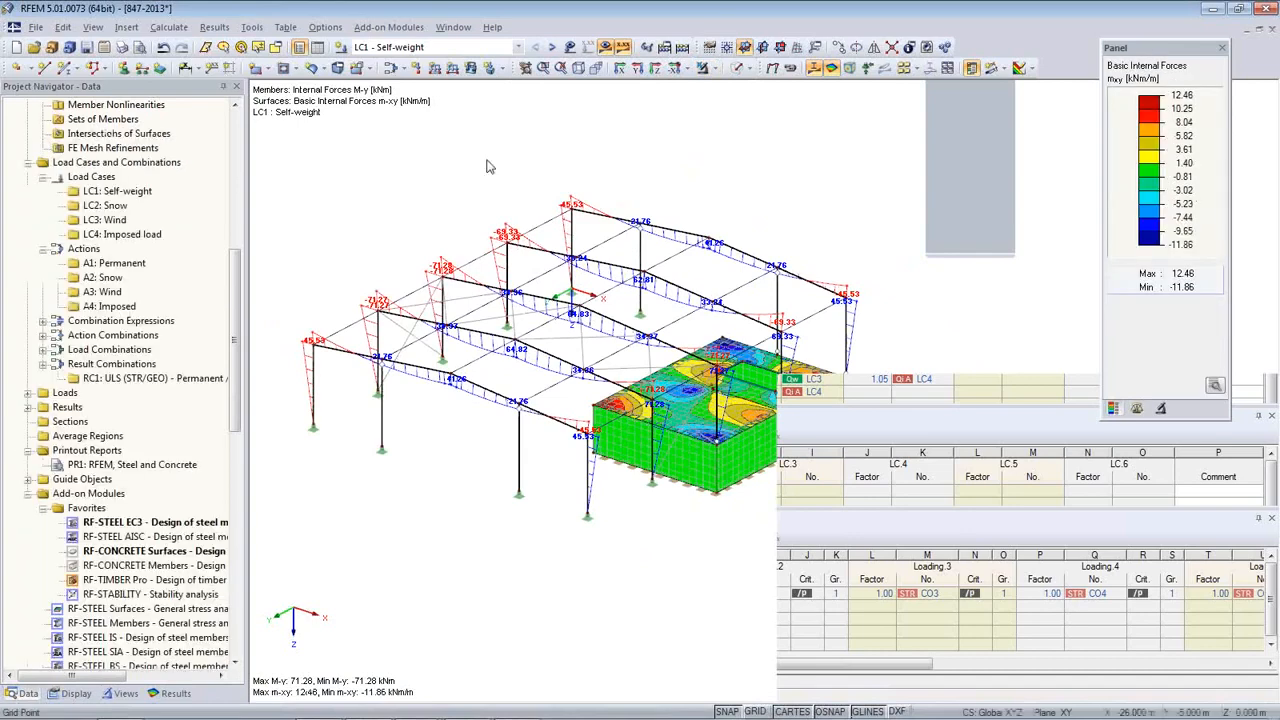
# - Hide the results and export the model directly to Tekla Structures, overwriting the existing model and mirroring the Y- and Z-coordinates
pyautogui.click(813, 67)
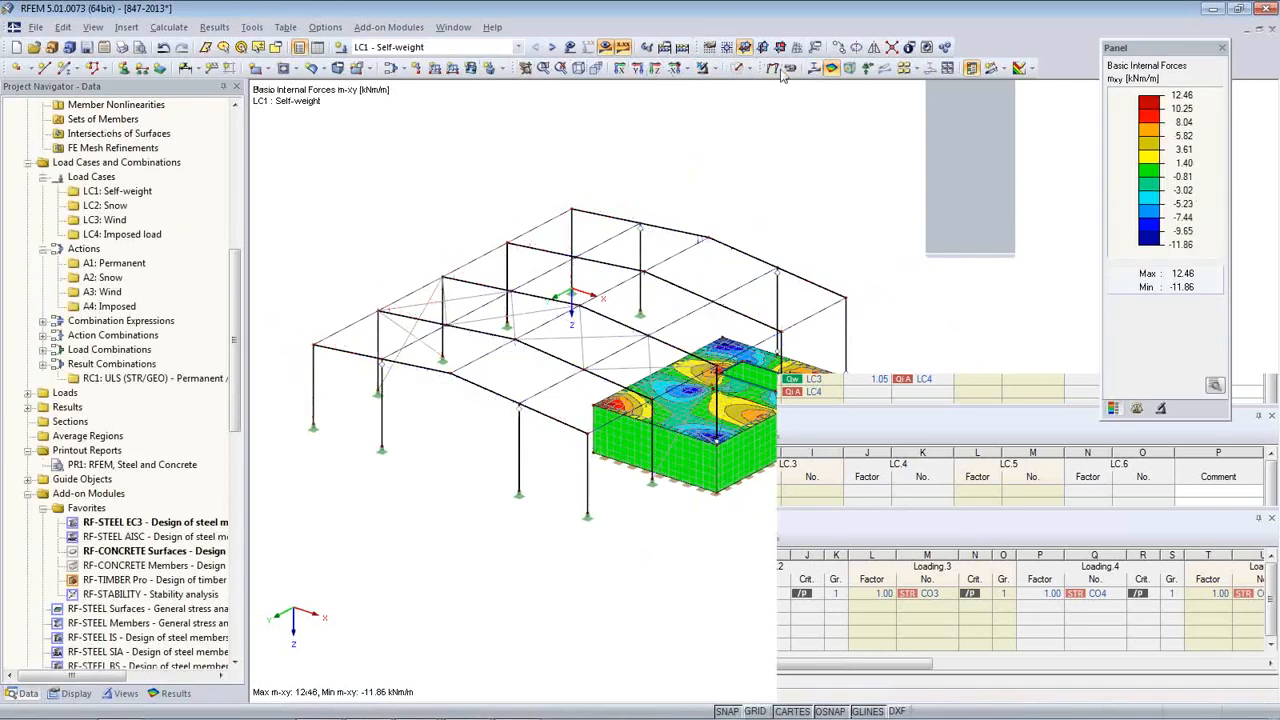
pyautogui.click(35, 27)
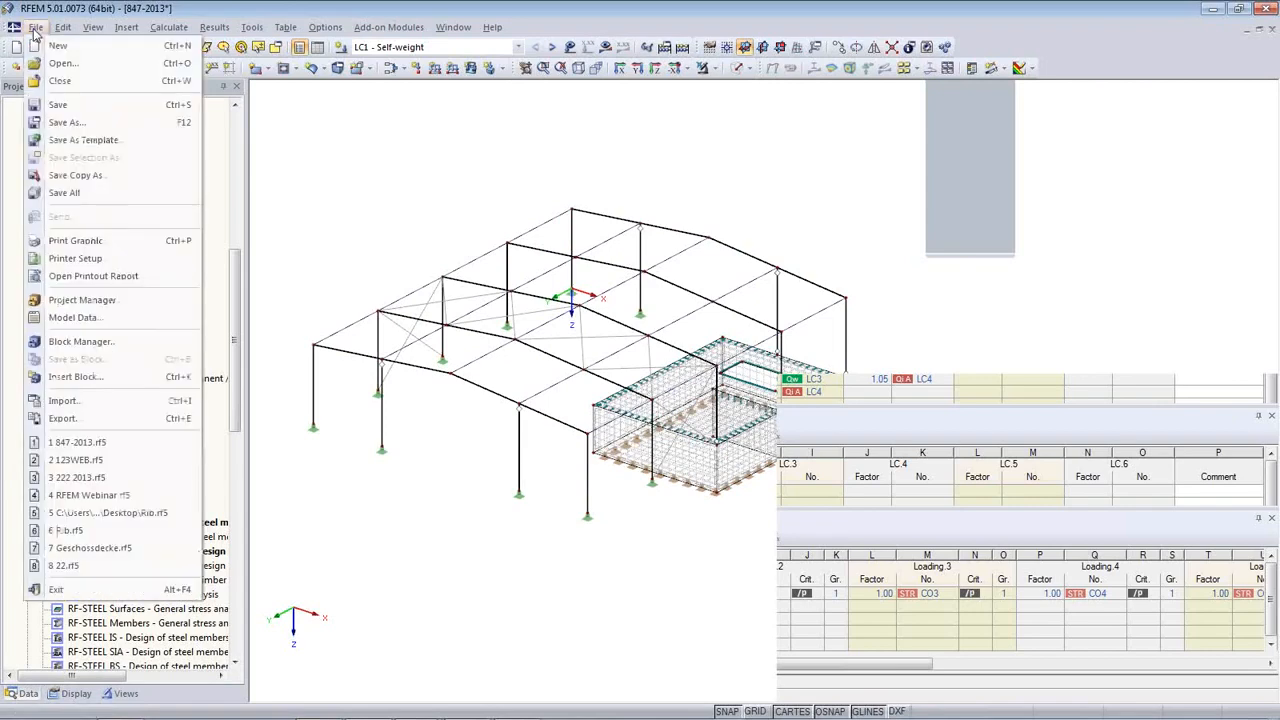
pyautogui.click(72, 419)
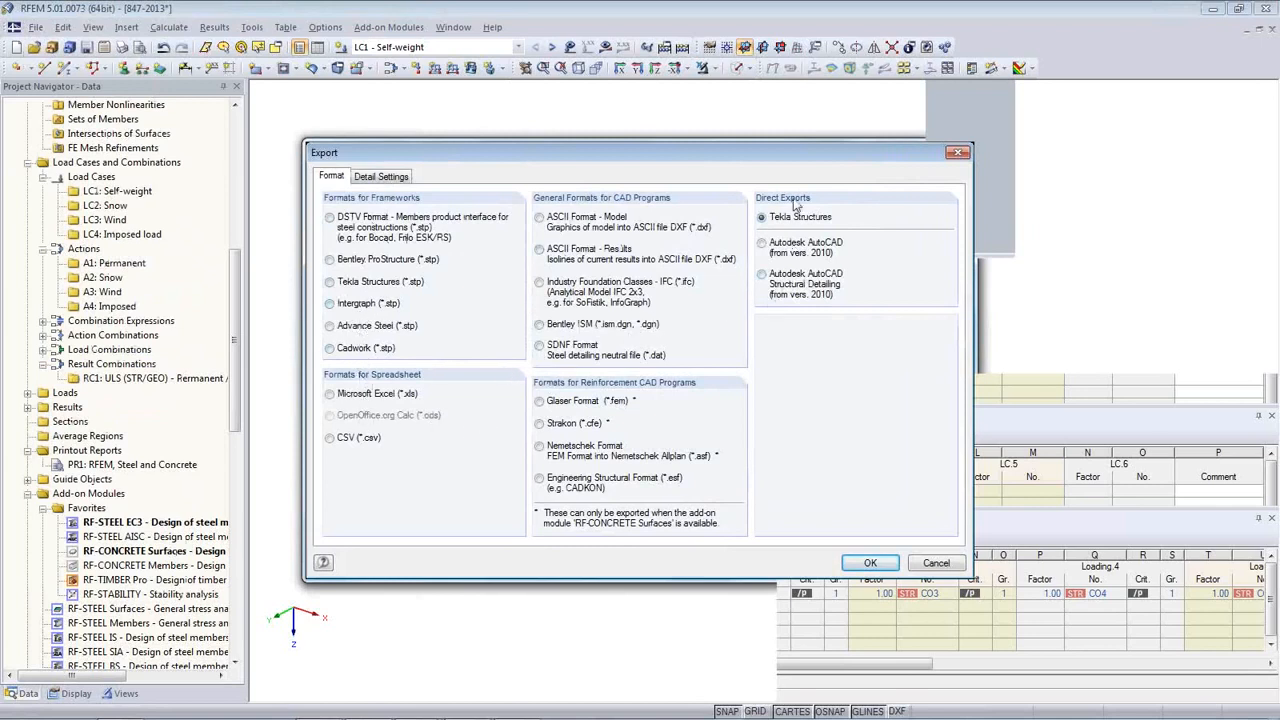
pyautogui.moveTo(728, 160); pyautogui.dragTo(635, 126)
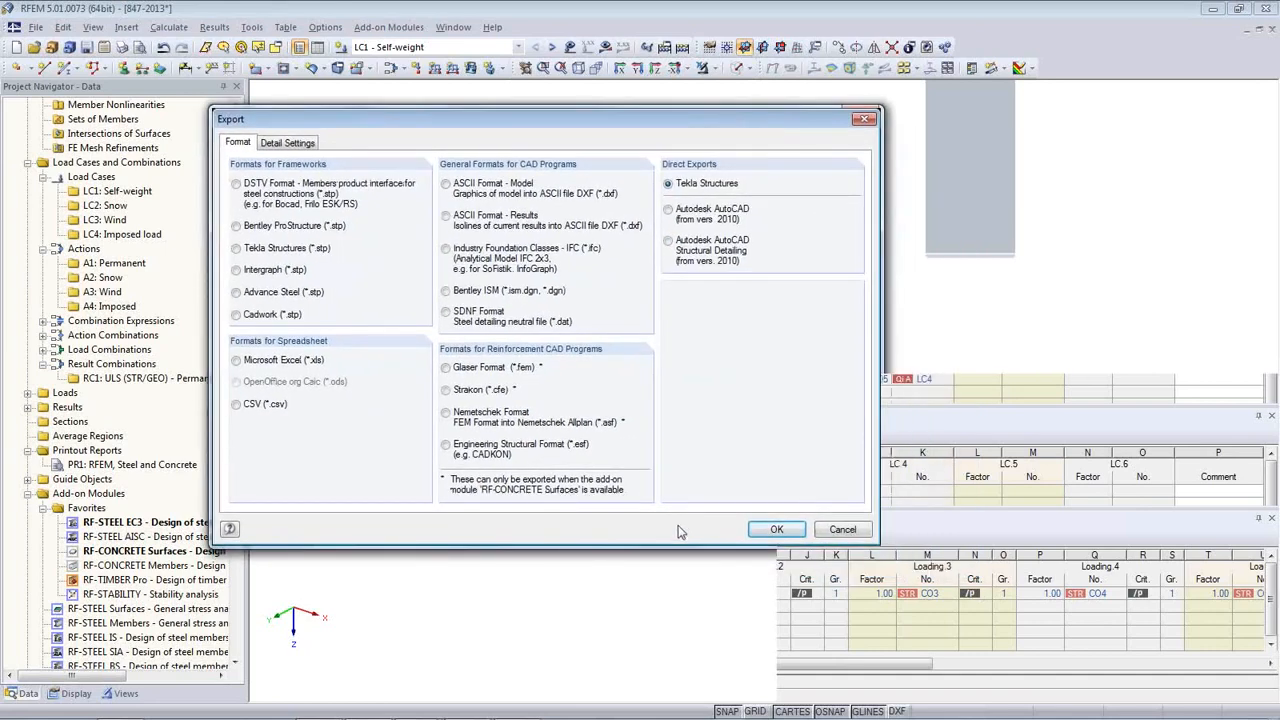
pyautogui.click(777, 530)
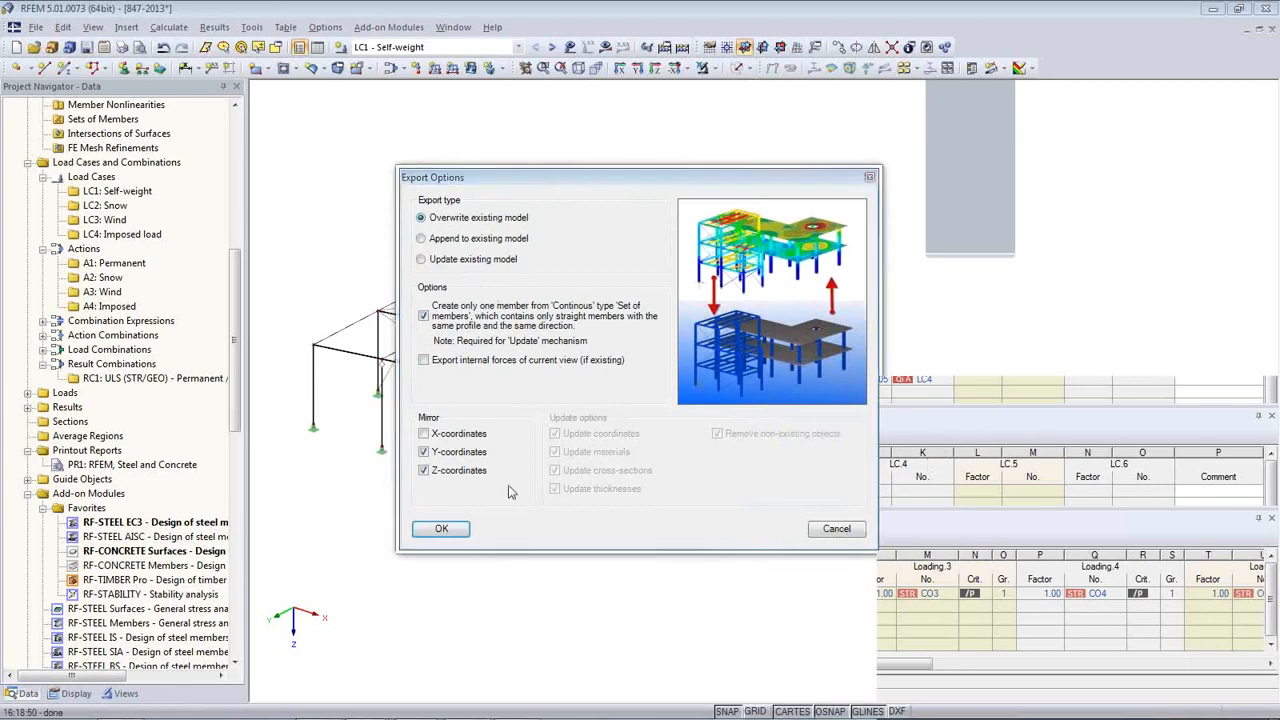
pyautogui.click(441, 530)
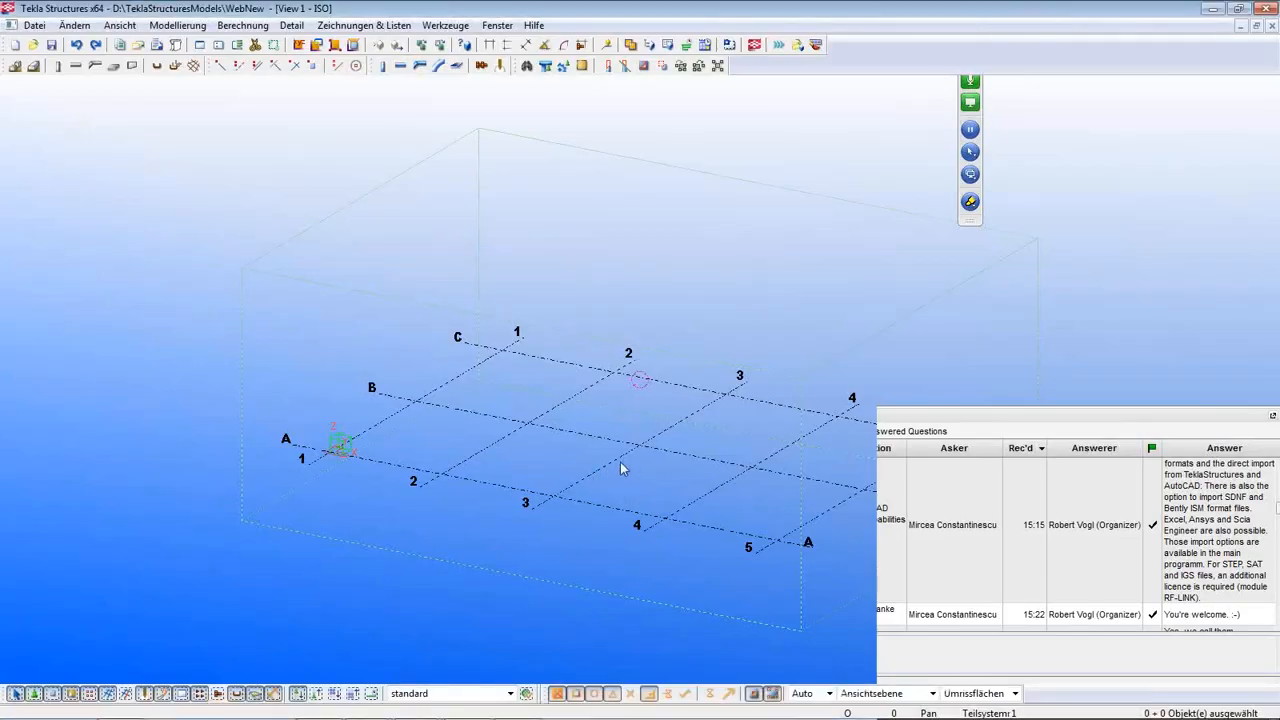
# - Switch to Tekla Structures and examine the exported steel hall and concrete box from different angles
pyautogui.moveTo(610, 486); pyautogui.dragTo(508, 418, button='middle')
pyautogui.scroll(-1, 508, 418)
pyautogui.moveTo(495, 714)
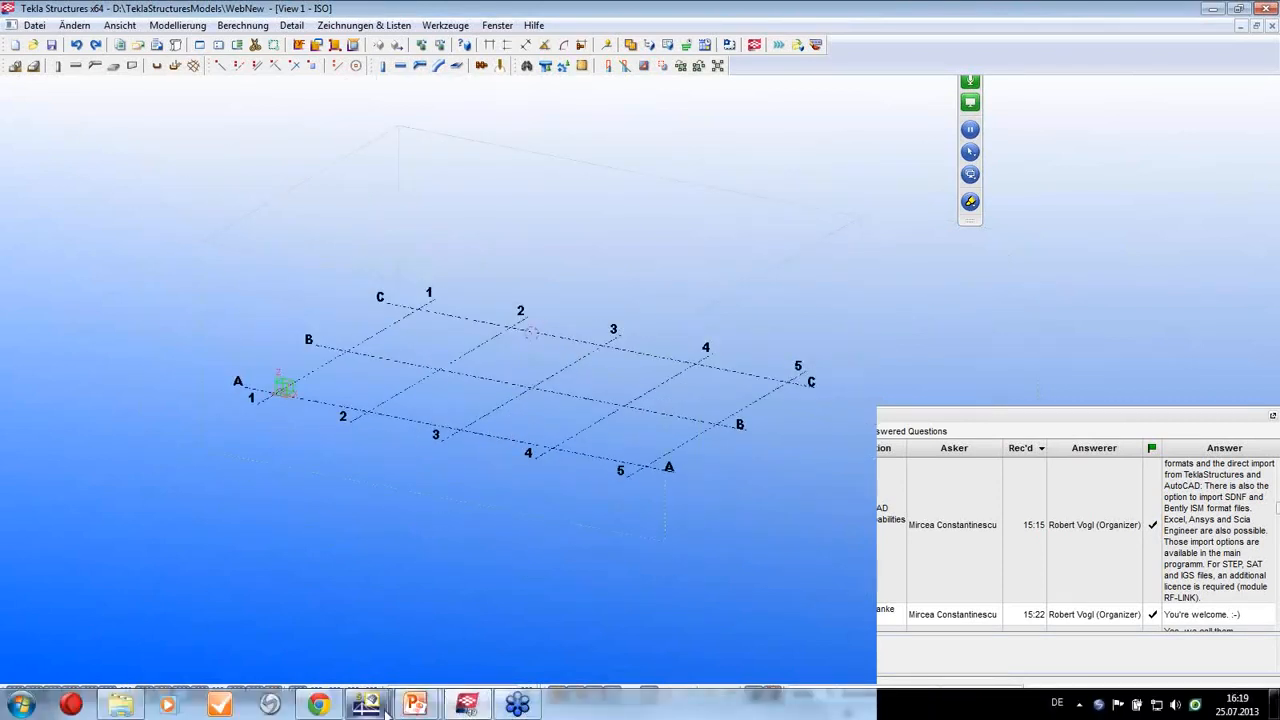
pyautogui.moveTo(370, 706)
pyautogui.click(458, 650)
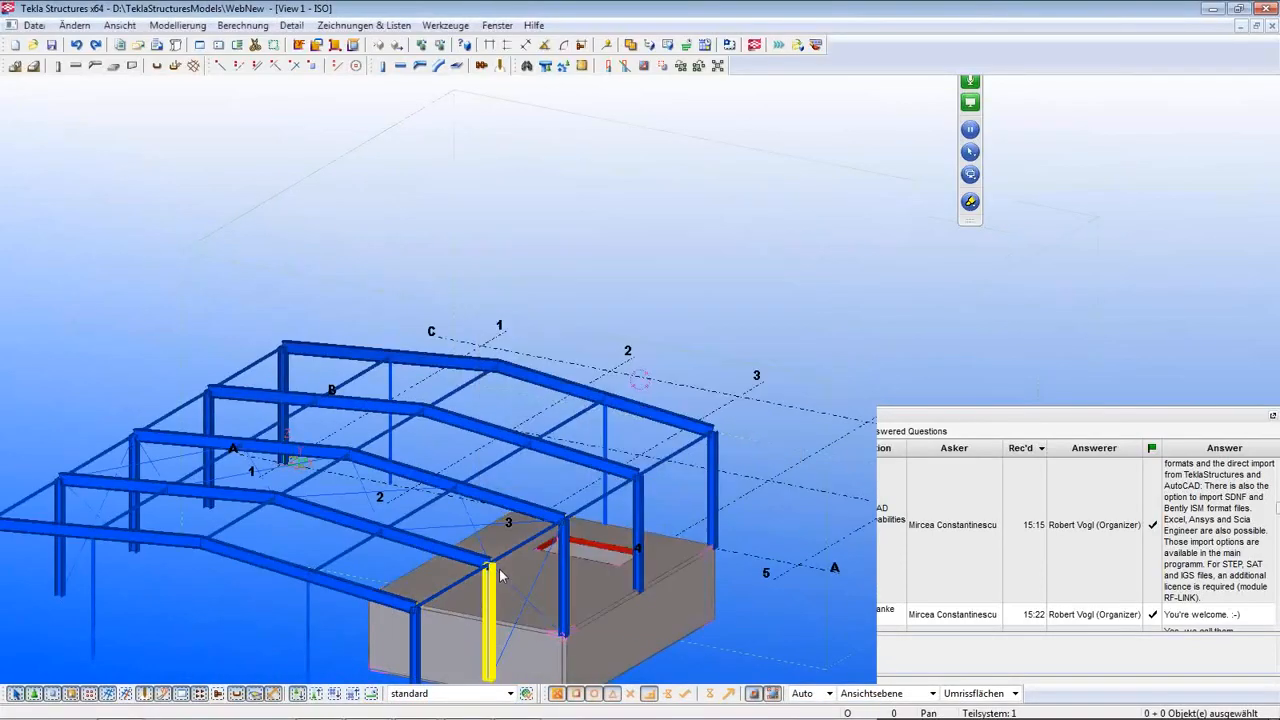
pyautogui.moveTo(622, 544); pyautogui.dragTo(745, 387, button='middle')
pyautogui.scroll(-2, 686, 422)
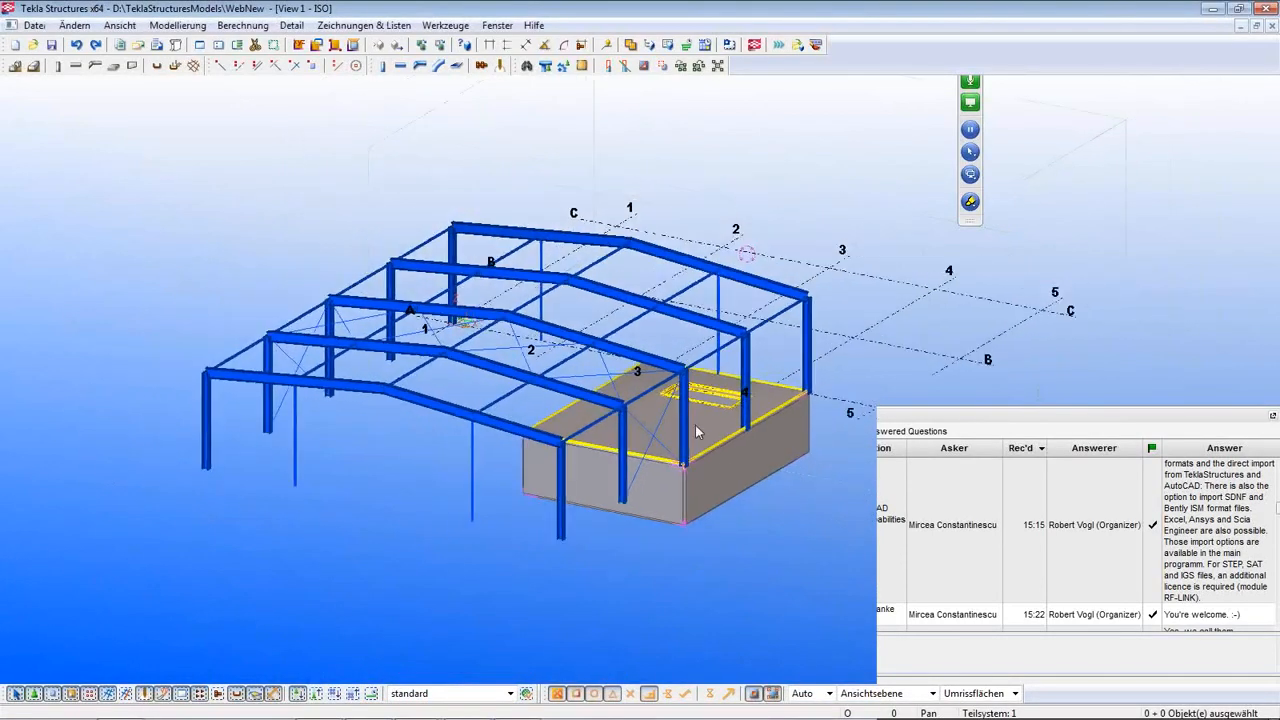
pyautogui.keyDown('ctrl'); pyautogui.moveTo(755, 492); pyautogui.dragTo(708, 515, button='middle'); pyautogui.keyUp('ctrl')
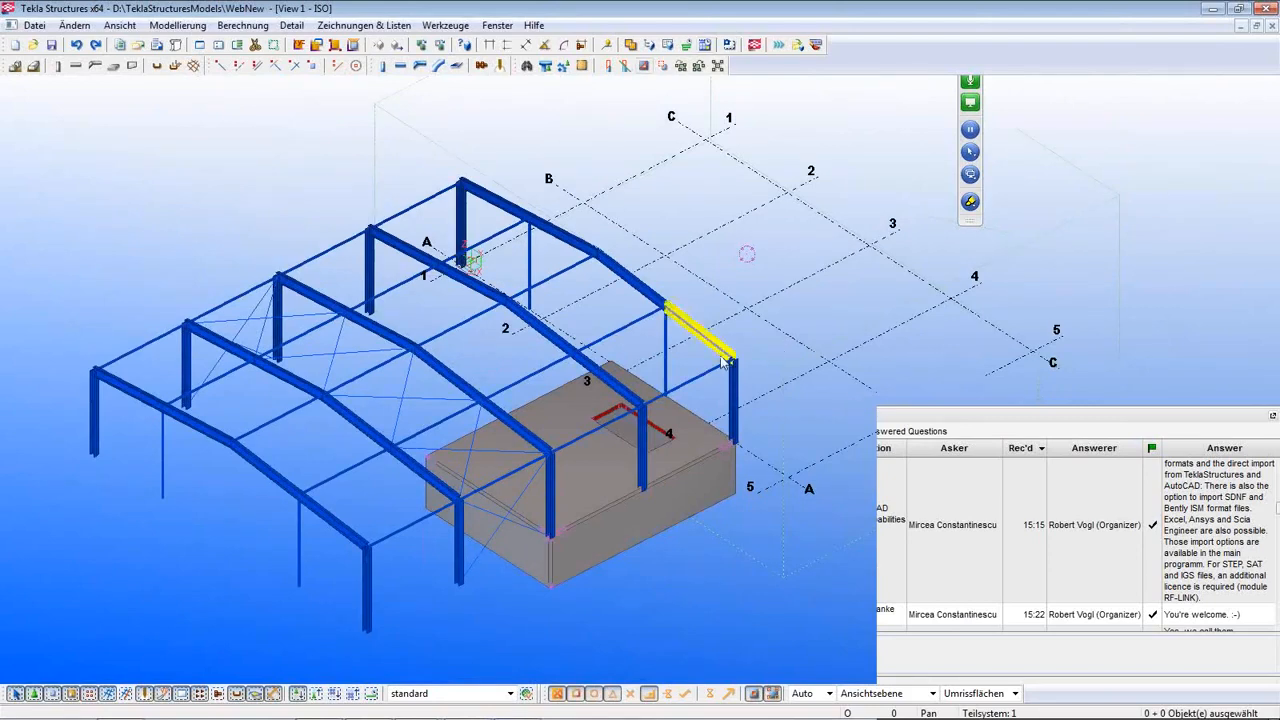
pyautogui.moveTo(608, 528); pyautogui.dragTo(628, 407, button='middle')
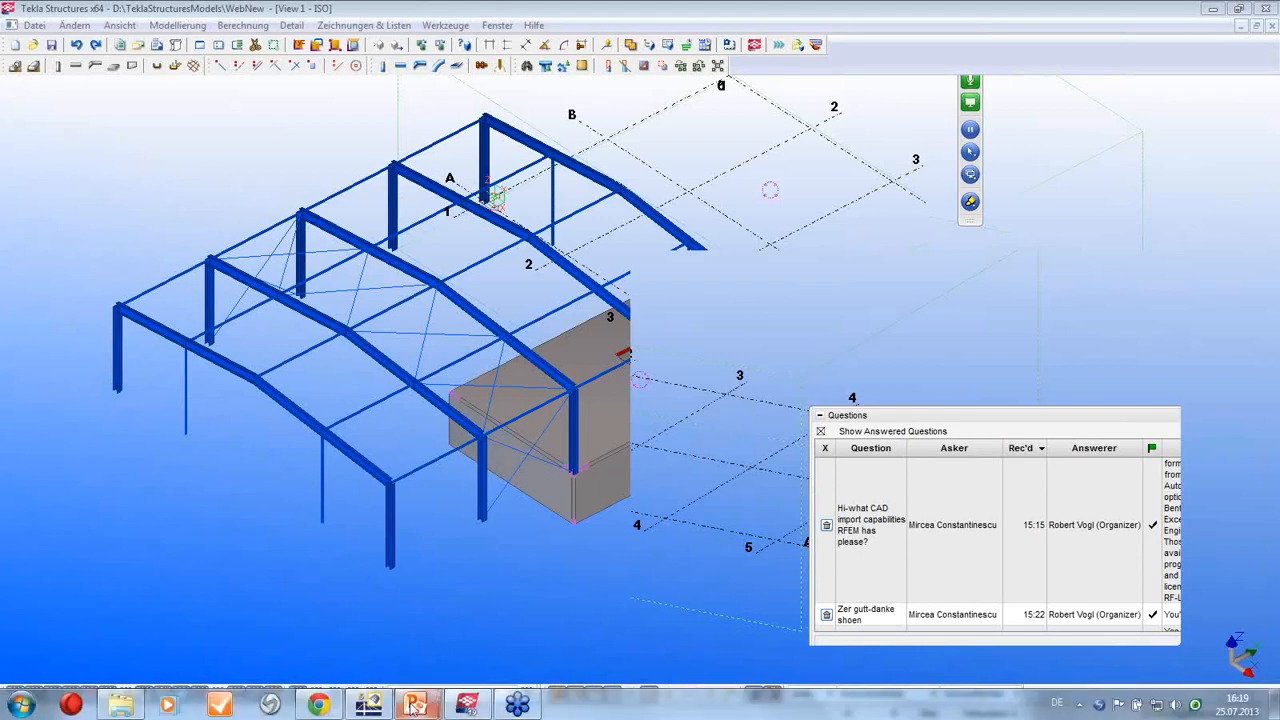
# - Switch back to RFEM and check the support settings of line 78 at the base of the concrete box
pyautogui.click(368, 705)
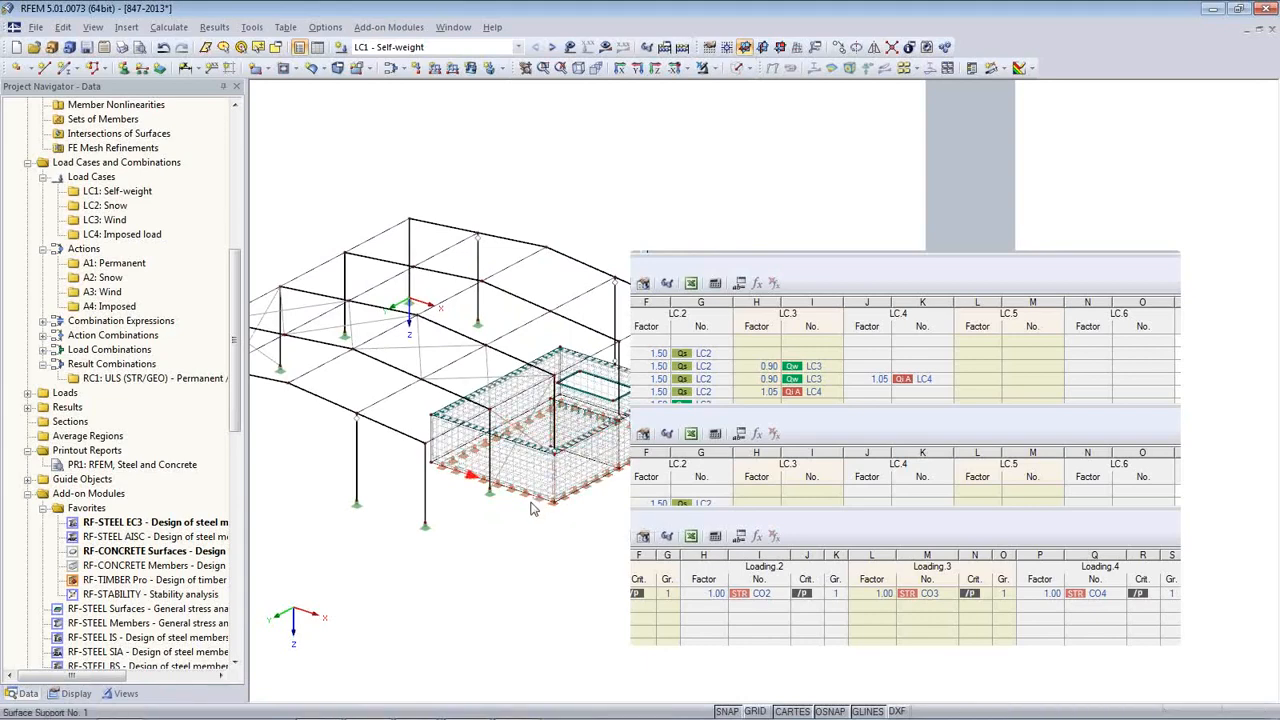
pyautogui.doubleClick(520, 498)
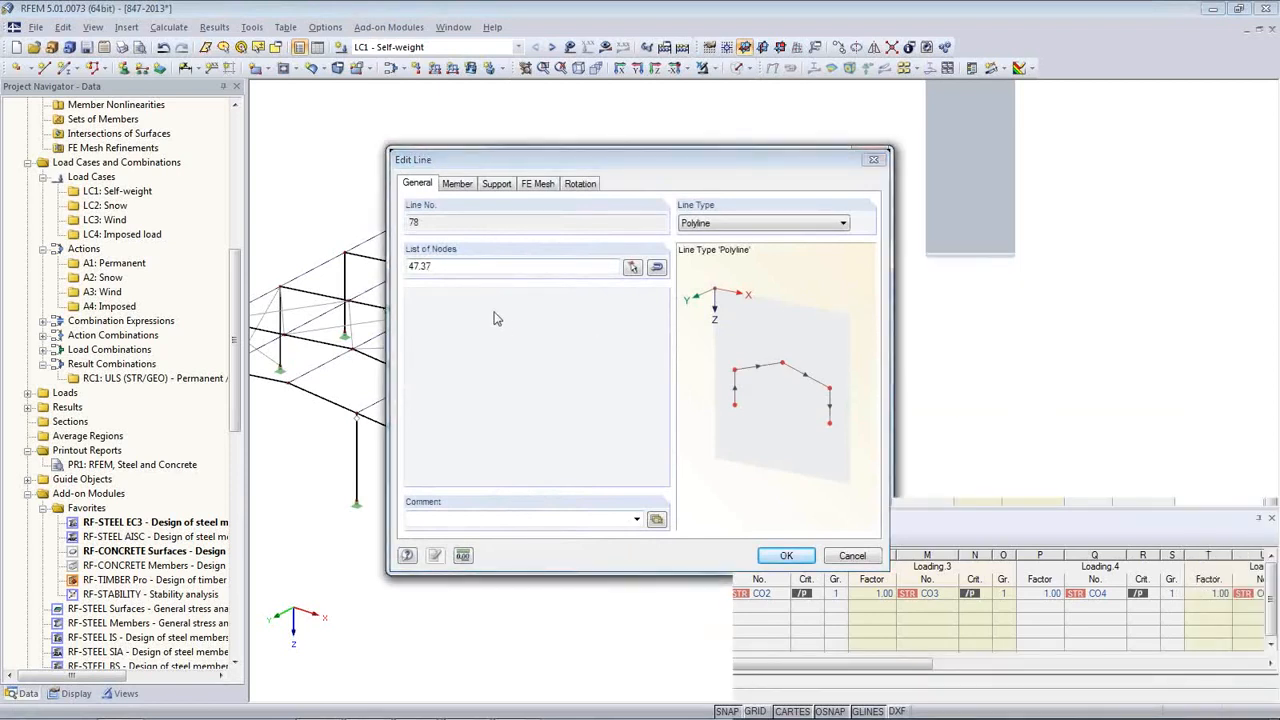
pyautogui.click(497, 184)
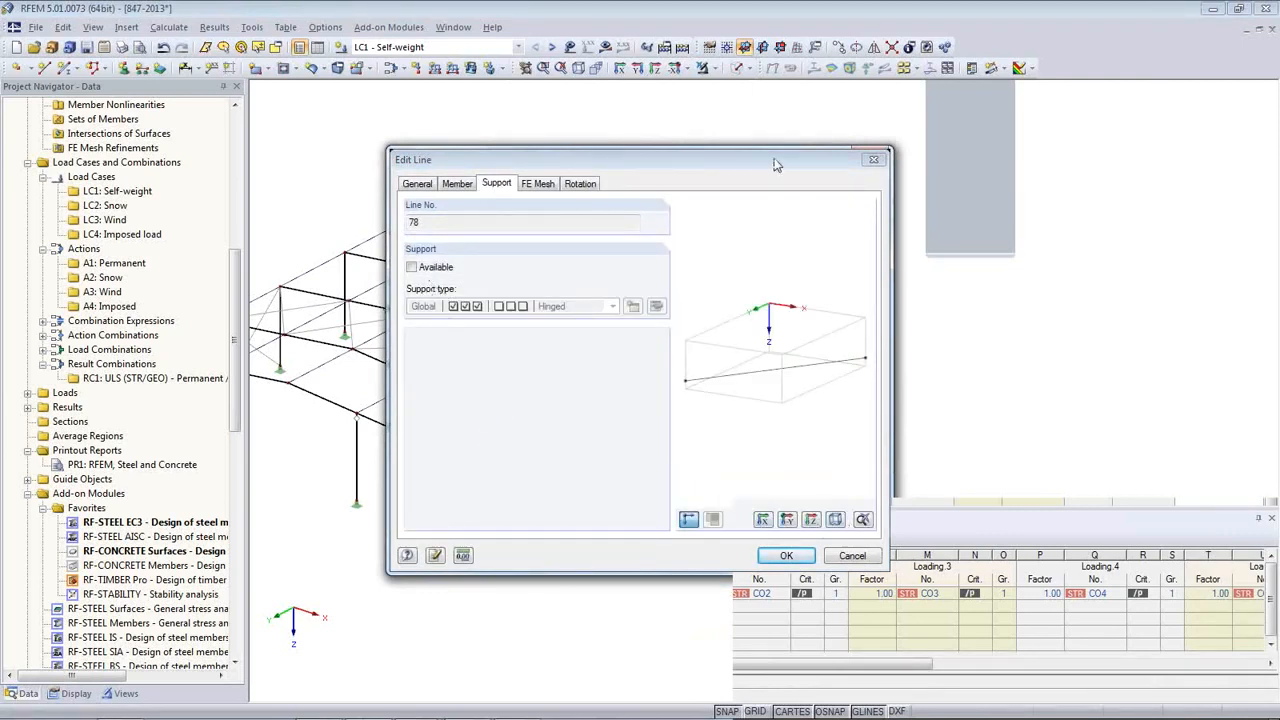
pyautogui.moveTo(777, 154); pyautogui.dragTo(695, 104)
pyautogui.click(704, 506)
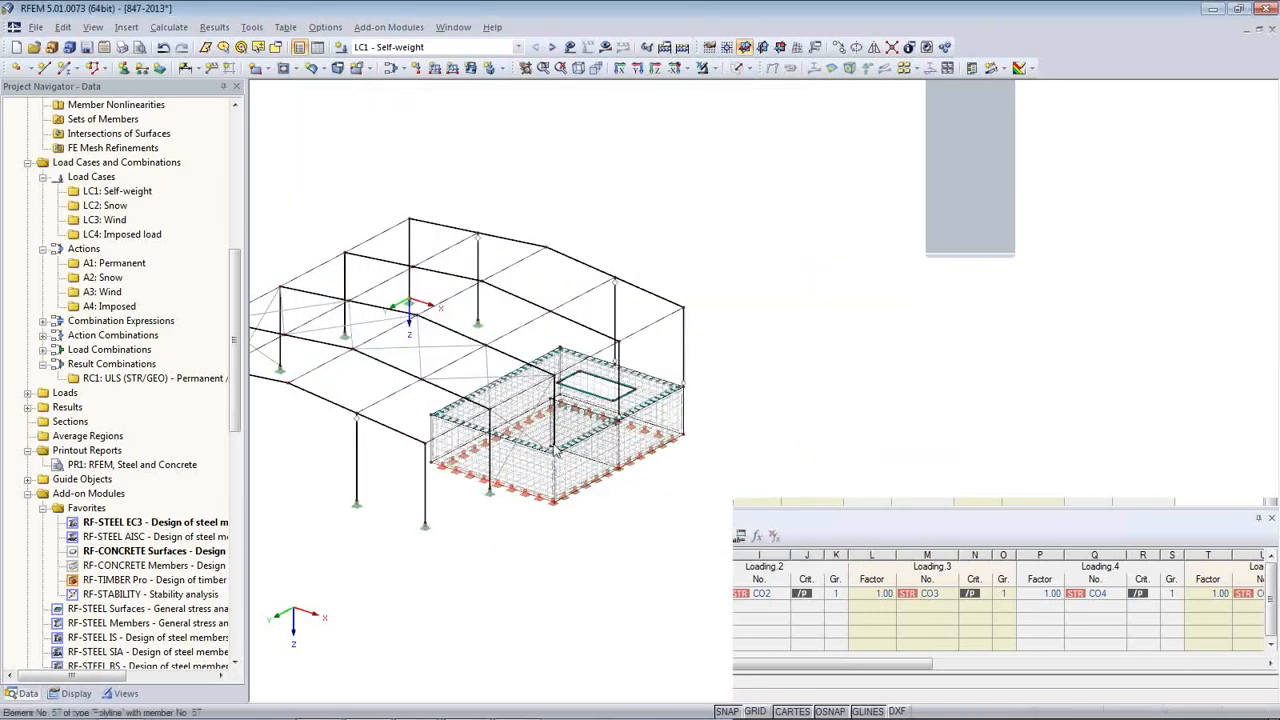
# - Inspect the support conditions and spring constants of the surface support on surface 6, closing its settings without changes
pyautogui.keyDown('ctrl'); pyautogui.moveTo(553, 541); pyautogui.dragTo(554, 416, button='middle'); pyautogui.keyUp('ctrl')
pyautogui.doubleClick(513, 466)
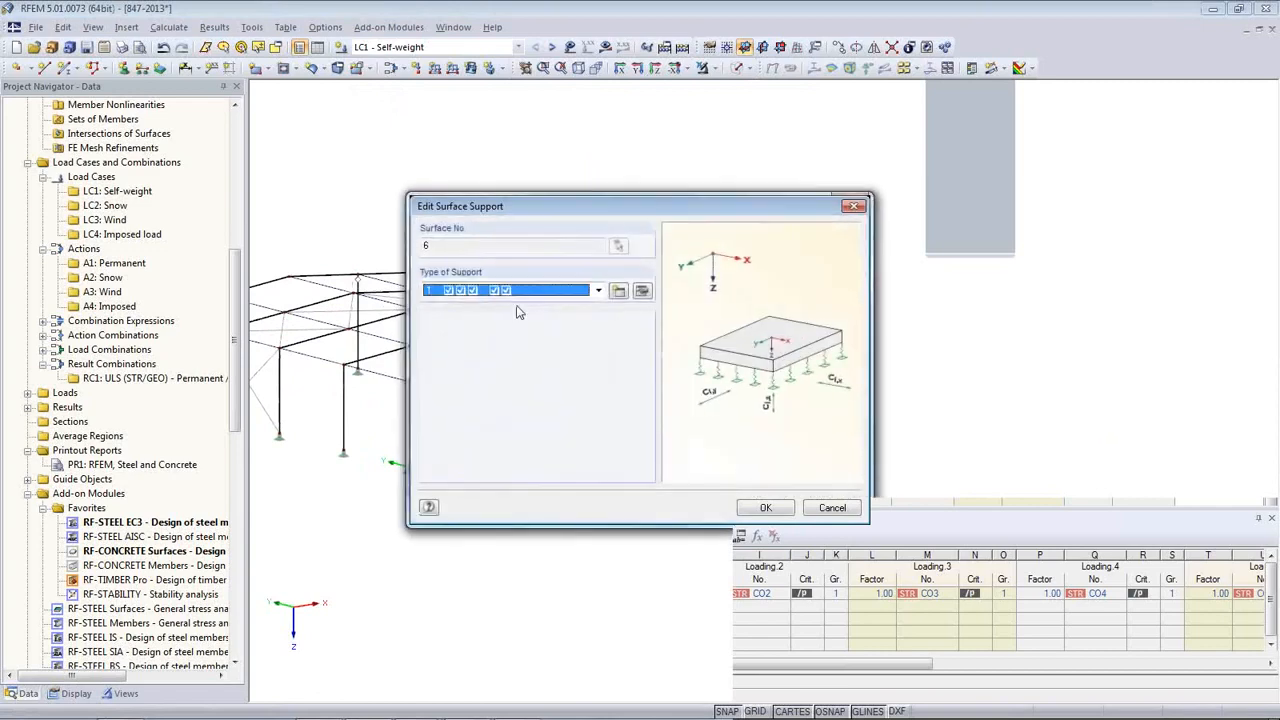
pyautogui.click(639, 294)
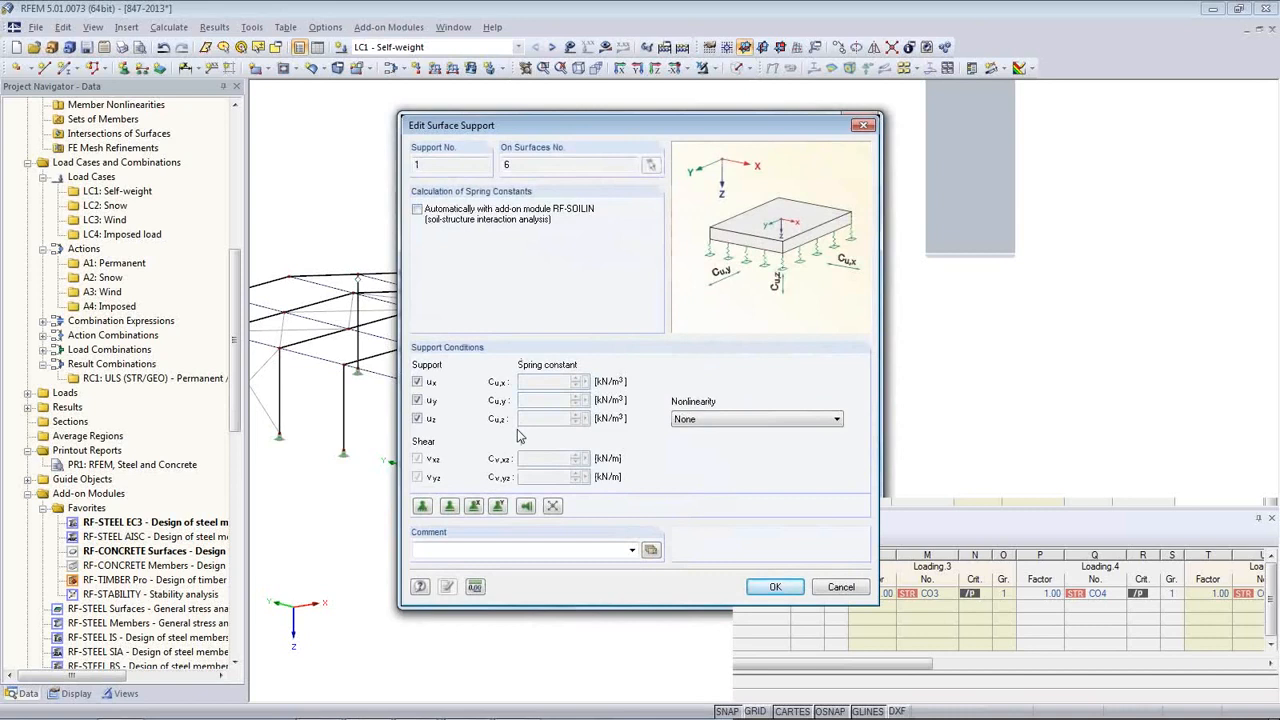
pyautogui.moveTo(652, 125); pyautogui.dragTo(613, 115)
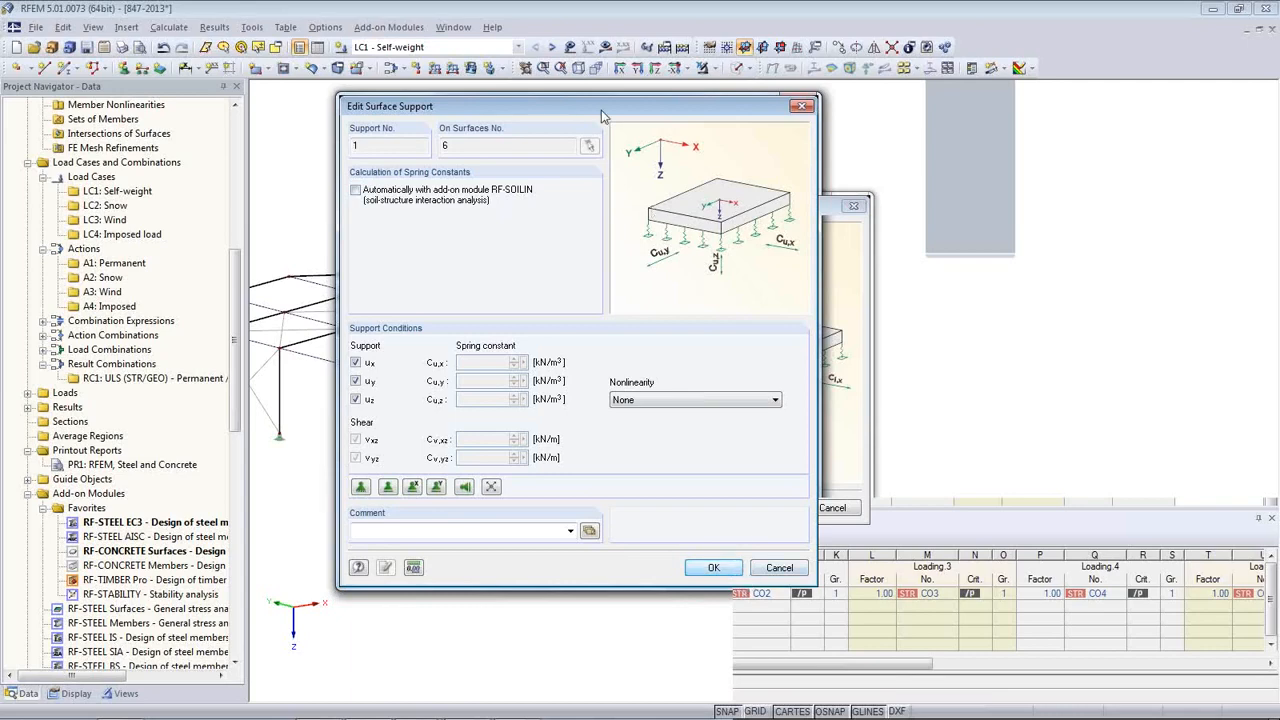
pyautogui.moveTo(598, 112); pyautogui.dragTo(533, 115)
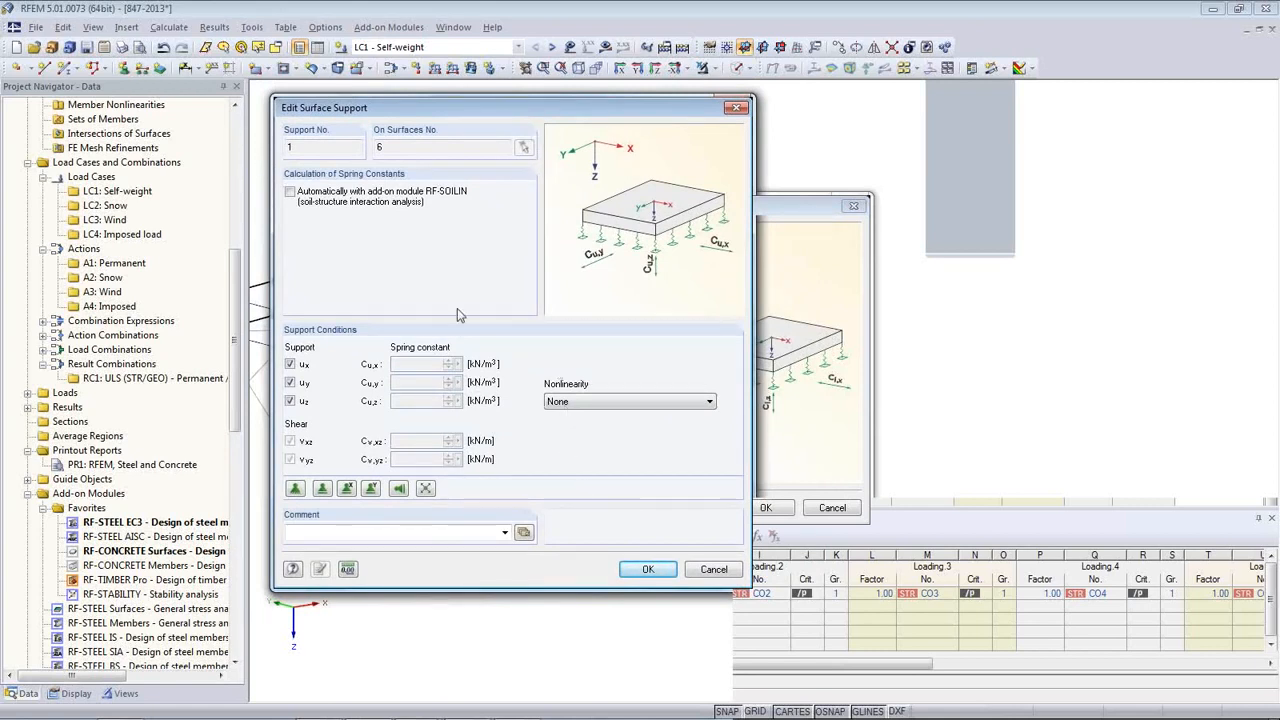
pyautogui.click(714, 570)
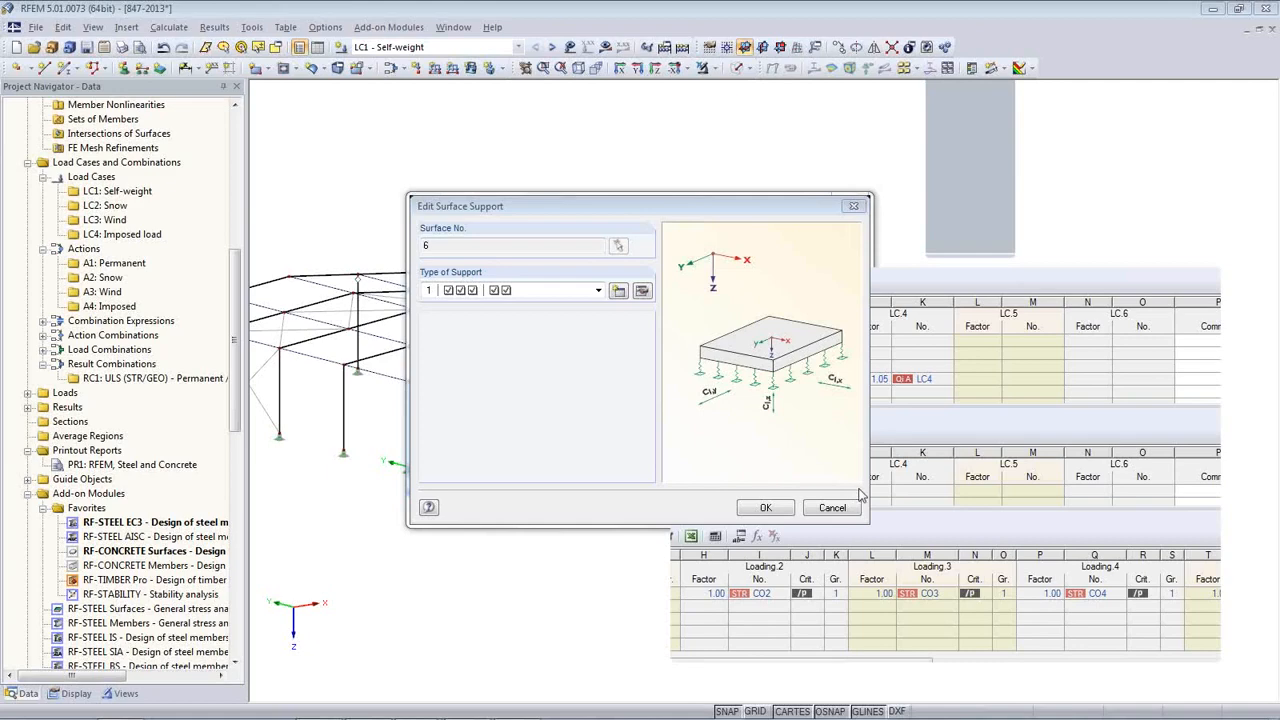
pyautogui.moveTo(570, 208); pyautogui.dragTo(370, 133)
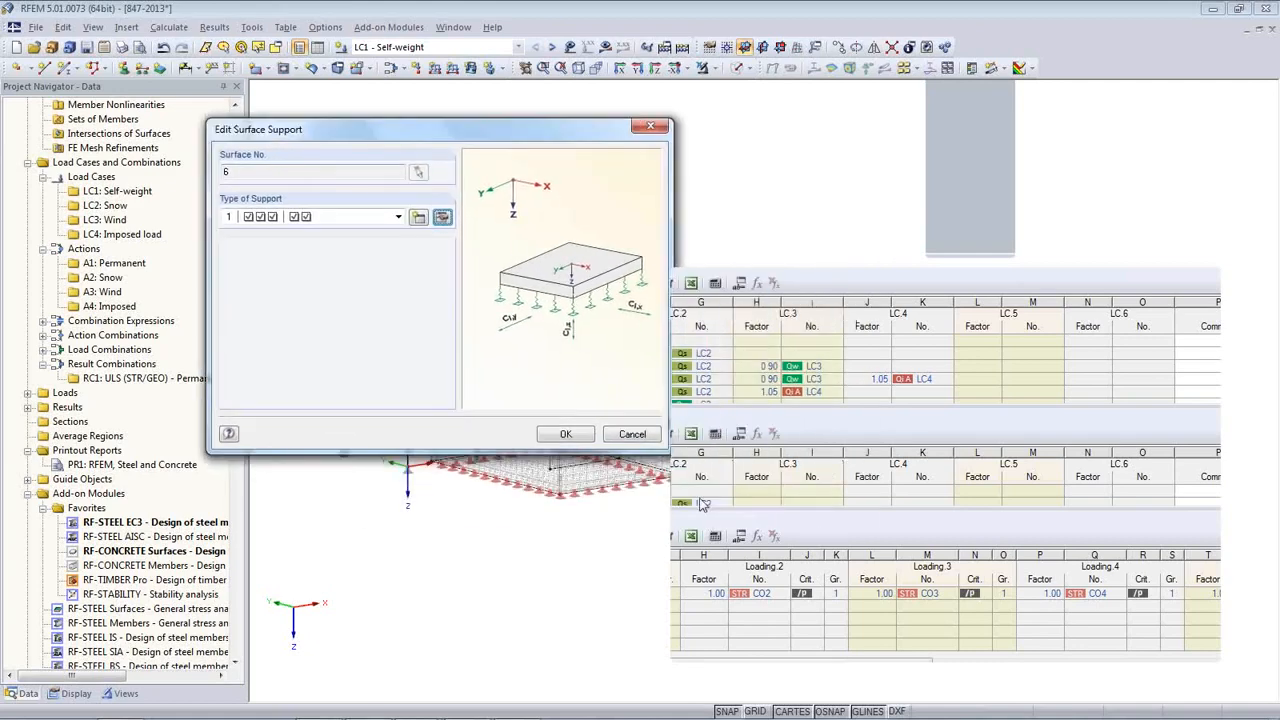
pyautogui.click(629, 437)
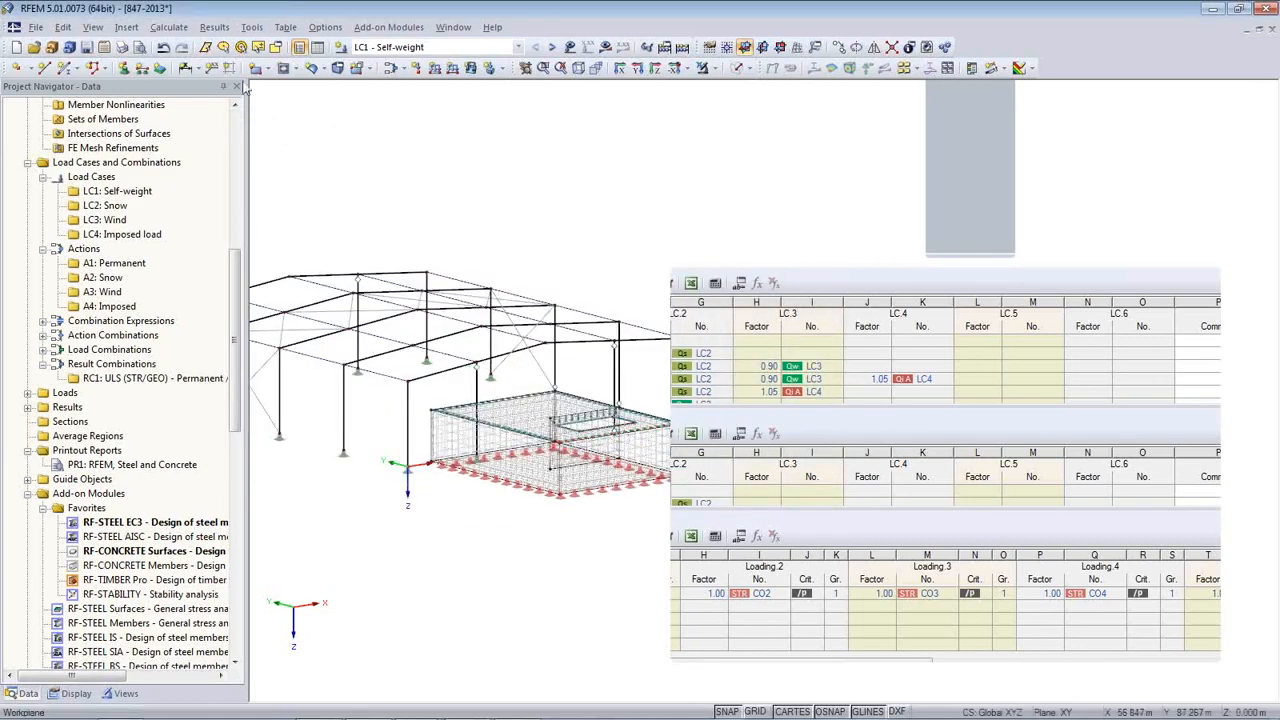
# - Look over the available load generators, including the wind load options for walls and roofs
pyautogui.click(255, 28)
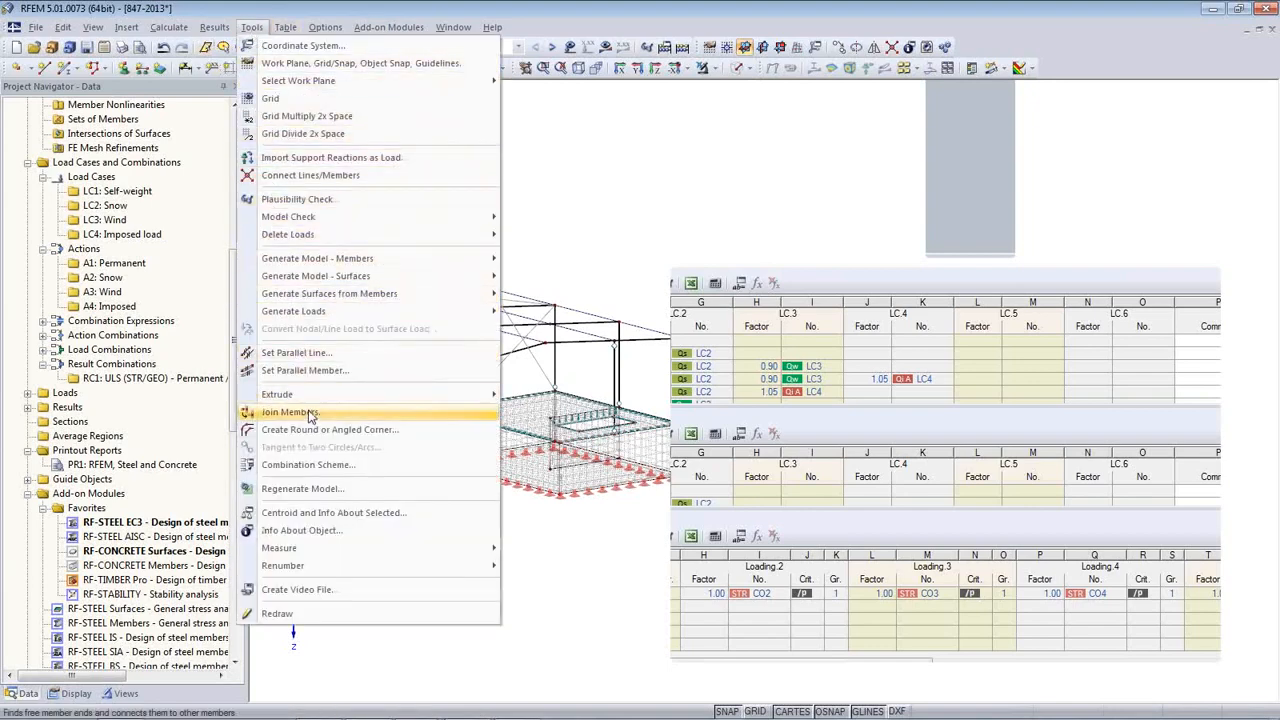
pyautogui.moveTo(315, 322)
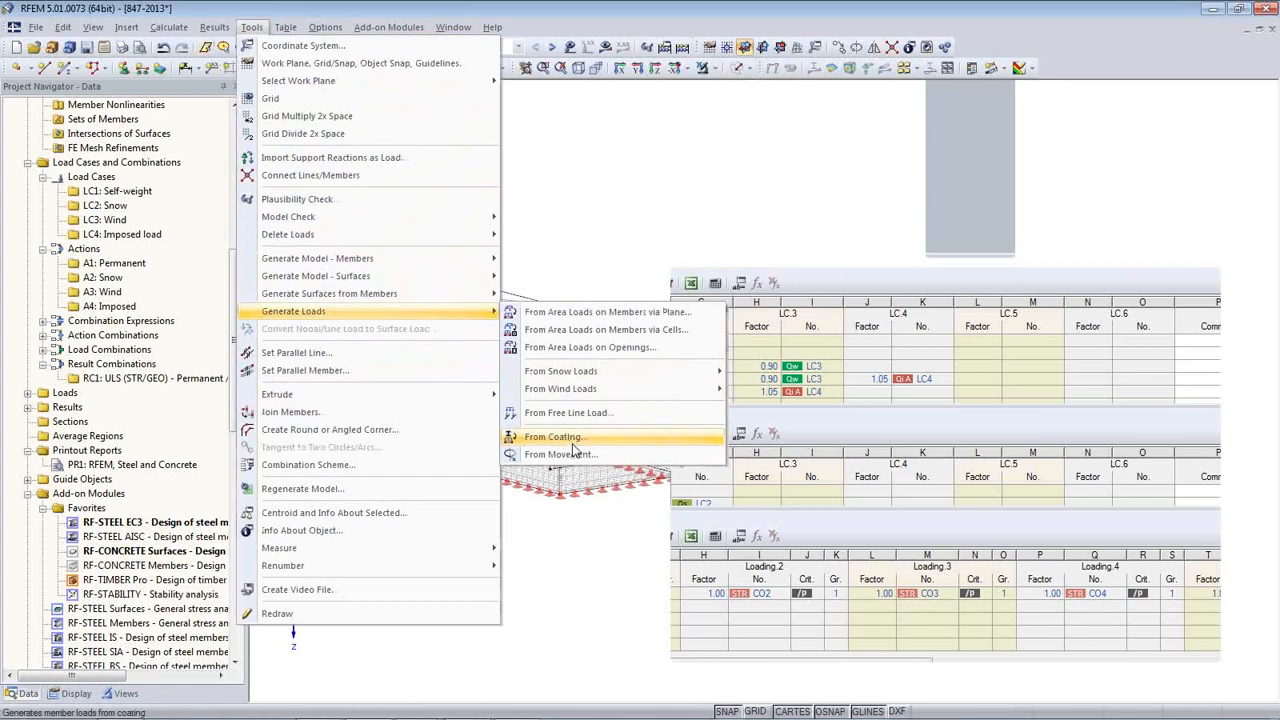
pyautogui.moveTo(577, 398)
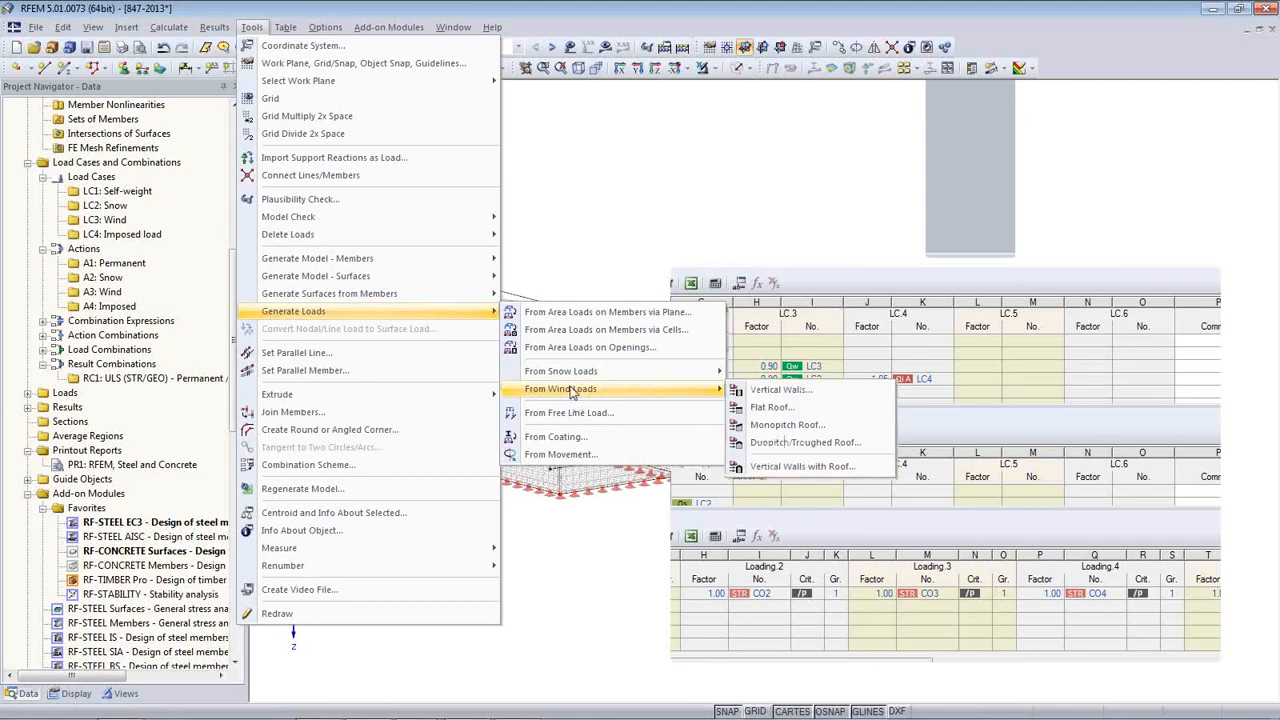
pyautogui.click(1090, 420)
pyautogui.moveTo(495, 714)
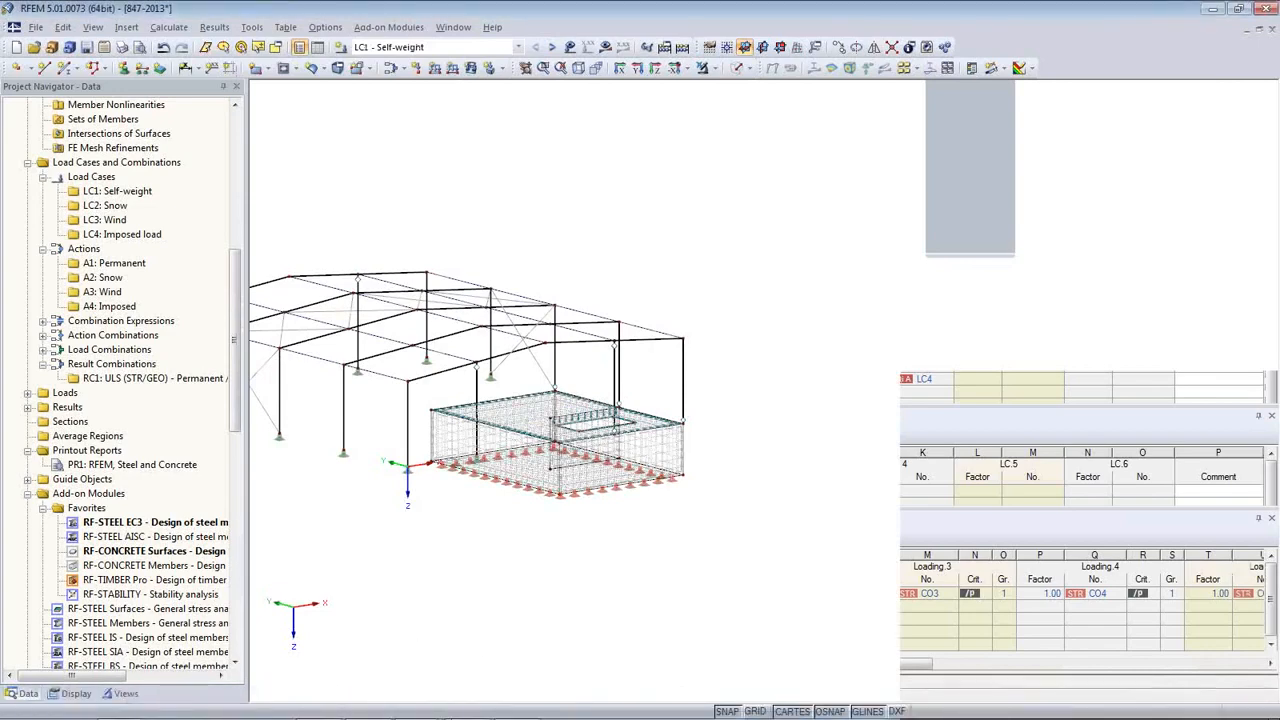
pyautogui.click(368, 705)
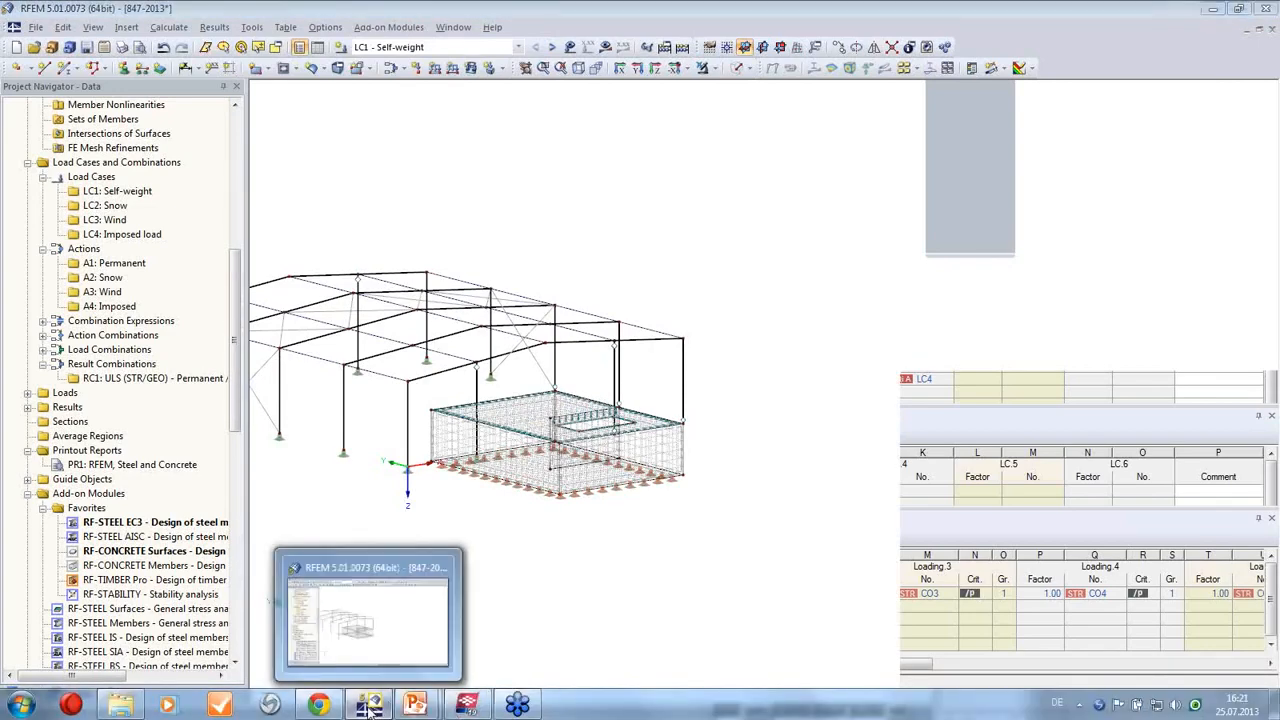
pyautogui.click(368, 708)
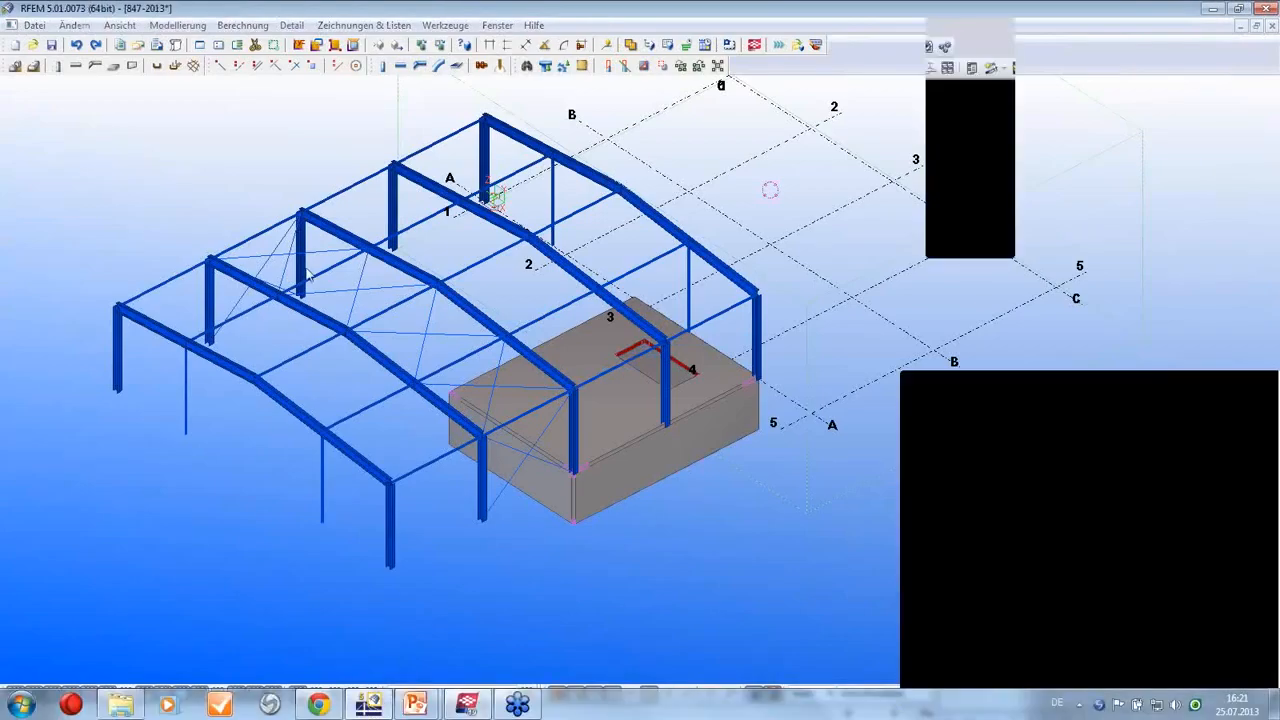
# - Review the wind load generator for vertical walls with roof, preview the flat/monopitch roof type and cancel
pyautogui.click(251, 27)
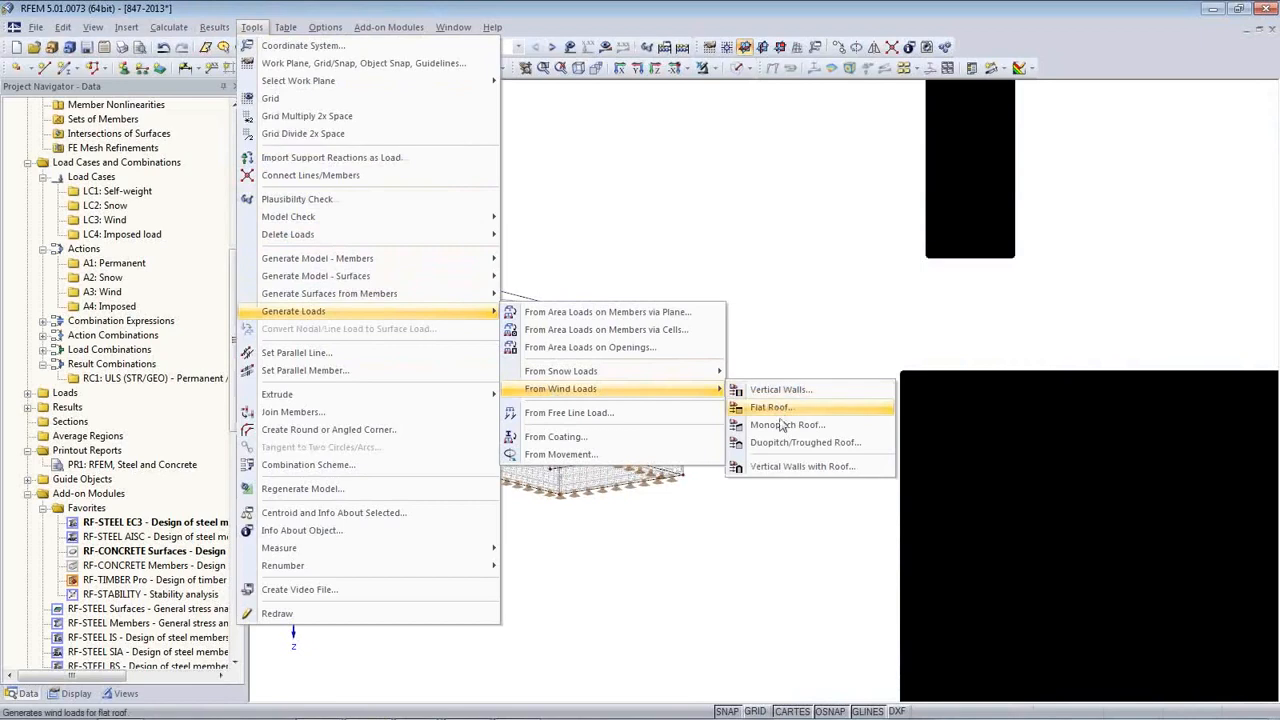
pyautogui.click(788, 466)
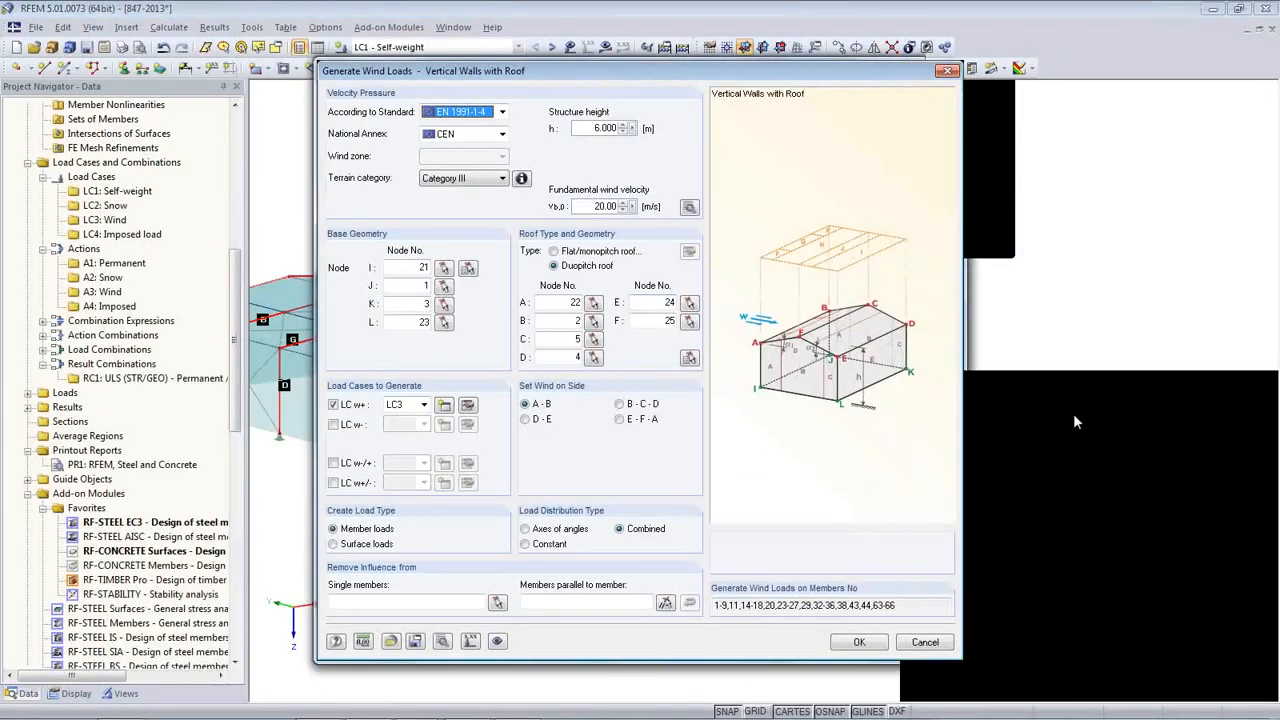
pyautogui.click(1139, 404)
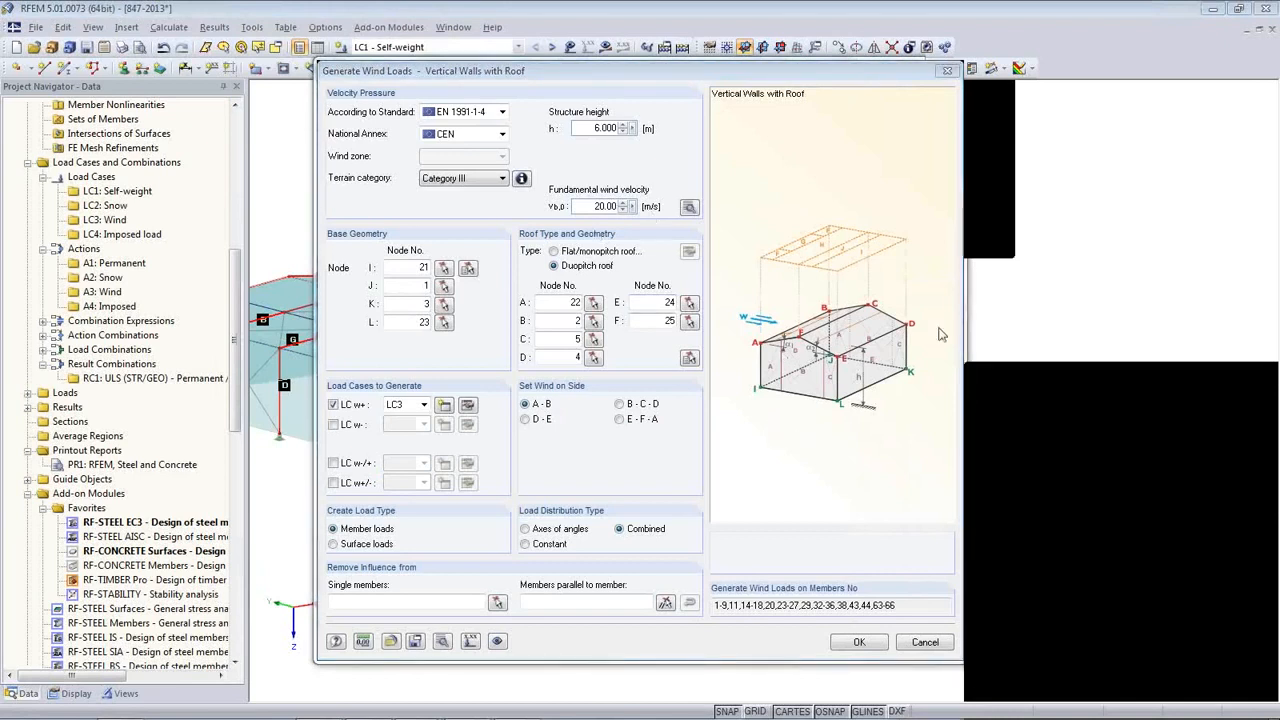
pyautogui.click(555, 252)
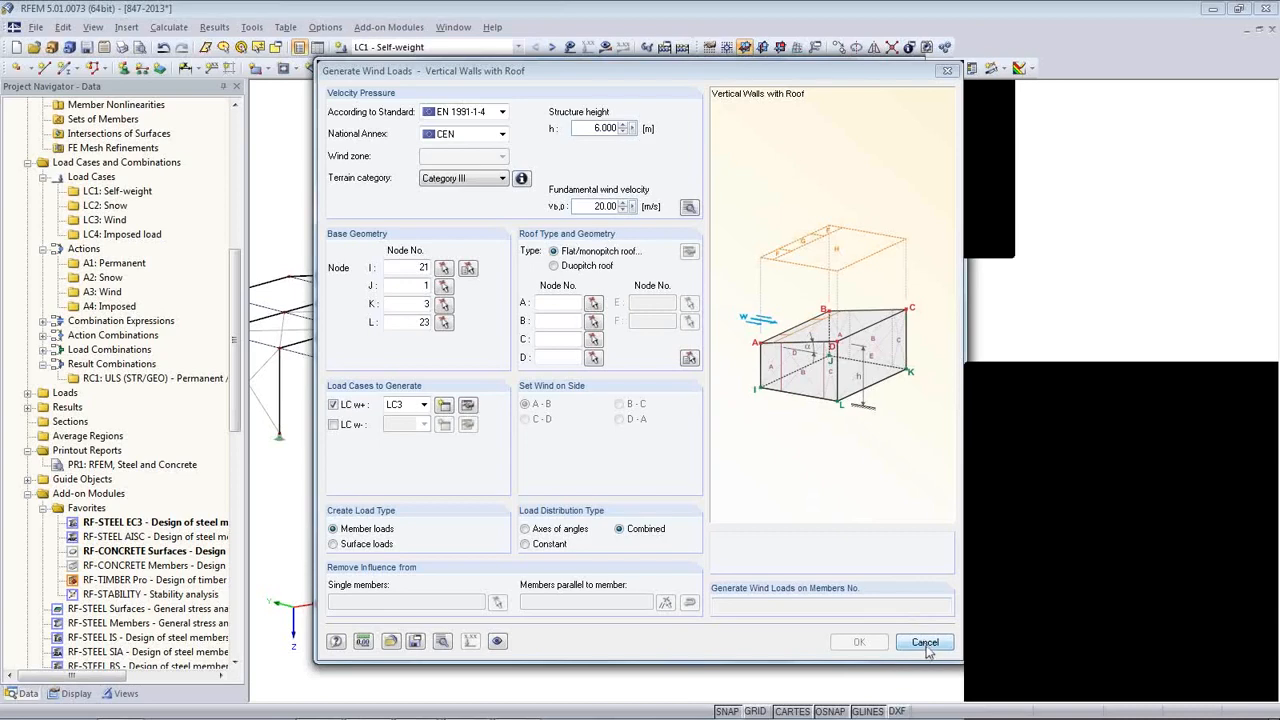
pyautogui.click(926, 648)
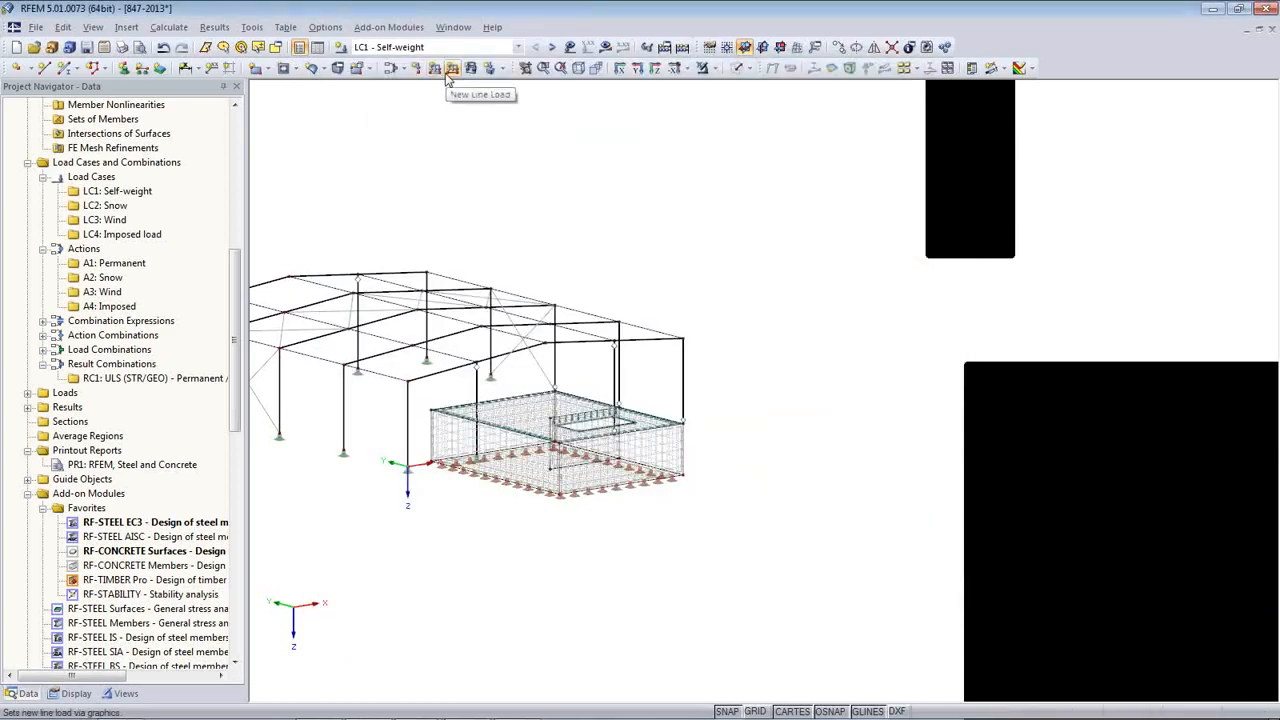
# - Look over the member load options, preview the trapezoidal load distribution and cancel the new load
pyautogui.click(437, 70)
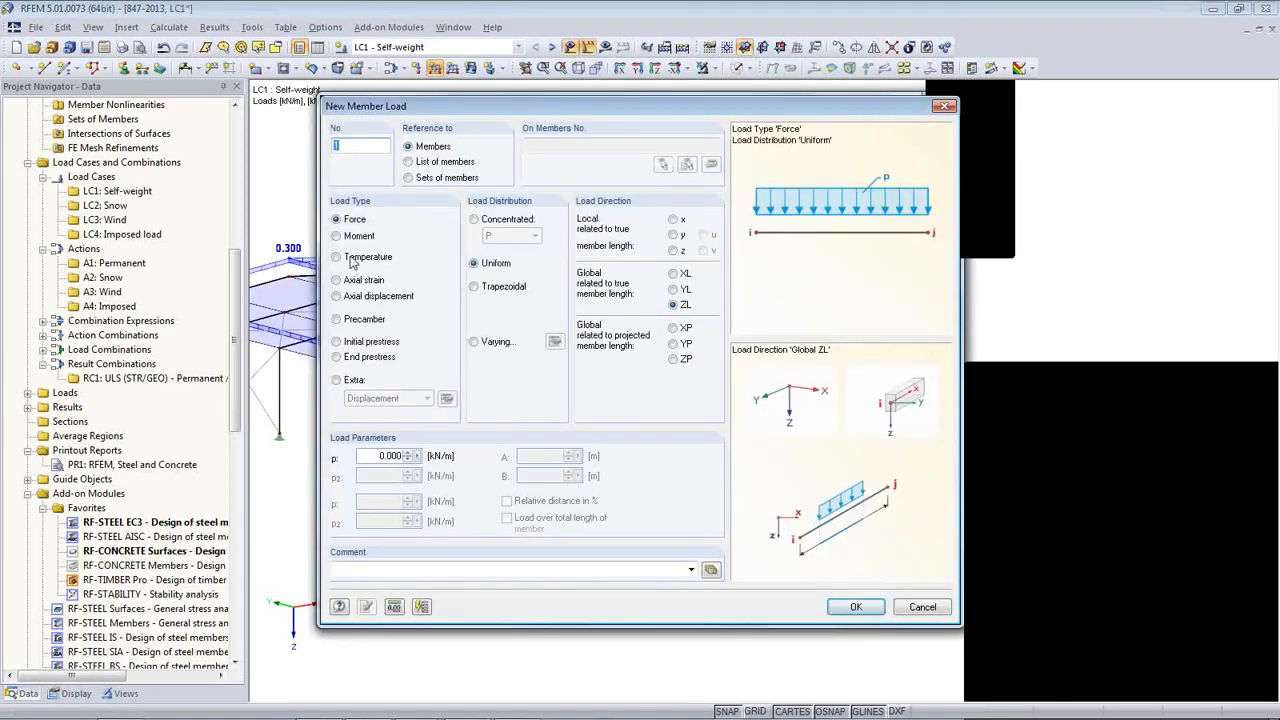
pyautogui.click(474, 287)
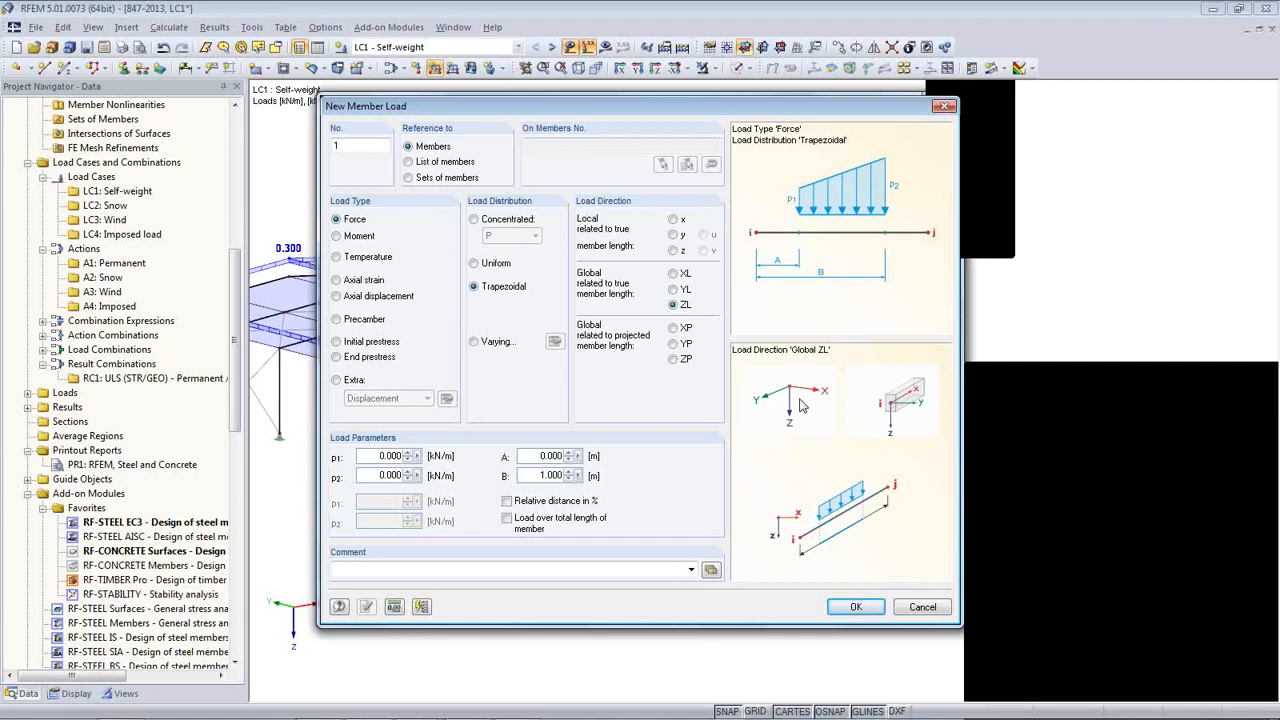
pyautogui.click(922, 610)
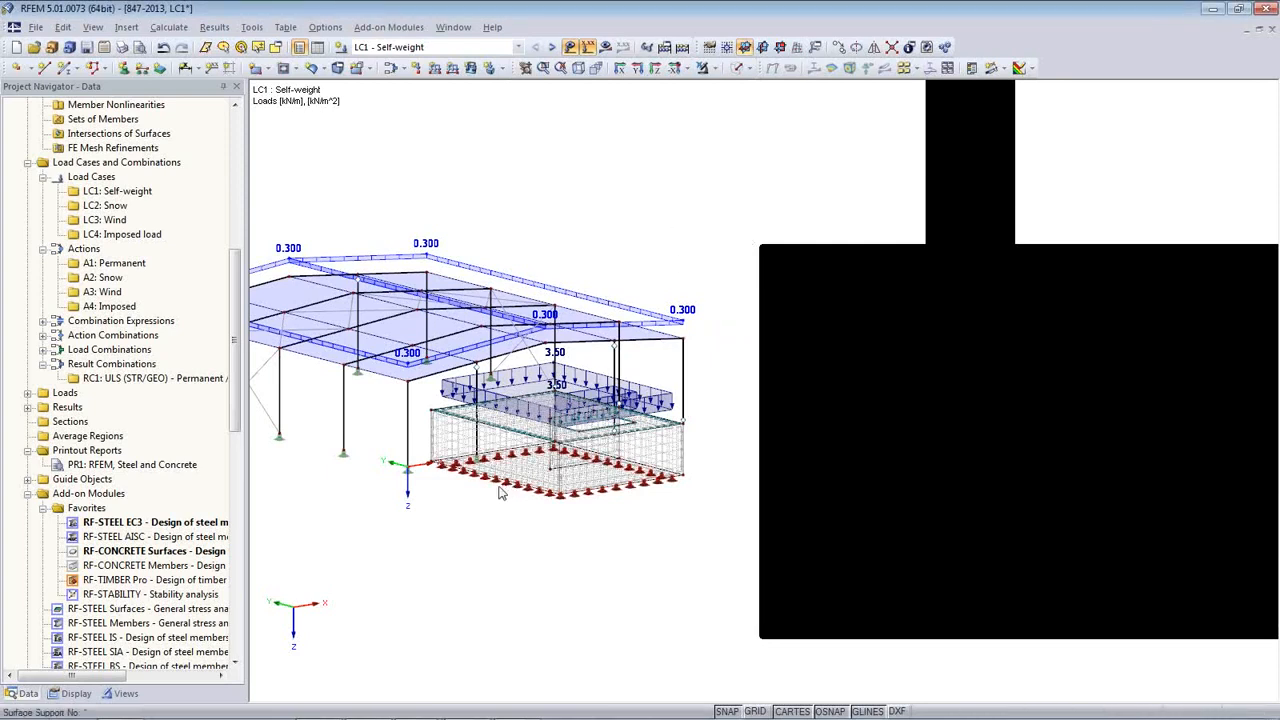
# - Switch to the running PowerPoint slide show and open the Dlubal website in the browser from the More Information slide
pyautogui.moveTo(425, 708)
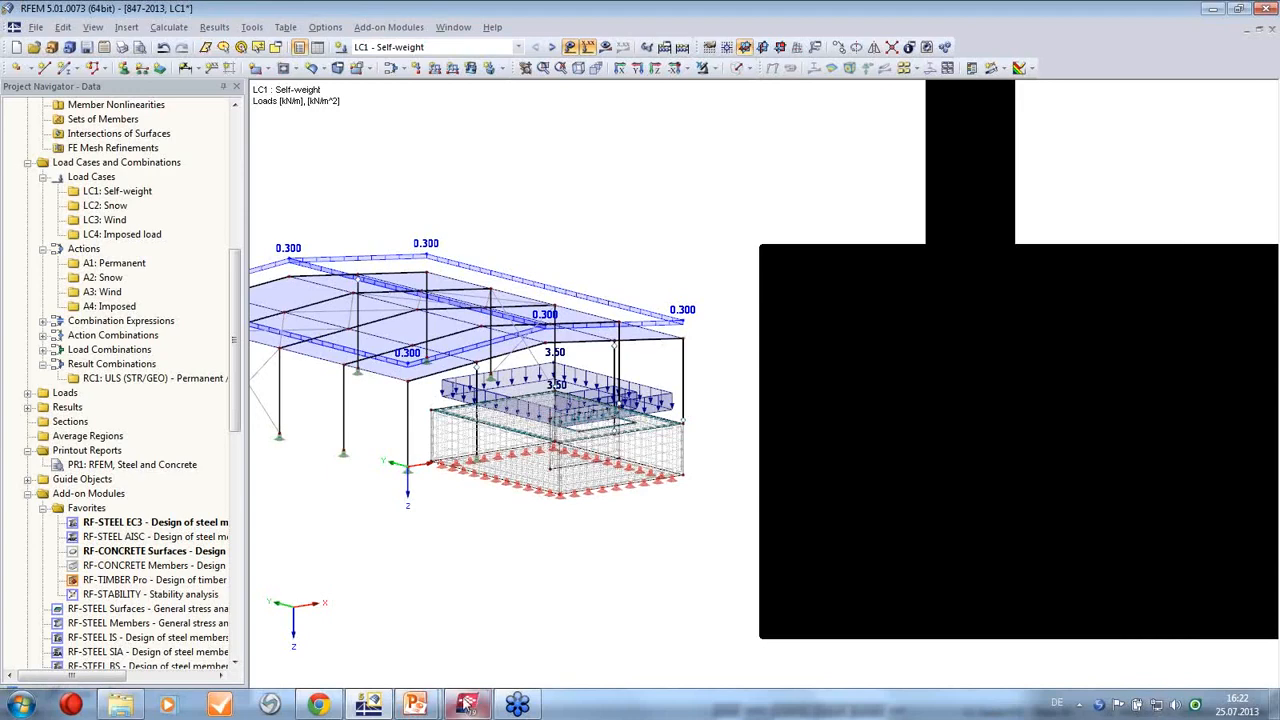
pyautogui.moveTo(466, 705)
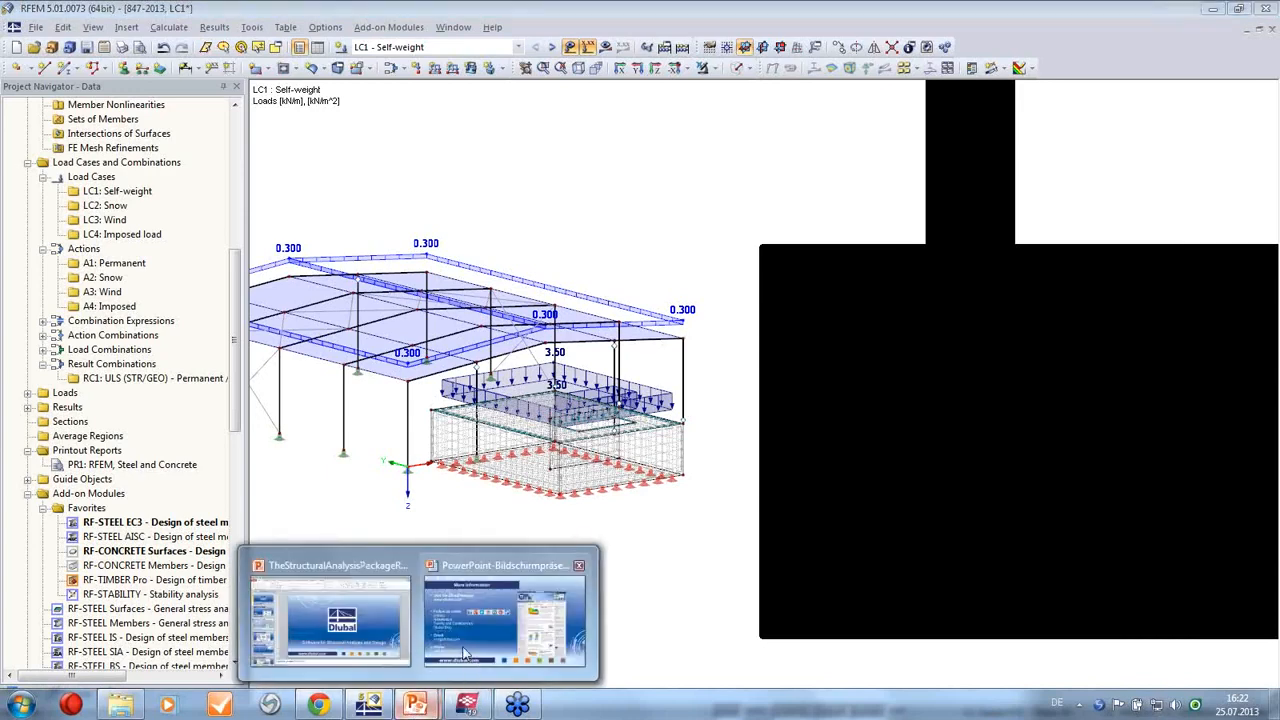
pyautogui.click(466, 651)
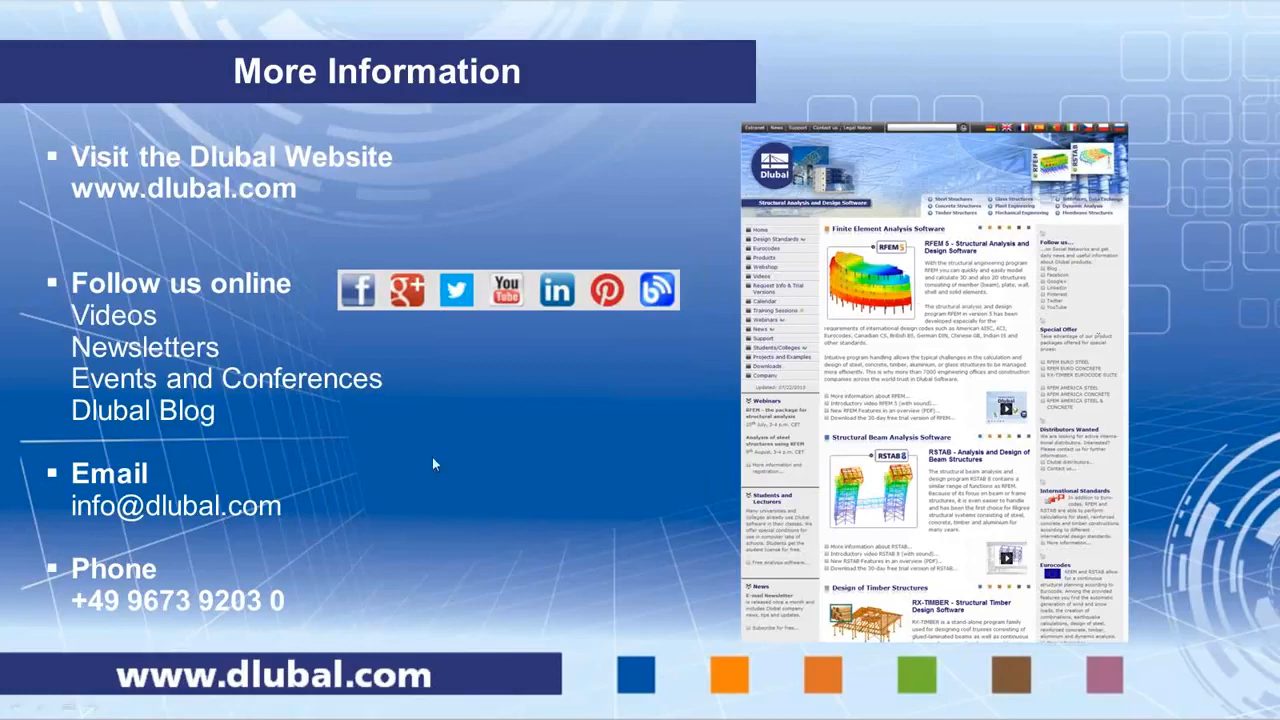
pyautogui.click(884, 394)
pyautogui.click(883, 392)
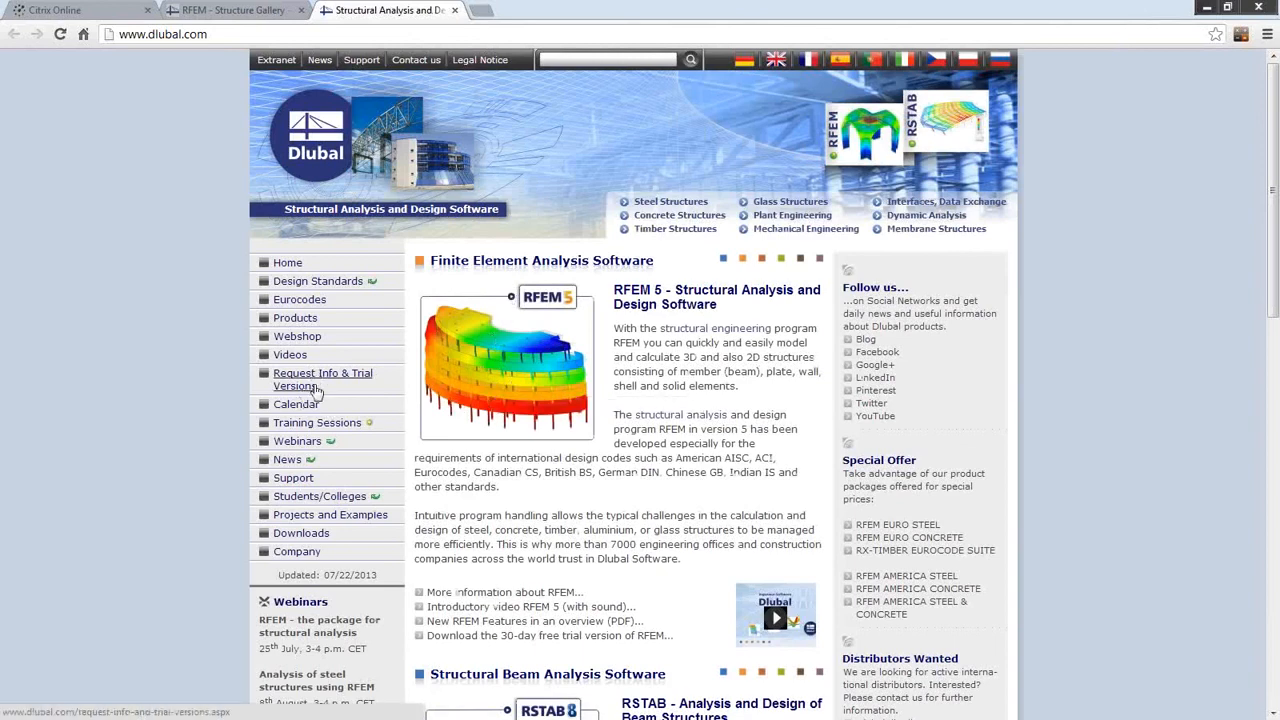
# - Open the website's Downloads page and review the available trial versions of RSTAB, RFEM and the other programs
pyautogui.scroll(-1, 307, 430)
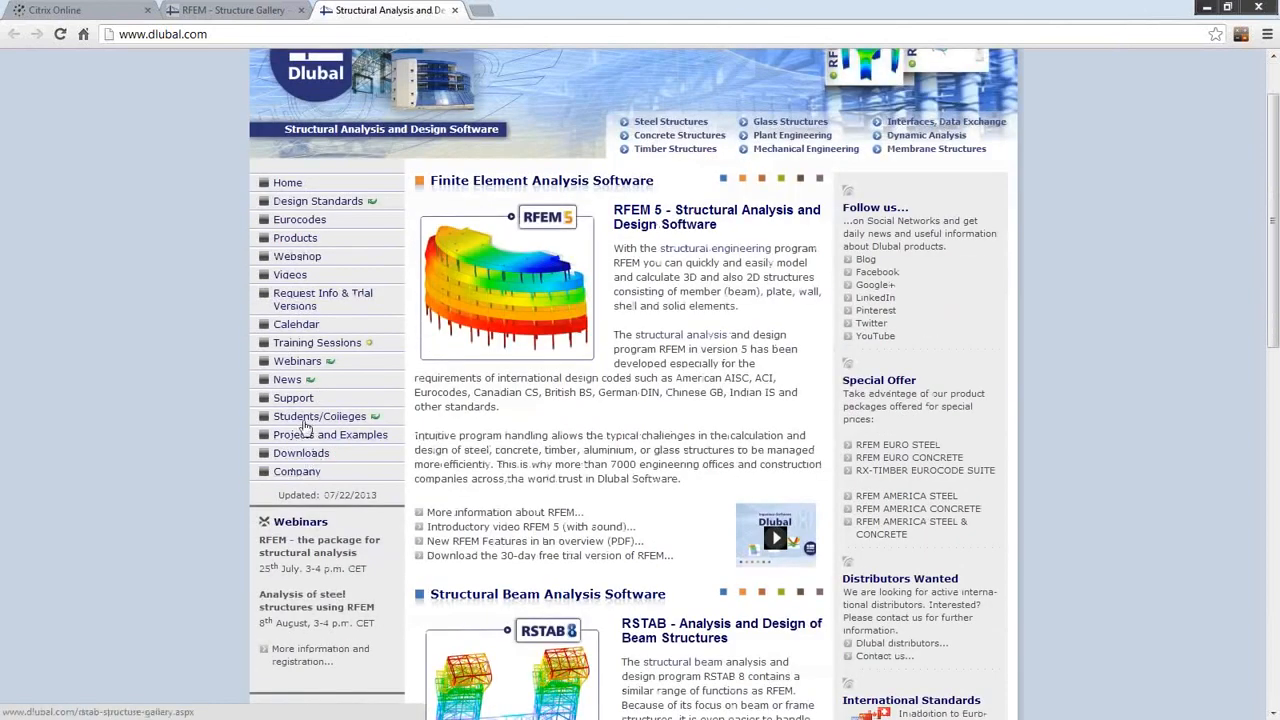
pyautogui.click(298, 454)
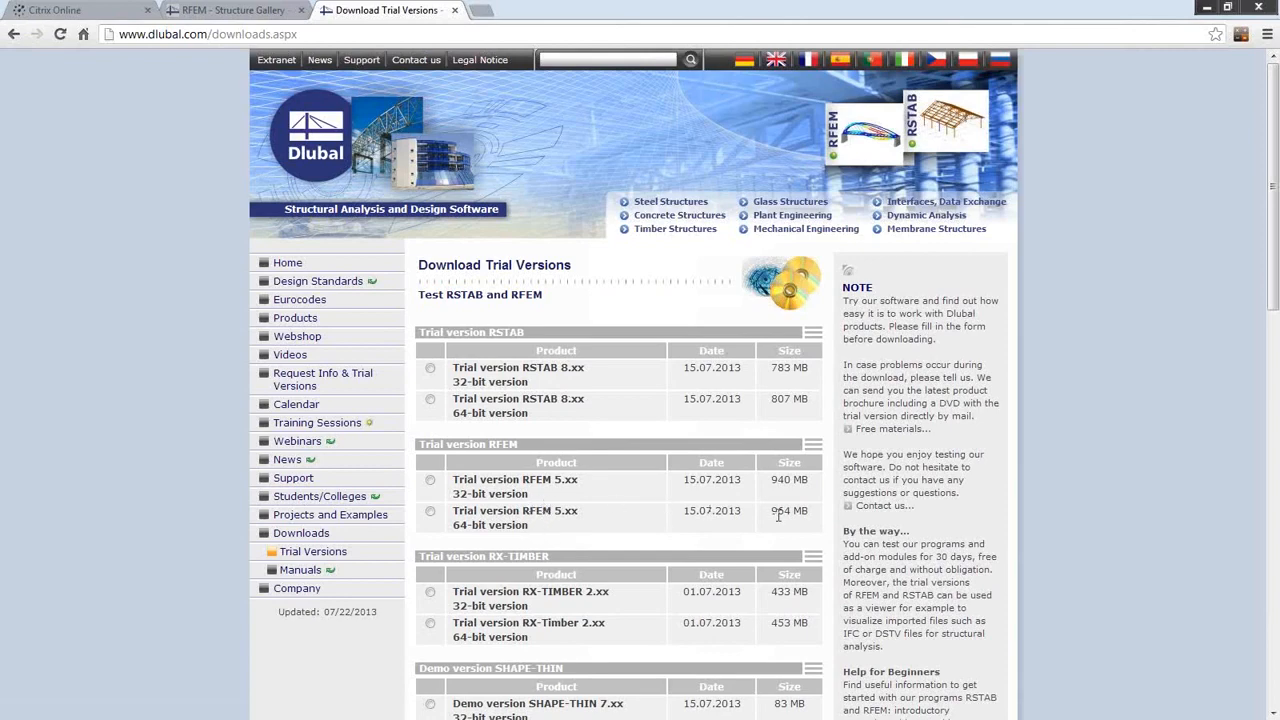
pyautogui.scroll(-3, 775, 507)
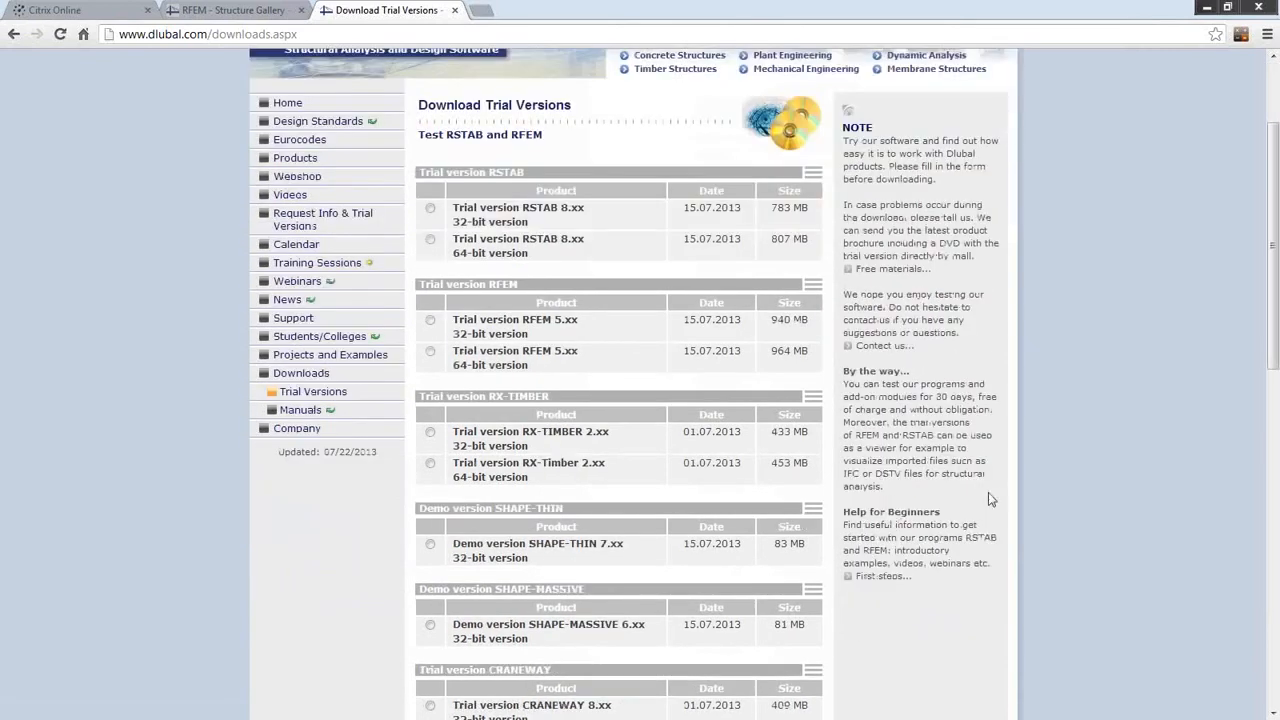
# - Open the First steps page for beginners and review its introductory examples, videos, manuals and service contracts
pyautogui.click(888, 580)
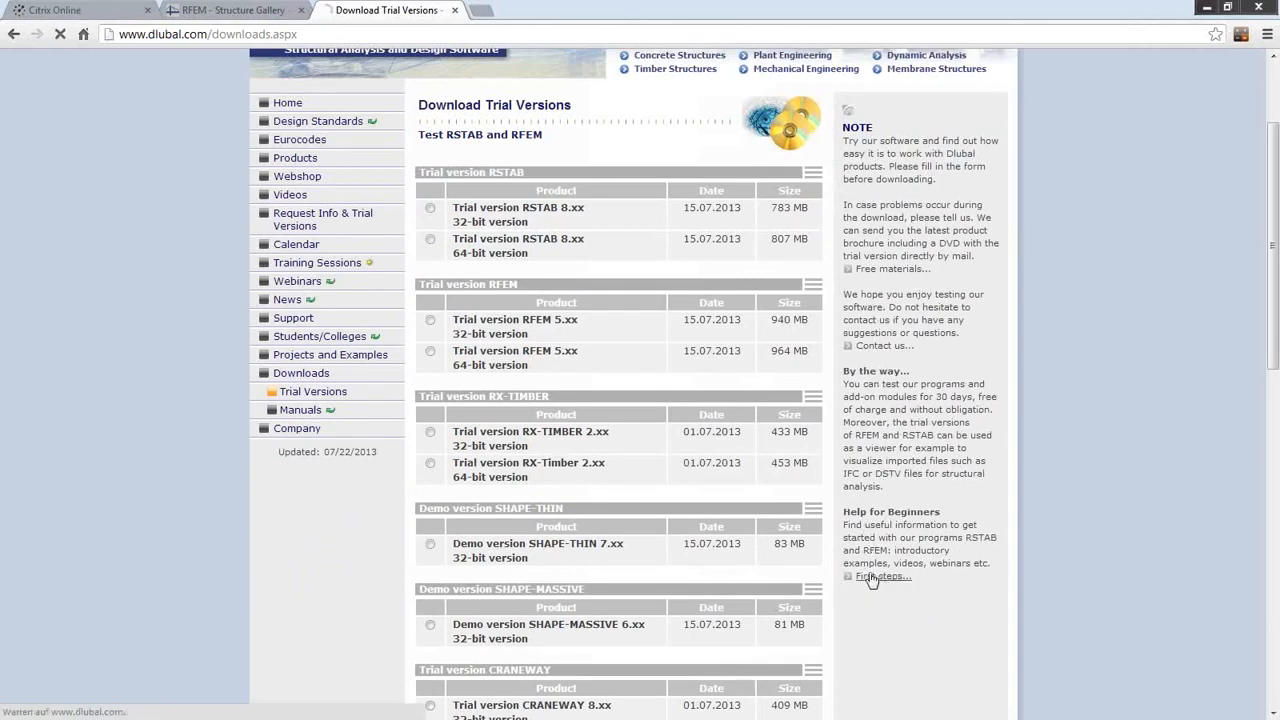
pyautogui.scroll(-3, 608, 450)
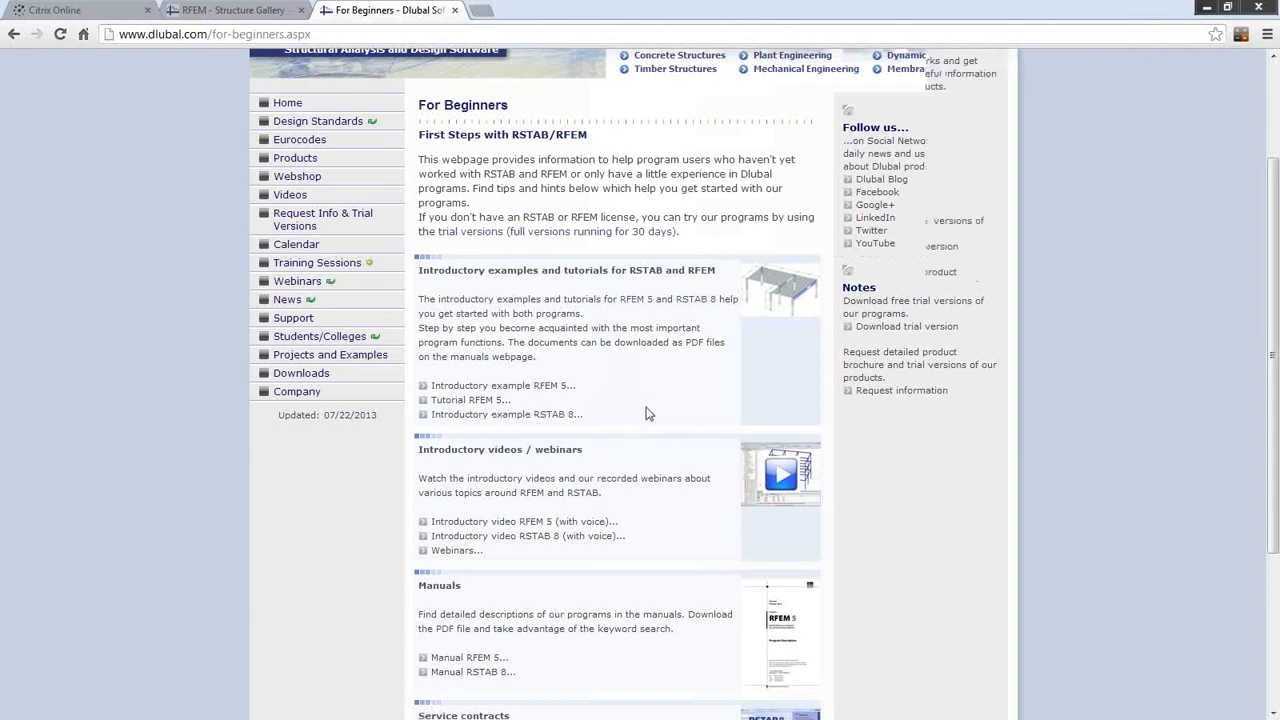
pyautogui.scroll(-3, 646, 413)
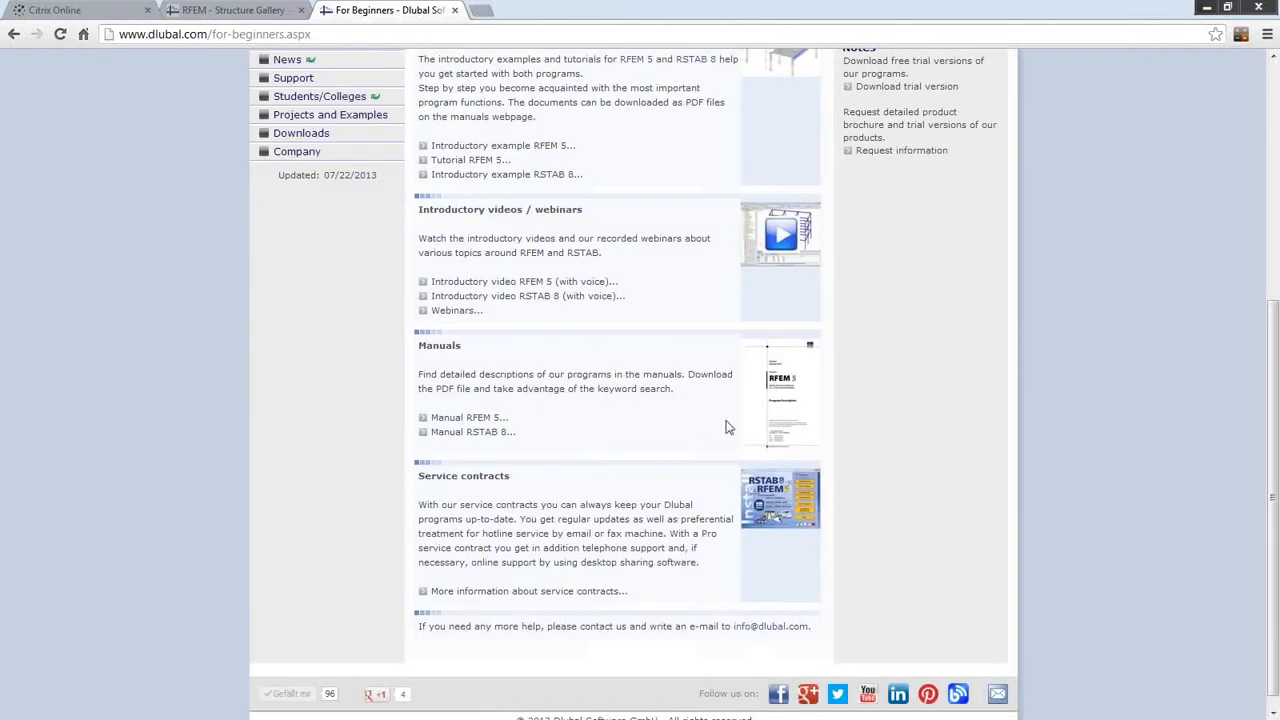
pyautogui.scroll(5, 588, 416)
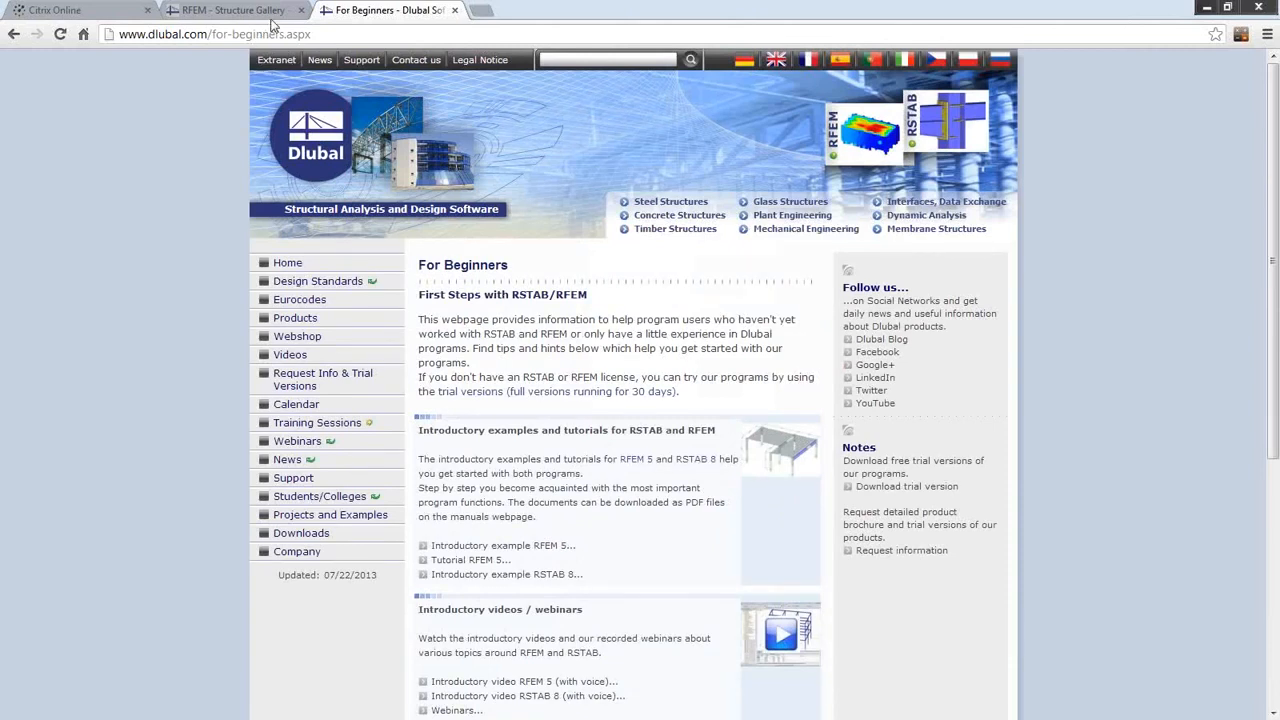
# - Check the Students/Colleges section, viewing the offer for colleges and the request form for the free student license
pyautogui.click(319, 500)
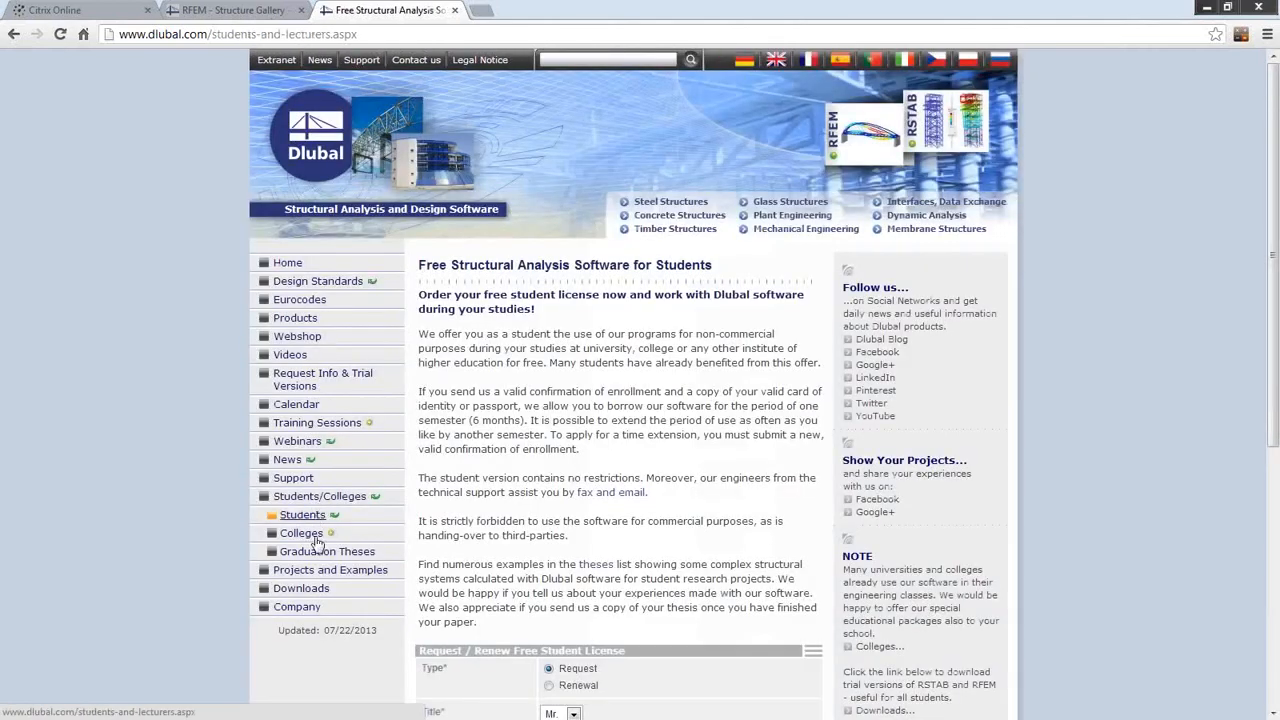
pyautogui.click(315, 539)
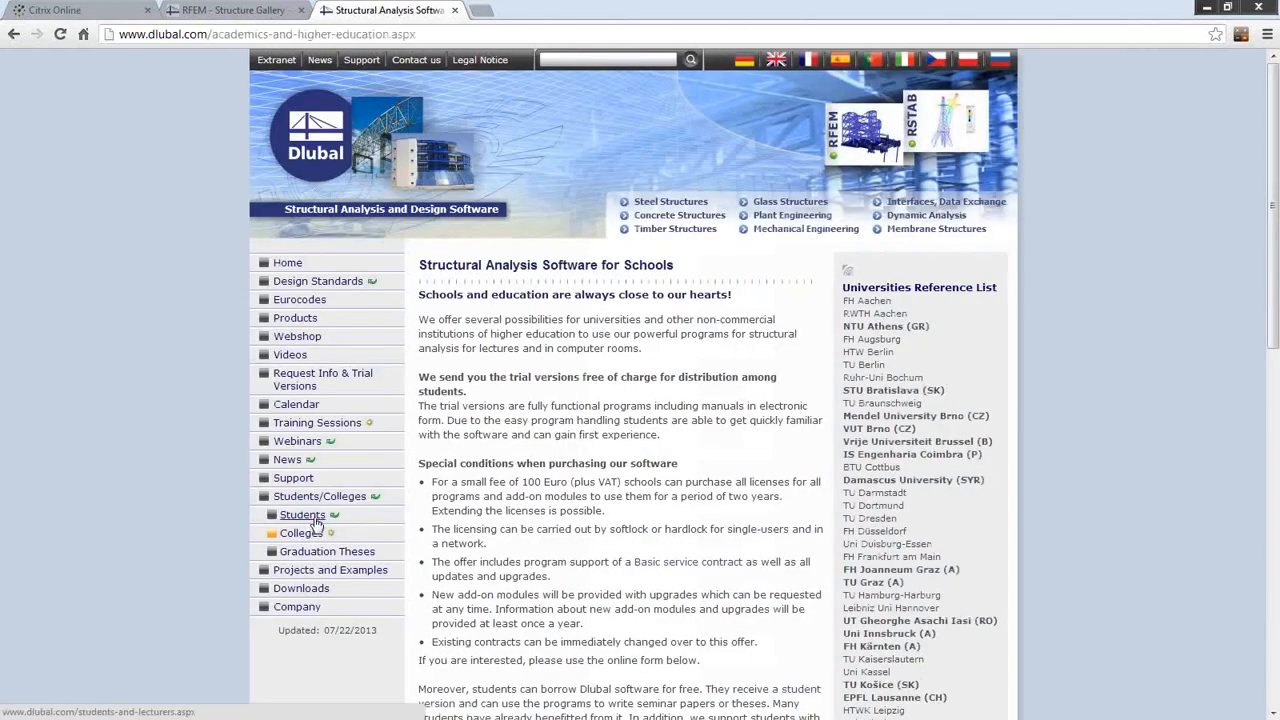
pyautogui.click(315, 518)
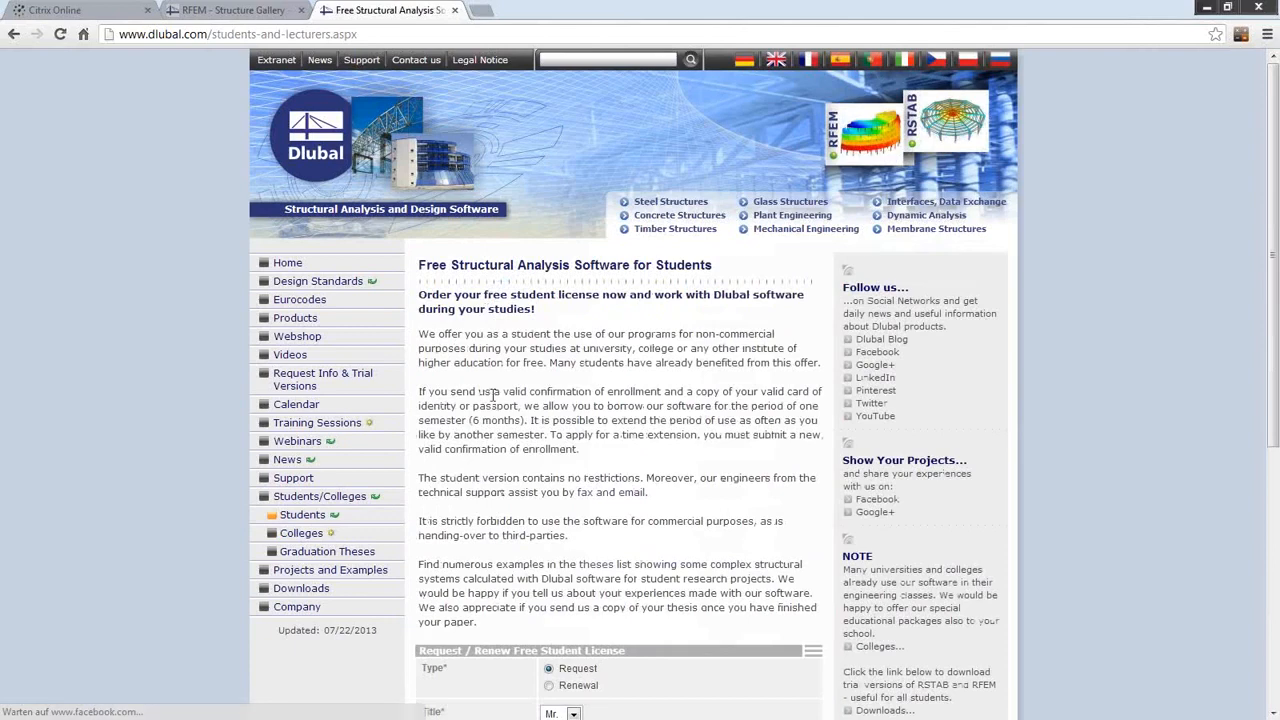
pyautogui.scroll(-1, 527, 283)
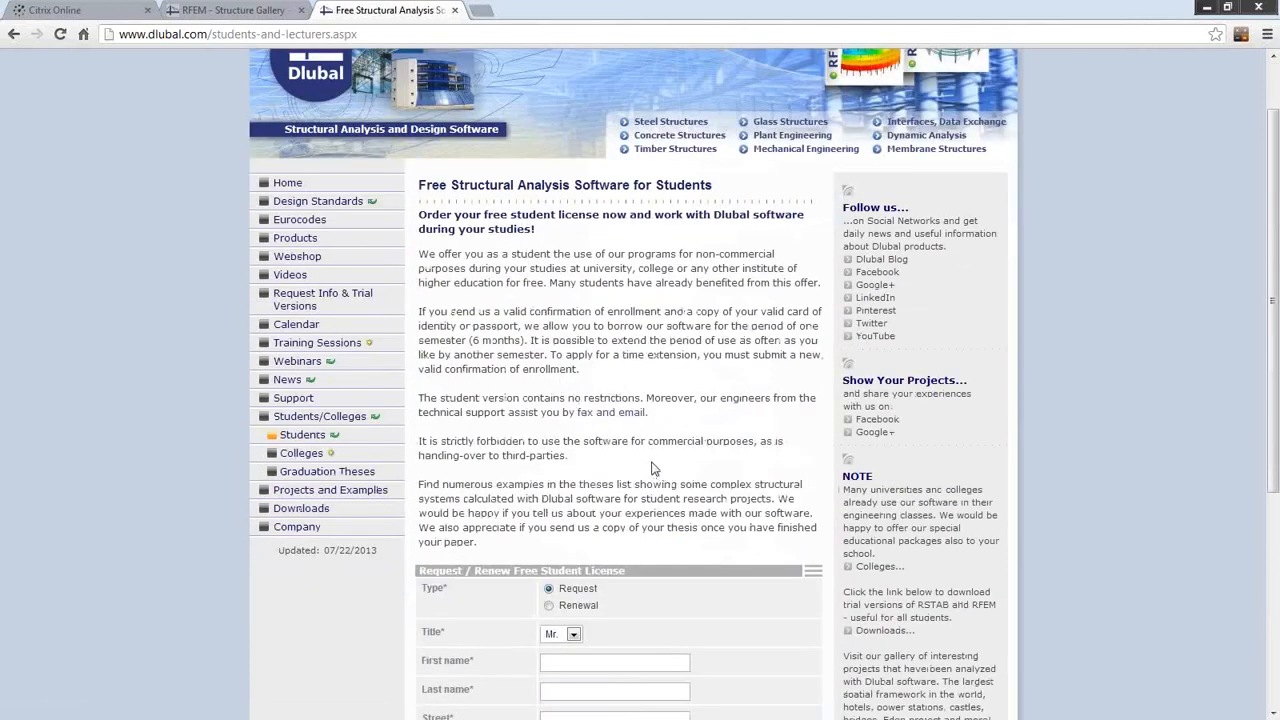
pyautogui.scroll(-1, 645, 450)
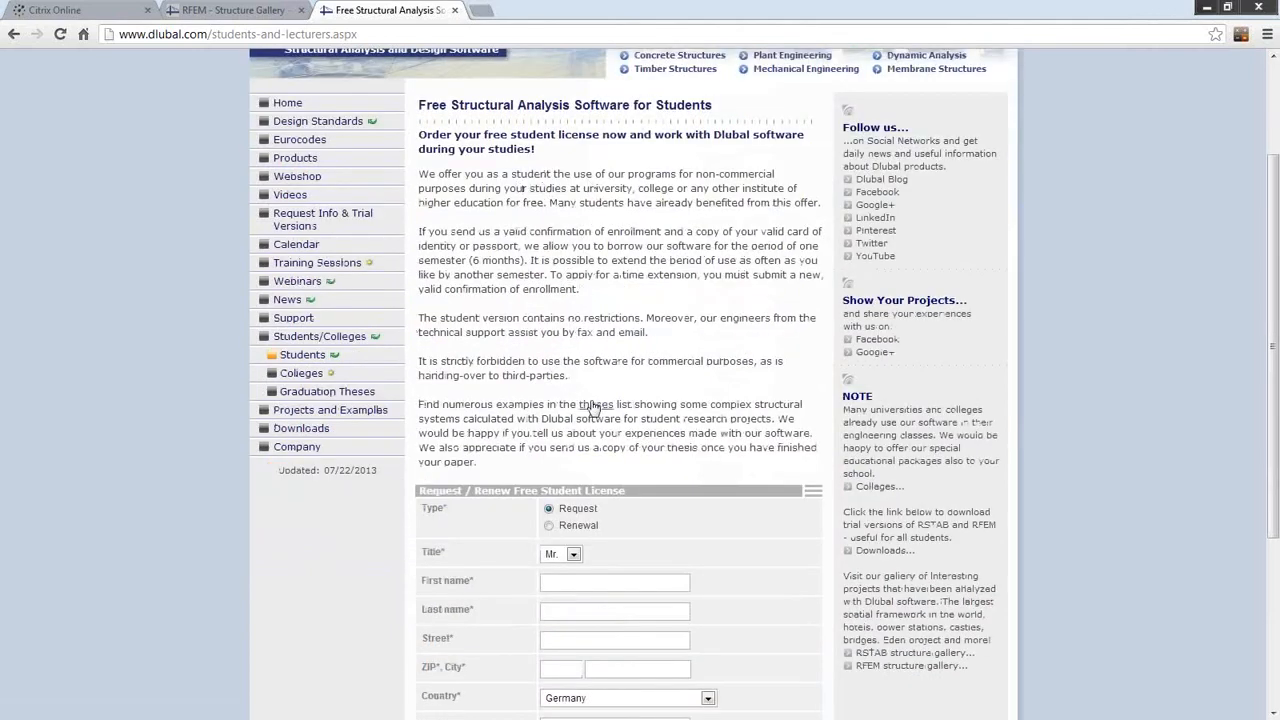
pyautogui.scroll(-3, 598, 412)
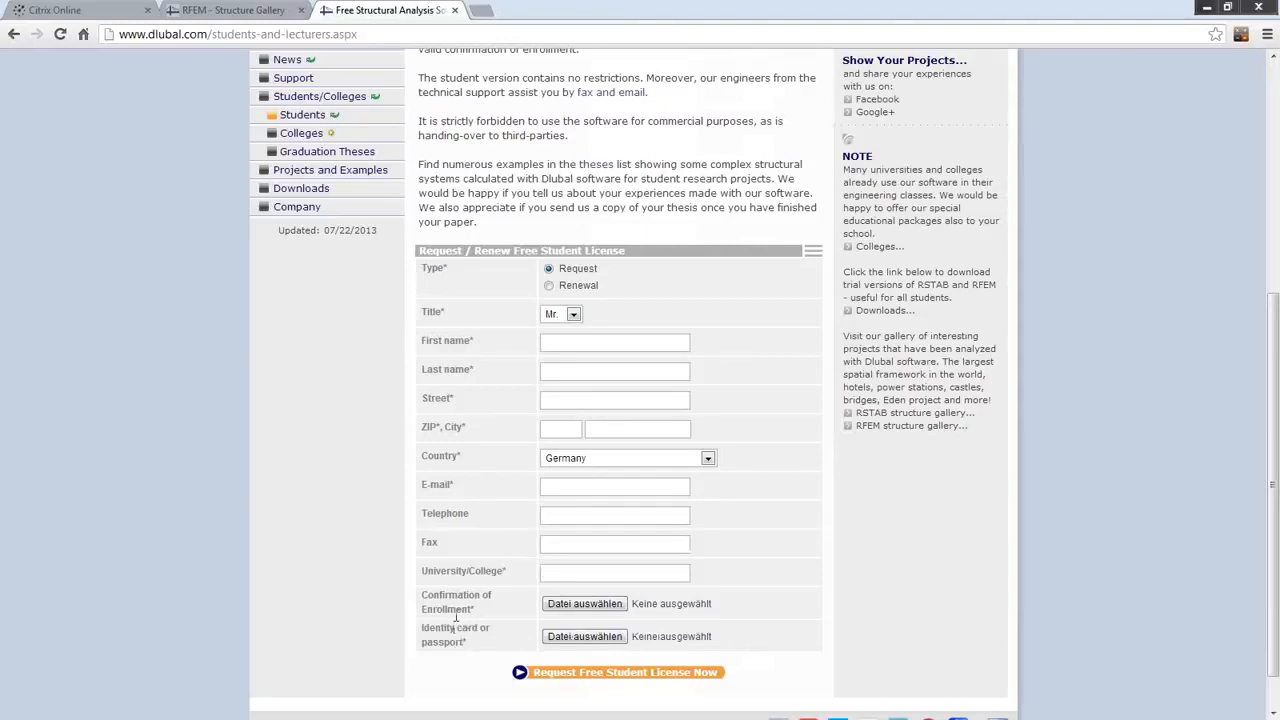
pyautogui.scroll(-1, 484, 553)
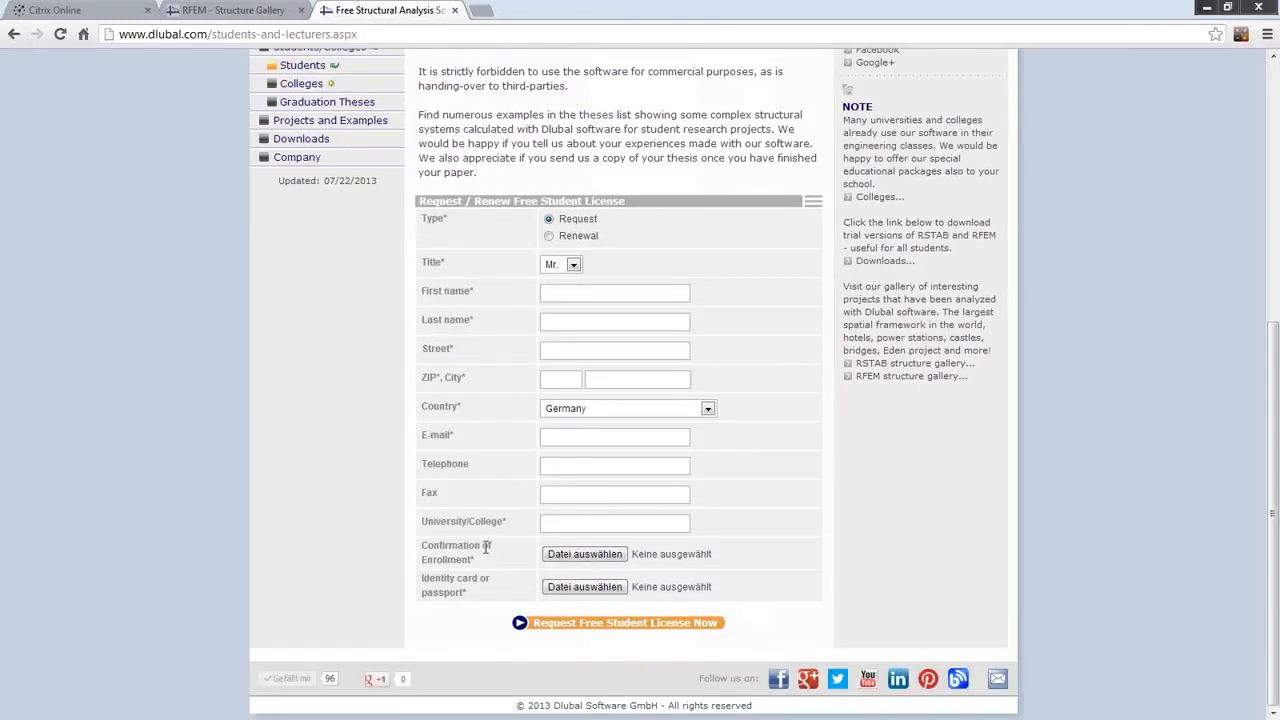
pyautogui.scroll(5, 484, 553)
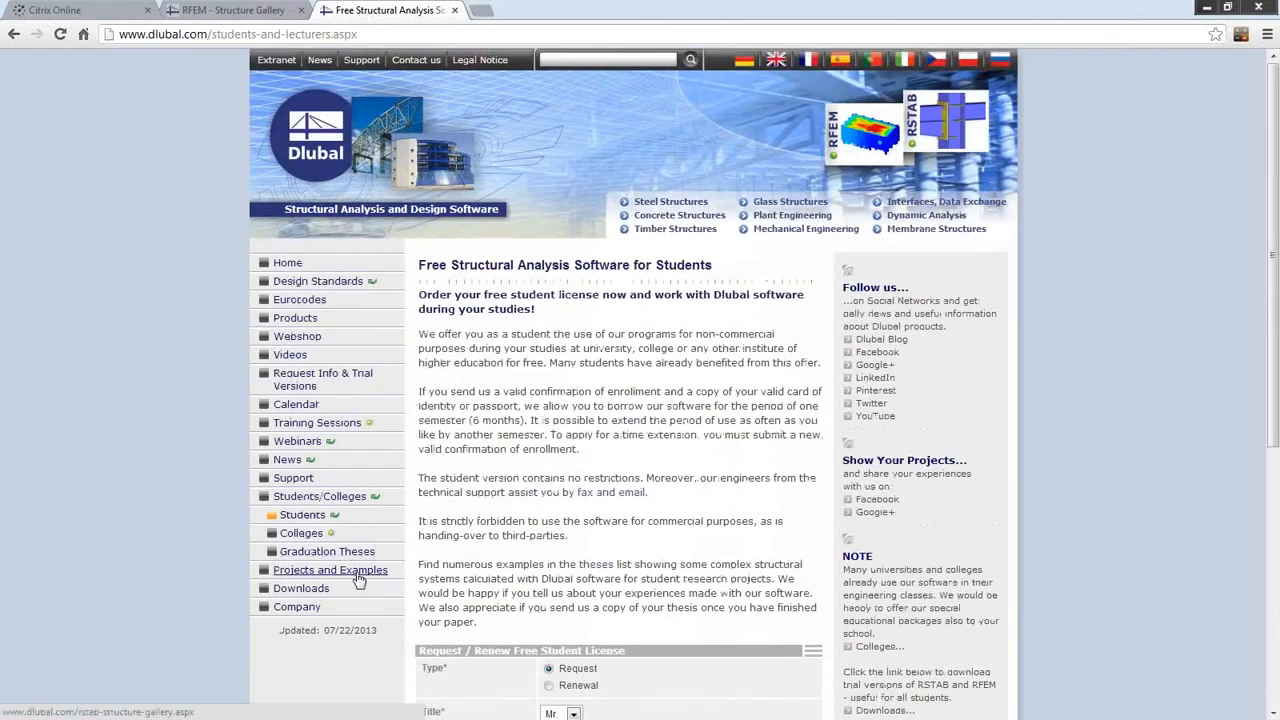
# - Return to the website's home page, open the Dlubal blog and browse its recent posts
pyautogui.click(287, 263)
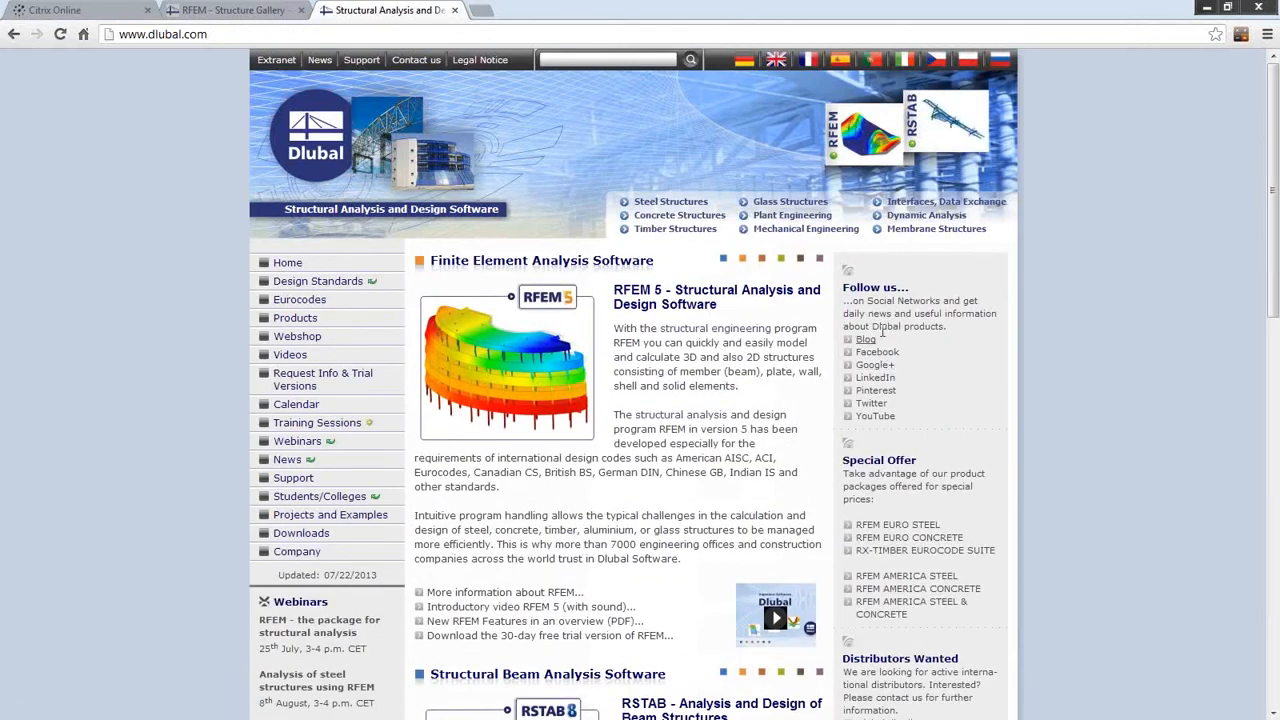
pyautogui.click(874, 349)
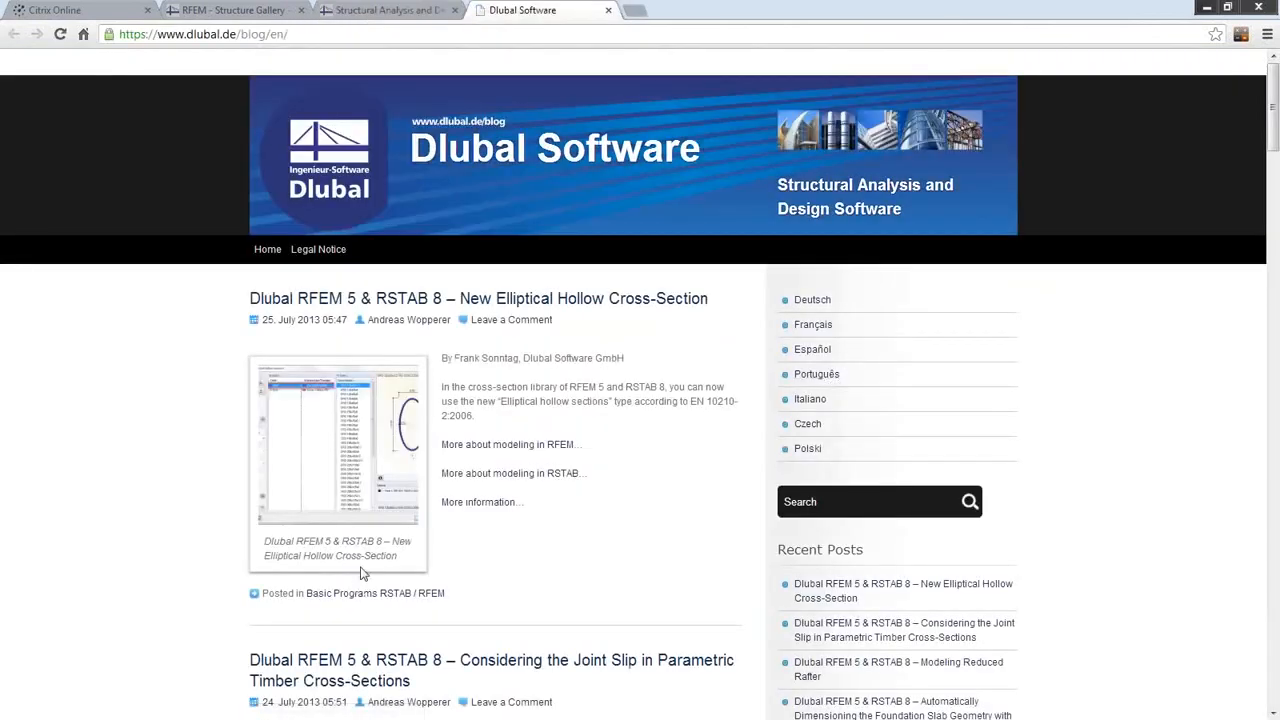
pyautogui.scroll(-3, 501, 478)
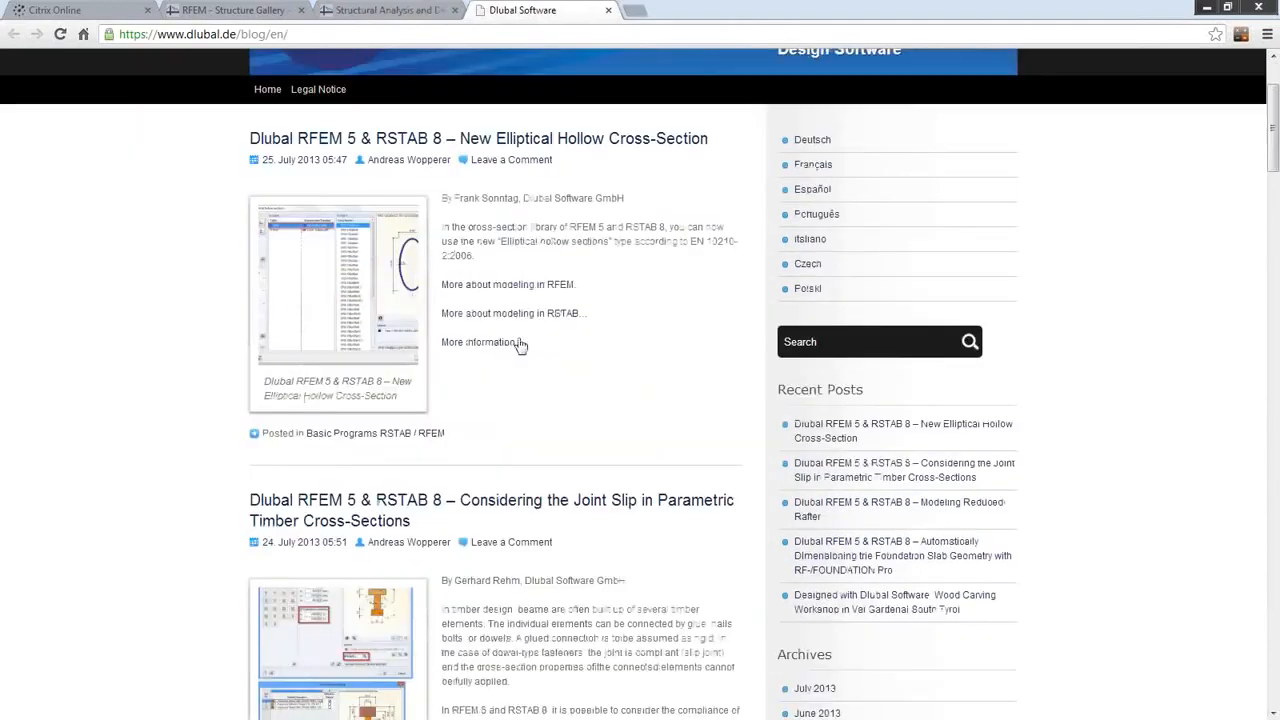
pyautogui.scroll(-2, 518, 362)
pyautogui.scroll(-3, 471, 431)
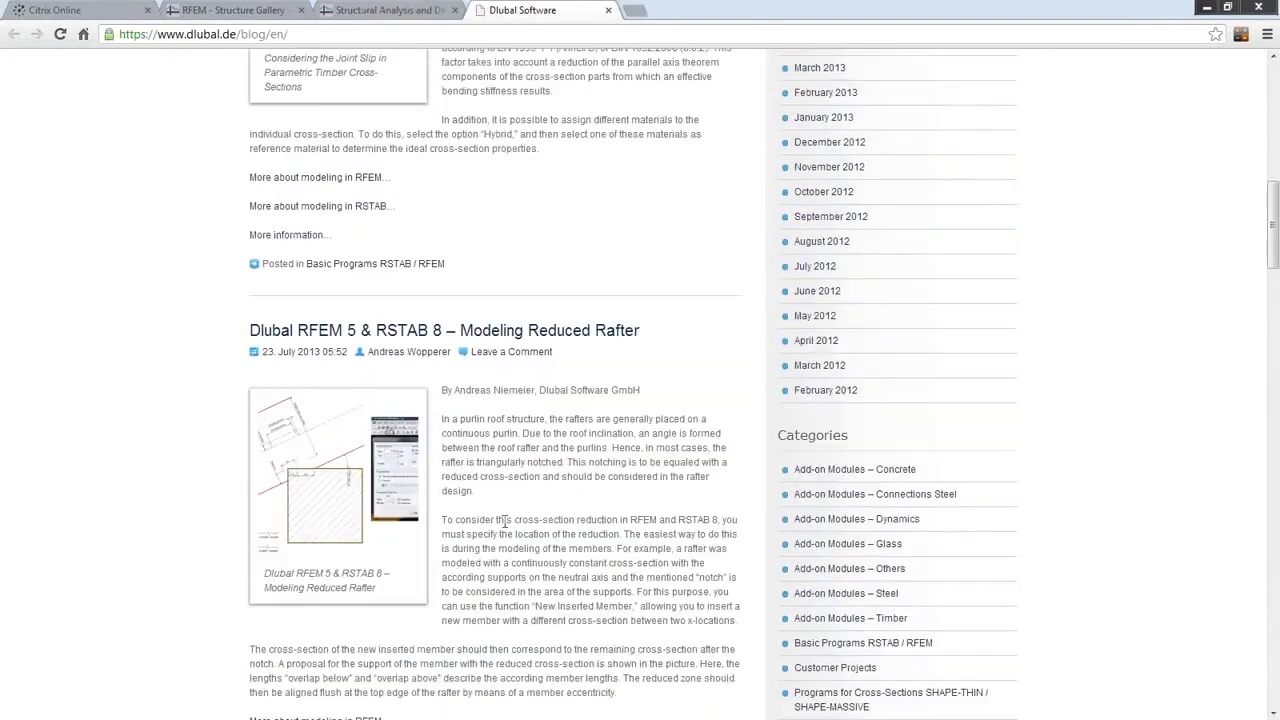
pyautogui.scroll(9, 505, 531)
# - Search the blog for "wind" and look through the matching posts
pyautogui.click(836, 503)
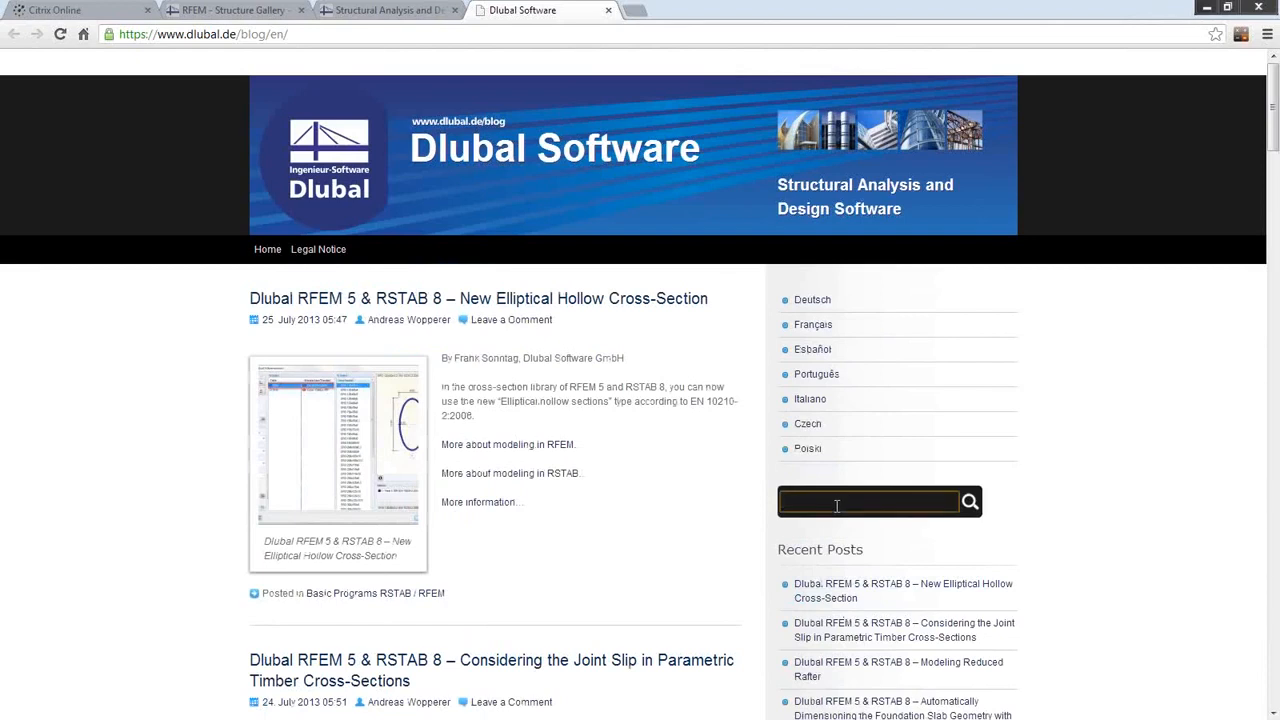
pyautogui.press('Return')
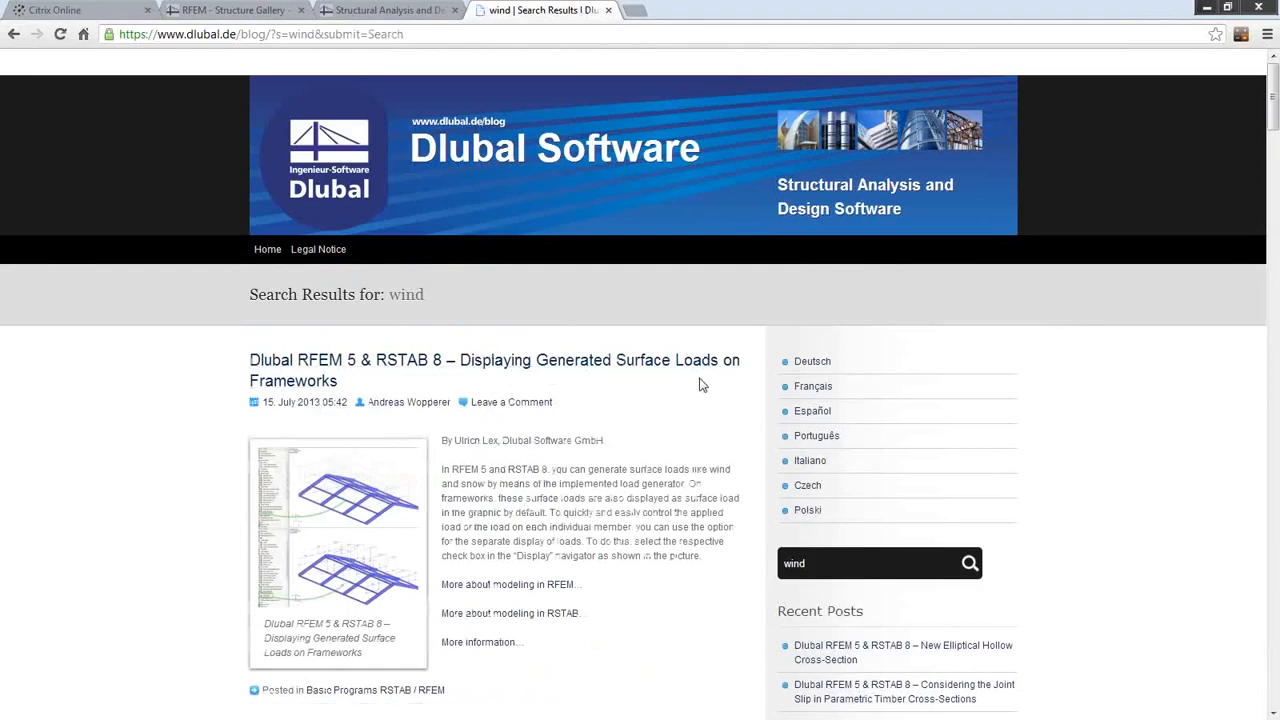
pyautogui.scroll(-15, 700, 385)
pyautogui.scroll(15, 700, 385)
# - Go back to the Dlubal website and open the RFEM structure gallery under Projects and Examples
pyautogui.click(348, 11)
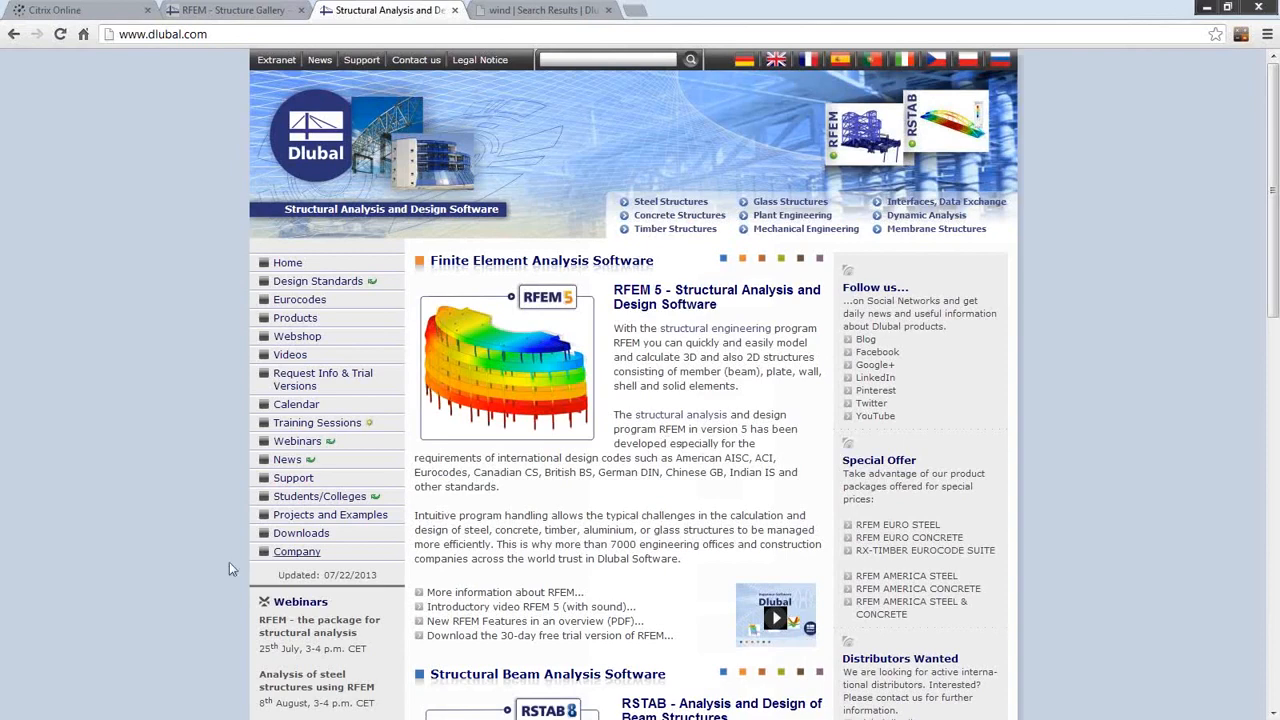
pyautogui.click(330, 516)
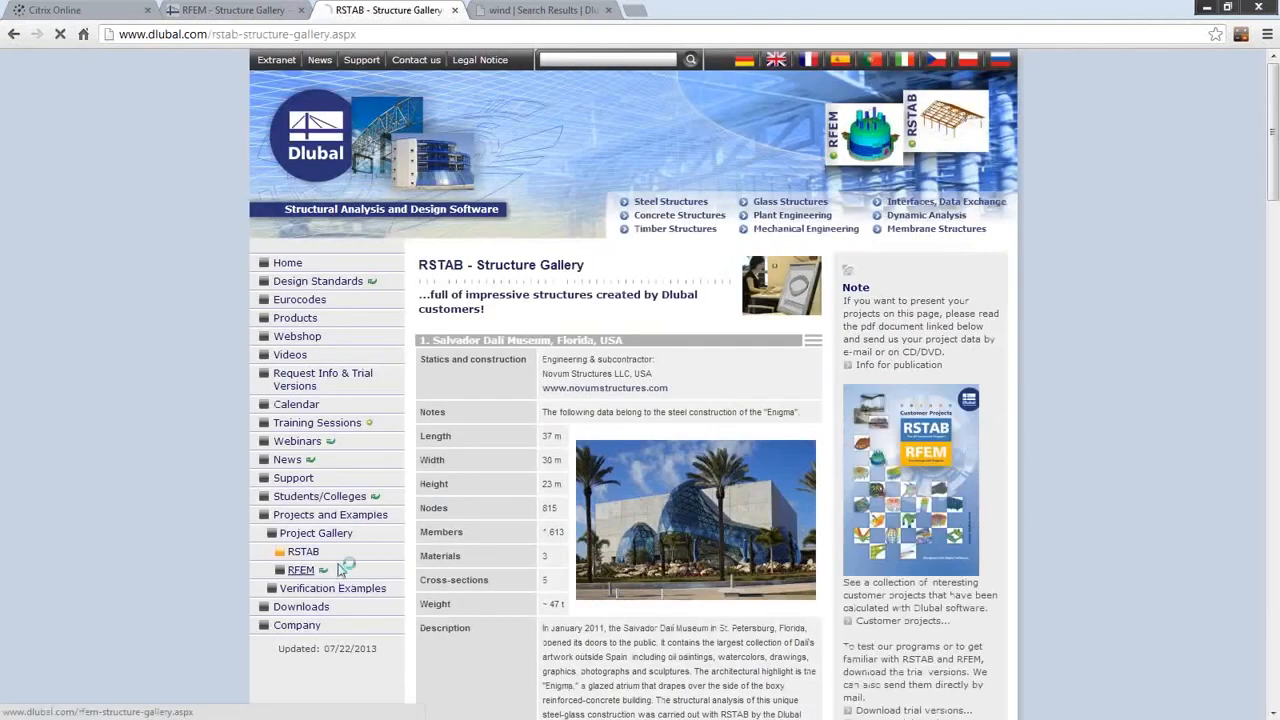
pyautogui.click(340, 567)
# - Look through the customer projects on the RFEM gallery's first page and open page 2
pyautogui.scroll(-2, 571, 500)
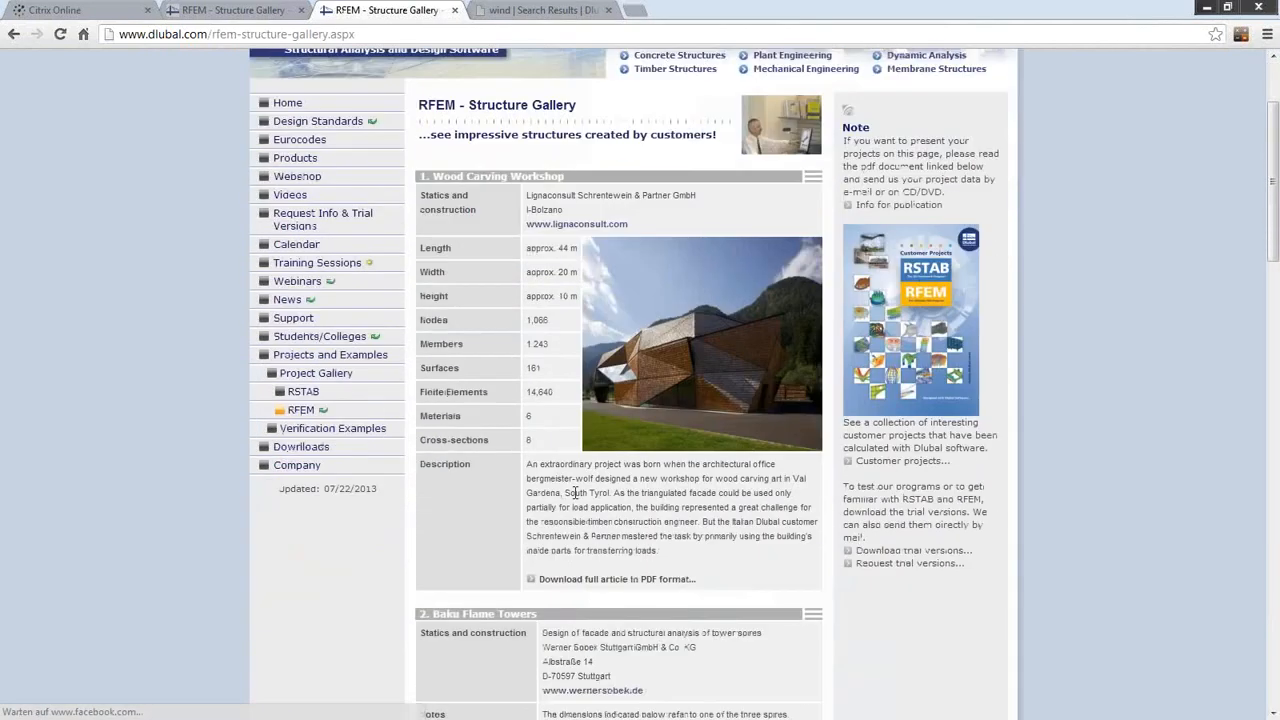
pyautogui.scroll(-4, 575, 492)
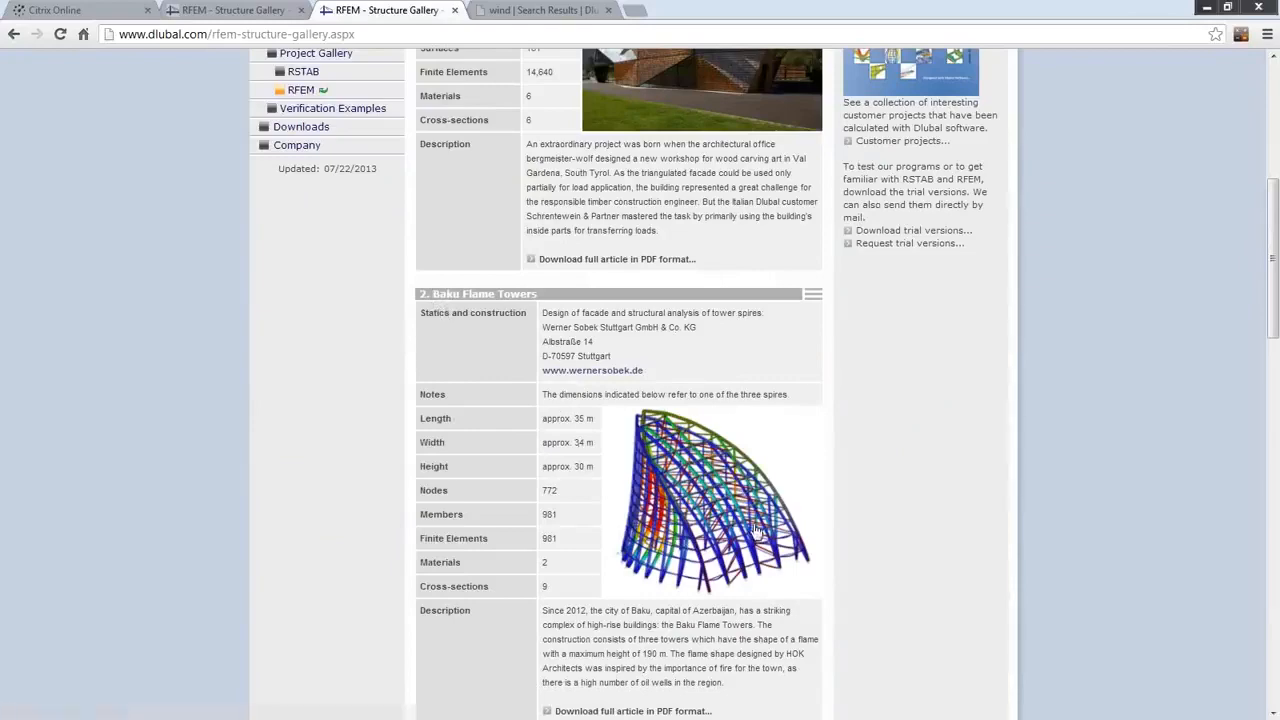
pyautogui.scroll(-14, 760, 492)
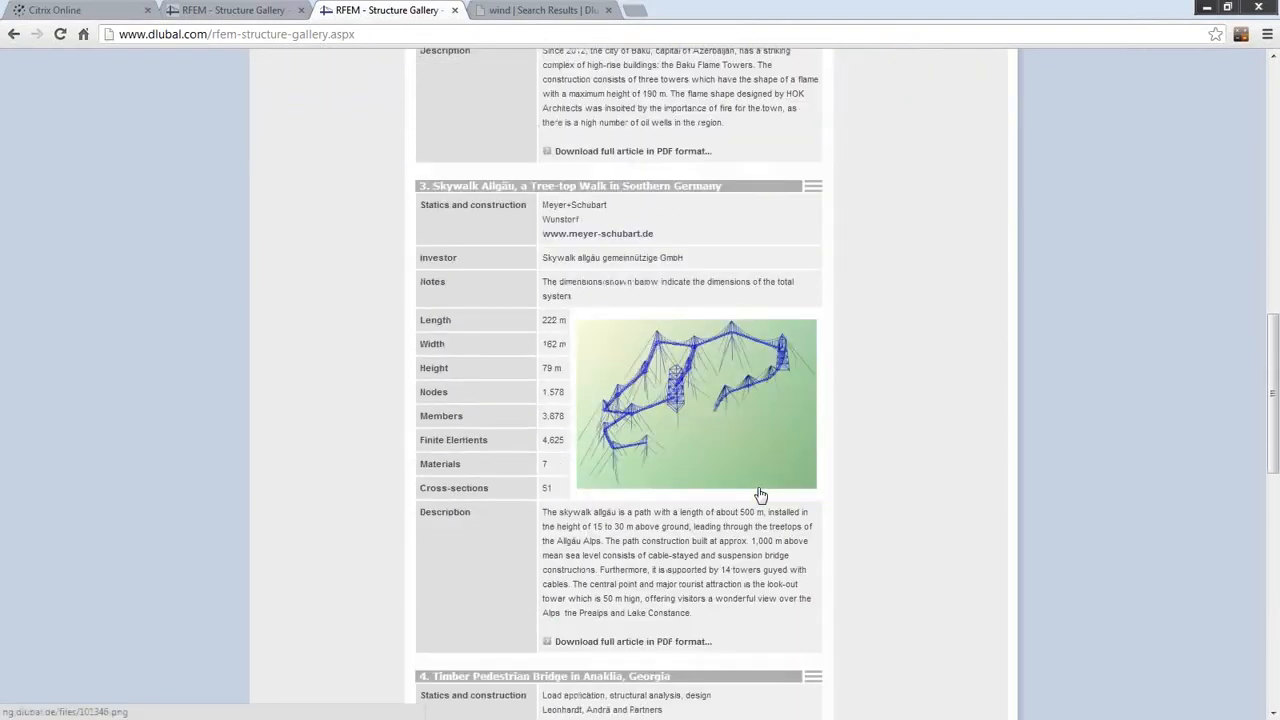
pyautogui.scroll(-5, 760, 492)
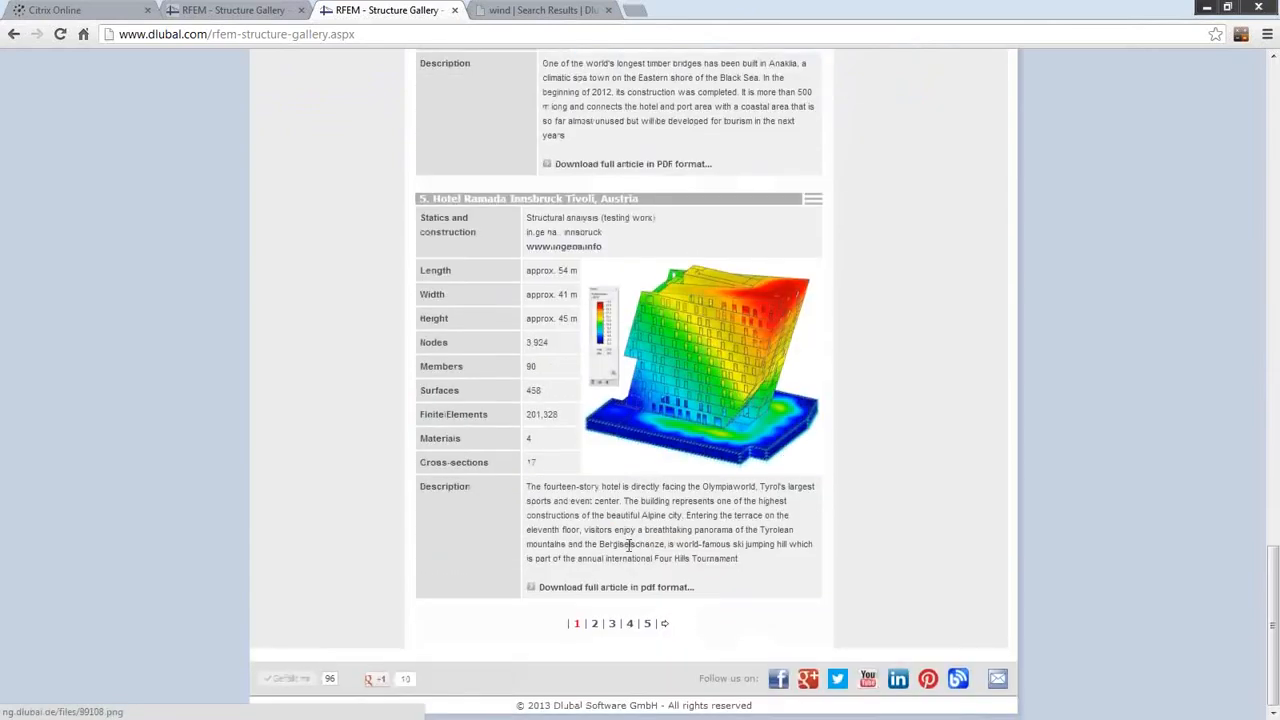
pyautogui.click(594, 623)
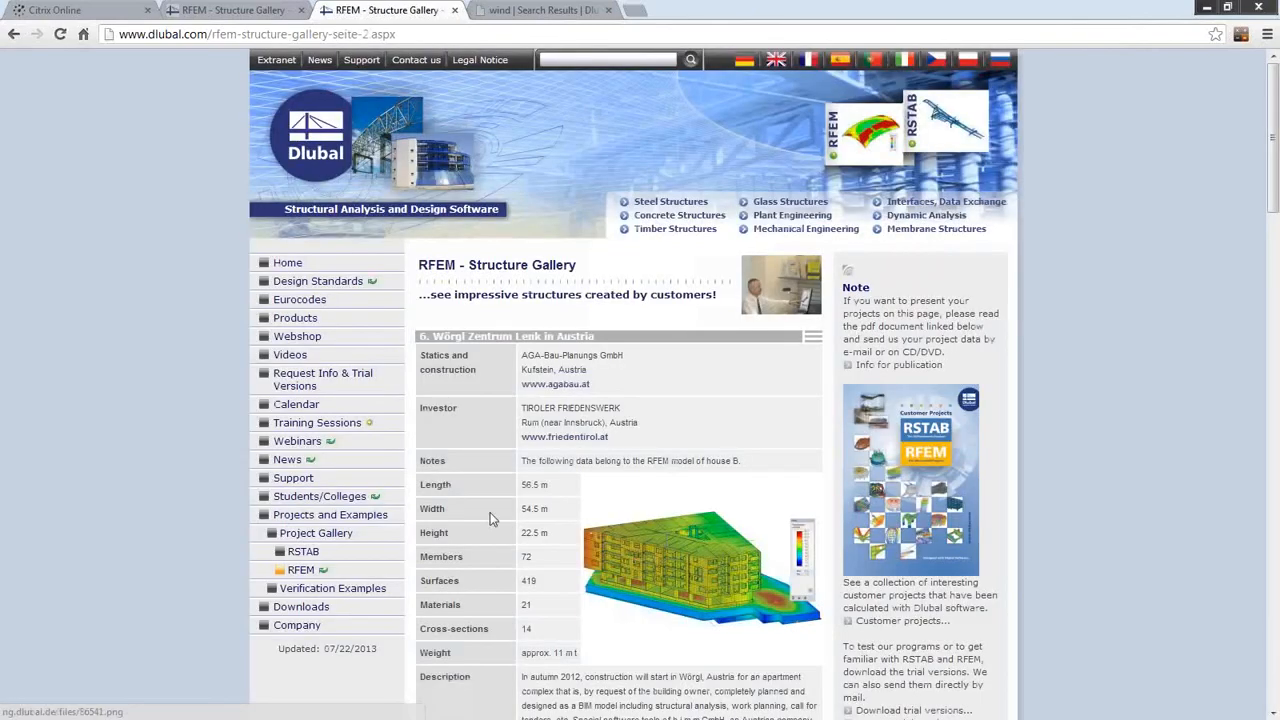
# - Look through the customer projects on page 2 of the RFEM structure gallery, from the Wörgl Zentrum Lenk to the sluice with flap gate
pyautogui.scroll(-3, 594, 445)
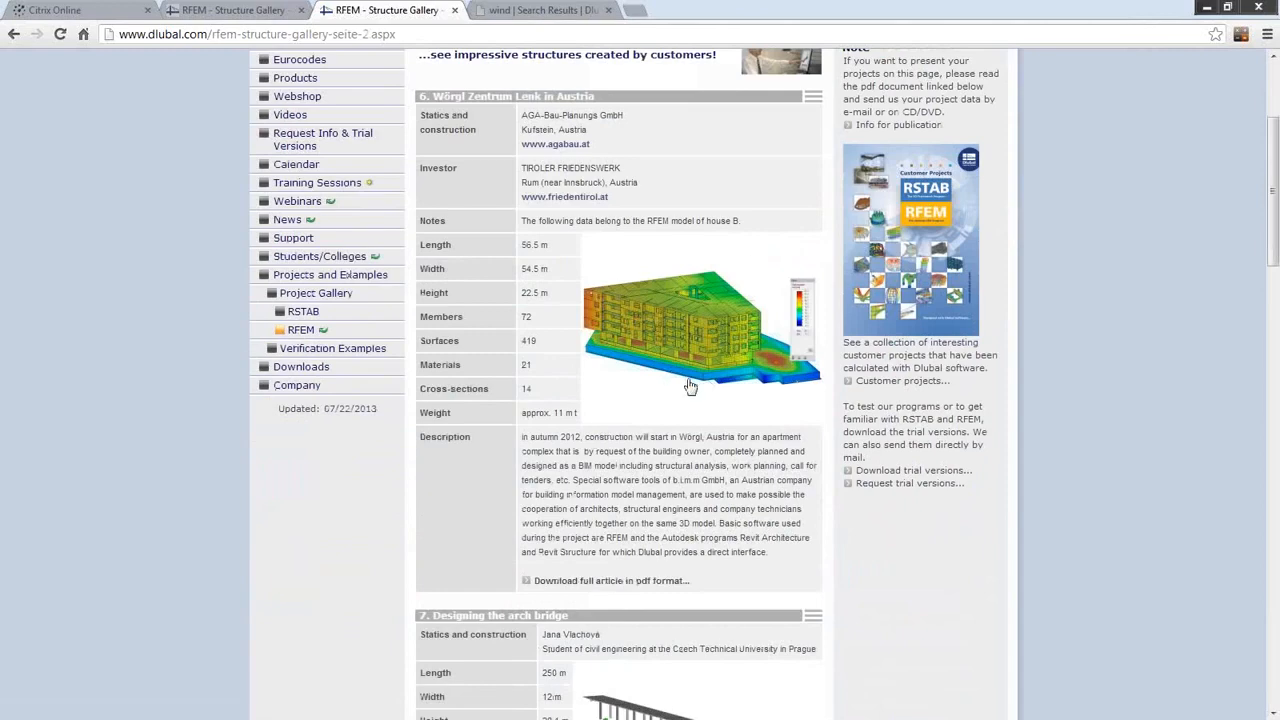
pyautogui.scroll(-1, 693, 378)
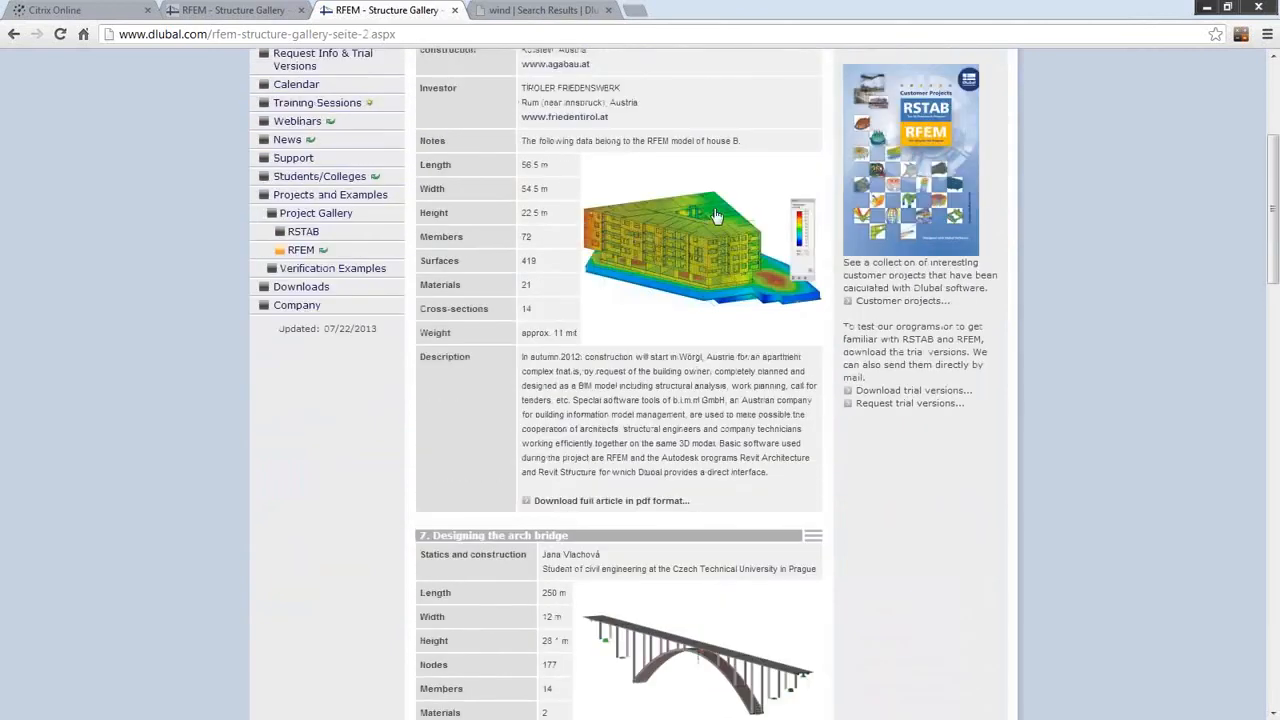
pyautogui.scroll(-3, 693, 378)
pyautogui.scroll(-17, 643, 505)
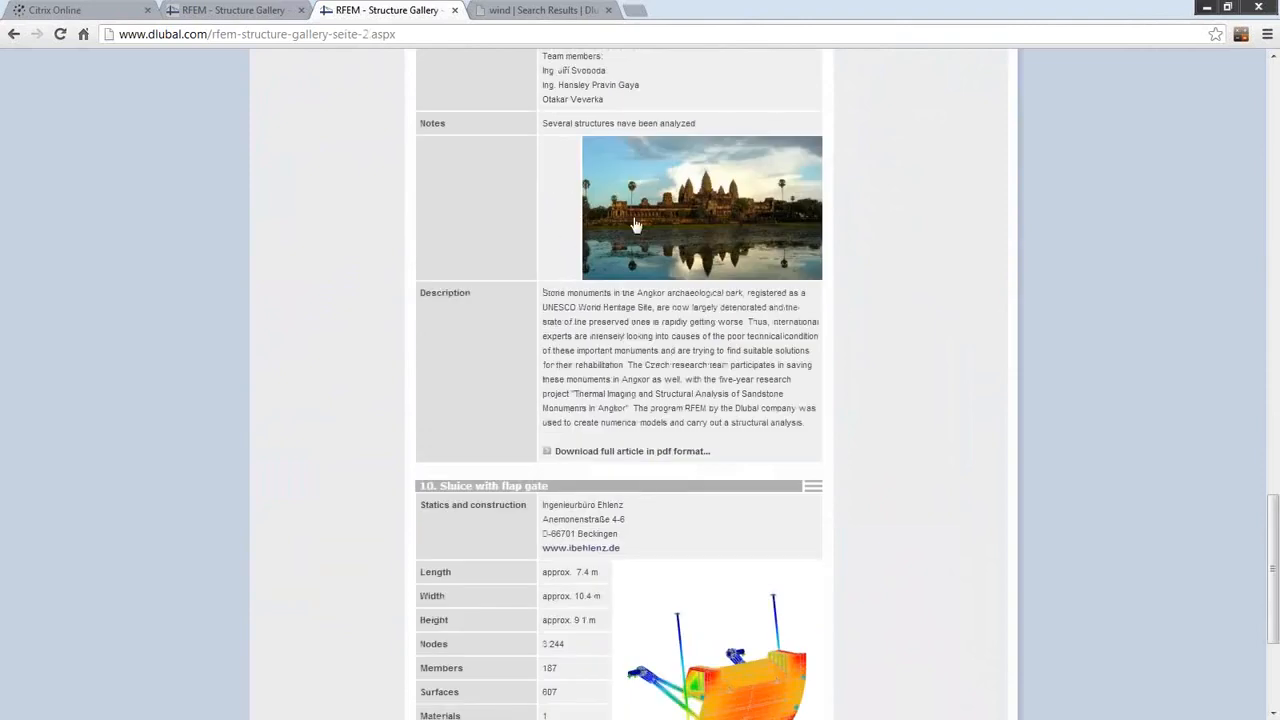
pyautogui.scroll(-2, 731, 560)
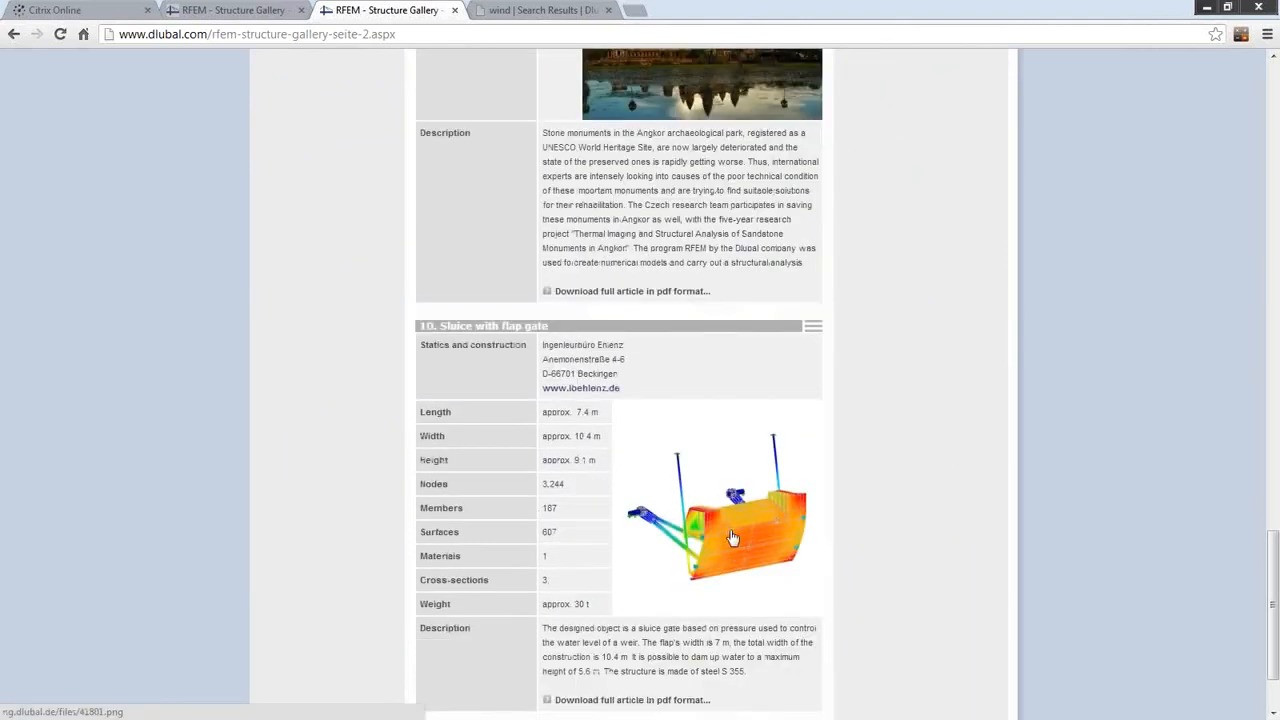
pyautogui.scroll(2, 695, 228)
pyautogui.scroll(-3, 695, 228)
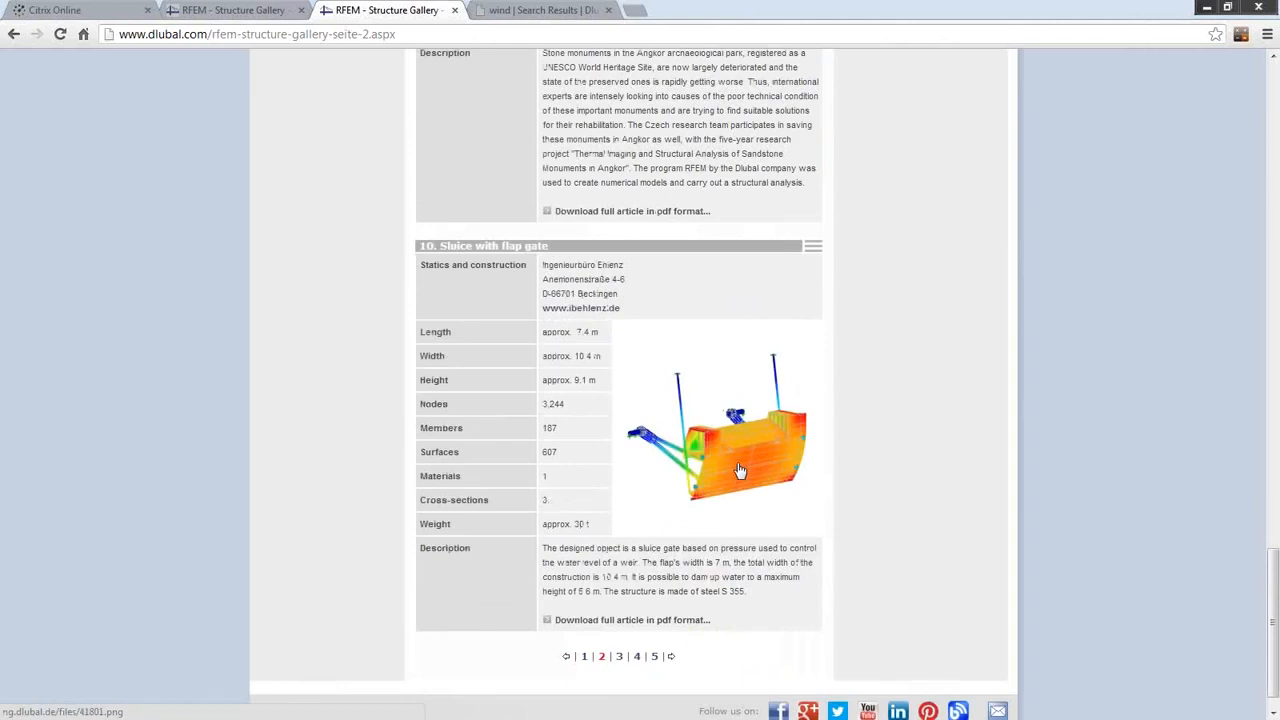
pyautogui.scroll(12, 612, 492)
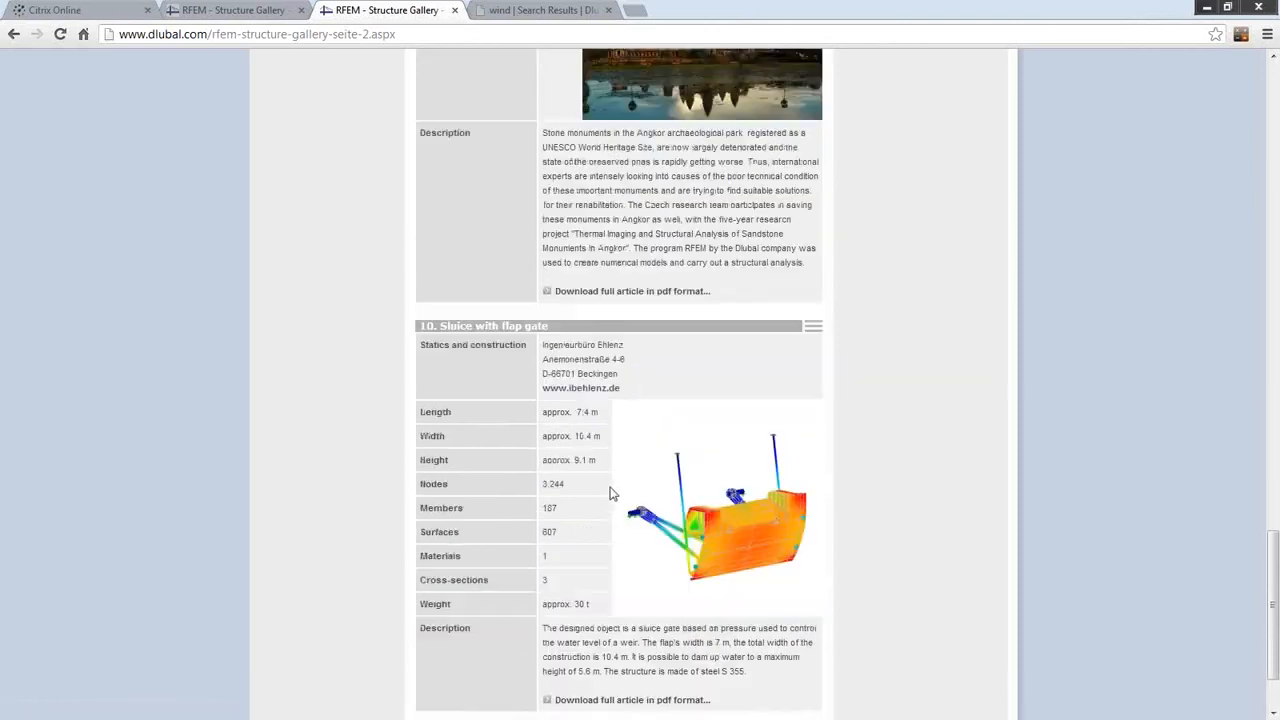
pyautogui.scroll(10, 618, 484)
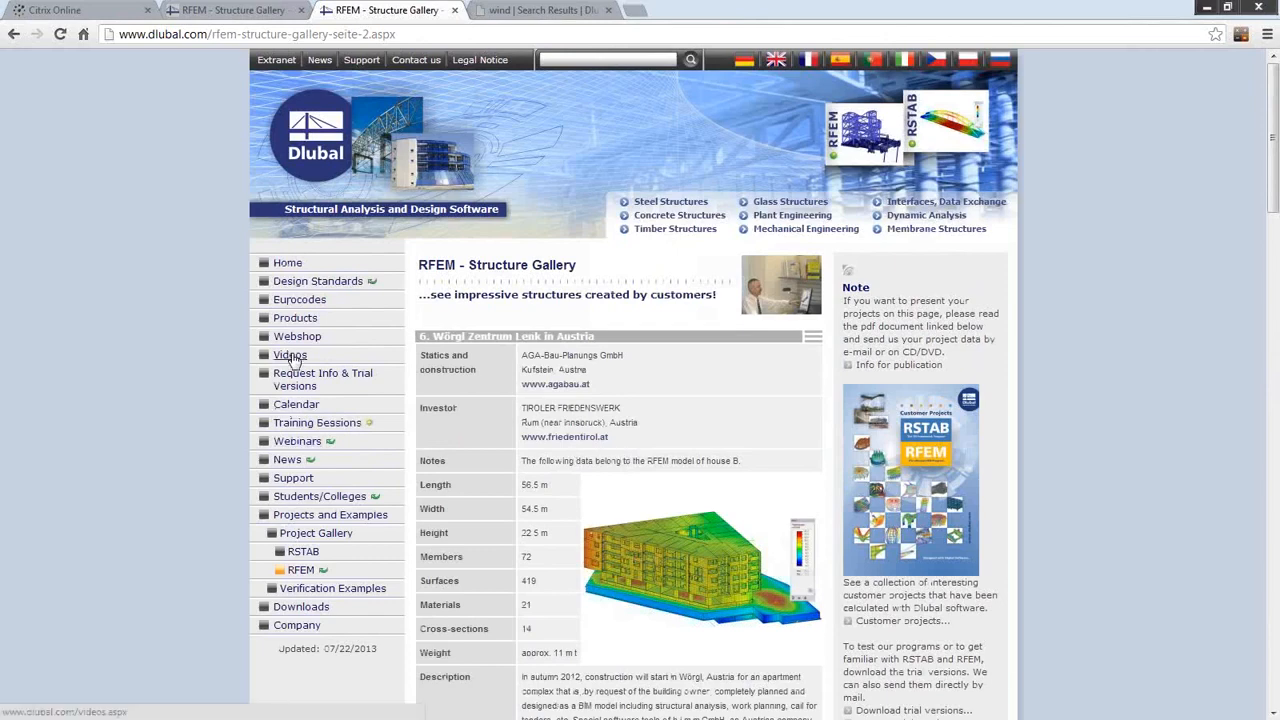
# - Open the website's Calendar of events, followed by the Webinars page, and review the upcoming webinars
pyautogui.click(298, 409)
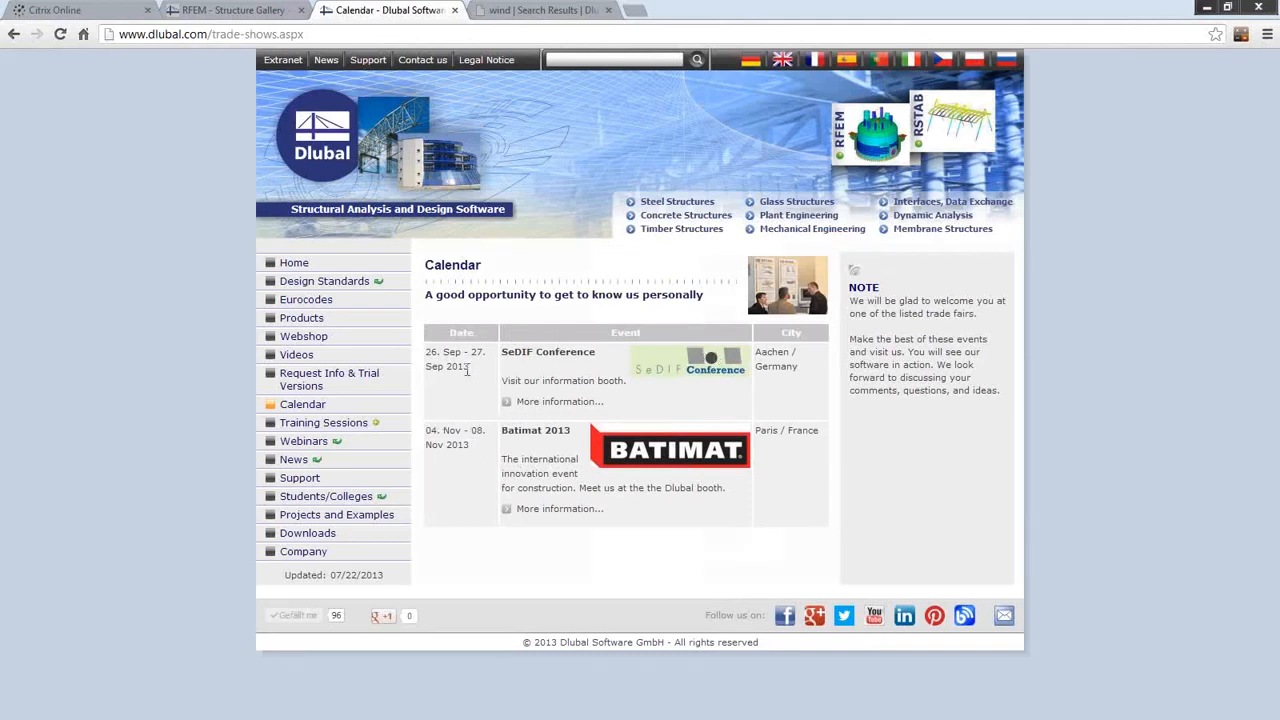
pyautogui.click(300, 404)
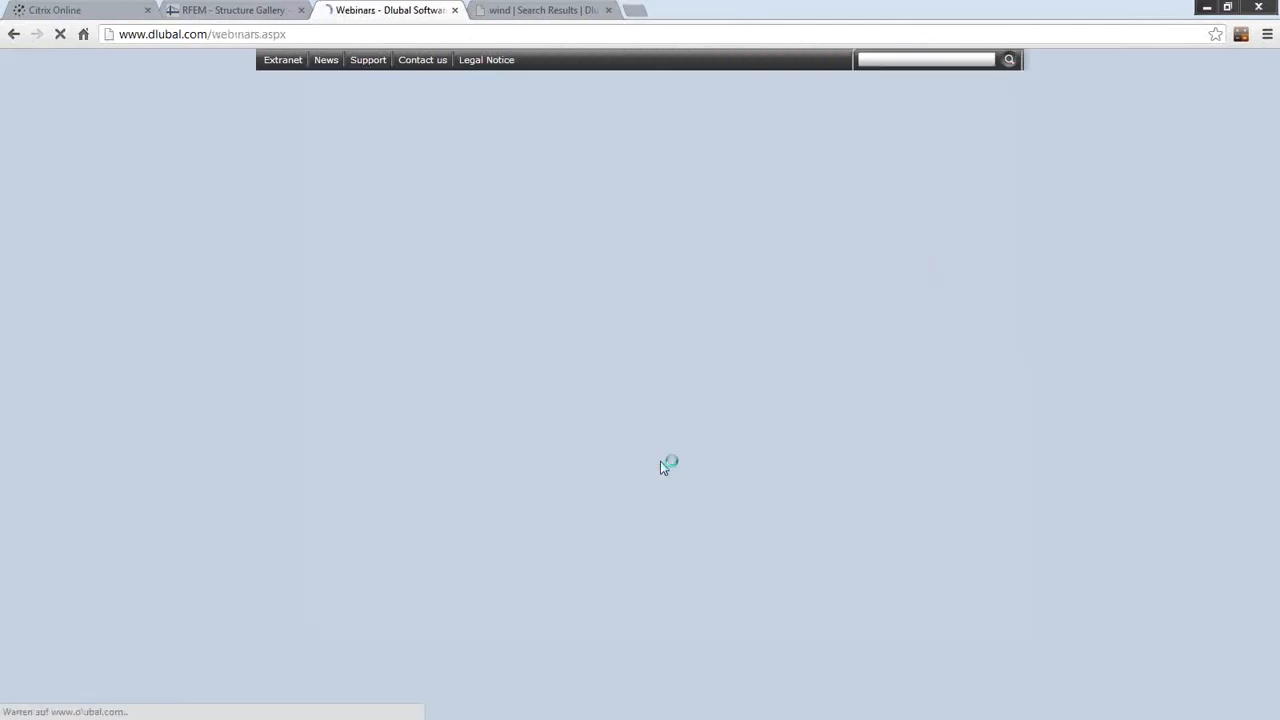
pyautogui.scroll(-2, 686, 580)
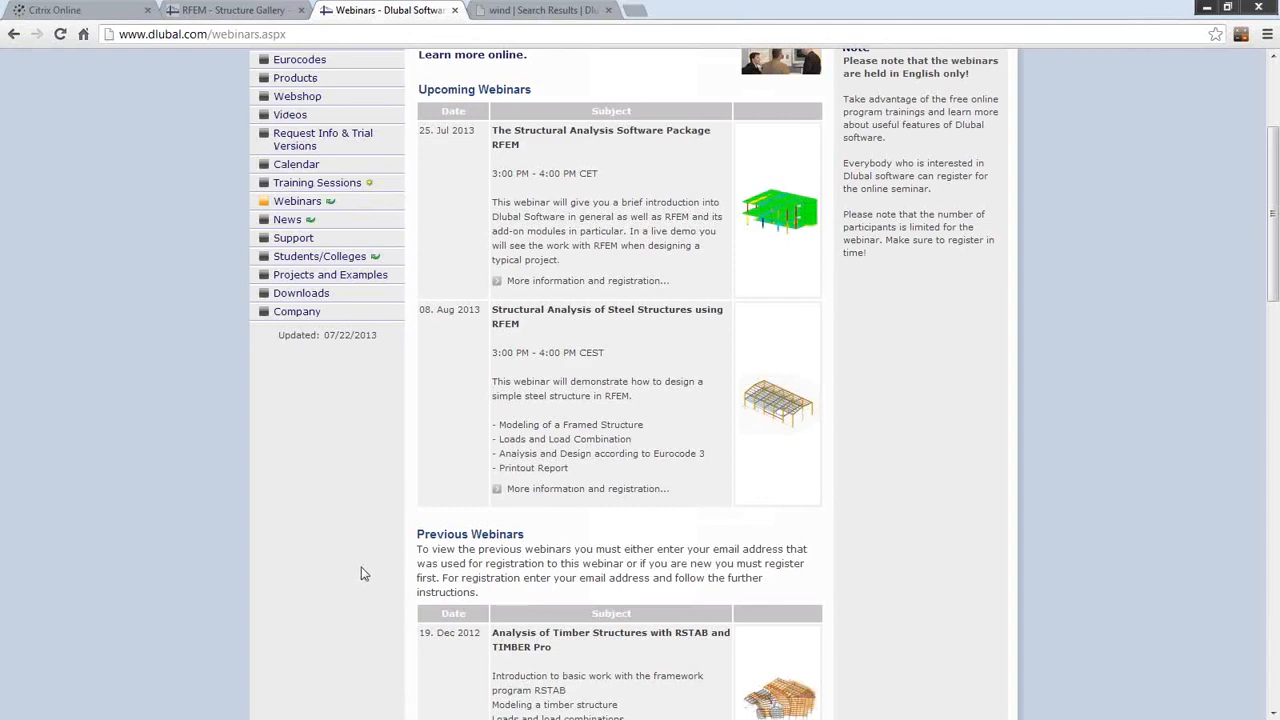
# - Switch from the browser to the presentation's More Information slide
pyautogui.hotkey('alt', 'Tab')
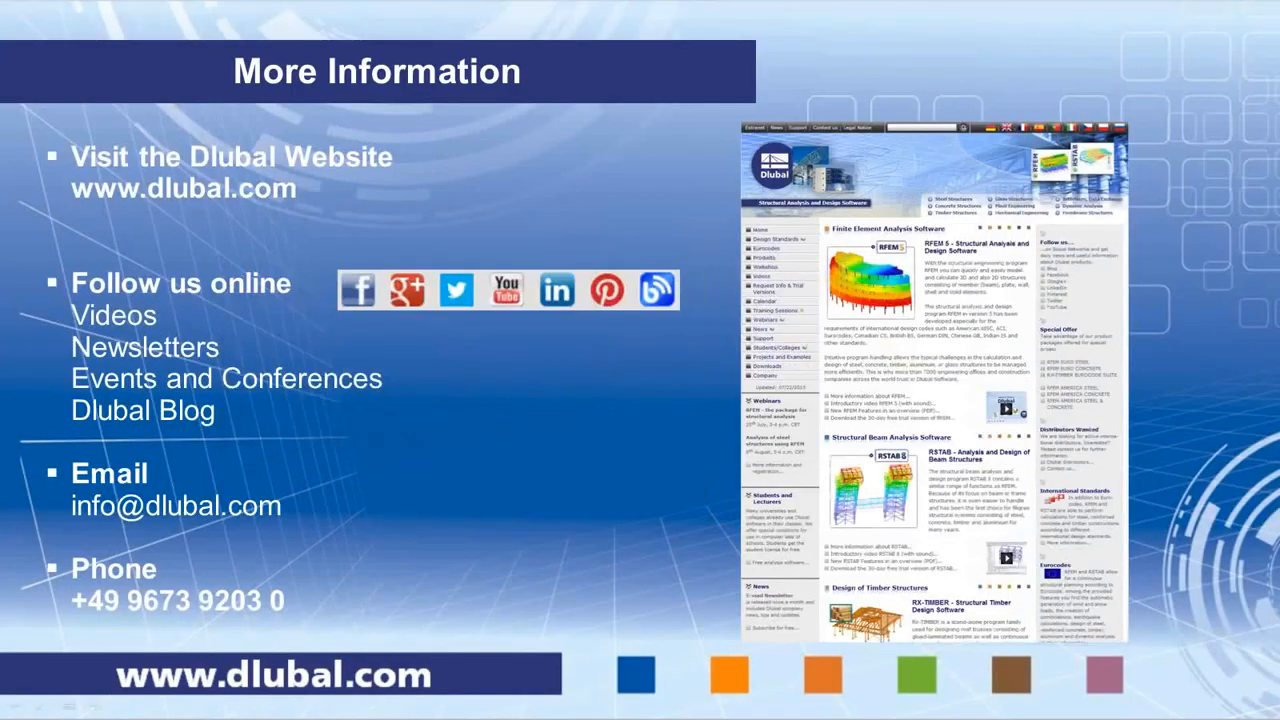
pyautogui.click(574, 521)
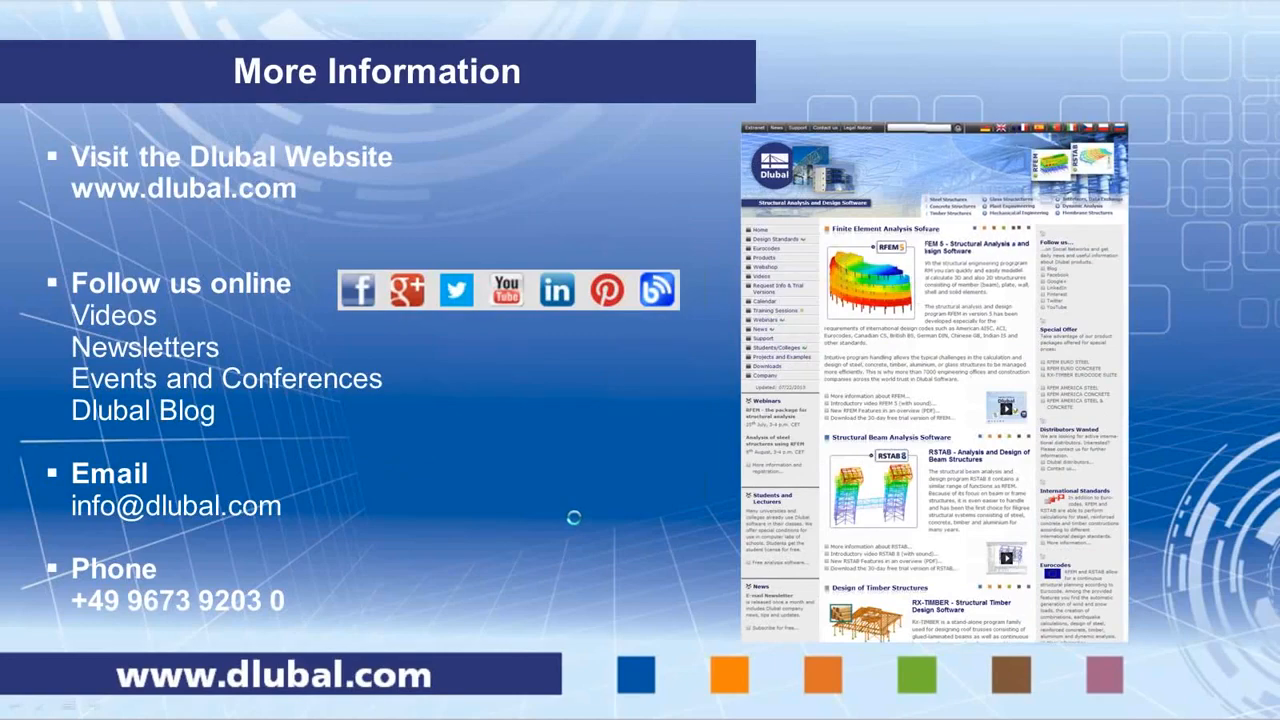